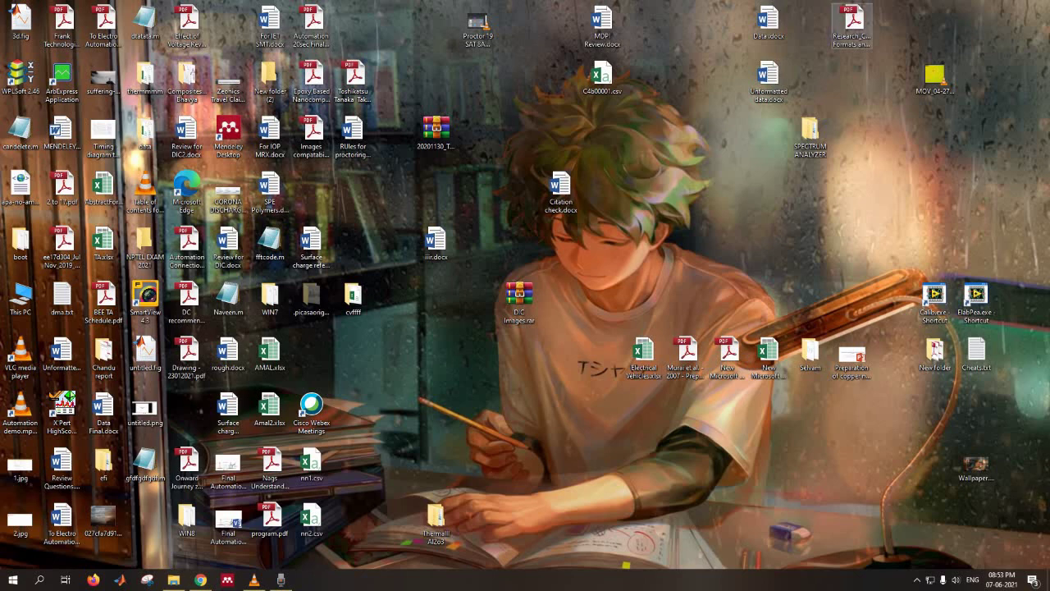
Open the PDF of revised formats and guidelines for thesis and synopsis preparation from the desktop.
click(853, 21)
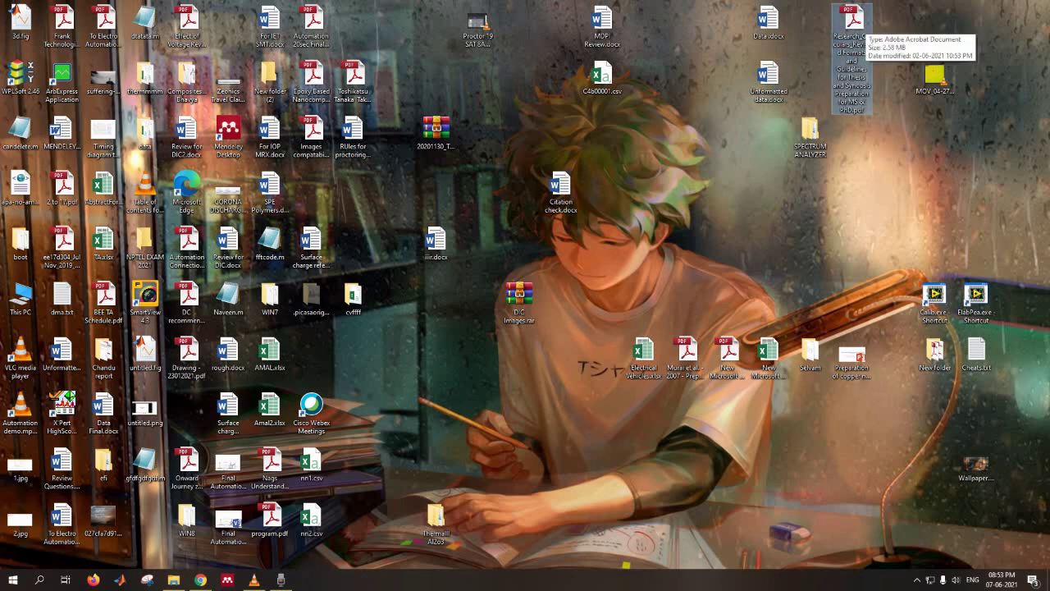
double_click(853, 25)
scroll(790, 312, down, 10)
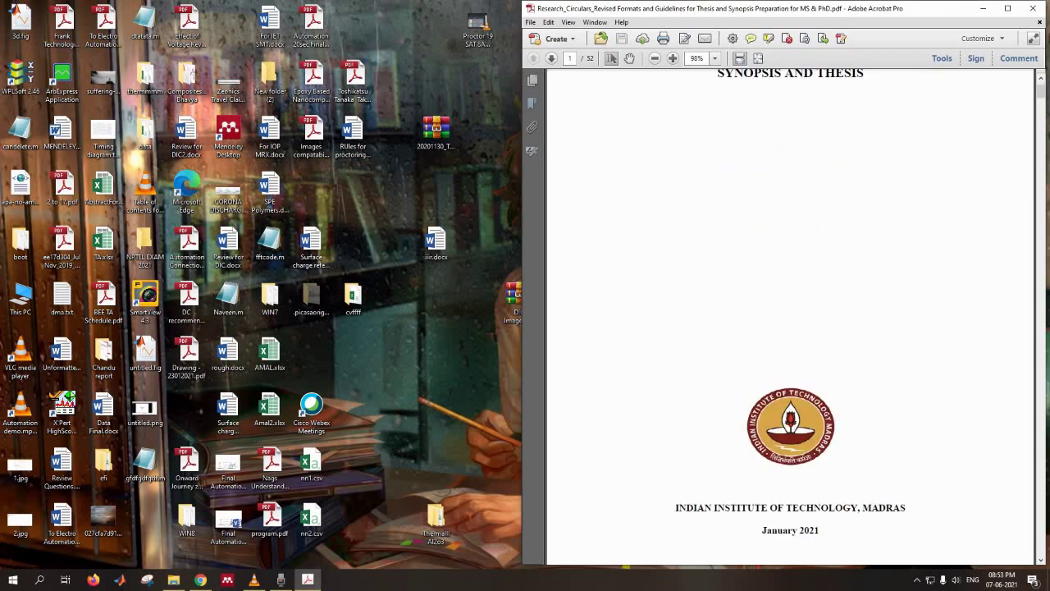
Examine the synopsis guidelines, thesis arrangement order, style rules and image citation instructions in the PDF.
scroll(790, 312, down, 20)
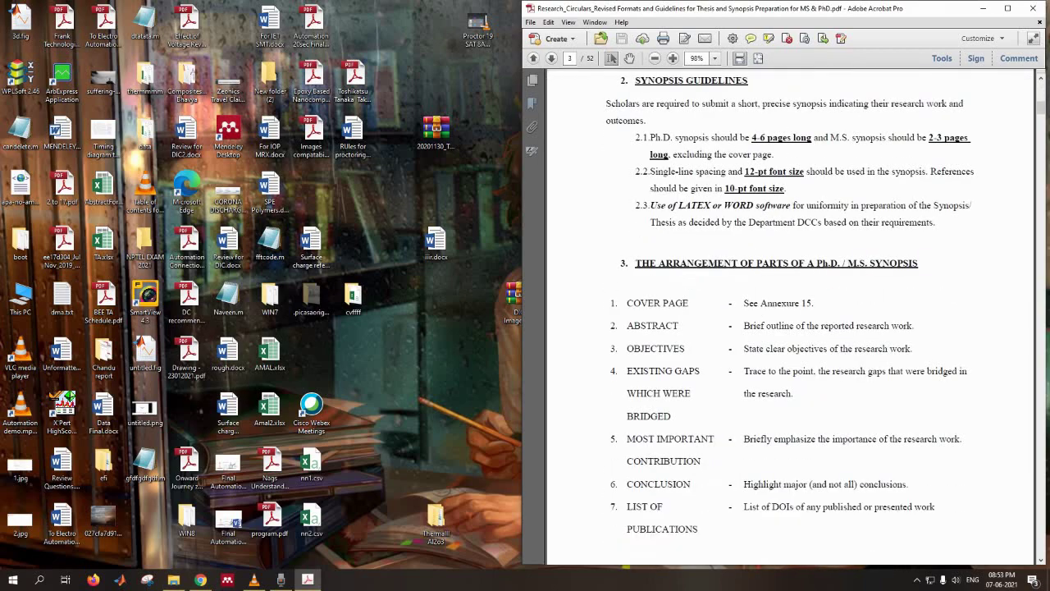
scroll(790, 316, down, 20)
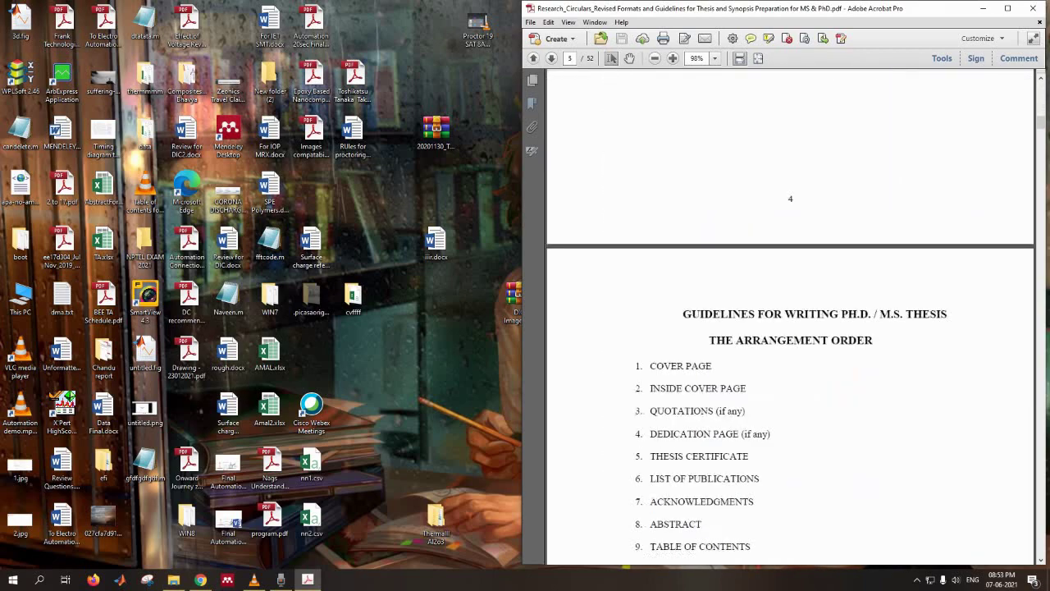
scroll(790, 316, down, 20)
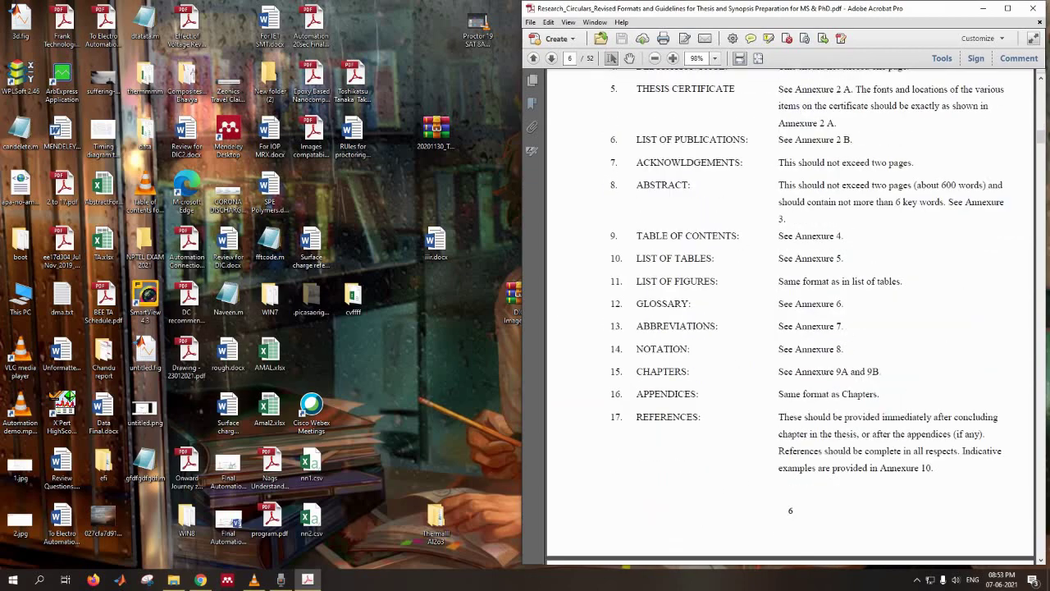
scroll(790, 316, down, 20)
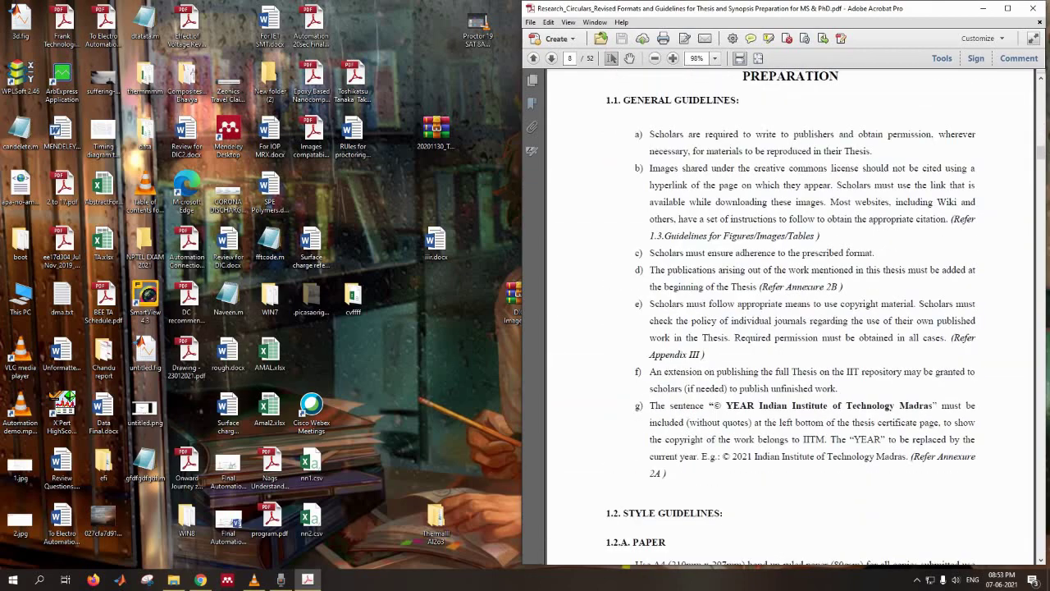
scroll(790, 316, down, 20)
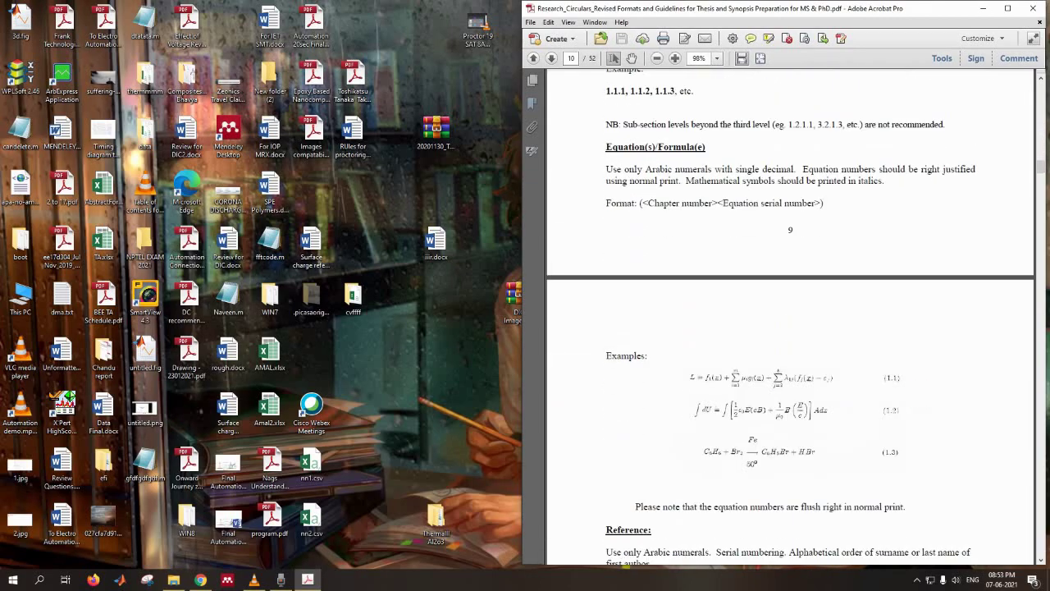
scroll(790, 316, down, 20)
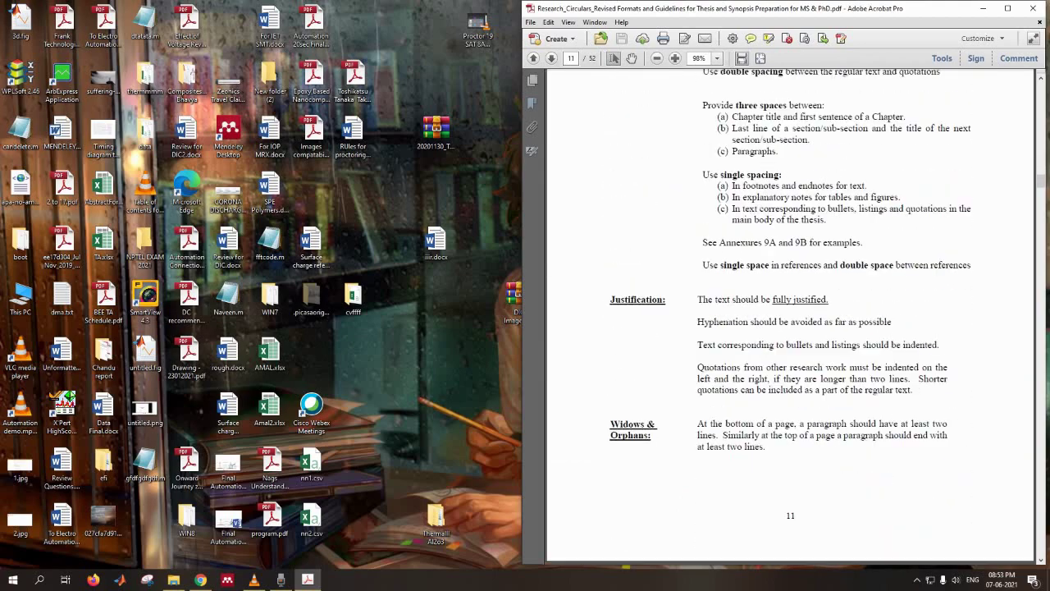
scroll(790, 316, down, 5)
scroll(790, 315, down, 20)
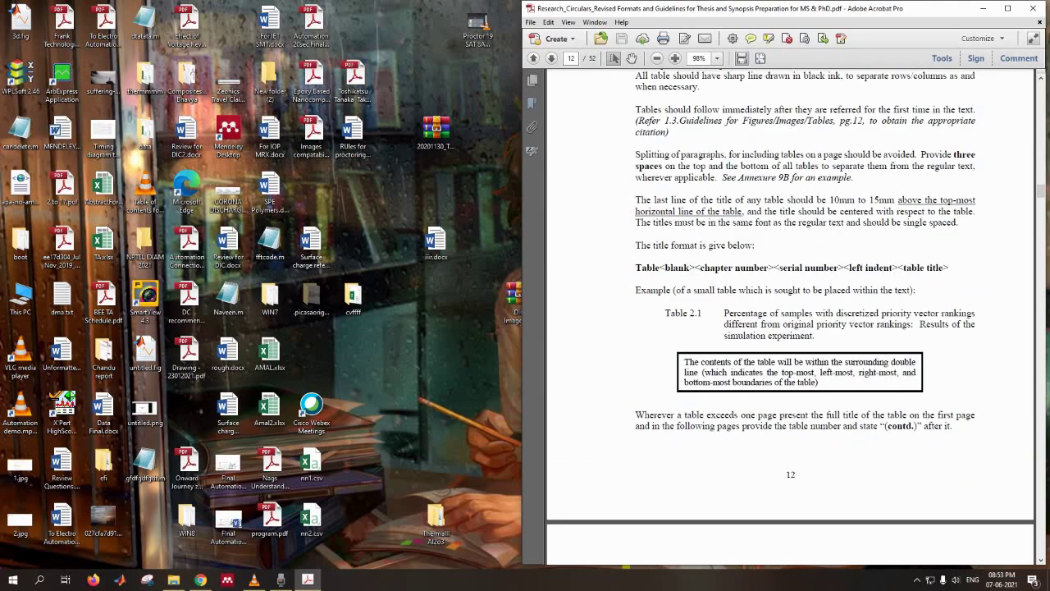
scroll(790, 316, down, 20)
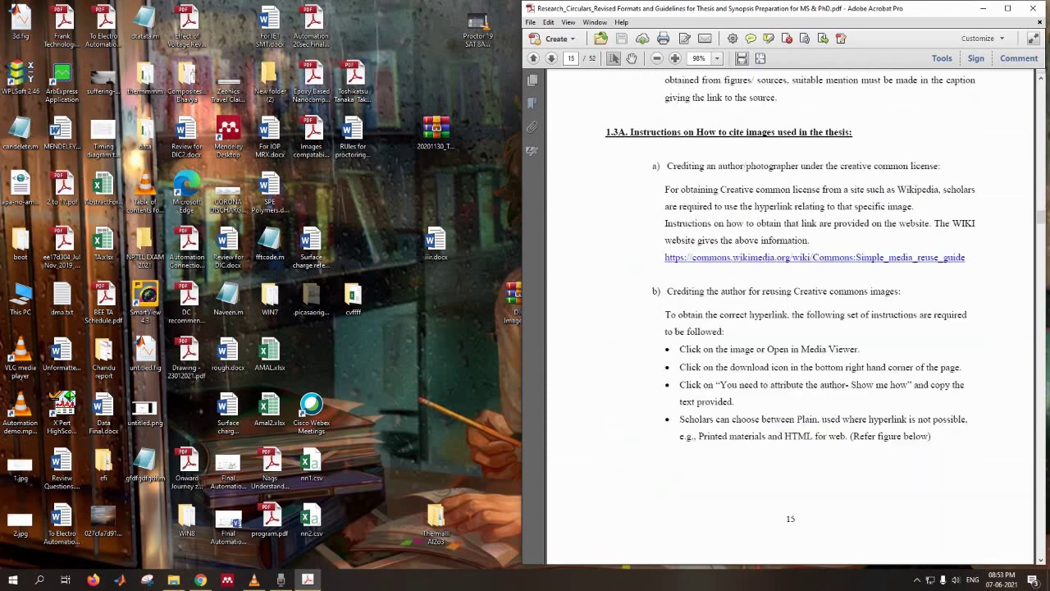
scroll(790, 316, down, 20)
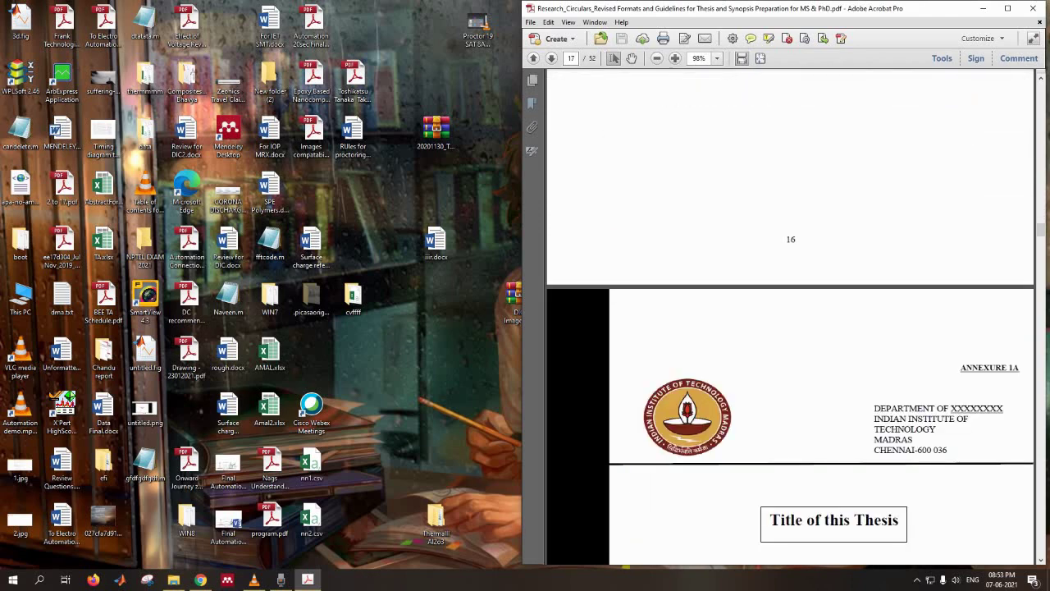
Examine the sample cover pages, thesis certificate, list of publications and abstract in Annexures 1A to 3.
scroll(822, 316, up, 5)
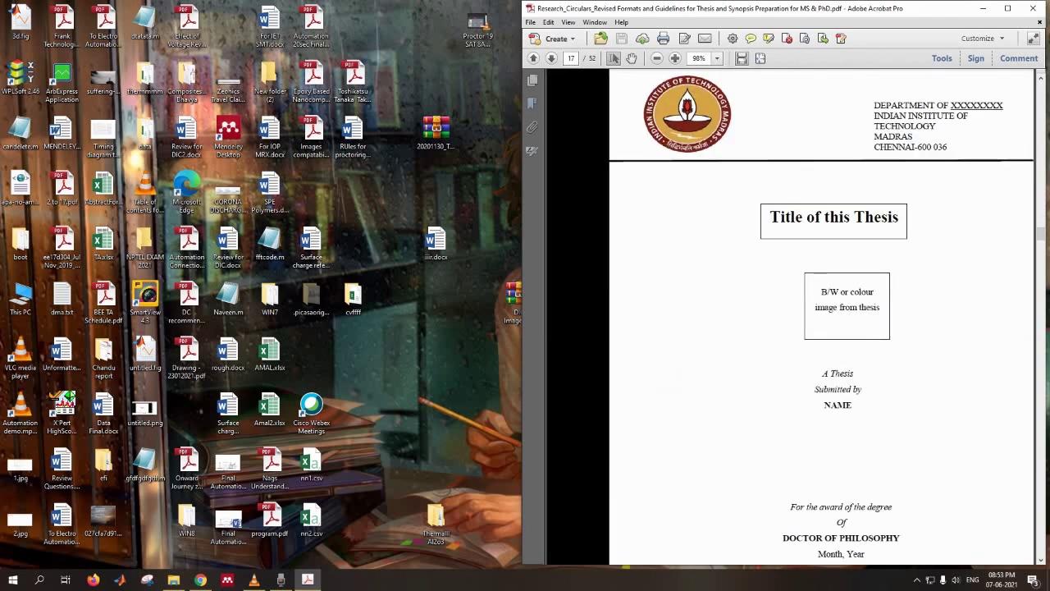
scroll(822, 316, down, 10)
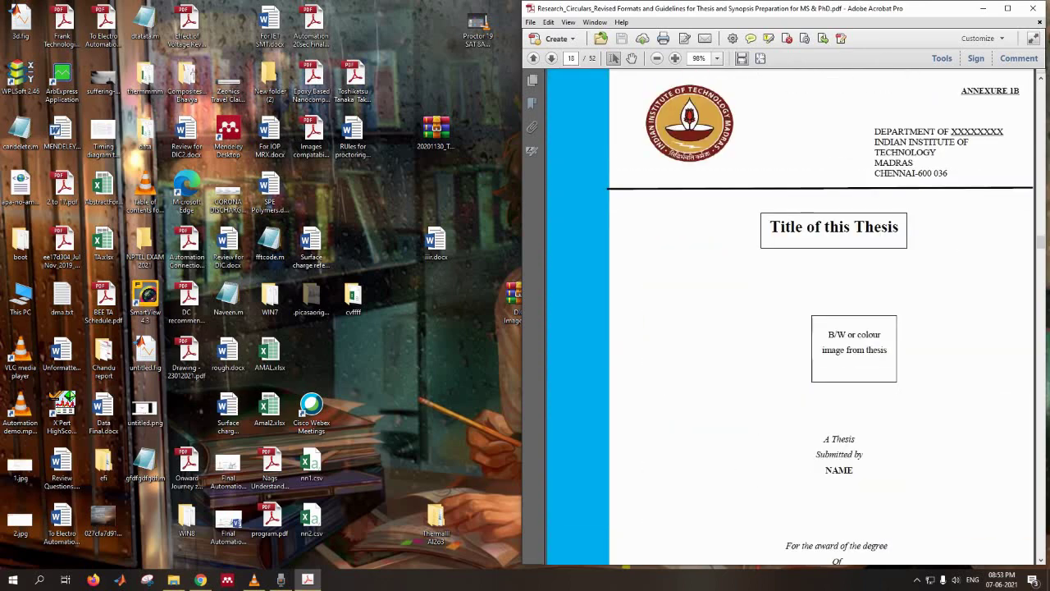
scroll(790, 316, down, 15)
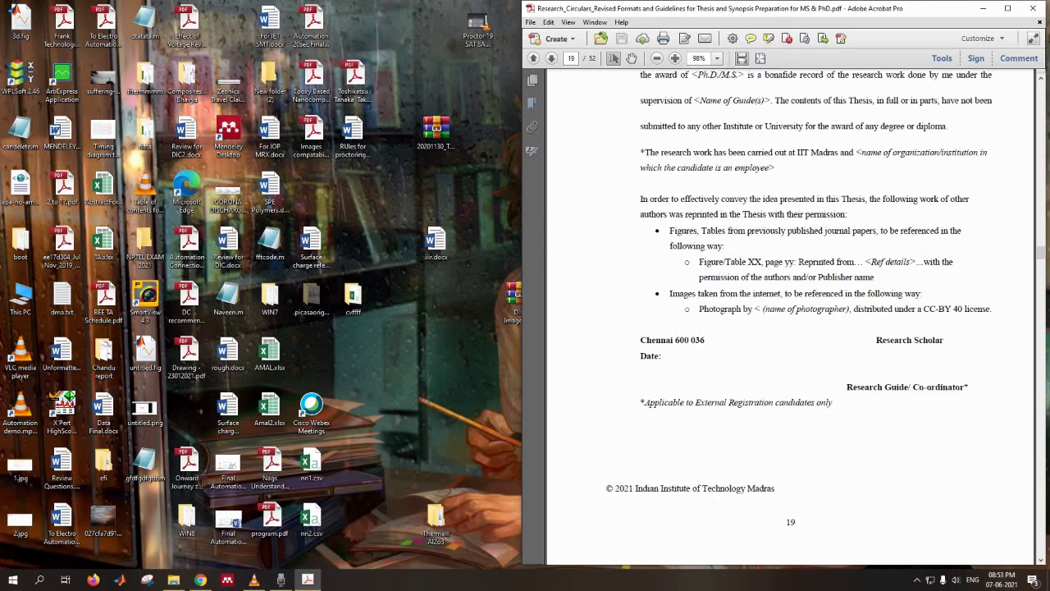
scroll(790, 316, down, 6)
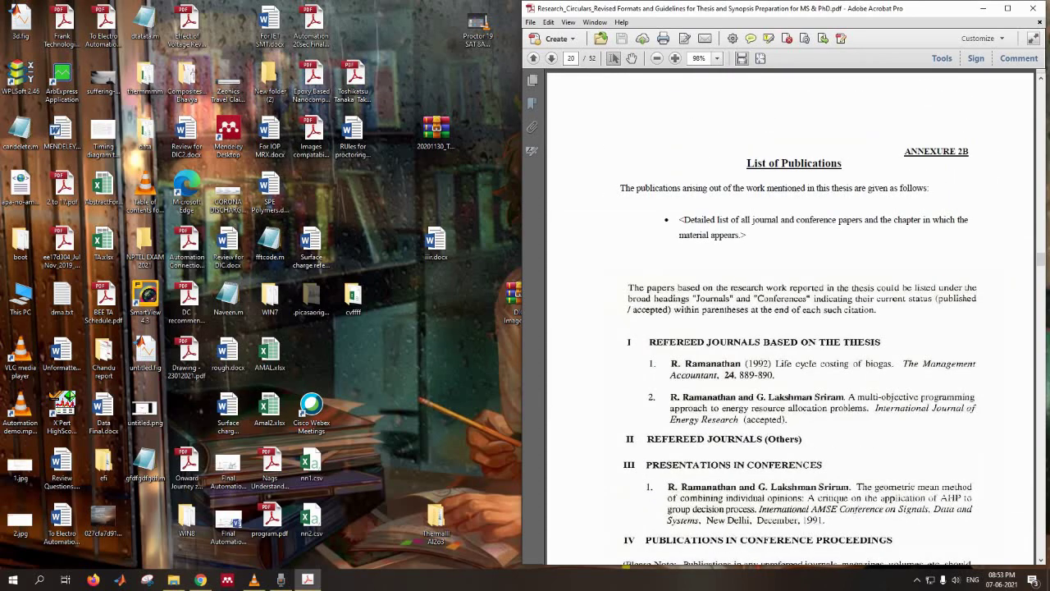
scroll(790, 316, down, 3)
scroll(790, 315, down, 3)
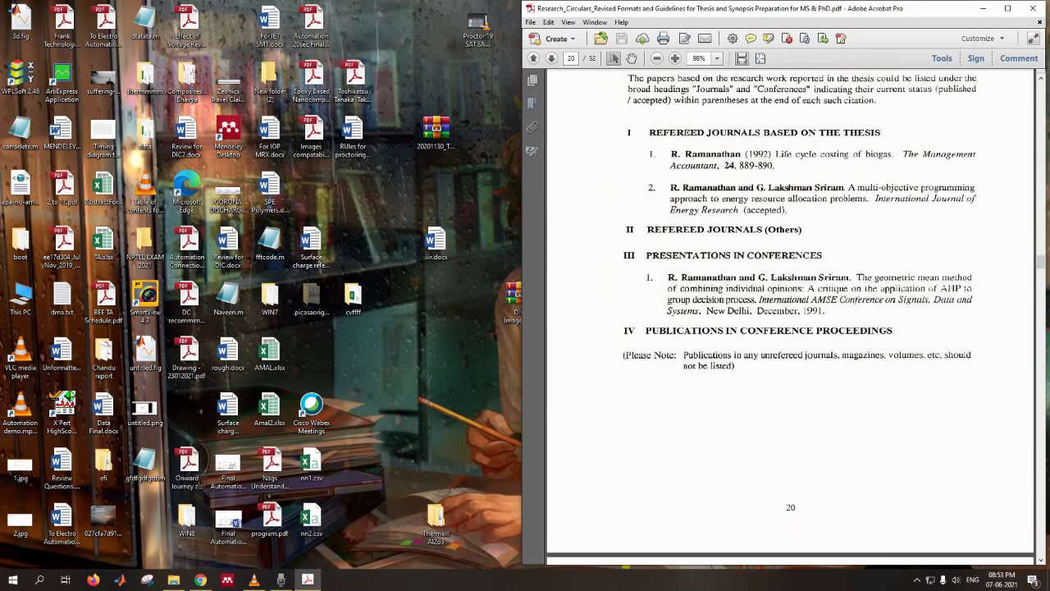
scroll(790, 316, down, 17)
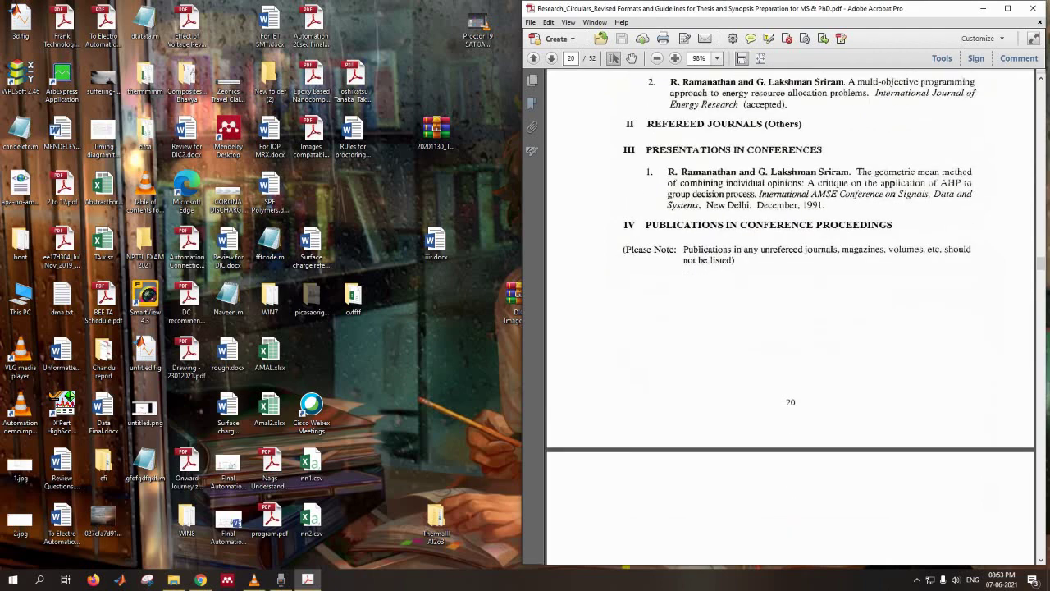
scroll(791, 316, up, 20)
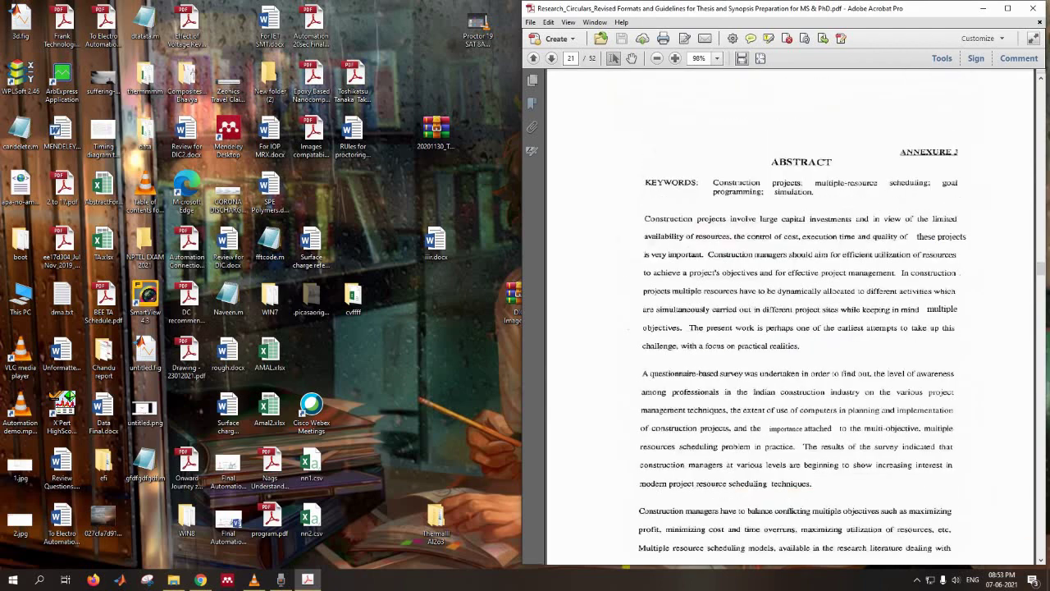
scroll(790, 316, up, 20)
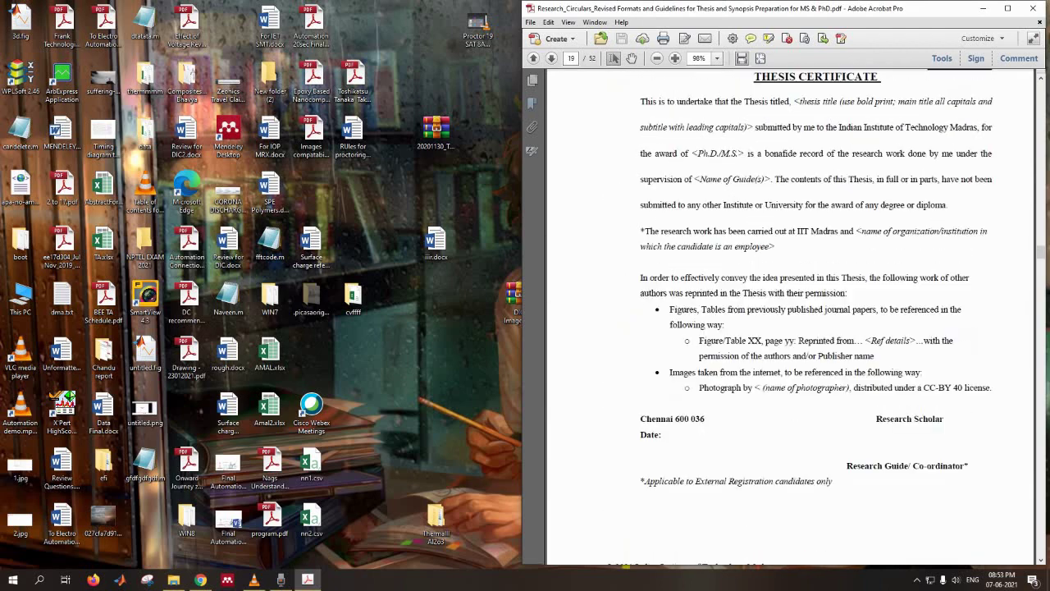
scroll(790, 316, down, 20)
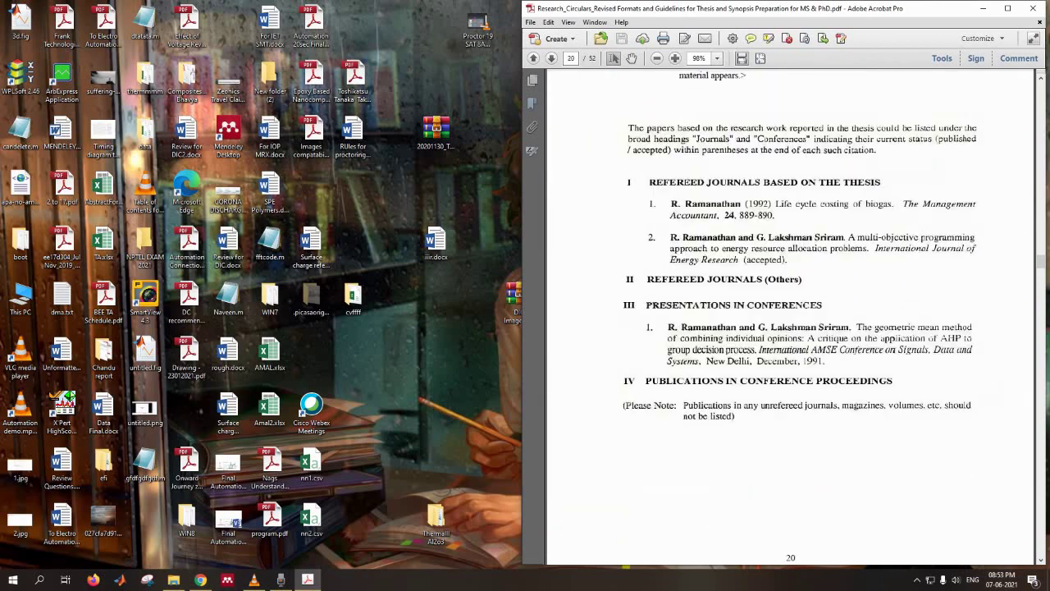
Review the sample table of contents in Annexure 4, including its continuation page.
scroll(790, 316, up, 10)
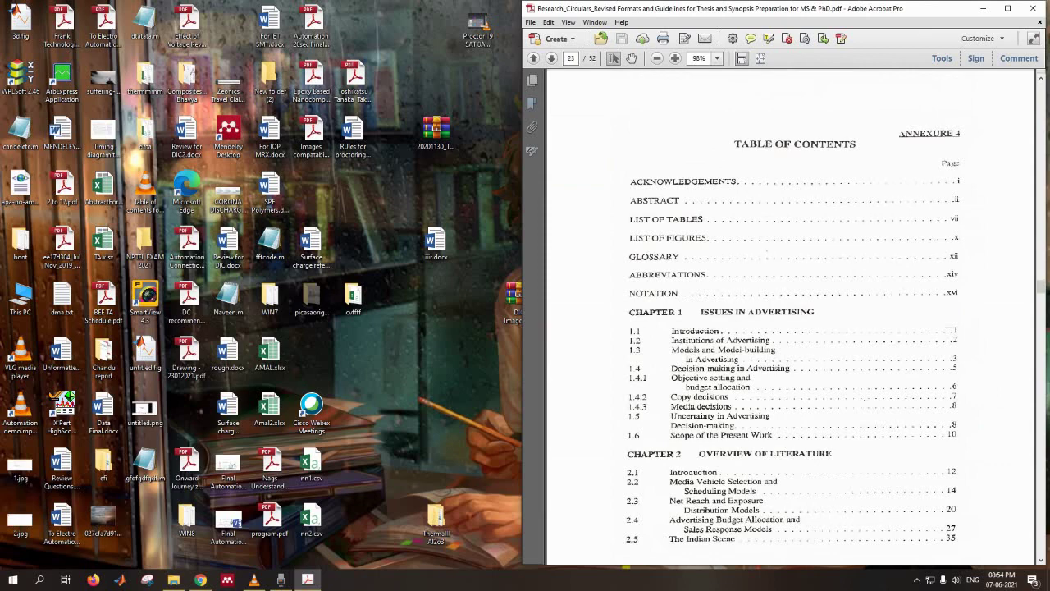
scroll(790, 316, down, 8)
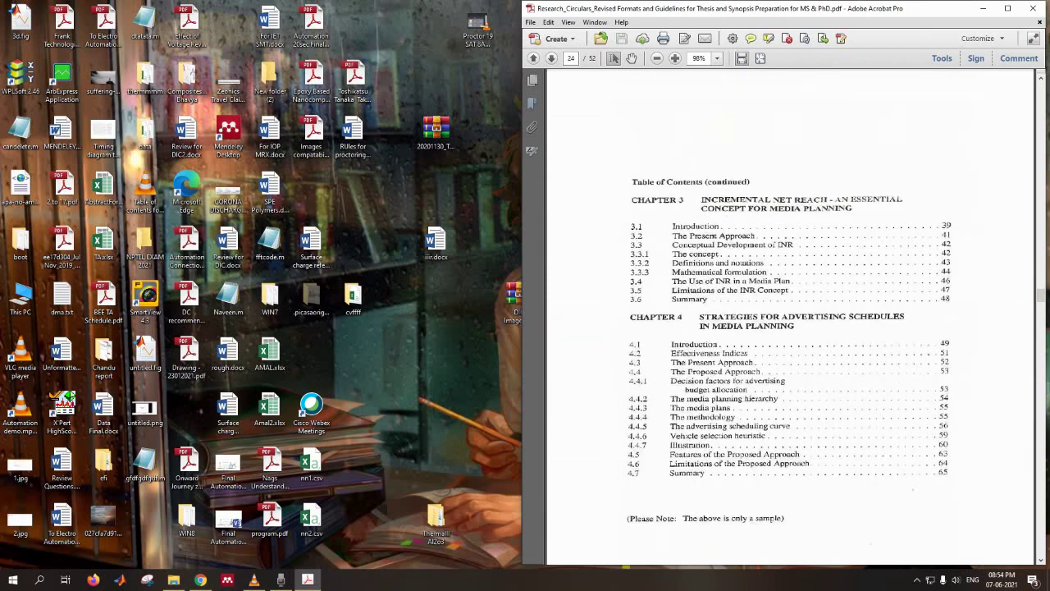
scroll(790, 316, down, 3)
scroll(790, 316, up, 12)
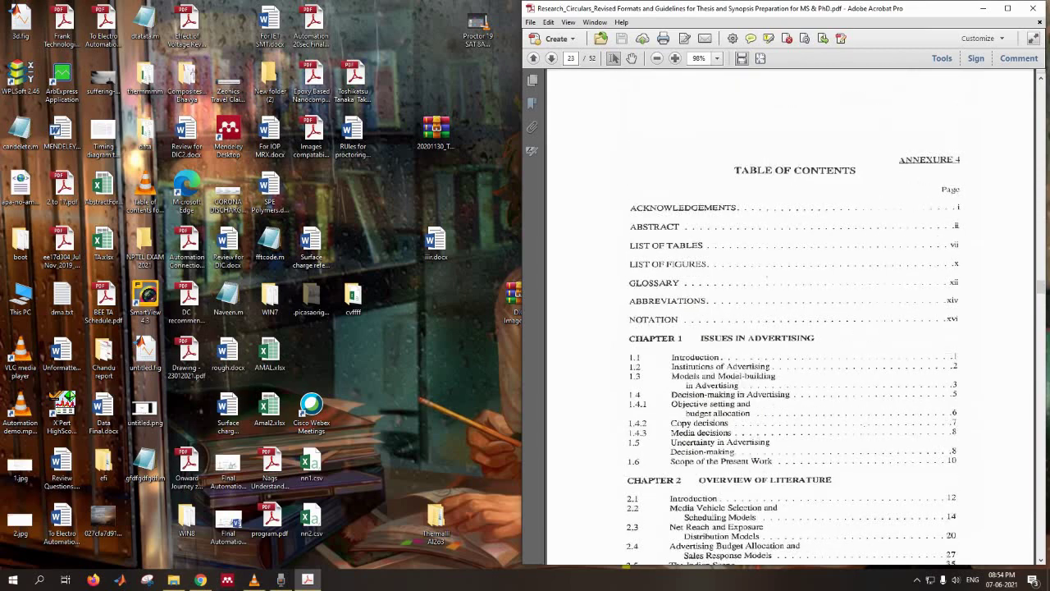
scroll(790, 316, down, 1)
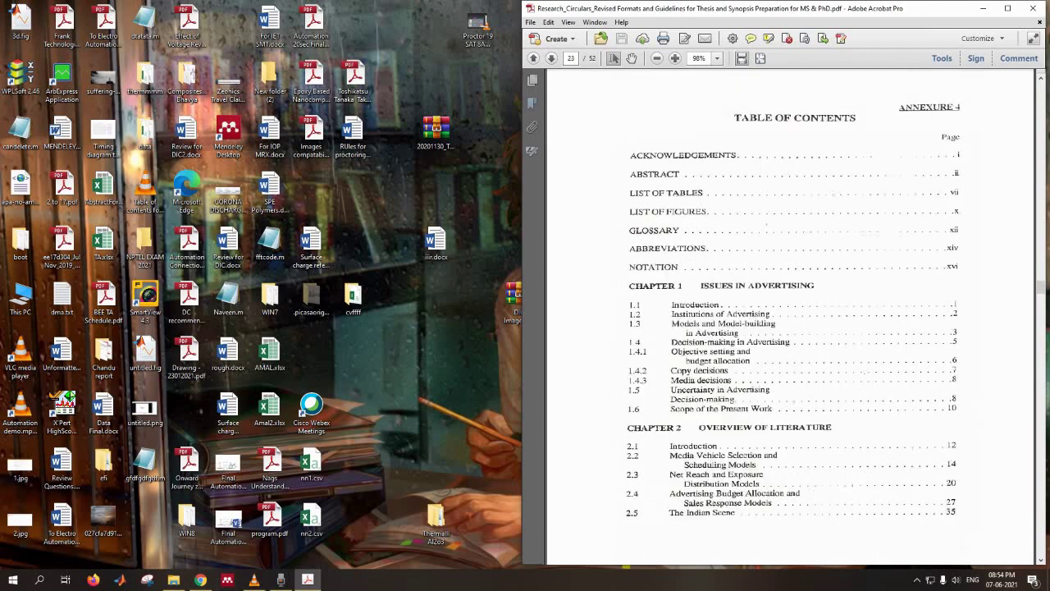
Open Unformatted data.docx from the desktop and place it side by side with the guidelines PDF.
click(983, 8)
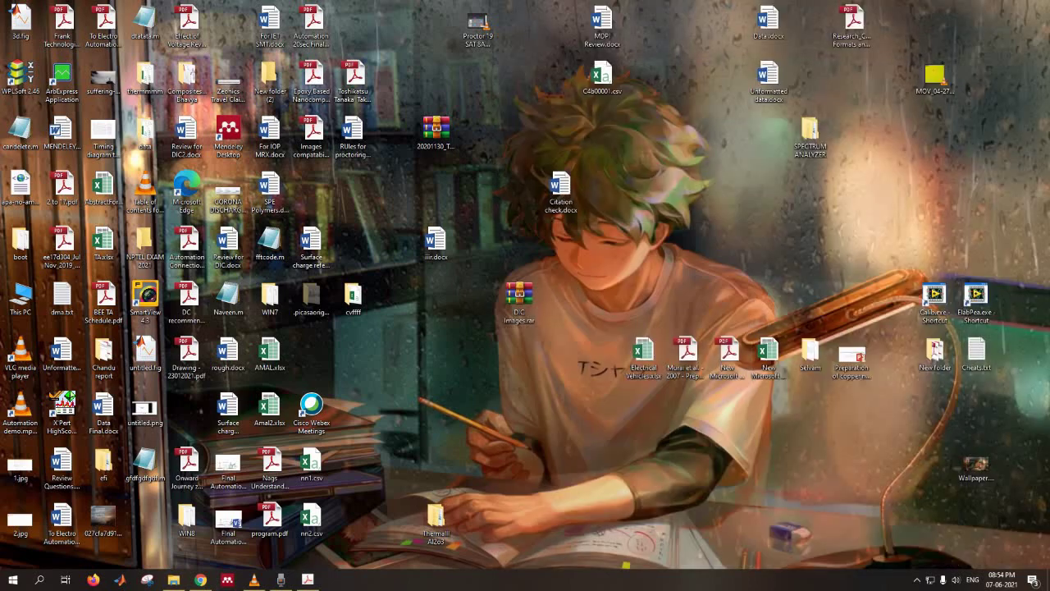
key(F2)
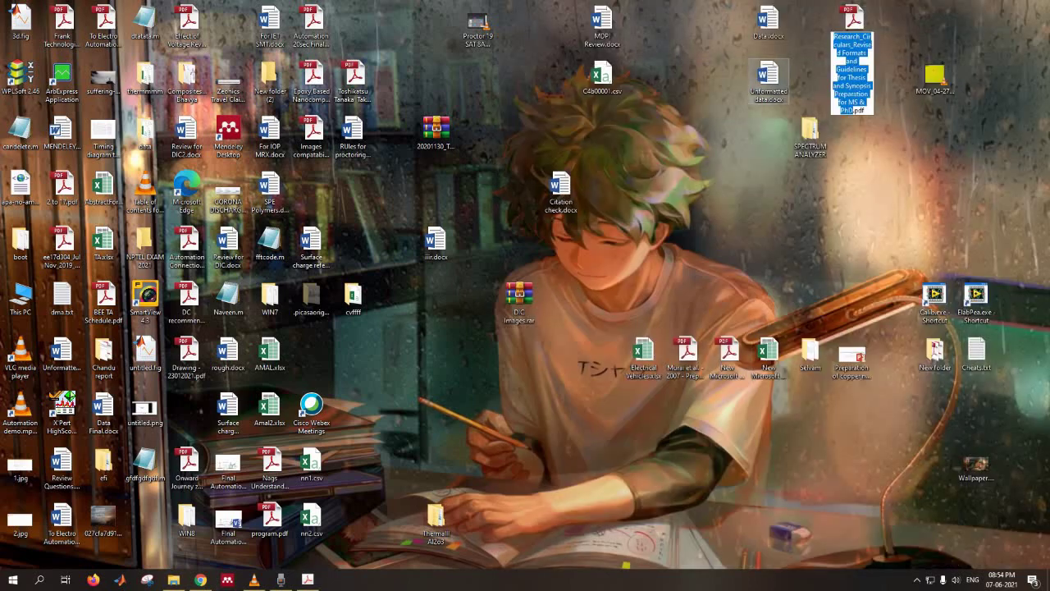
click(768, 82)
double_click(768, 82)
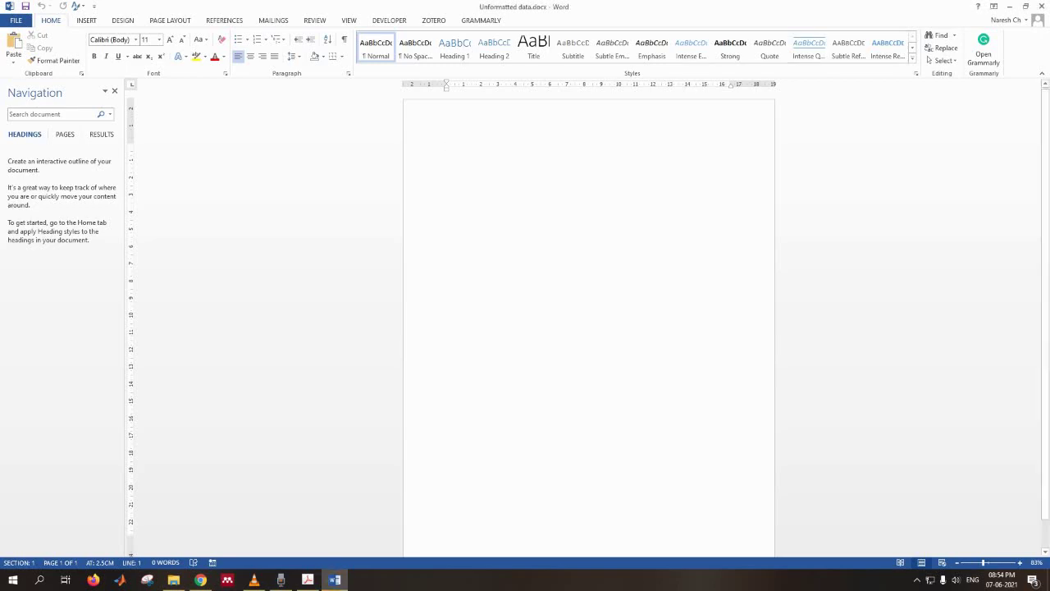
key(super+Left)
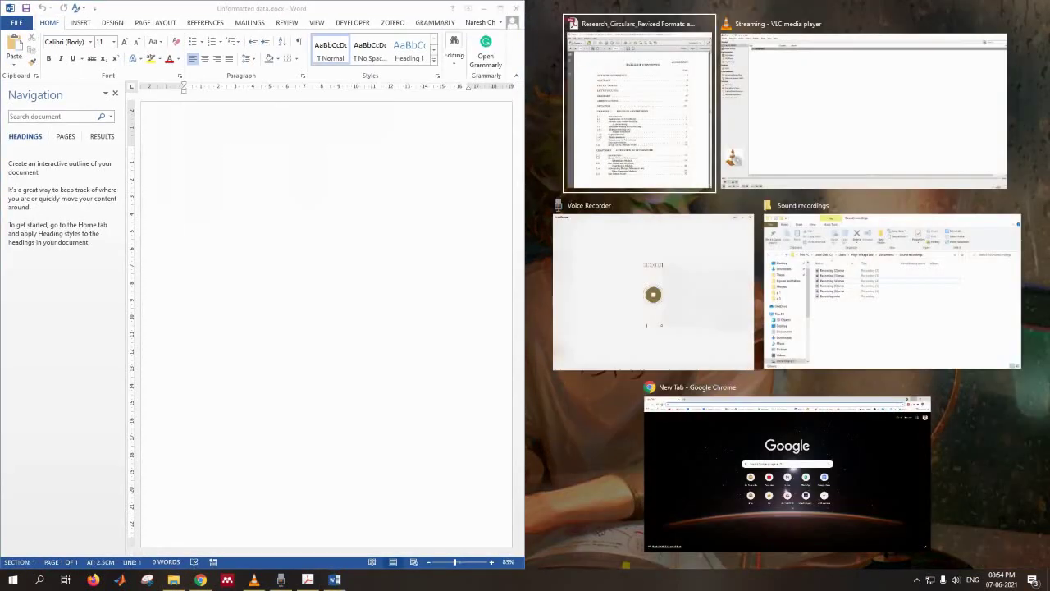
click(638, 106)
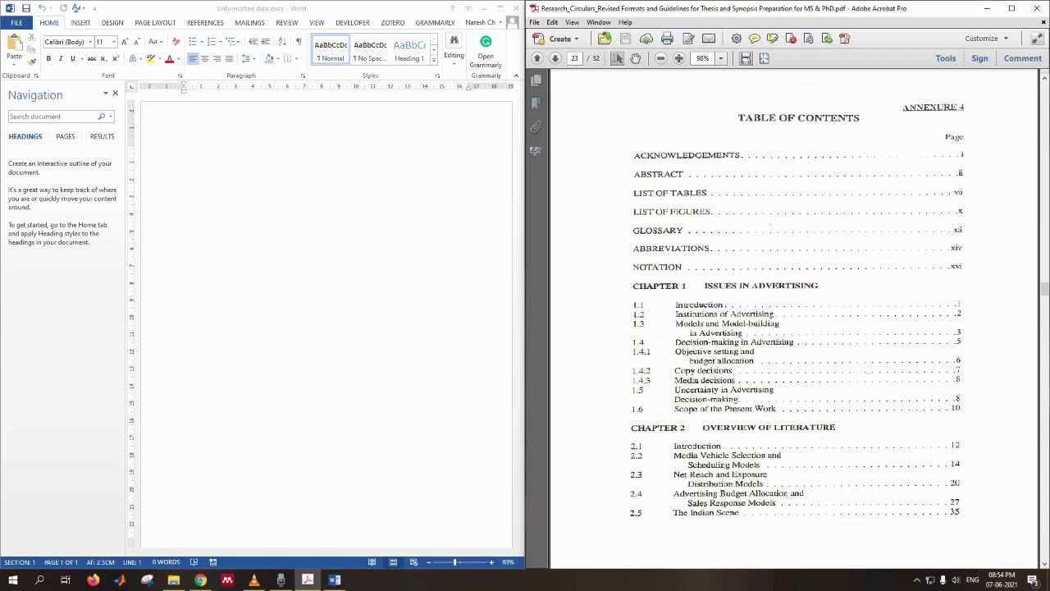
Switch to the blank Word document and turn on the display of paragraph marks.
key(alt+Tab)
key(alt+w)
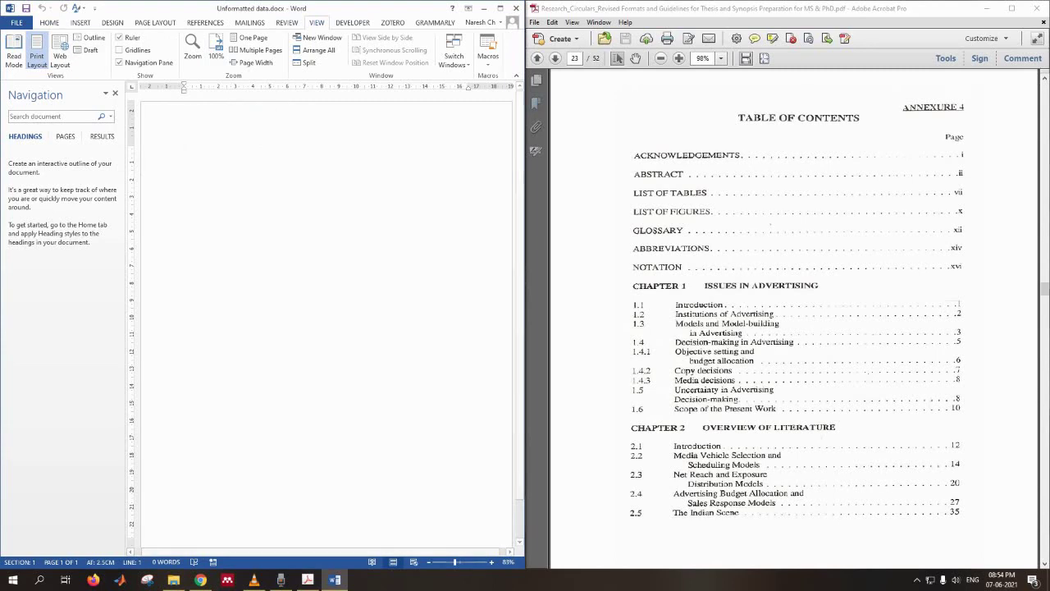
click(50, 22)
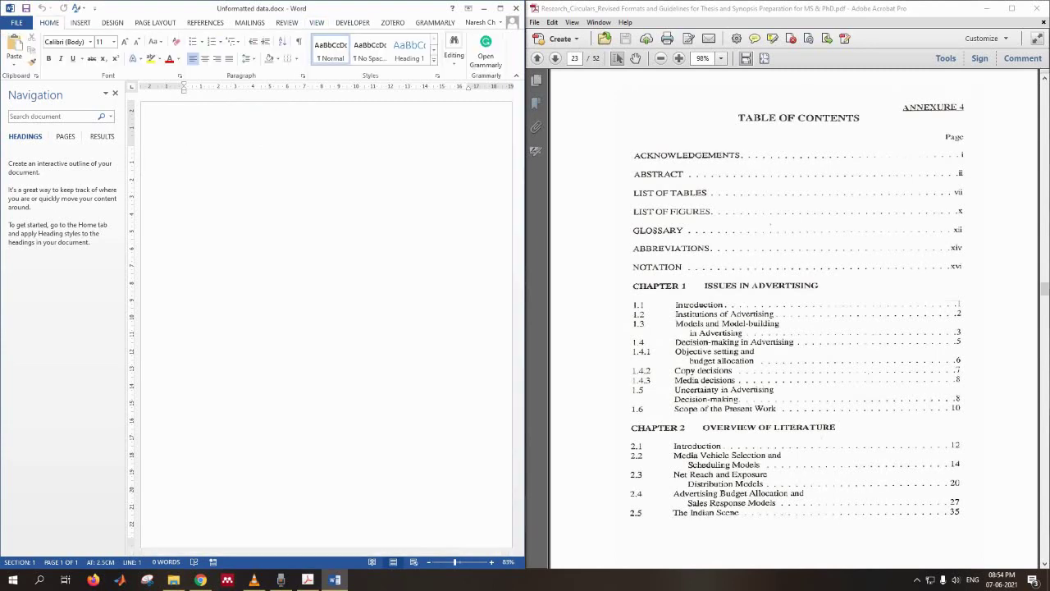
click(298, 41)
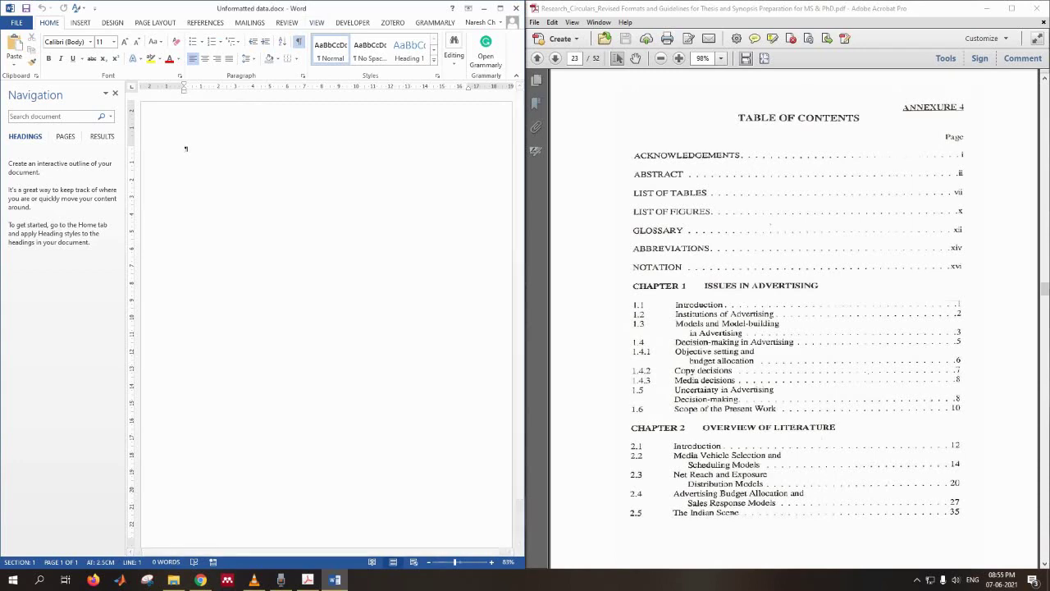
Enter the chapter title "Issues in advertising" and, on its own line below it, the section heading "Introduction".
scroll(796, 320, down, 1)
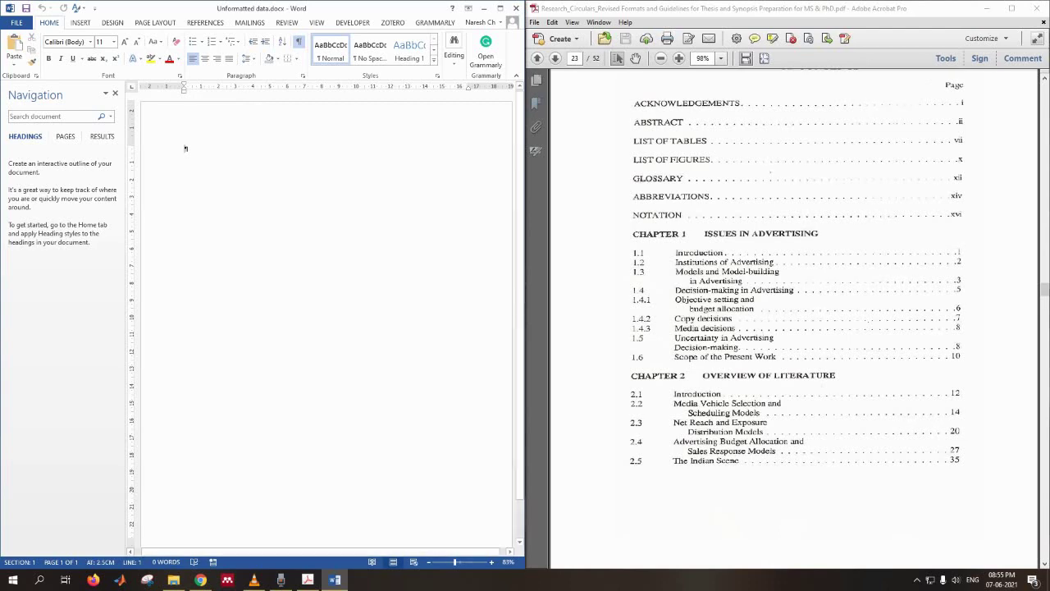
scroll(796, 320, down, 1)
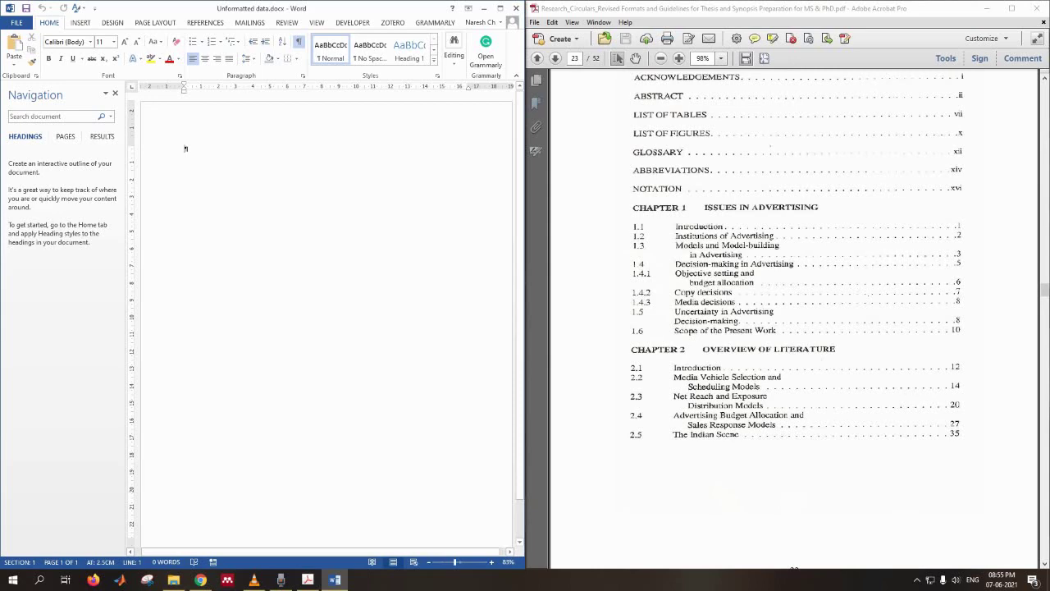
text(Issues in )
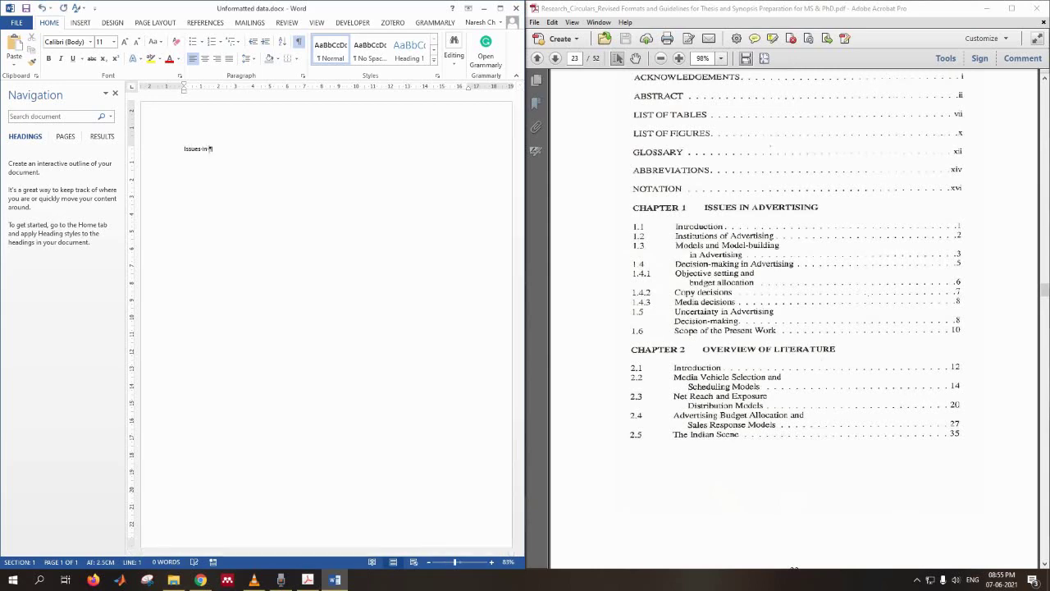
text(advertising)
key(Return)
text(Introduct)
text(ion)
Generate one paragraph of ten placeholder sentences under the Introduction heading with =rand(1,10).
text(rand())
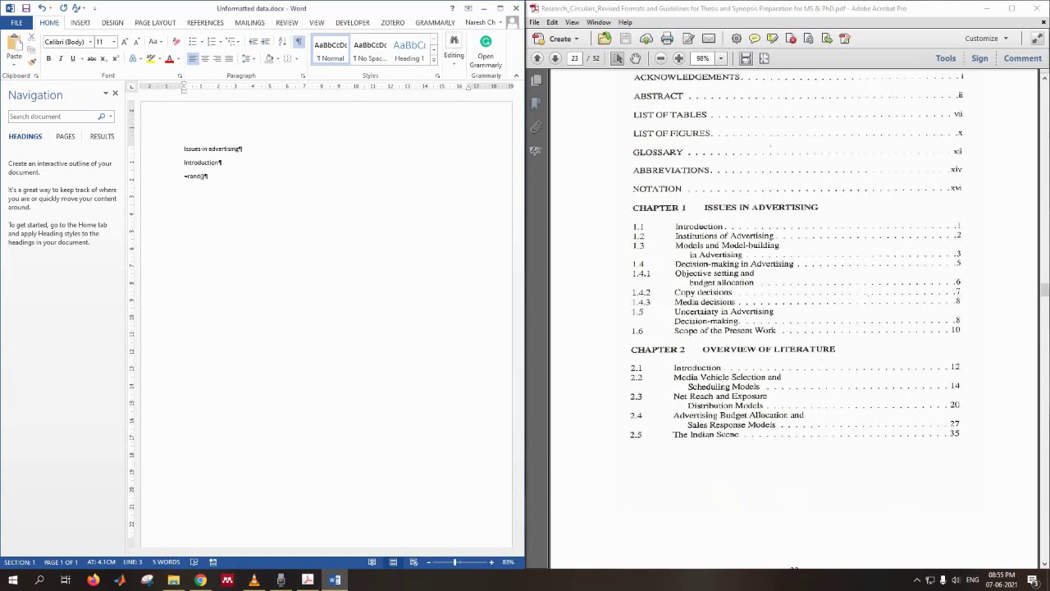
text(1,10))
key(Return)
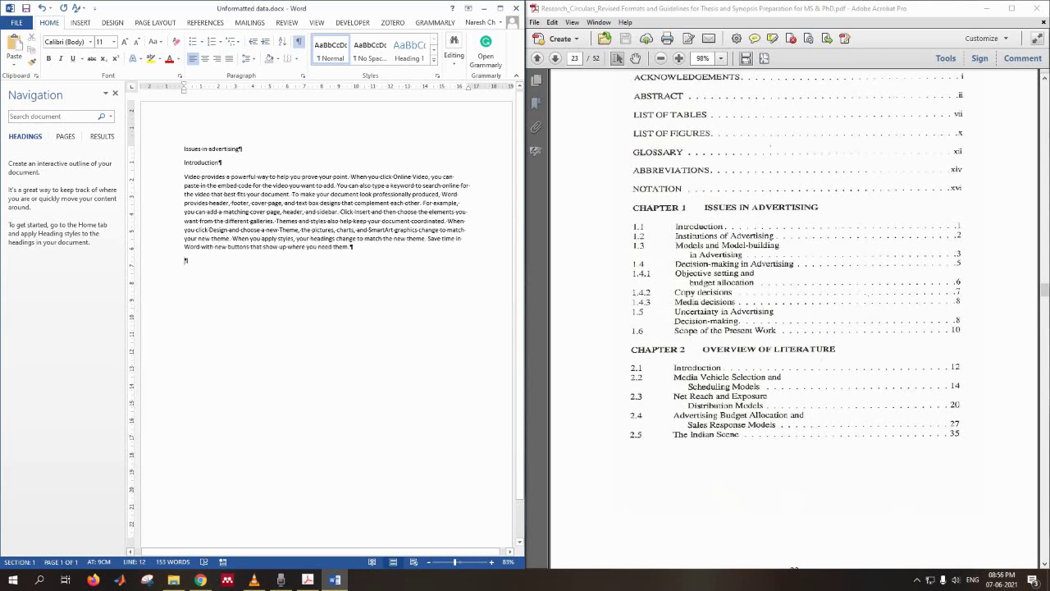
Add the section heading "Institutions of advertising" below the Introduction paragraph.
text(Inst)
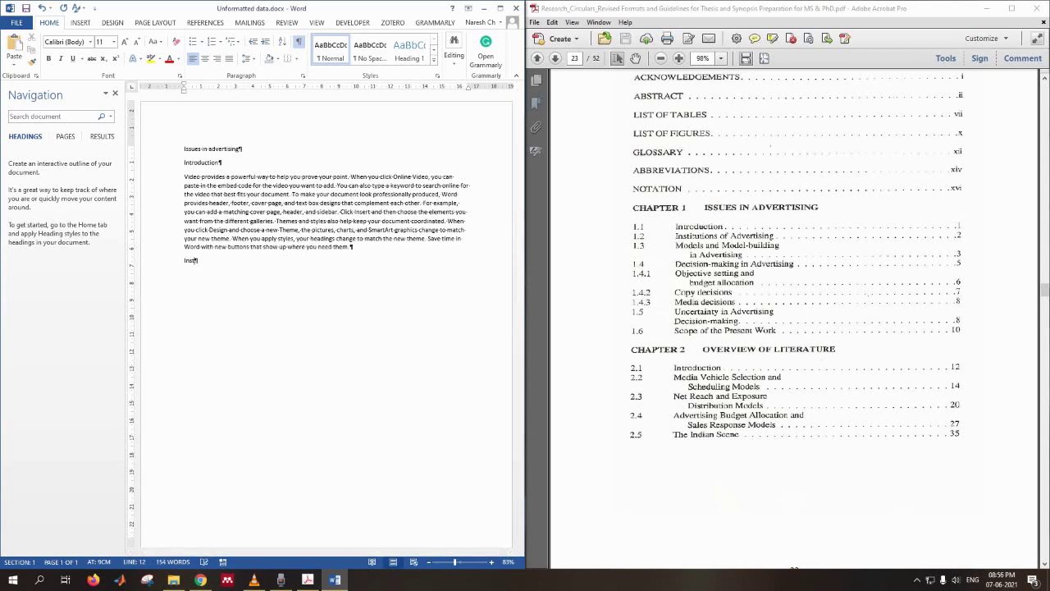
text(itutions of )
text(adver)
text(t)
text(ising)
Generate one paragraph of twelve placeholder sentences under the Institutions of advertising heading with =rand(1,12).
text(=rand())
text(1)
text(,)
text(12)
key(Return)
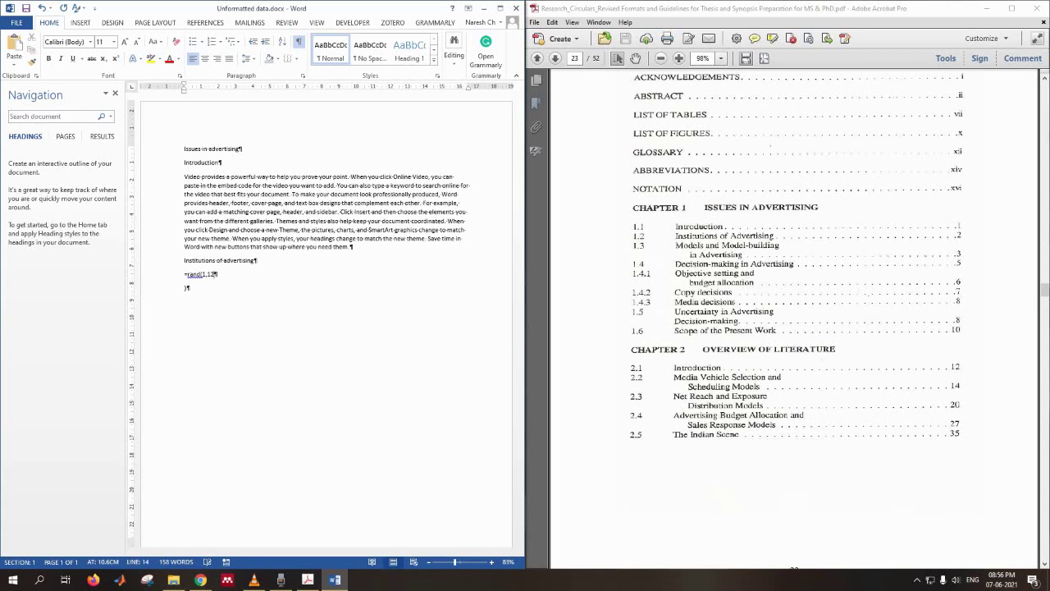
click(185, 274)
key(Delete)
key(Delete)
text())
key(Return)
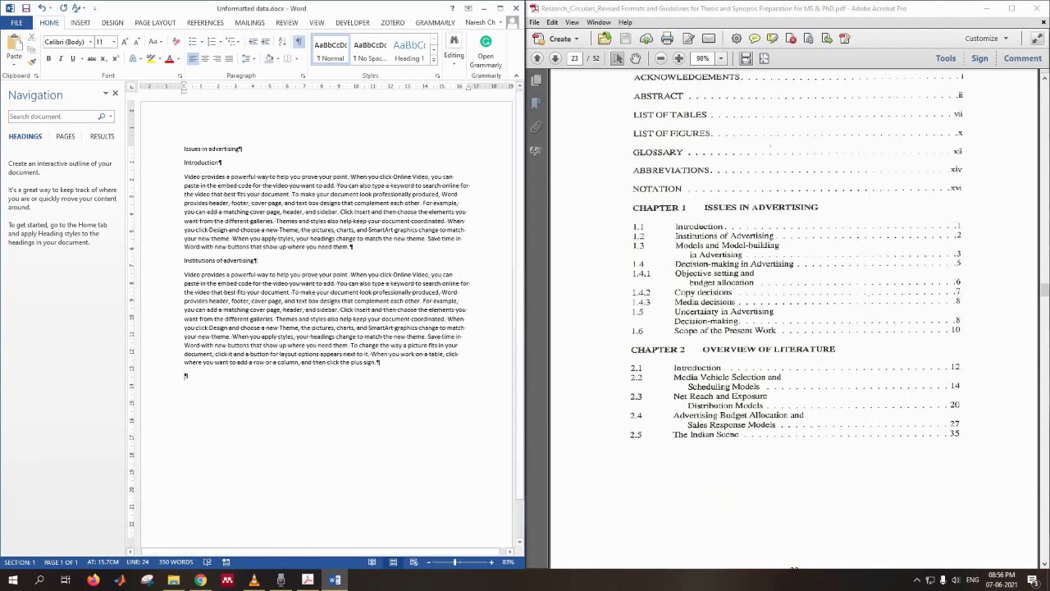
Add the section heading "Models and model-building in advertising" below the second placeholder paragraph.
key(Return)
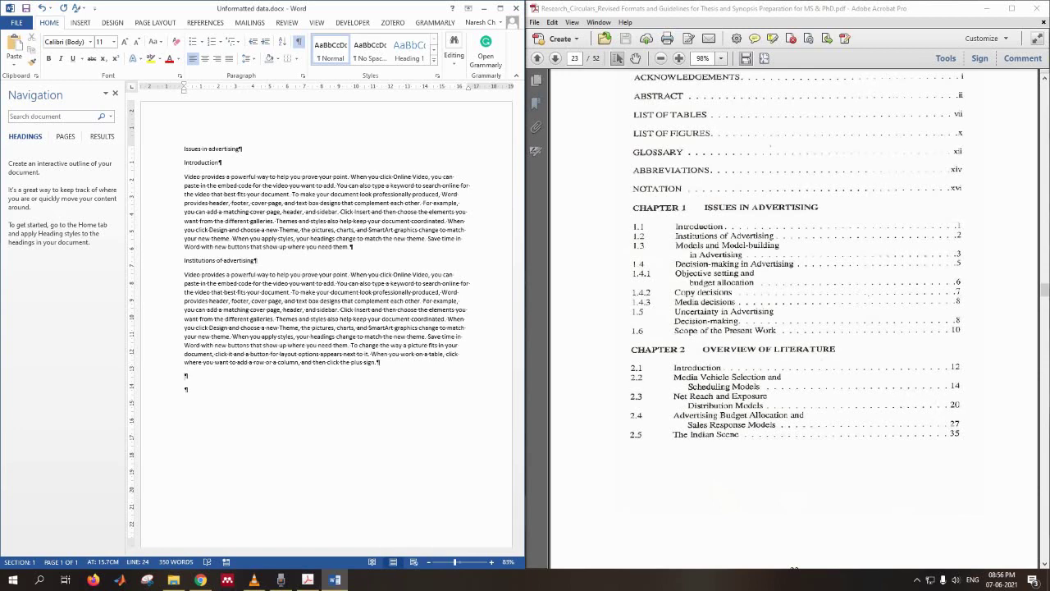
text(Models a)
text(nd model)
text(l)
text( building)
text( in advert)
text(ising)
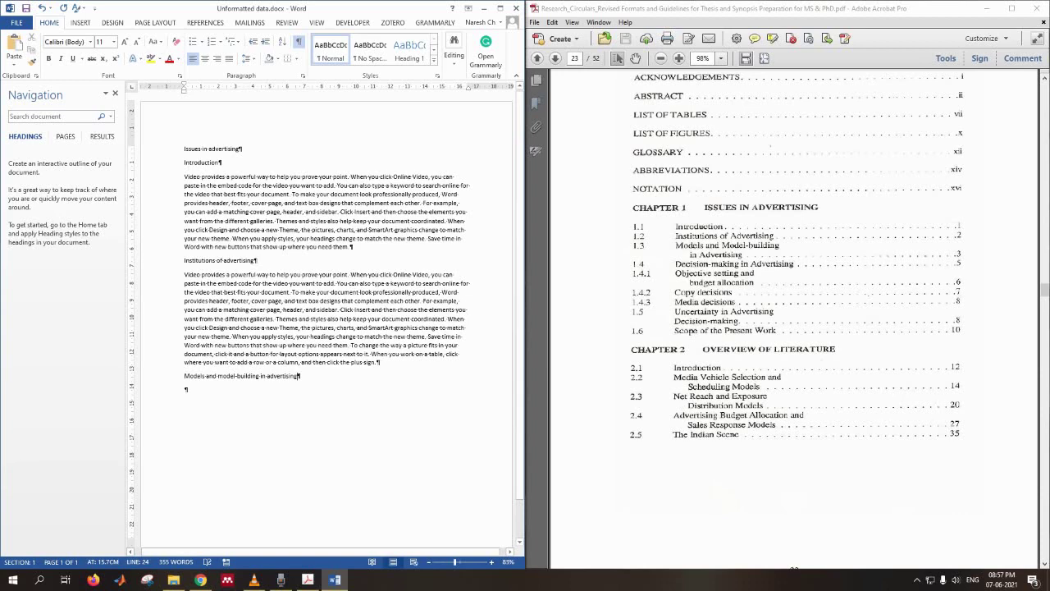
Apply Capitalize Each Word to the Models and model-building heading and return its "and" to lowercase.
drag(301, 376, 184, 376)
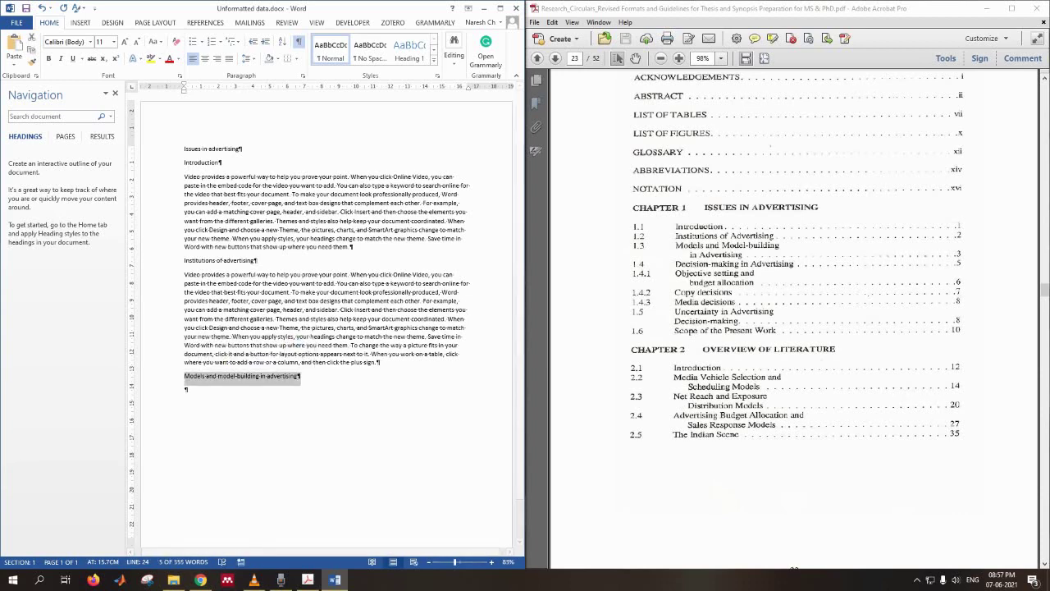
click(154, 41)
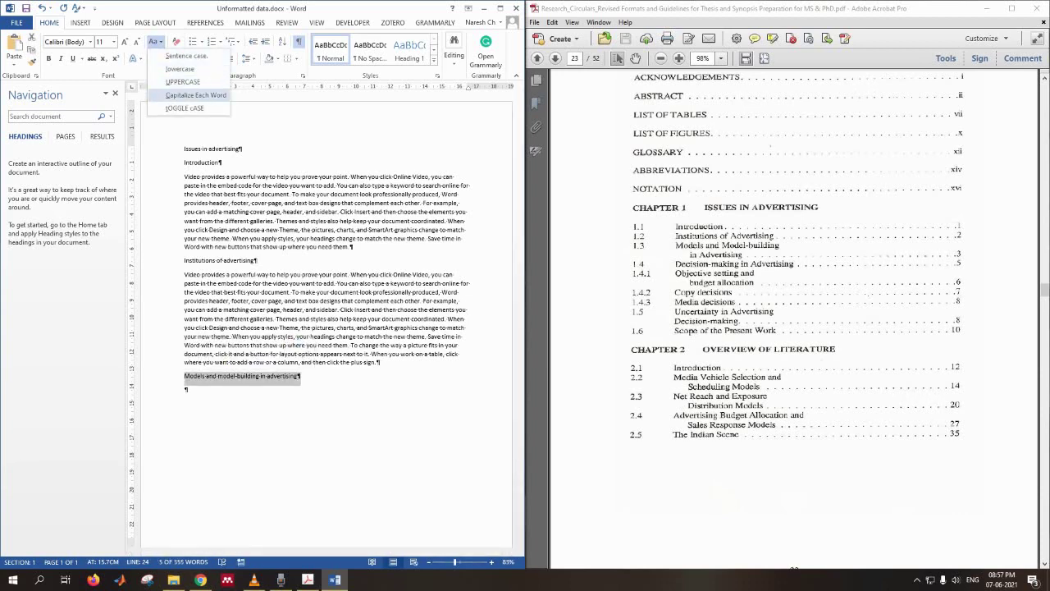
click(195, 95)
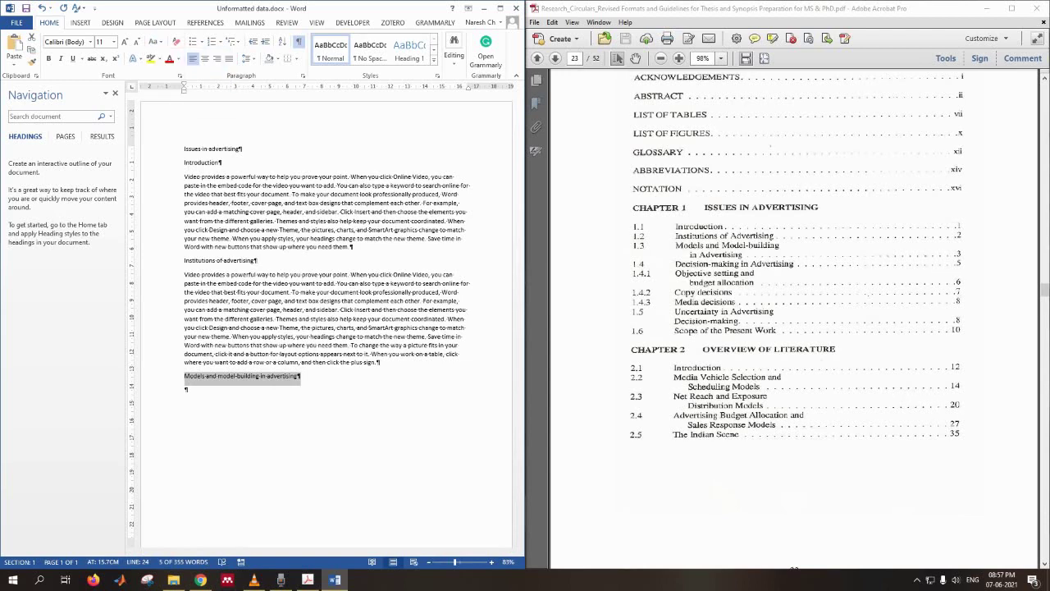
click(210, 377)
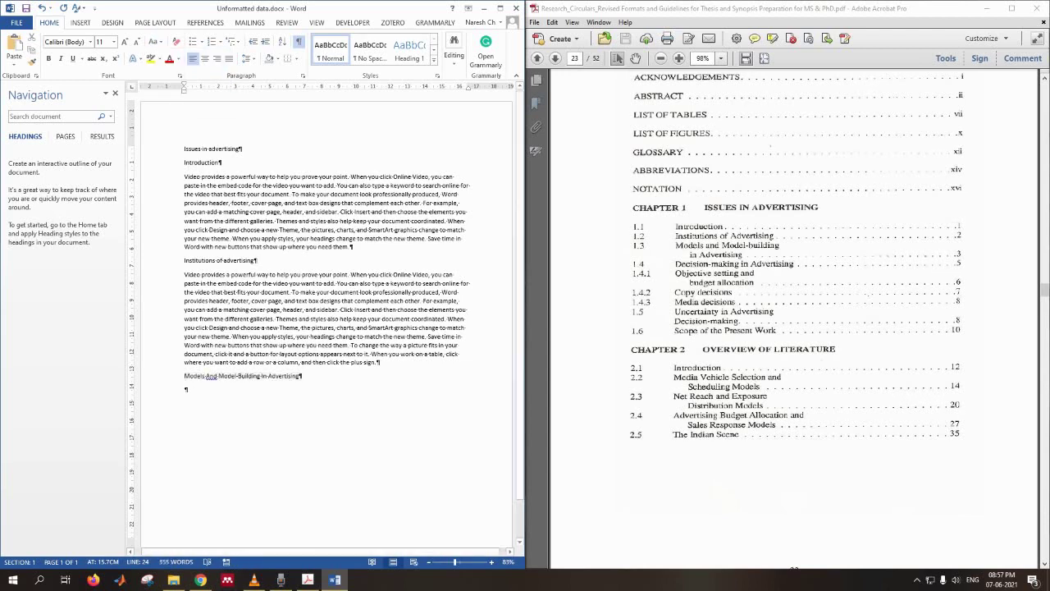
key(BackSpace)
text(a)
Apply Capitalize Each Word to the Institutions of advertising heading and return its "of" to lowercase.
click(176, 260)
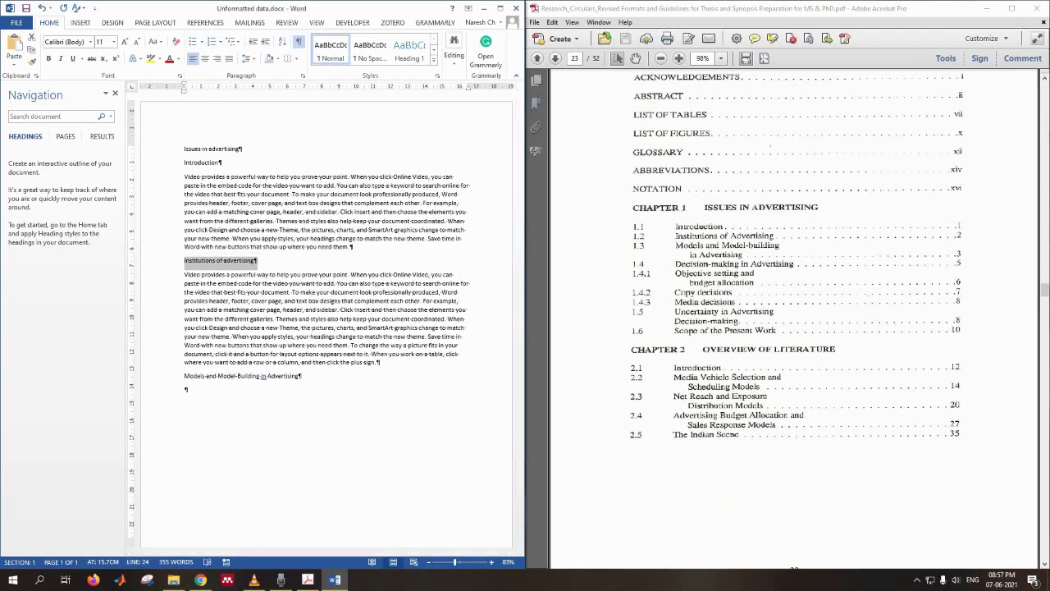
click(153, 41)
click(181, 97)
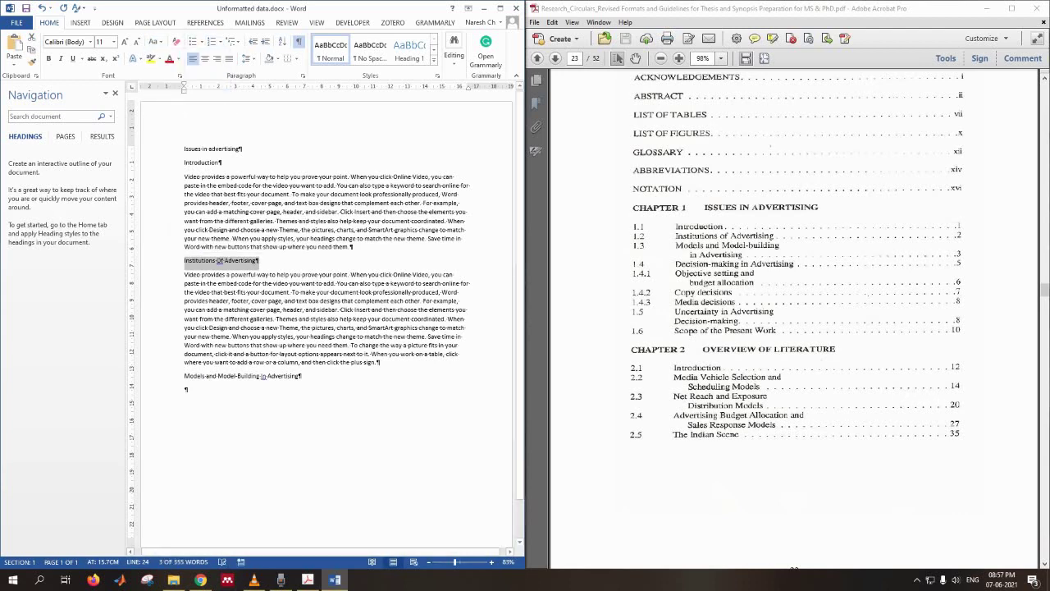
click(223, 261)
key(BackSpace)
key(BackSpace)
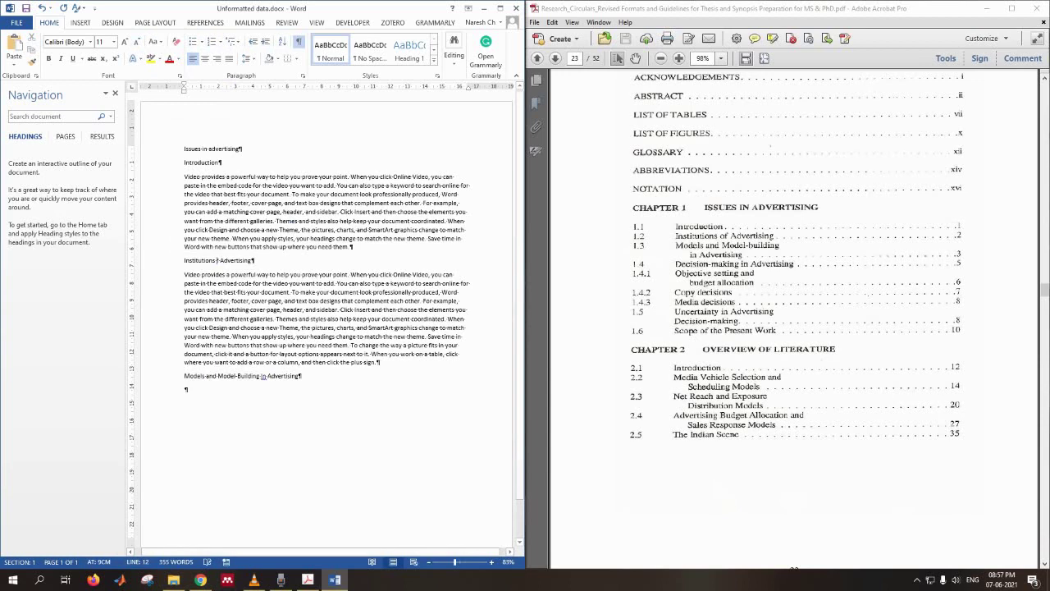
text(of)
Change "In" to lowercase "in" in the Models and Model-Building heading.
click(262, 376)
right_click(262, 376)
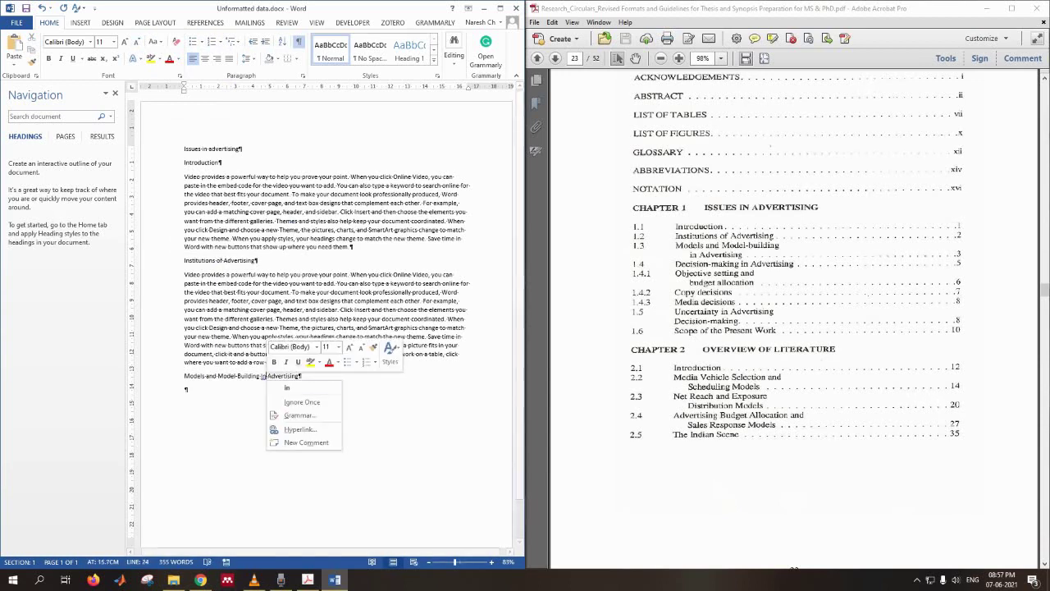
key(Escape)
scroll(261, 376, up, 1)
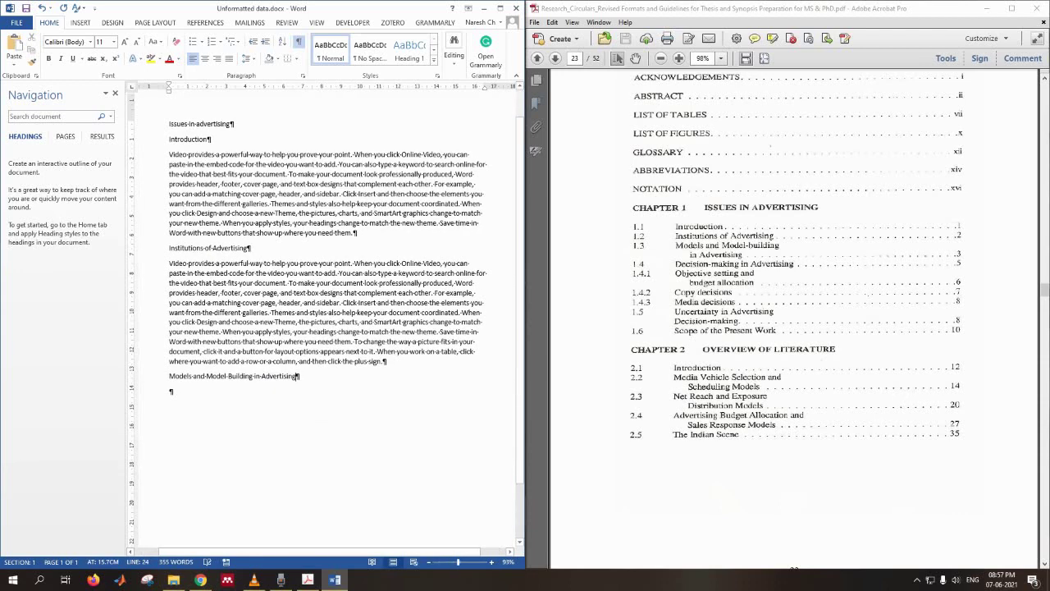
Generate one paragraph of eight placeholder sentences under the Models and Model-Building heading with =rand(1,8).
key(Return)
text(=rand)
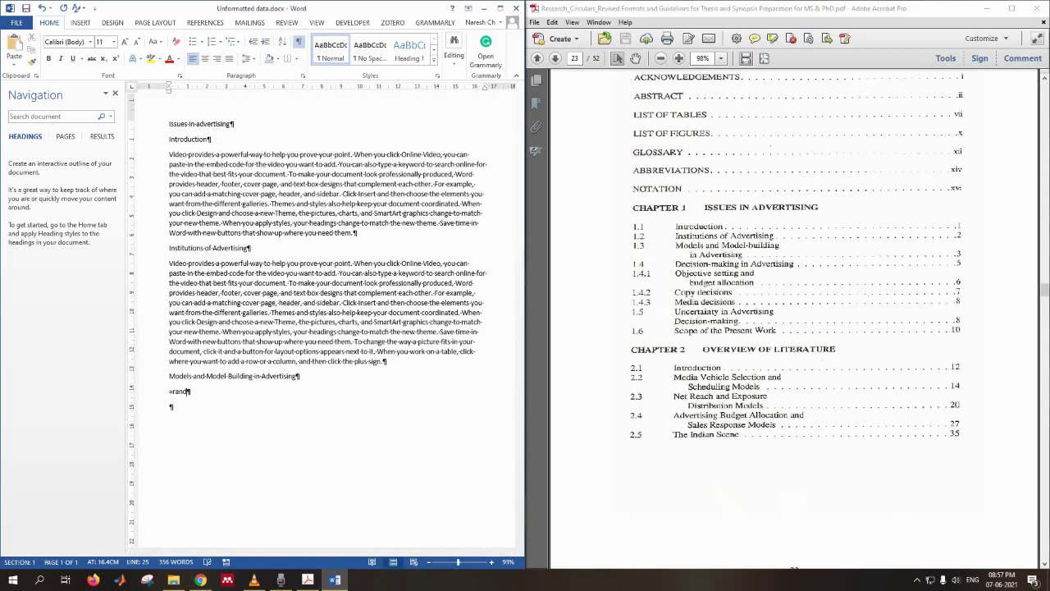
text(())
text(1,)
text(8)
key(Return)
key(BackSpace)
text())
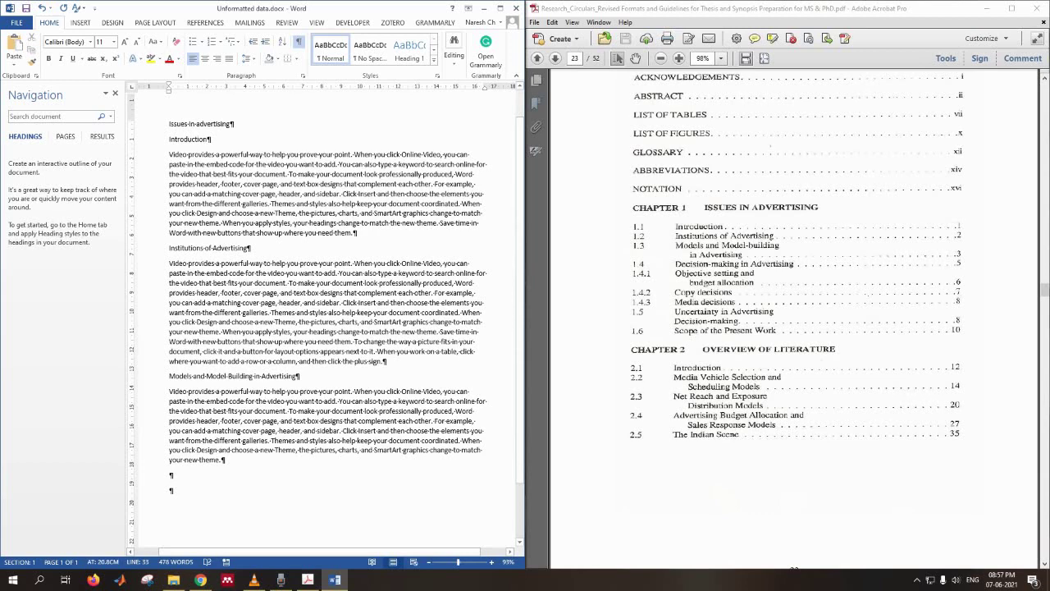
Add the section heading "Decision making in advertising" below the third placeholder paragraph.
text(Dec)
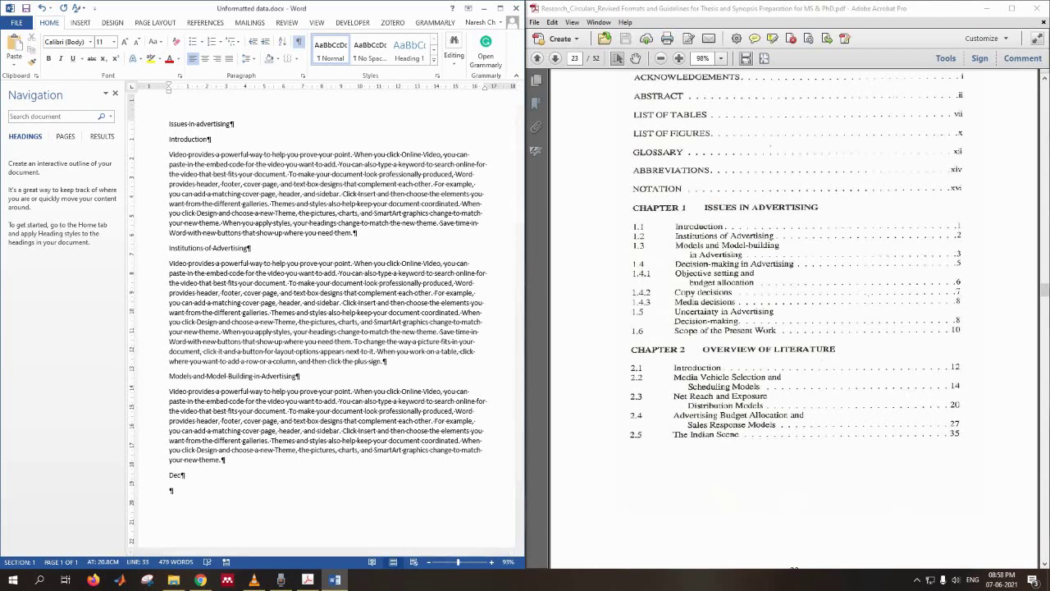
text(ision making in advertising)
key(Return)
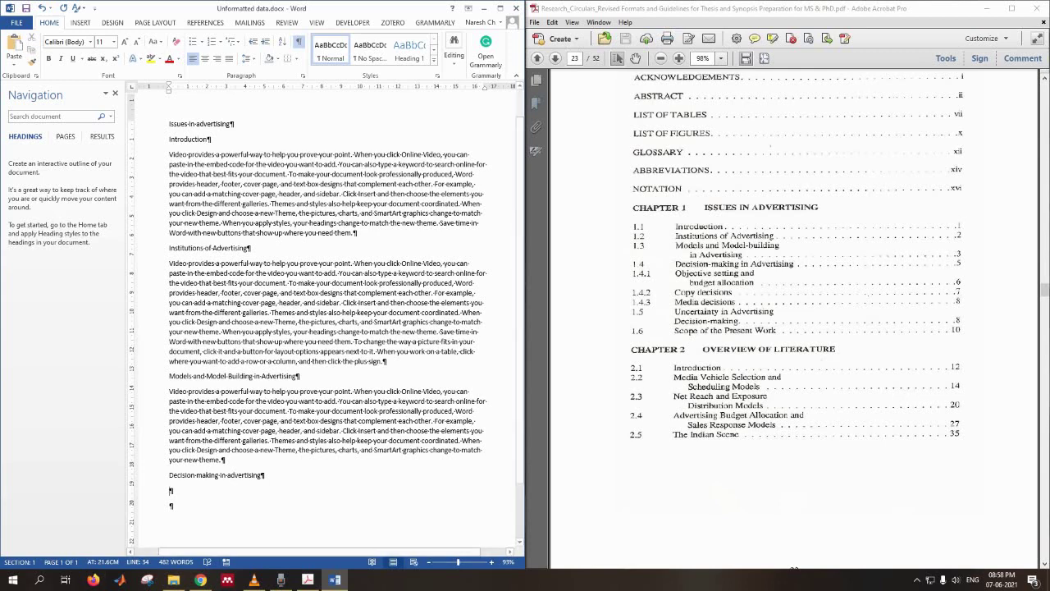
Apply Capitalize Each Word to the Decision making in advertising heading and return its "in" to lowercase.
key(shift+Up)
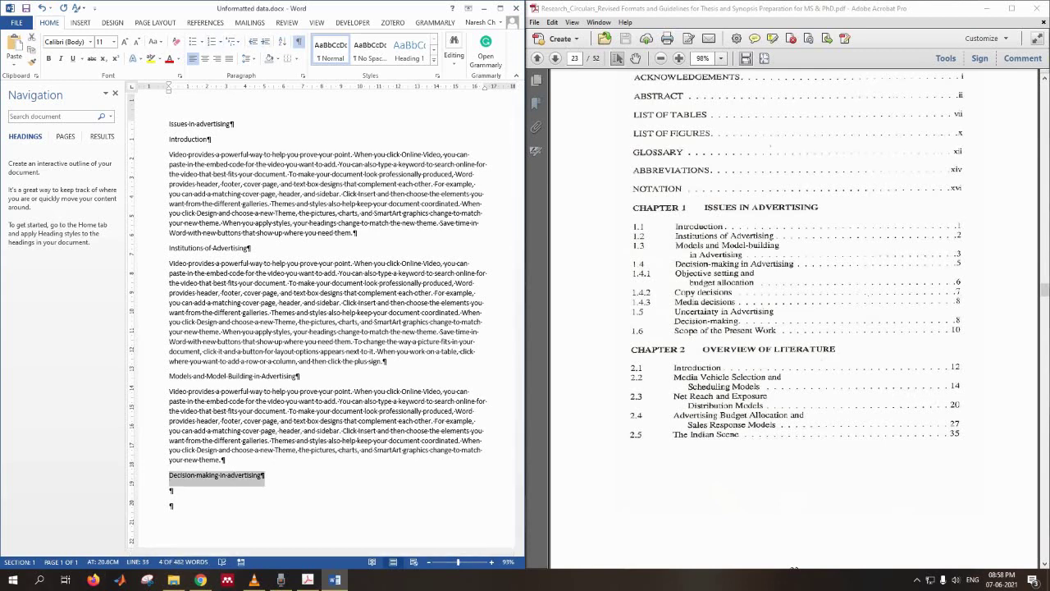
click(155, 41)
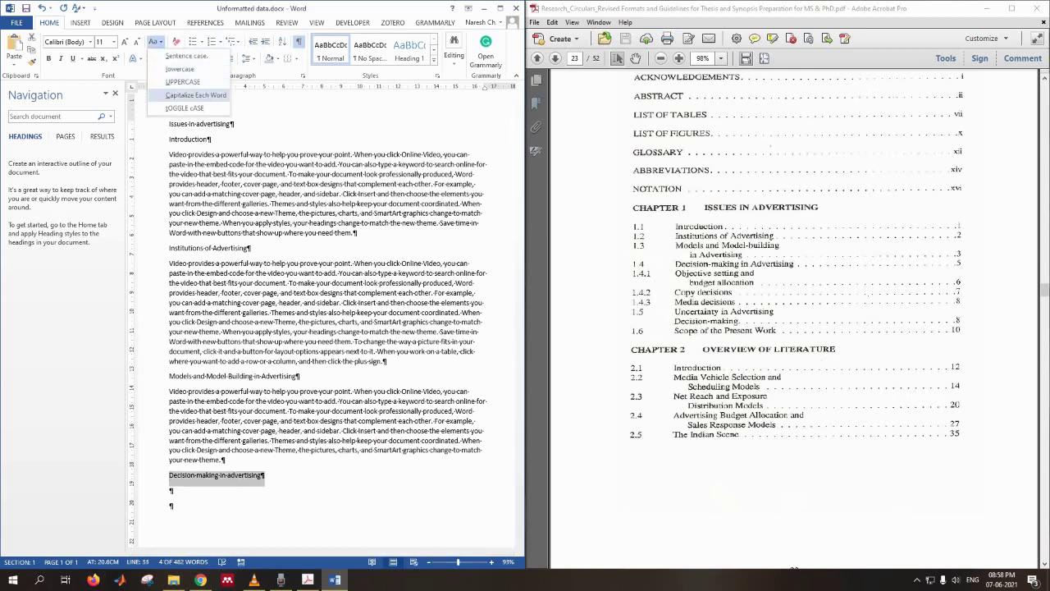
click(195, 95)
click(222, 476)
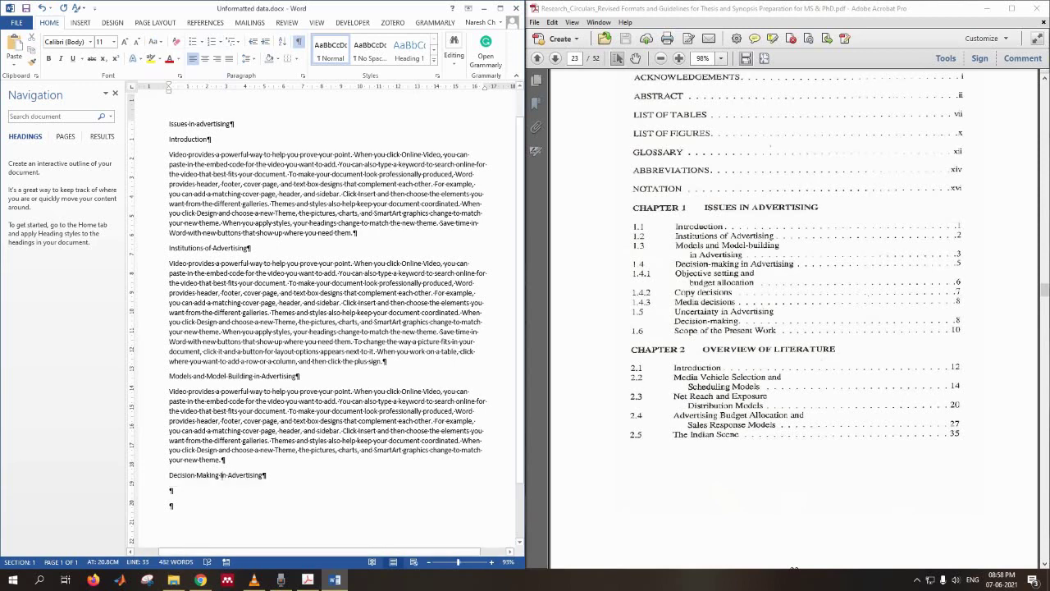
right_click(222, 477)
click(223, 476)
scroll(329, 320, down, 2)
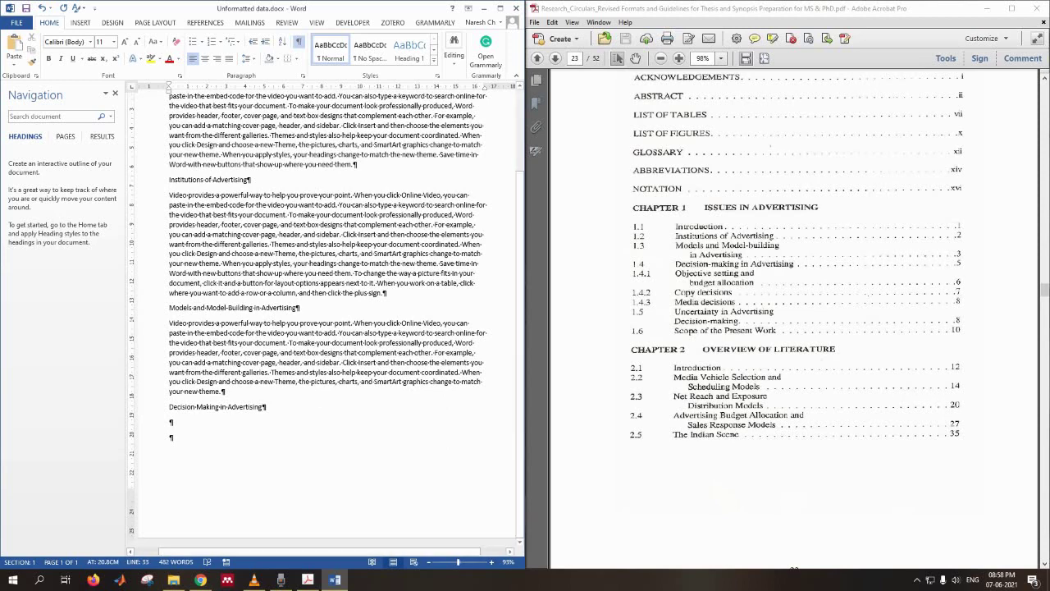
Add the subheading "Objective setting and budget allocation" with one paragraph of ten placeholder sentences from =rand(1,10) under it.
key(Return)
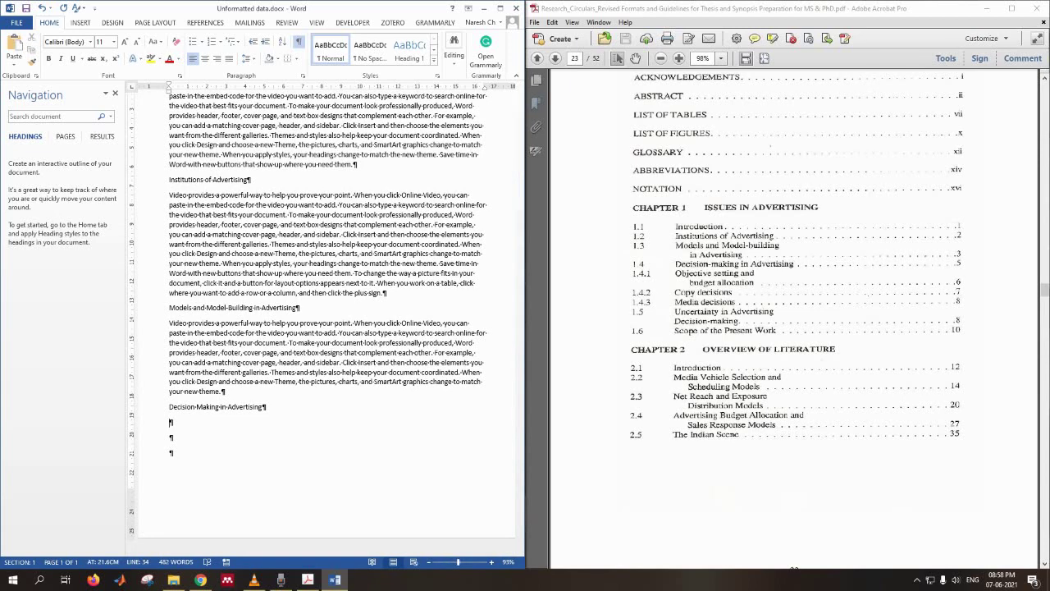
text(Objective setting and budget allocation)
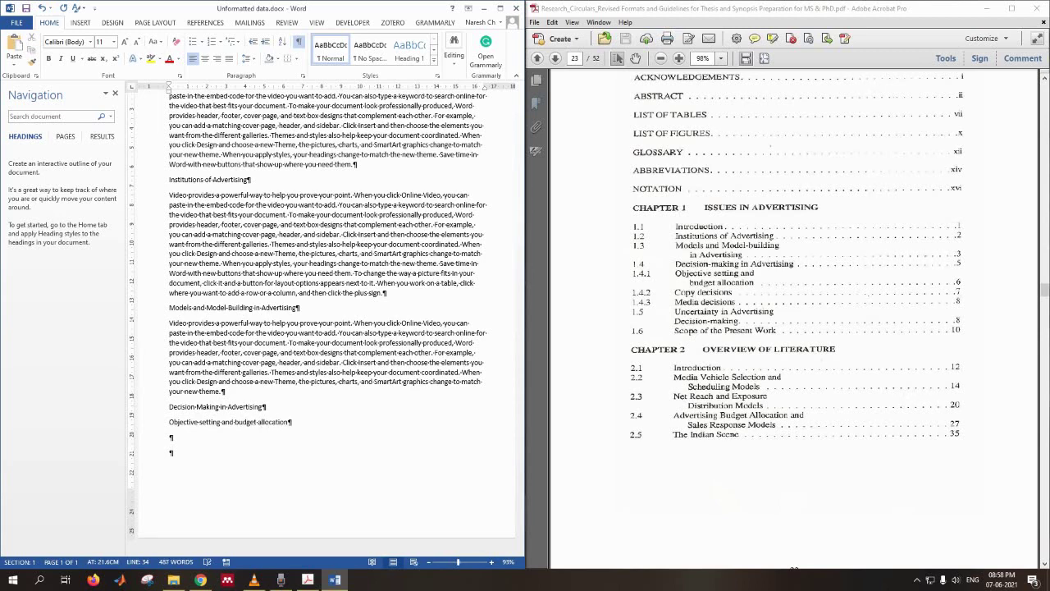
key(Return)
text(=rand())
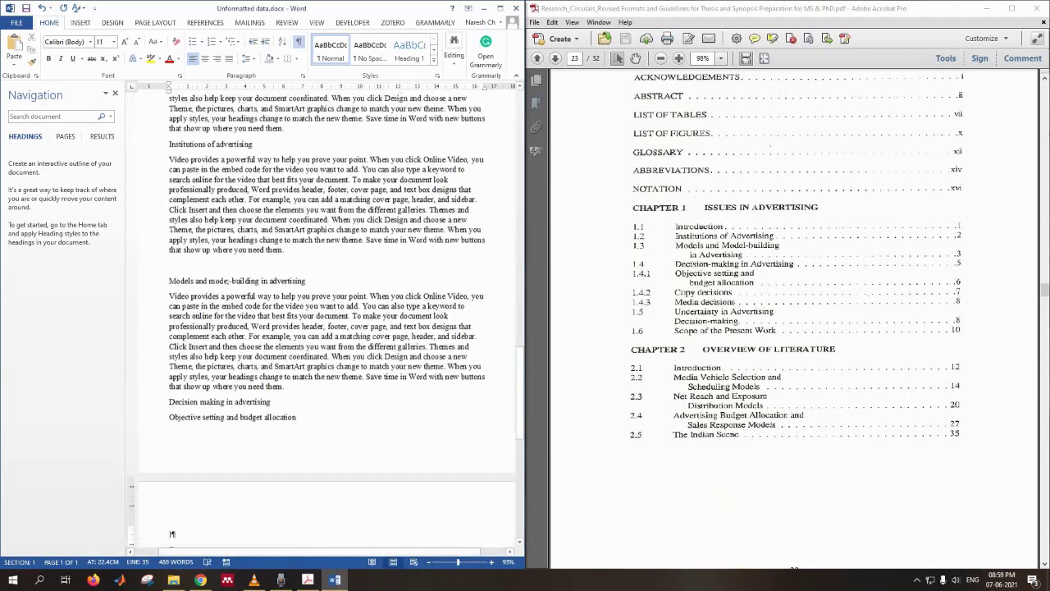
key(Return)
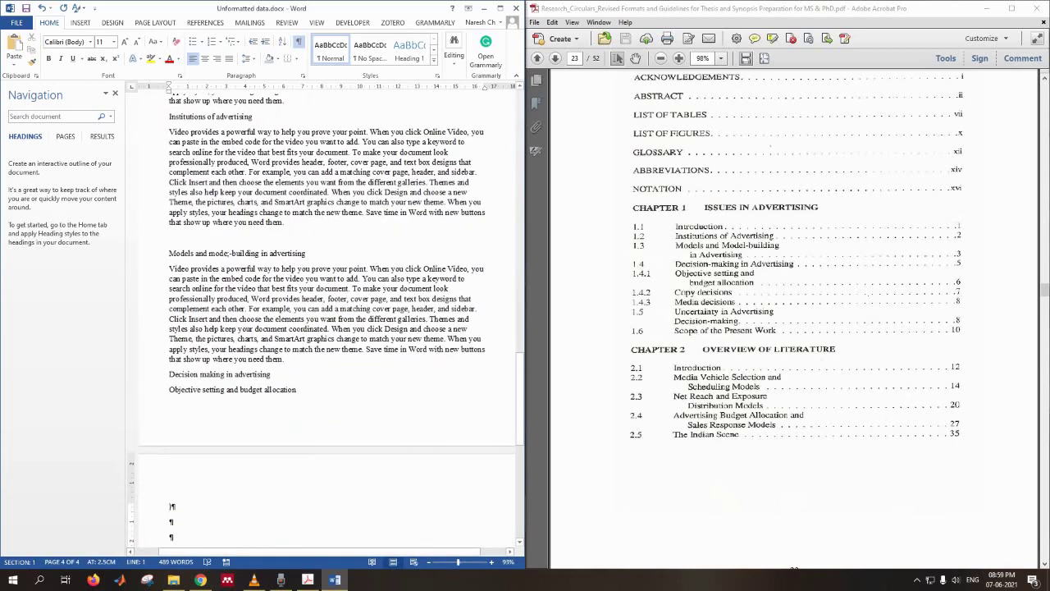
scroll(329, 279, down, 3)
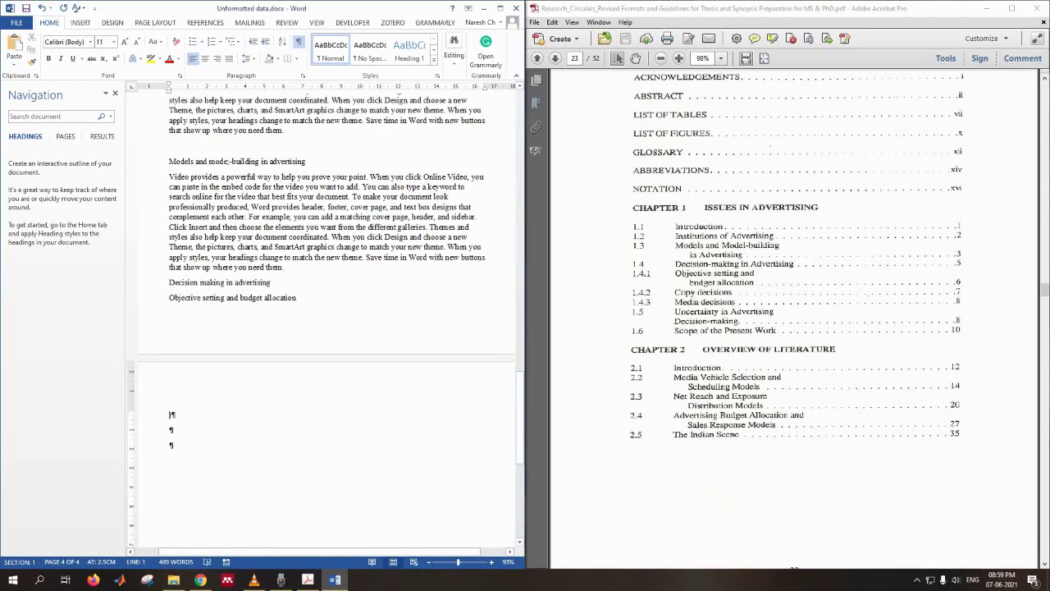
click(397, 96)
double_click(398, 96)
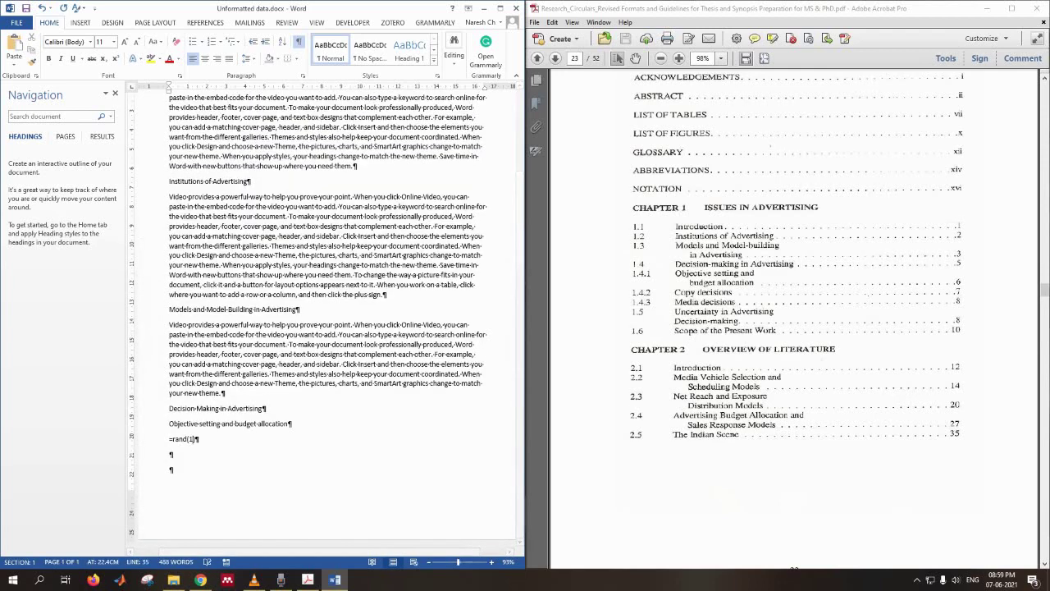
text(1,10)
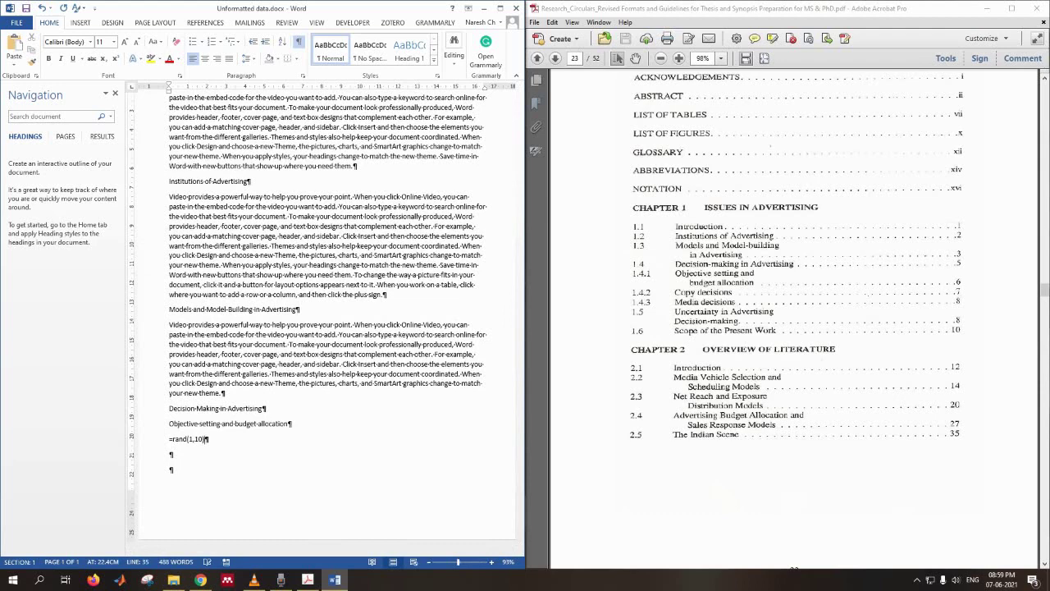
key(Return)
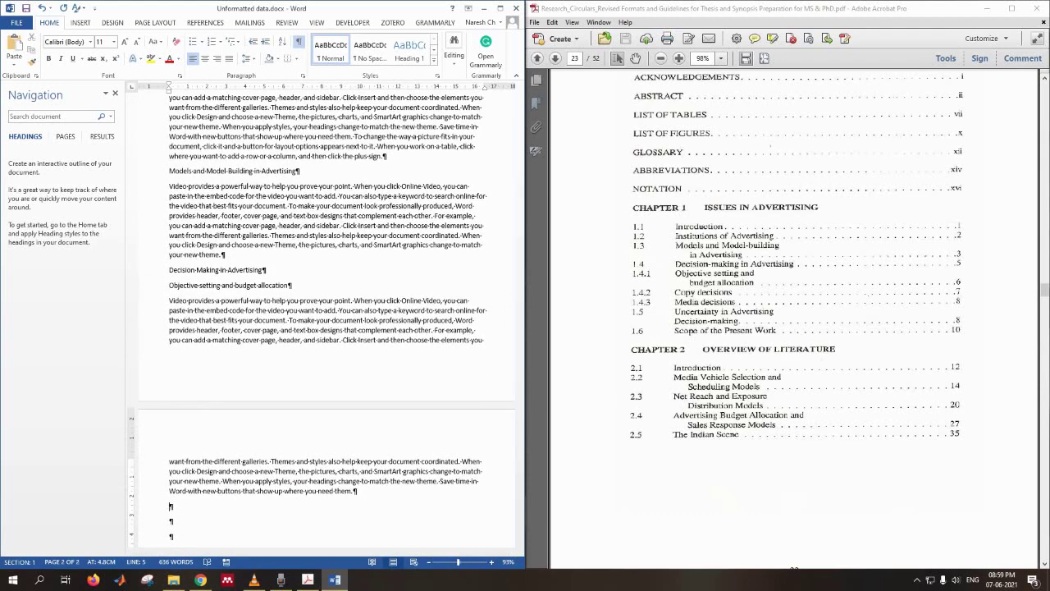
Copy the entire contents of Data.docx and paste them over all the text in Unformatted data.docx.
scroll(326, 317, down, 3)
click(169, 399)
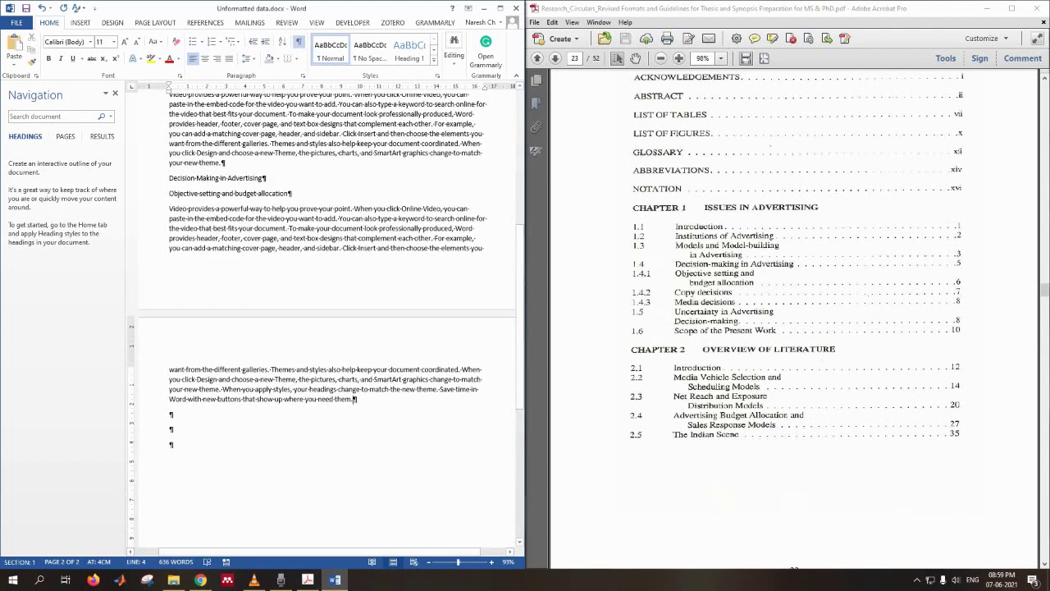
mouse_move(335, 579)
key(super+d)
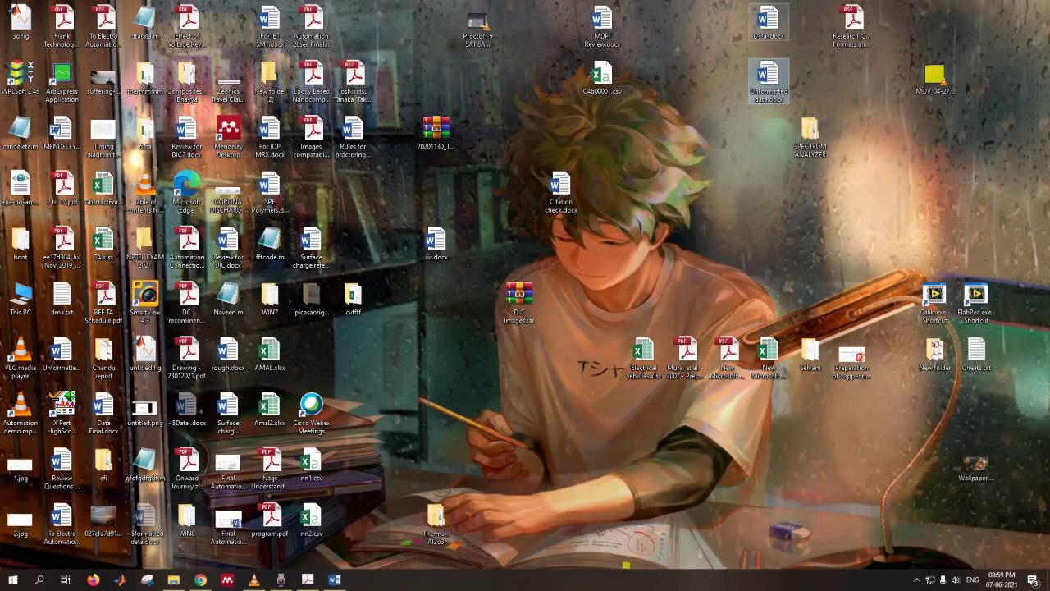
double_click(768, 25)
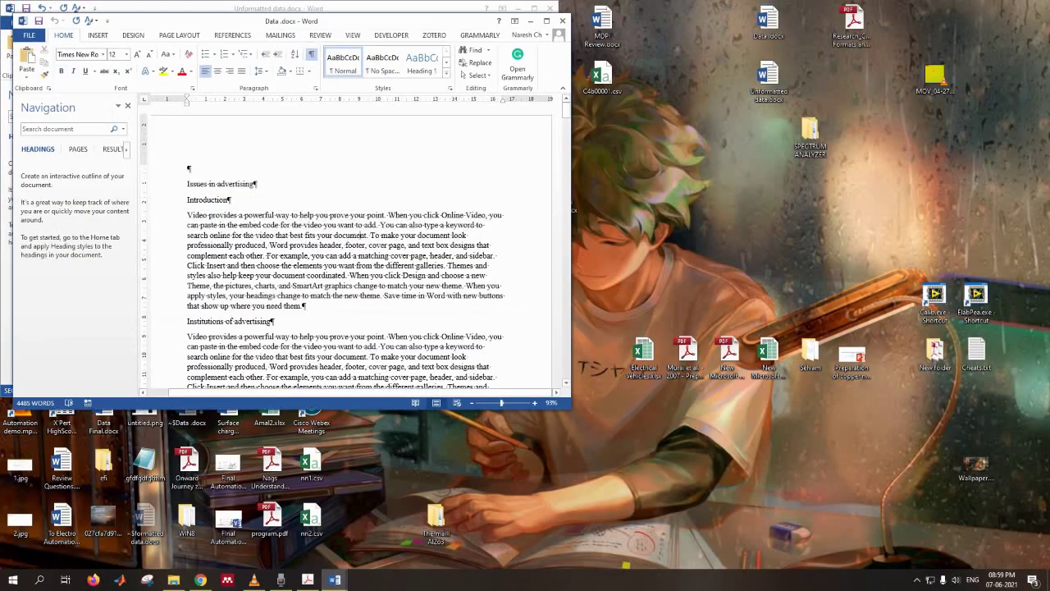
key(ctrl+a)
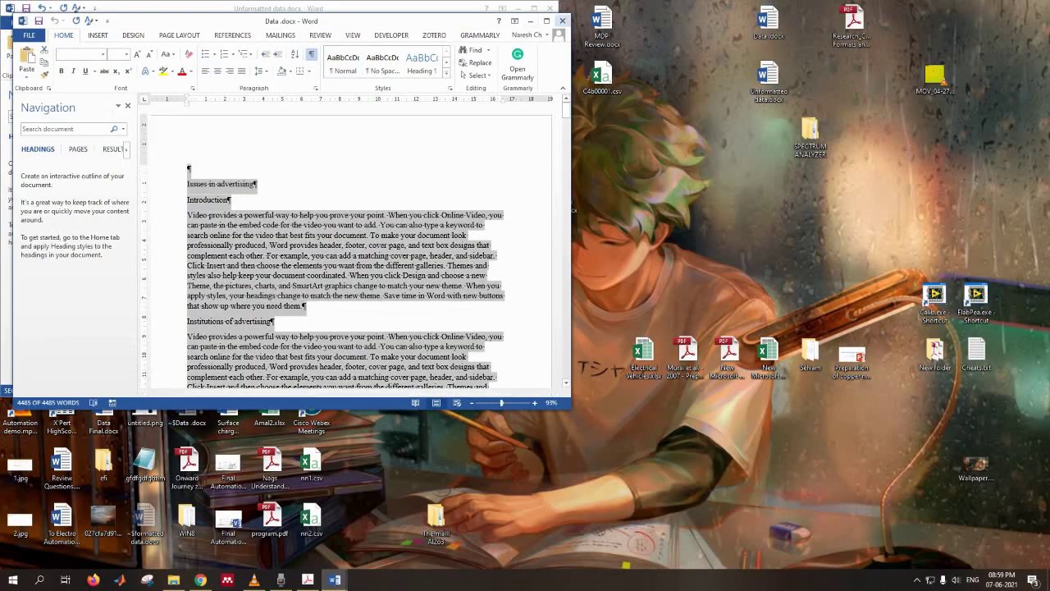
click(563, 20)
scroll(332, 234, up, 5)
key(alt+space)
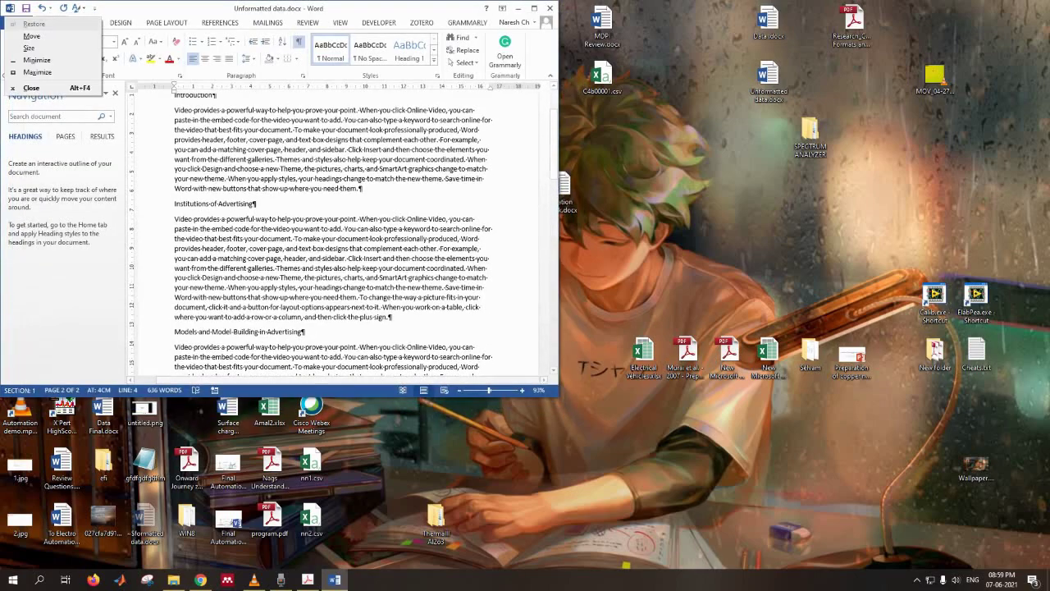
key(x)
key(ctrl+a)
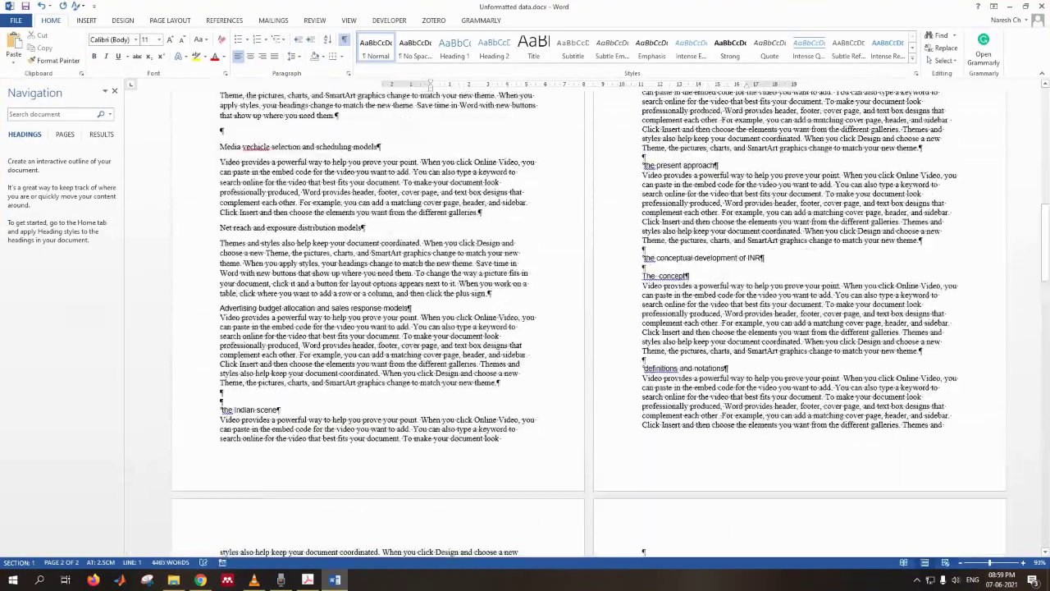
Place the Word document beside the guidelines PDF and examine its chapter headings, references and front-matter titles from start to end.
key(super+Left)
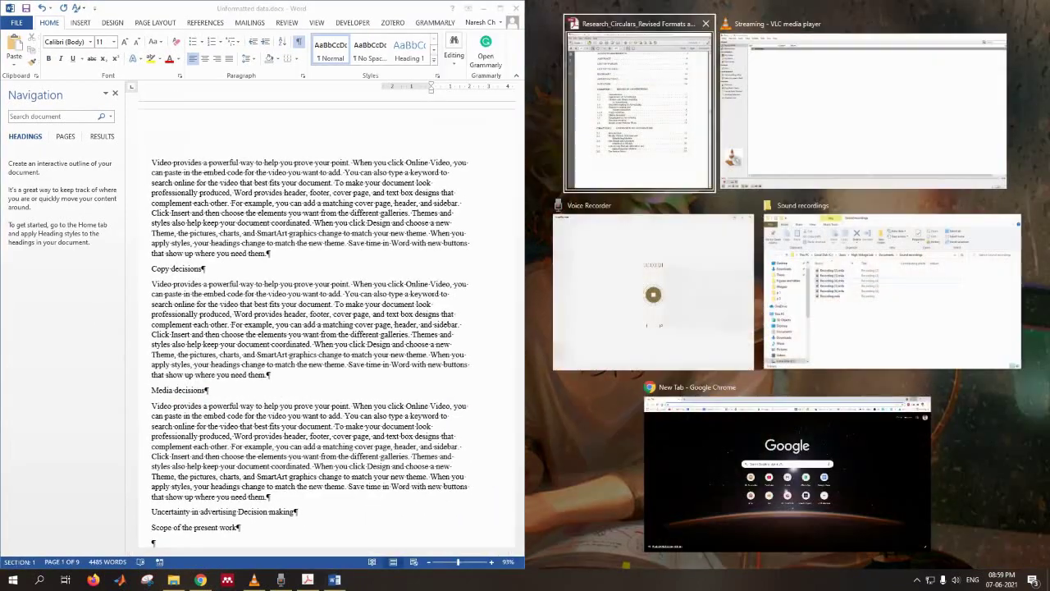
key(Return)
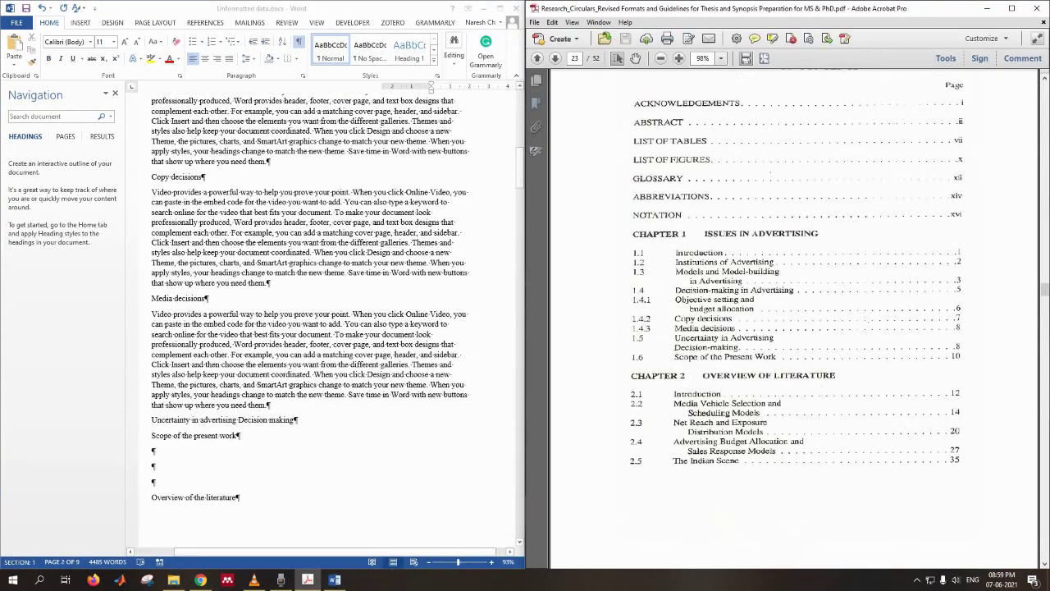
scroll(329, 320, down, 9)
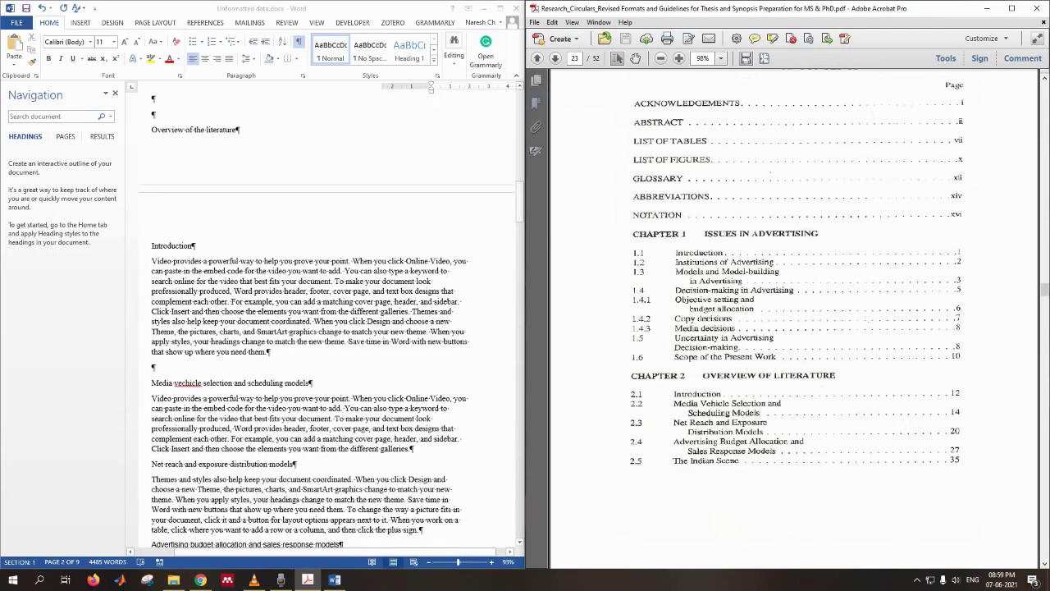
scroll(328, 320, down, 20)
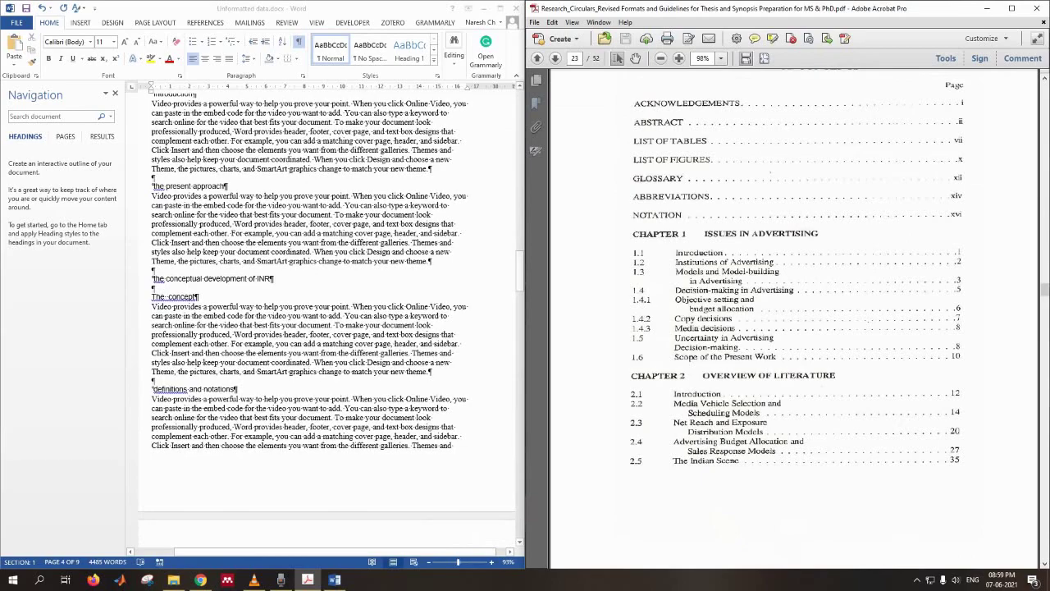
scroll(328, 320, down, 15)
scroll(328, 320, down, 15)
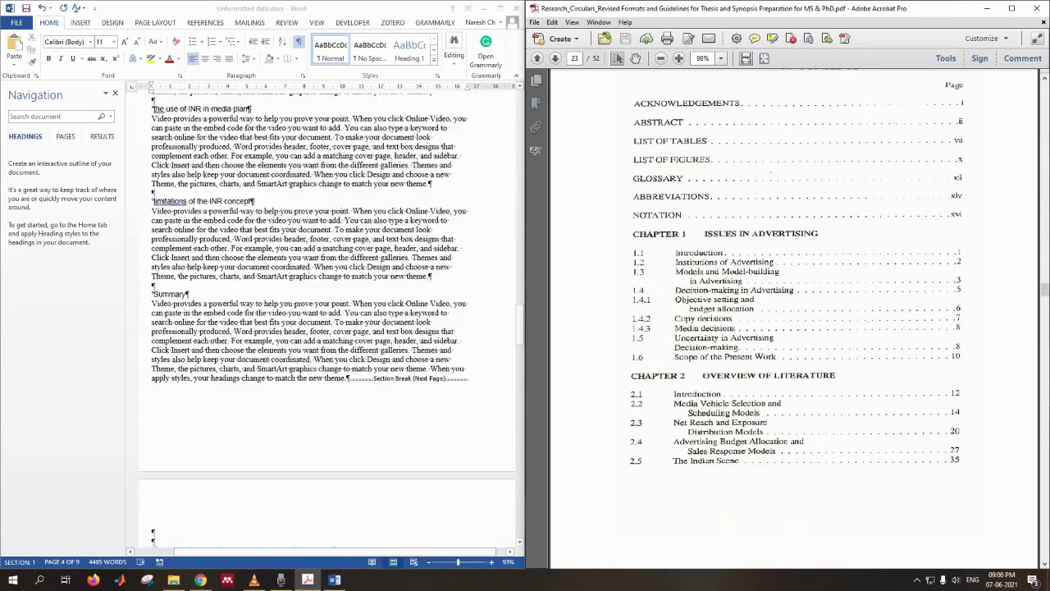
scroll(329, 320, up, 5)
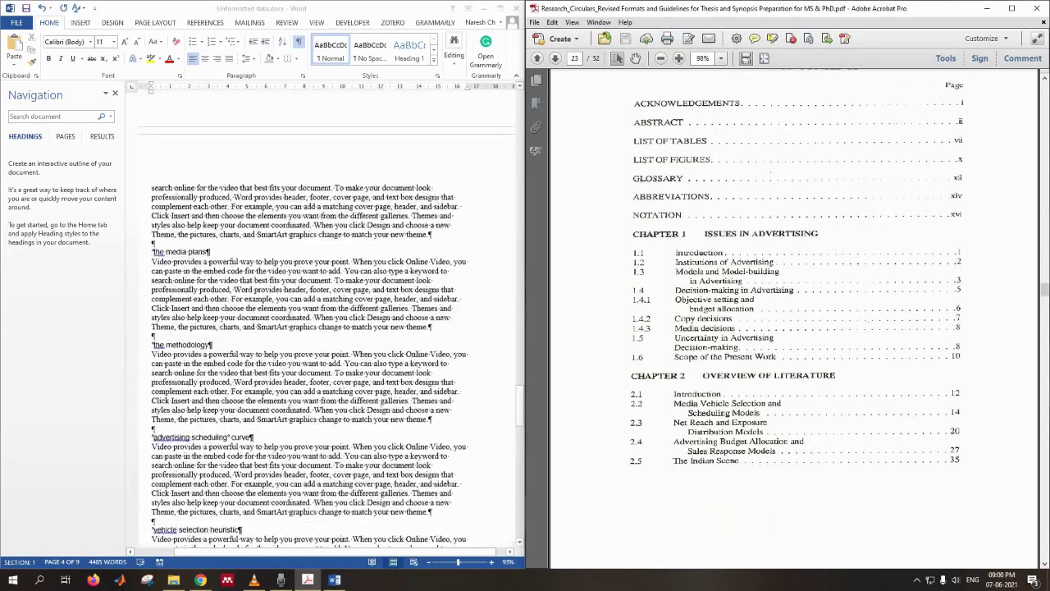
scroll(328, 320, up, 3)
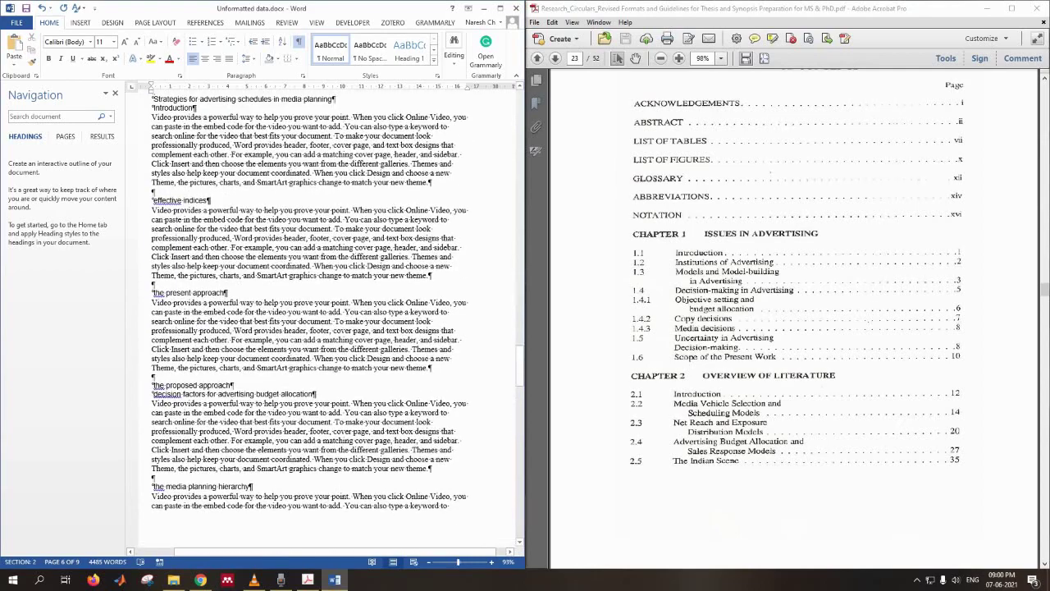
scroll(328, 320, down, 4)
scroll(329, 320, down, 20)
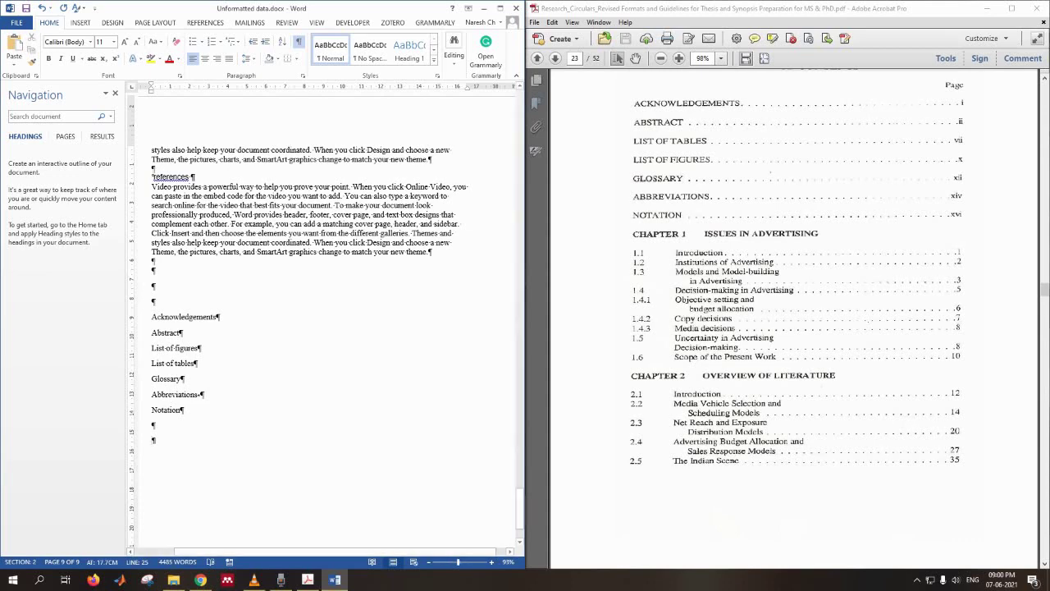
scroll(312, 247, up, 1)
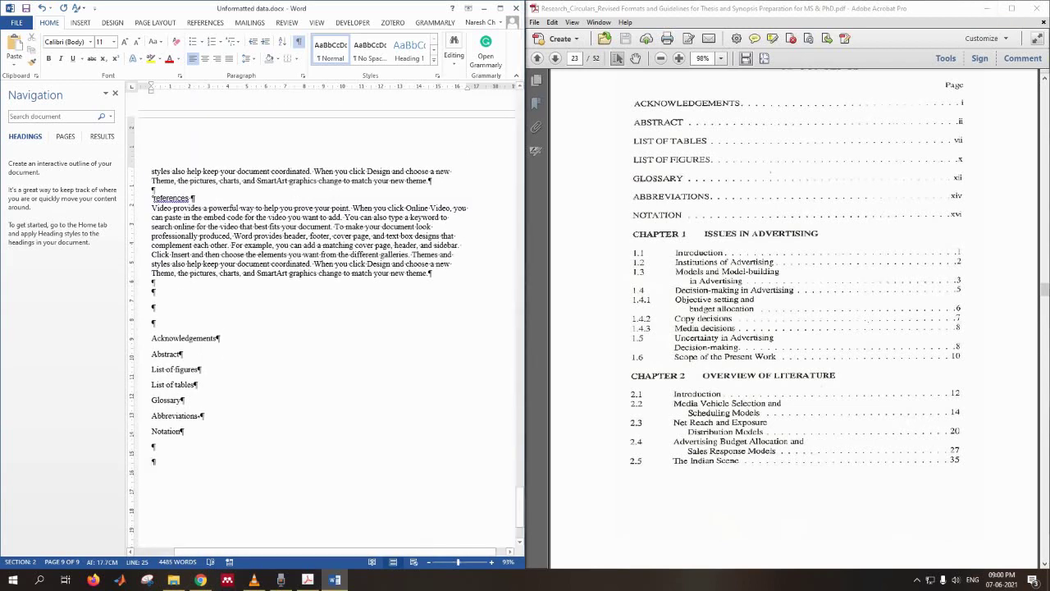
scroll(328, 320, up, 10)
key(ctrl+Home)
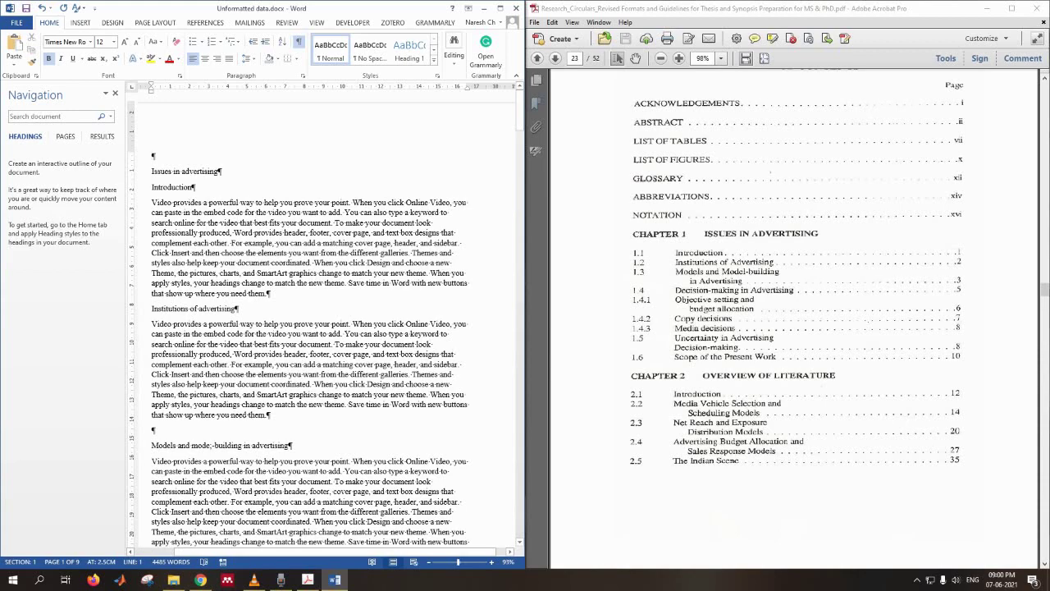
Zoom the document out to 73%, minimize the guidelines PDF and clear all text from Unformatted data.docx.
ctrl+scroll(331, 186, down, 2)
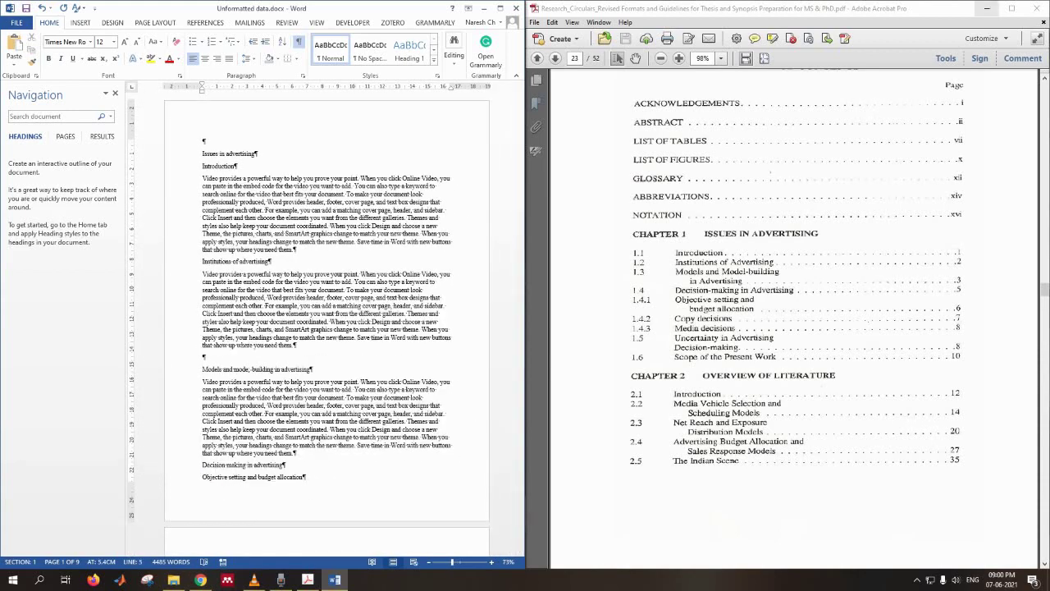
click(987, 8)
click(845, 98)
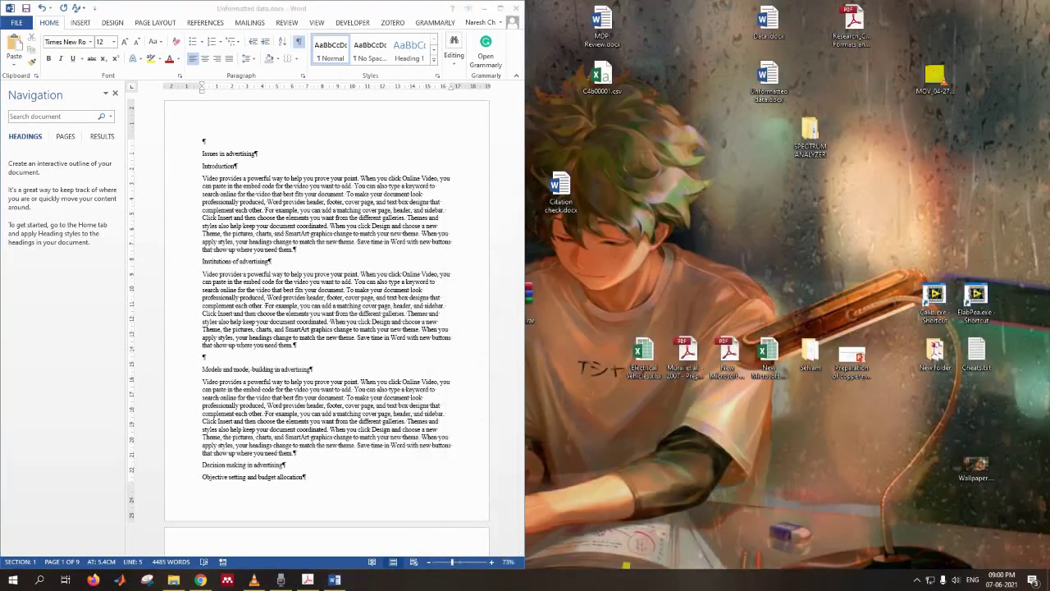
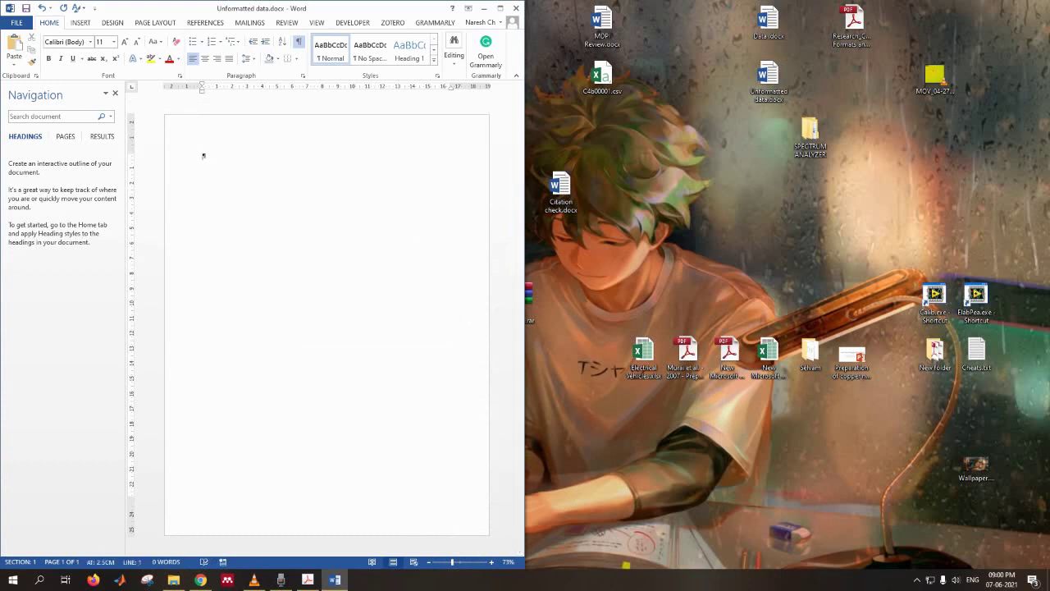
Open Data.docx and place it side by side with the blank Unformatted data.docx.
click(768, 21)
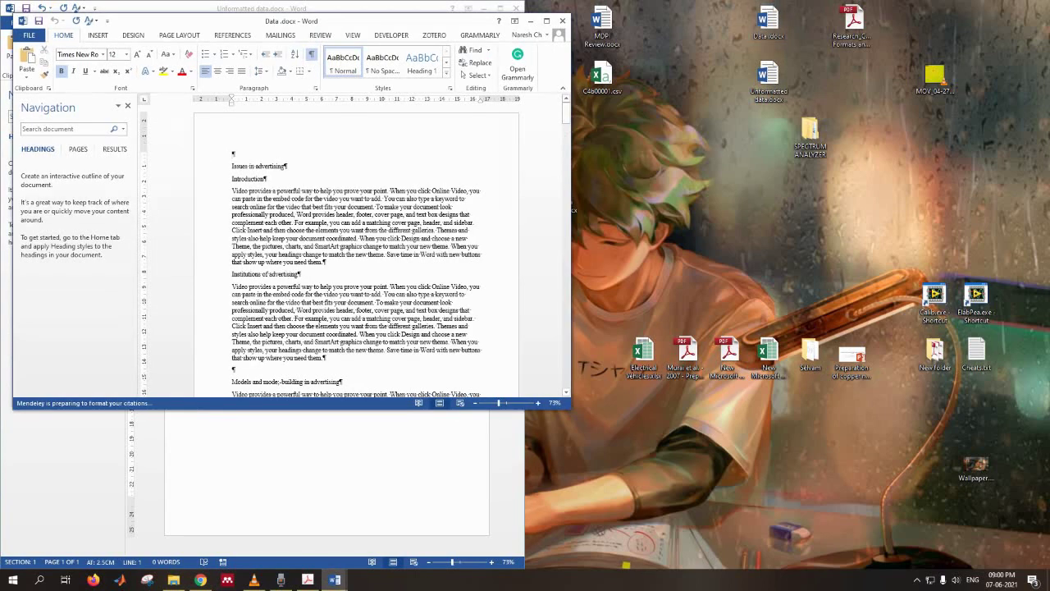
scroll(852, 329, down, 3)
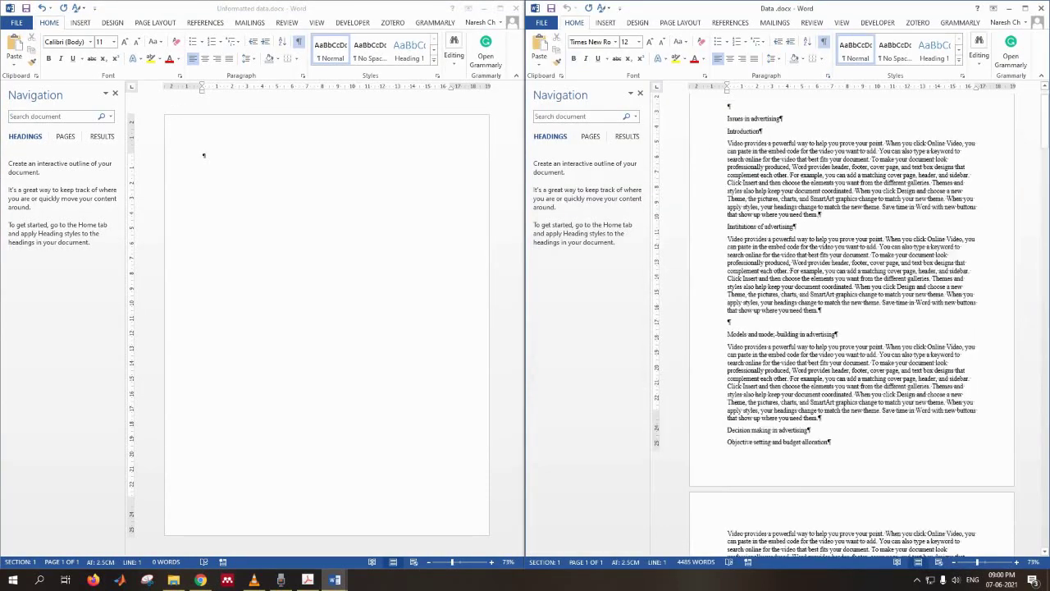
scroll(852, 328, up, 3)
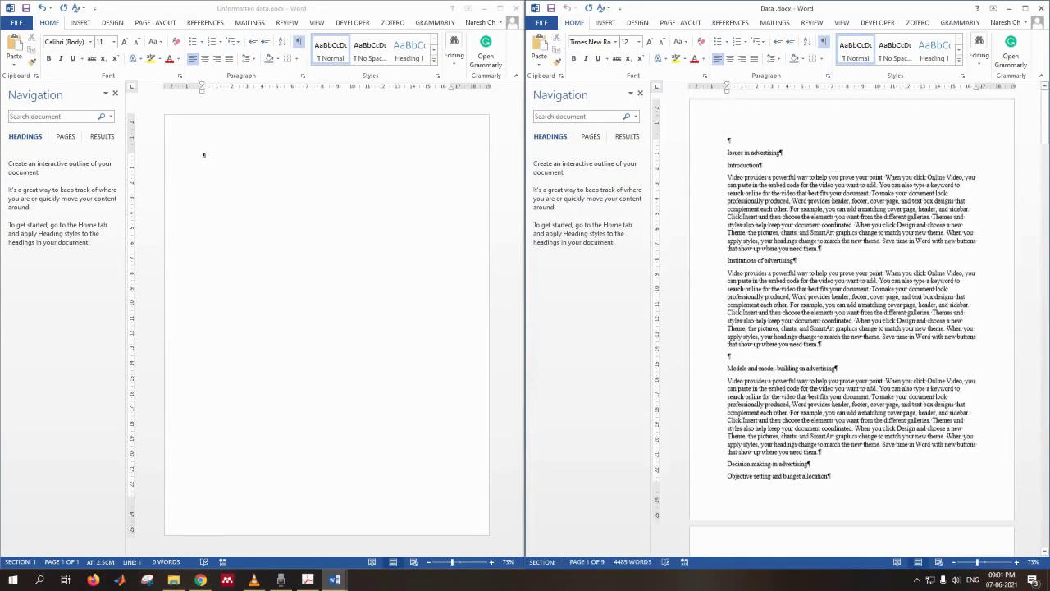
Set custom page margins in Unformatted data.docx to 1.75 cm for the lower edge and 3.17 cm for both sides.
key(alt+Tab)
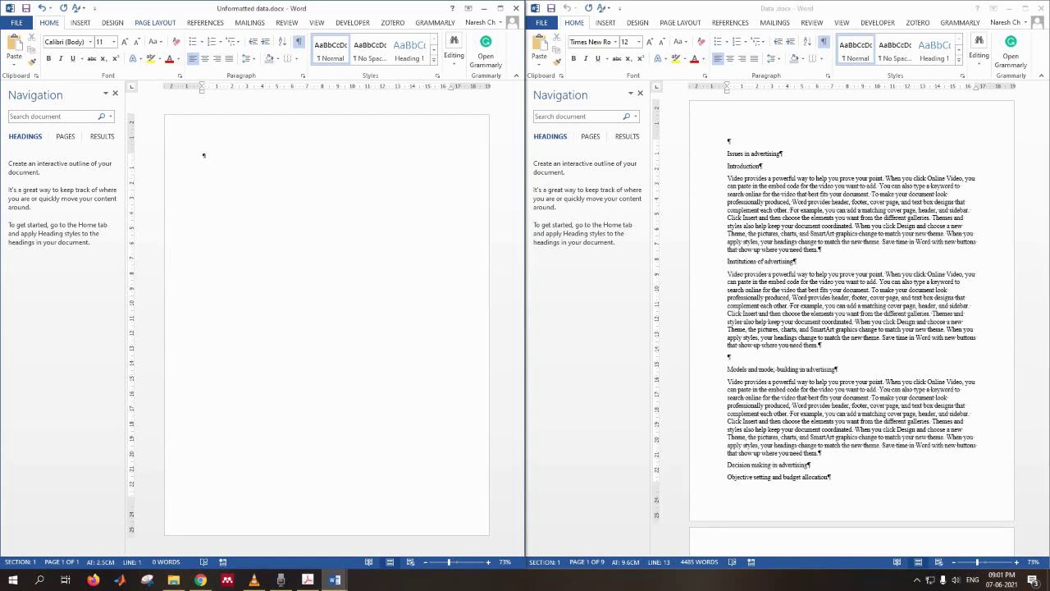
key(alt+p)
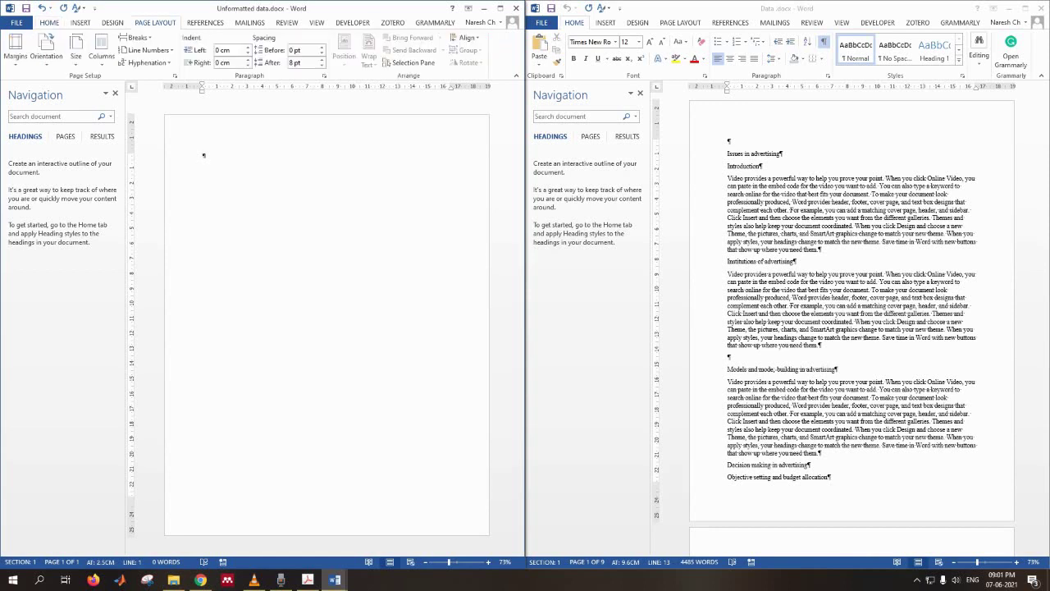
click(15, 50)
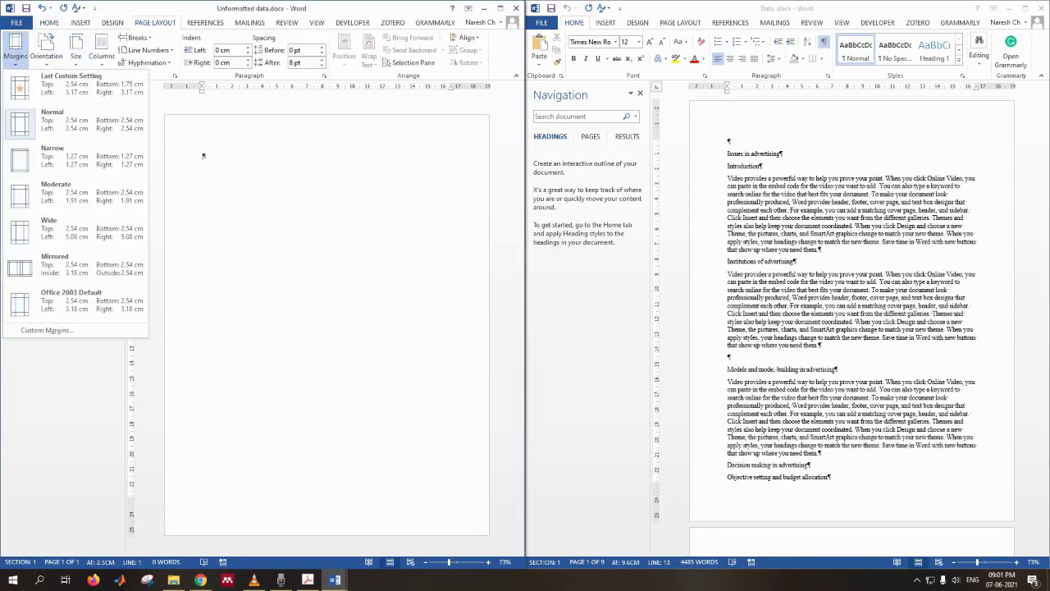
click(74, 303)
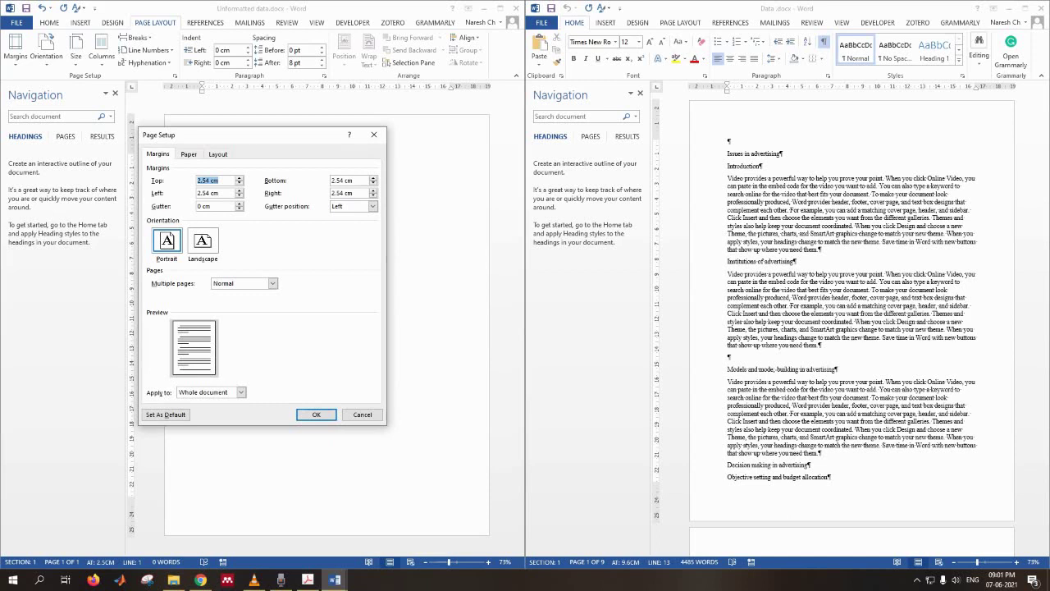
key(Tab)
text(1.75)
key(Tab)
text(3.17)
key(Tab)
text(3.17)
Set the paper size of Unformatted data.docx to A4 in the page setup.
click(200, 153)
click(242, 182)
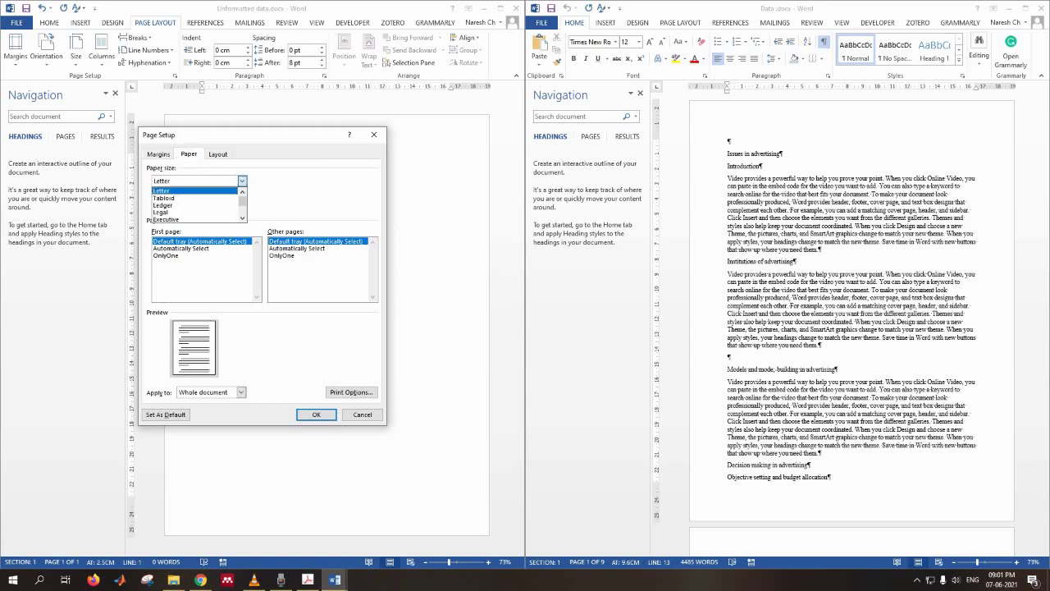
scroll(198, 199, down, 1)
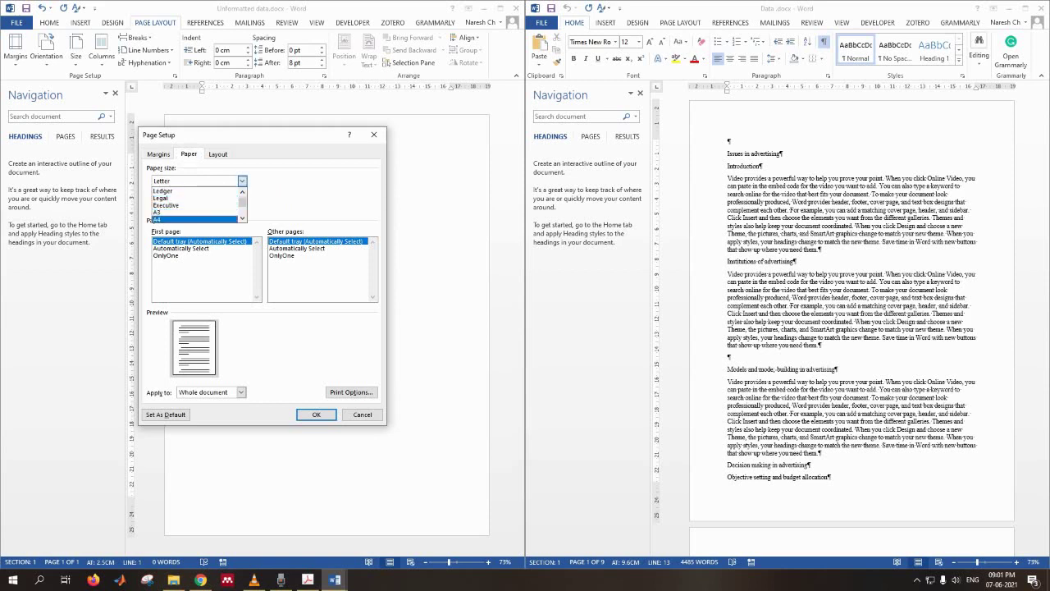
click(194, 219)
Set the header distance from the edge to 1.25 cm and the footer distance to 1.2 cm, and apply the page setup.
click(217, 153)
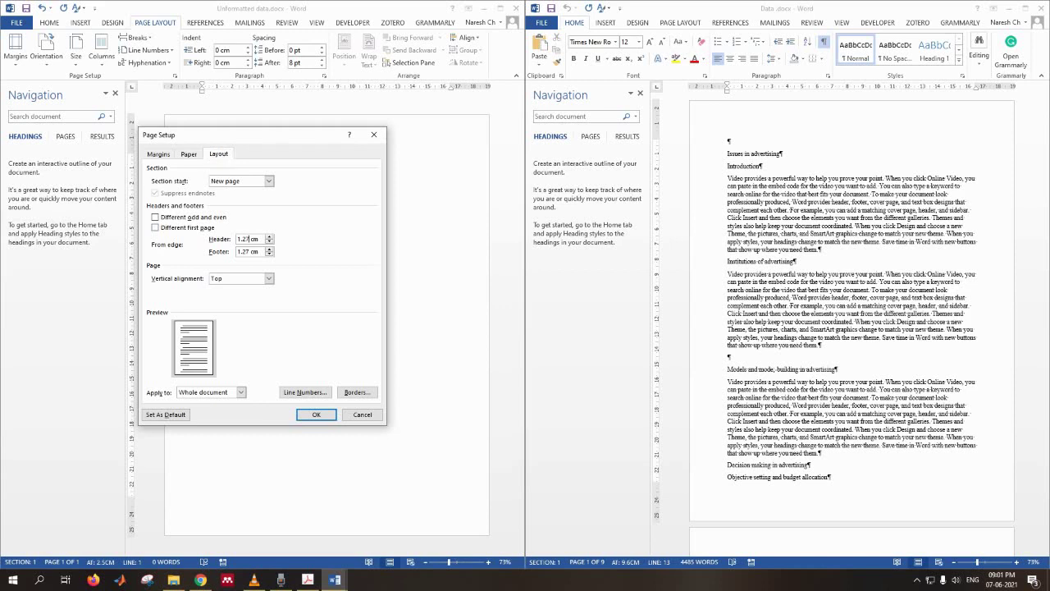
double_click(242, 238)
text(1.25)
double_click(247, 251)
text(1.2)
click(316, 415)
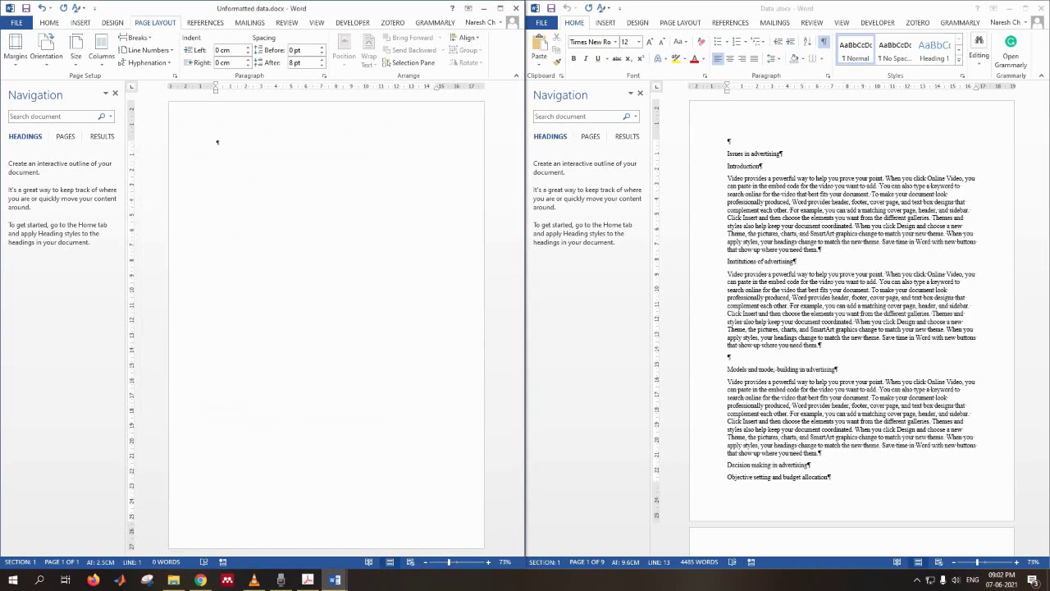
Copy the entire text of Data.docx and paste it into the blank Unformatted data.docx.
click(819, 249)
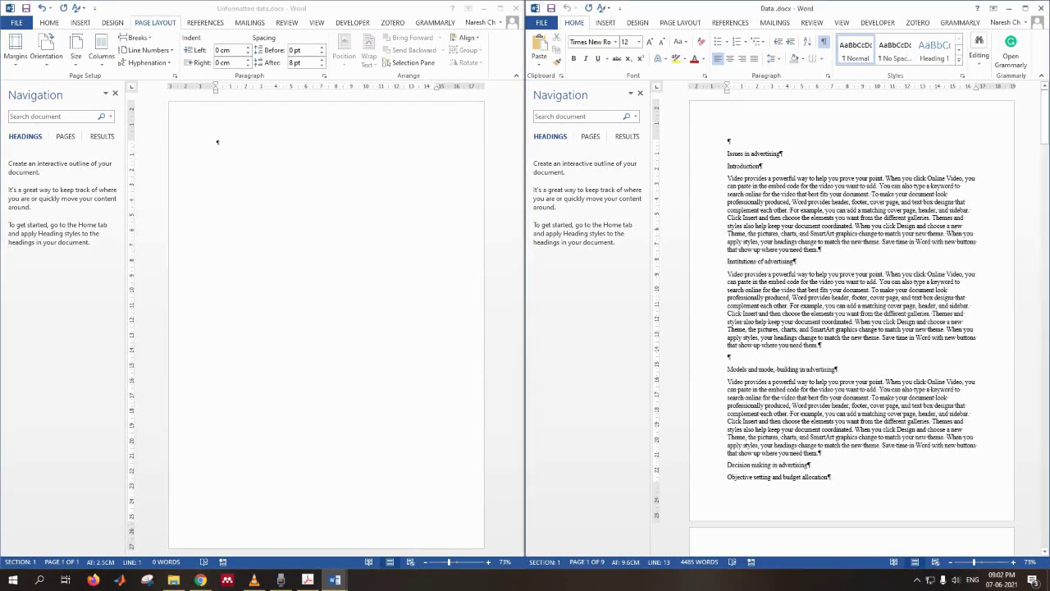
drag(727, 154, 785, 154)
click(828, 194)
scroll(829, 194, down, 3)
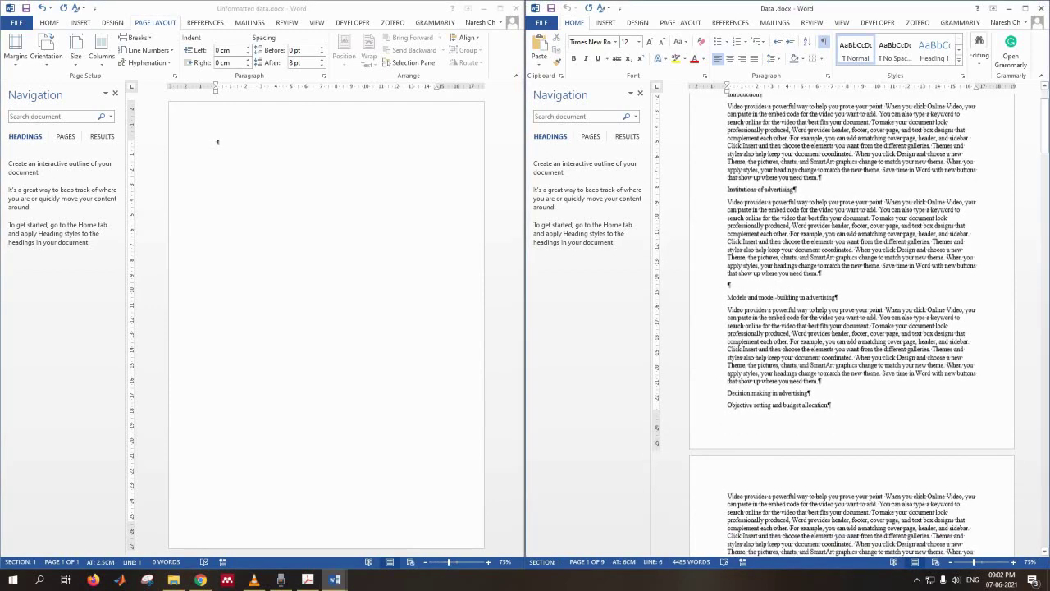
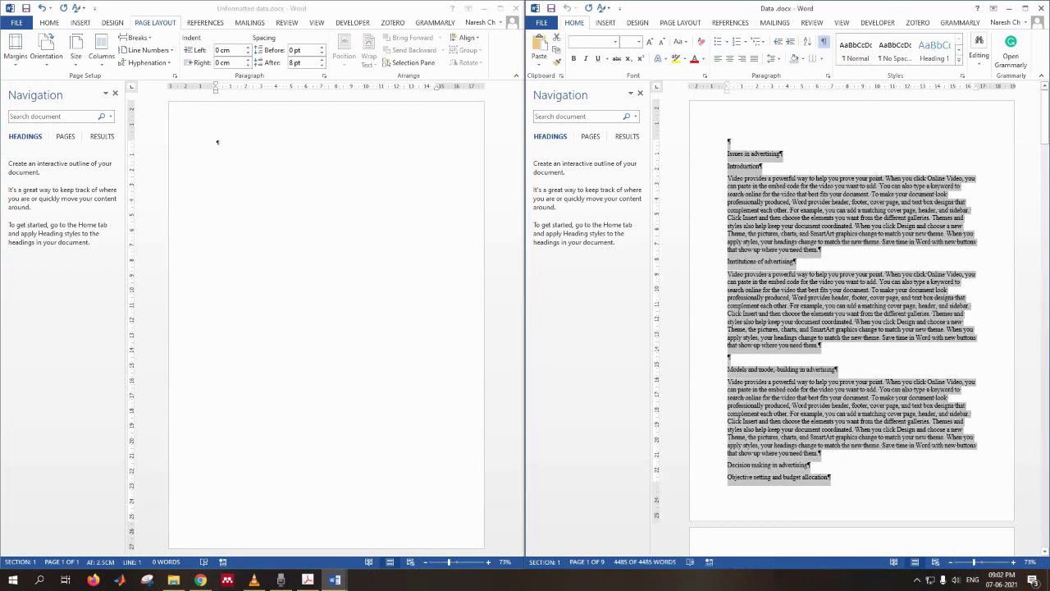
click(217, 142)
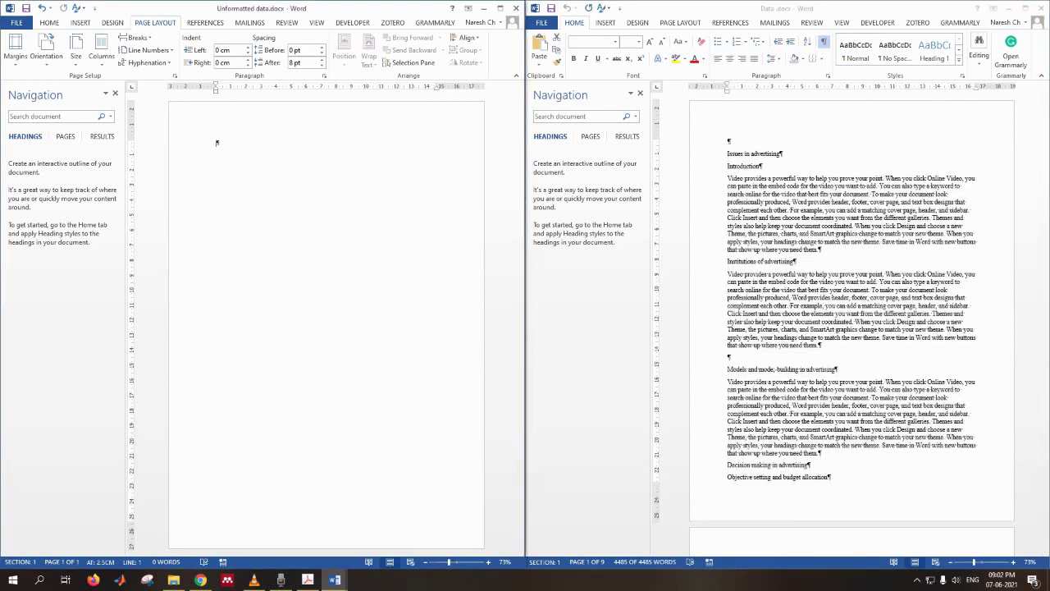
right_click(218, 142)
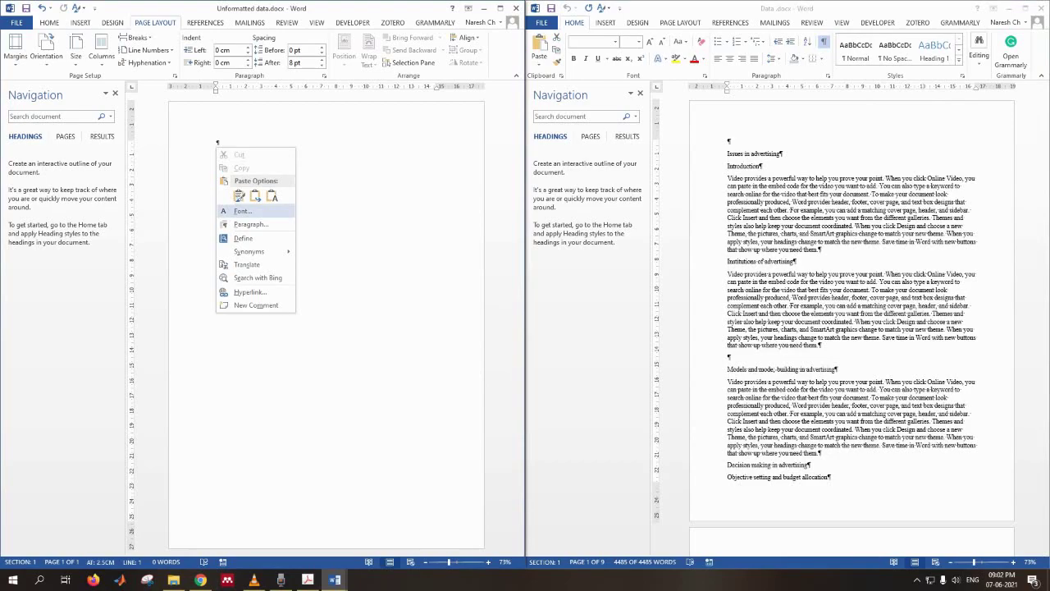
click(239, 196)
Look through the pasted text in Unformatted data.docx from the end back to the first page.
scroll(328, 328, up, 5)
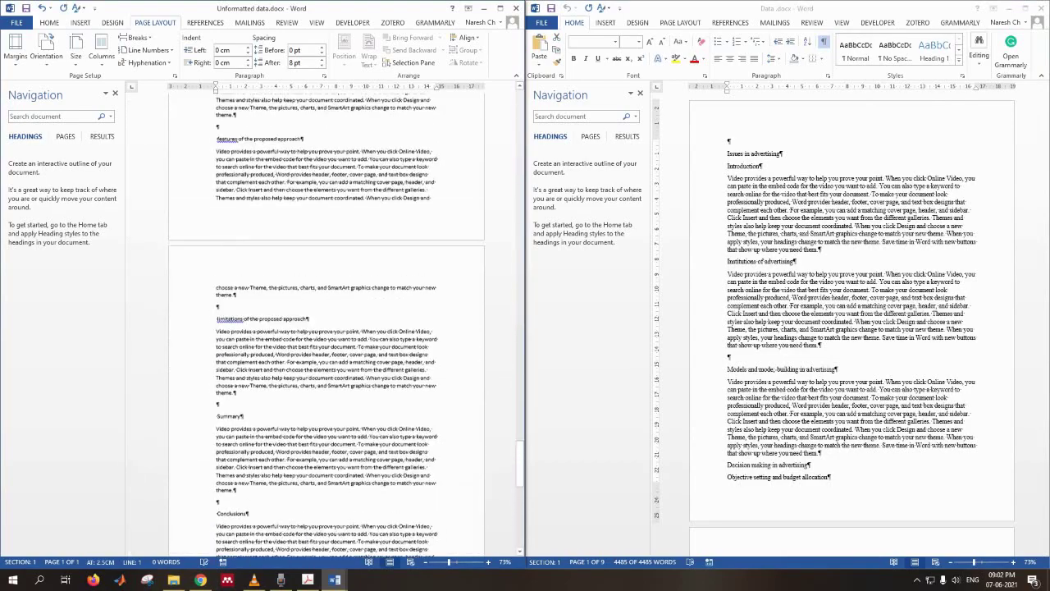
scroll(306, 323, up, 10)
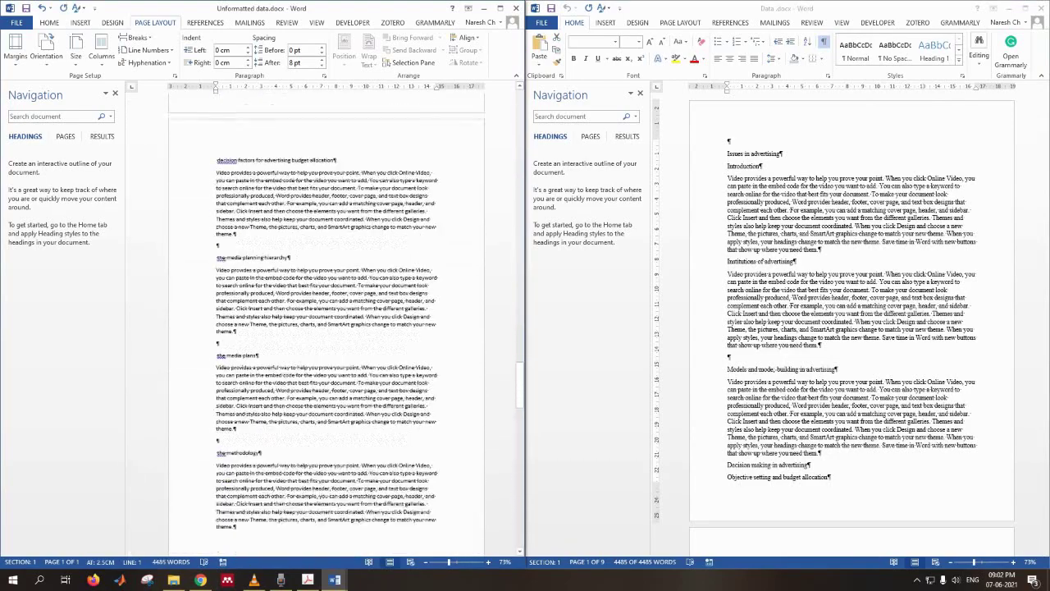
scroll(329, 329, up, 10)
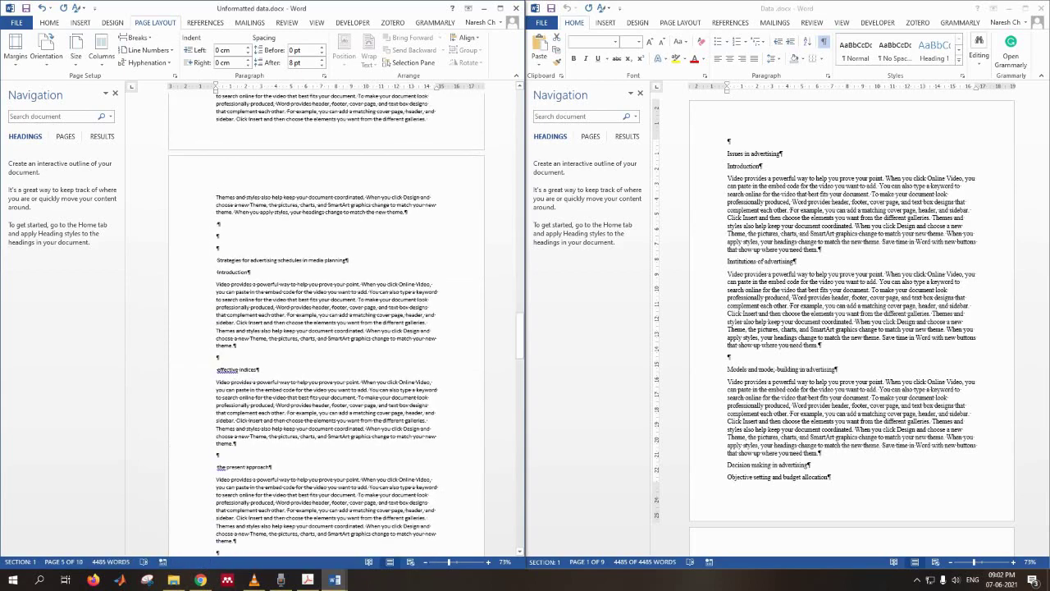
scroll(327, 325, up, 10)
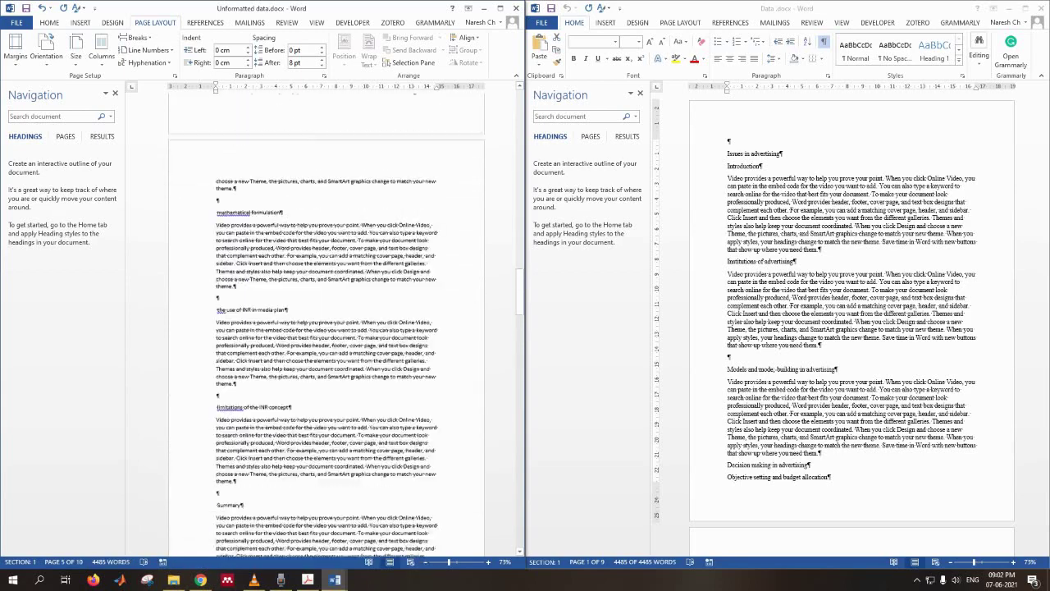
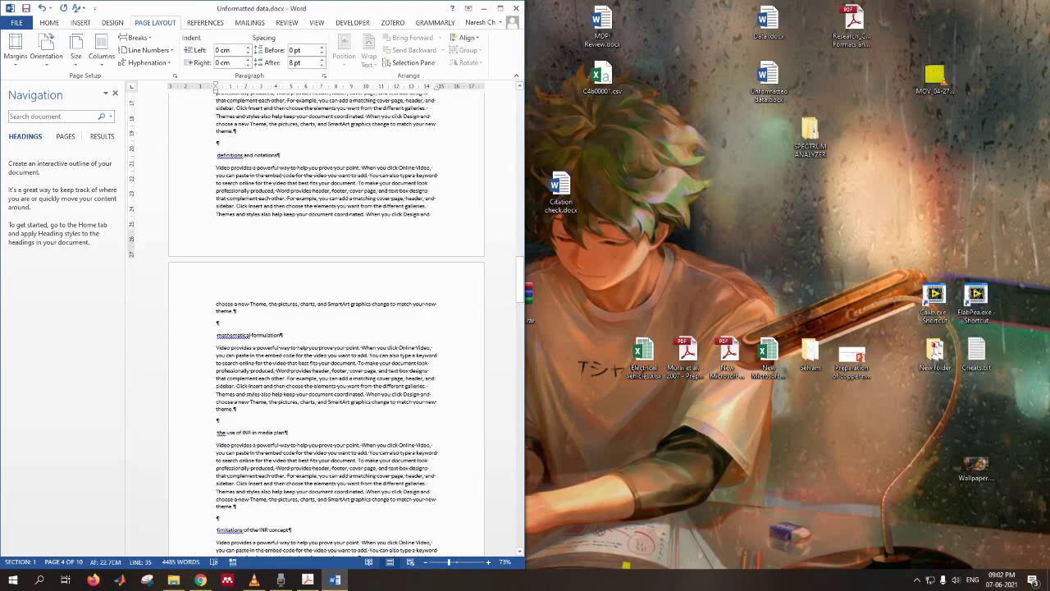
scroll(326, 325, up, 5)
scroll(326, 325, up, 10)
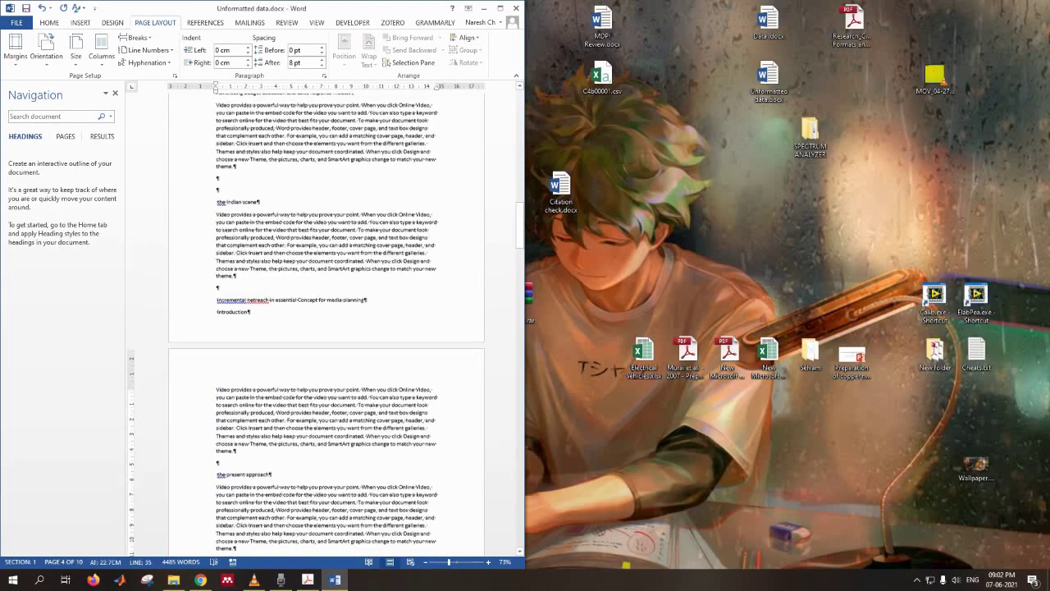
scroll(327, 325, up, 10)
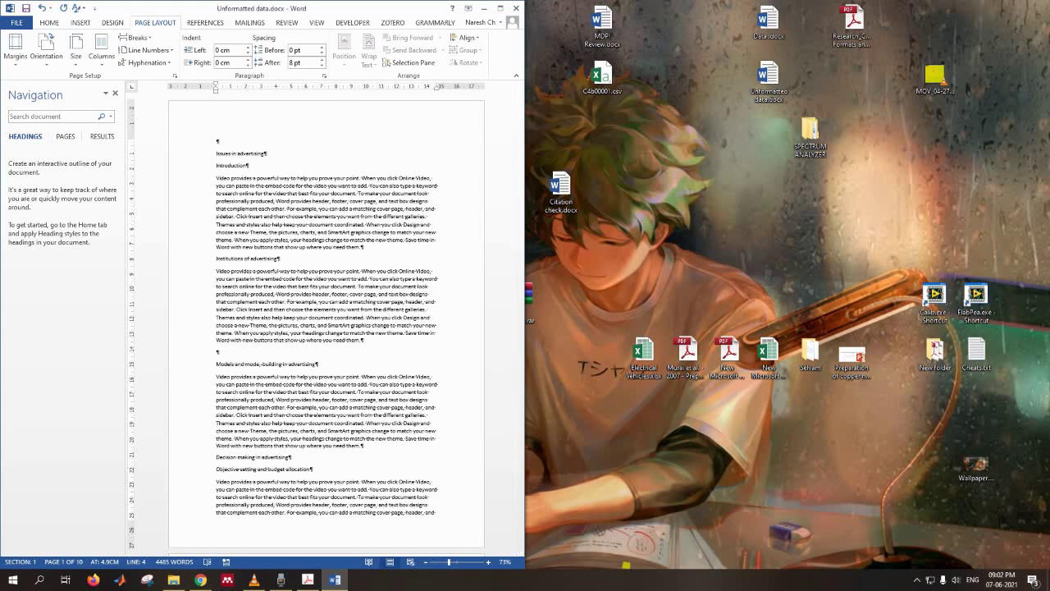
click(49, 22)
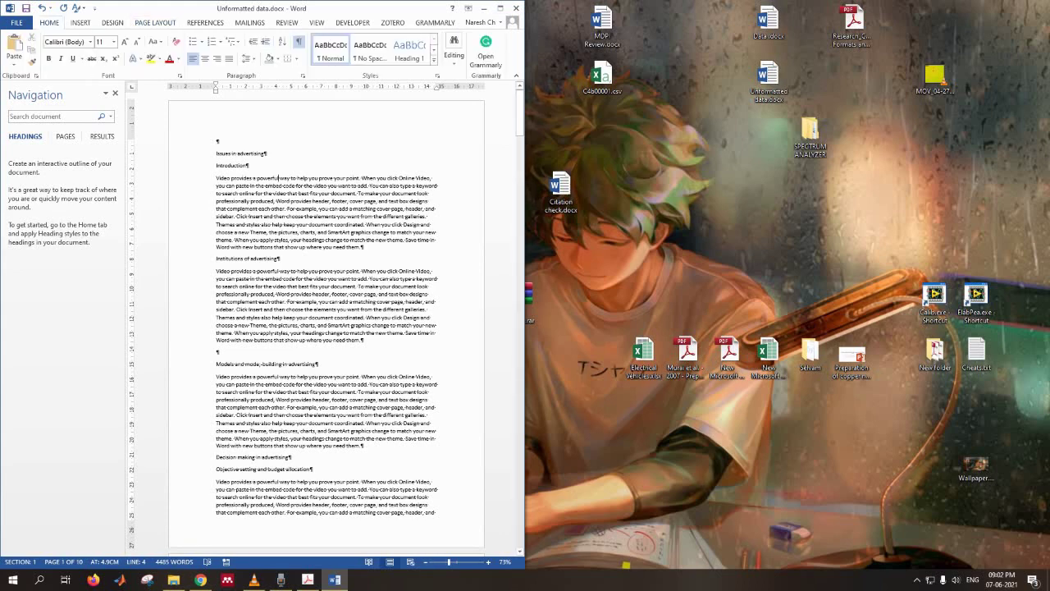
click(394, 239)
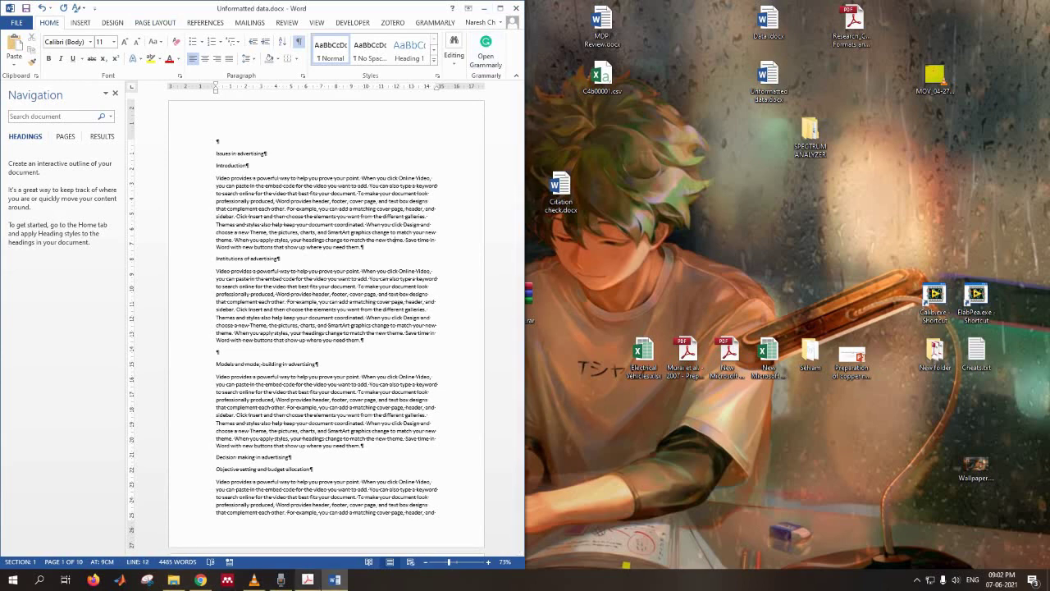
Switch to the thesis guidelines PDF in Adobe Acrobat and compare its sample contents page with the pasted headings in Word.
click(308, 579)
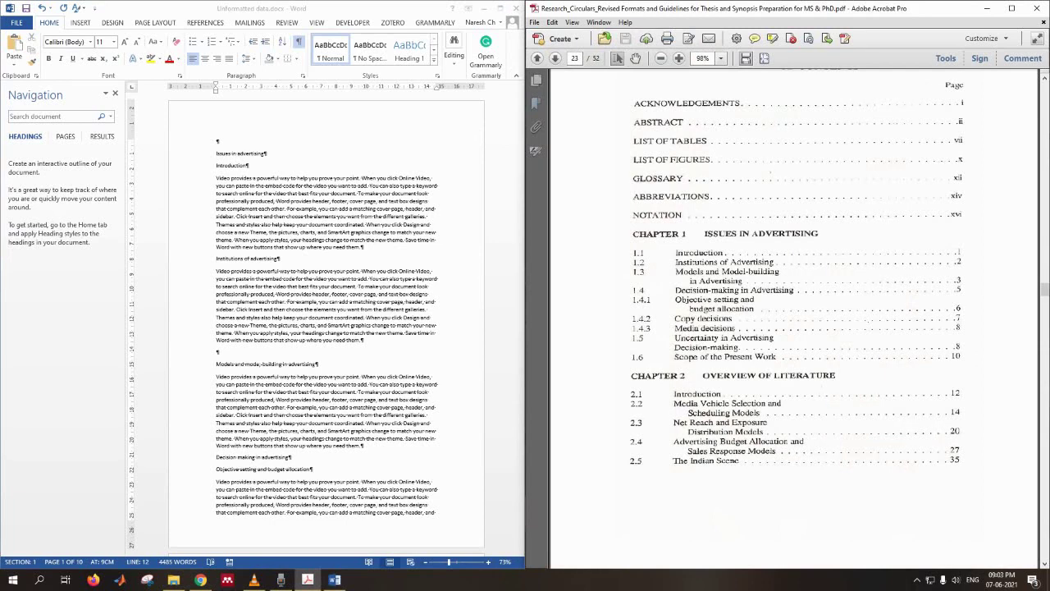
click(395, 240)
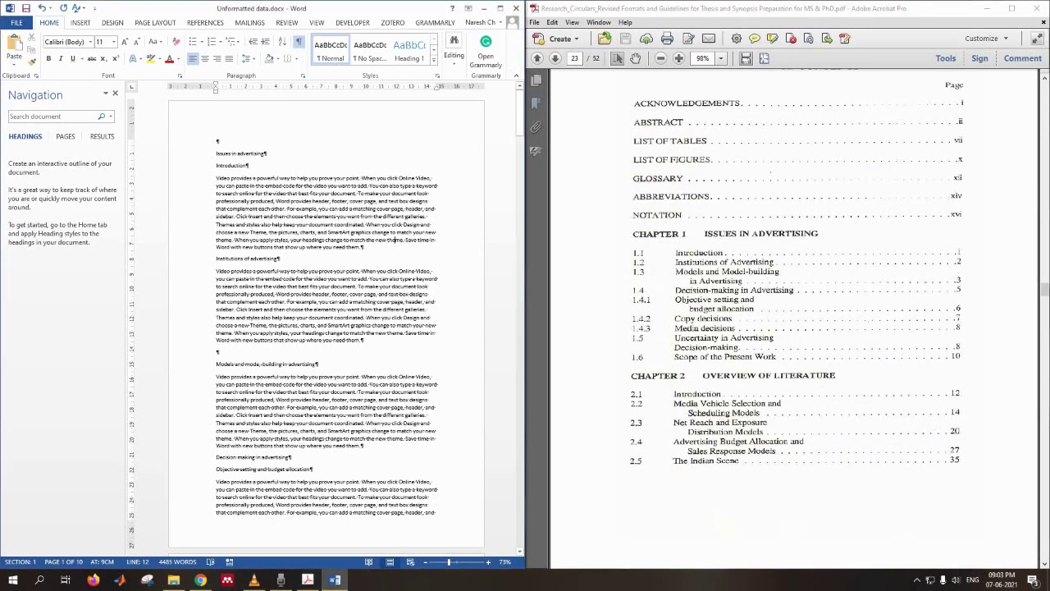
click(232, 153)
scroll(788, 287, down, 1)
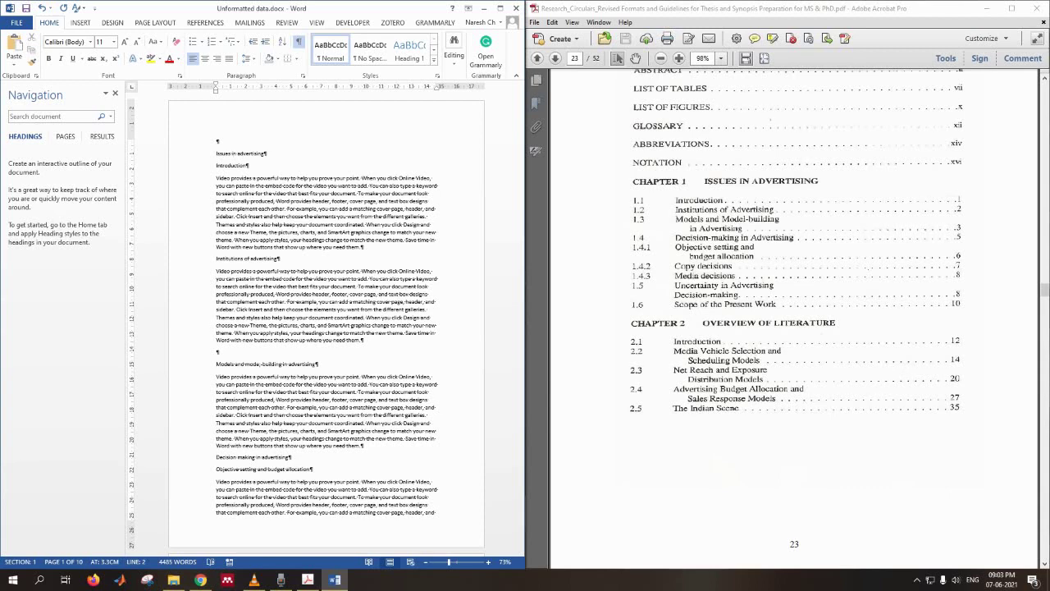
scroll(794, 317, down, 2)
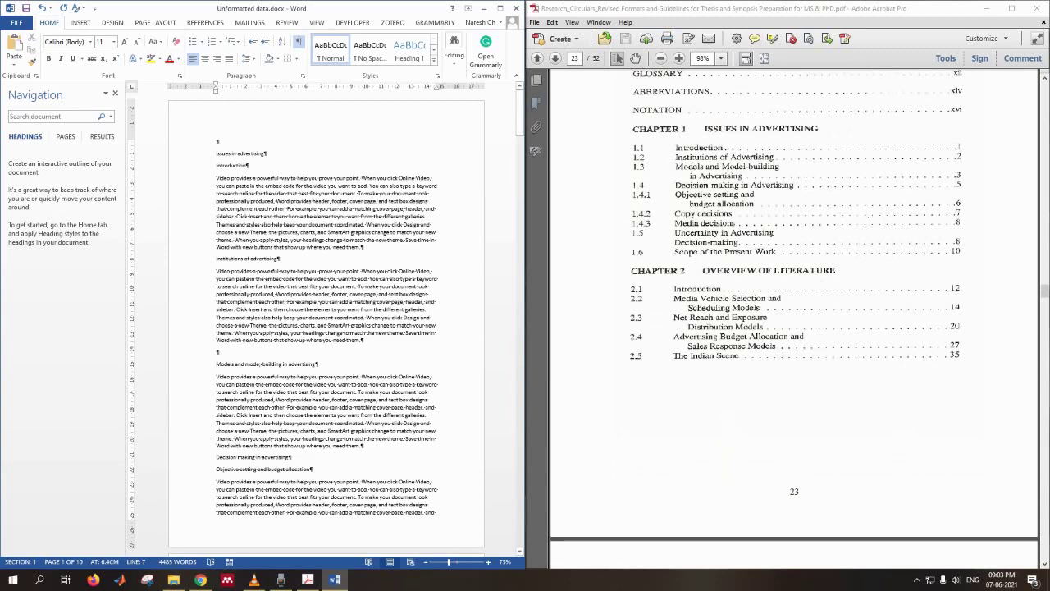
click(323, 194)
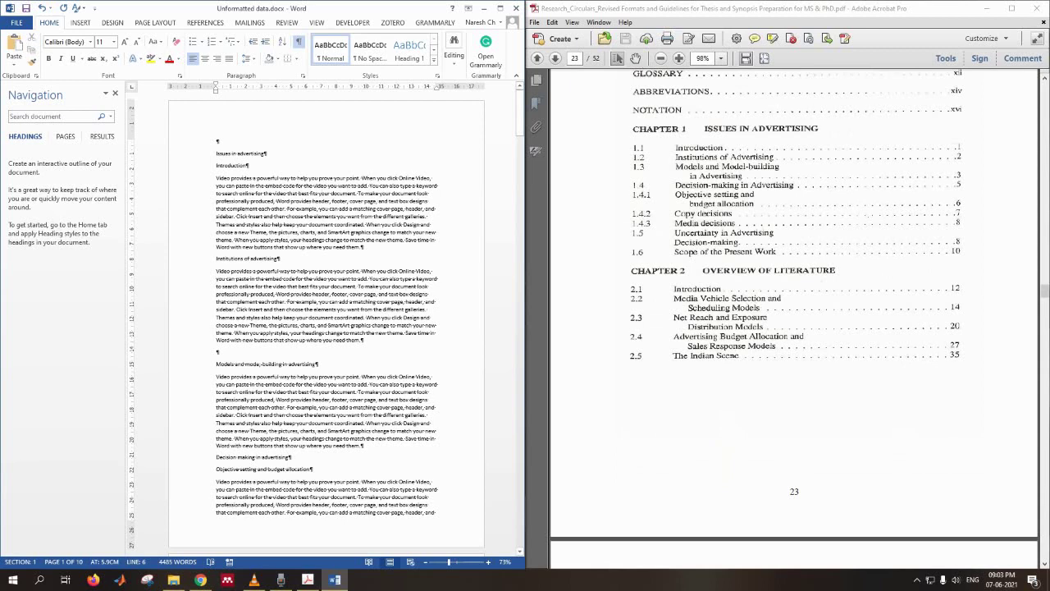
Maximize the Word document and format the body paragraph under the first Introduction heading as justified, Times New Roman, size 12.
drag(216, 177, 364, 247)
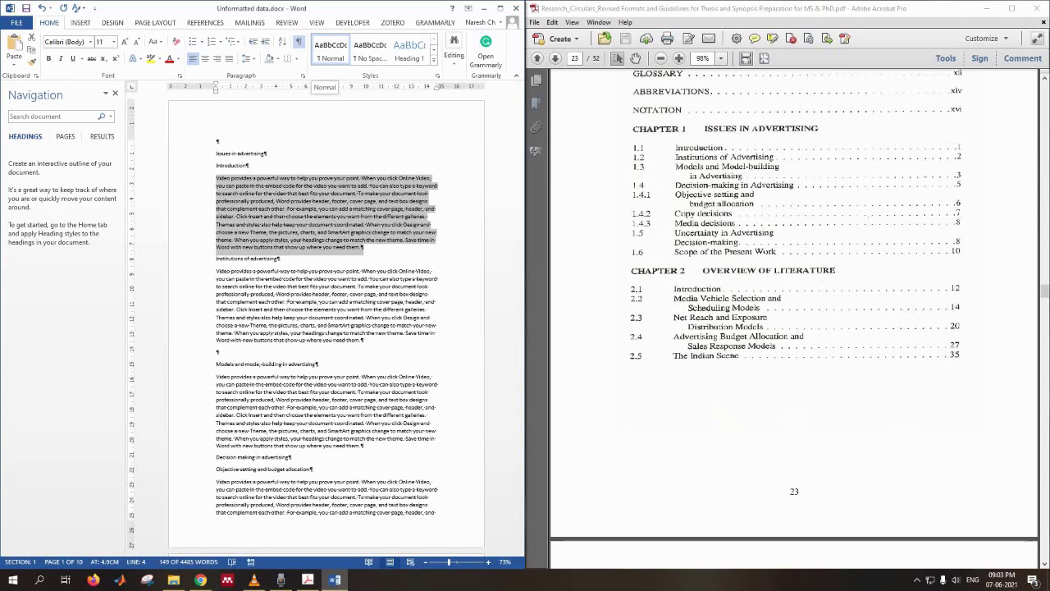
click(501, 7)
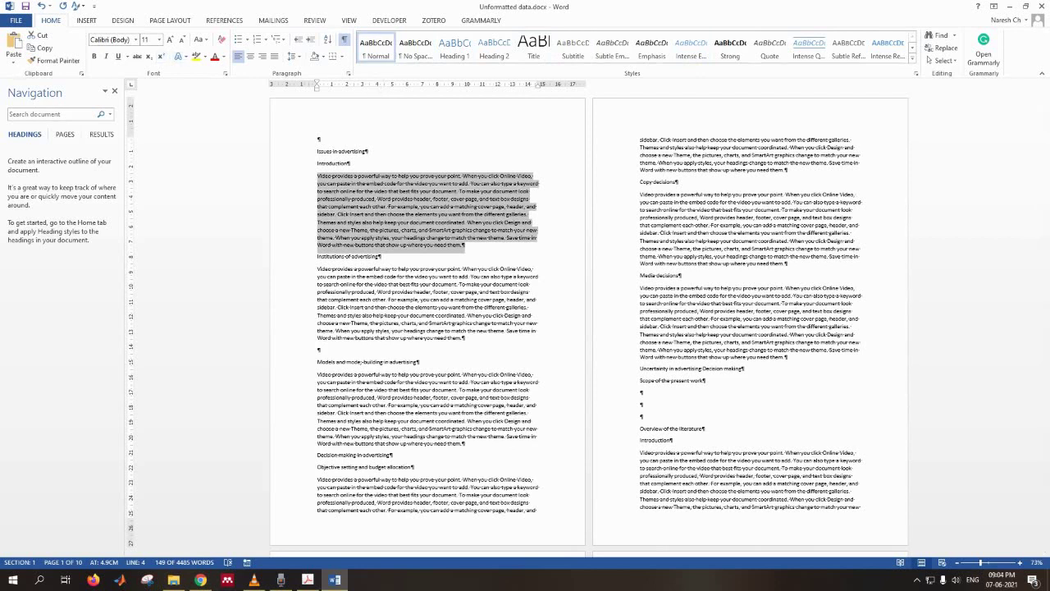
click(274, 56)
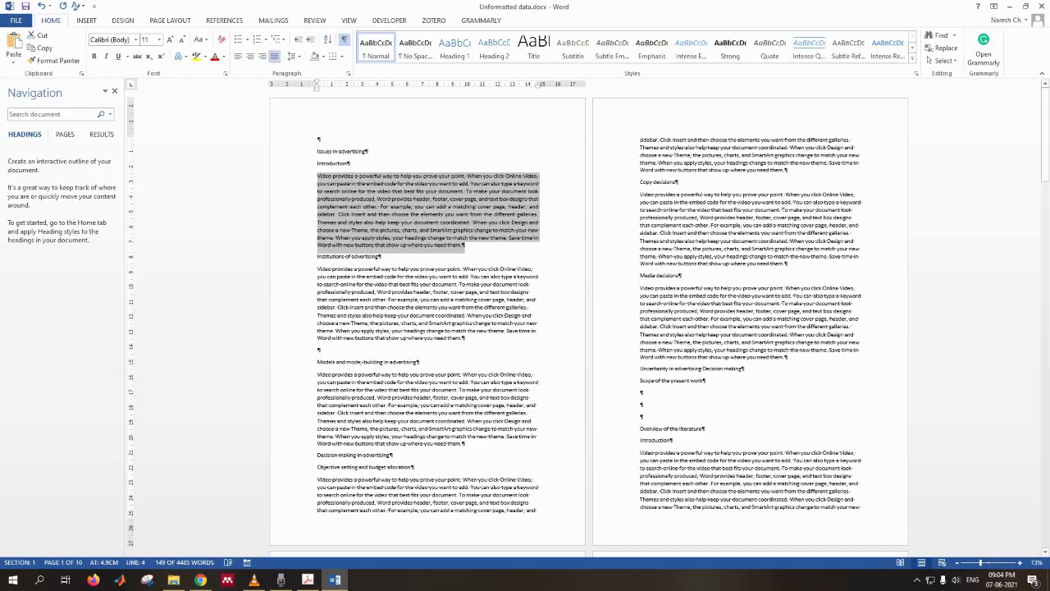
click(123, 39)
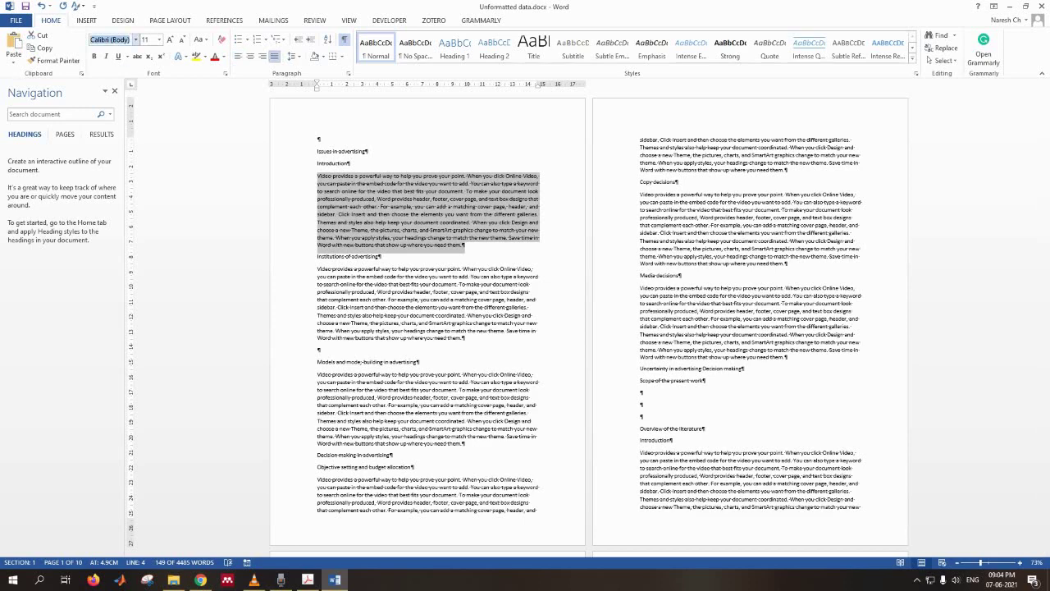
text(Times New Roman)
key(Tab)
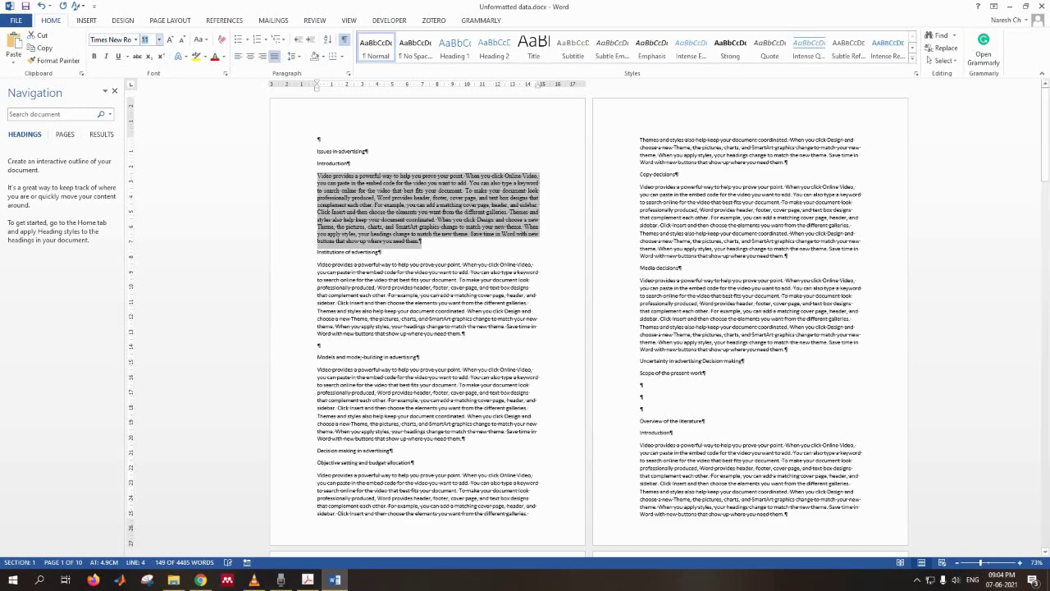
text(12)
key(Return)
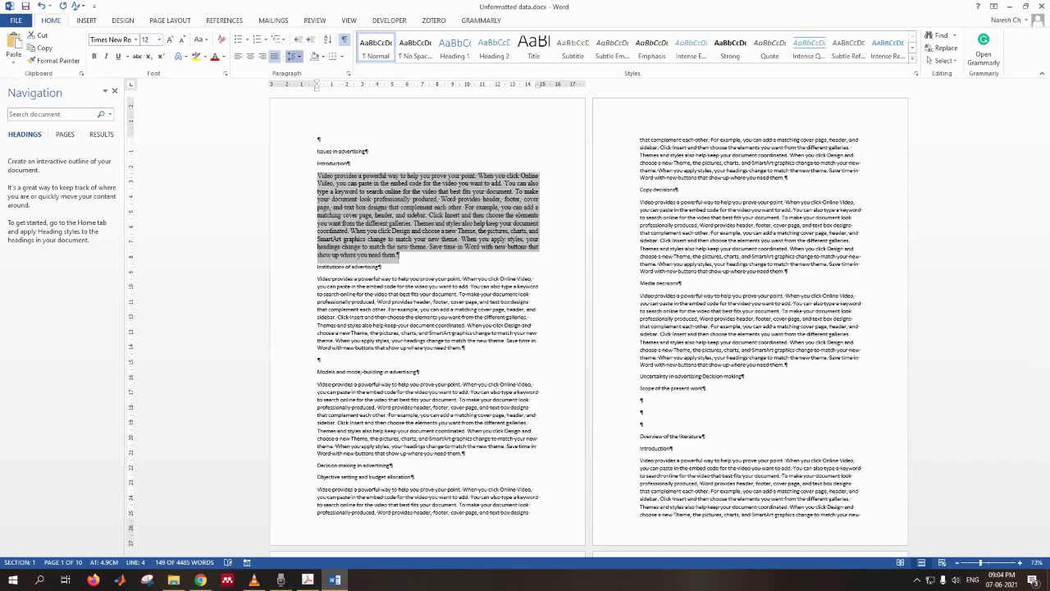
Set the line spacing of the selected Introduction paragraph to 1.5 lines.
click(294, 56)
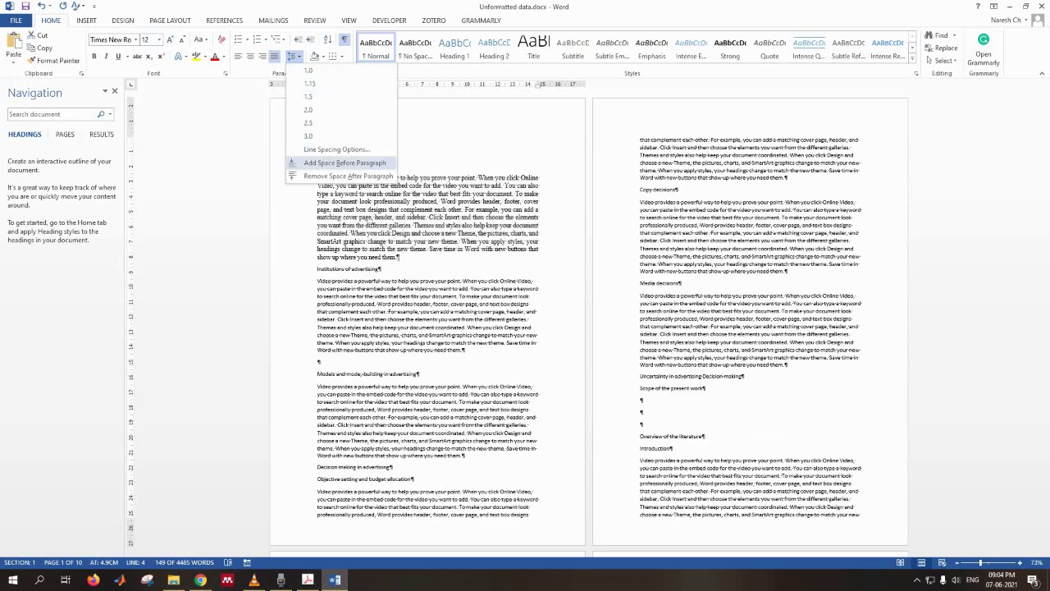
right_click(427, 189)
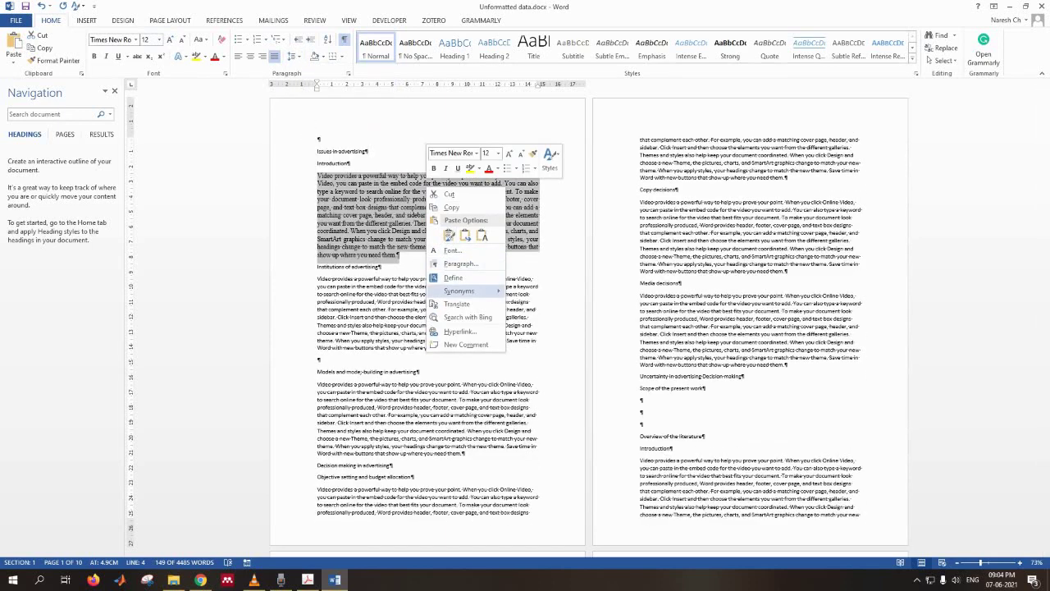
click(458, 263)
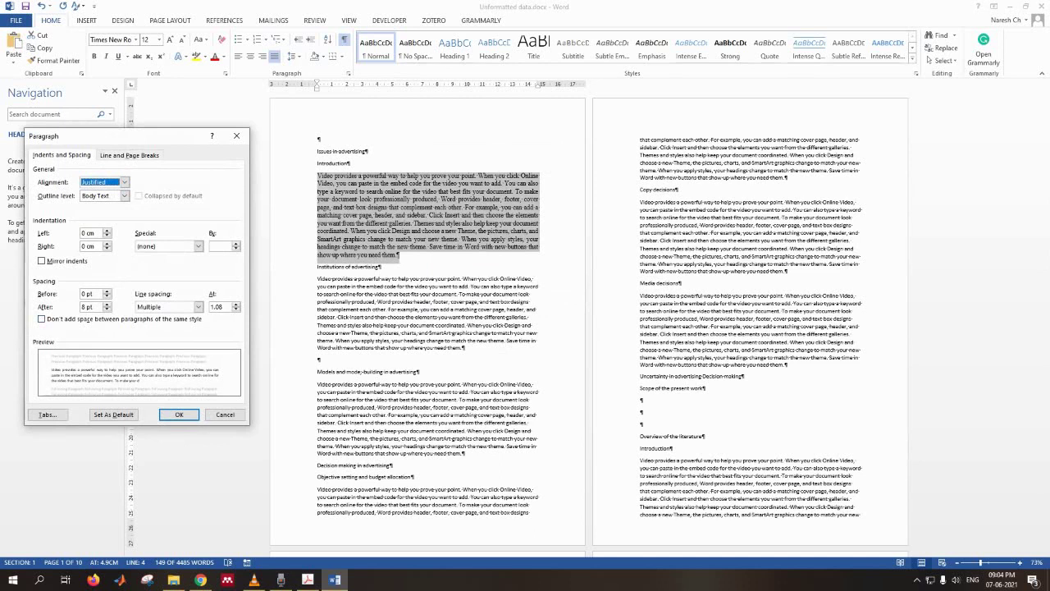
click(198, 306)
click(164, 324)
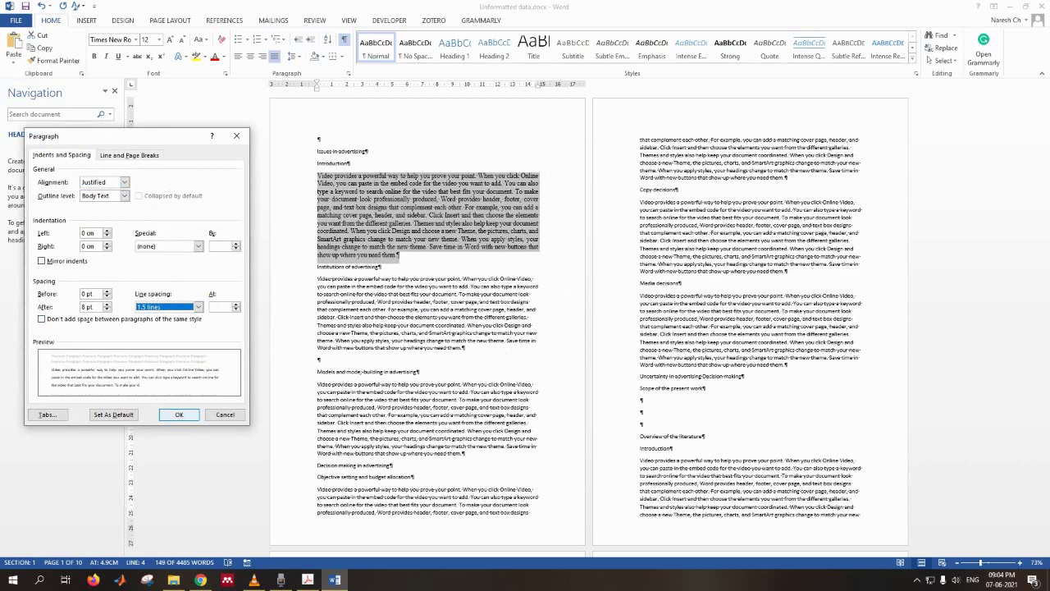
click(179, 414)
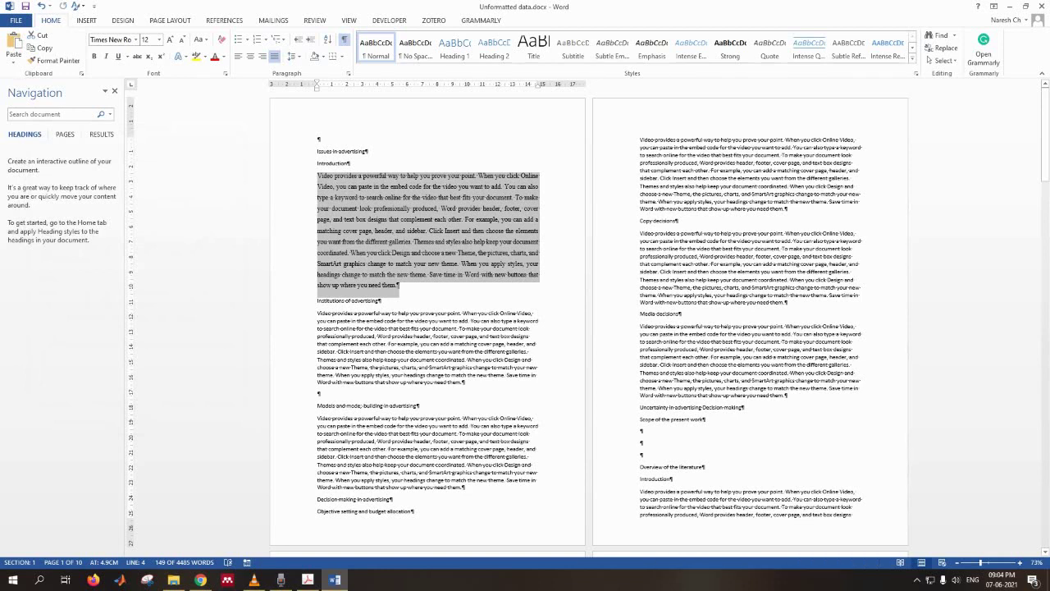
Update the Normal style to match the formatted Introduction paragraph, and check the paragraph under Institutions of advertising.
right_click(378, 50)
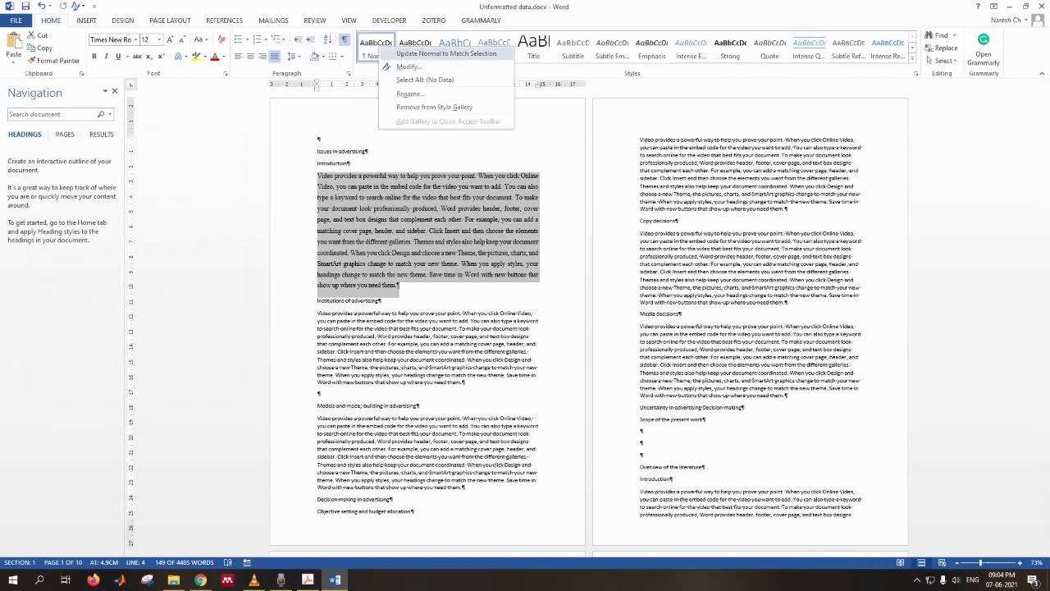
click(446, 53)
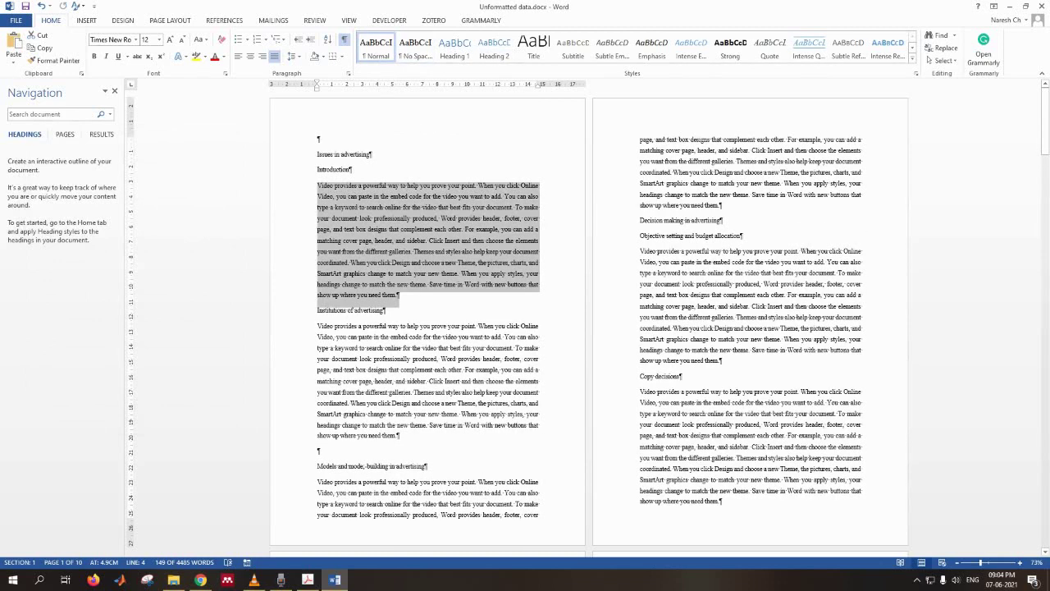
right_click(379, 38)
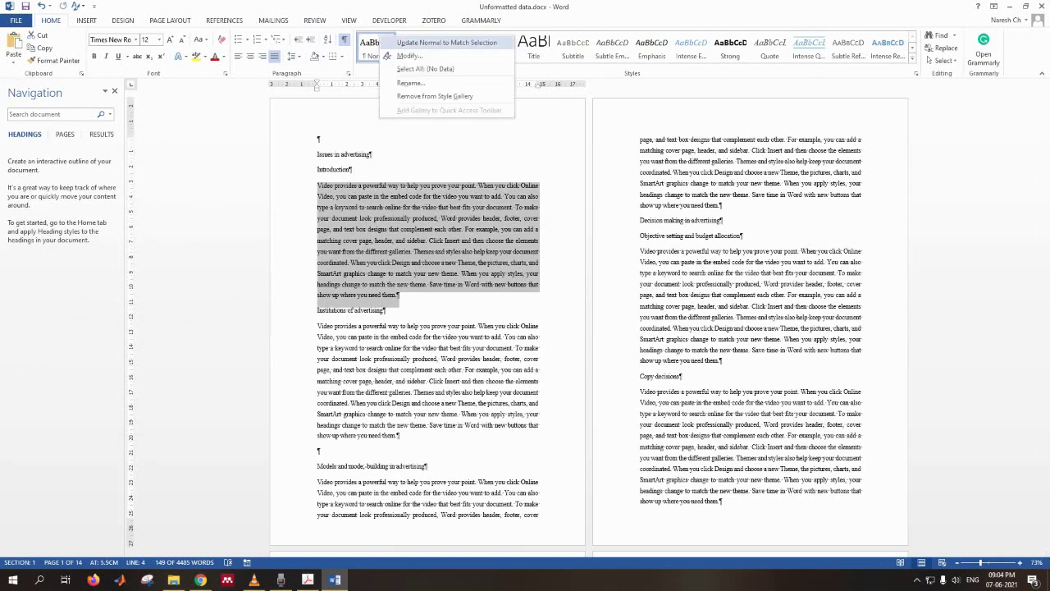
click(447, 42)
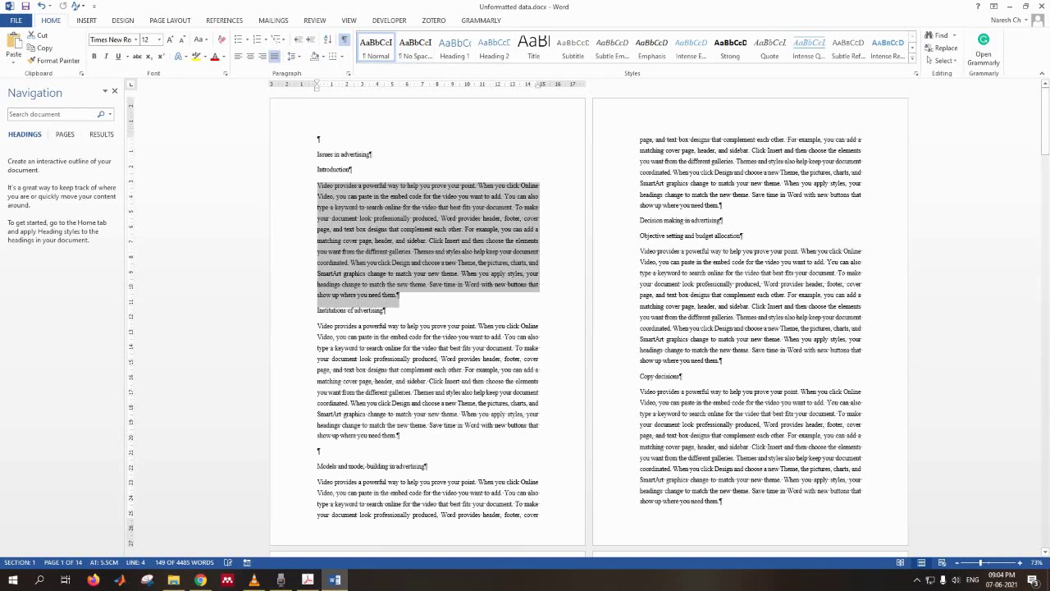
drag(409, 427, 317, 326)
click(345, 370)
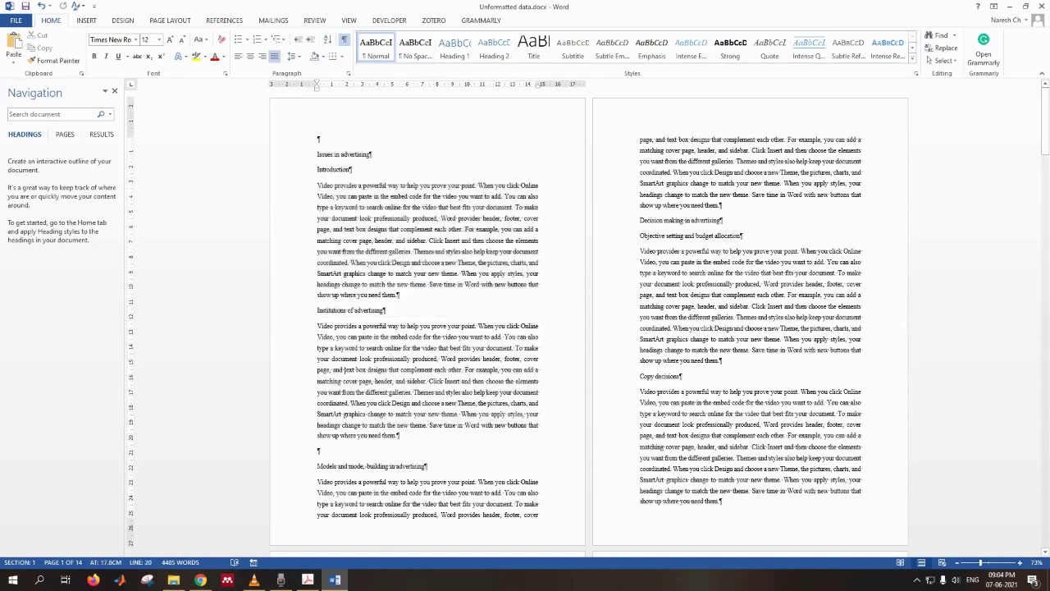
Examine the body paragraphs on the first pages for the updated Normal style formatting, then return to the document's start.
scroll(588, 324, down, 7)
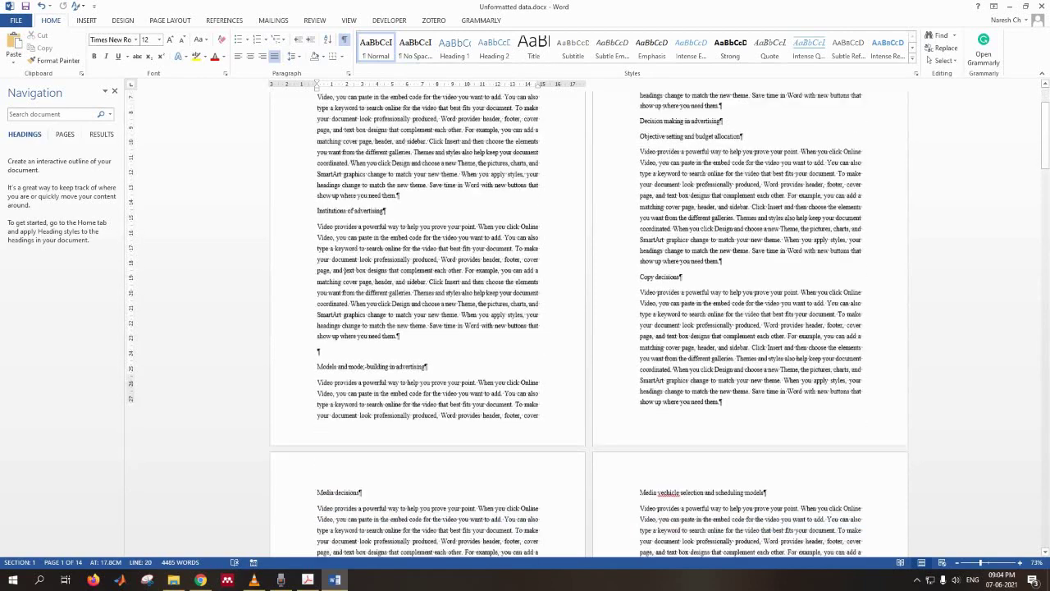
scroll(588, 324, down, 3)
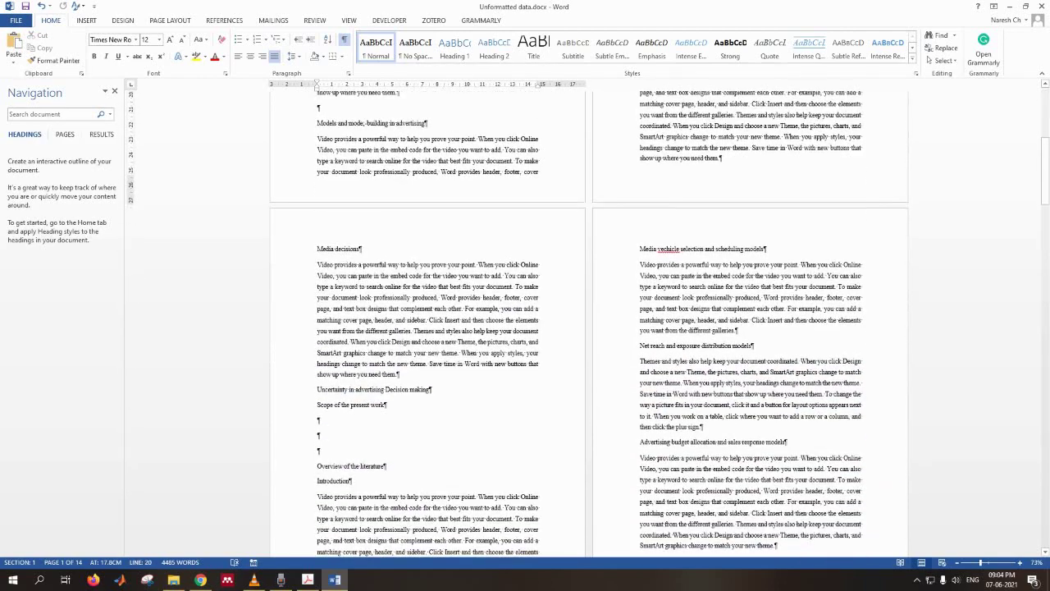
scroll(588, 324, down, 3)
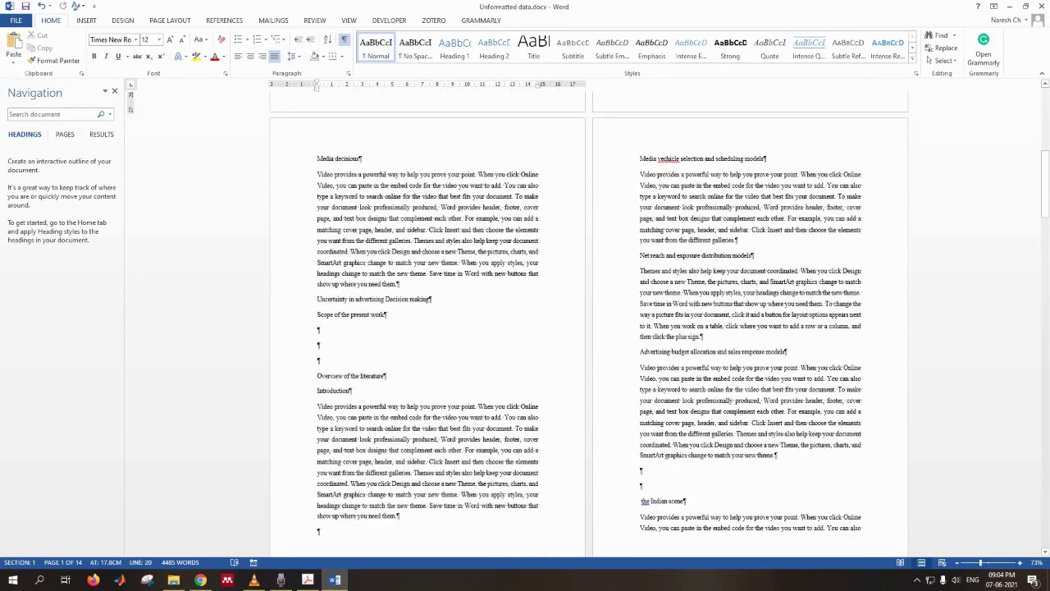
scroll(589, 324, up, 1)
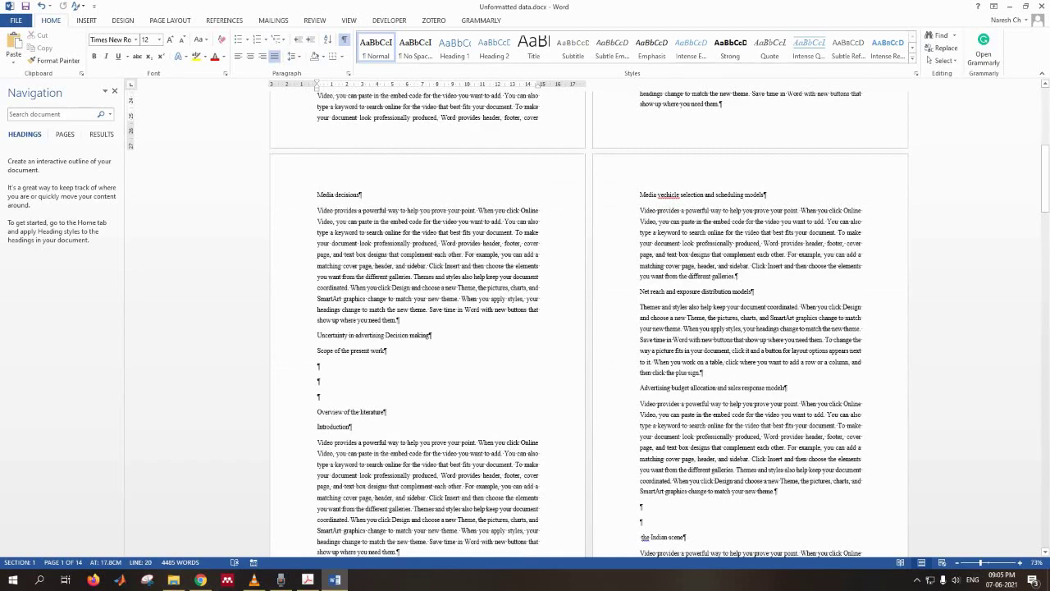
scroll(589, 324, up, 2)
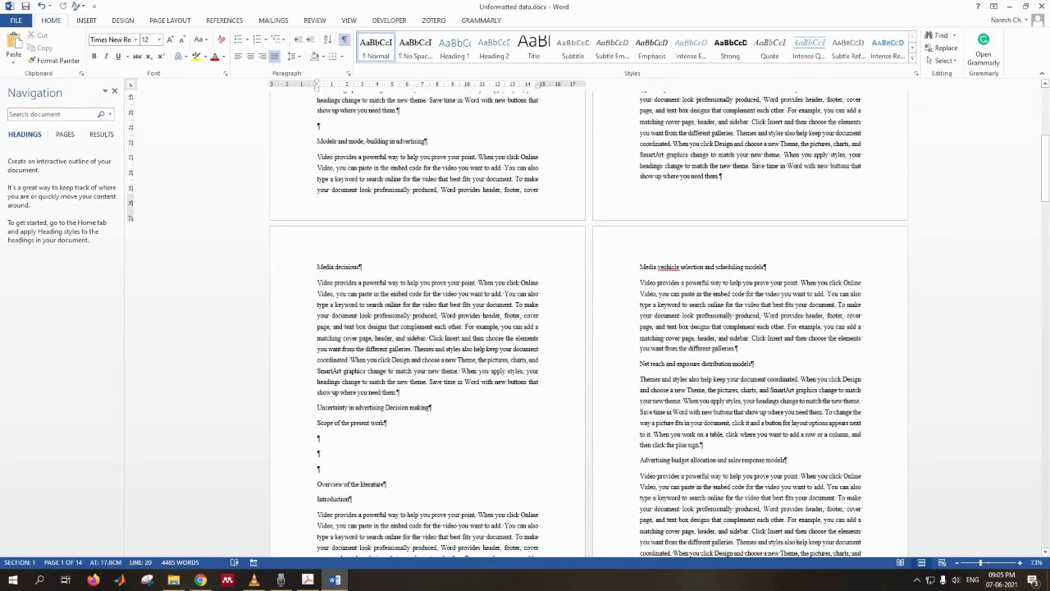
scroll(588, 324, up, 9)
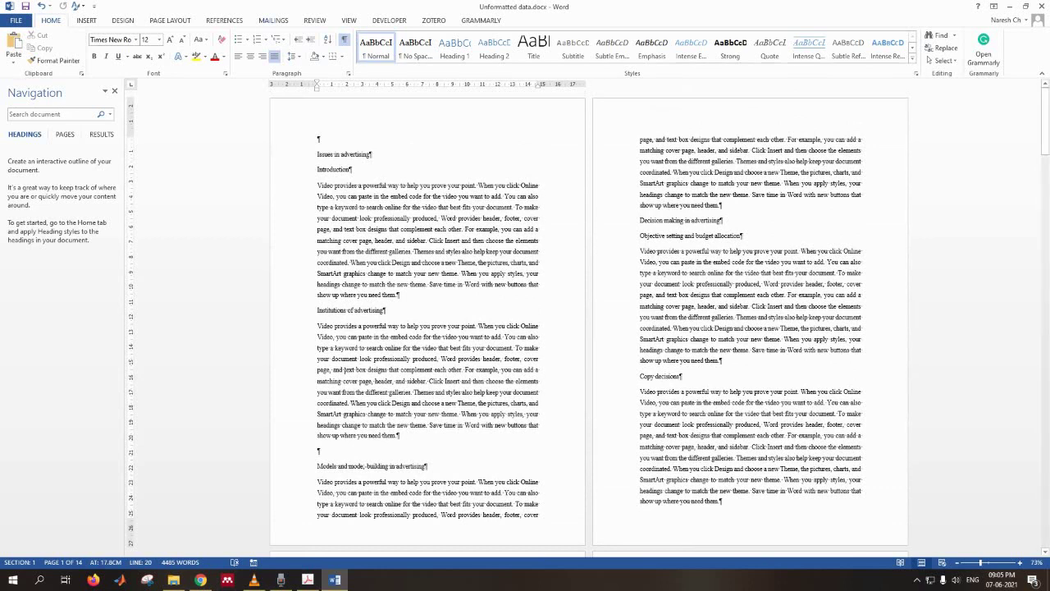
Apply the Heading 1 style to the chapter title Issues in advertising.
click(318, 139)
drag(372, 155, 319, 155)
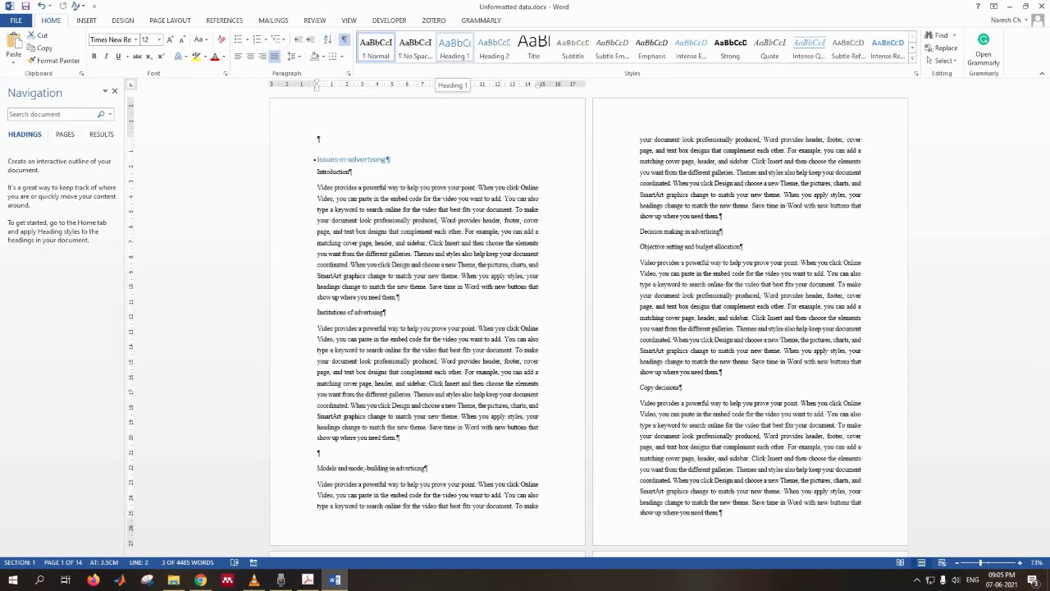
click(454, 47)
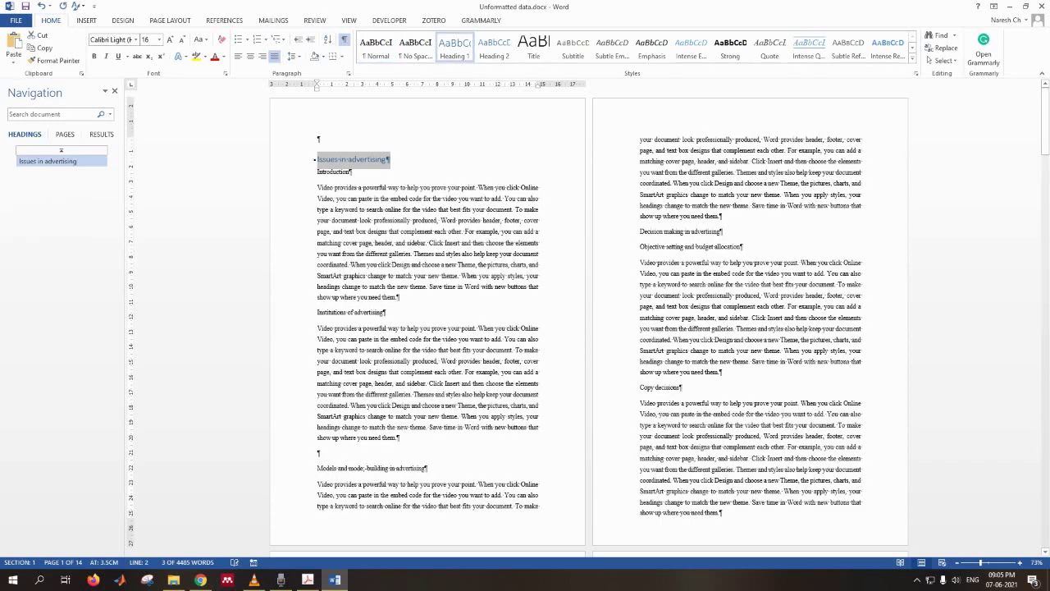
Format the Issues in advertising title as Times New Roman, size 15, bold, with the Automatic font color.
click(113, 40)
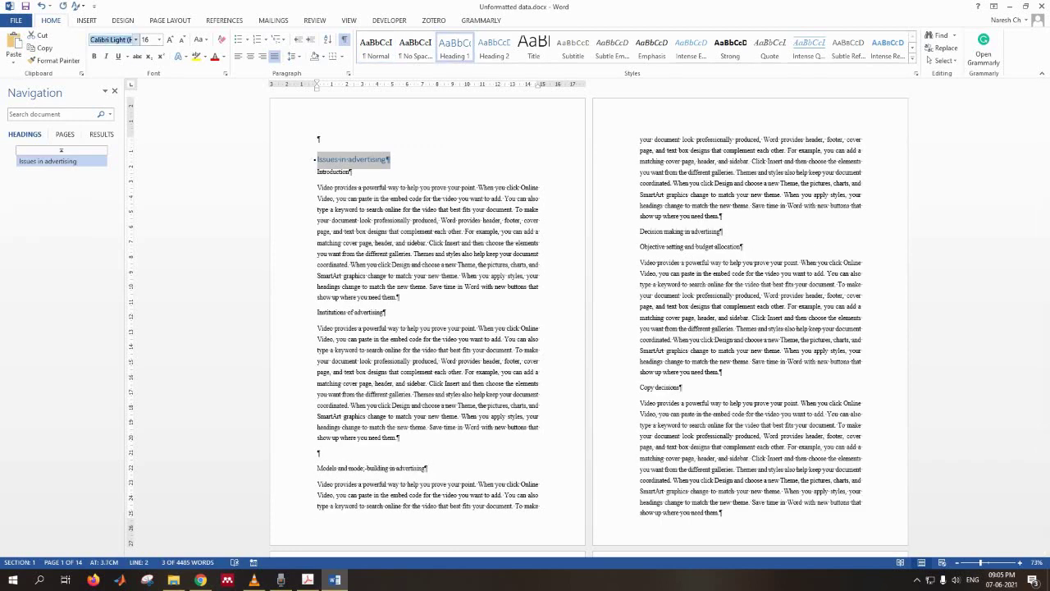
text(Times New Roman)
key(Tab)
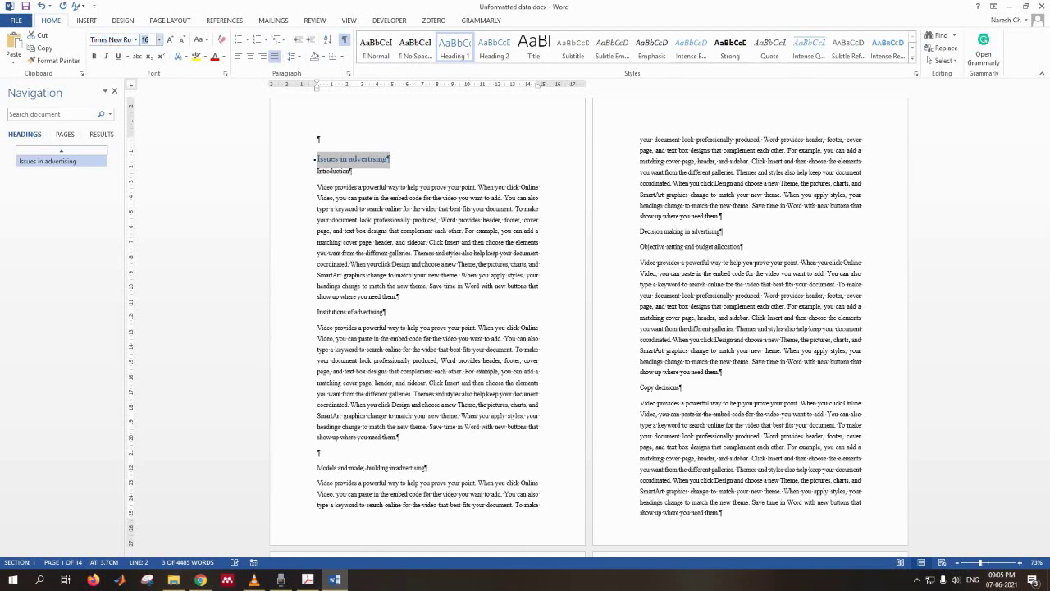
text(1255)
key(Return)
click(223, 57)
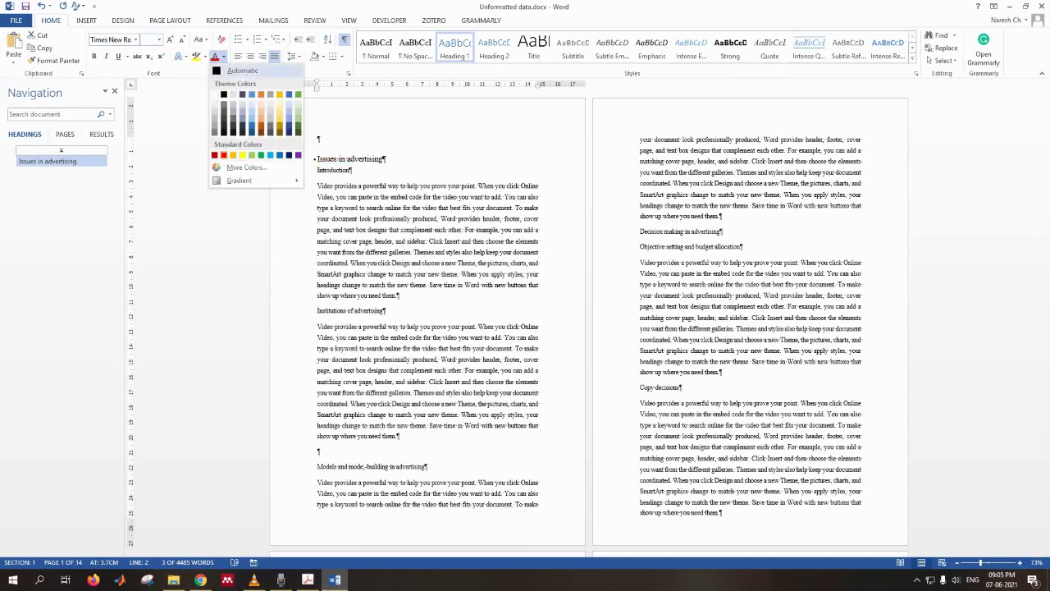
click(225, 73)
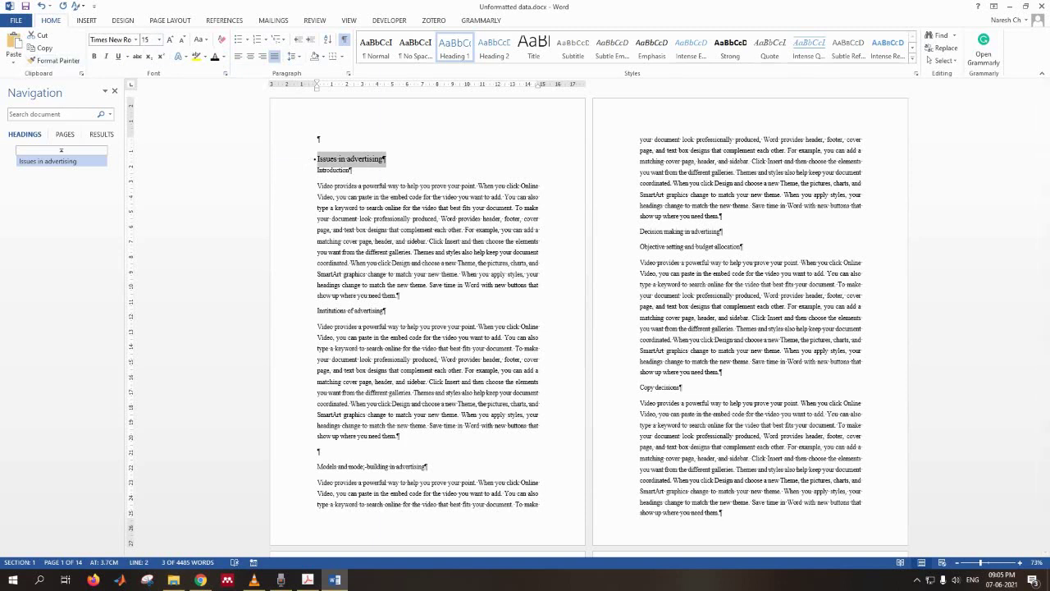
key(ctrl+b)
Update the Heading 1 style to match the formatted Issues in advertising title.
click(370, 159)
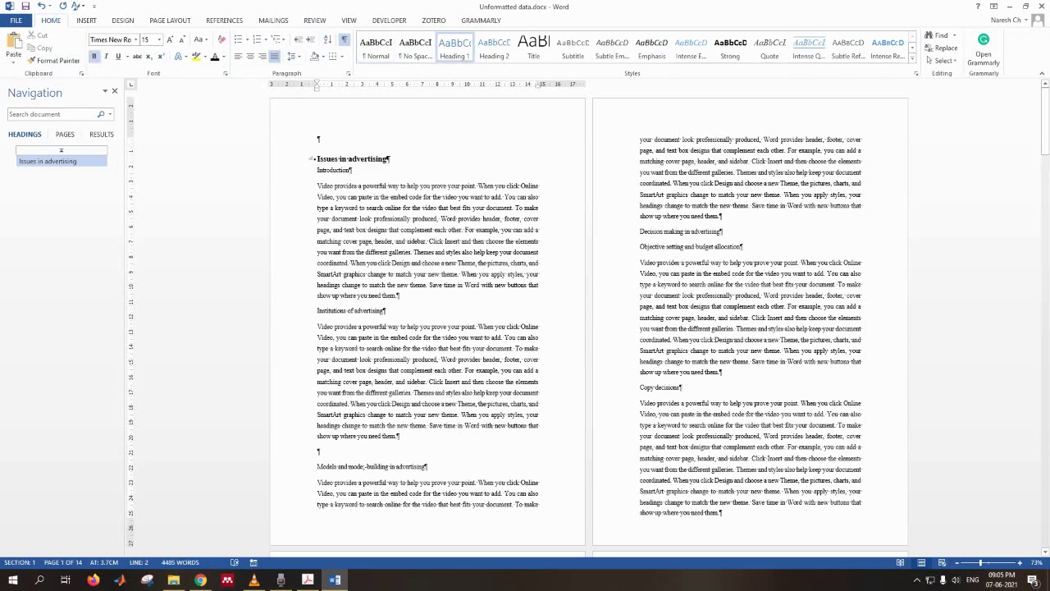
drag(389, 159, 316, 158)
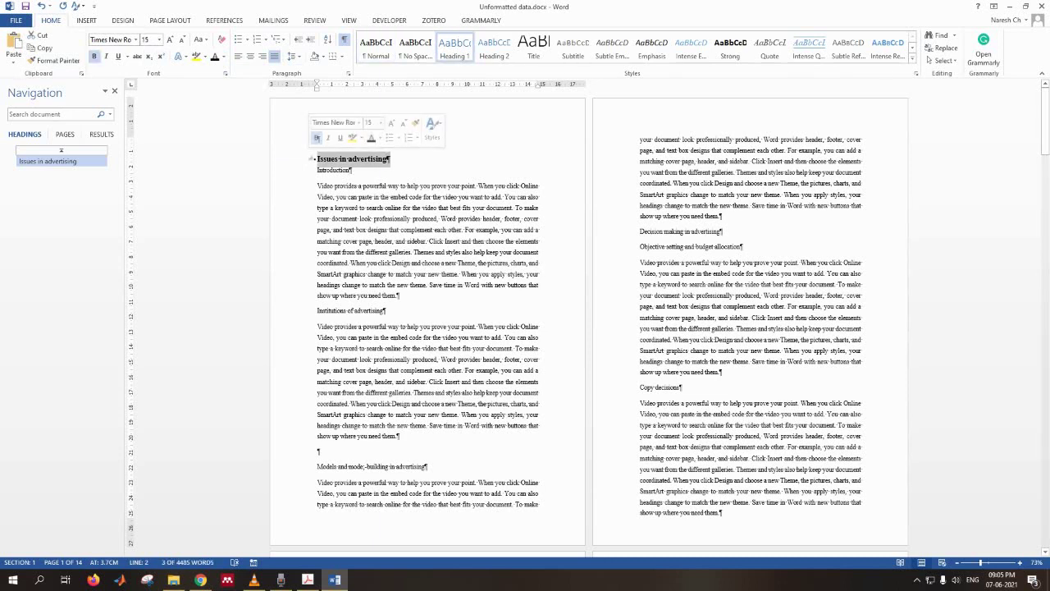
right_click(454, 48)
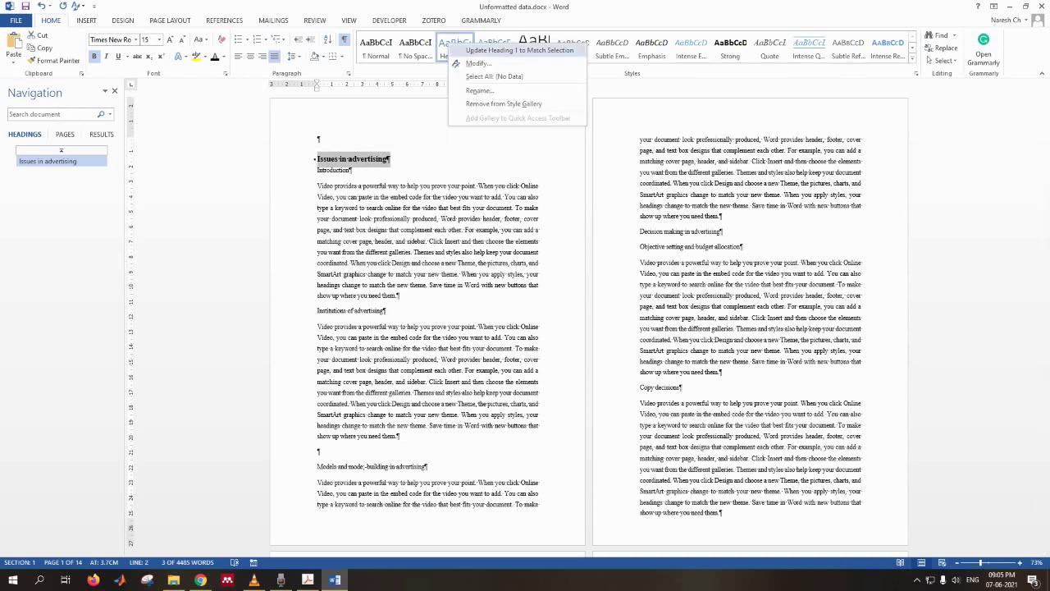
click(520, 50)
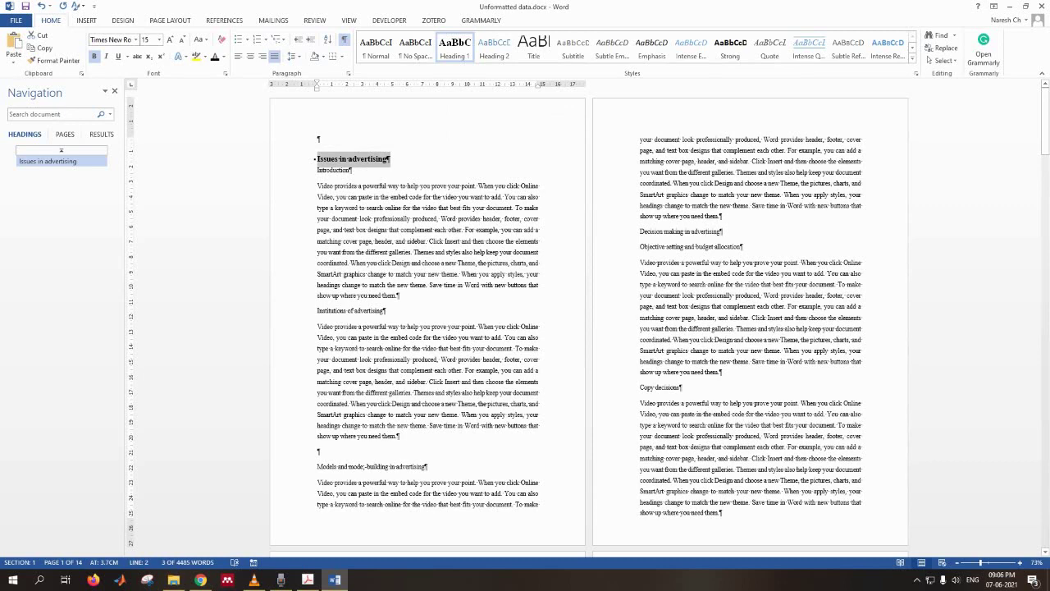
Check the section levels on the sample contents page in the Adobe Acrobat PDF, return to Word and select the first Introduction heading.
click(328, 170)
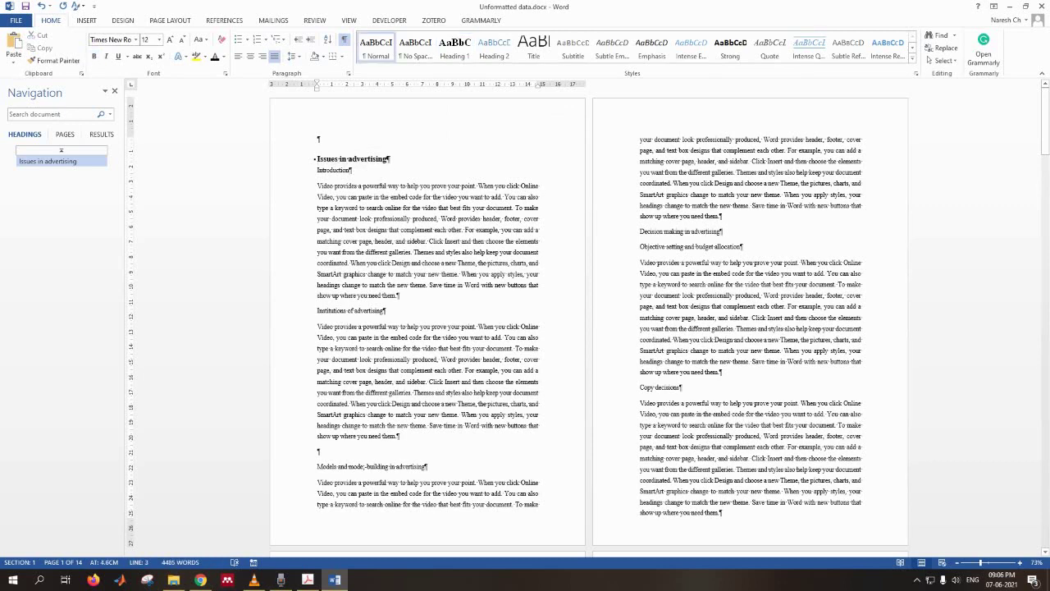
key(alt+Tab)
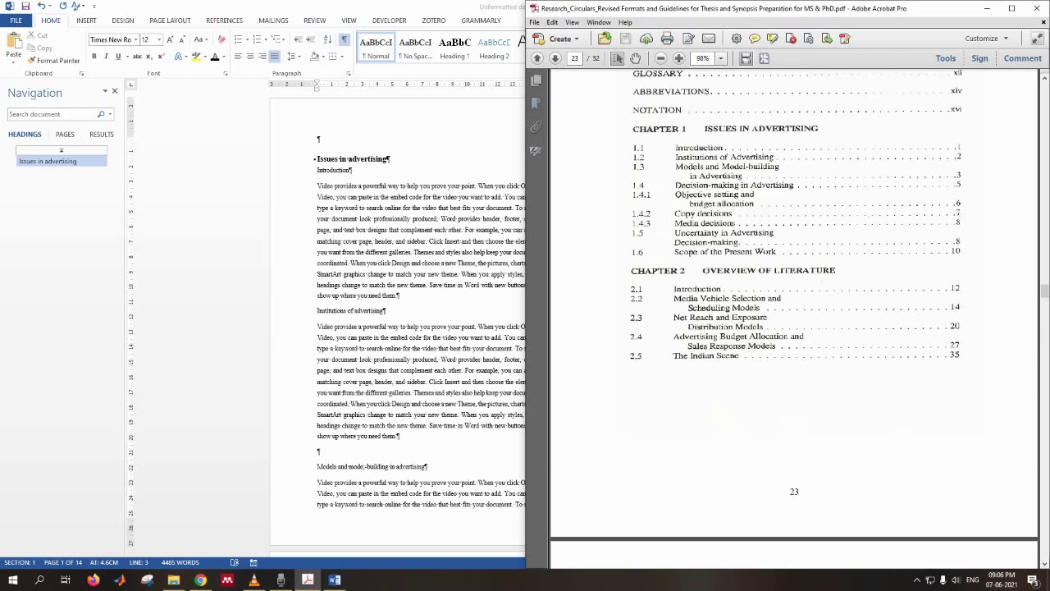
key(alt+Tab)
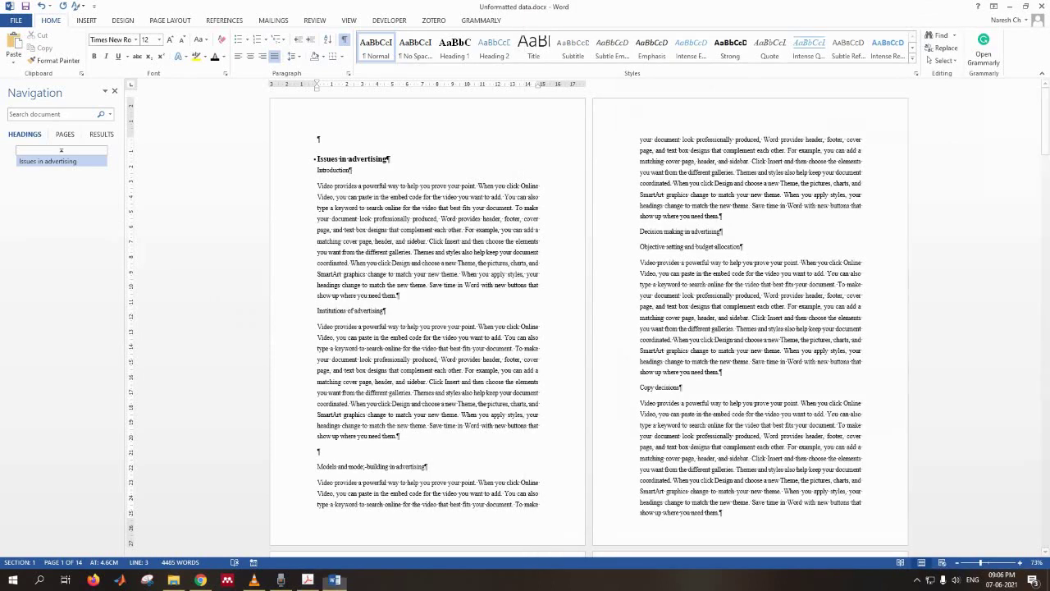
key(alt+Tab)
key(alt+Tab)
click(302, 171)
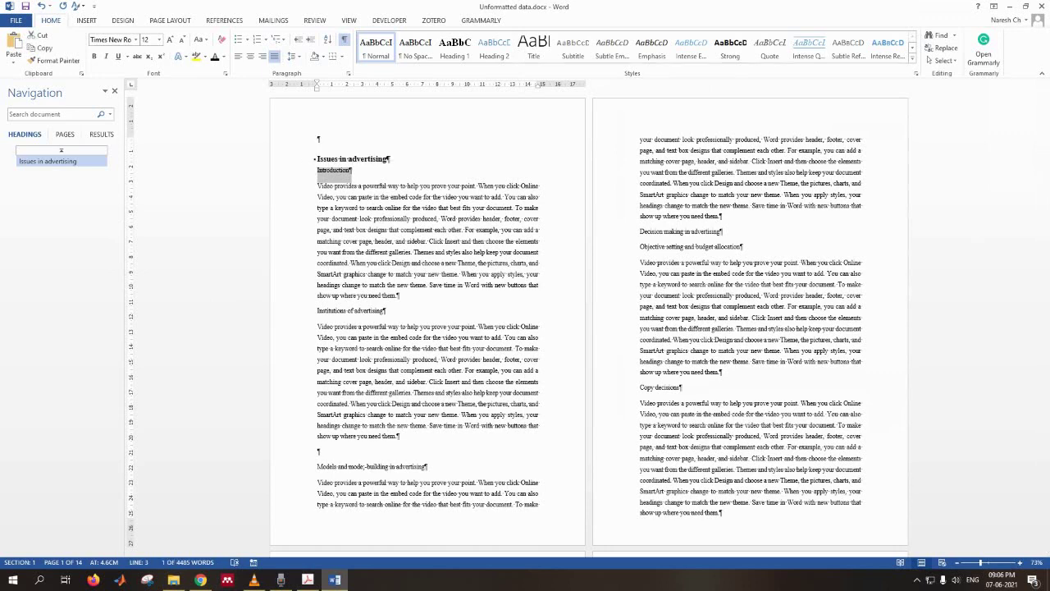
click(494, 48)
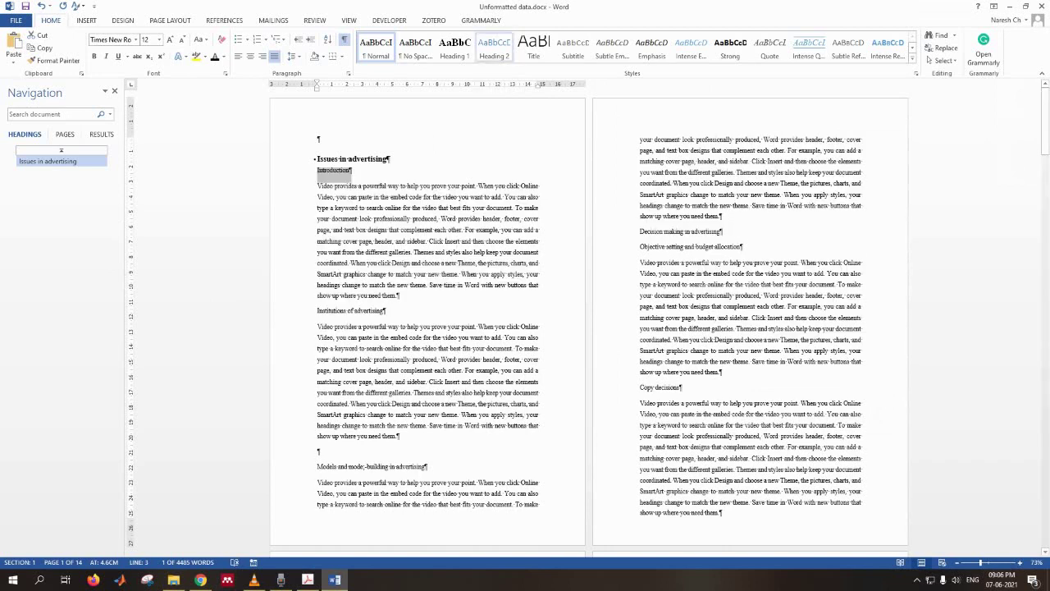
right_click(490, 52)
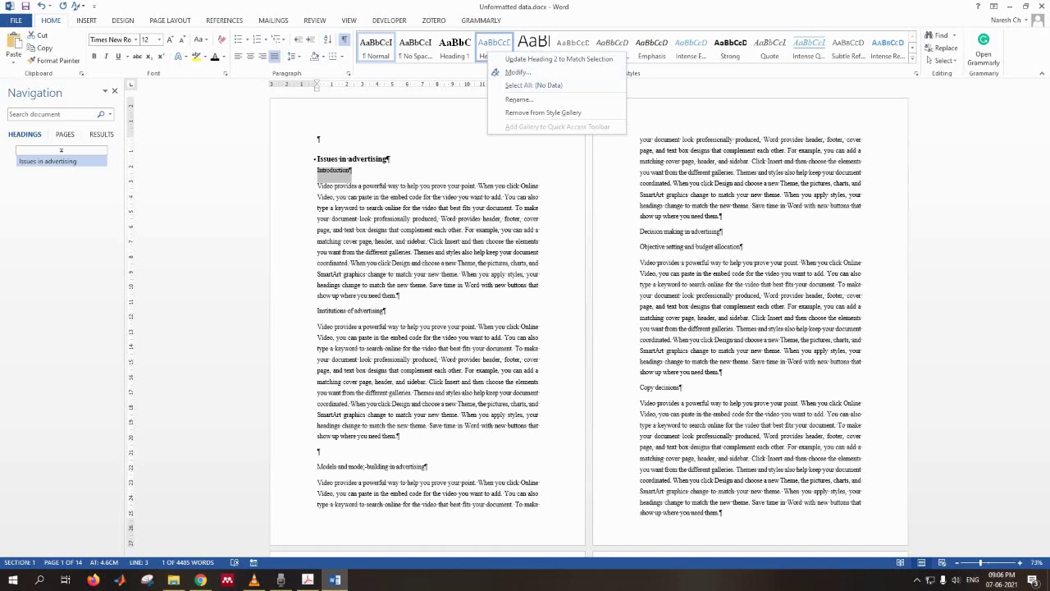
click(517, 72)
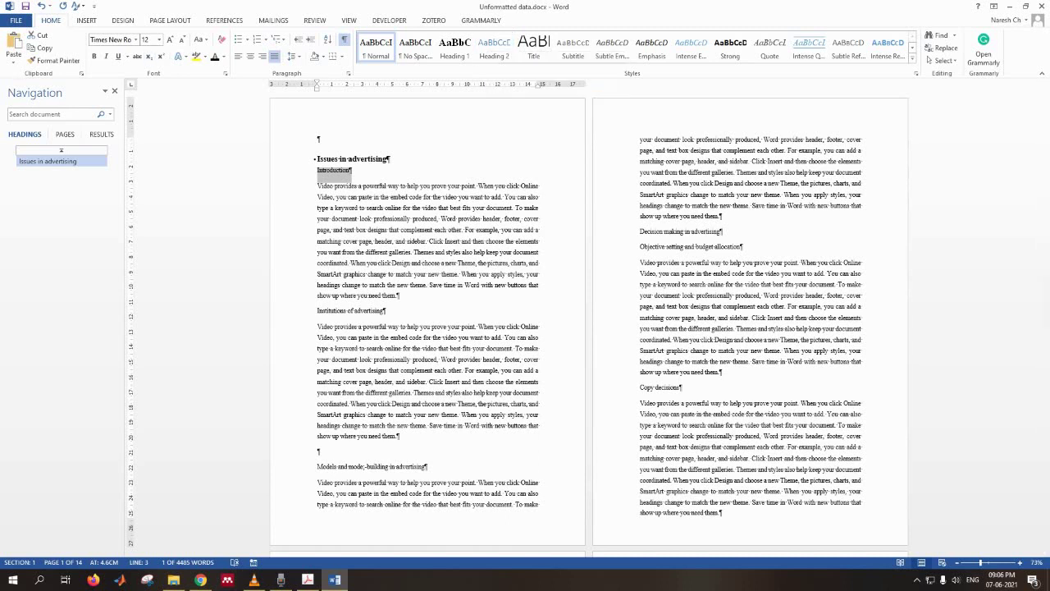
Make the selected Introduction heading bold and update the Heading 2 style to match it.
click(93, 57)
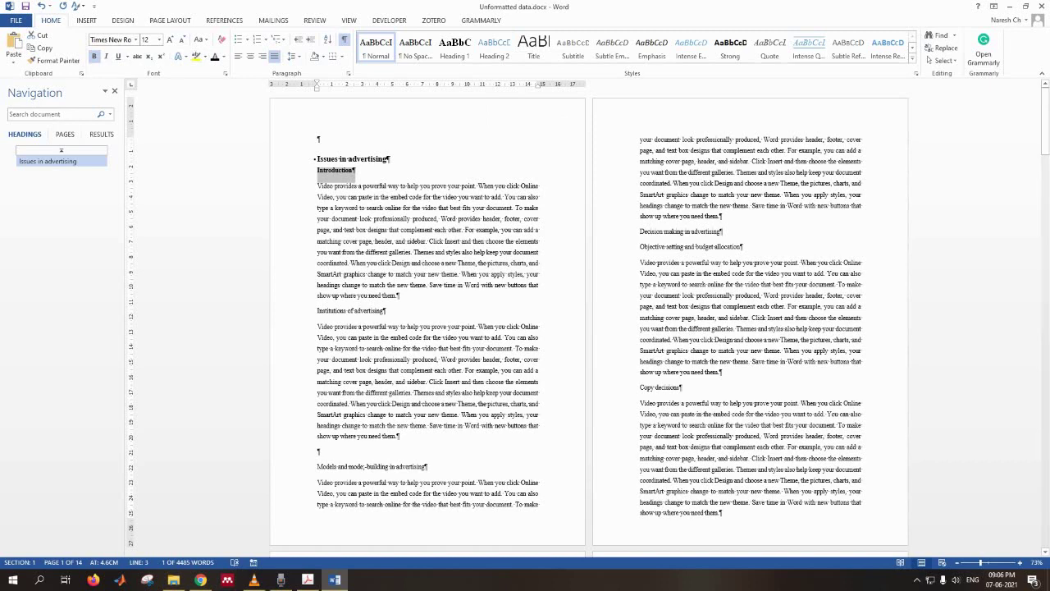
right_click(497, 50)
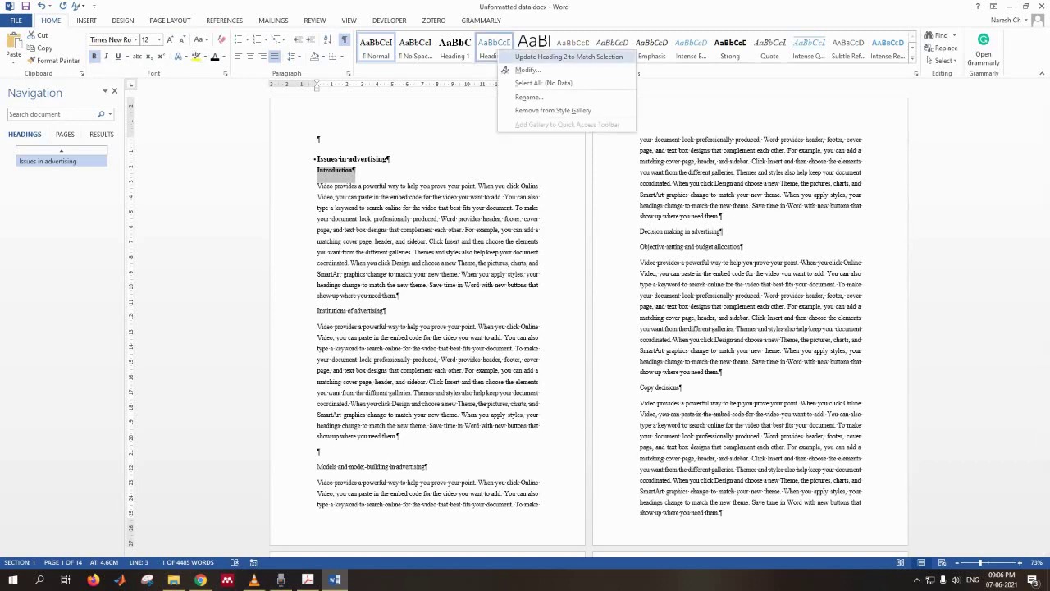
click(566, 56)
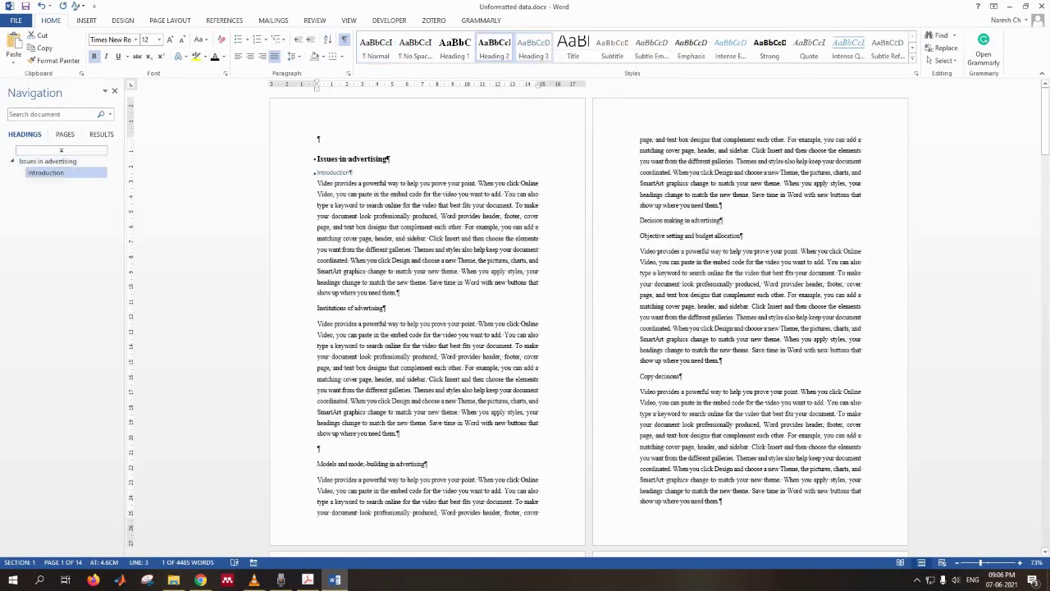
key(Right)
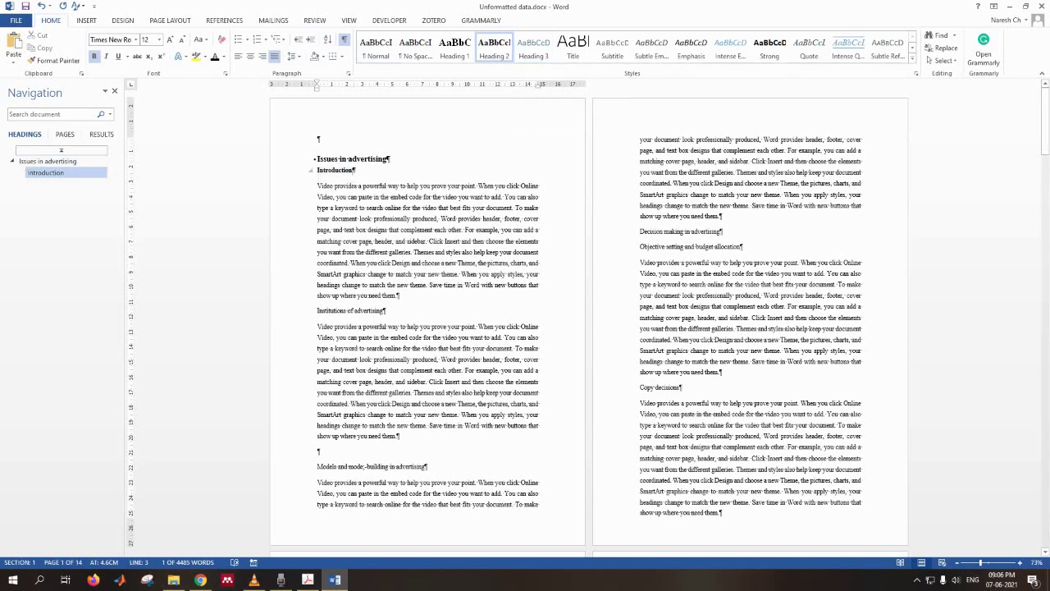
Check the third-level entries on the sample contents page in the Adobe Acrobat PDF and return to the Word document.
scroll(517, 320, down, 2)
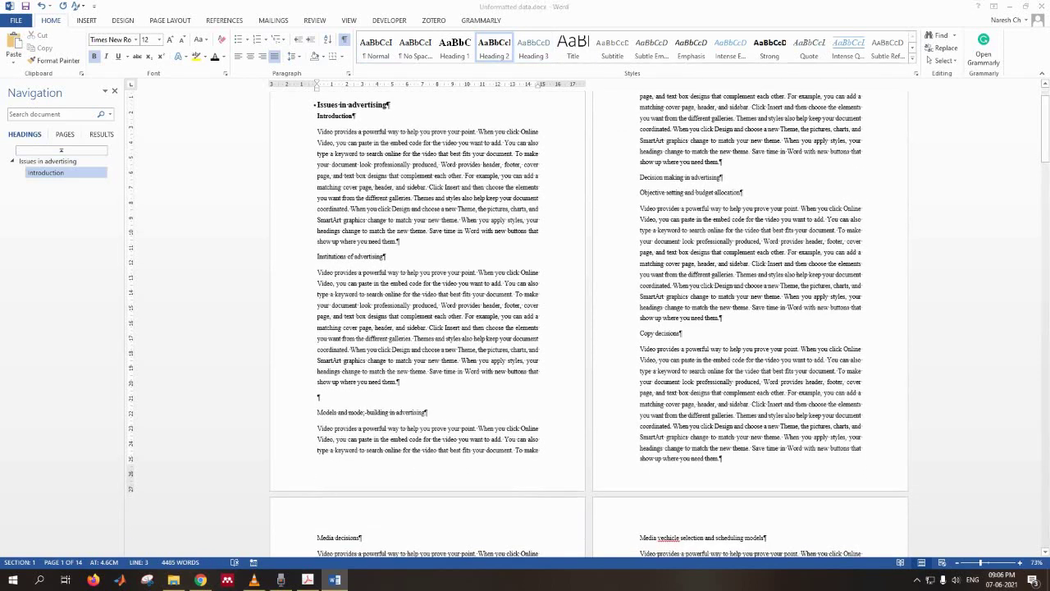
key(alt+Tab)
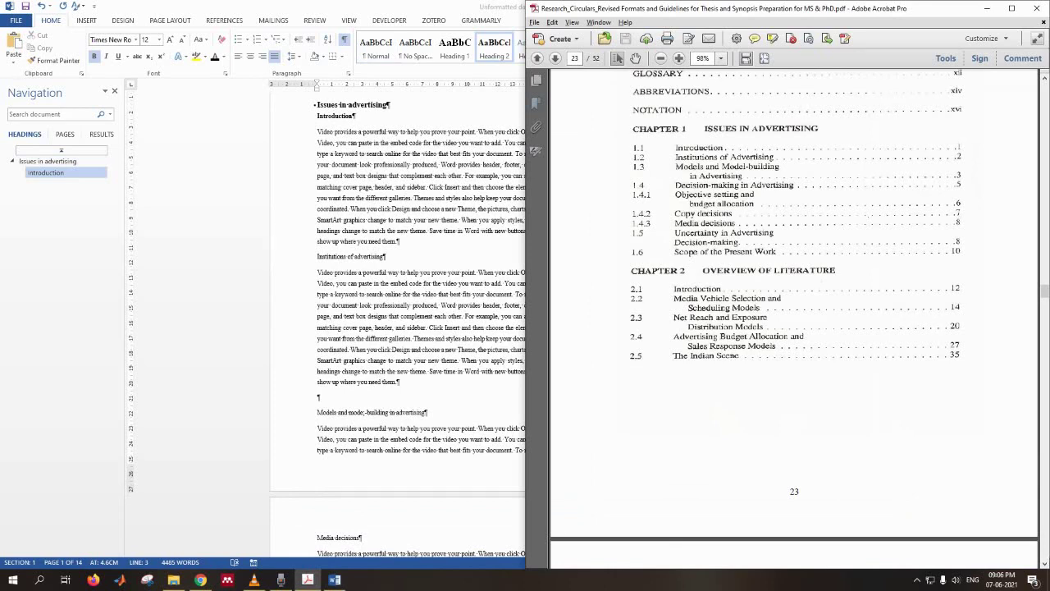
key(alt+Tab)
scroll(589, 324, down, 1)
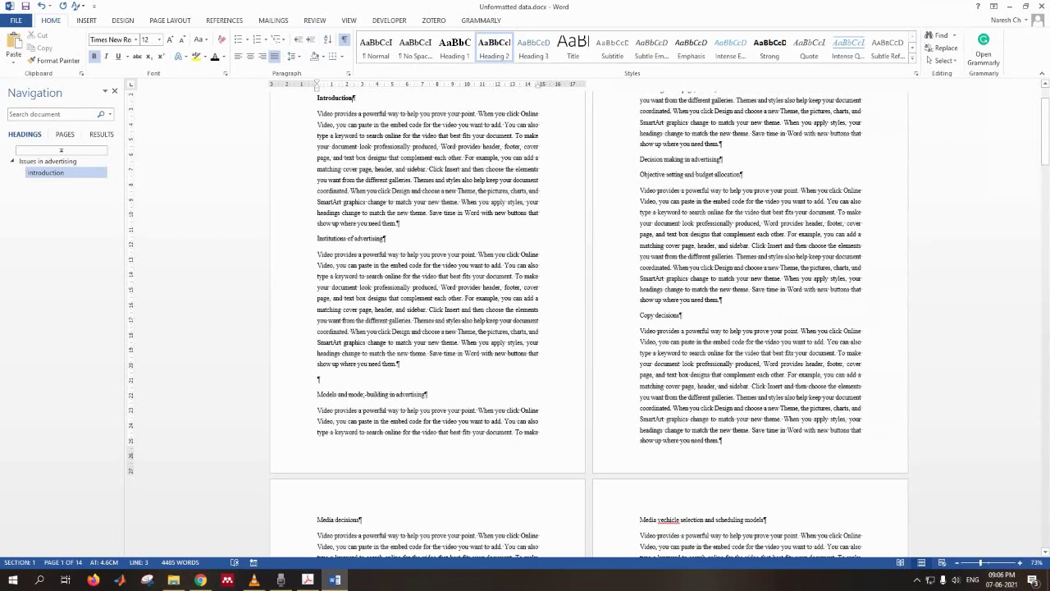
Make the Objective setting and budget allocation heading bold and update the Heading 3 style to match it.
click(674, 174)
drag(640, 174, 743, 174)
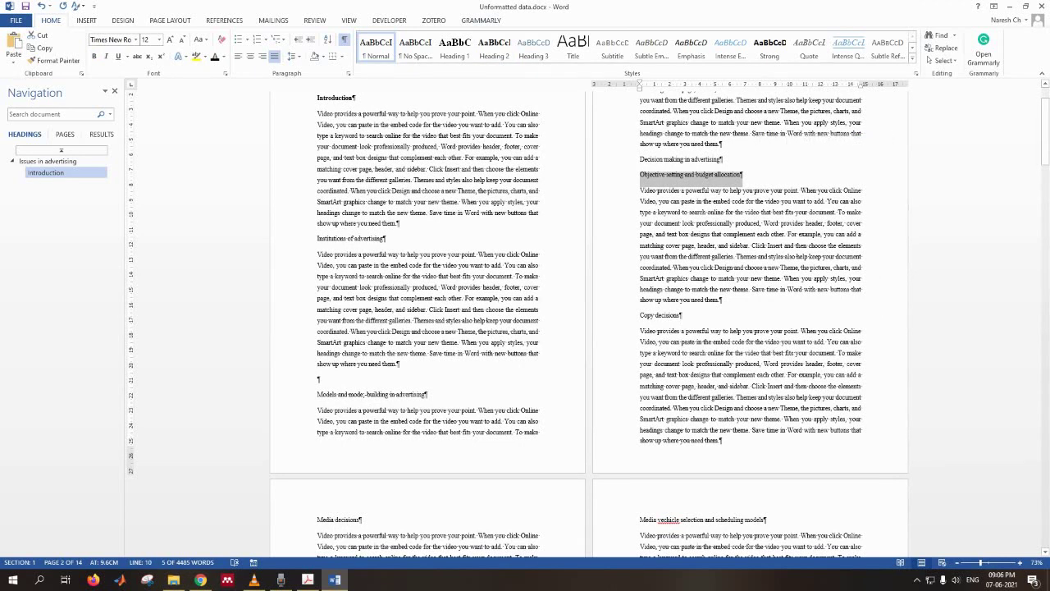
click(95, 56)
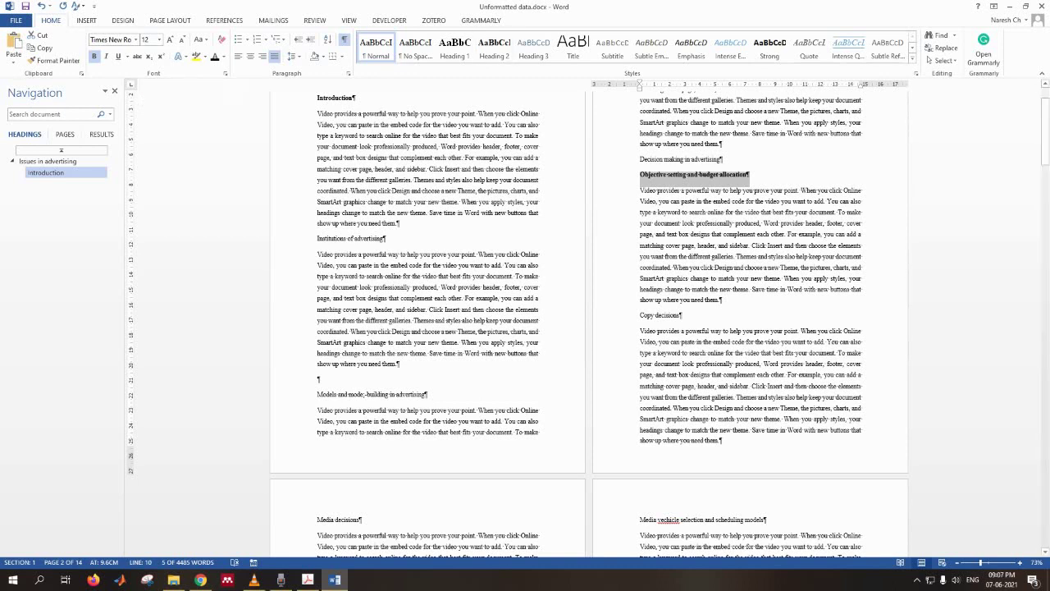
click(533, 48)
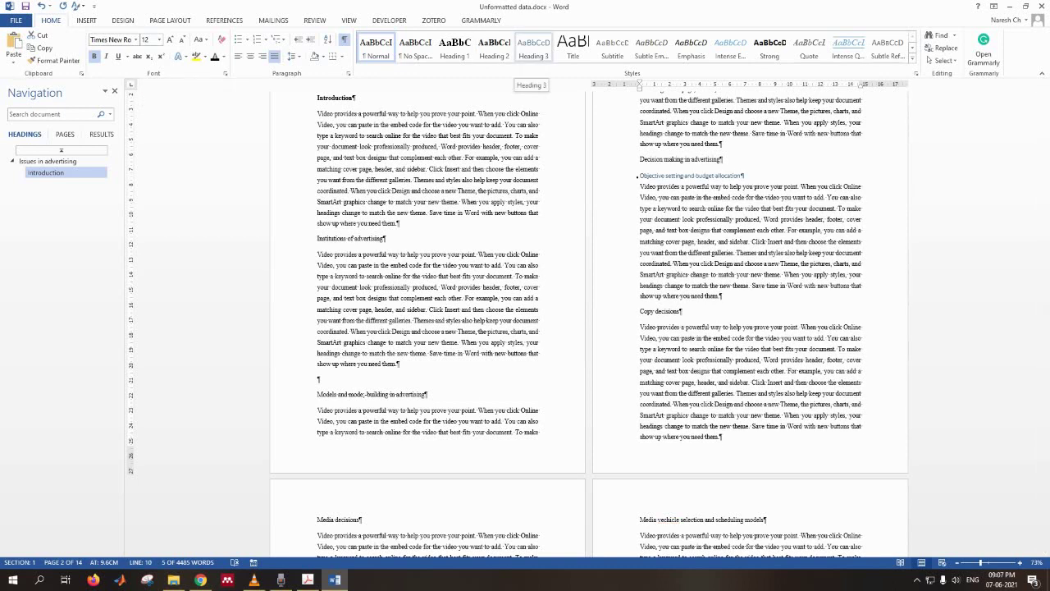
right_click(533, 48)
click(590, 63)
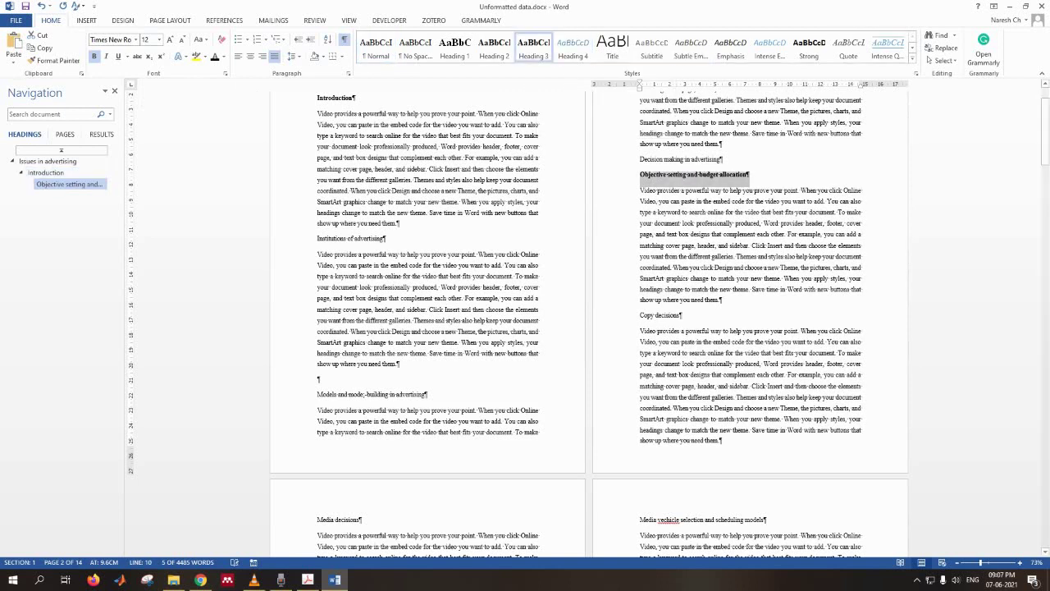
right_click(532, 54)
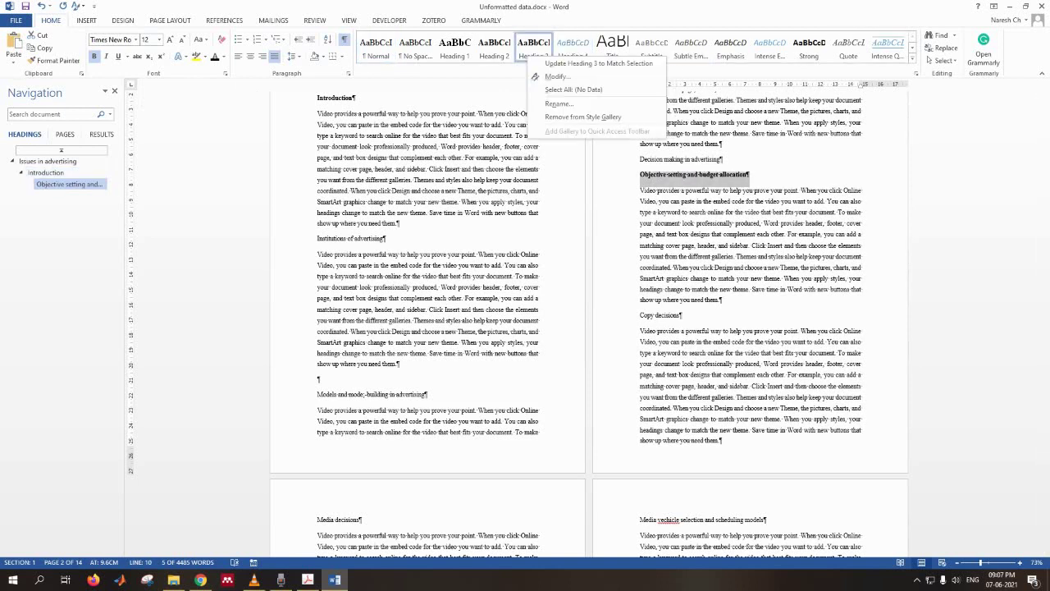
Check the Issues in advertising and Introduction headings from the document outline, and place the Word window beside the Acrobat PDF.
key(Escape)
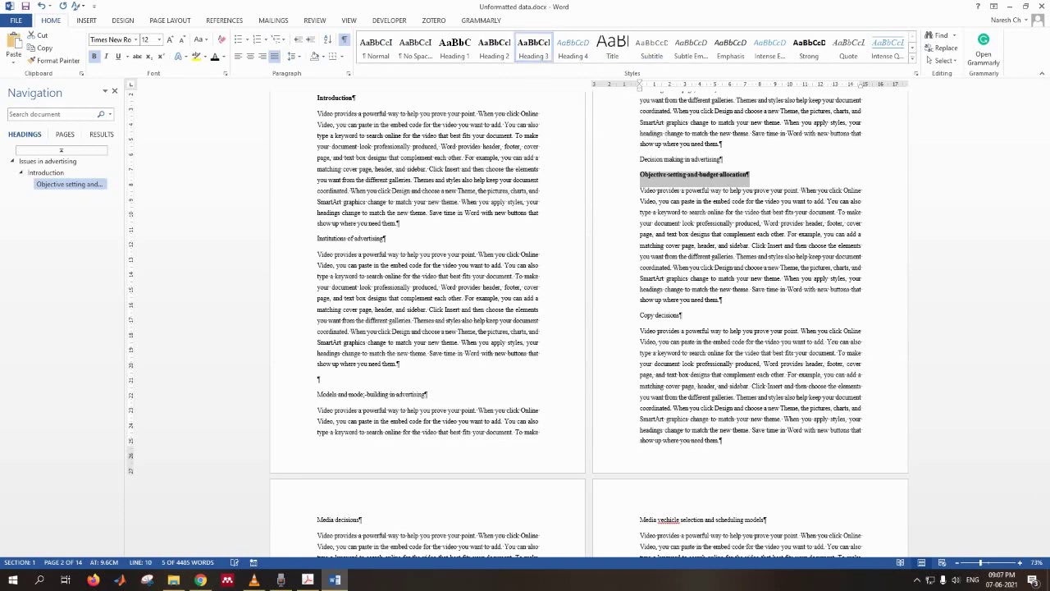
click(754, 190)
scroll(587, 320, up, 3)
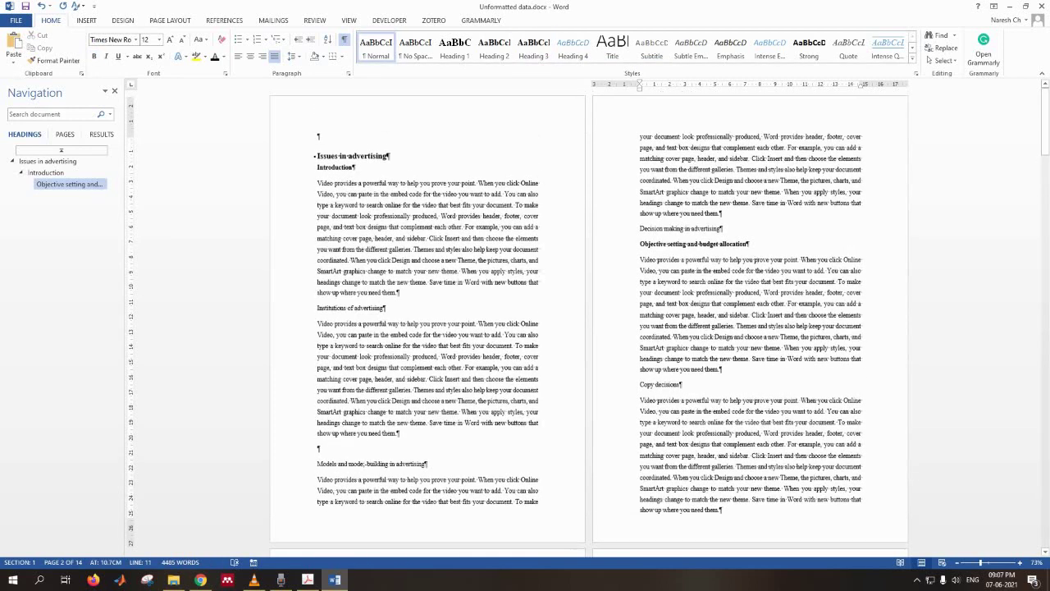
click(47, 161)
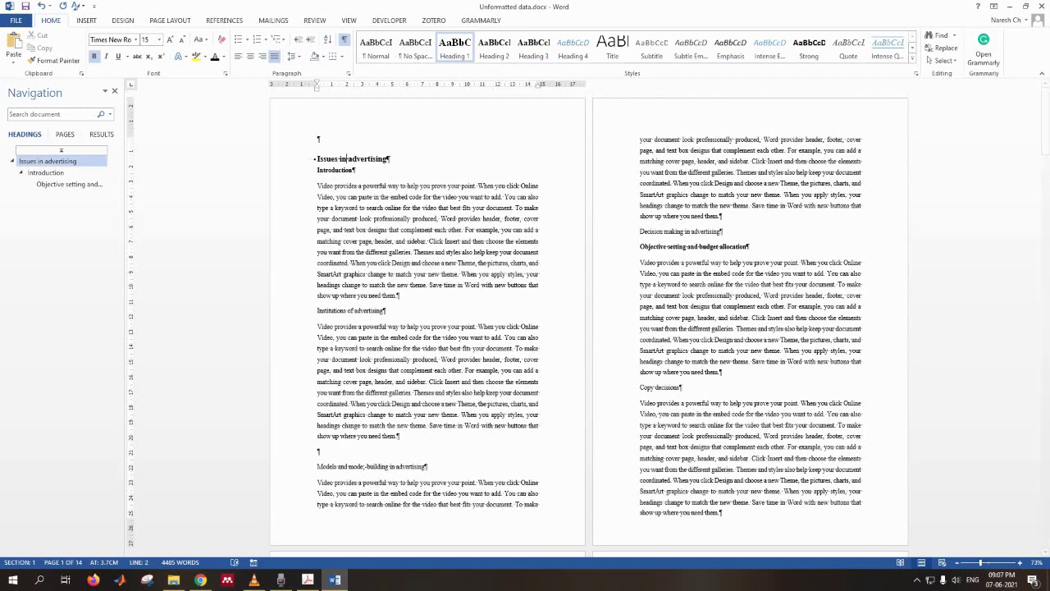
click(45, 172)
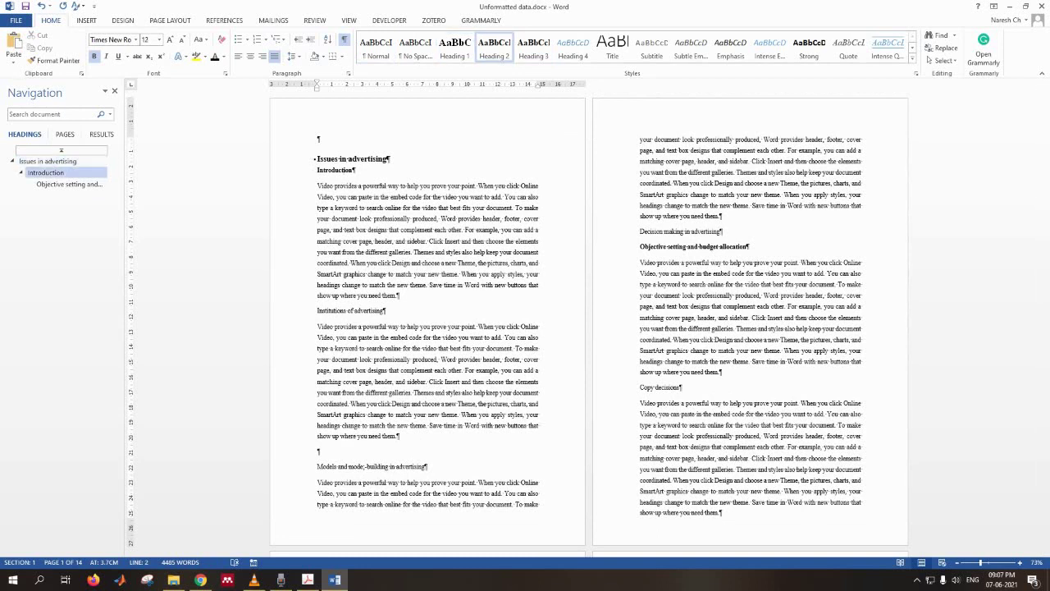
click(339, 311)
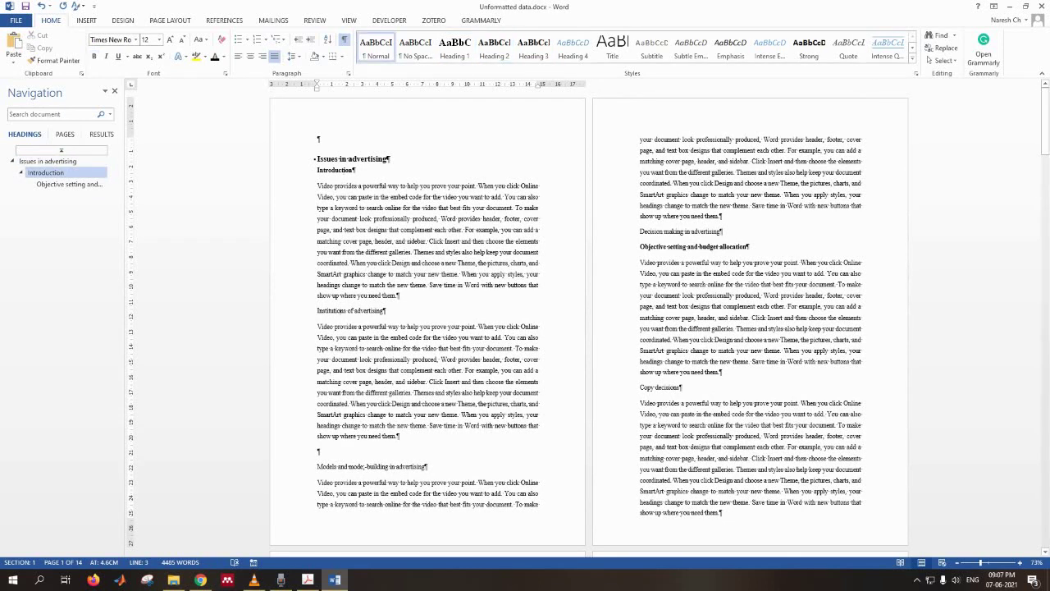
key(super+Left)
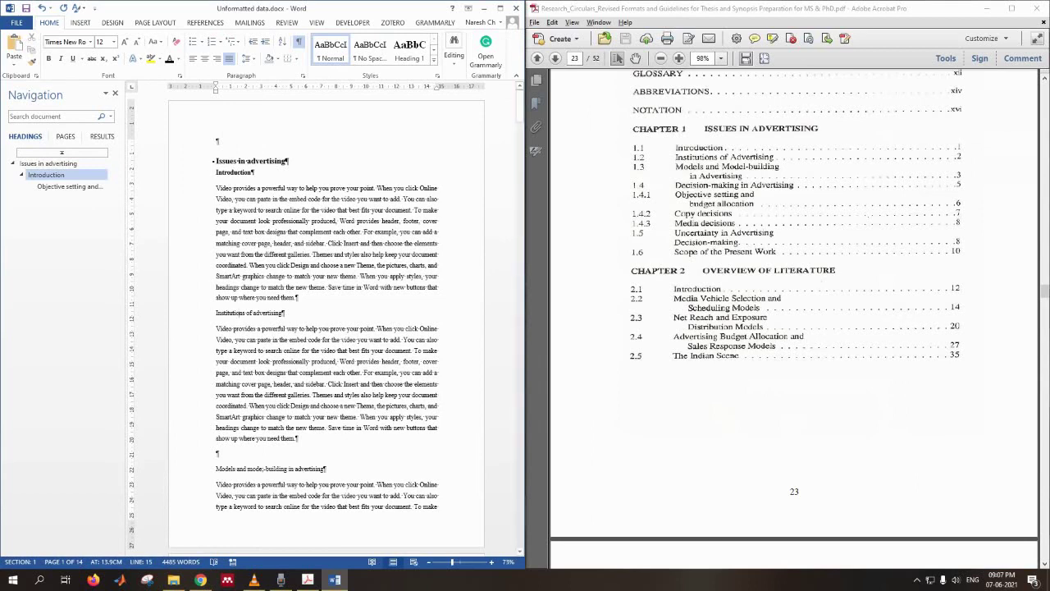
click(260, 297)
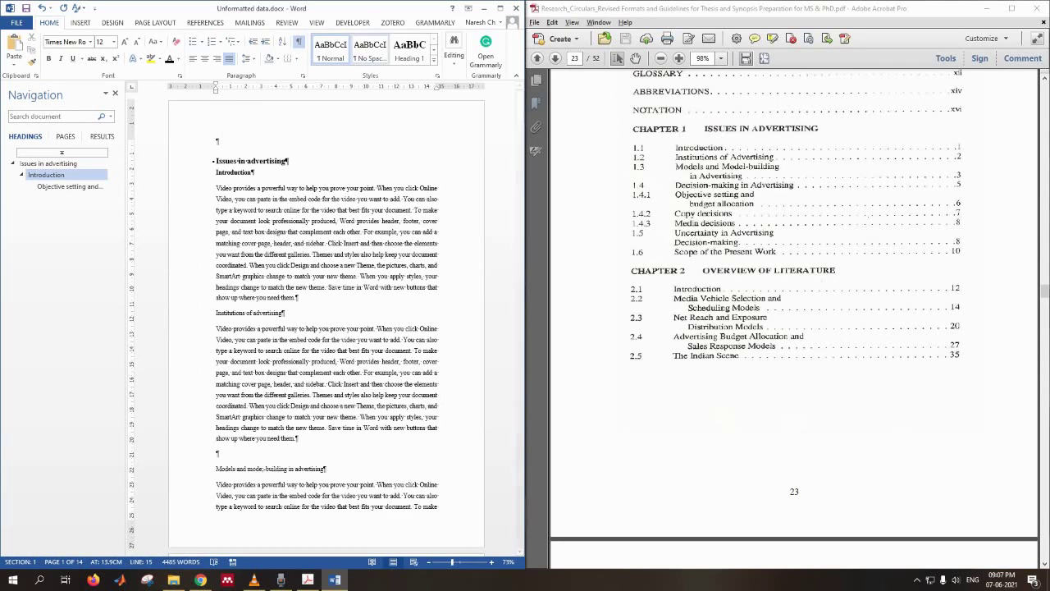
click(438, 50)
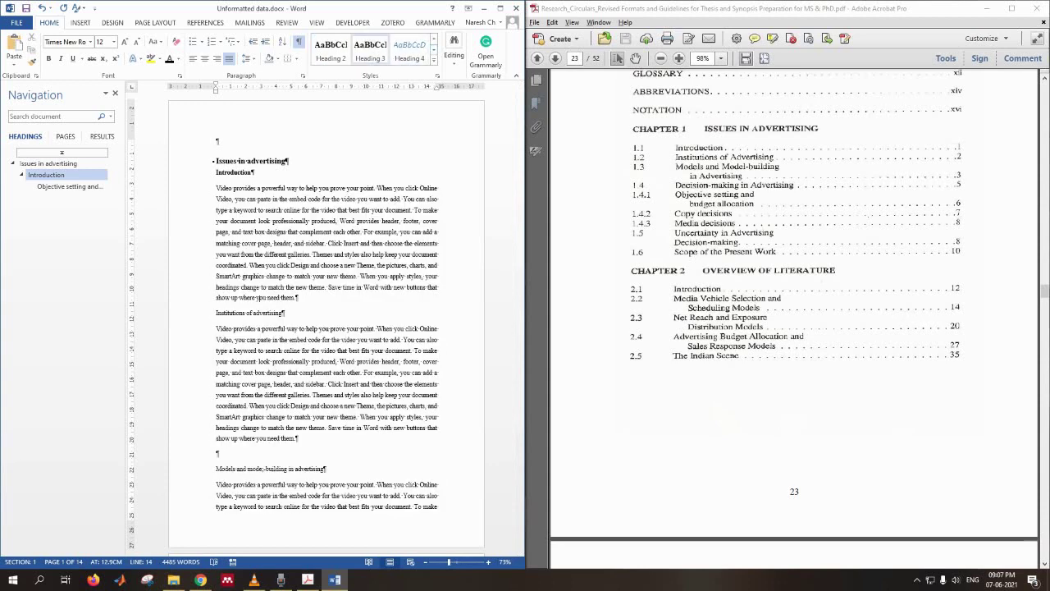
click(331, 50)
key(ctrl+z)
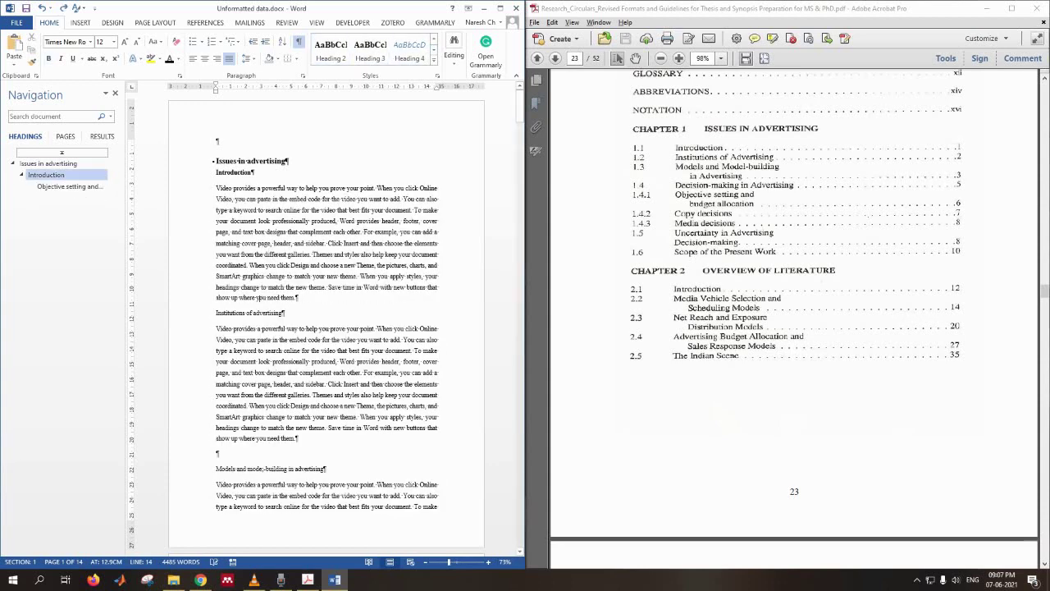
Apply the Heading 2 style to the Institutions of advertising heading and maximize the Word window.
drag(284, 313, 217, 313)
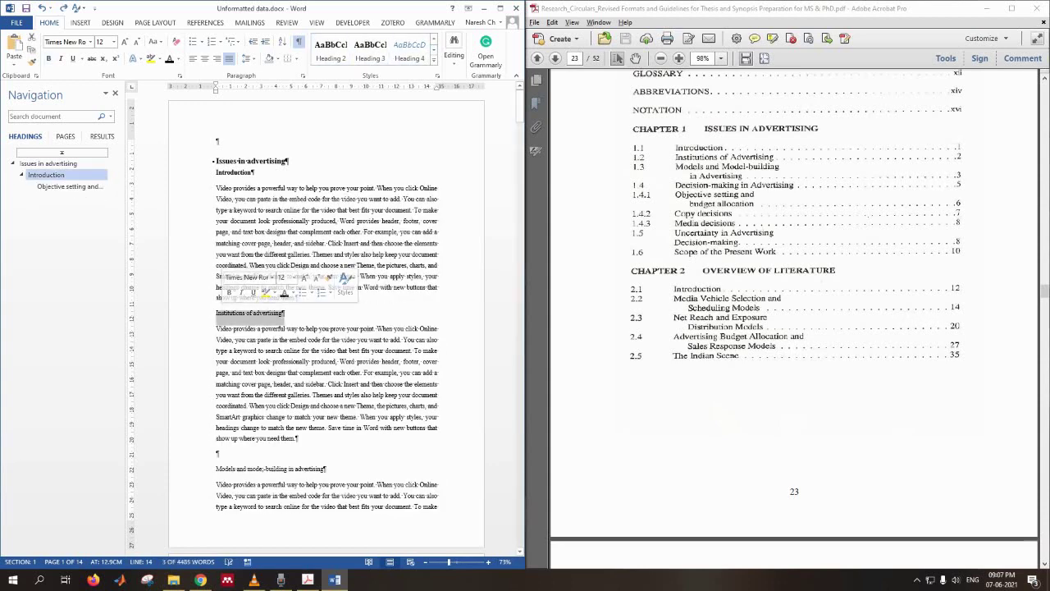
click(233, 313)
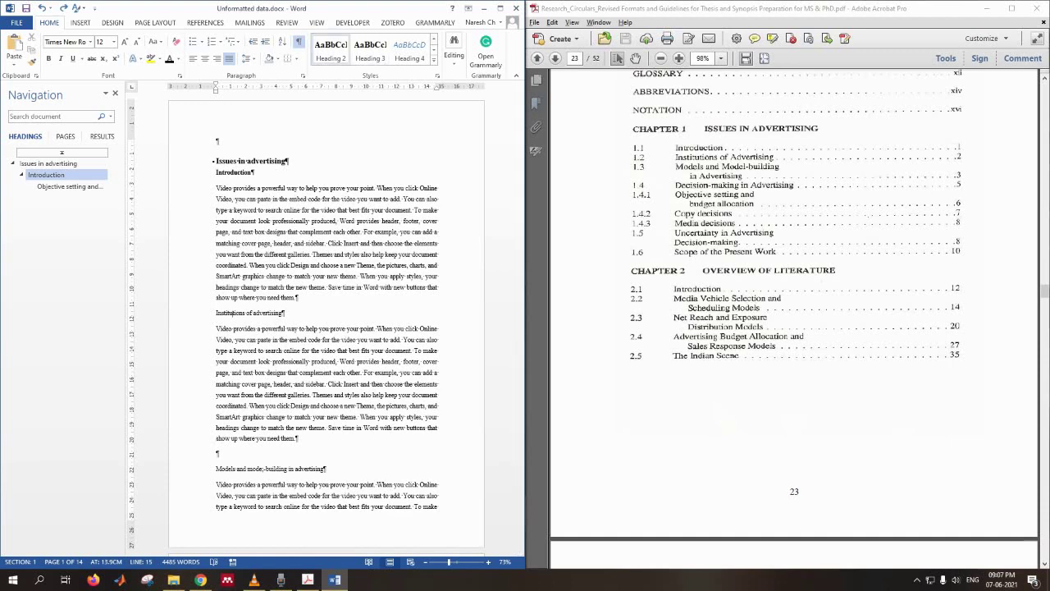
click(331, 51)
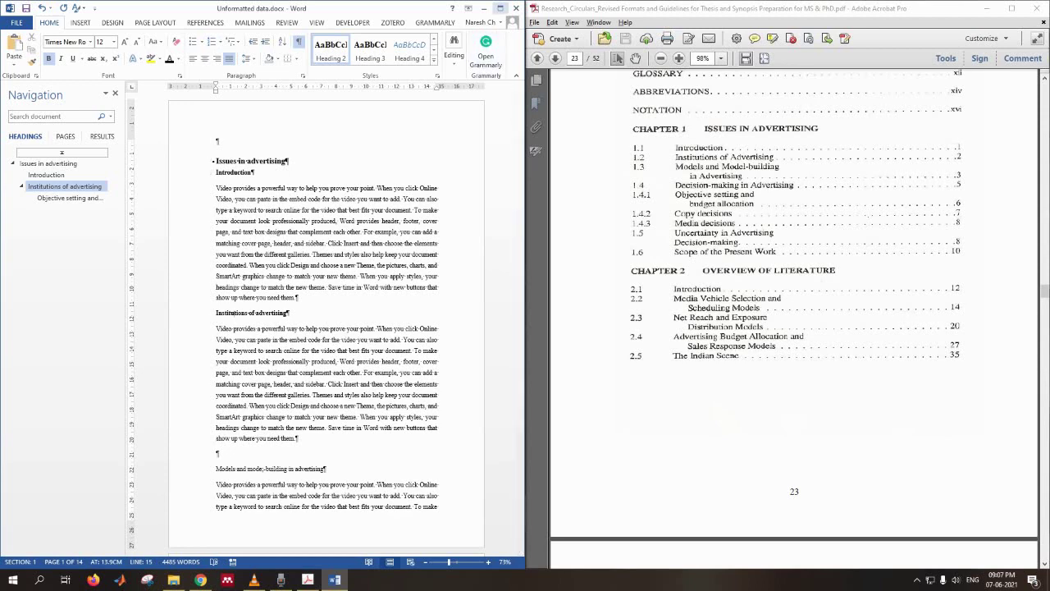
click(500, 8)
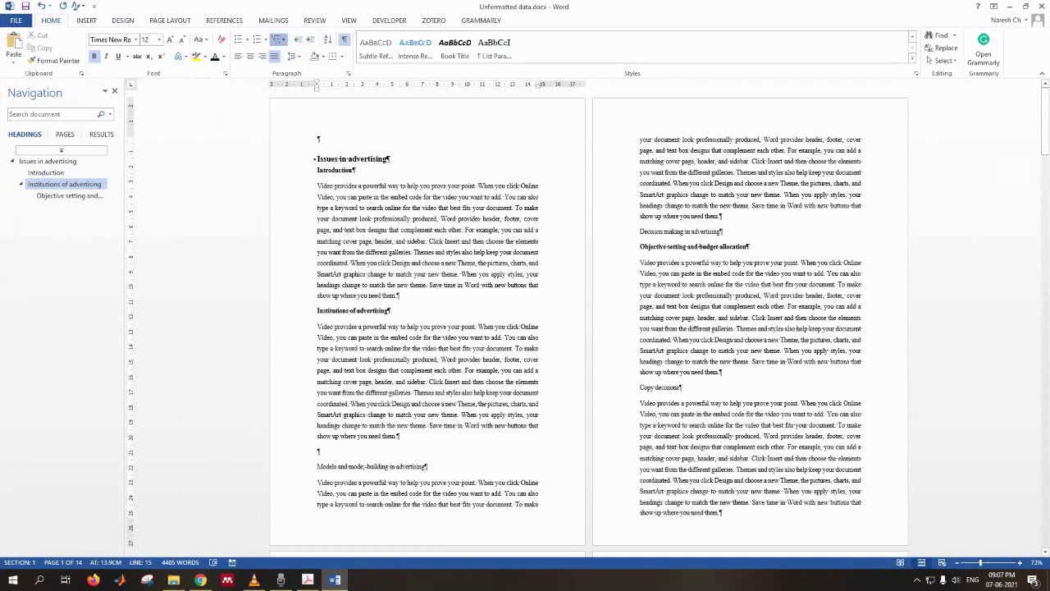
Start defining a new multilevel list, choose level 1 and show the extended options.
click(280, 39)
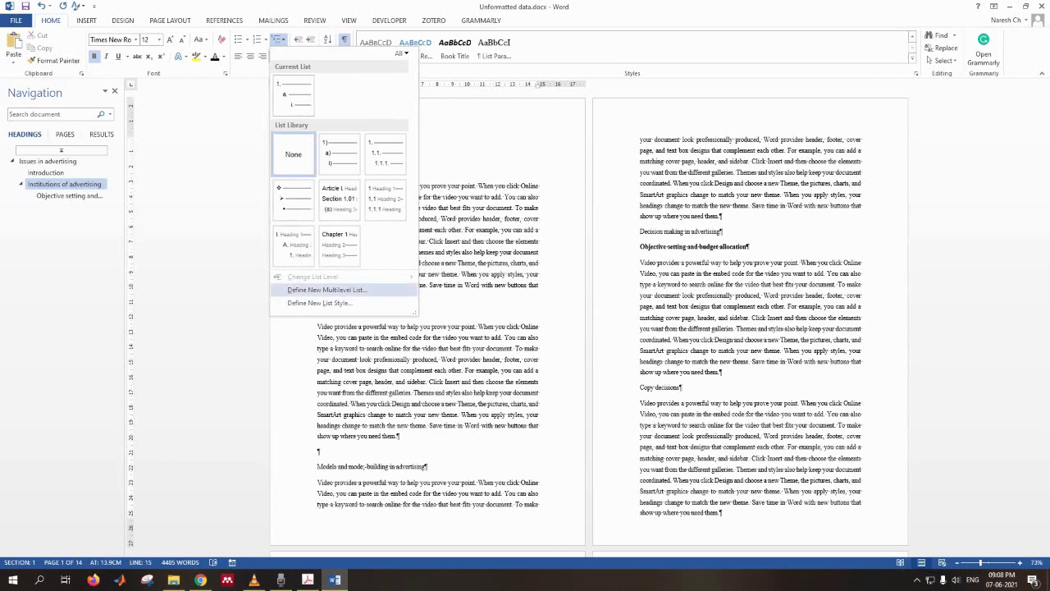
click(327, 289)
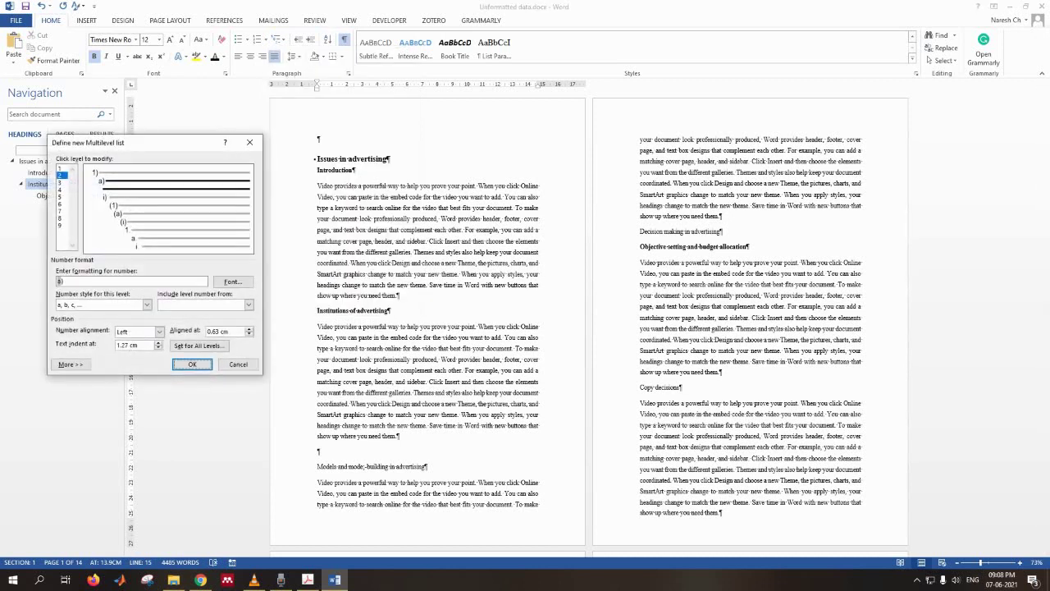
click(59, 168)
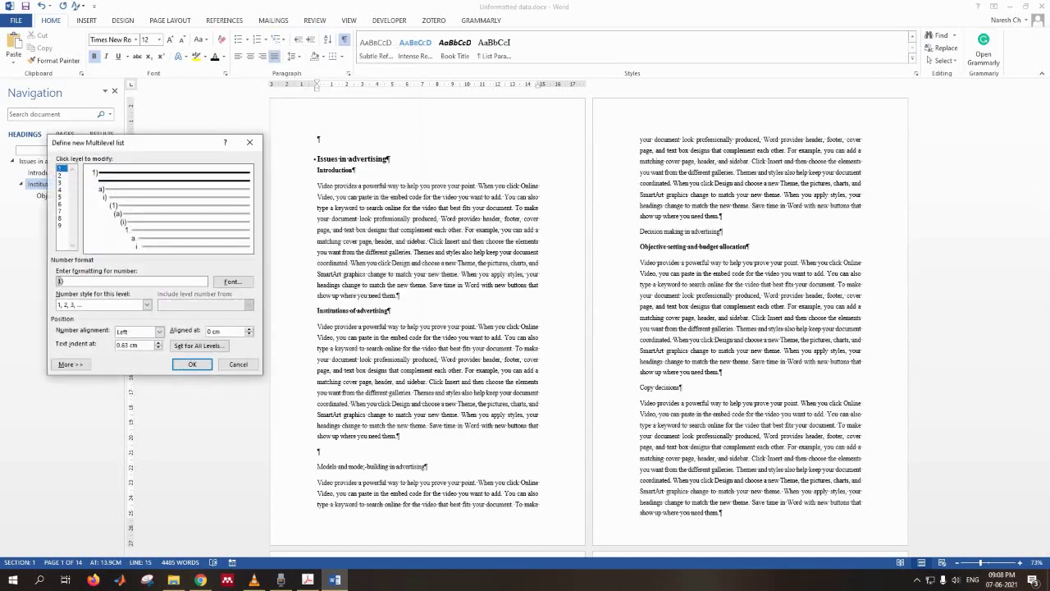
drag(164, 142, 245, 83)
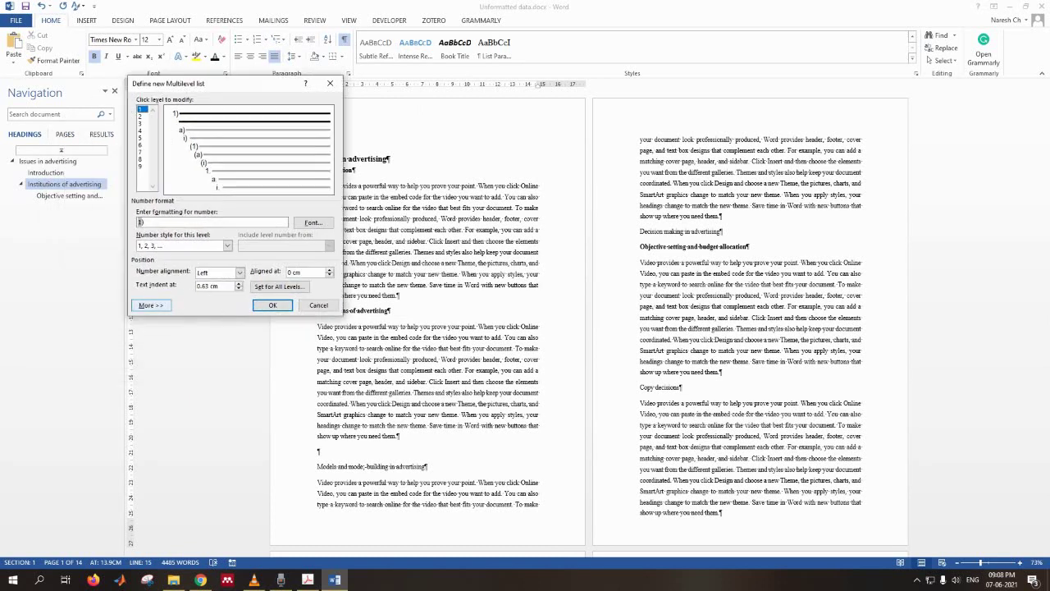
click(150, 304)
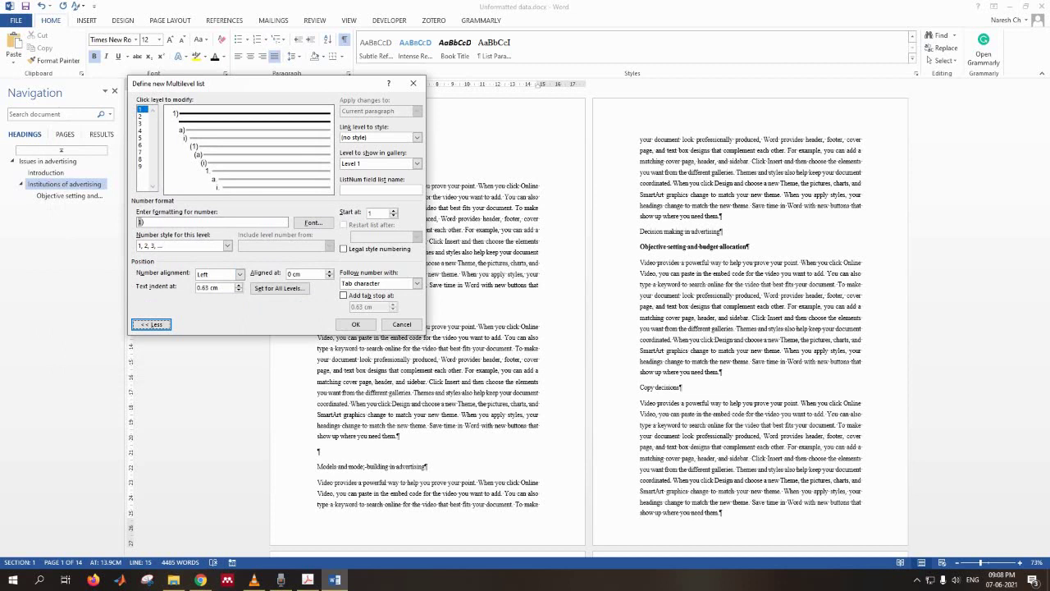
Set the level 1 number format to CHAPTER followed by a number in the 1, 2, 3 style.
click(145, 223)
key(BackSpace)
key(BackSpace)
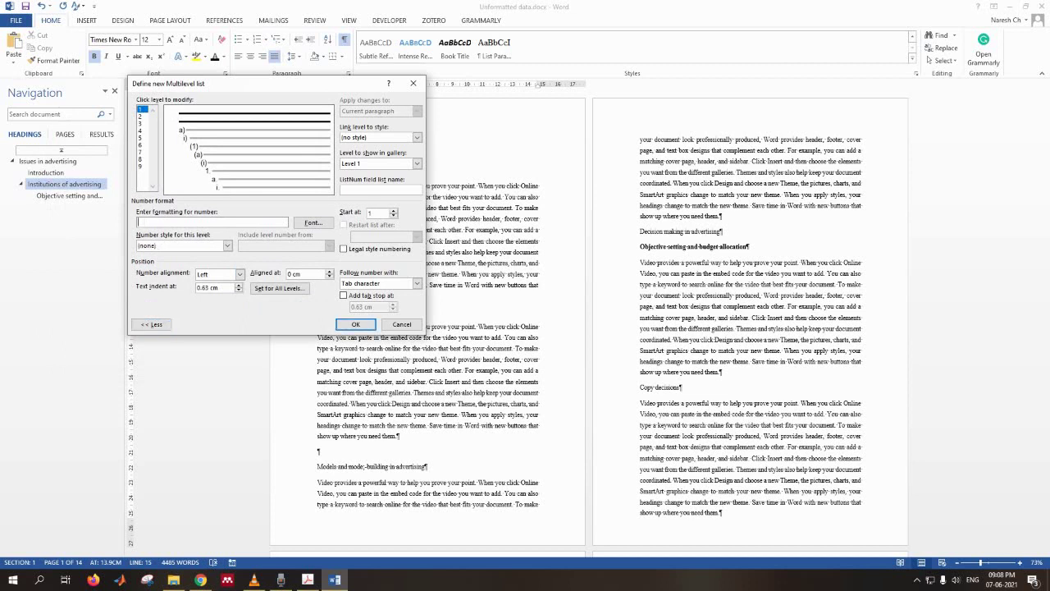
drag(246, 83, 748, 79)
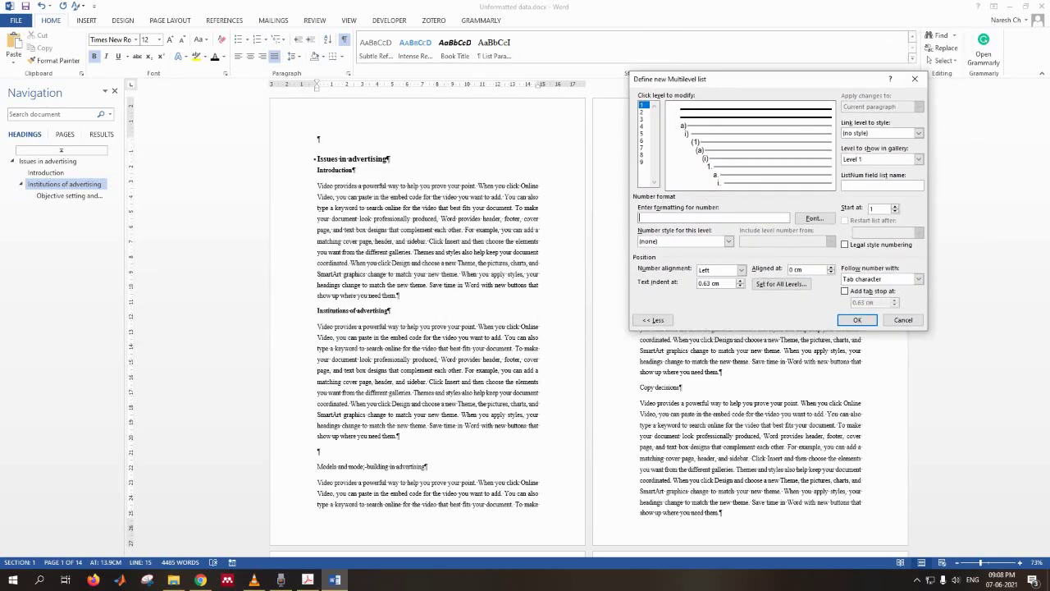
text(CHAPTER)
click(729, 242)
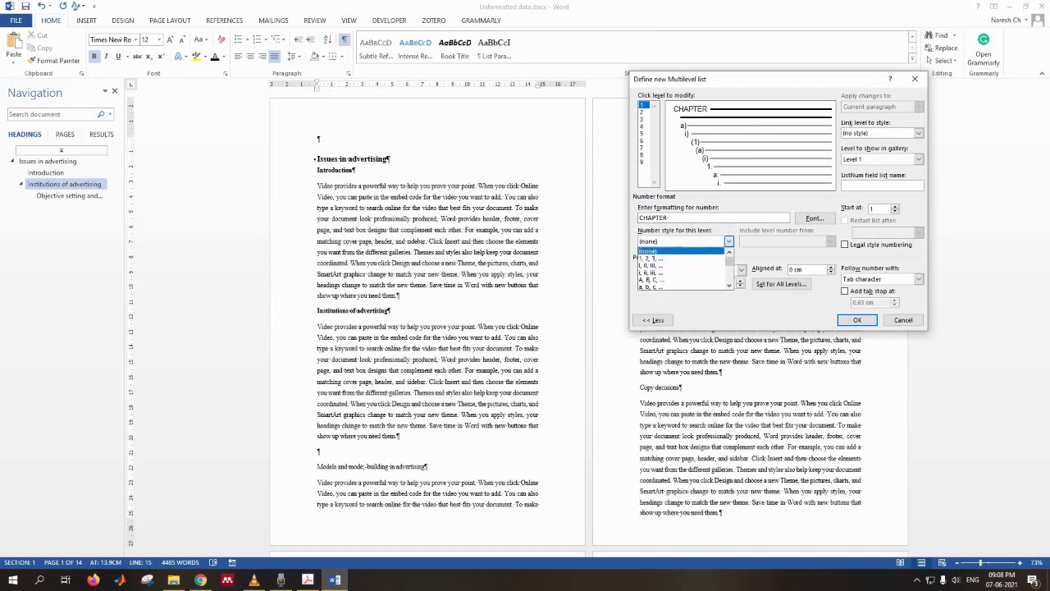
click(652, 257)
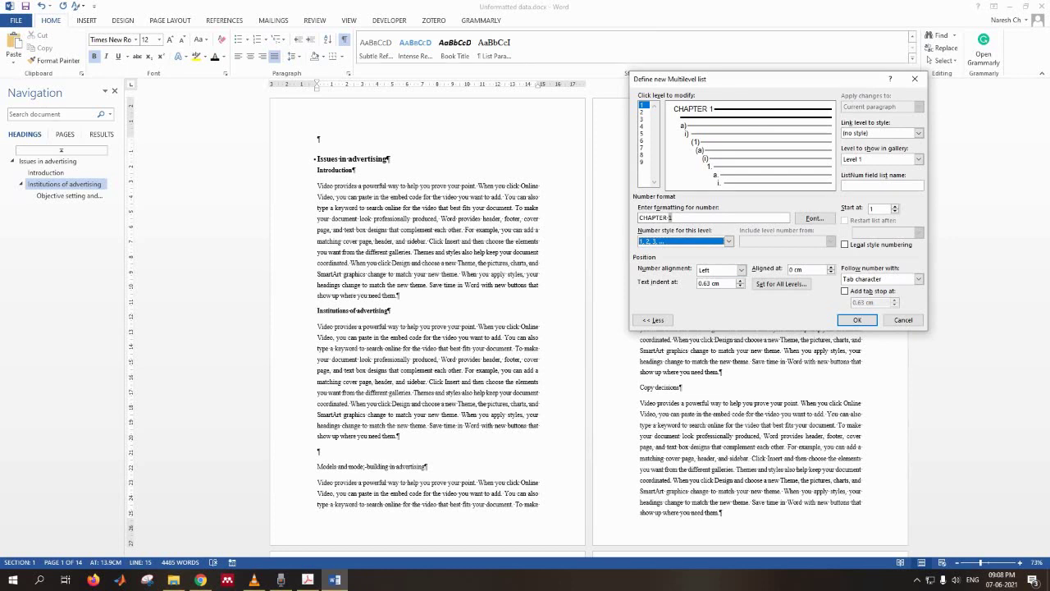
Set level 1's text indent to 0 cm, link it to Heading 1 and keep a tab character after the number.
double_click(704, 283)
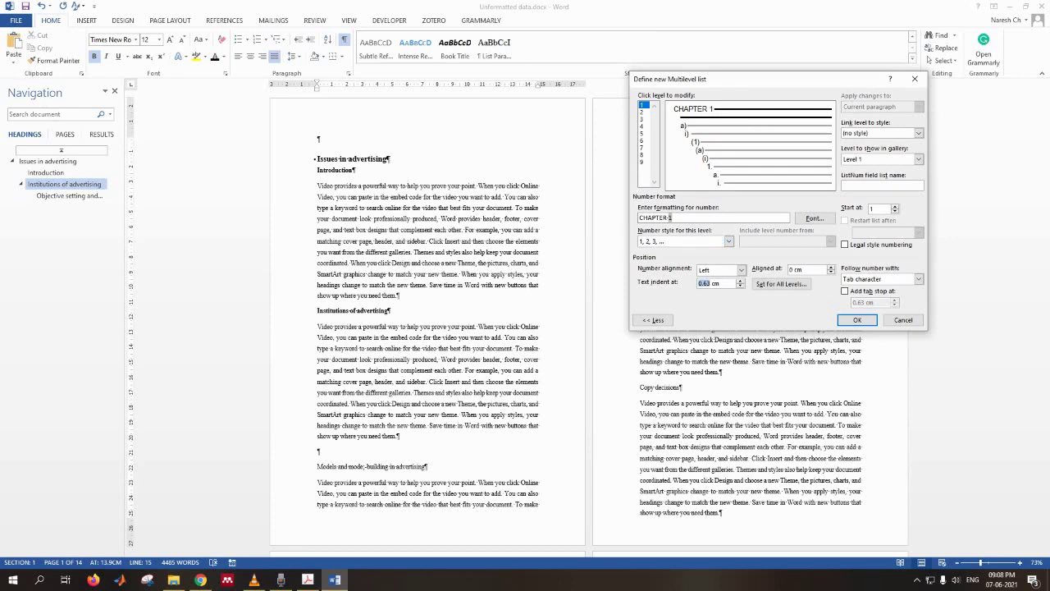
text(0)
click(919, 133)
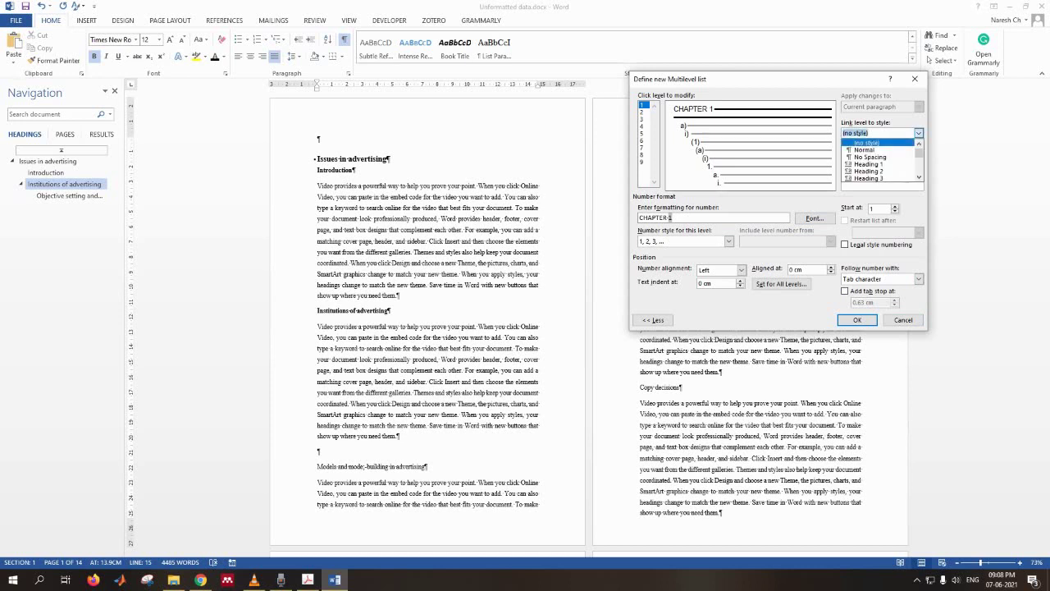
click(878, 163)
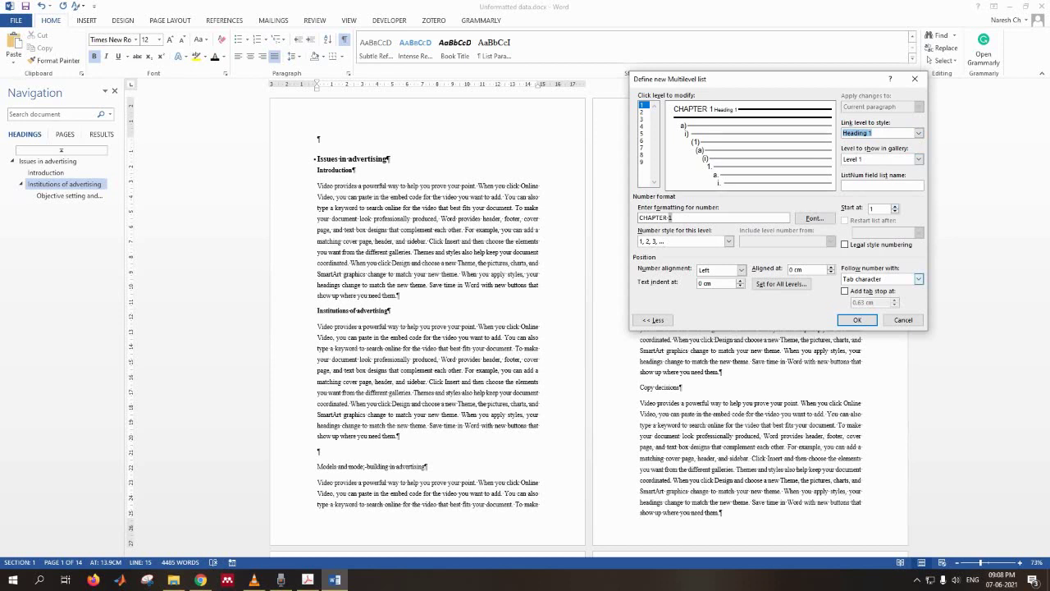
click(919, 278)
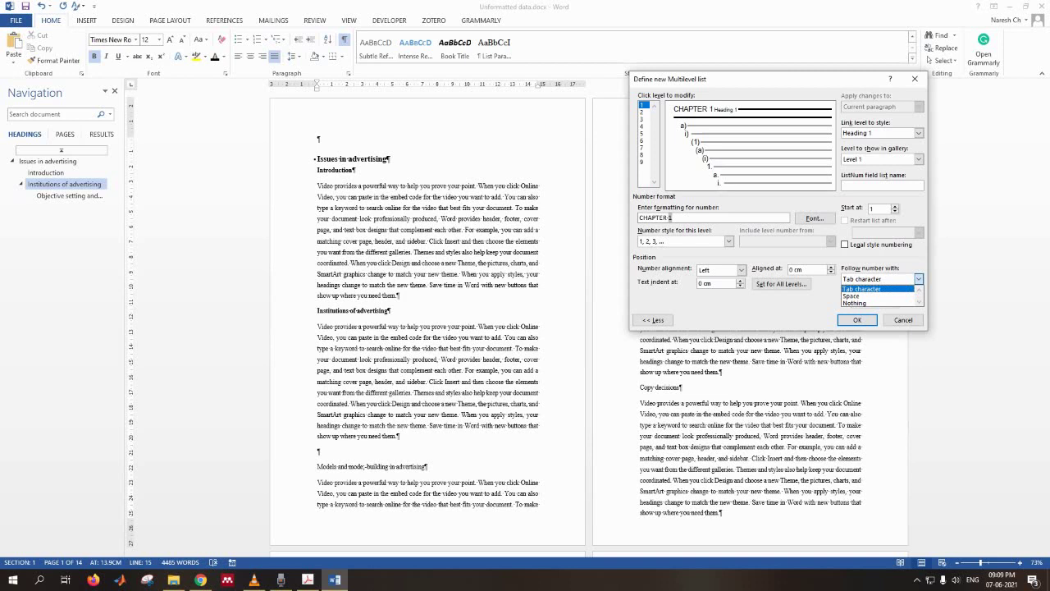
key(Return)
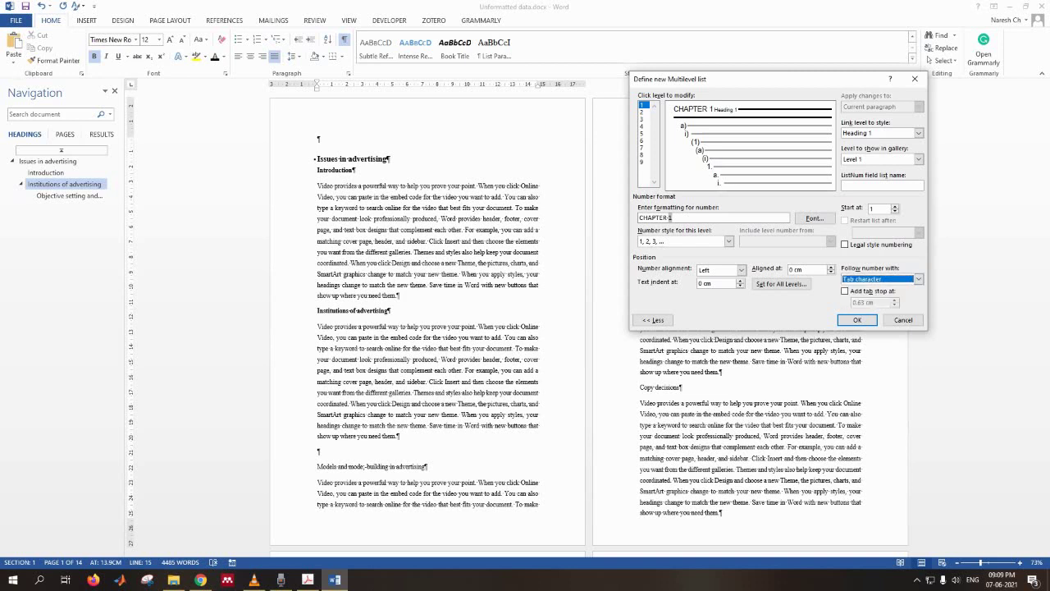
Replace the level 2 number format with the level 1 number, a period and a 1, 2, 3 style number.
click(643, 112)
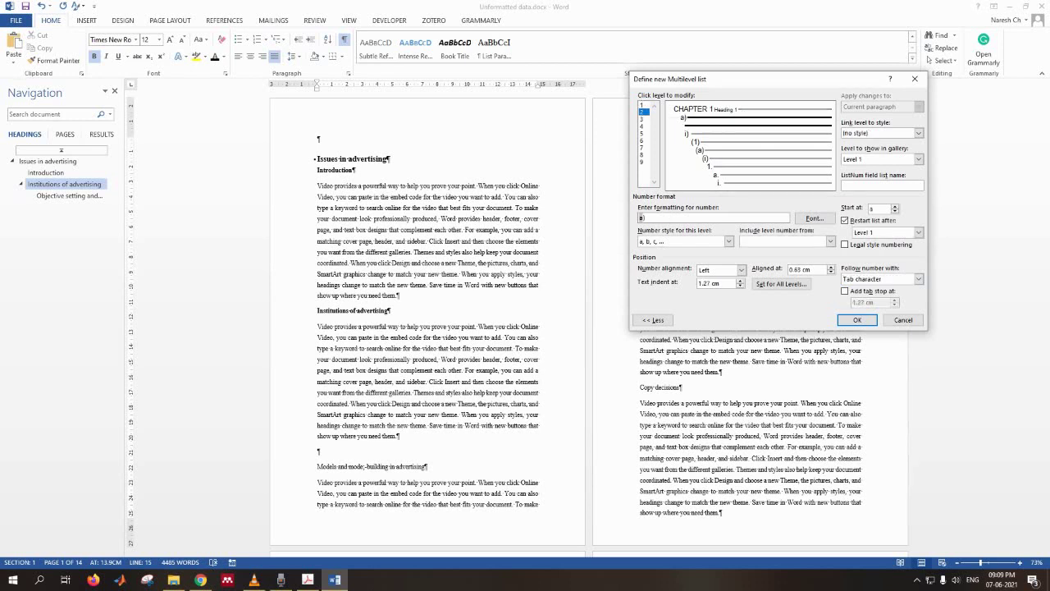
drag(639, 218, 651, 218)
key(Delete)
click(728, 241)
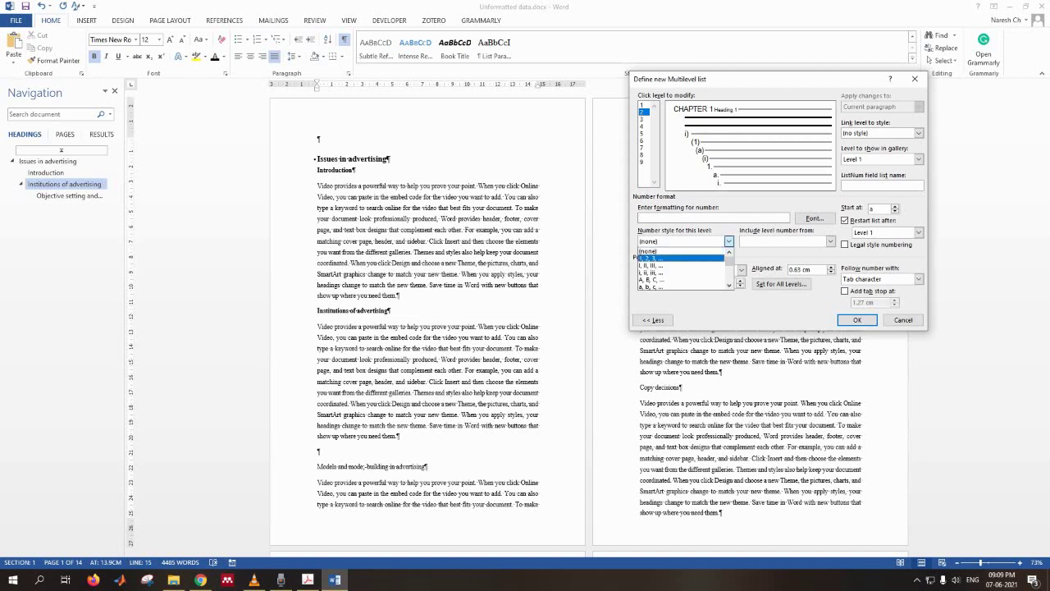
key(Return)
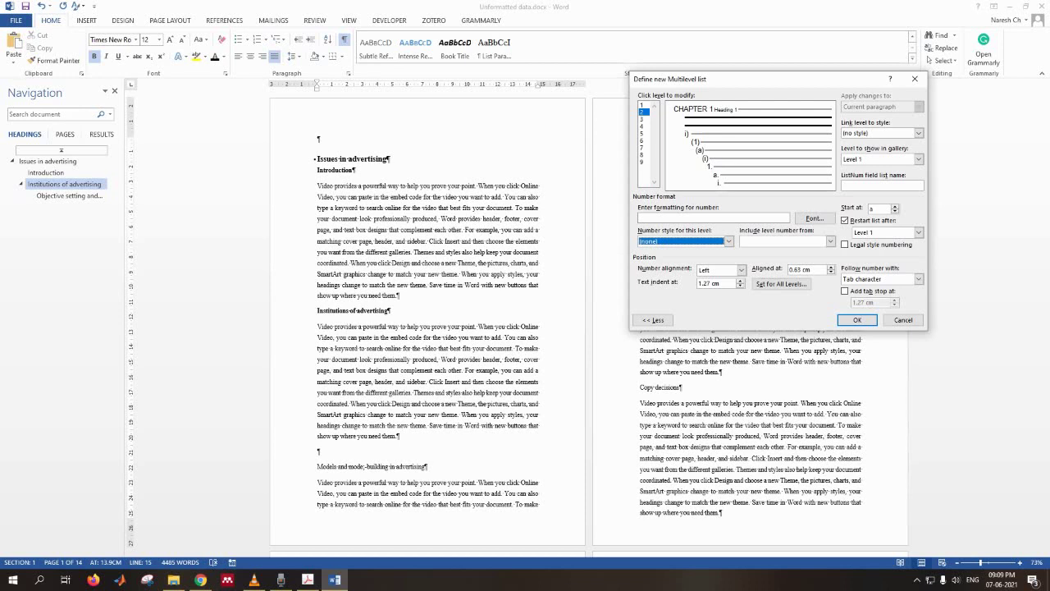
click(831, 241)
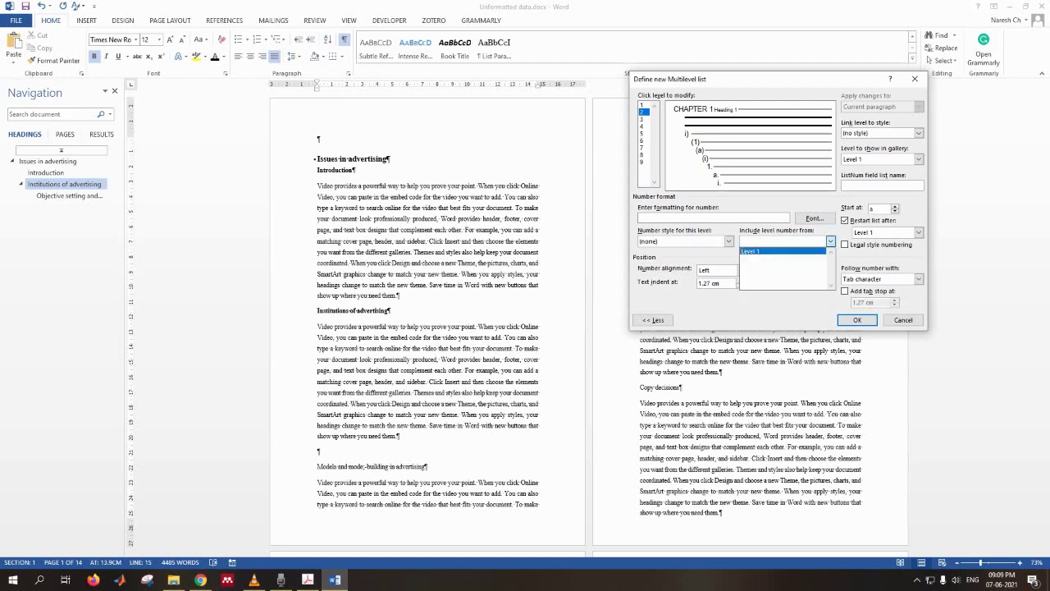
click(780, 251)
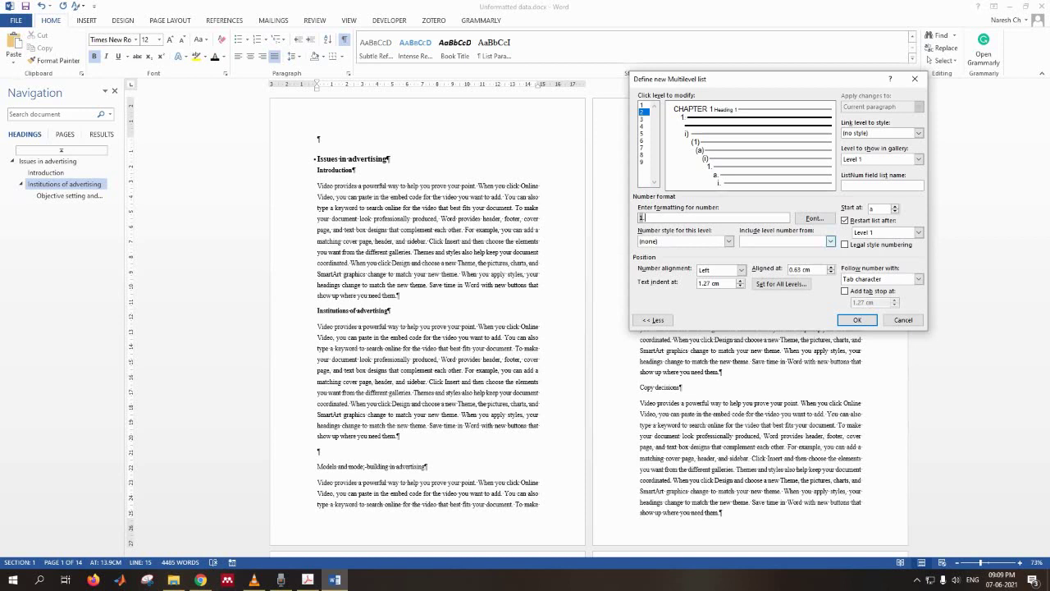
click(728, 242)
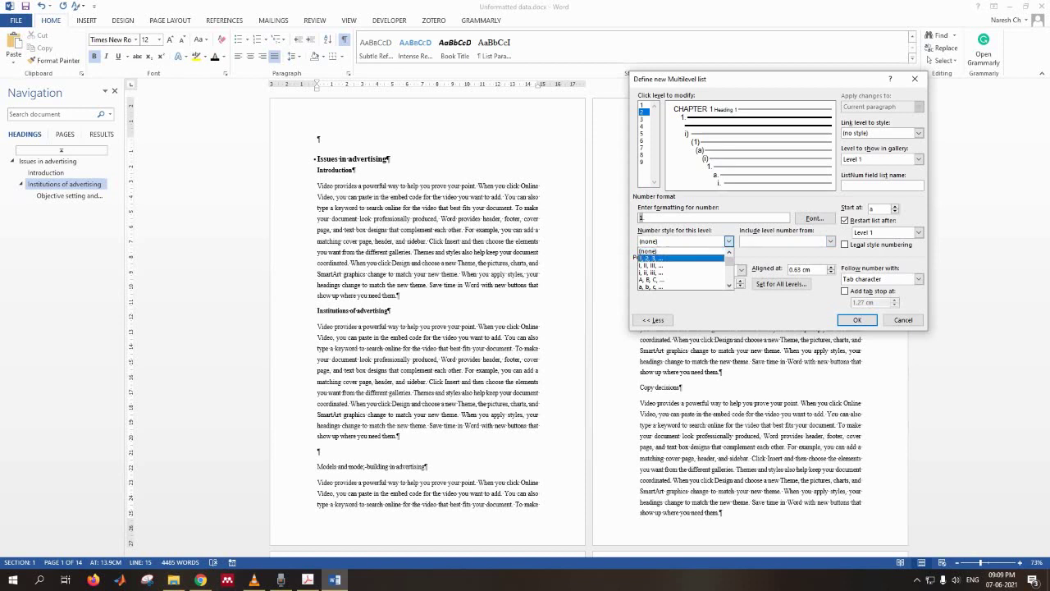
click(650, 258)
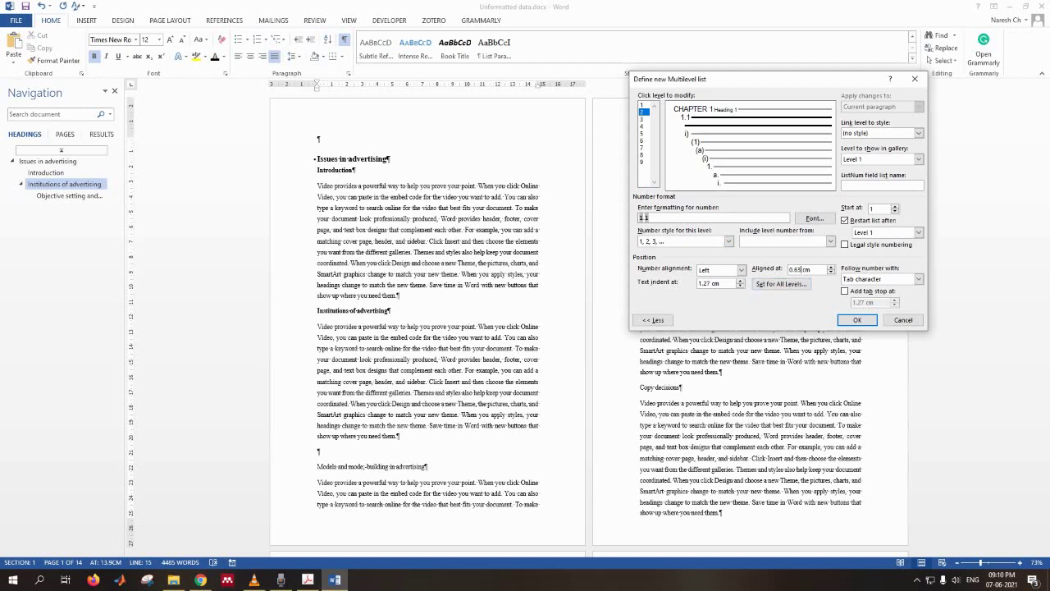
Set both the number alignment position and the text indent of level 2 to 0 cm.
drag(801, 270, 787, 270)
text(0)
drag(711, 283, 698, 283)
text(0)
Link level 2 to the Heading 2 style and set its level to show in gallery to Level 2.
click(919, 133)
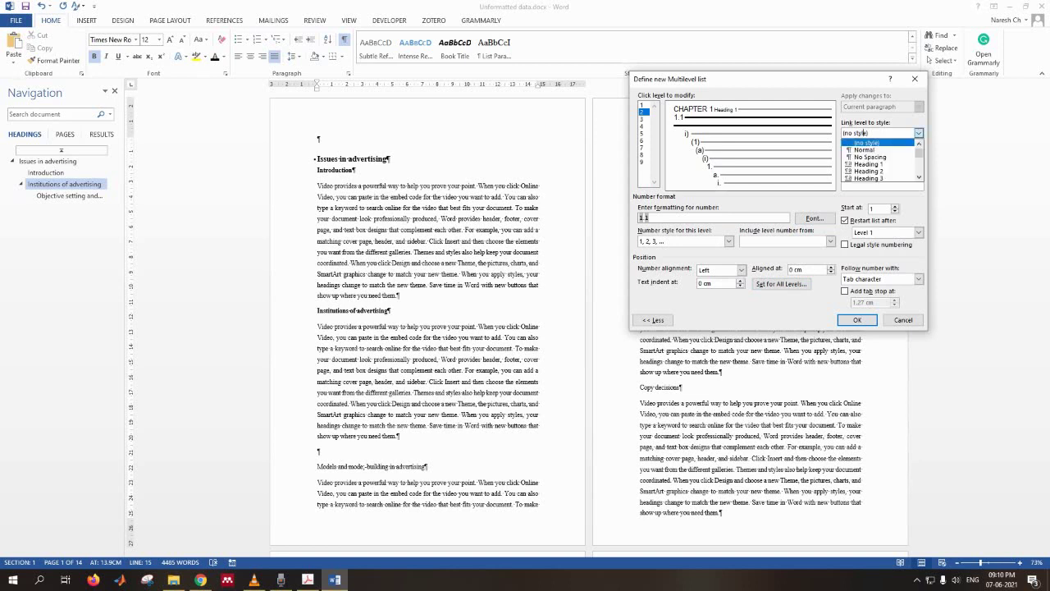
click(869, 169)
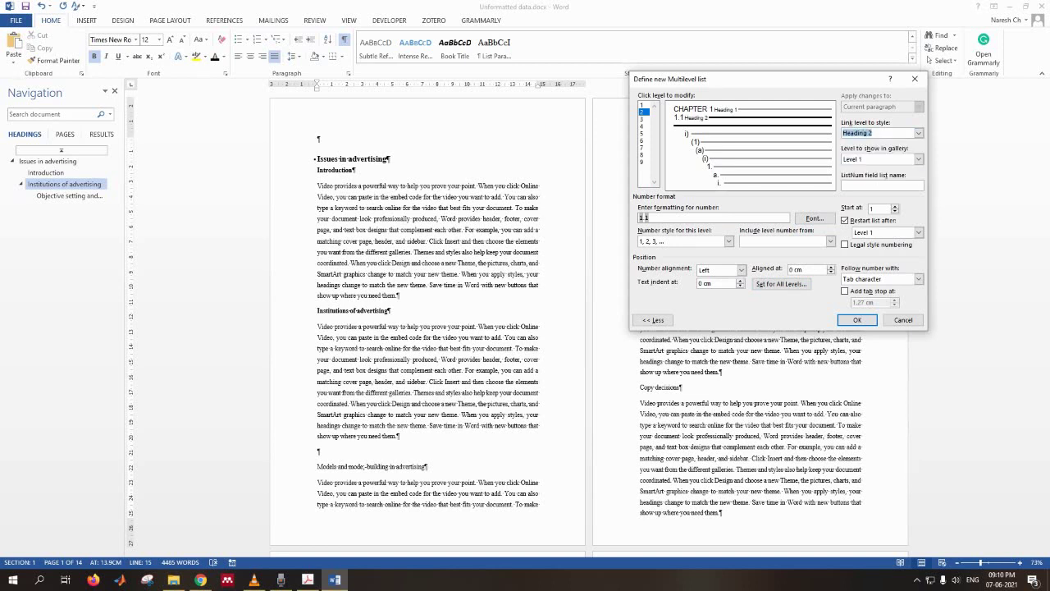
click(919, 158)
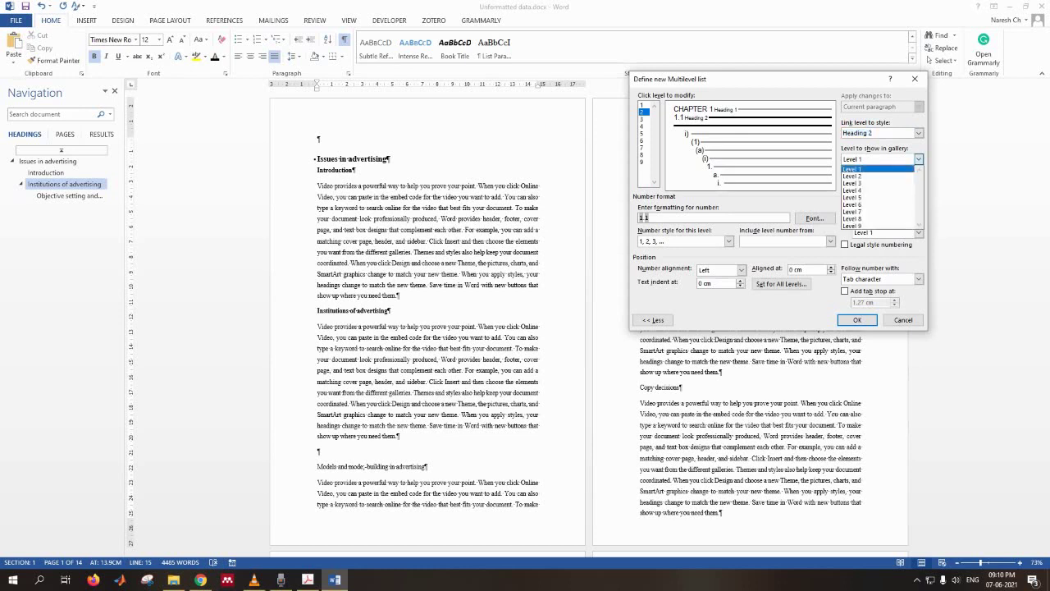
click(853, 176)
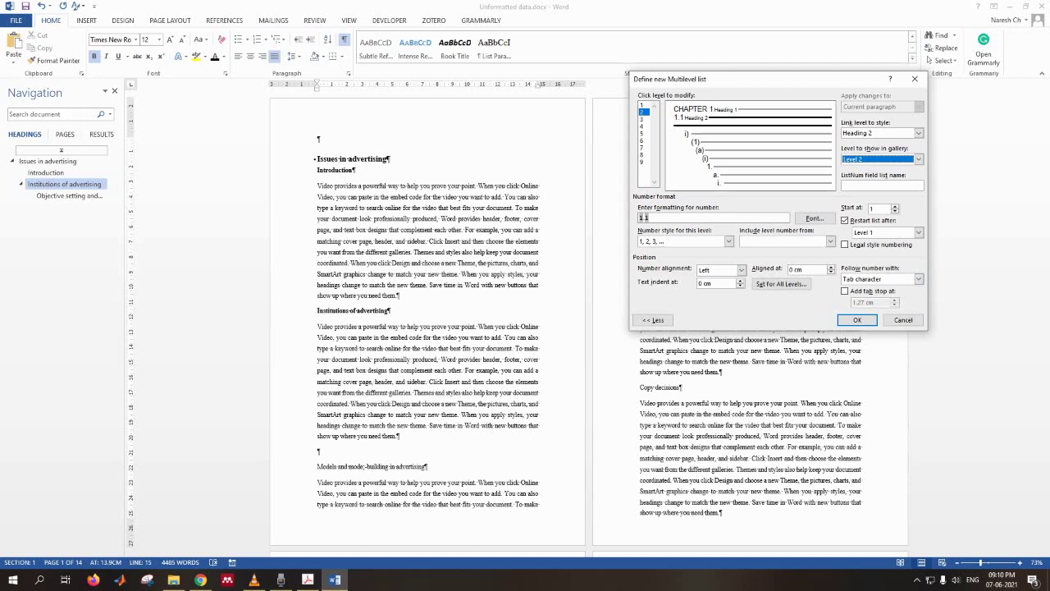
Clear the level 3 number format and check the third-level numbering in the PDF's sample table of contents.
click(642, 119)
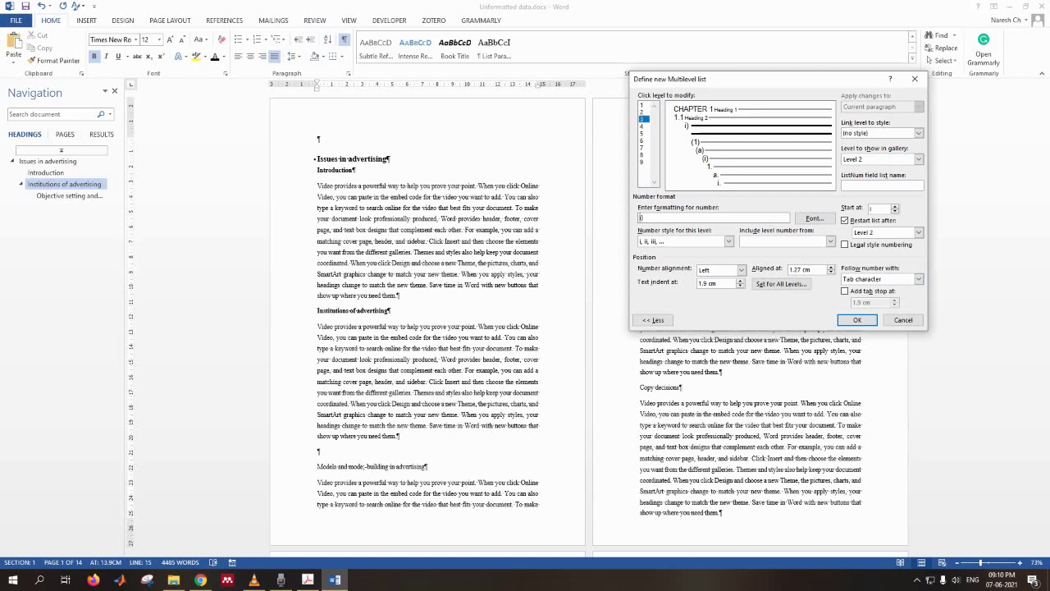
key(shift+Home)
key(Delete)
click(830, 240)
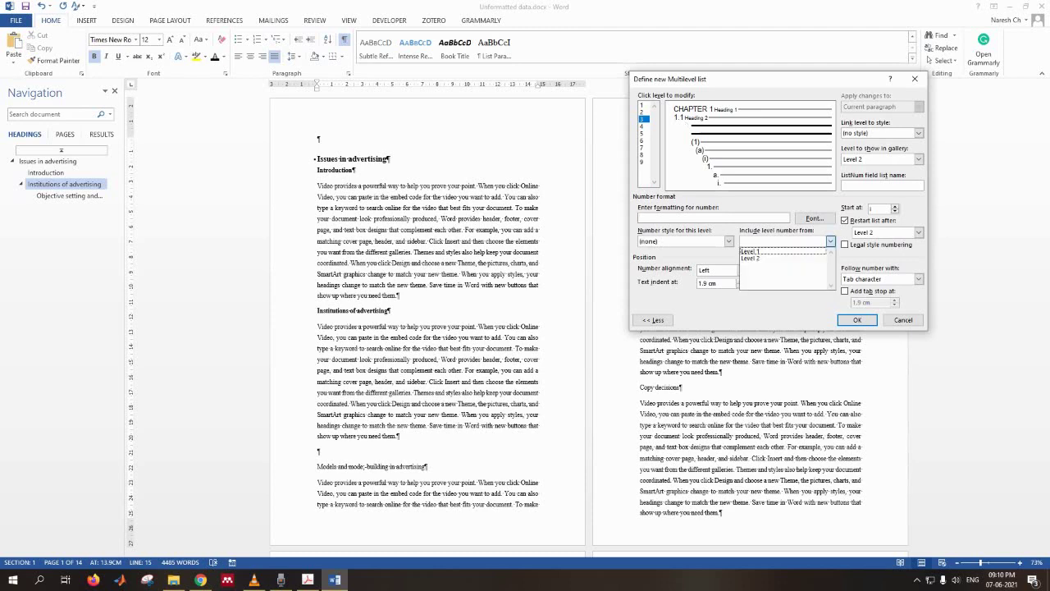
click(750, 252)
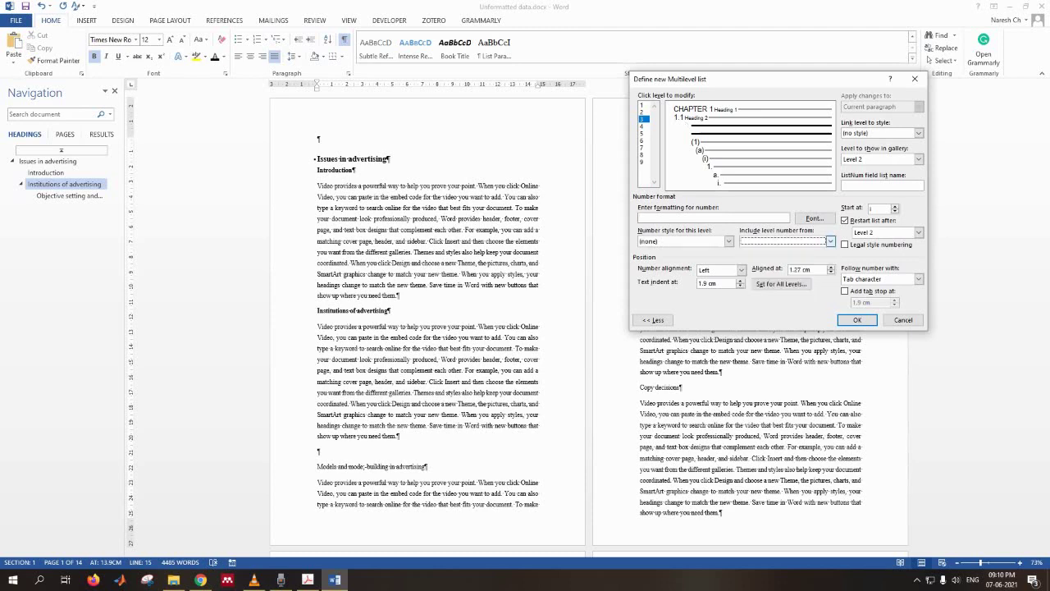
click(307, 579)
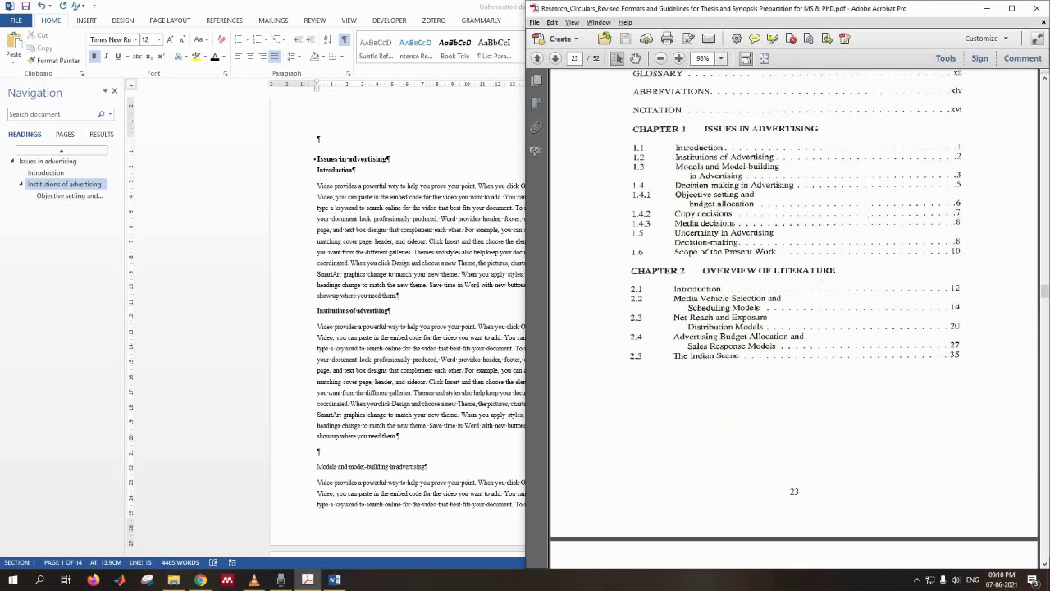
click(987, 8)
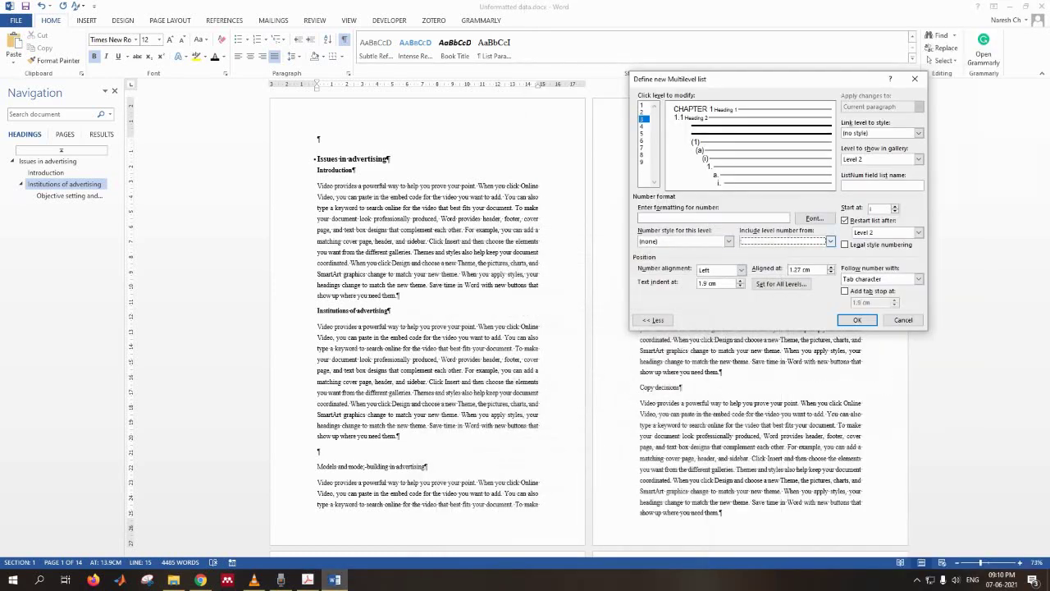
Build the level 3 number format from the level 1 and level 2 numbers and a 1, 2, 3 style number, separated by periods.
click(831, 241)
click(783, 251)
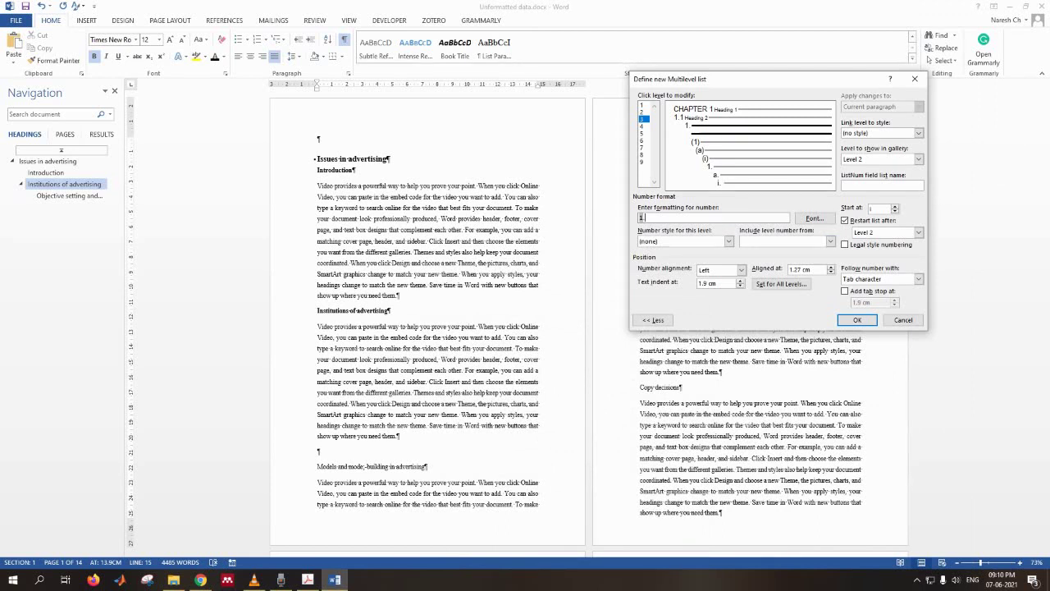
click(831, 241)
click(784, 261)
click(728, 241)
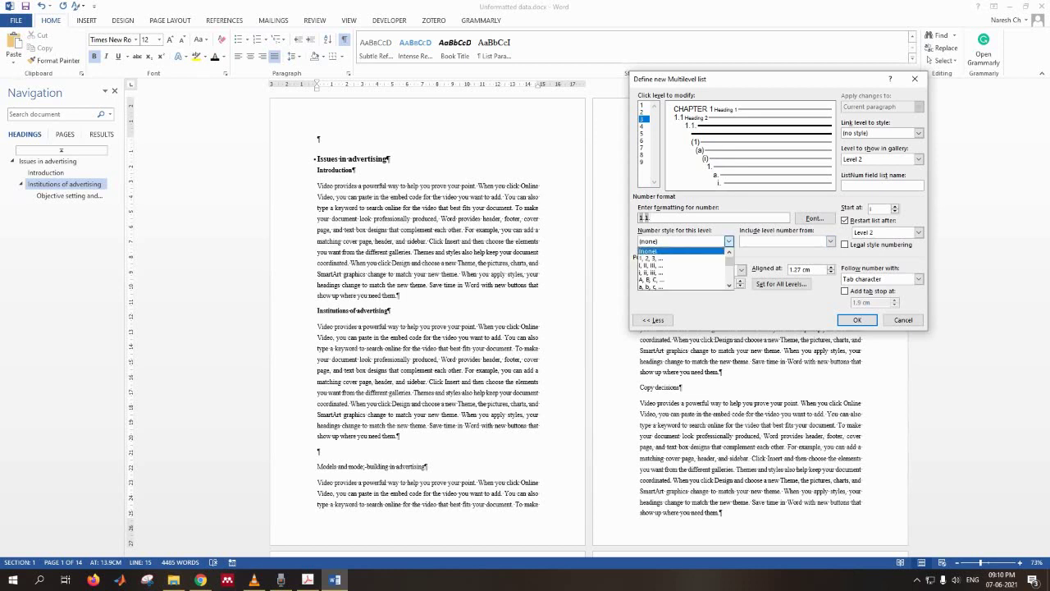
click(681, 250)
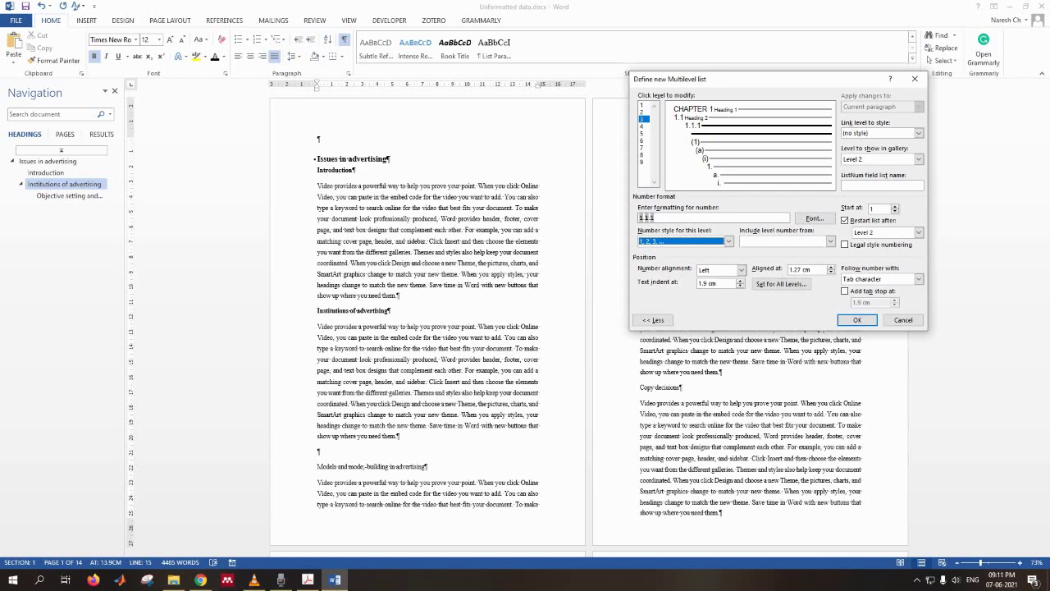
click(307, 579)
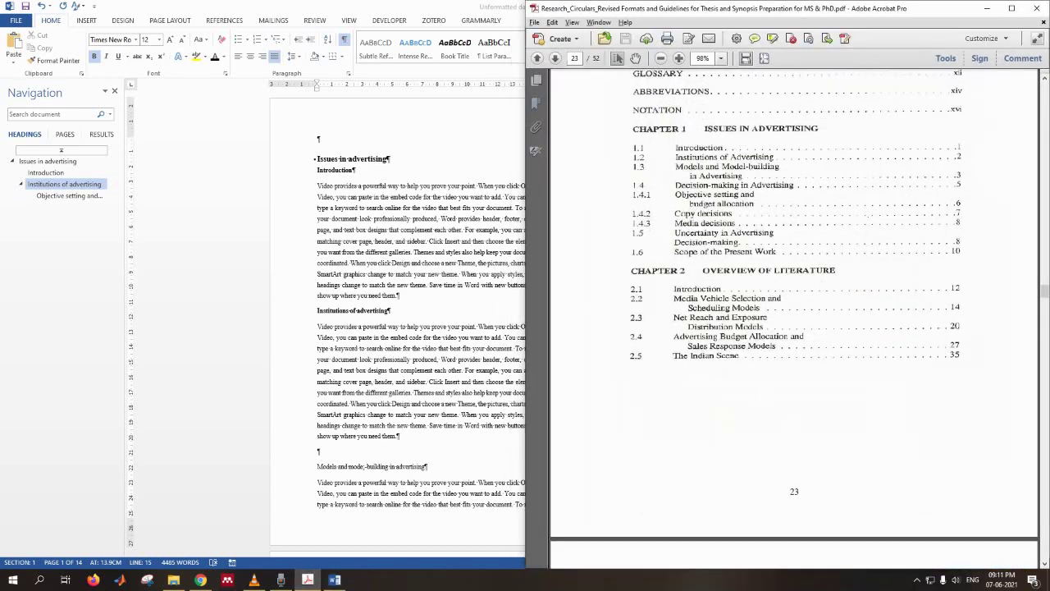
click(987, 8)
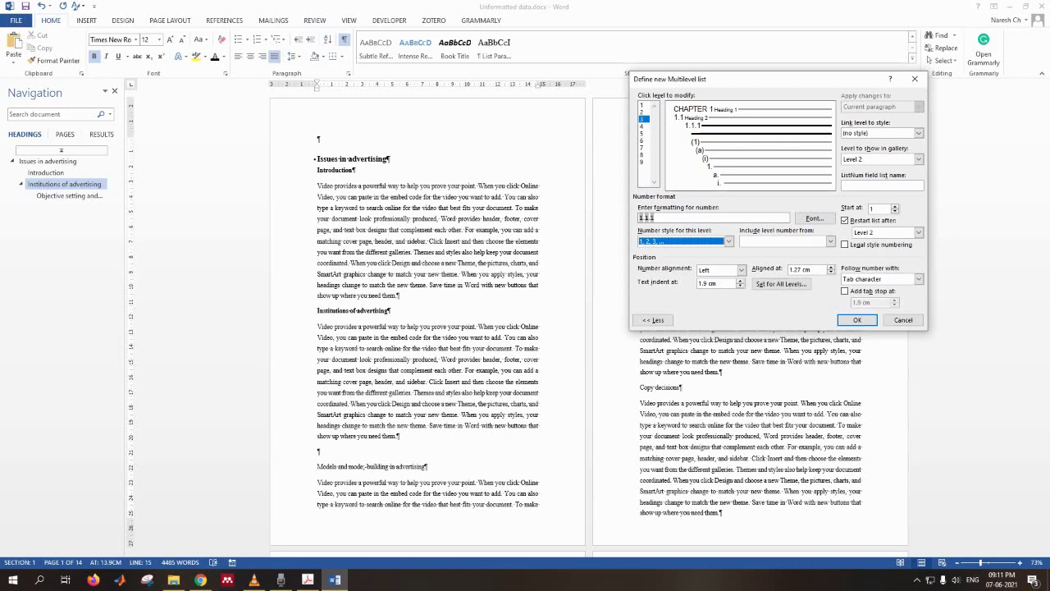
Set the number alignment position and the text indent of level 3 to 0 cm.
double_click(795, 270)
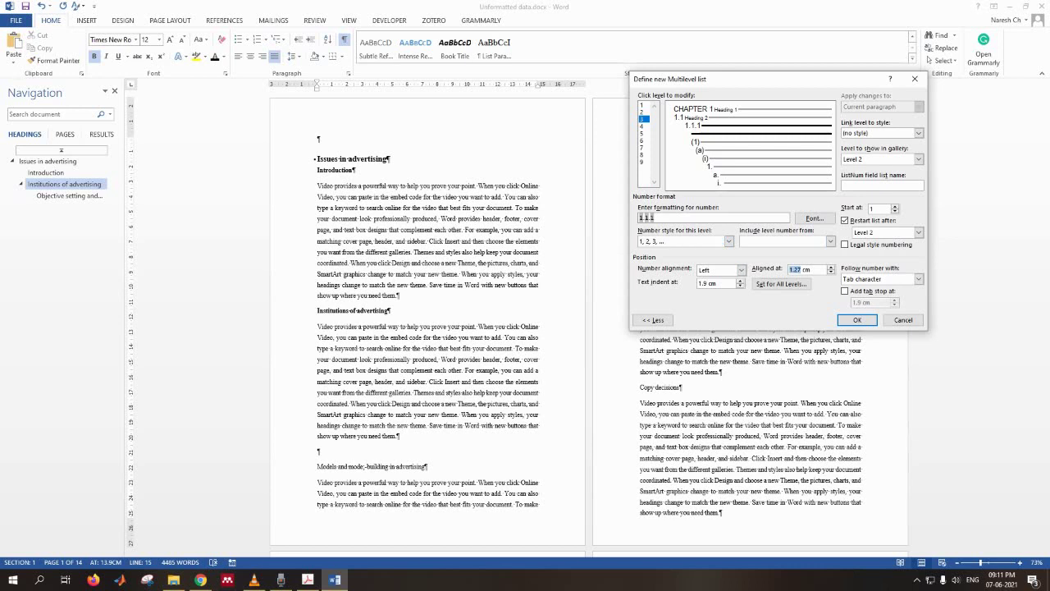
text(0)
double_click(704, 283)
text(0)
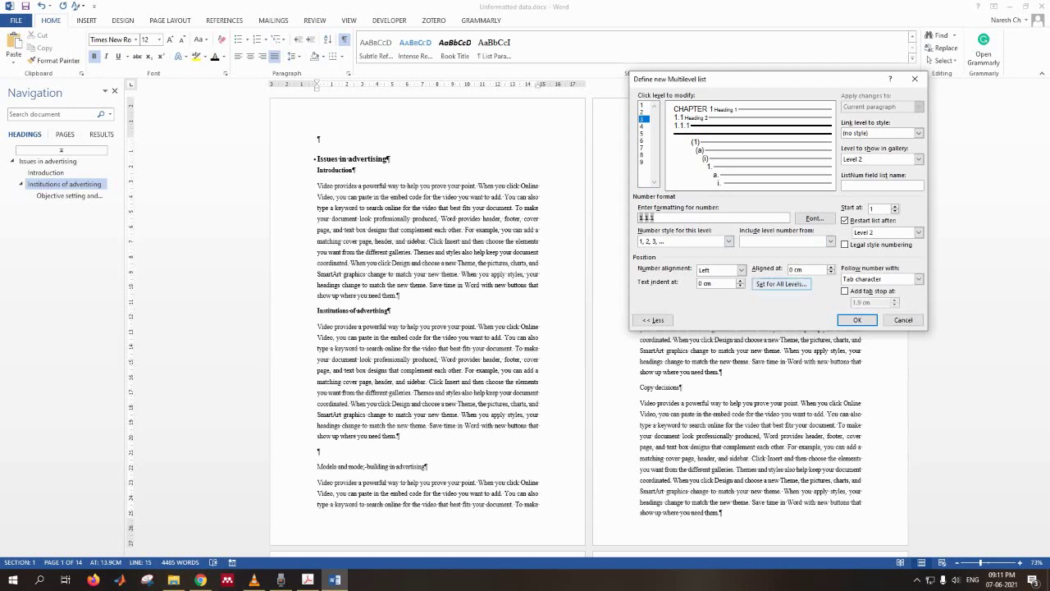
Link level 3 to the Heading 3 style and set its level to show in gallery to Level 3.
click(918, 133)
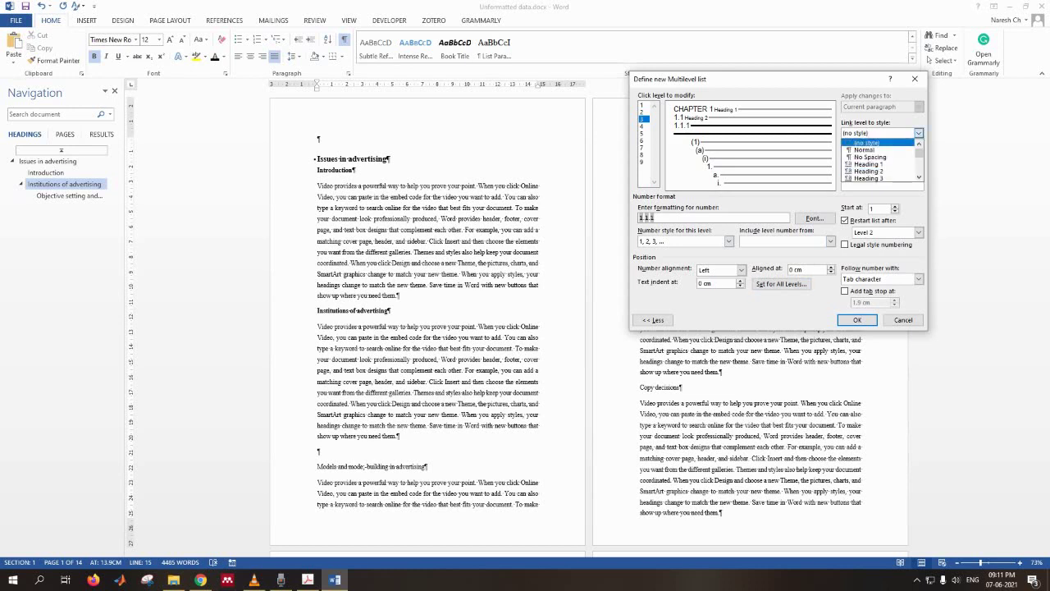
click(877, 178)
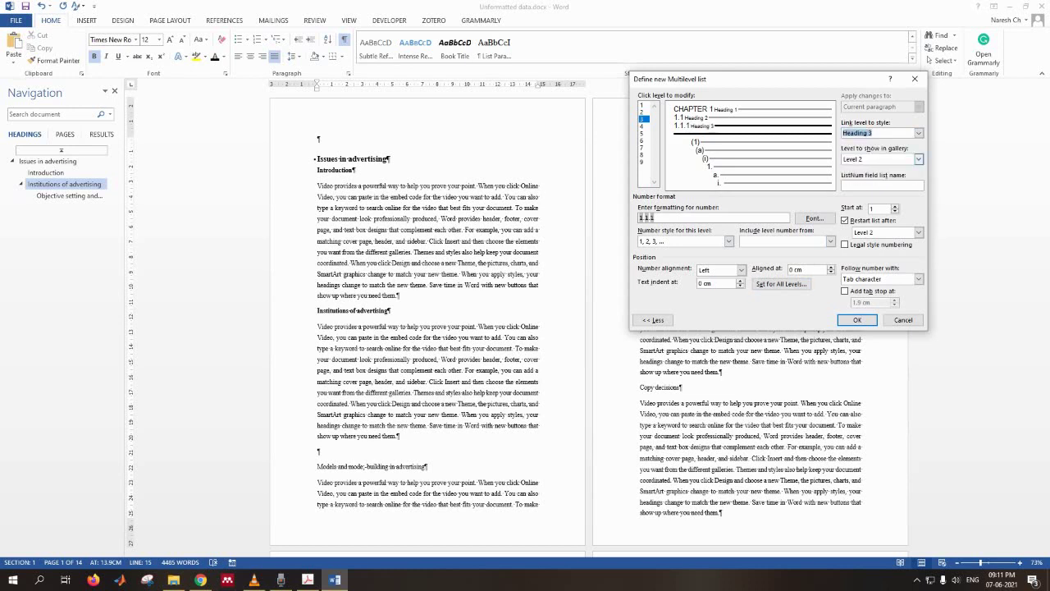
click(918, 159)
click(874, 190)
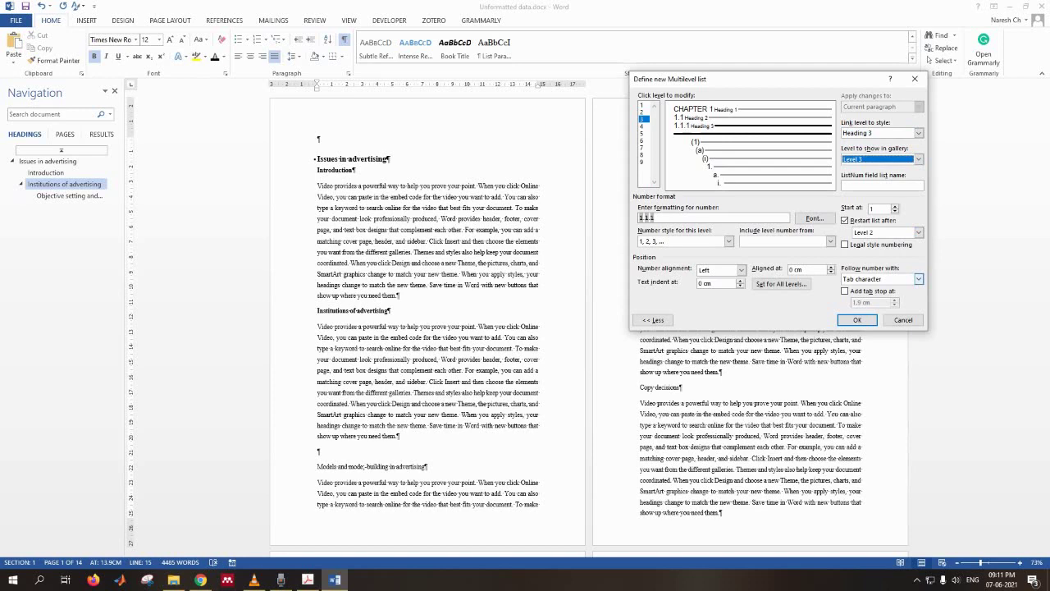
Choose level 4, check the sample contents numbering in the PDF and clear the level's existing number format.
click(644, 126)
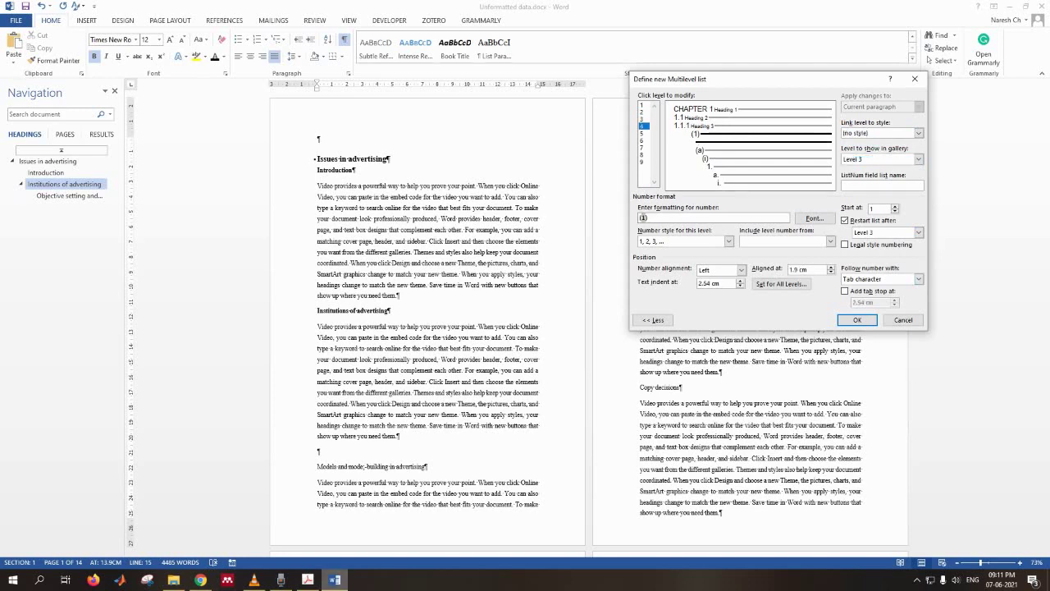
click(307, 579)
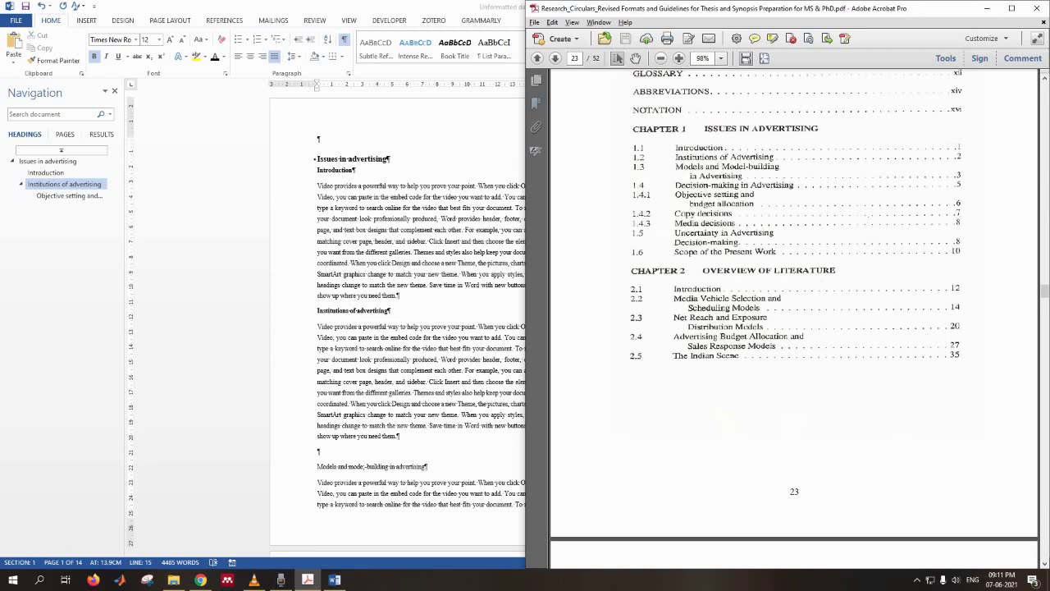
click(988, 9)
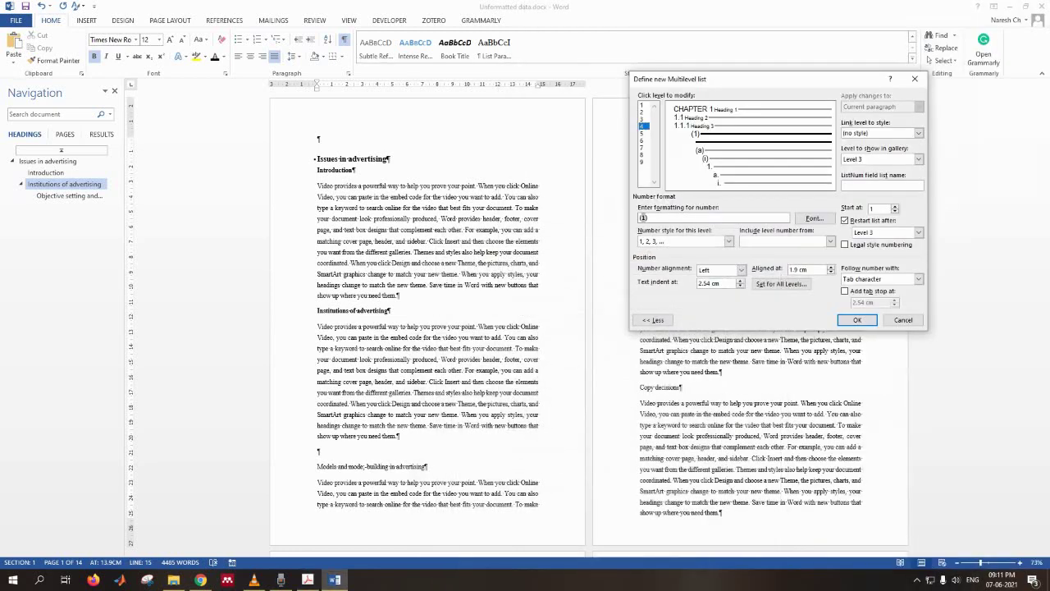
key(shift+Home)
key(Delete)
Insert the level 1, level 2 and level 3 numbers into the level 4 number format, each followed by a period.
click(831, 241)
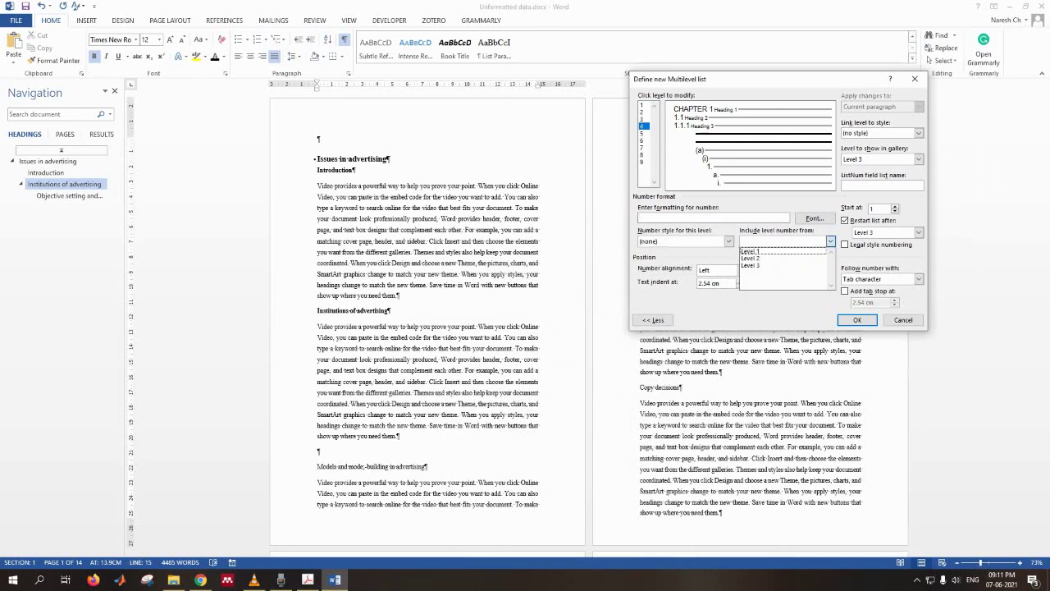
key(Return)
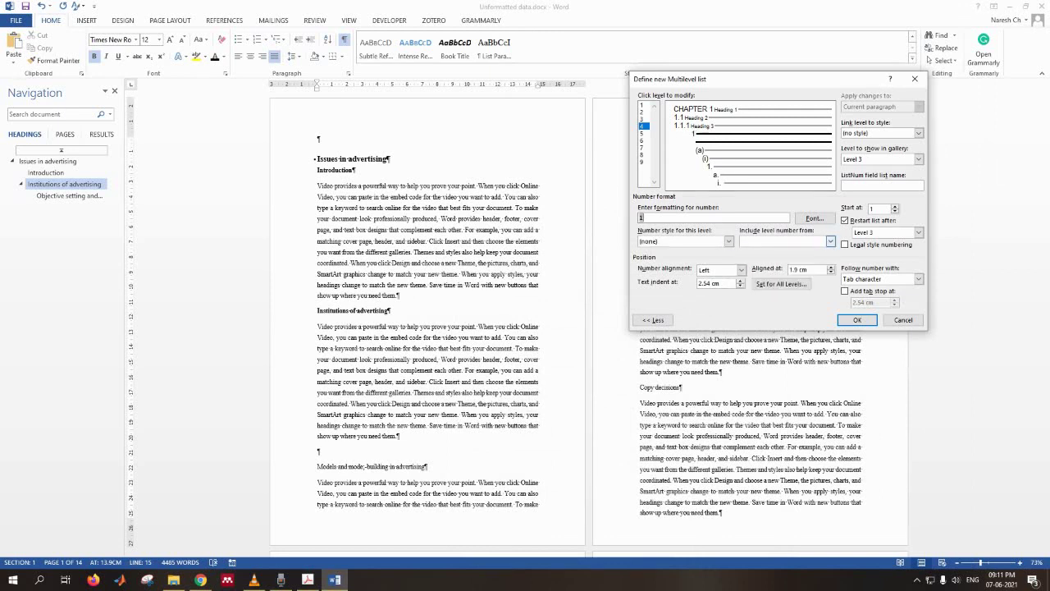
key(alt+Down)
key(Down)
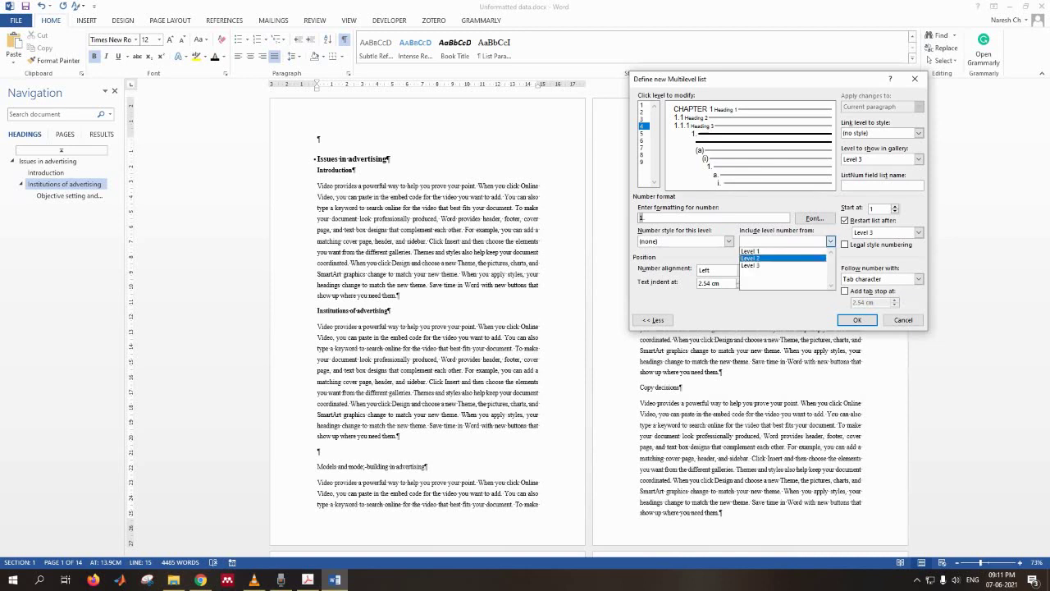
key(Return)
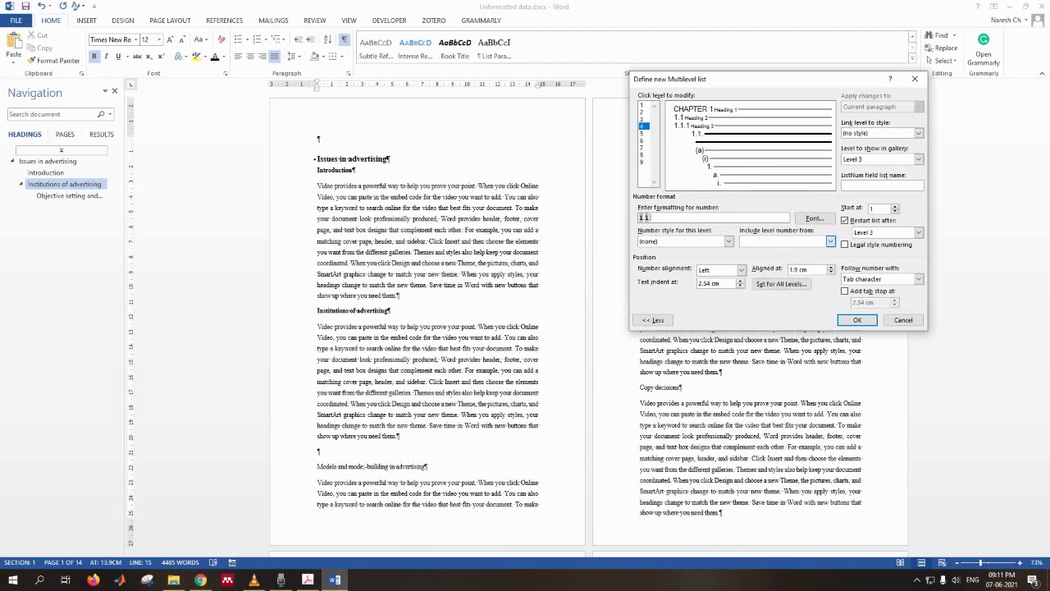
key(alt+Down)
key(Down)
key(Down)
key(Return)
Complete the level 4 number format with a number in the 1, 2, 3 style.
key(shift+Tab)
key(alt+Down)
key(Down)
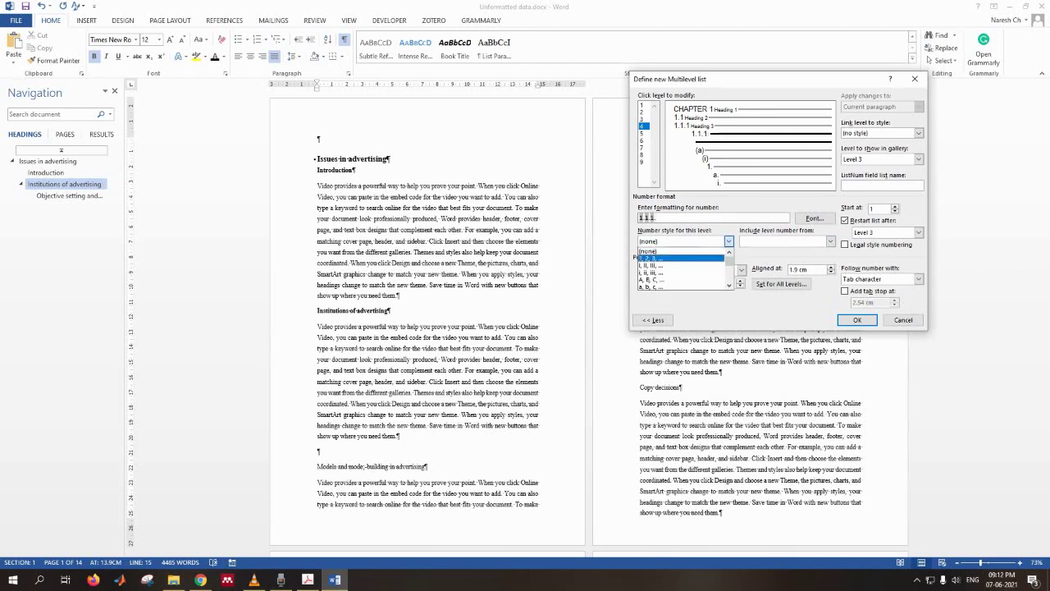
key(Return)
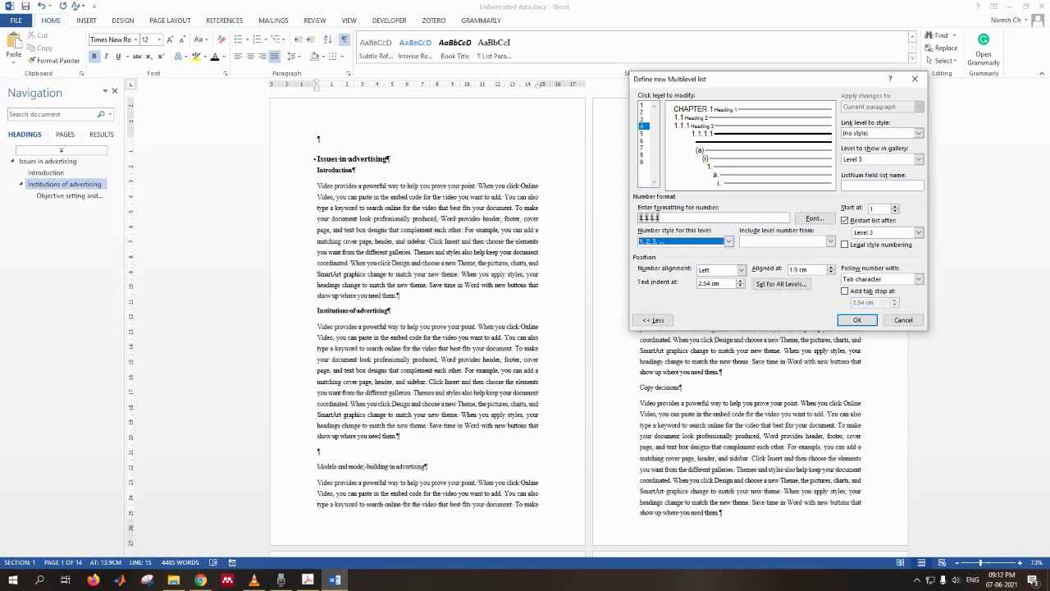
Link level 4 to the Heading 4 style and set its level to show in gallery to Level 4.
click(919, 133)
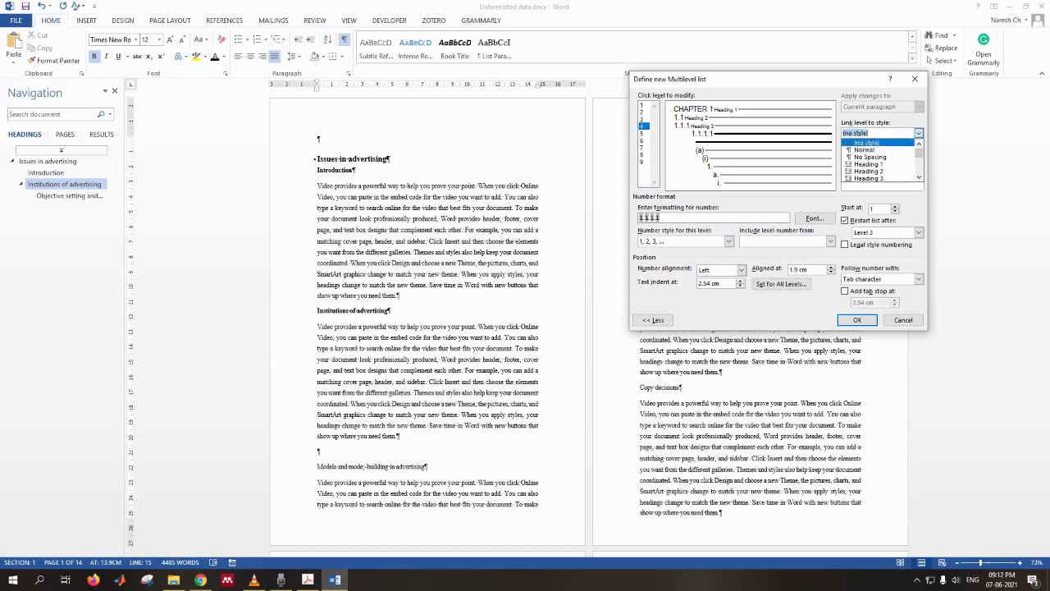
click(909, 163)
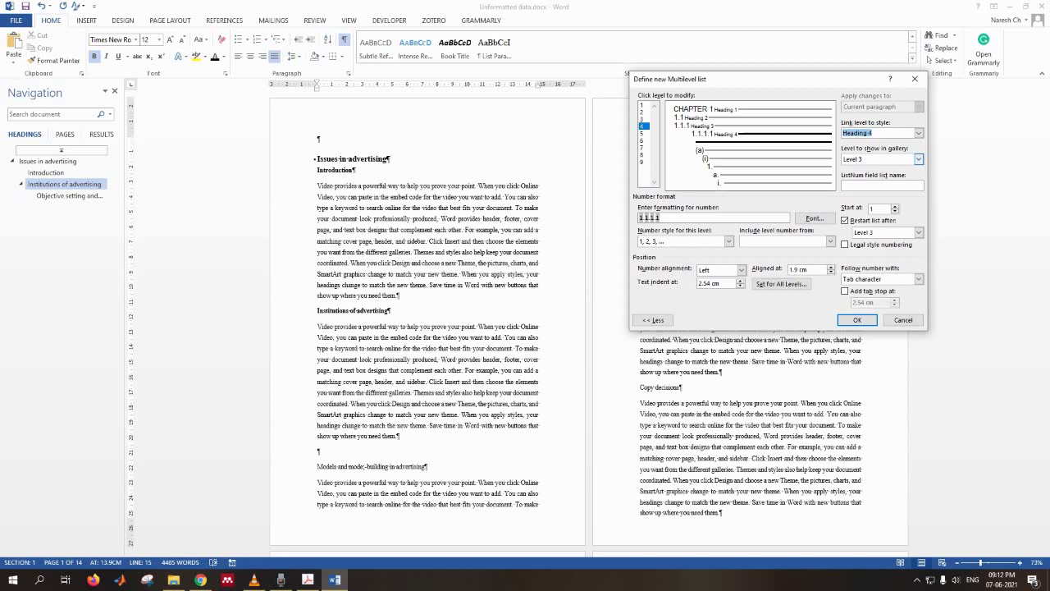
click(919, 158)
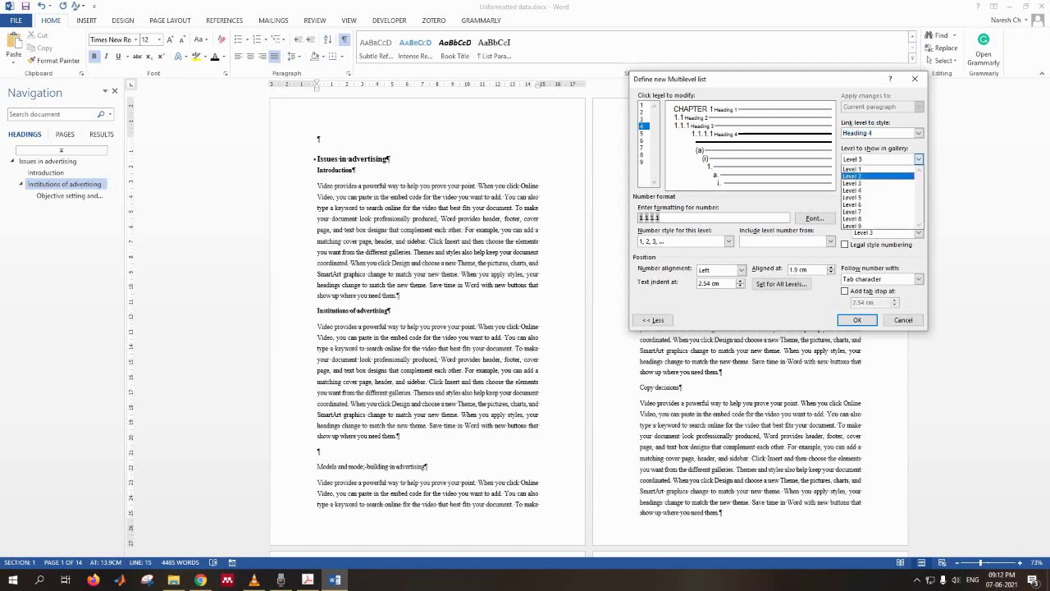
click(877, 189)
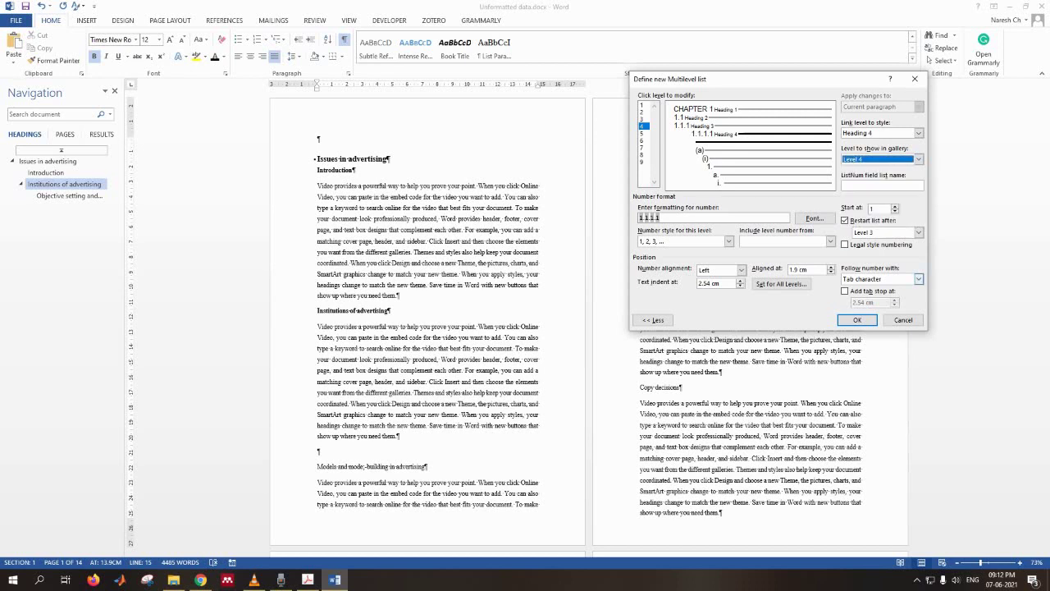
Set level 4's alignment position and text indent to 0 cm and apply the multilevel list definition to the document.
double_click(793, 269)
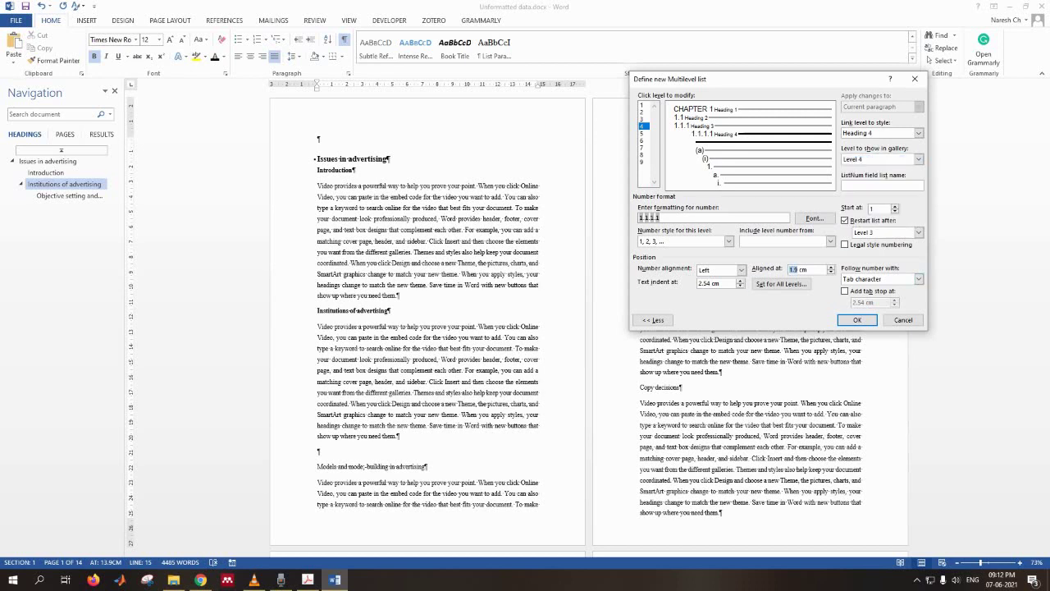
text(0)
double_click(704, 283)
text(0)
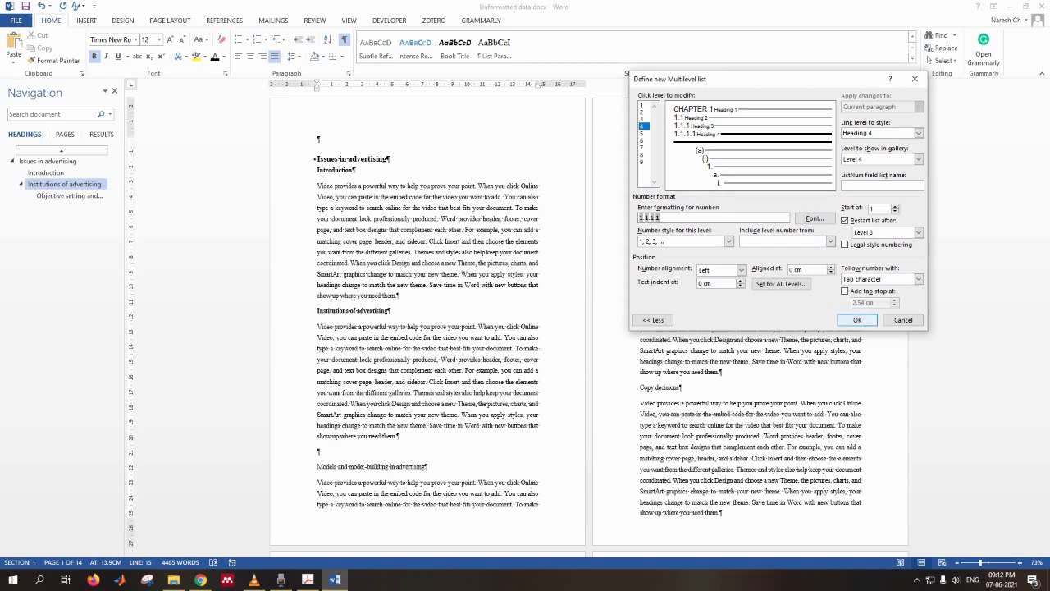
click(857, 320)
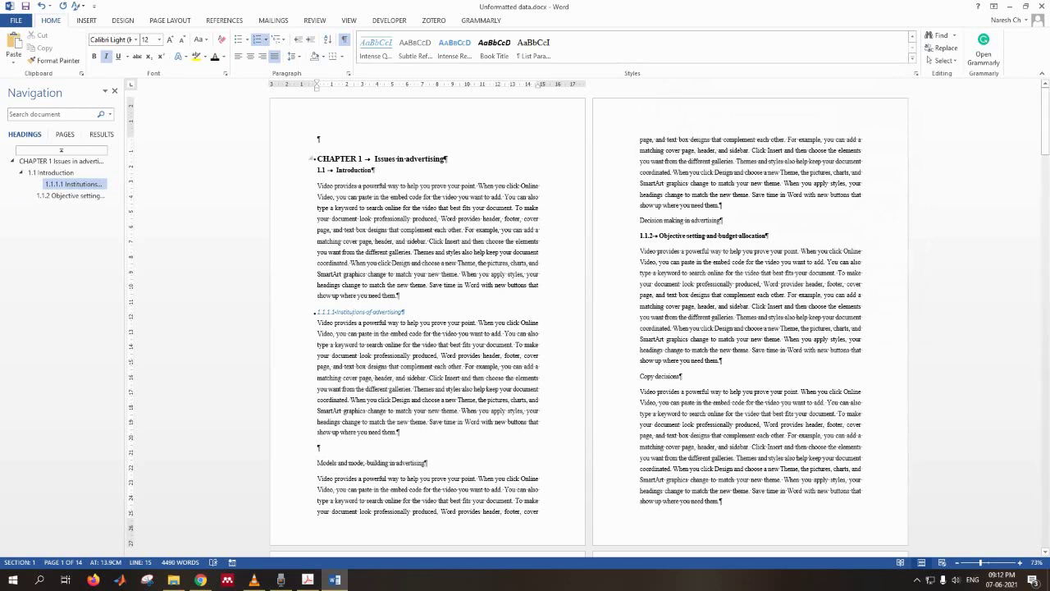
Hide the formatting marks to view the numbered chapter headings without them, and show the marks again.
click(62, 160)
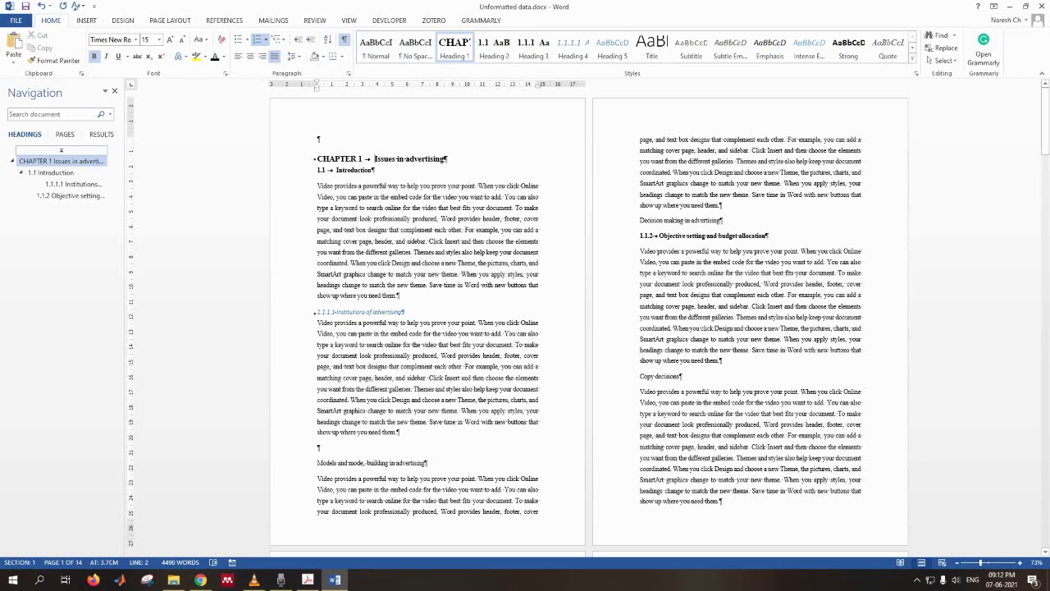
key(ctrl+shift+8)
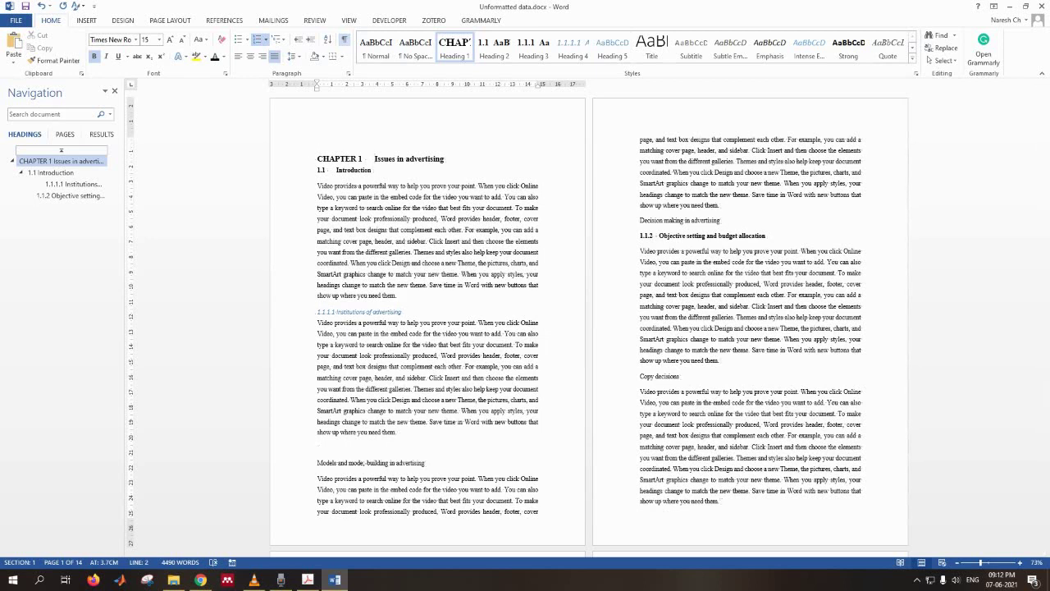
key(ctrl+shift+8)
click(372, 170)
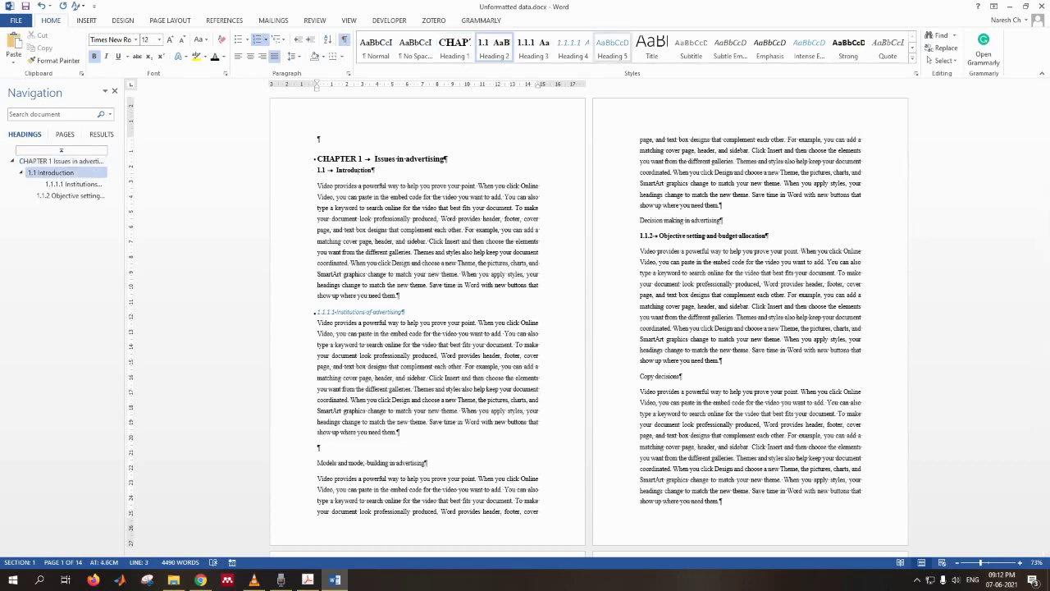
Place the thesis document side by side with the thesis guidelines PDF showing the sample table of contents.
key(super+Left)
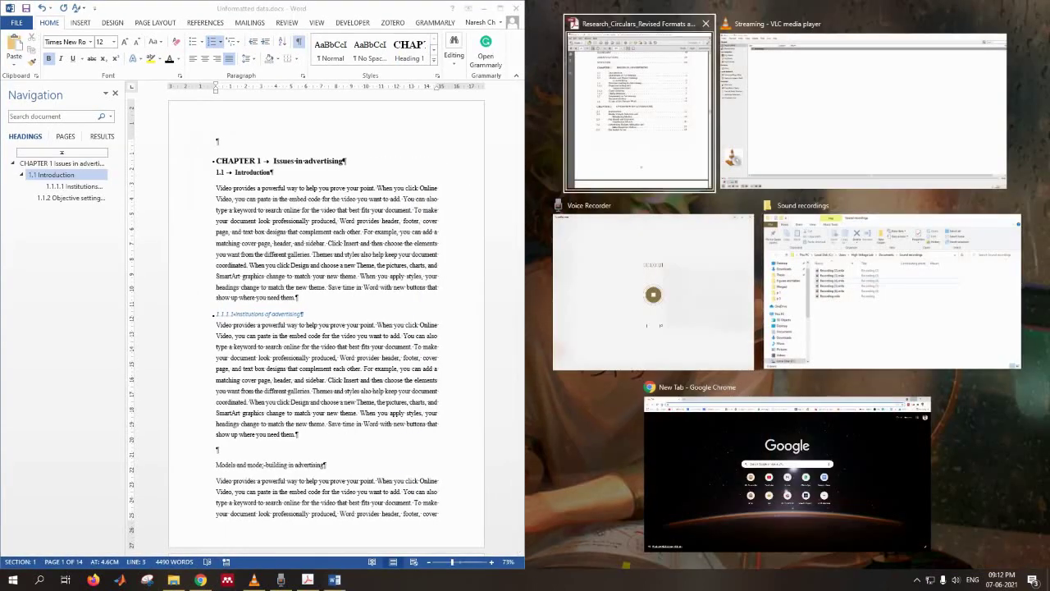
key(Return)
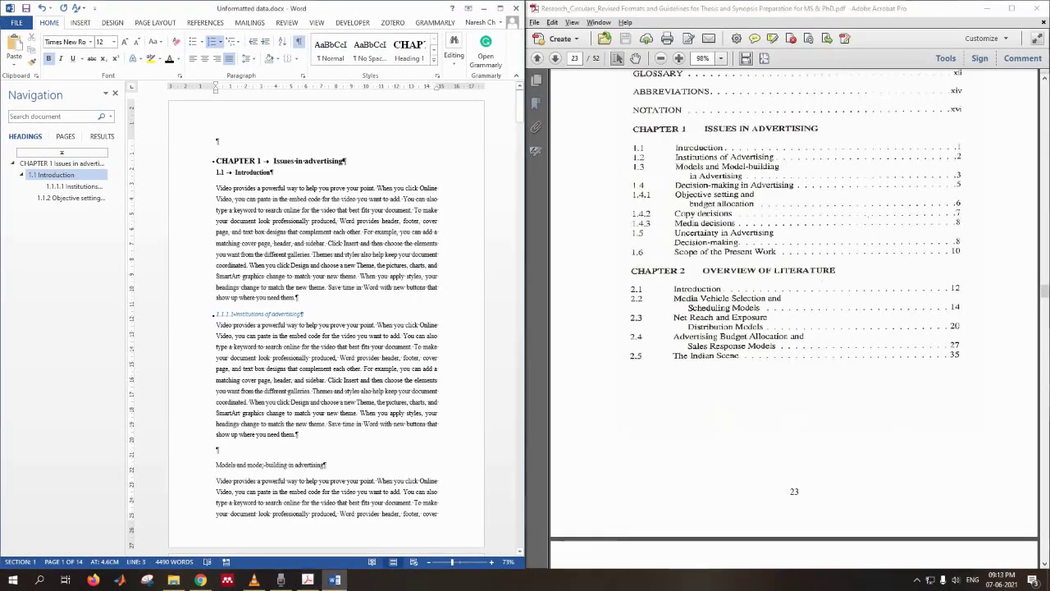
scroll(327, 320, up, 2)
scroll(236, 115, down, 1)
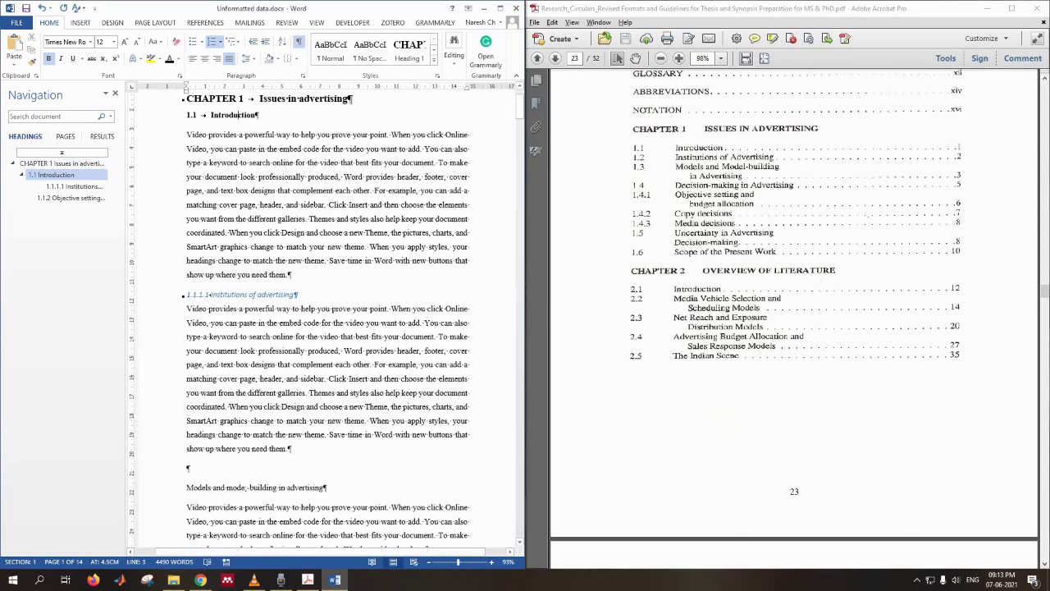
Apply Heading 2 to "Institutions of advertising", "Models and mode;-building in advertising" and "Decision making in advertising".
click(210, 294)
scroll(210, 283, down, 1)
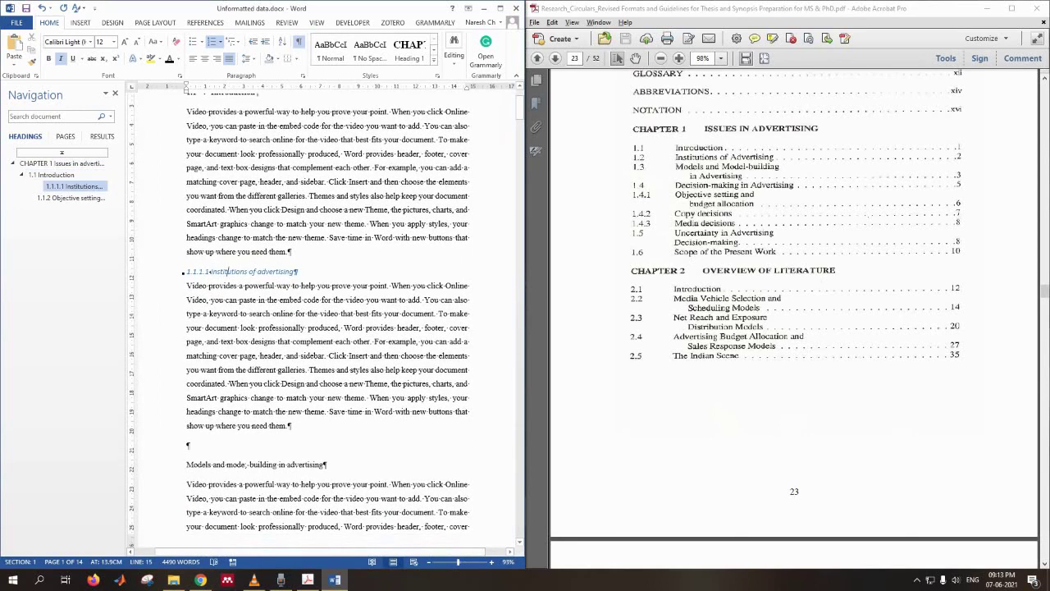
click(331, 50)
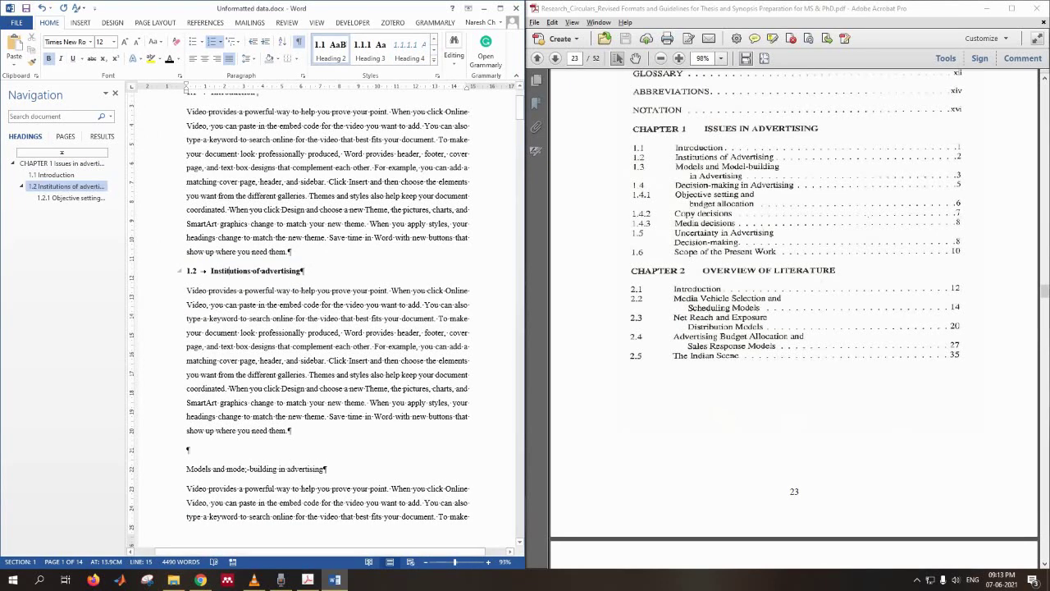
scroll(322, 320, down, 3)
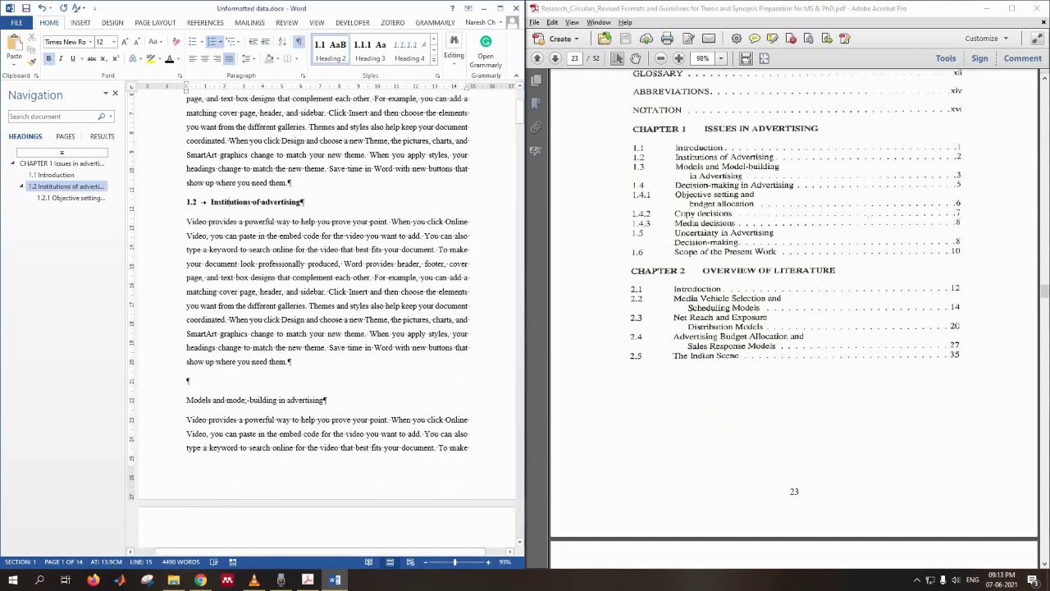
click(220, 400)
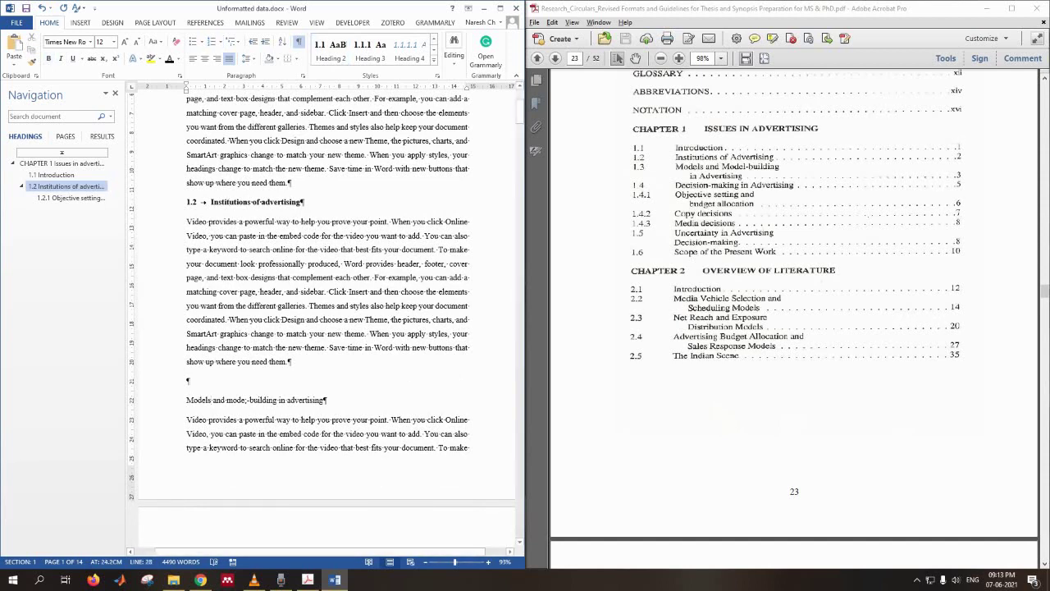
click(331, 50)
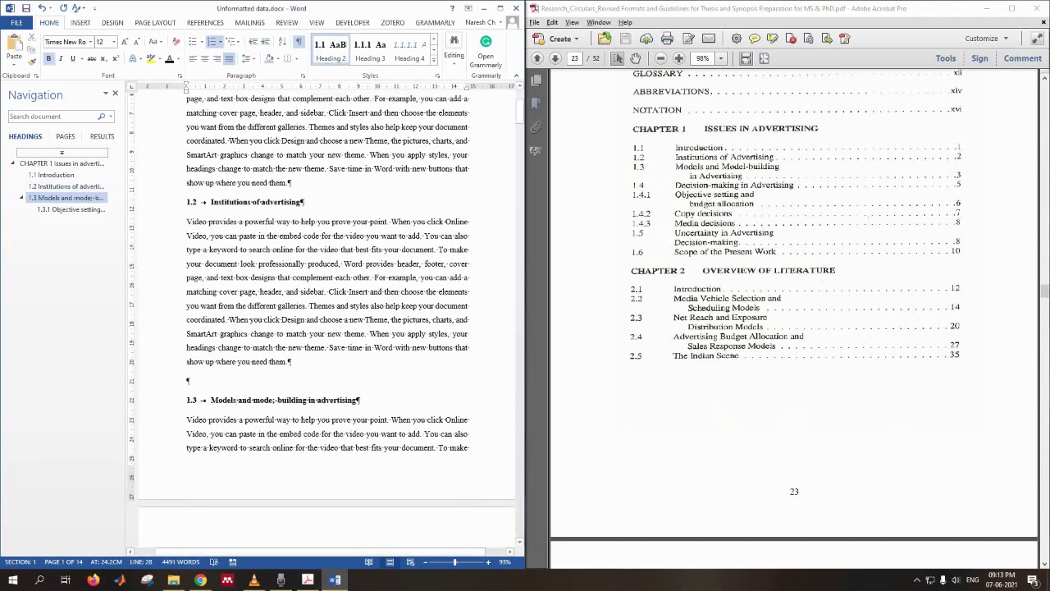
scroll(328, 320, down, 8)
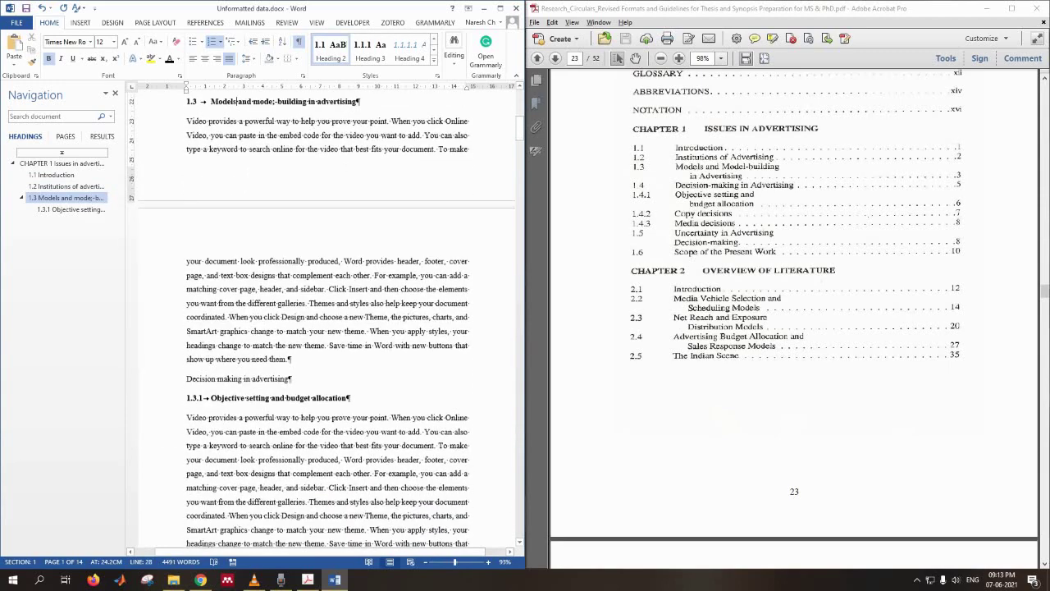
click(237, 332)
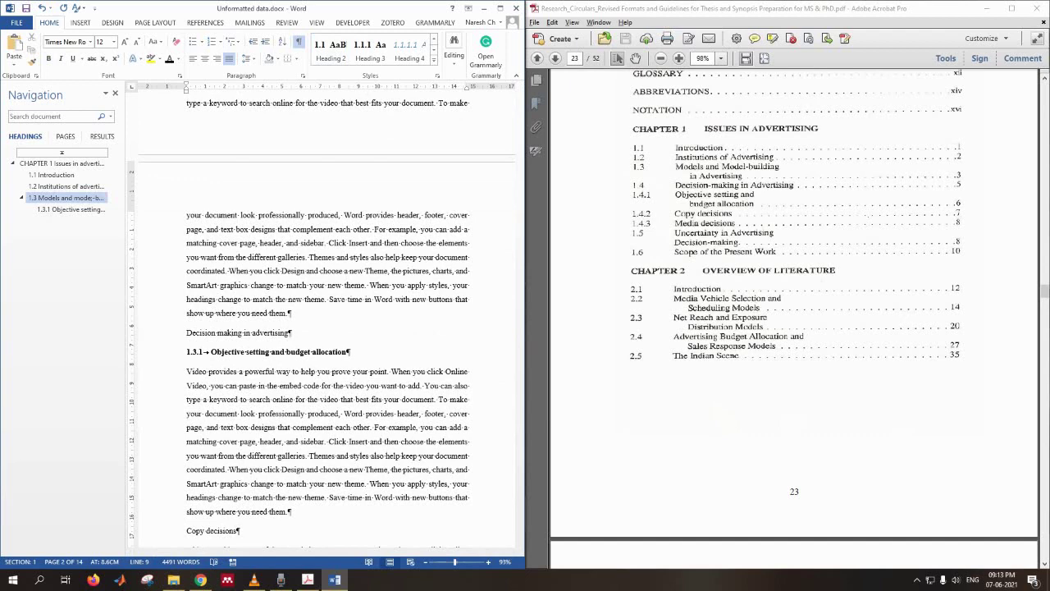
click(331, 50)
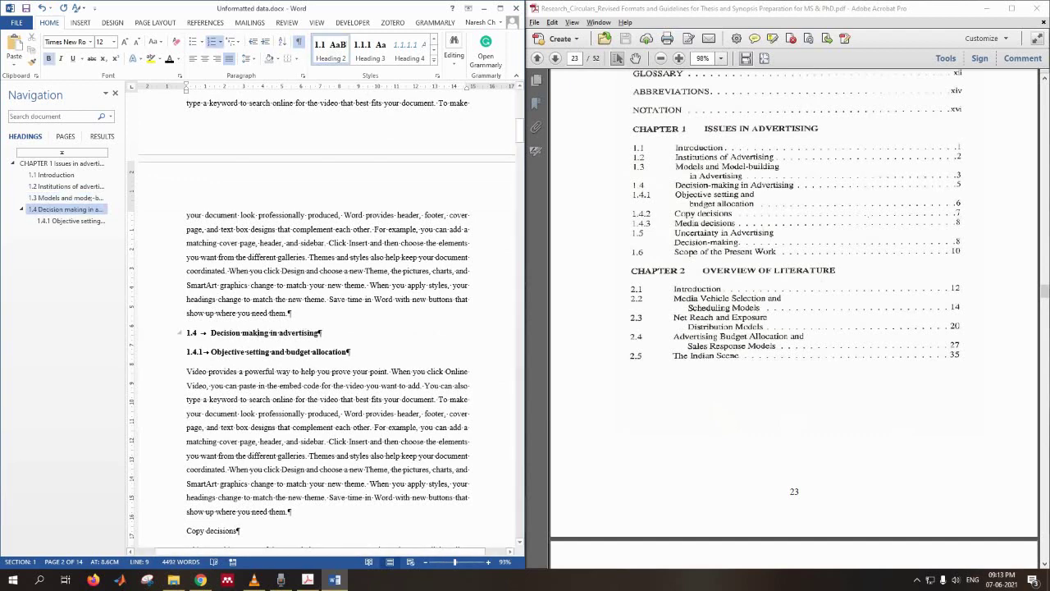
Apply Heading 3 to the "Copy decisions" and "Media decisions" lines under "Decision making in advertising".
click(69, 221)
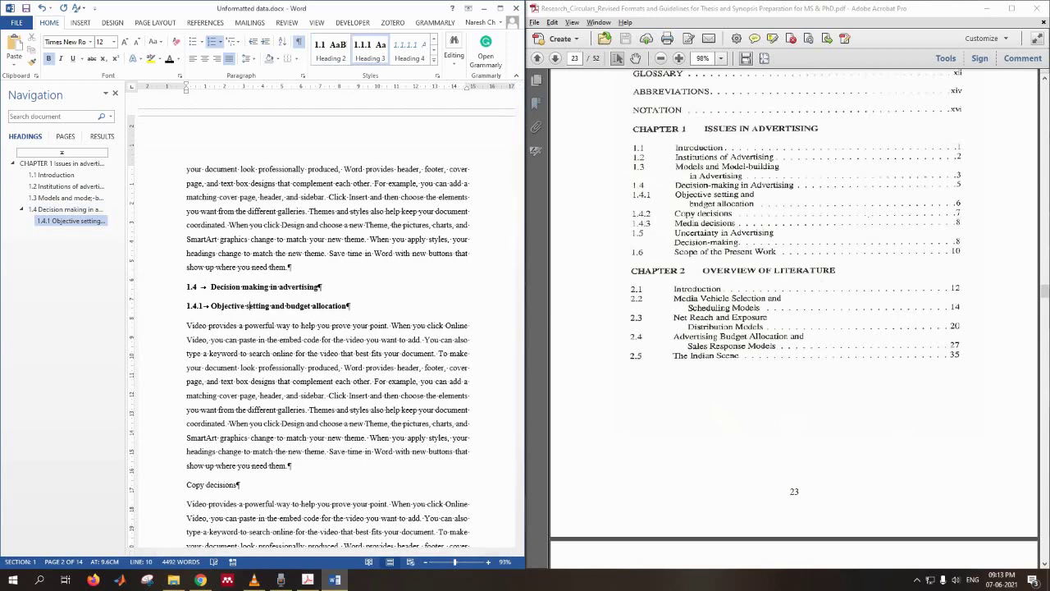
scroll(247, 236, down, 2)
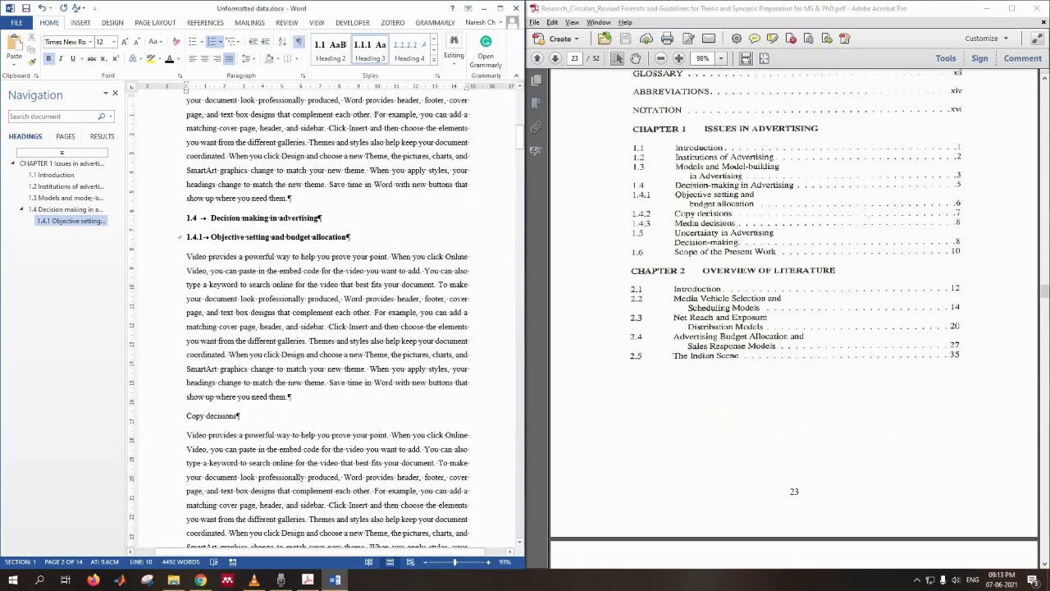
click(213, 416)
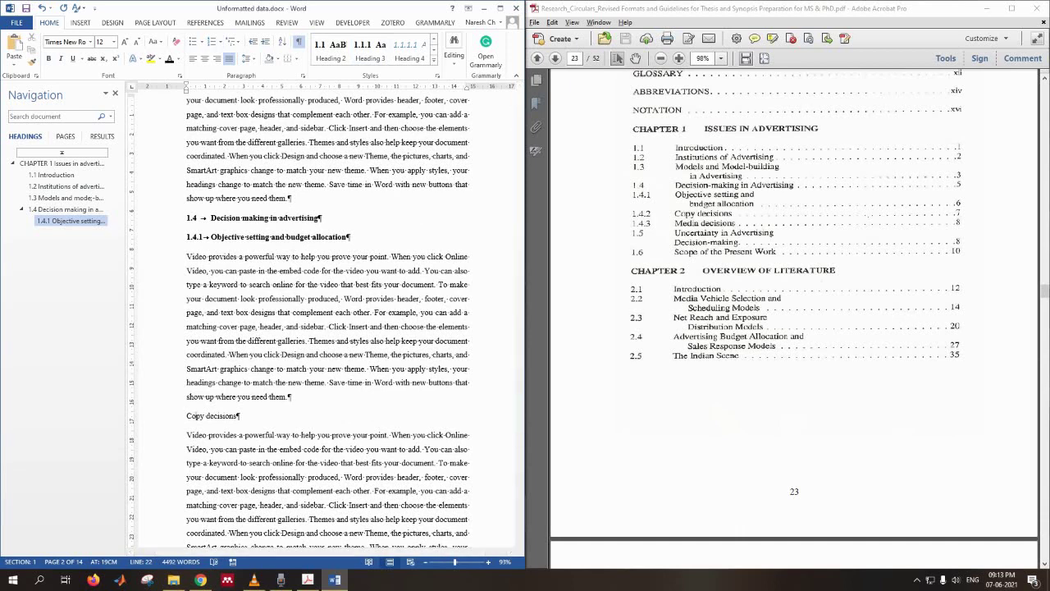
click(369, 49)
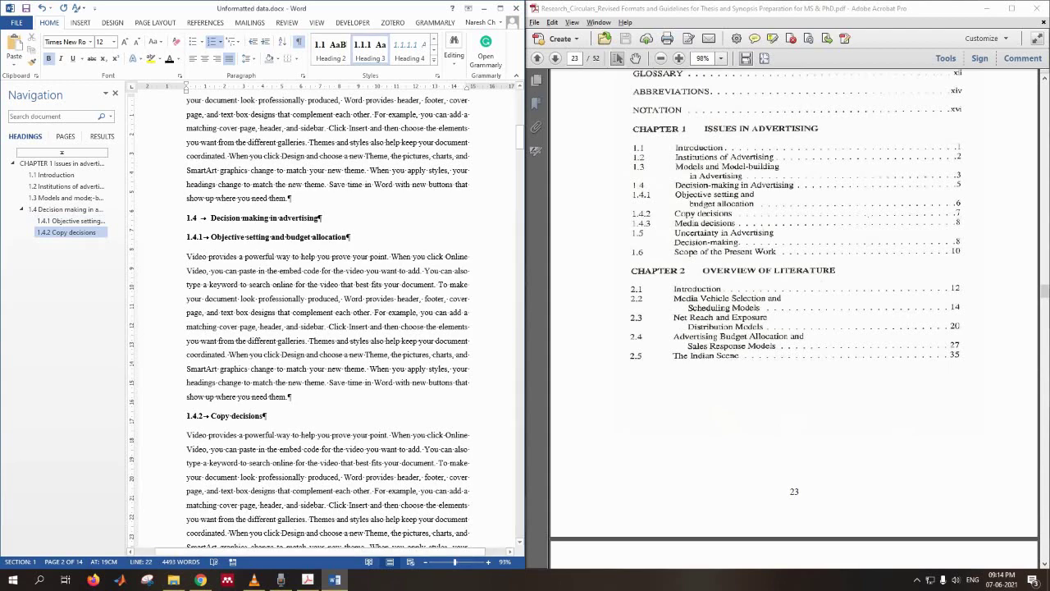
scroll(327, 310, down, 8)
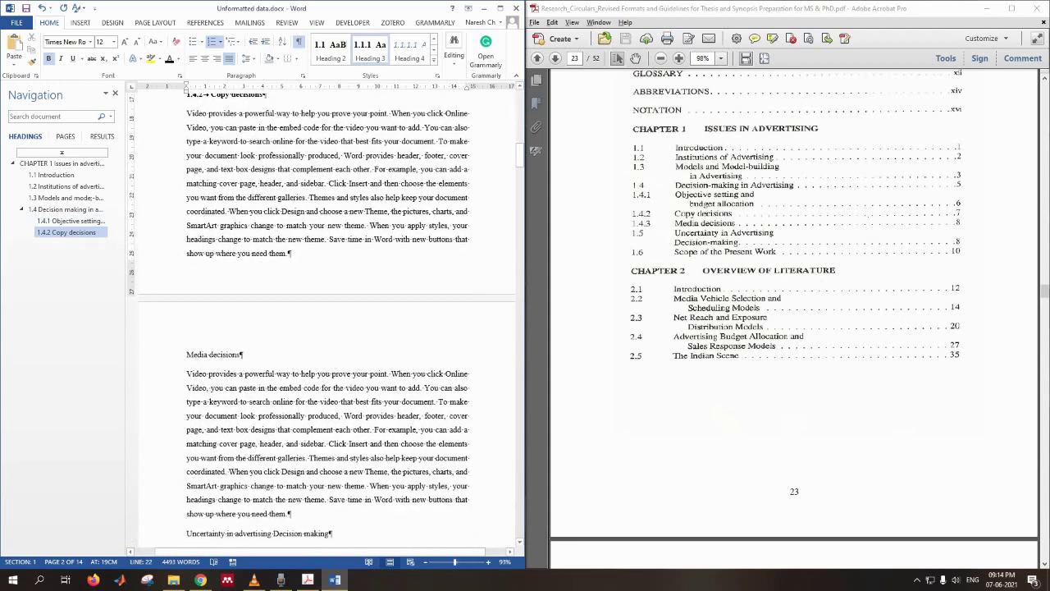
click(199, 355)
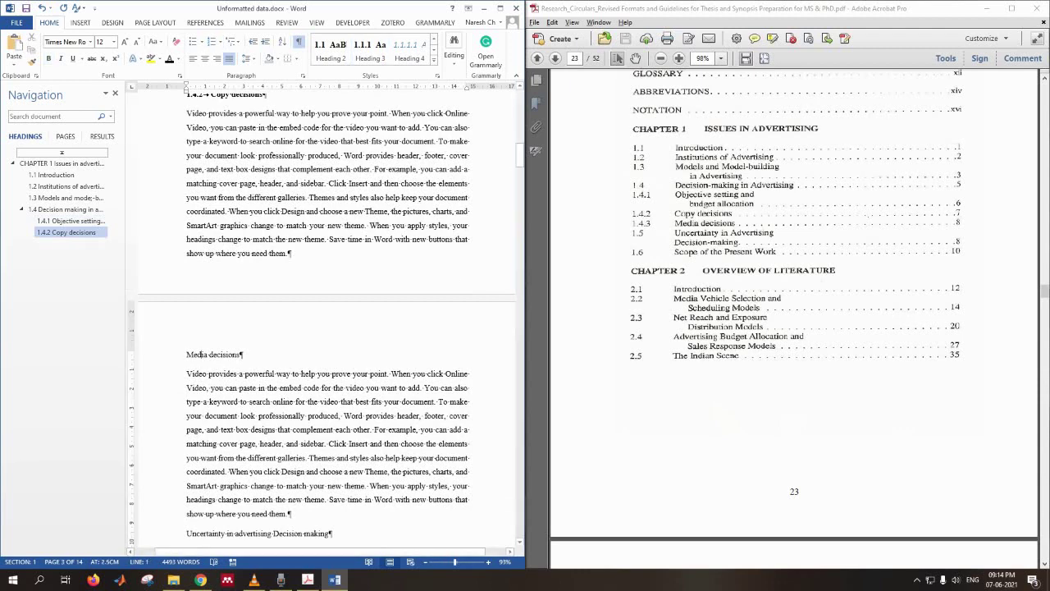
key(ctrl+alt+3)
Apply Heading 2 to the "Uncertainty in advertising Decision making" and "Scope of the present work" lines.
scroll(326, 320, down, 2)
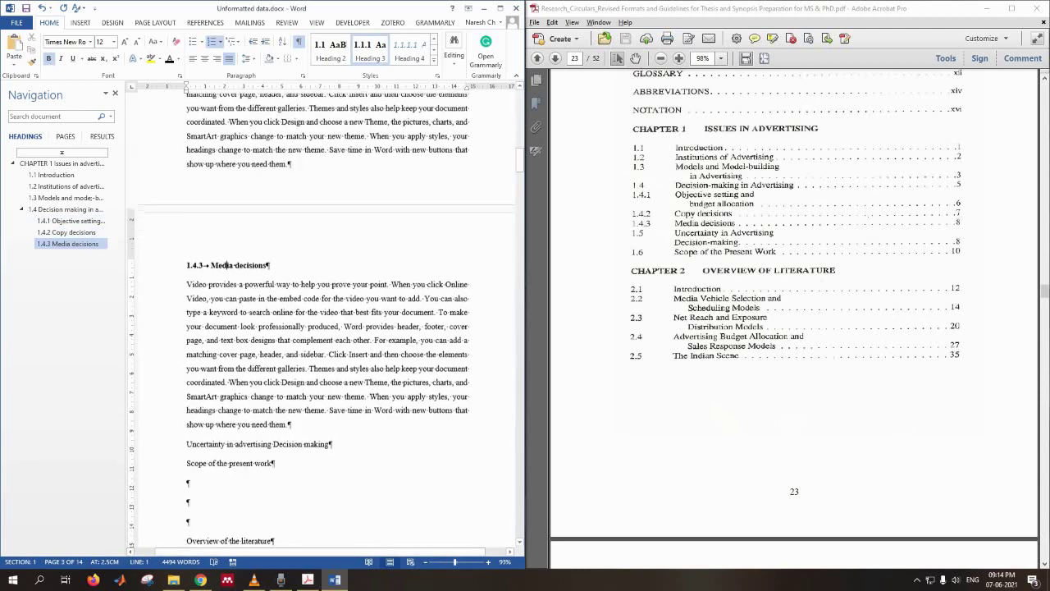
click(246, 441)
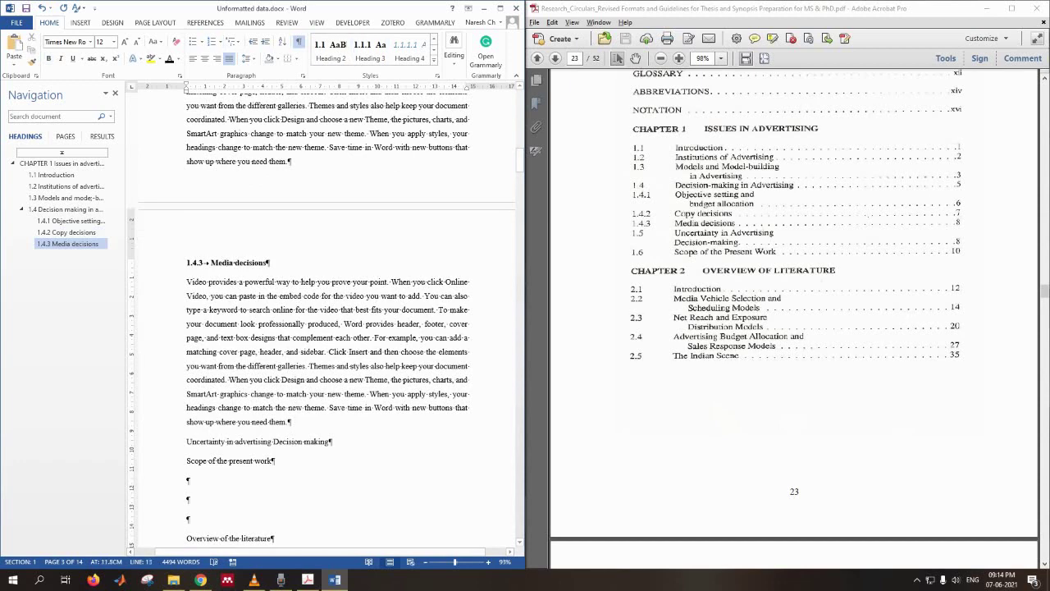
key(ctrl+alt+2)
scroll(328, 328, down, 3)
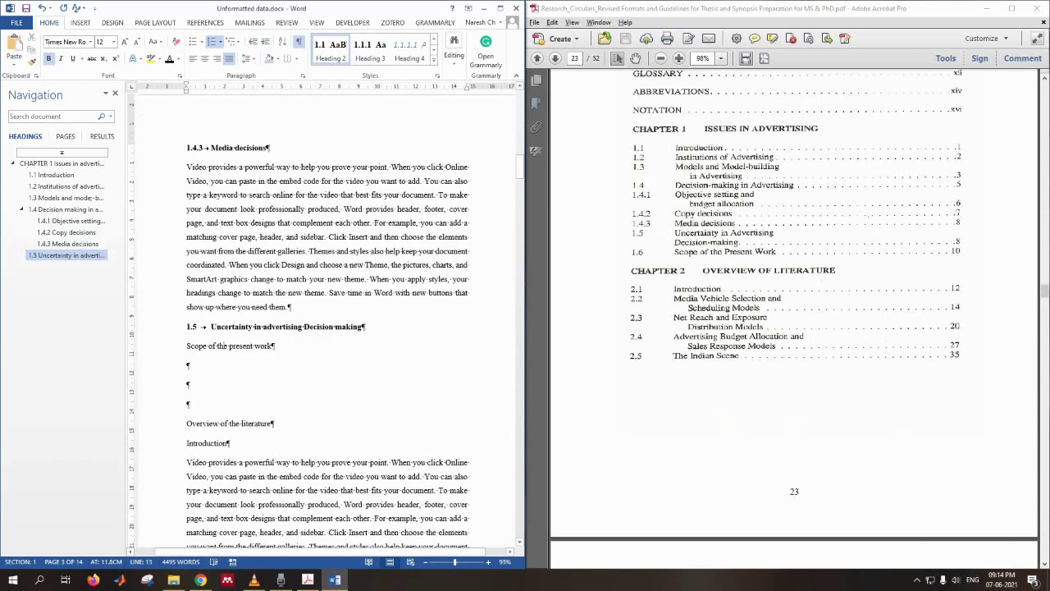
click(224, 345)
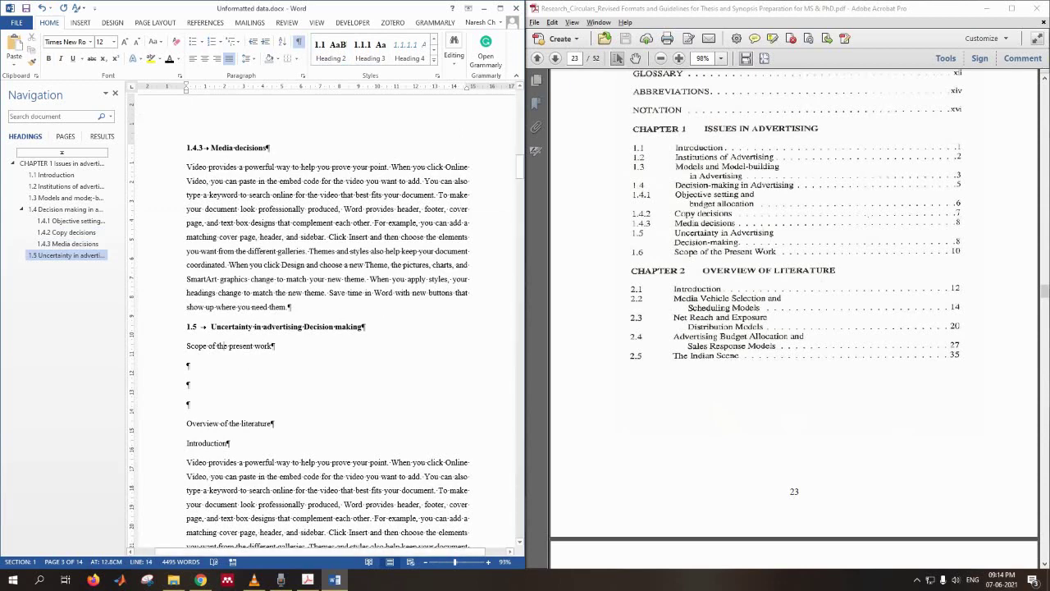
key(ctrl+alt+2)
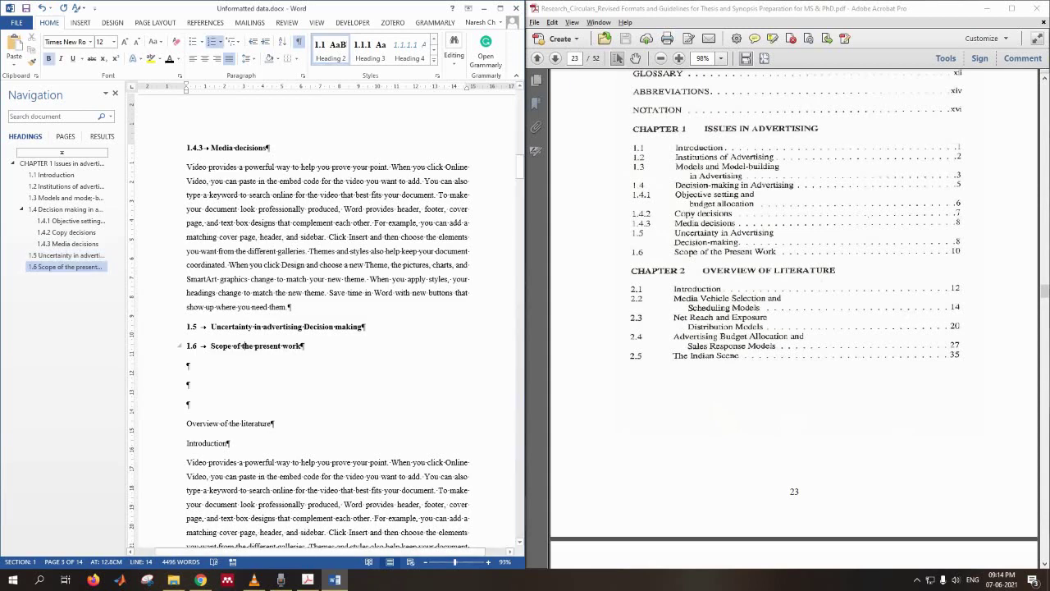
Insert a placeholder paragraph below the "Scope of the present work" heading with the formula =rand(1,10).
key(Down)
scroll(327, 320, down, 2)
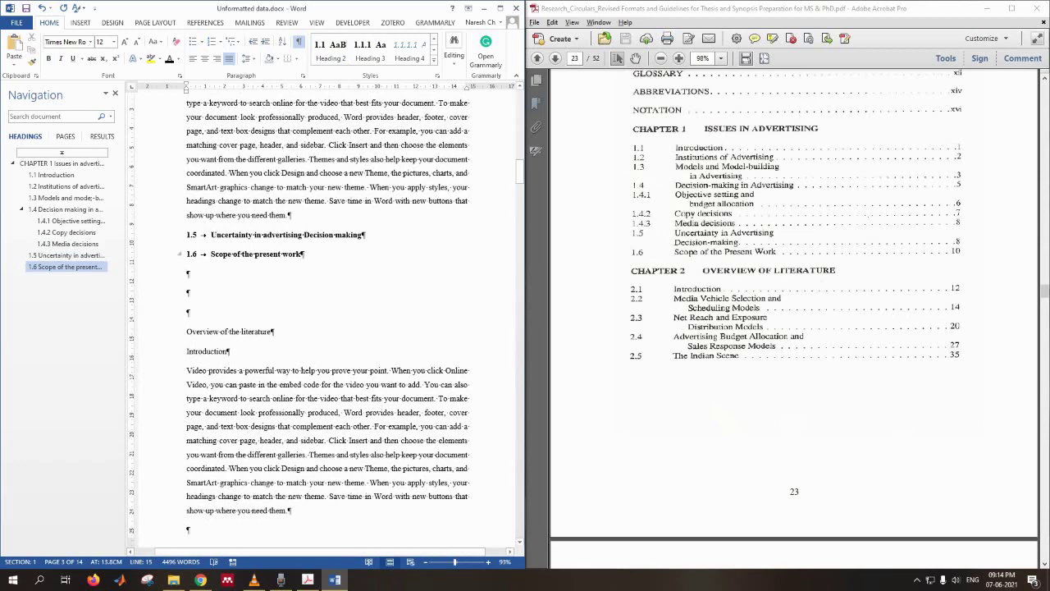
click(302, 254)
key(Return)
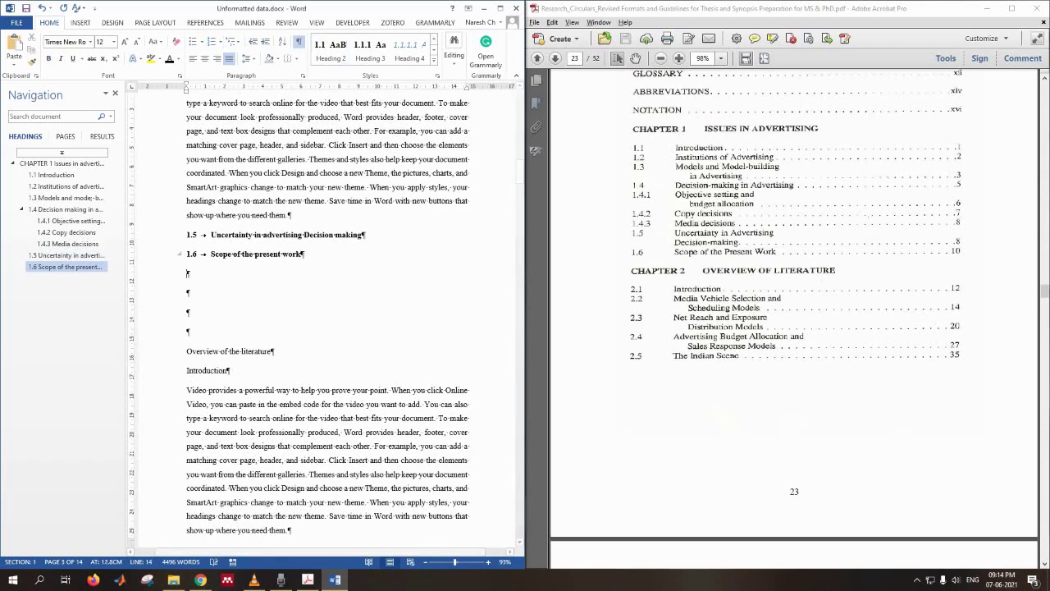
text(=rand())
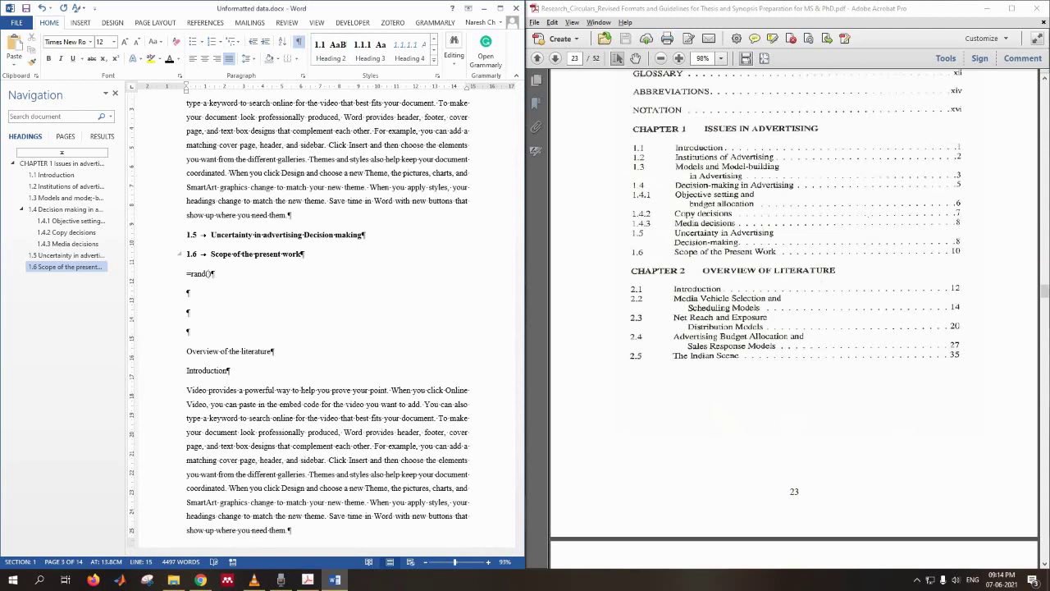
text(1,10)
key(Return)
Insert a Next Page section break in the empty lines before "Overview of the literature".
scroll(326, 318, down, 2)
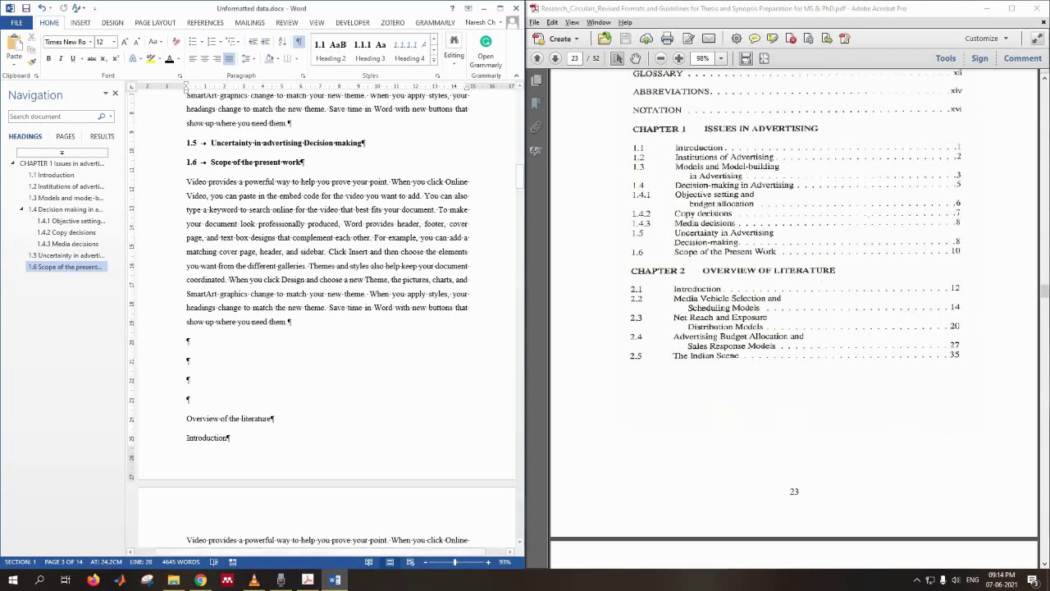
key(alt+p)
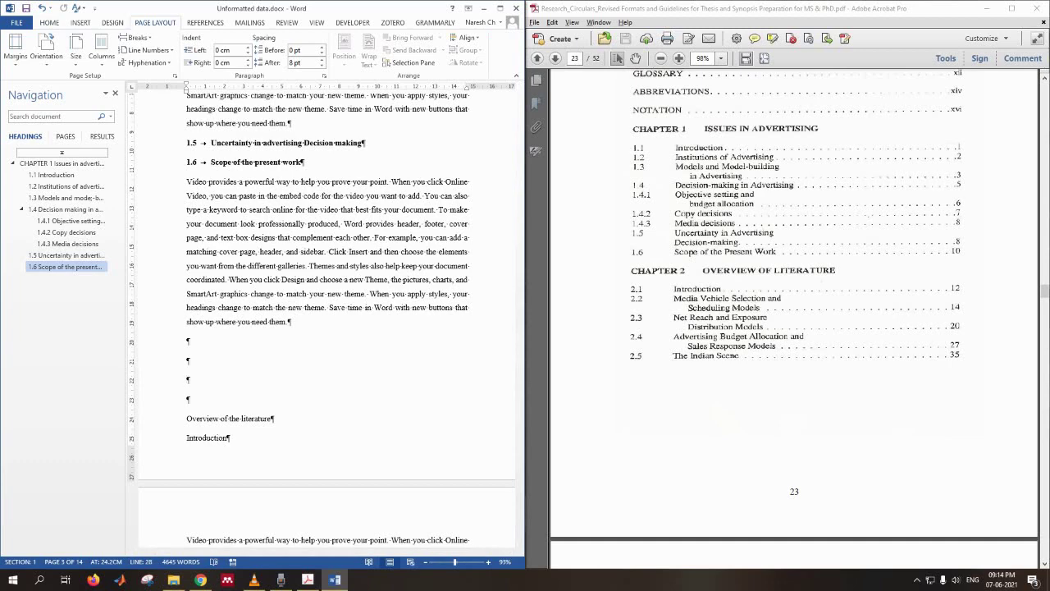
key(b)
key(Down)
key(Down)
key(Down)
key(Down)
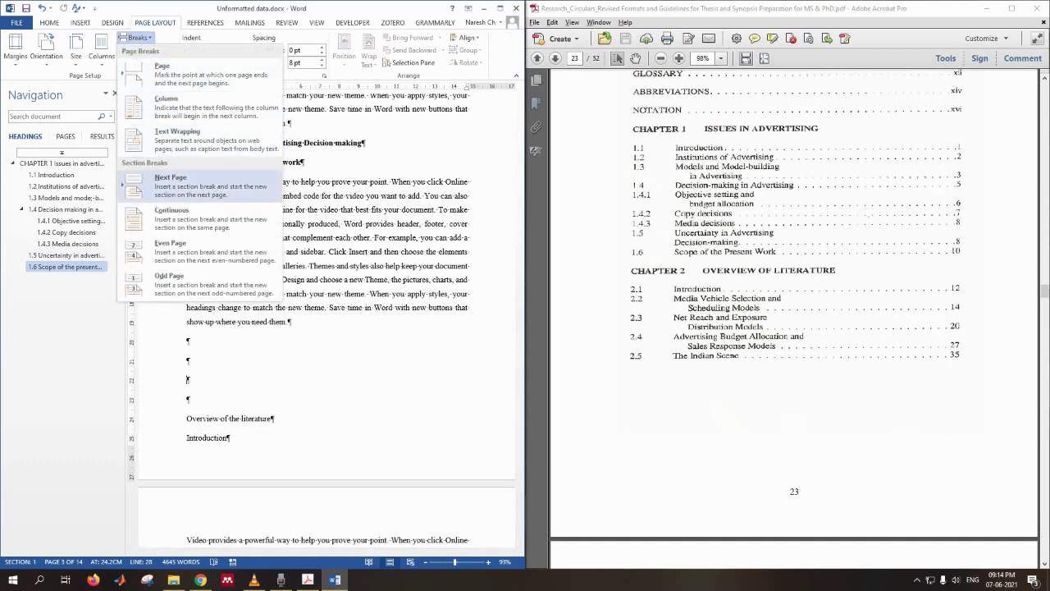
key(Return)
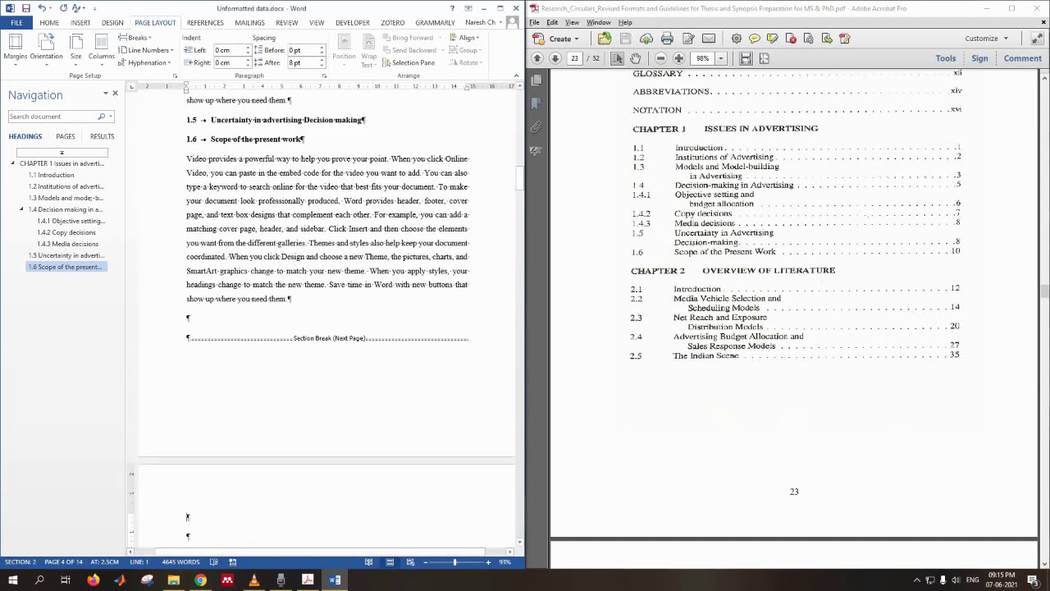
Delete the two empty paragraphs above "Overview of the literature" at the start of the new section.
scroll(322, 324, up, 3)
scroll(323, 324, down, 7)
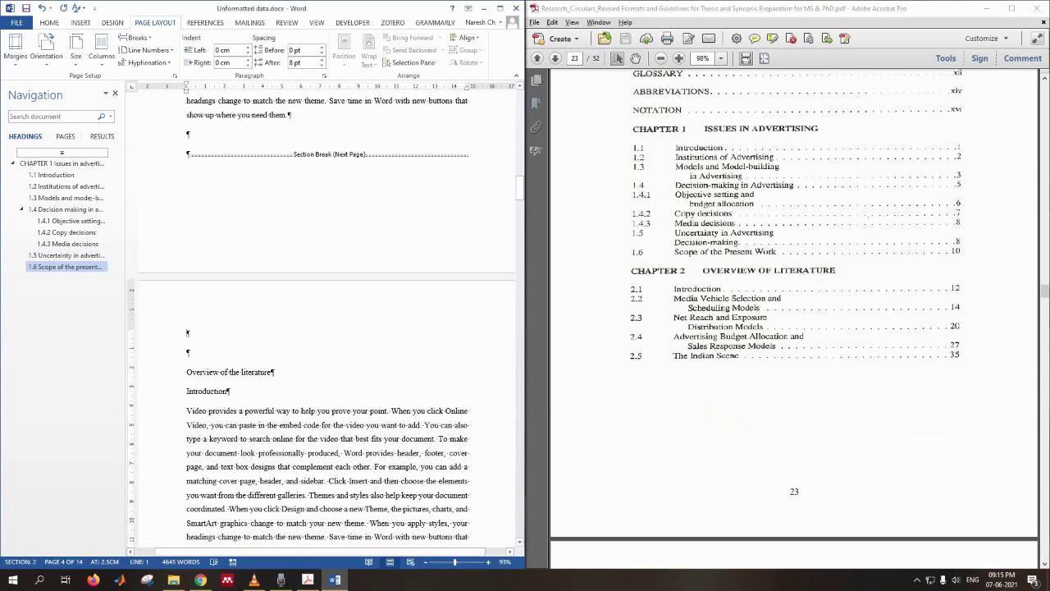
key(Delete)
key(Delete)
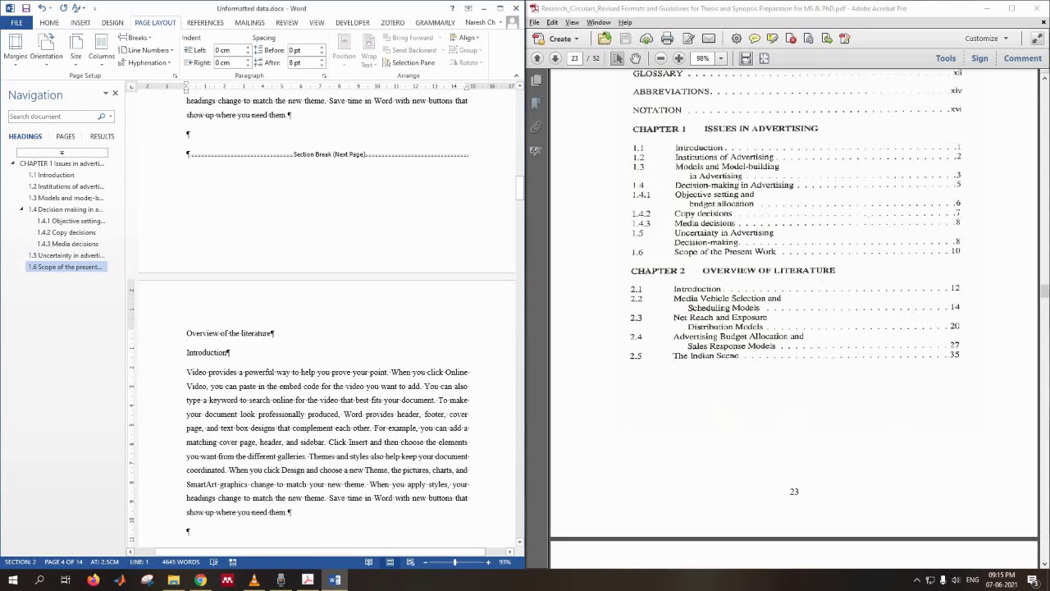
scroll(795, 305, down, 1)
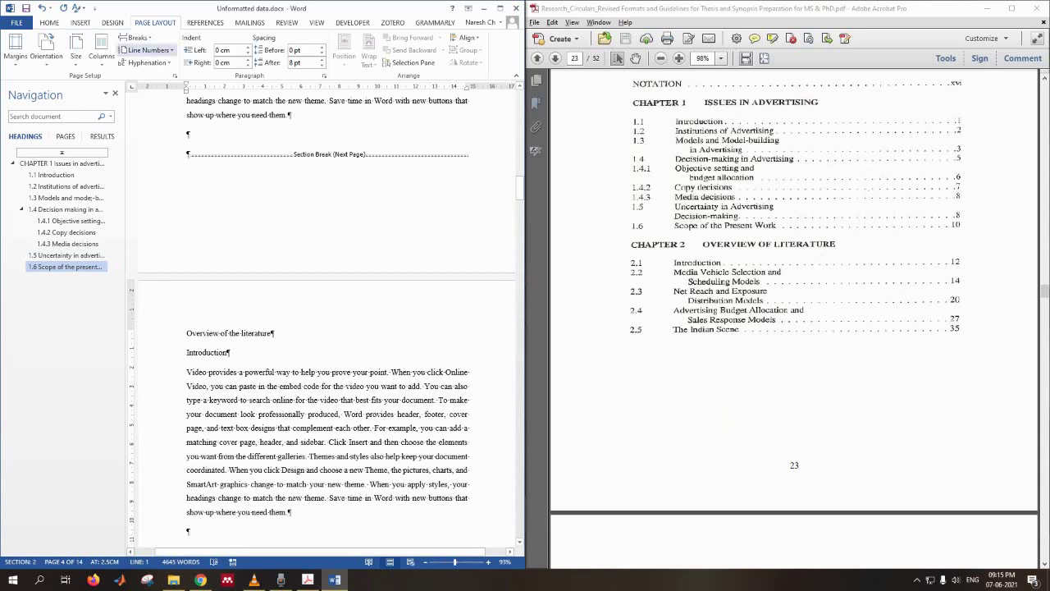
Apply Heading 1 to the "Overview of the literature" line and Heading 2 to the "Introduction" line below it.
click(49, 23)
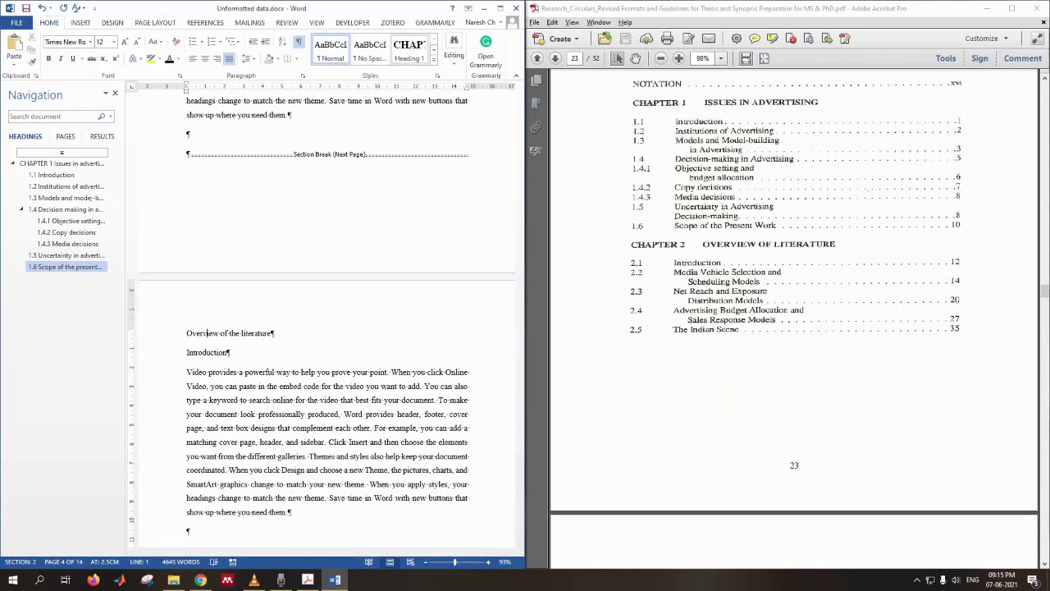
click(409, 51)
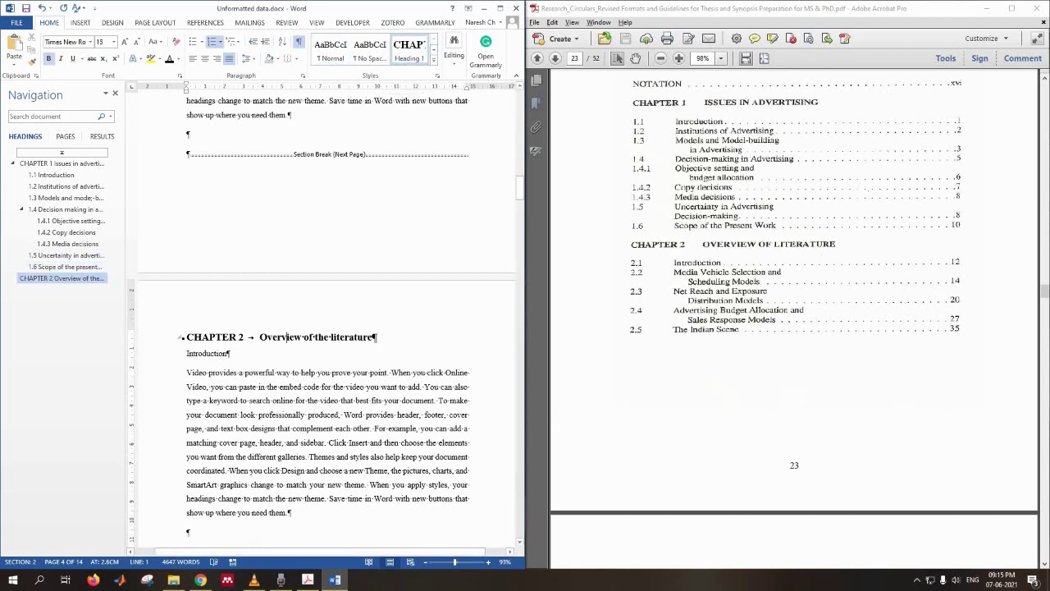
scroll(321, 328, down, 1)
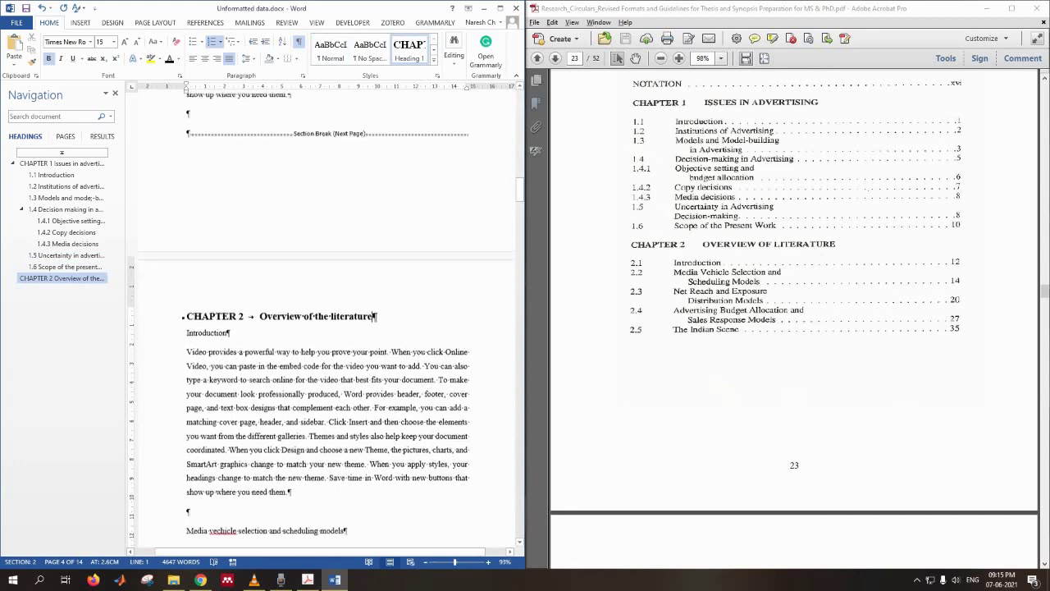
click(207, 330)
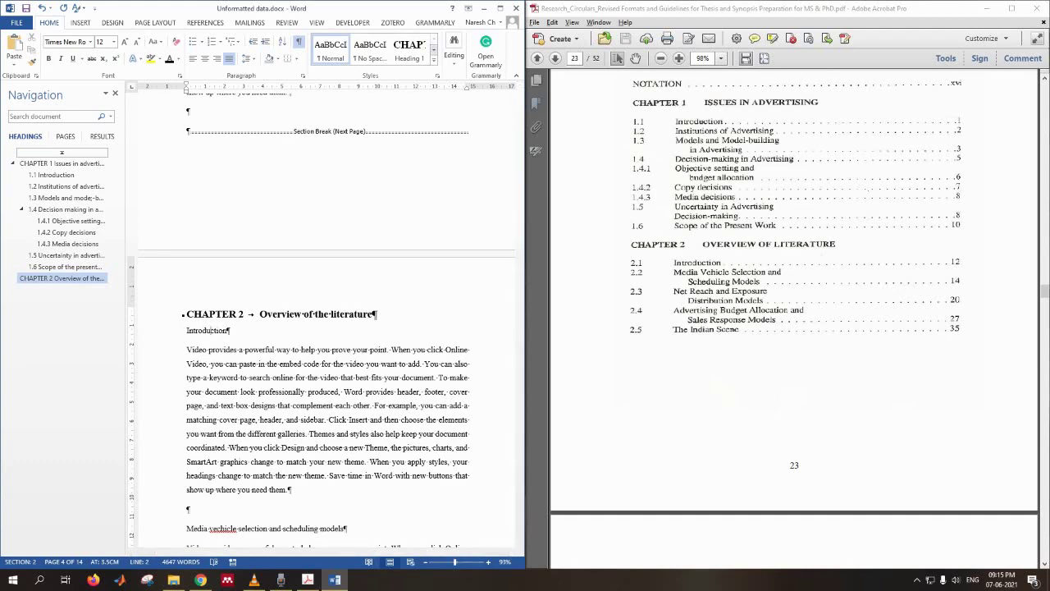
click(434, 50)
click(330, 50)
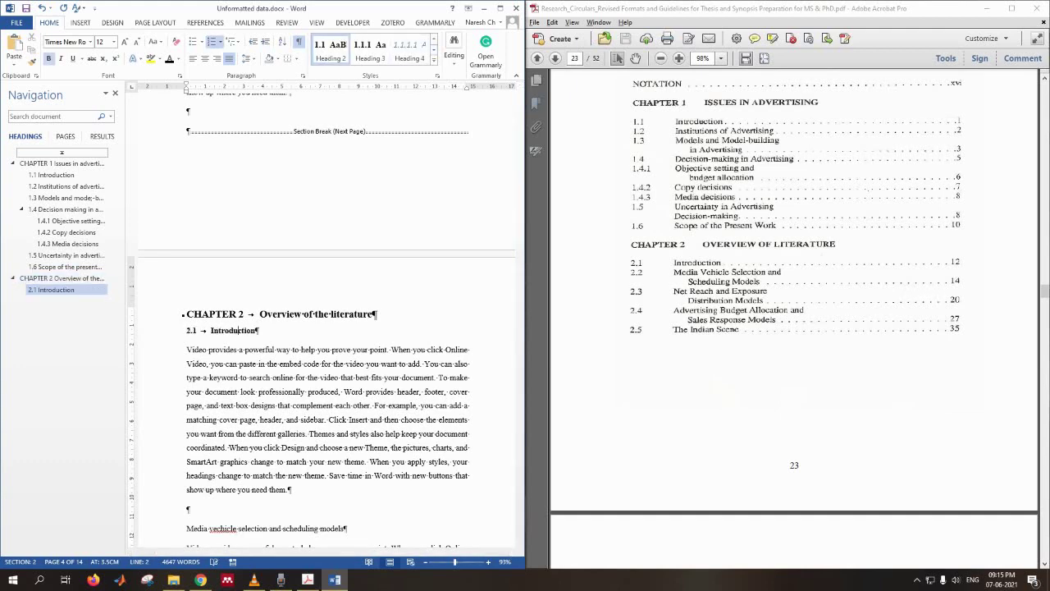
Apply Heading 2 to the "Media vechicle selection and scheduling models" and "Net reach and exposure distribution models" lines.
scroll(328, 369, down, 2)
scroll(328, 353, down, 3)
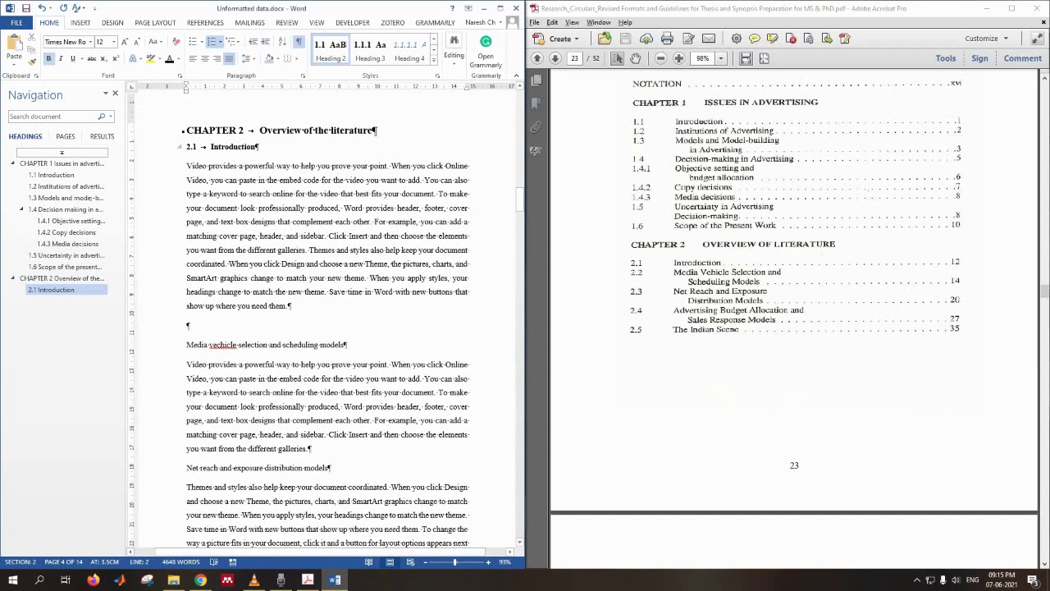
click(246, 344)
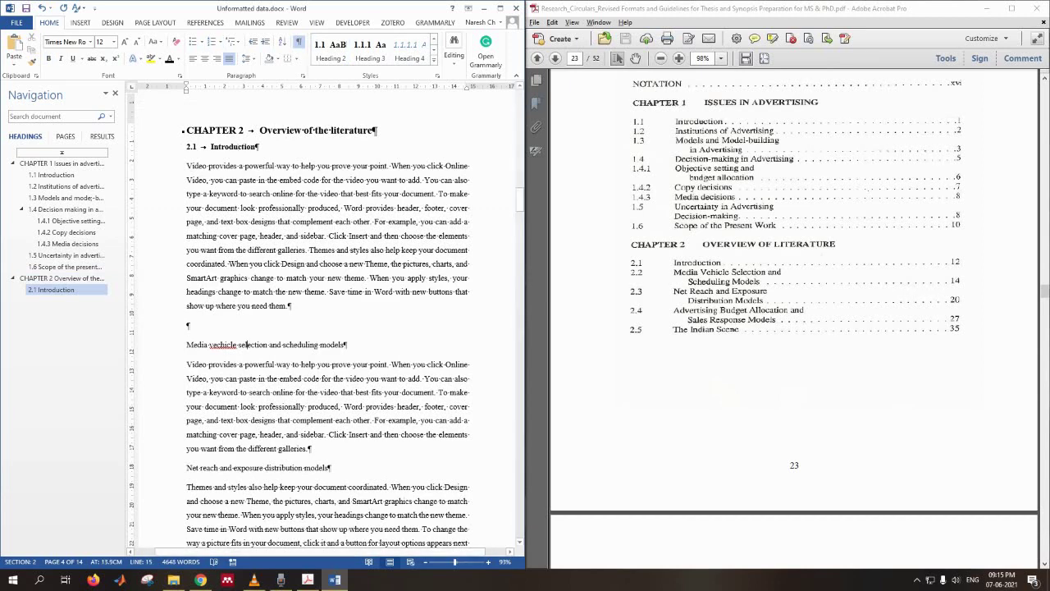
click(331, 51)
scroll(328, 329, down, 3)
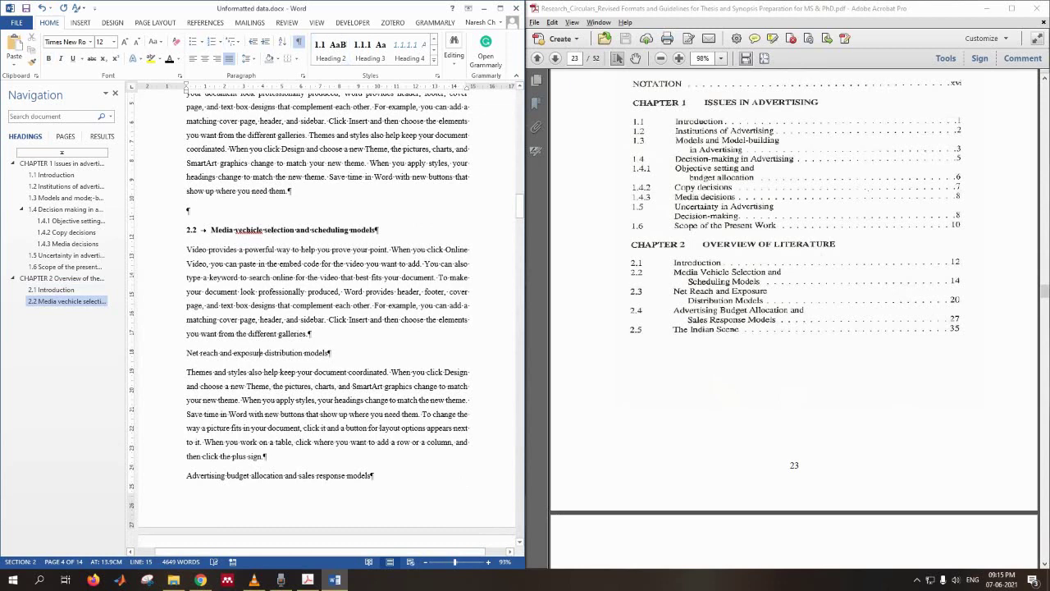
key(ctrl+alt+2)
Apply Heading 2 to the "Advertising budget allocation and sales response models" line, following the Chapter 2 entries in the sample contents.
scroll(328, 328, down, 3)
scroll(794, 328, down, 3)
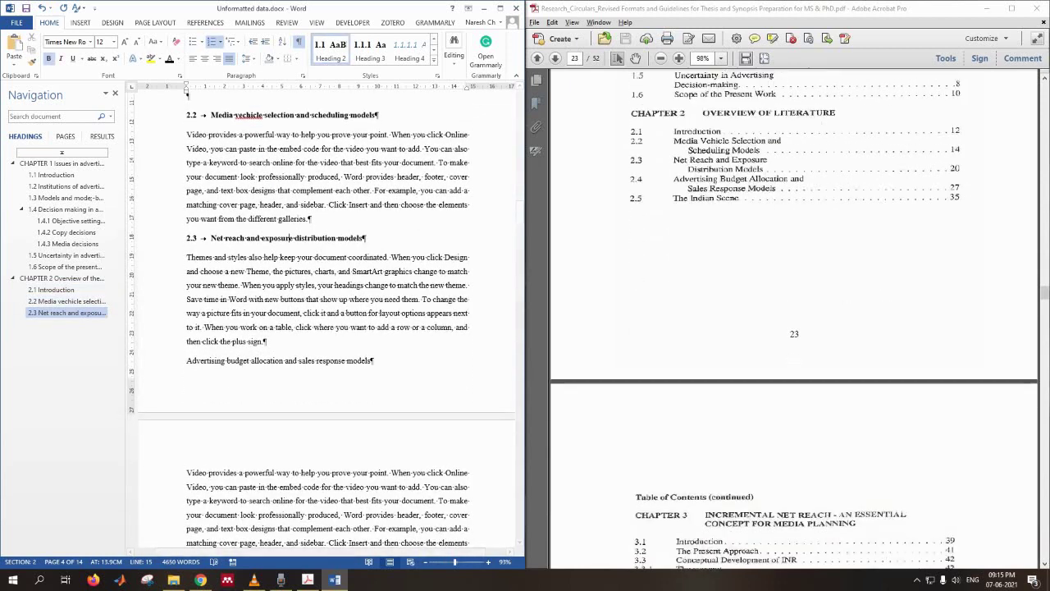
scroll(795, 320, down, 1)
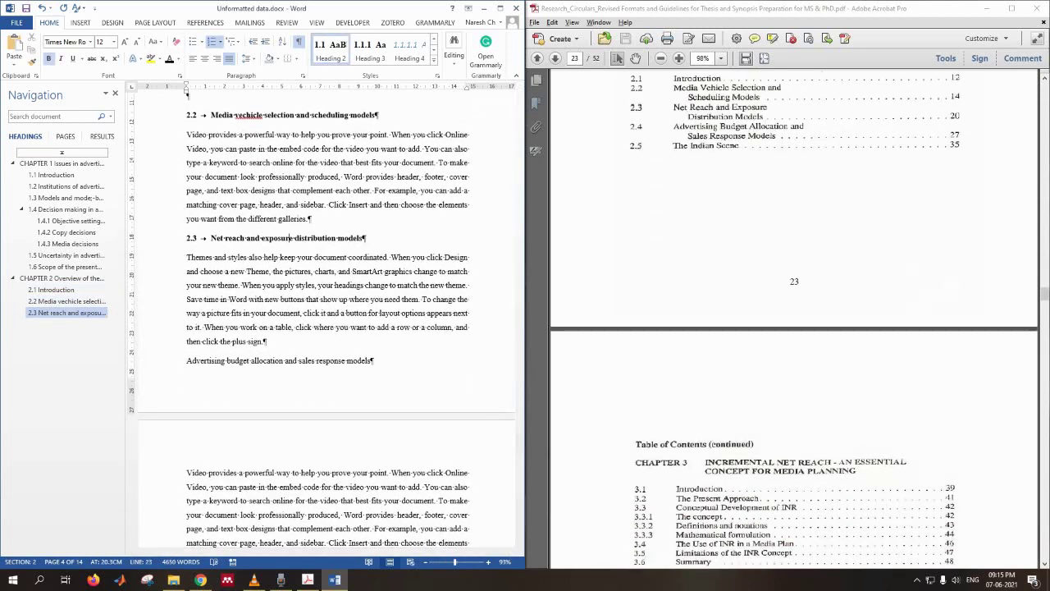
click(241, 361)
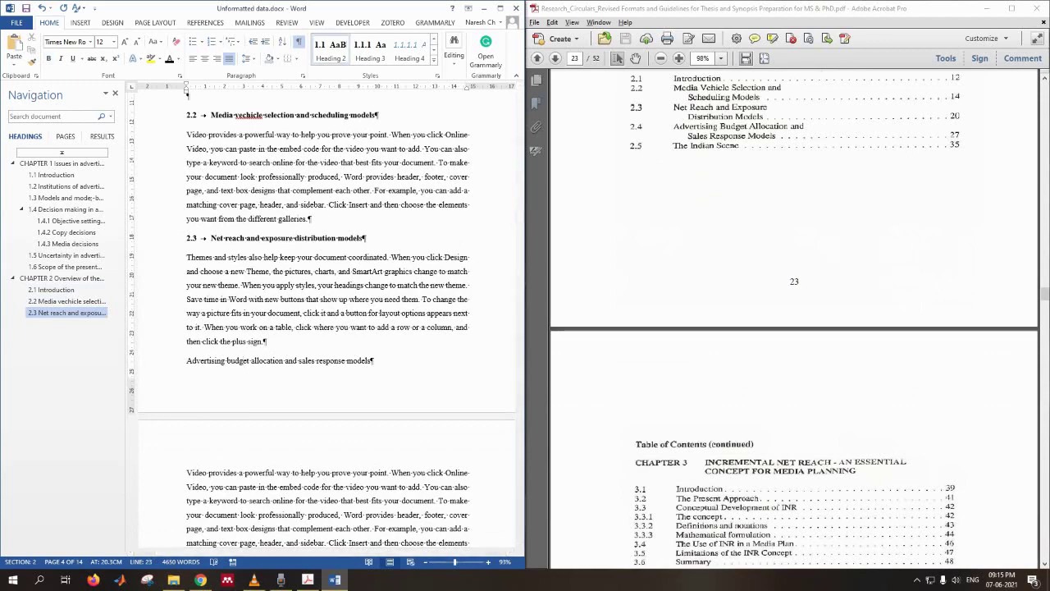
key(ctrl+alt+2)
scroll(271, 107, down, 6)
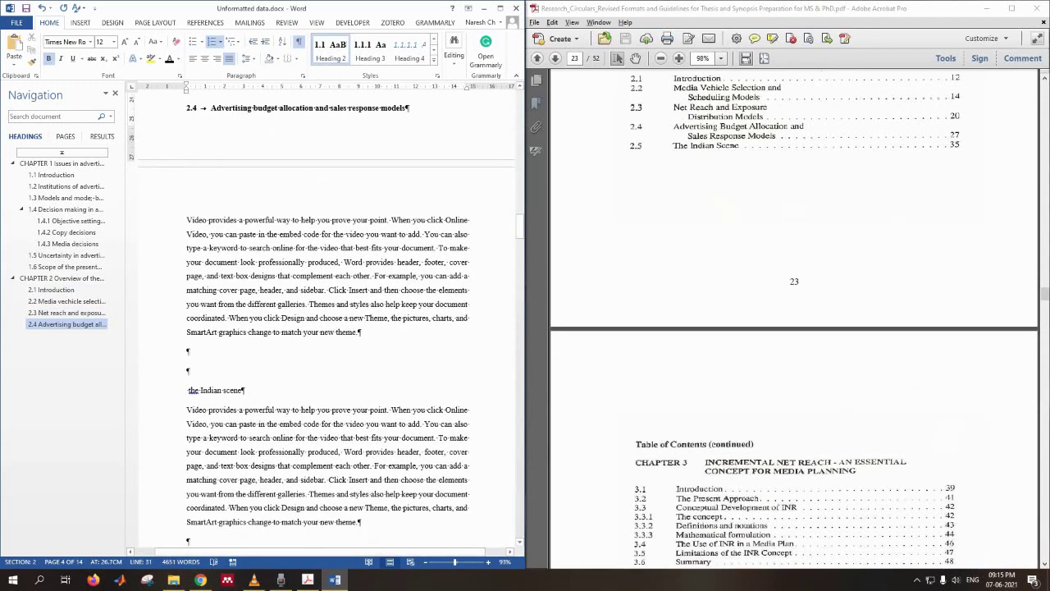
Apply the Heading 2 style to the line "the Indian scene" in Chapter 2.
click(218, 389)
key(ctrl+alt+2)
Add two empty paragraphs after the section 2.5 text and insert a Next Page section break there.
scroll(326, 318, down, 4)
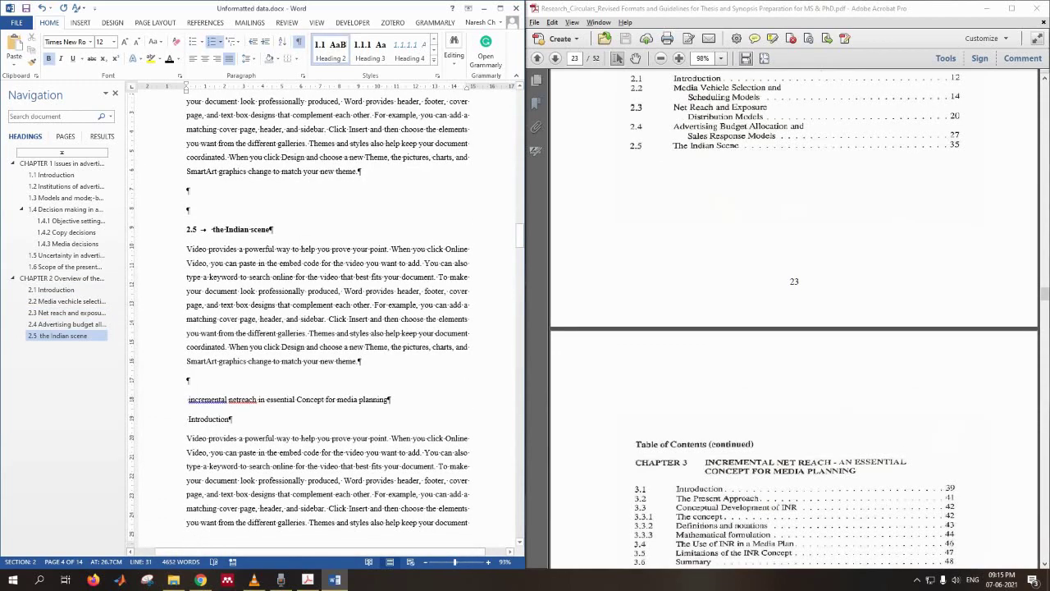
click(328, 440)
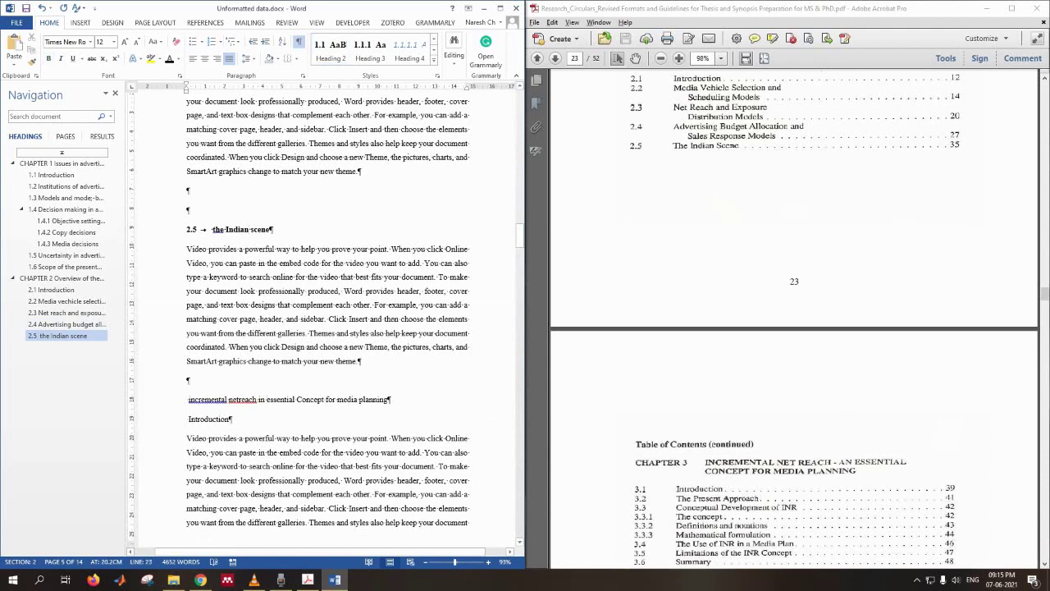
scroll(326, 318, down, 2)
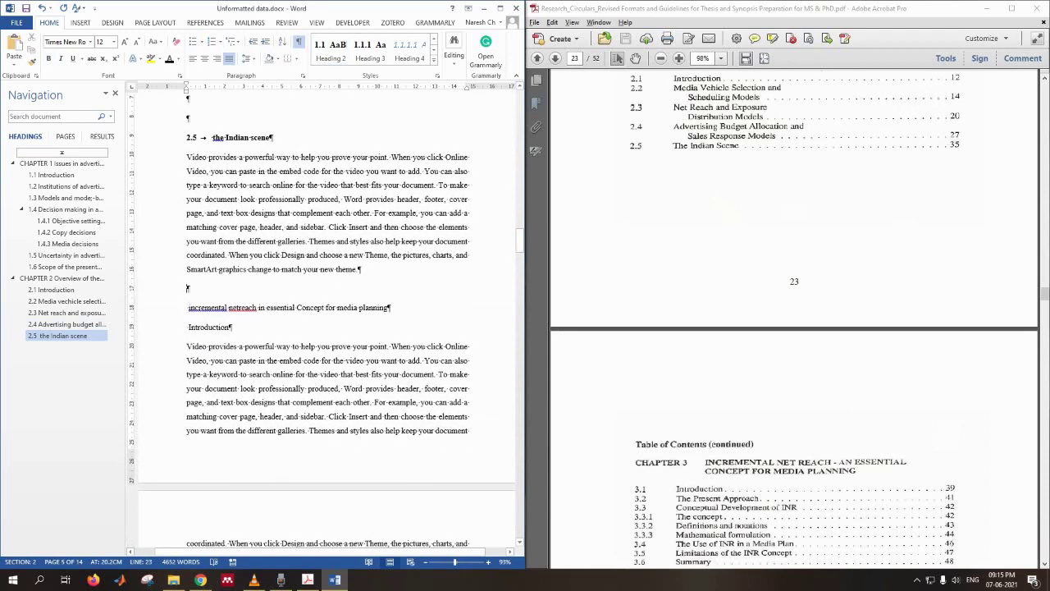
key(Return)
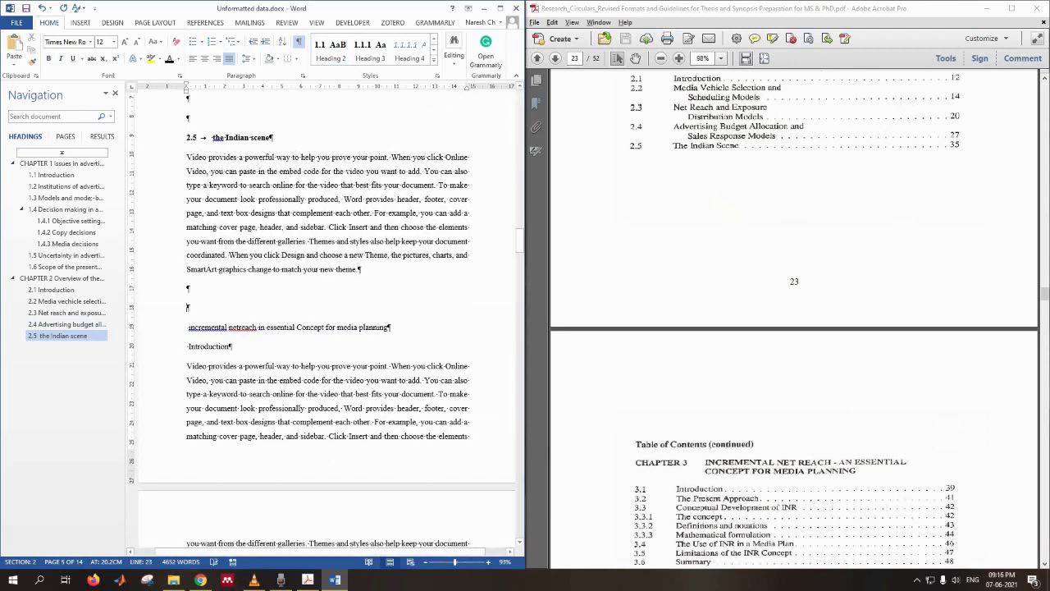
key(Return)
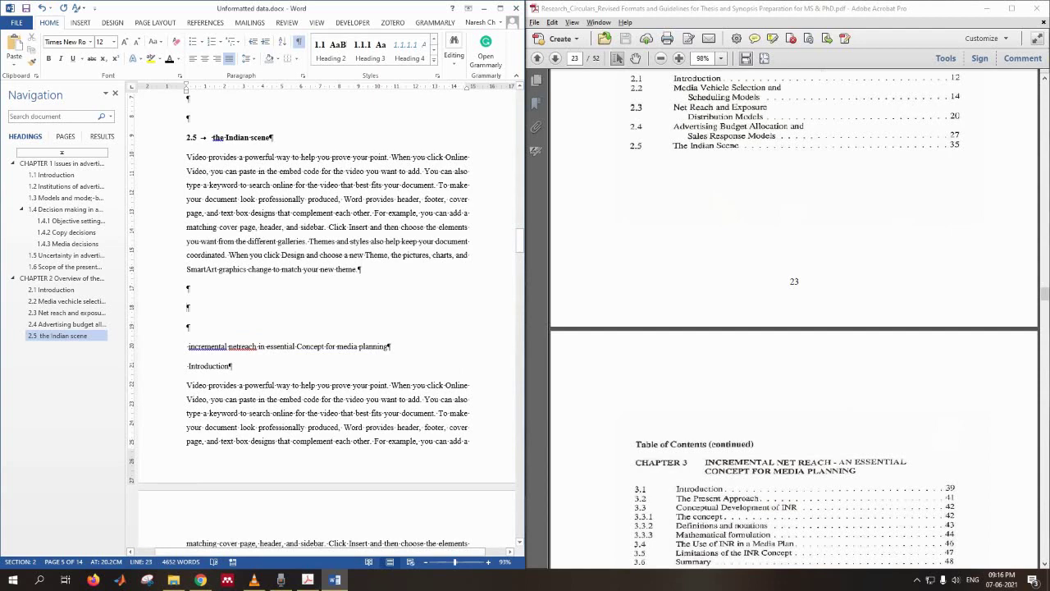
click(155, 22)
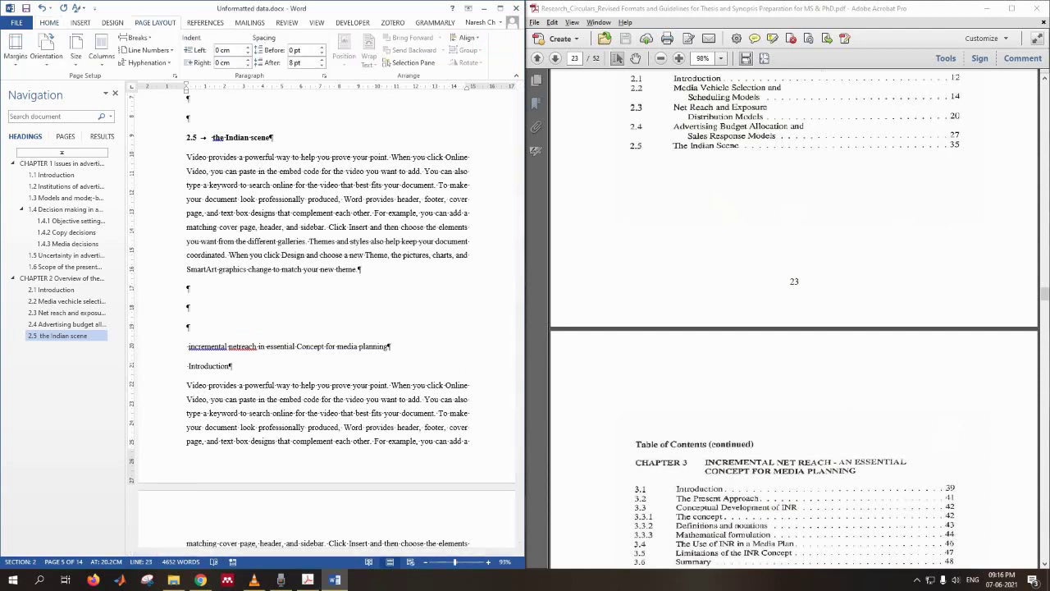
click(136, 37)
click(131, 186)
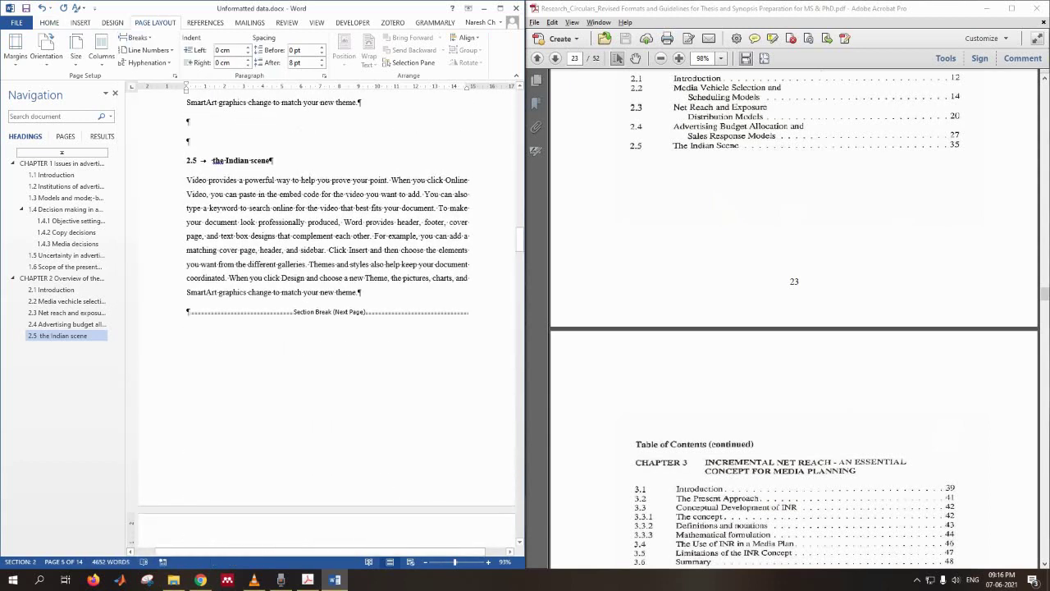
Delete the two empty paragraphs above "incremental netreach in essential Concept for media planning" and apply Heading 1 to that title.
scroll(326, 320, down, 5)
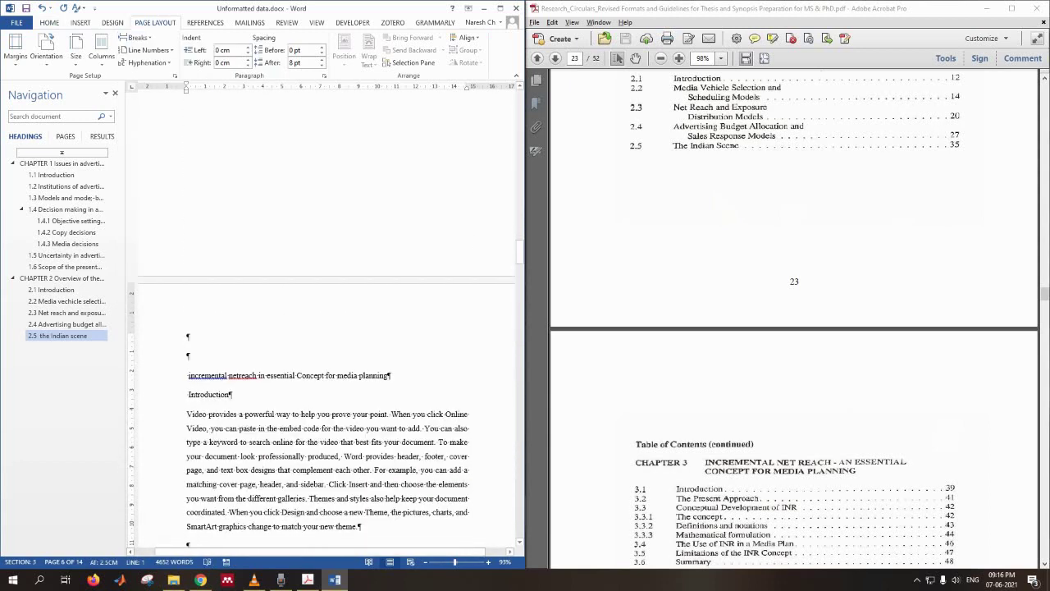
key(Delete)
key(Delete)
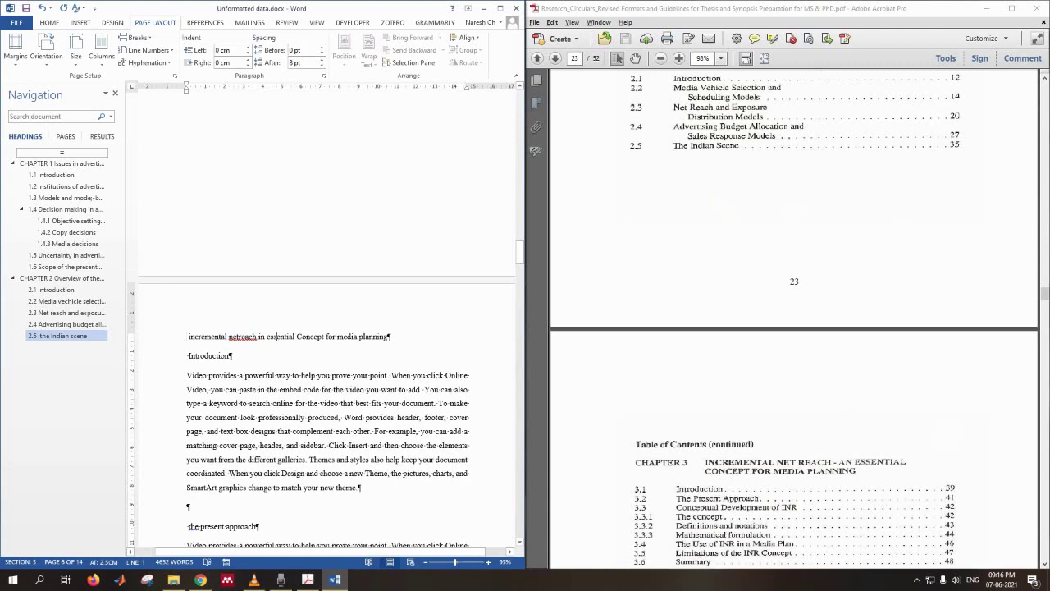
scroll(795, 320, down, 3)
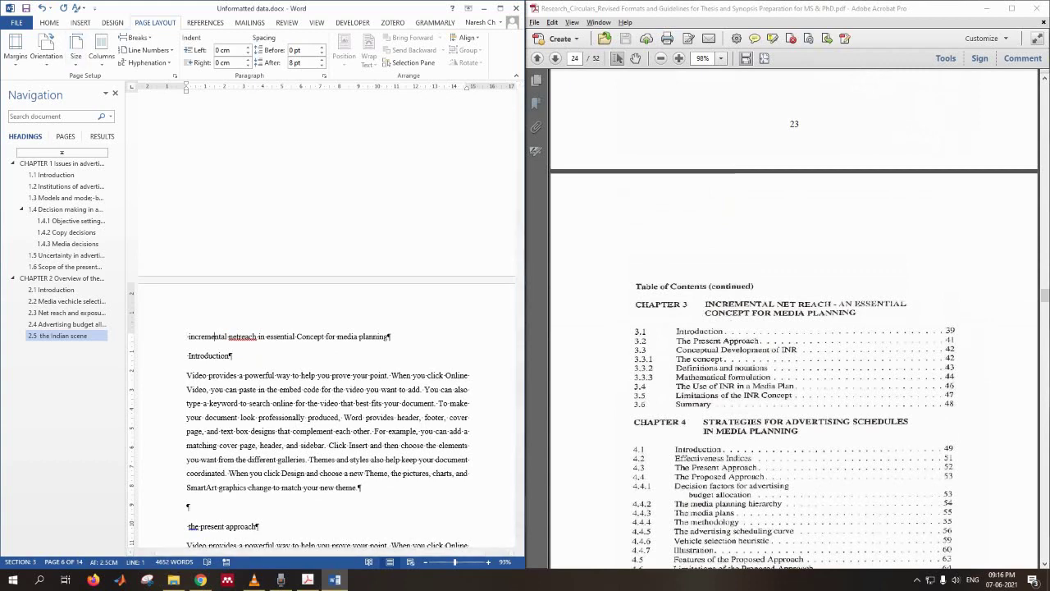
click(50, 22)
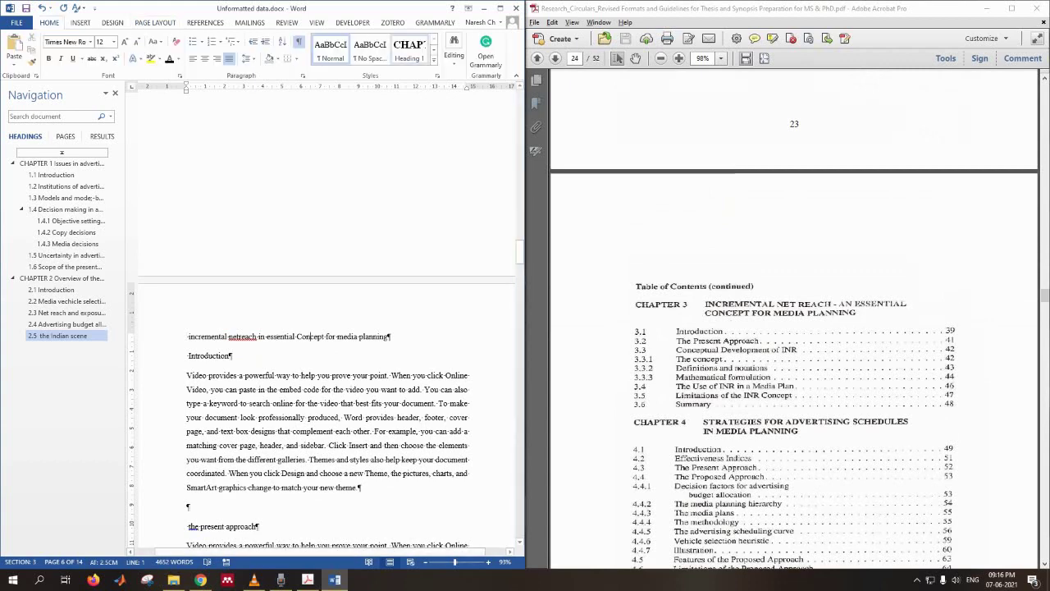
click(409, 51)
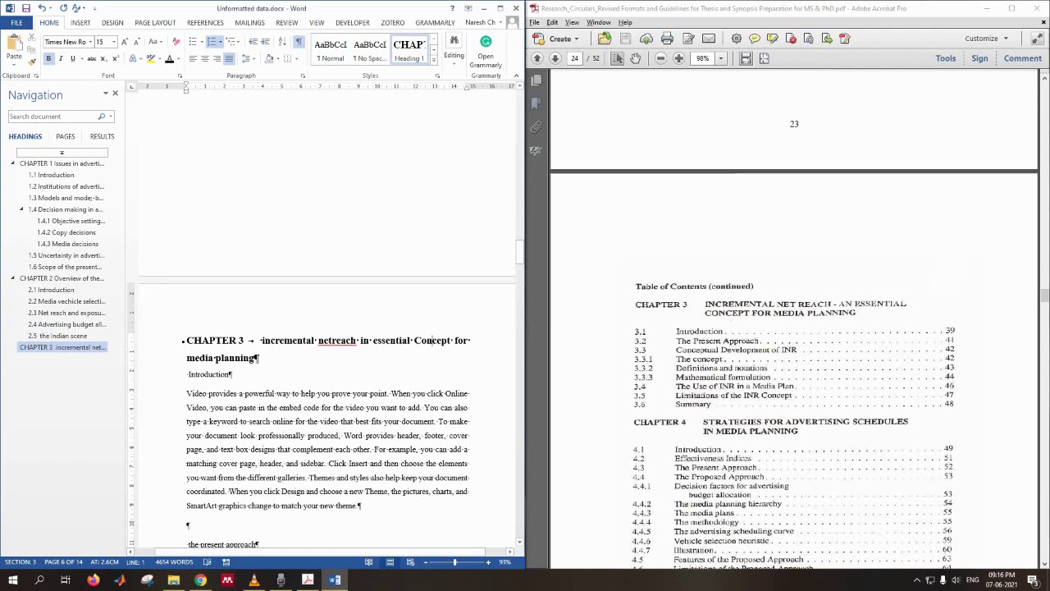
Apply the Heading 2 style to the "Introduction" line directly under the Chapter 3 title.
scroll(328, 353, down, 3)
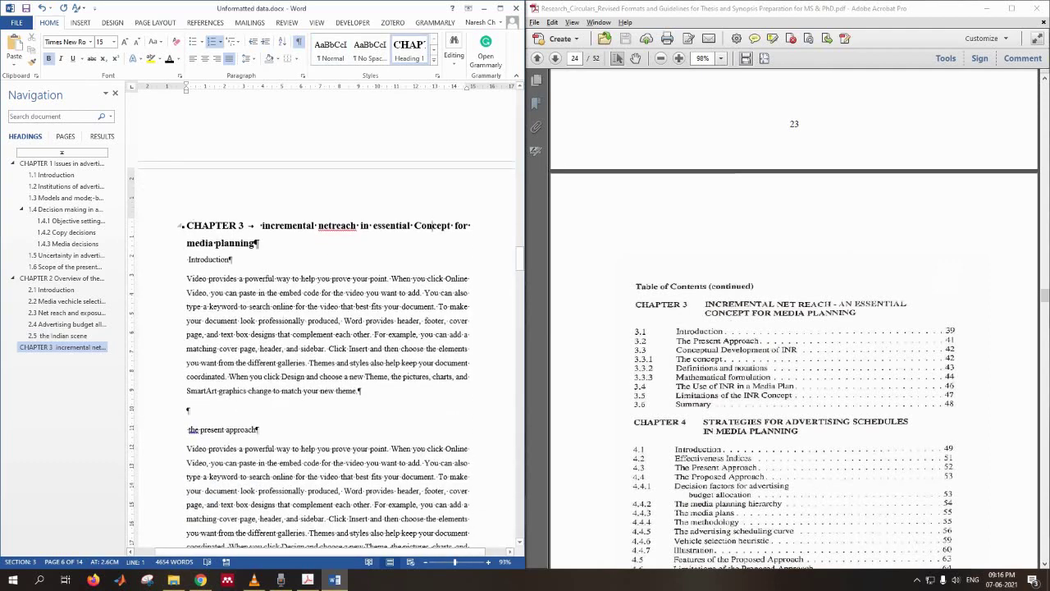
click(188, 430)
click(199, 260)
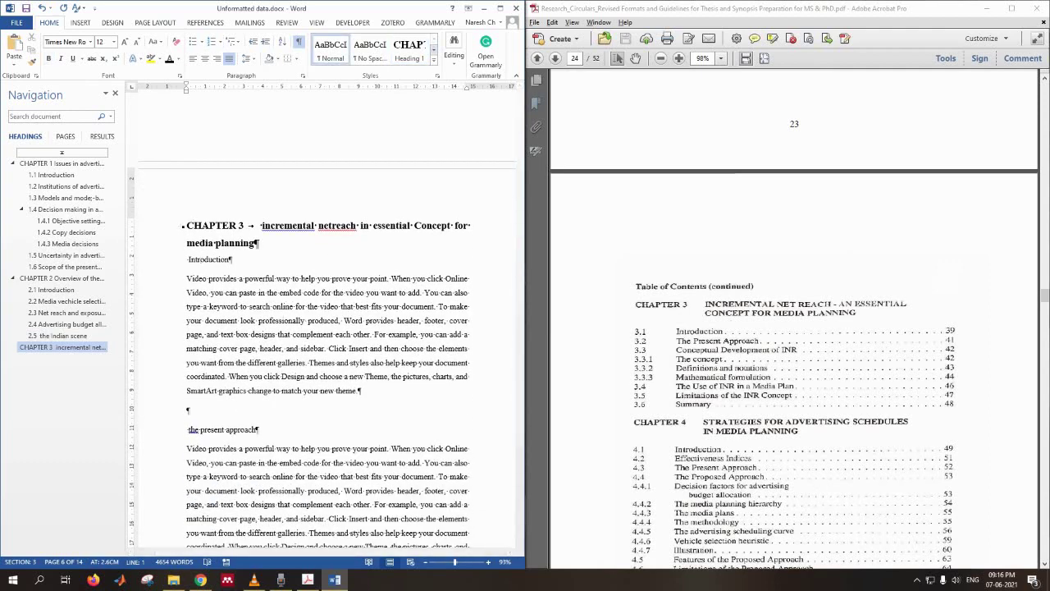
click(435, 50)
click(330, 51)
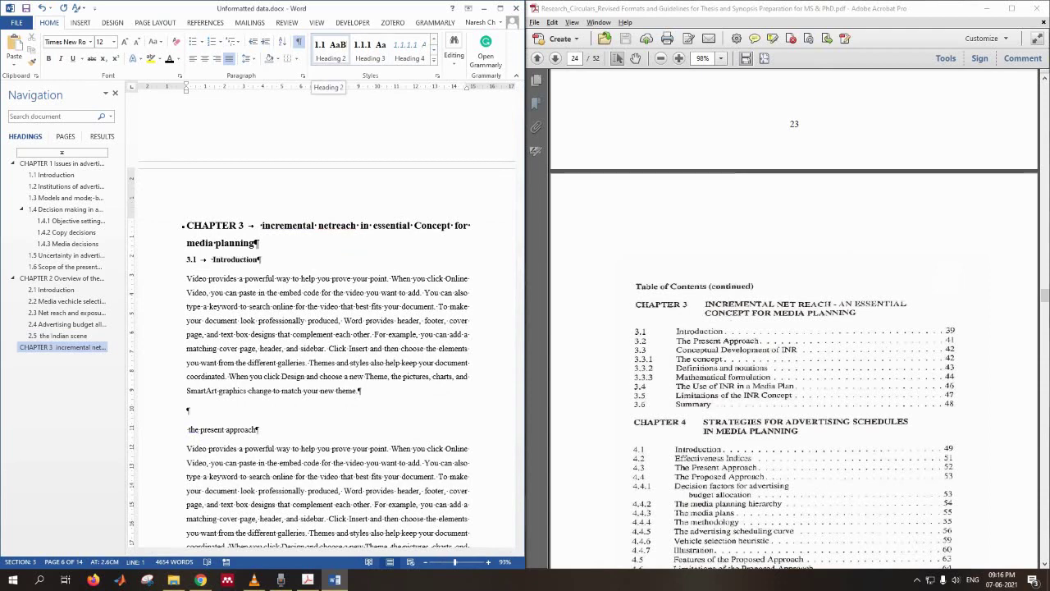
Apply Heading 2 to the Chapter 3 lines "the present approach" and "the conceptual development of INR".
scroll(794, 329, down, 3)
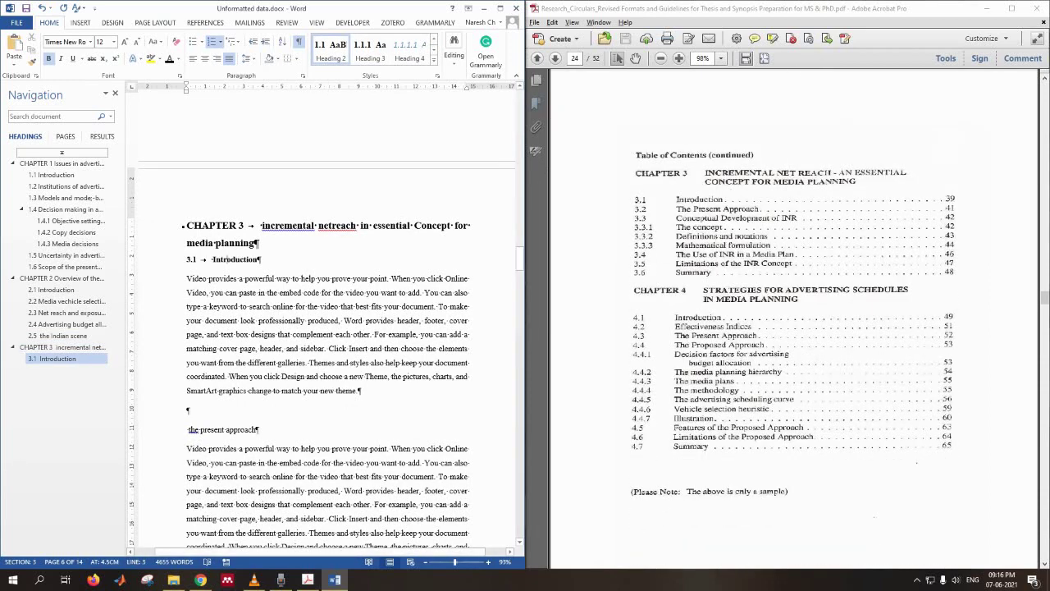
click(223, 429)
key(ctrl+alt+2)
scroll(325, 318, down, 3)
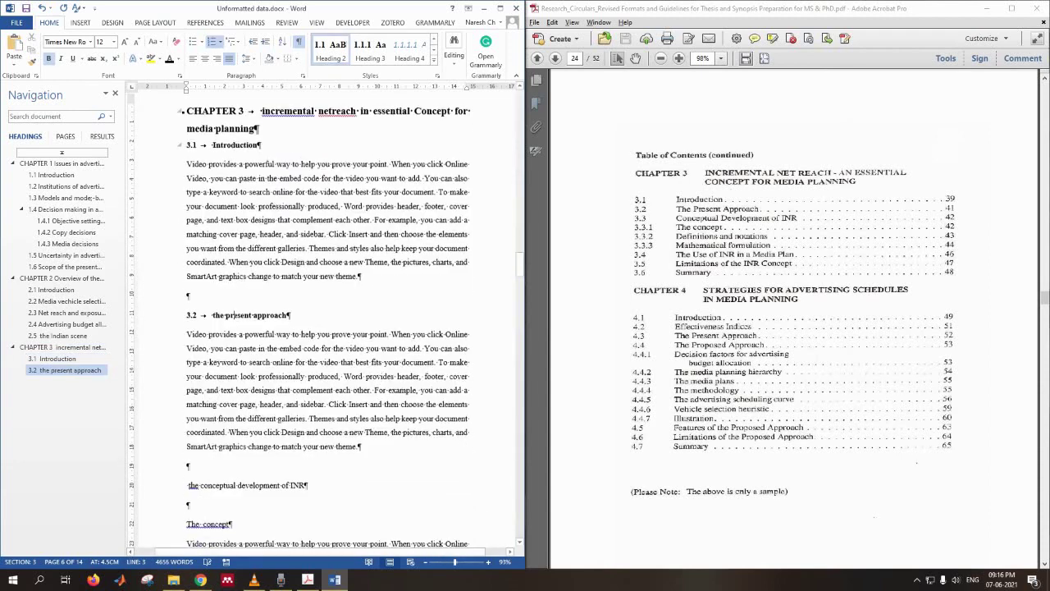
click(261, 484)
key(ctrl+alt+2)
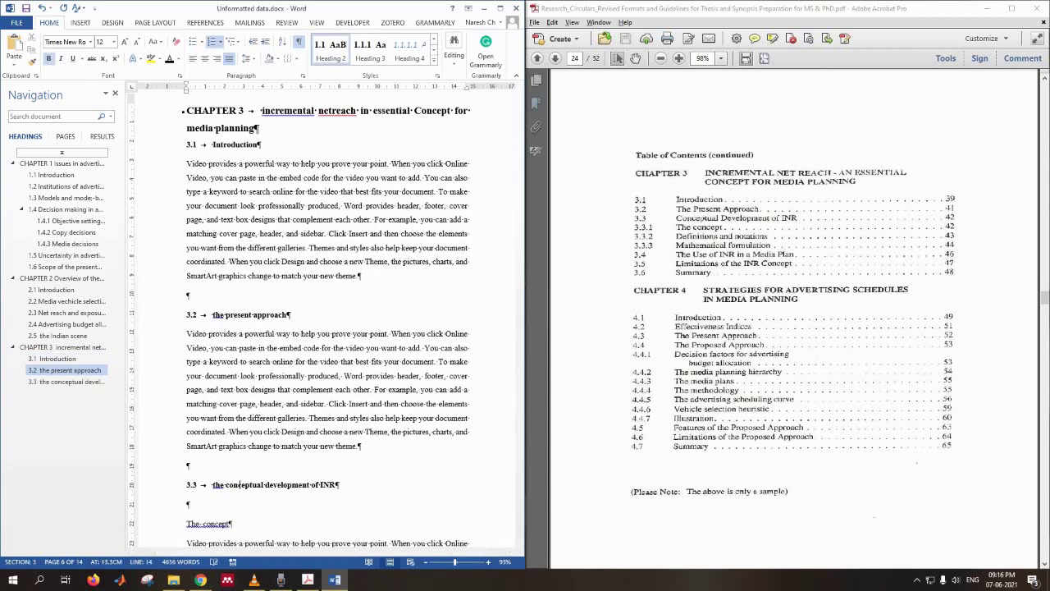
Apply Heading 3 to "The concept" under section 3.3 and delete the empty paragraph above it.
scroll(325, 328, down, 3)
scroll(260, 379, down, 1)
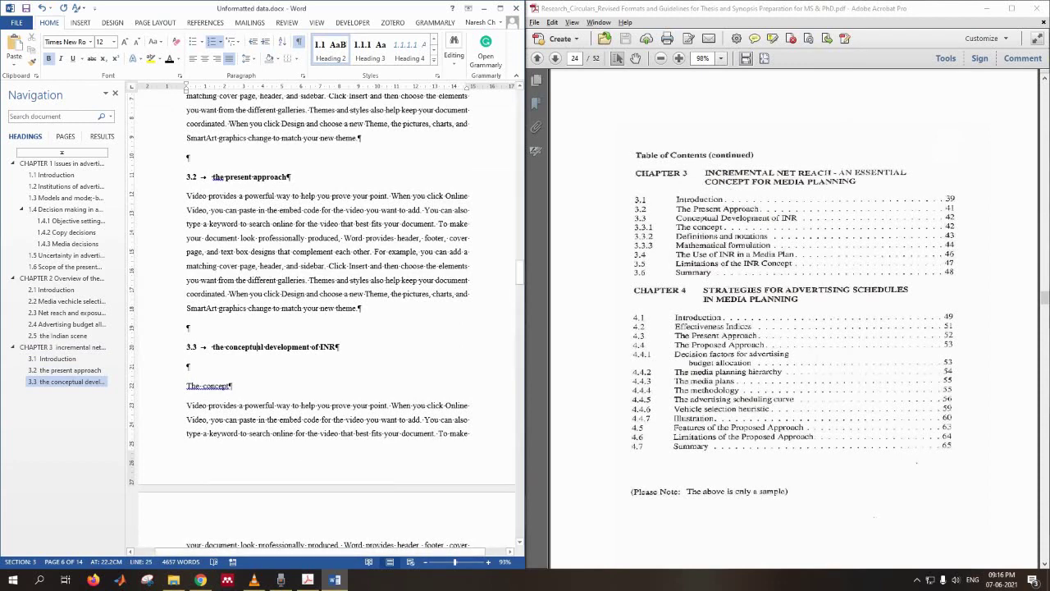
key(ctrl+alt+3)
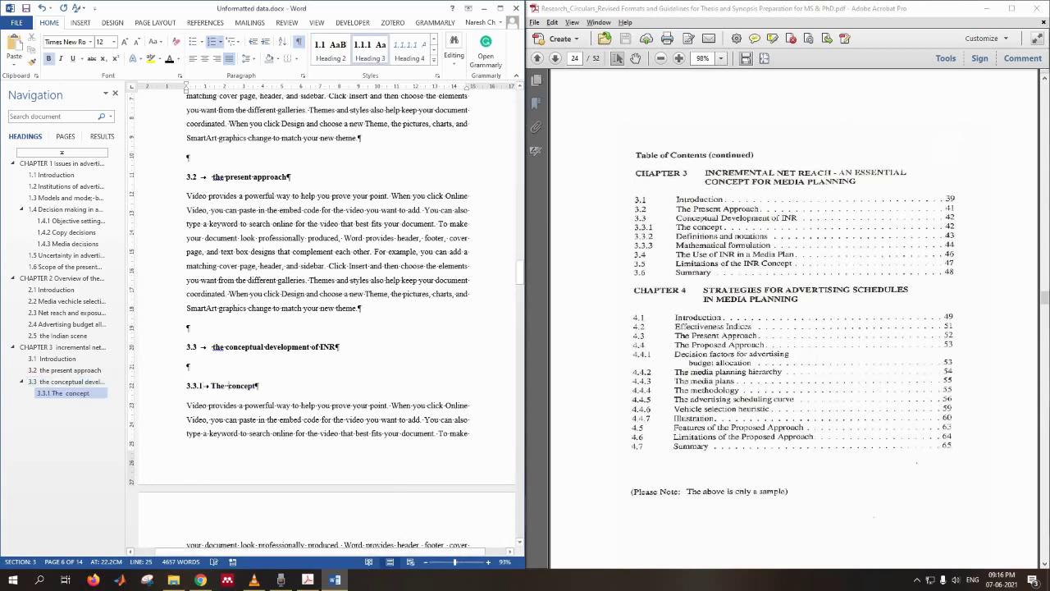
click(188, 366)
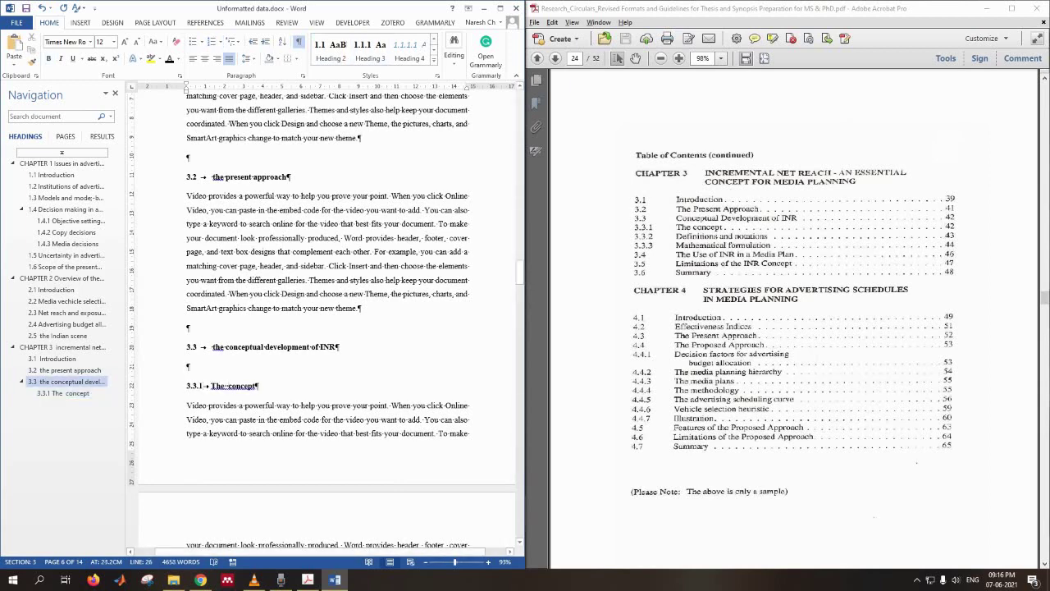
key(Delete)
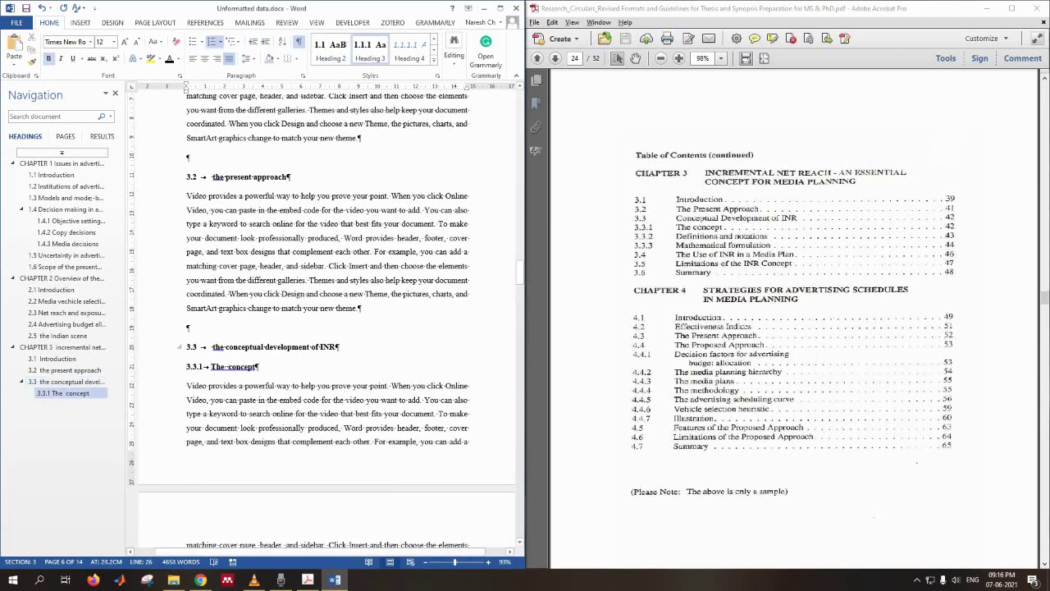
Apply Heading 3 to the lines "definitions and notations" and "mathematical formulation" within section 3.3.
scroll(326, 320, down, 6)
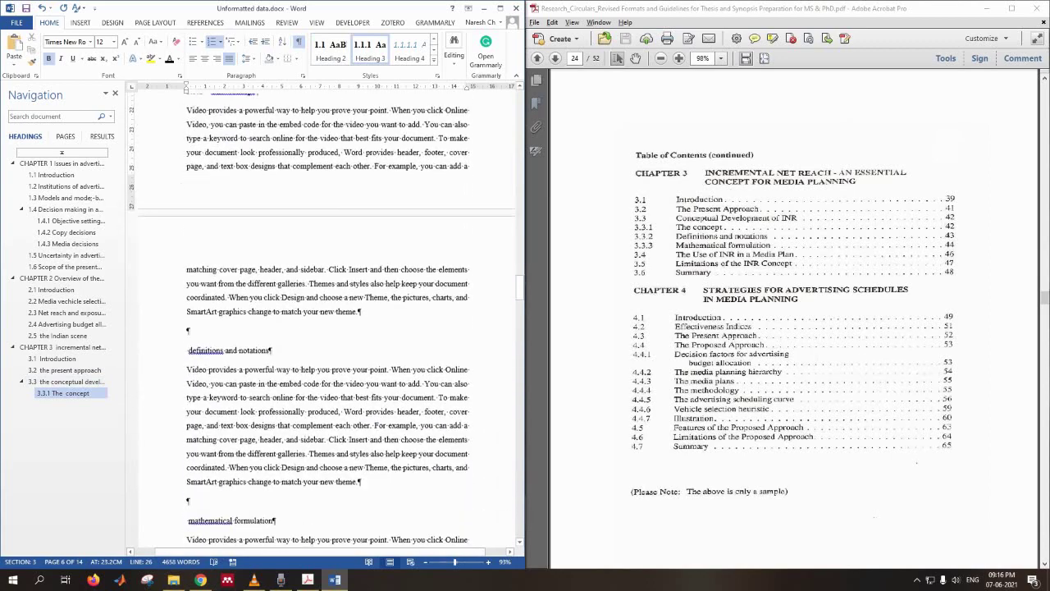
click(222, 351)
key(ctrl+alt+3)
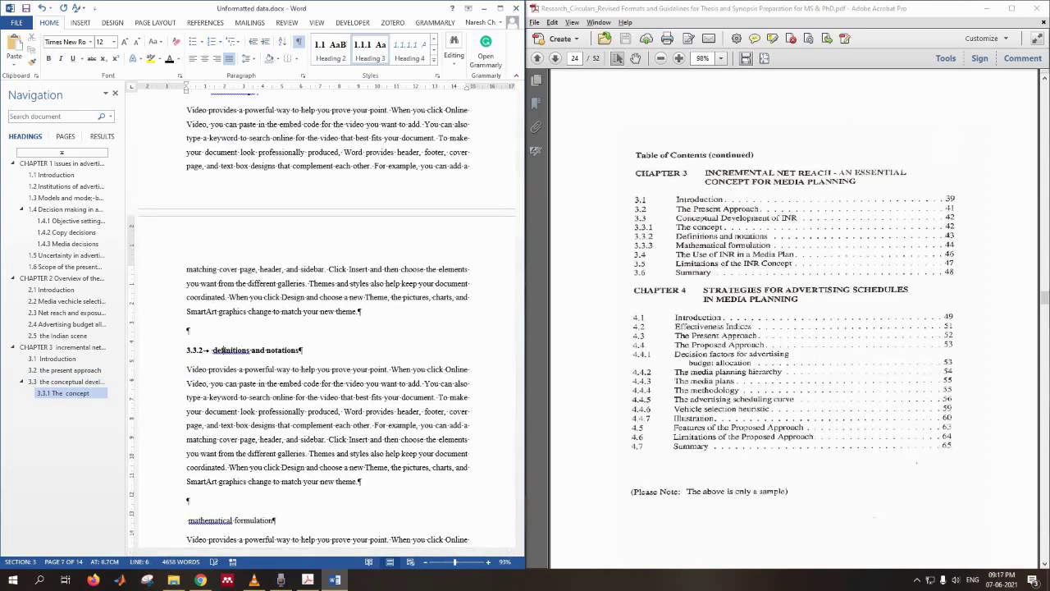
scroll(224, 350, down, 3)
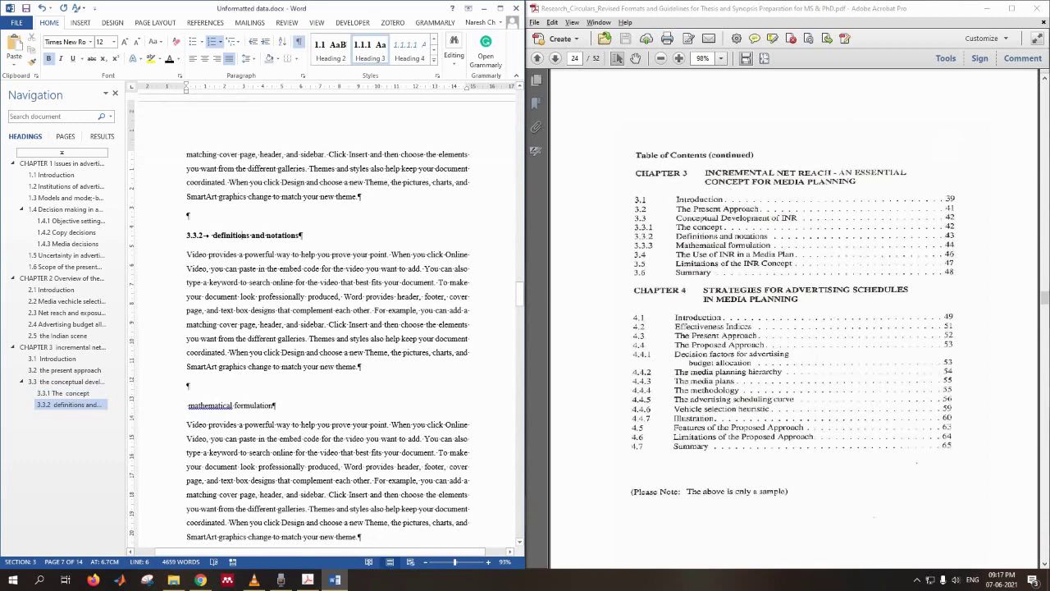
click(230, 405)
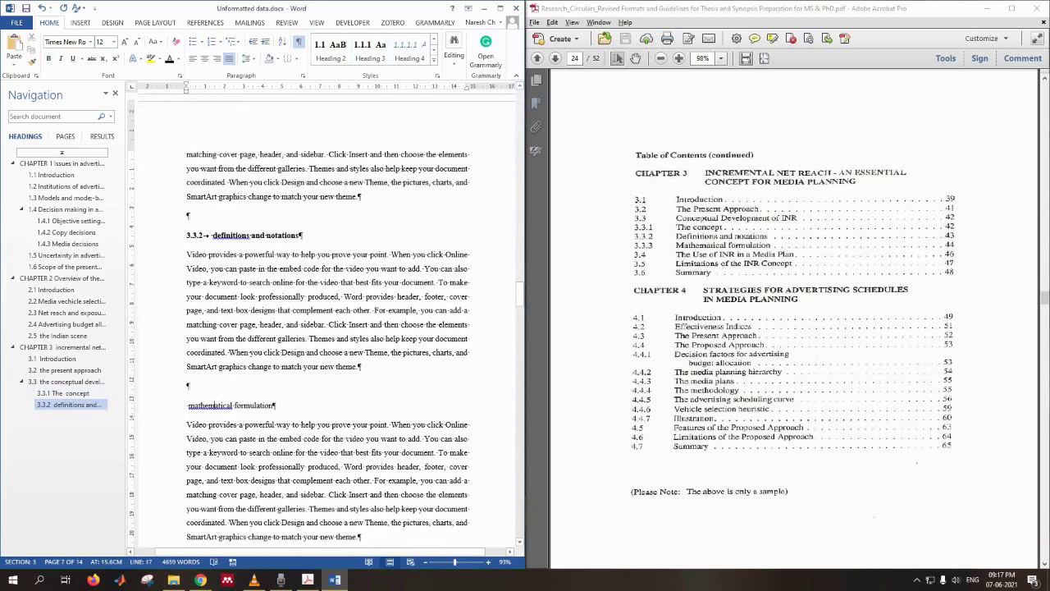
key(ctrl+alt+3)
Apply Heading 2 to "the use of INR in media plan", "limitations of the INR concept" and "Summary" in Chapter 3.
scroll(327, 321, down, 5)
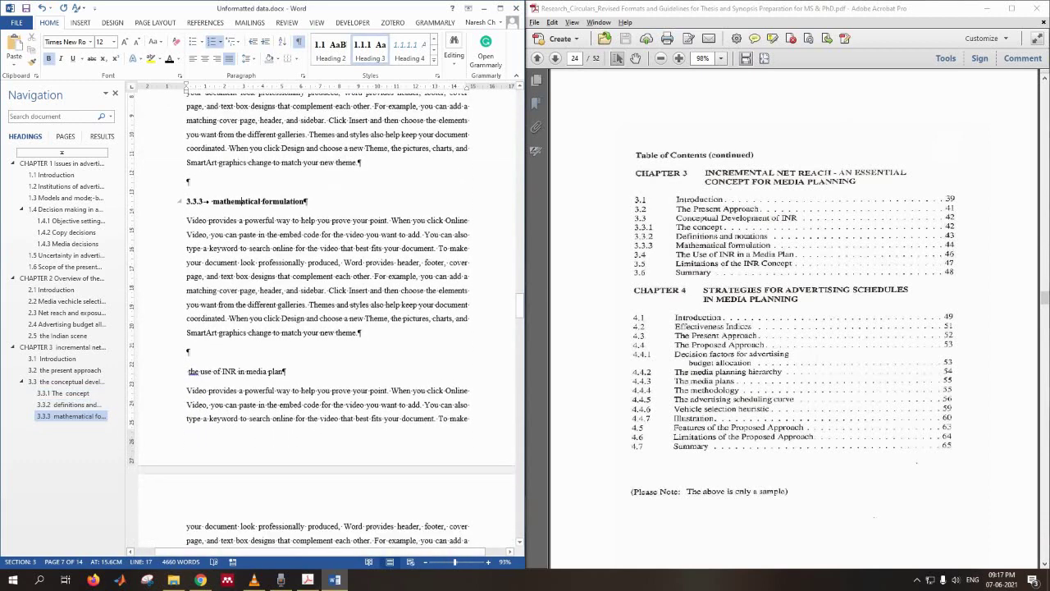
click(211, 368)
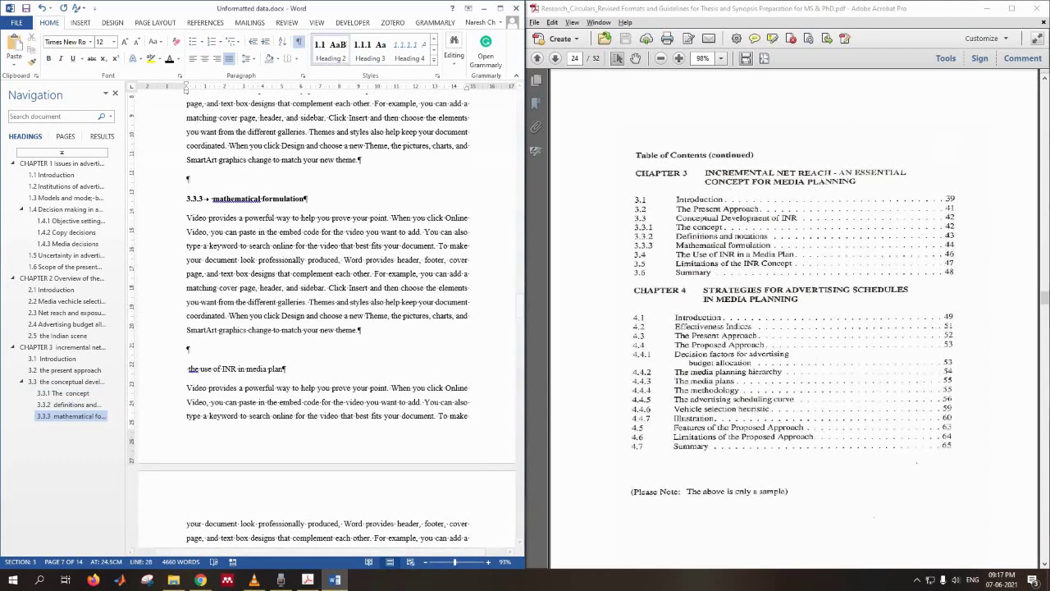
key(ctrl+alt+2)
scroll(326, 322, down, 5)
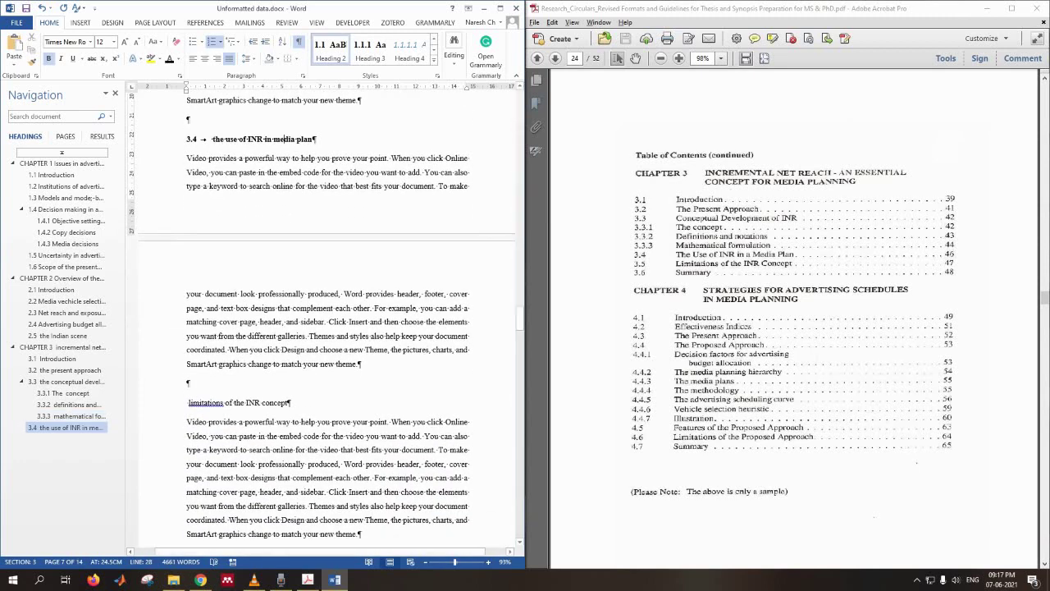
click(262, 403)
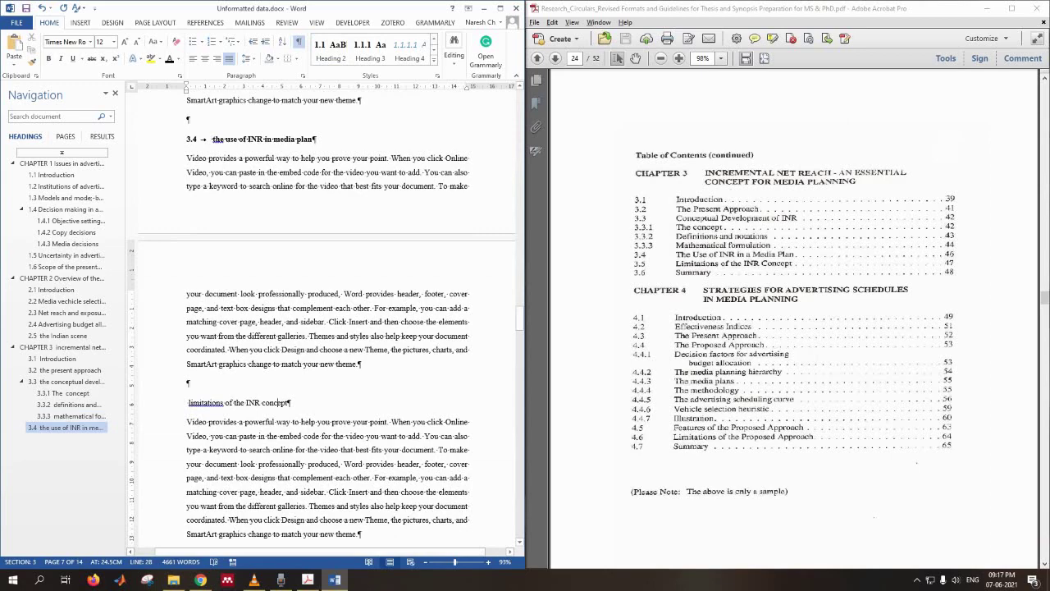
key(ctrl+alt+2)
scroll(204, 320, down, 5)
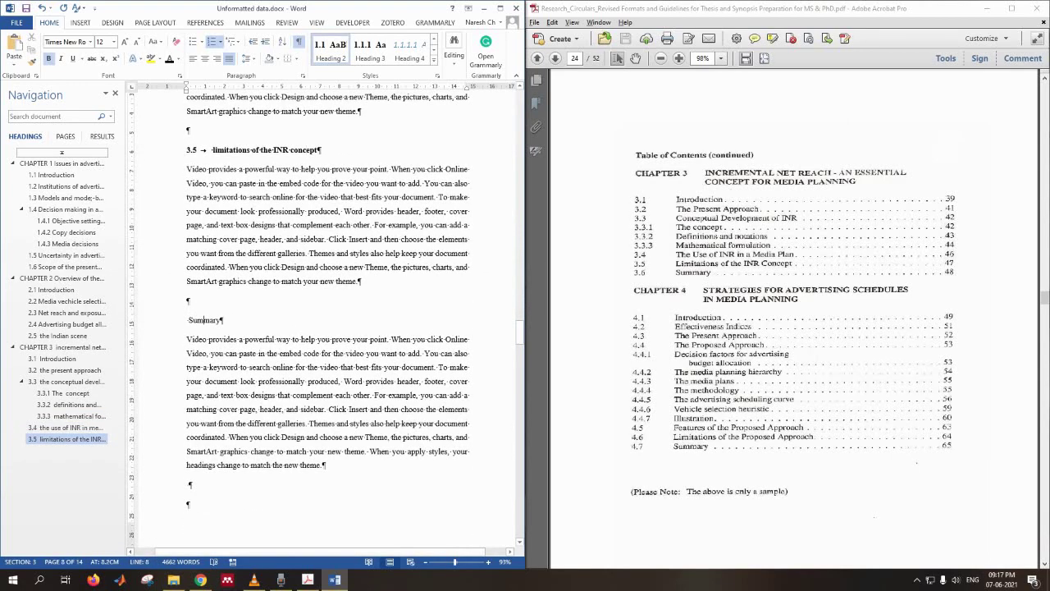
key(ctrl+alt+2)
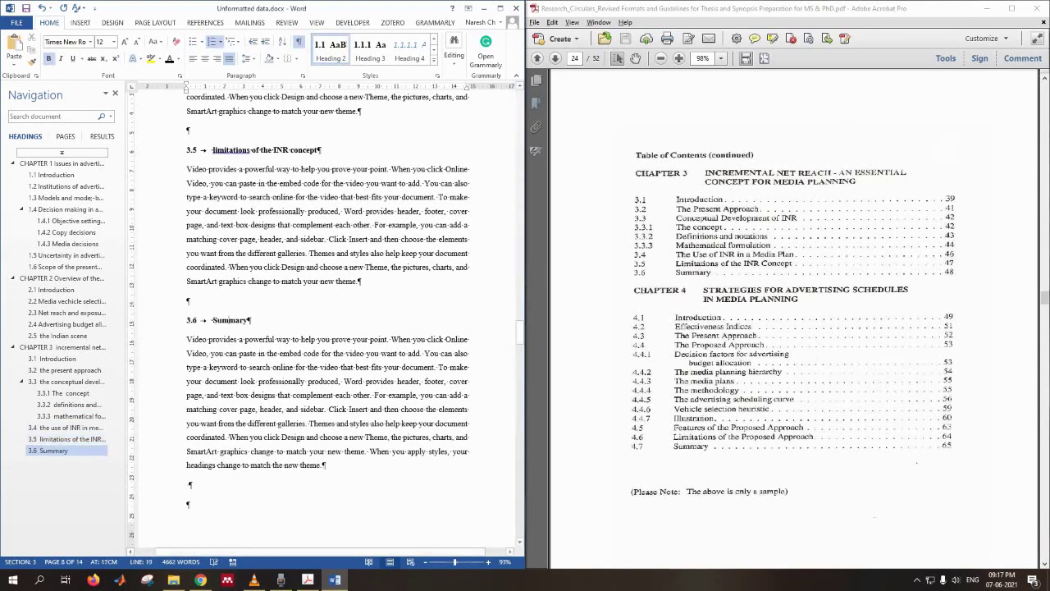
Insert a Next Page section break after the Chapter 3 Summary text, ahead of "Strategies for advertising schedules in media planning".
scroll(321, 320, down, 5)
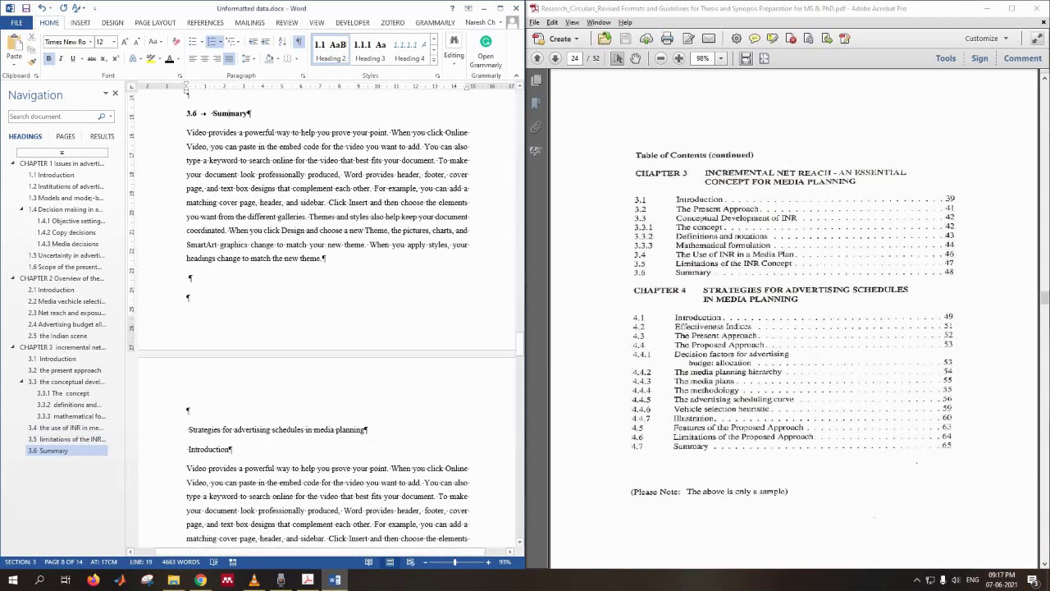
click(188, 297)
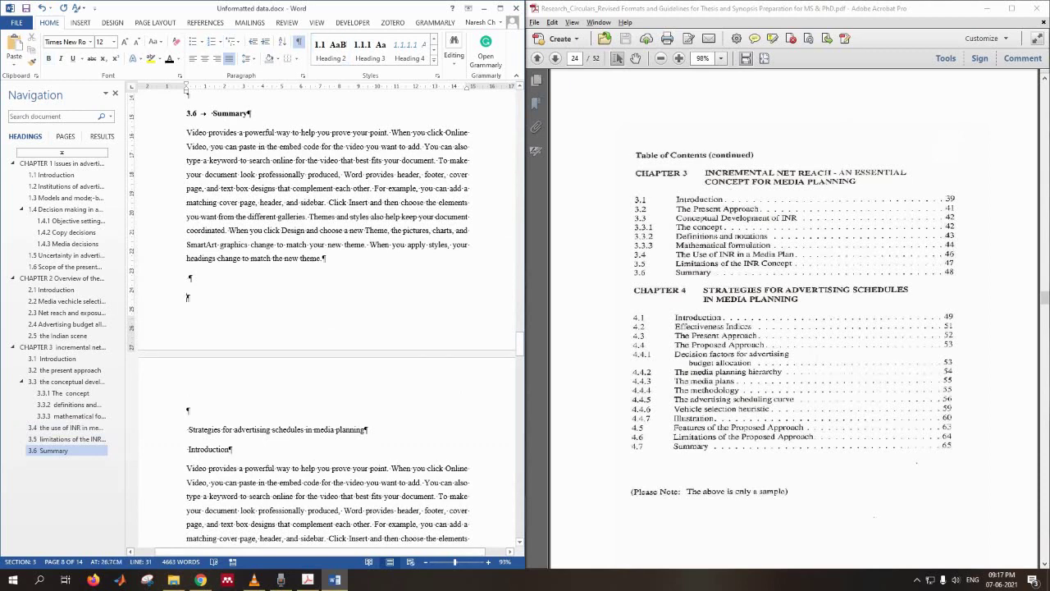
key(Return)
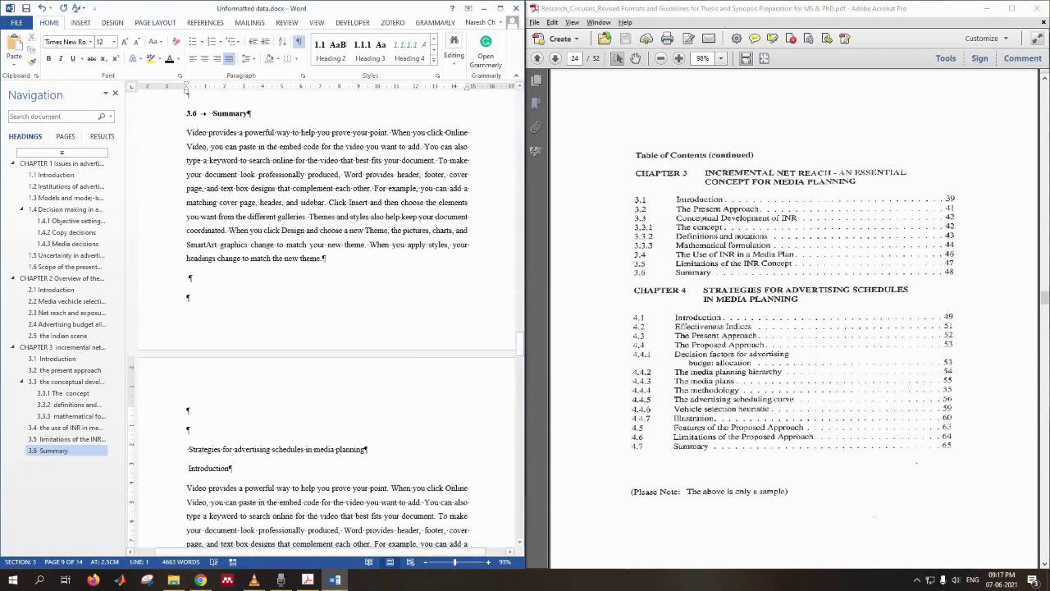
click(155, 23)
click(137, 37)
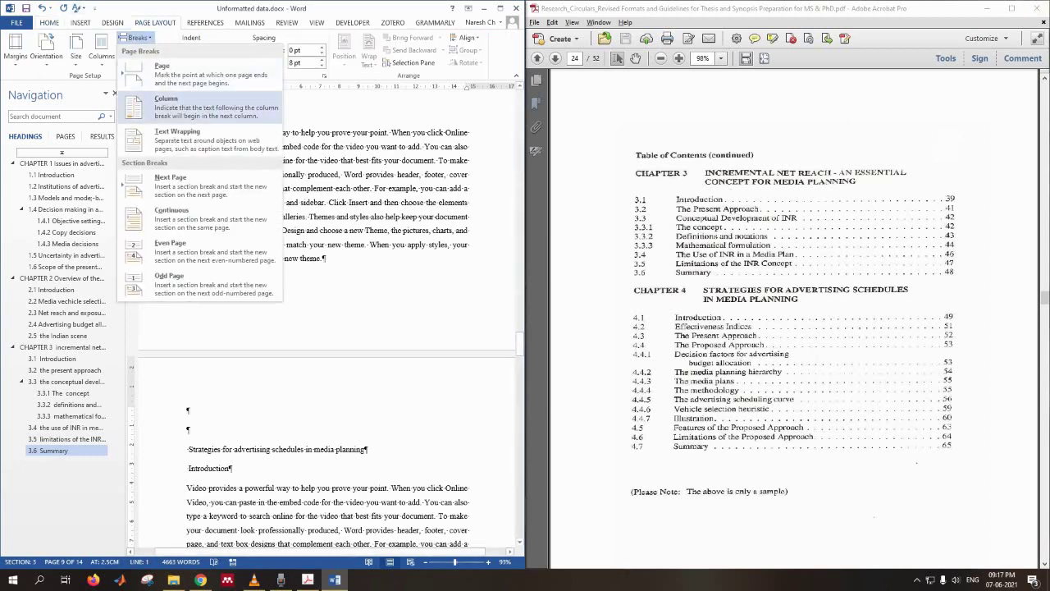
click(172, 185)
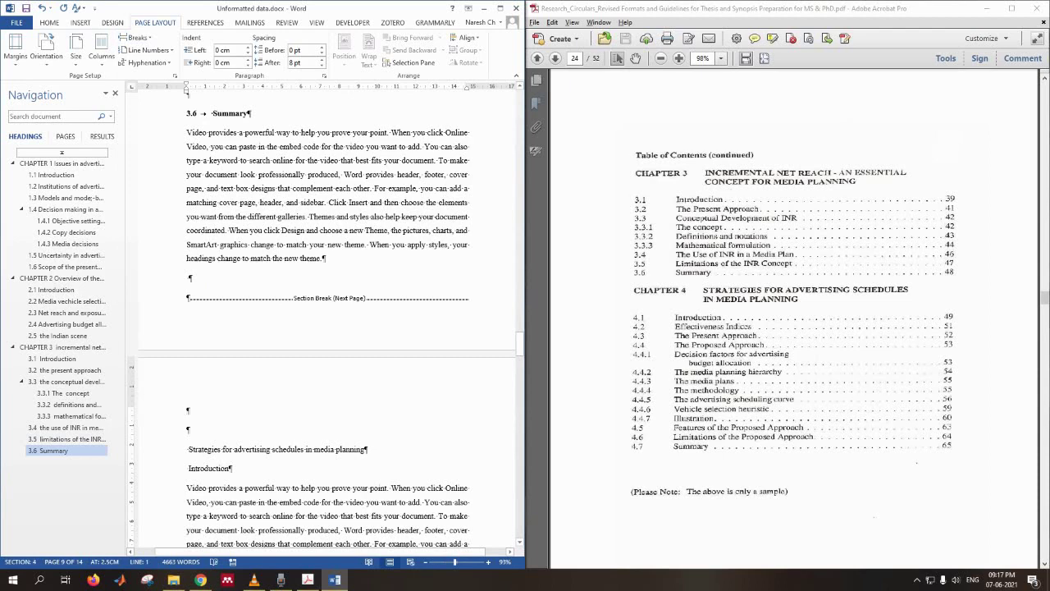
Delete the two empty paragraphs above "Strategies for advertising schedules in media planning" and apply Heading 1 to that title.
scroll(327, 320, up, 2)
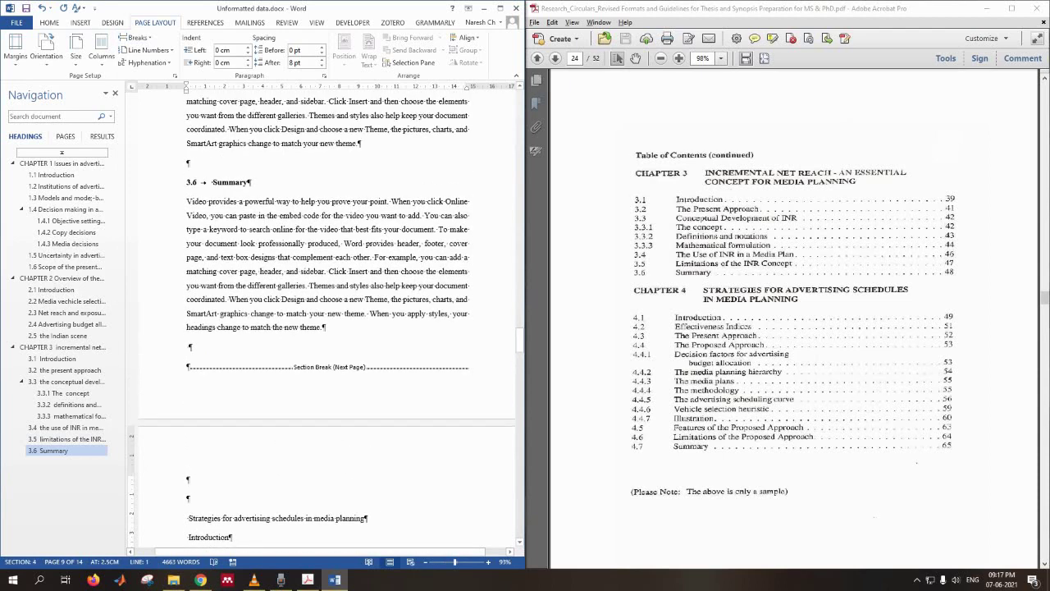
scroll(326, 320, down, 3)
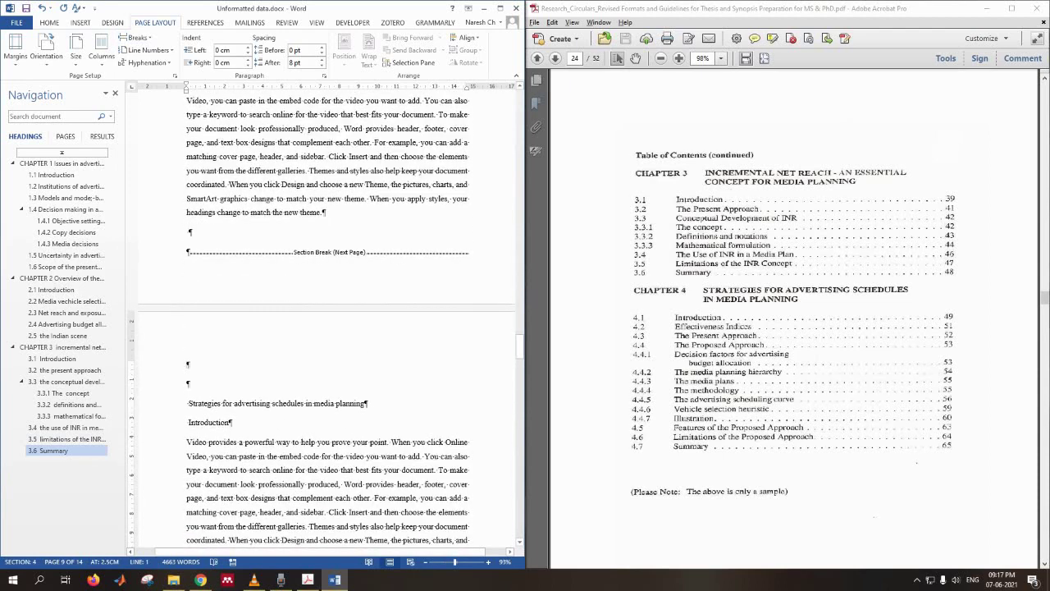
key(Delete)
key(Delete)
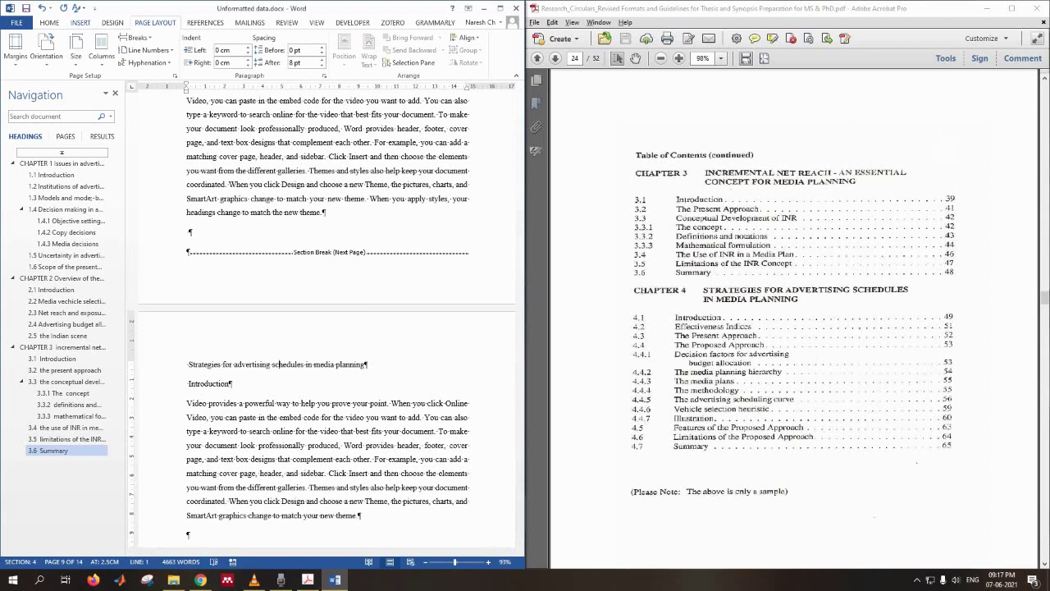
click(49, 22)
click(409, 49)
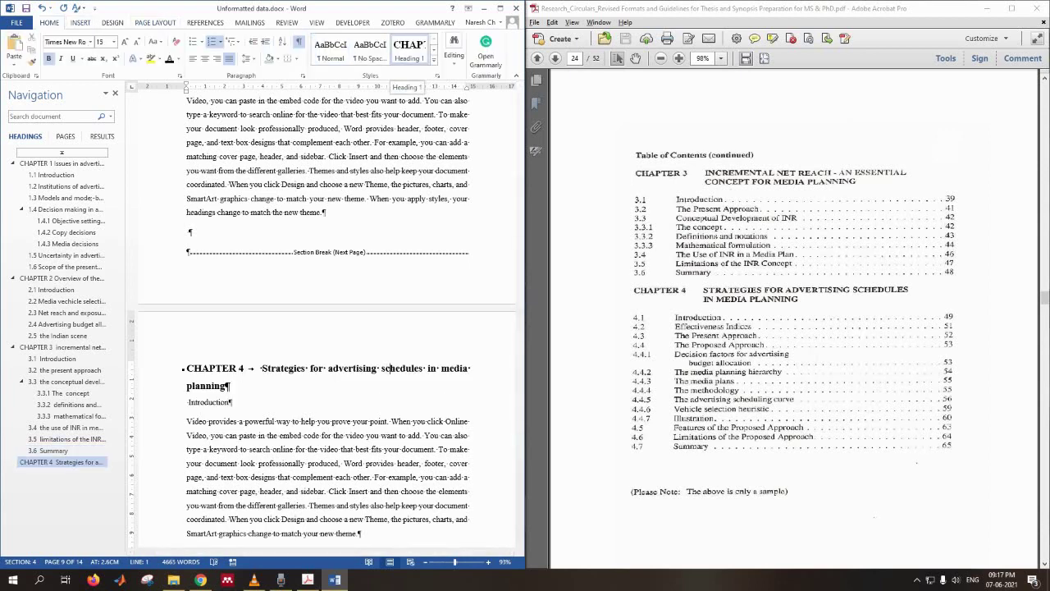
Apply Heading 2 to the Chapter 4 lines "Introduction" and "effective indices".
scroll(389, 299, down, 2)
click(207, 332)
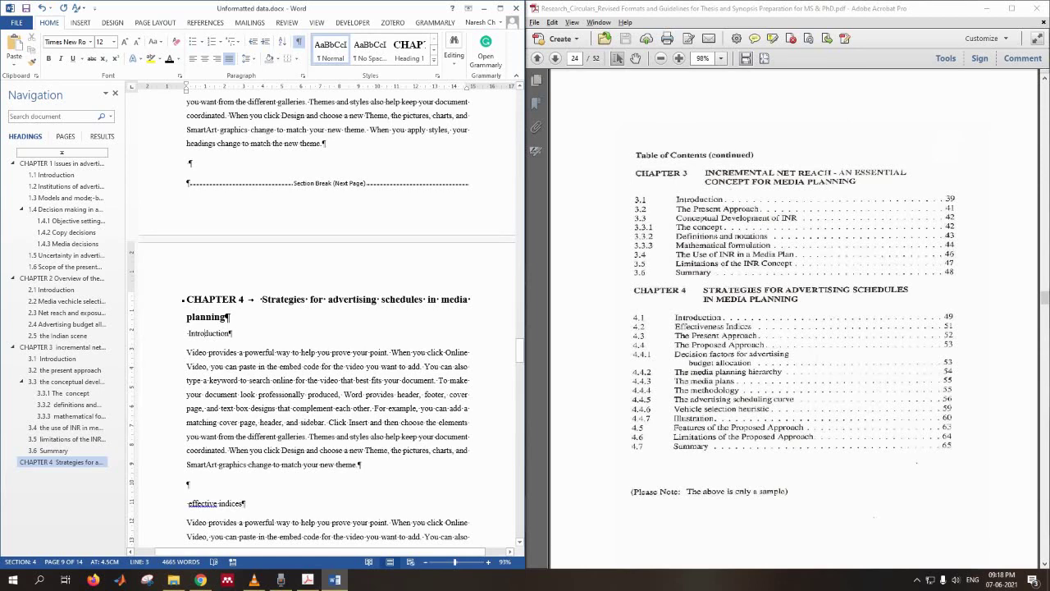
scroll(326, 320, down, 1)
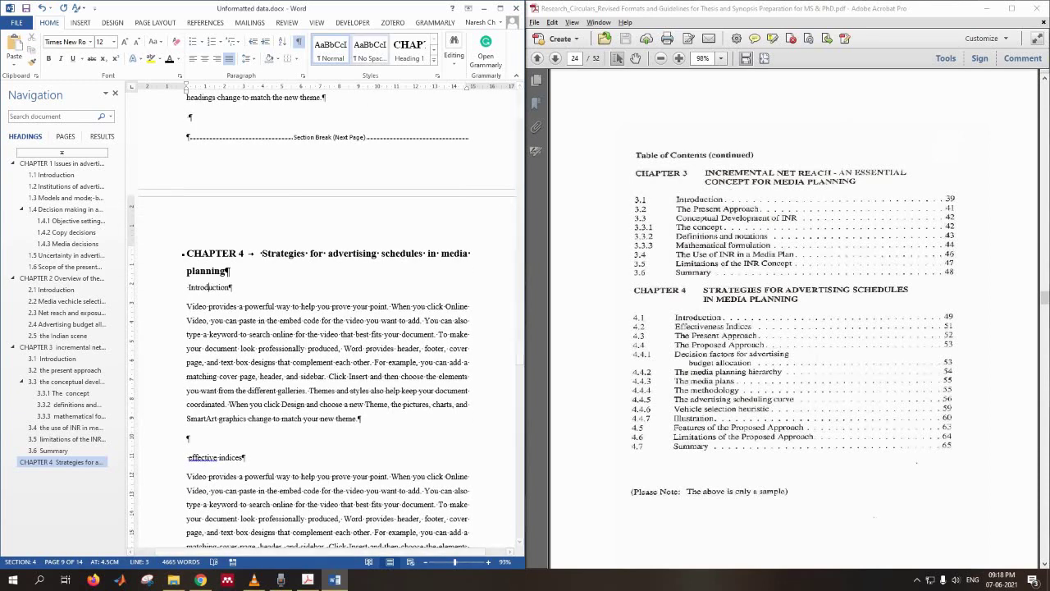
click(434, 49)
click(332, 49)
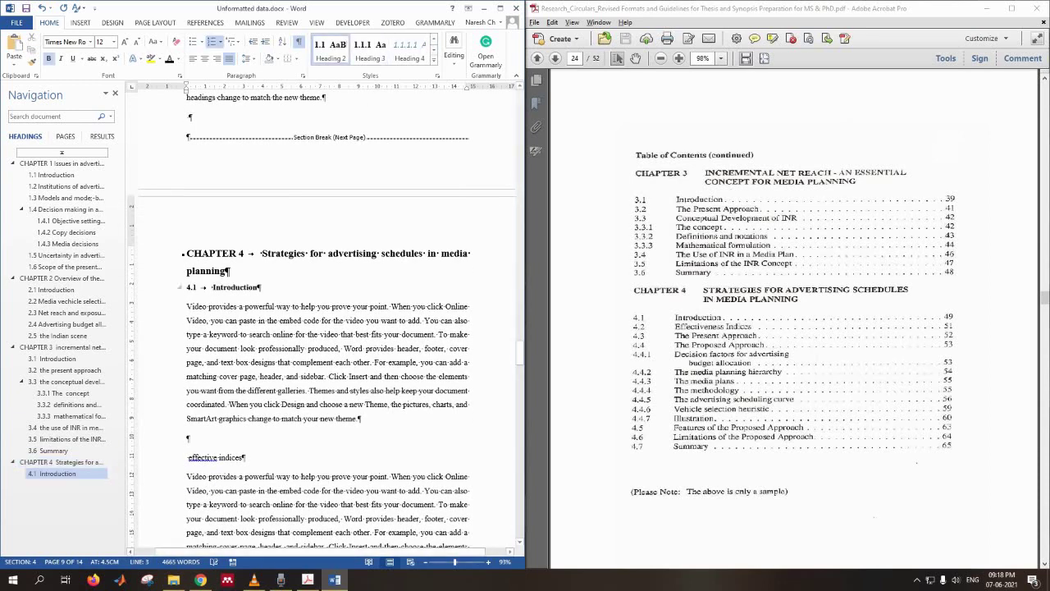
click(219, 458)
click(332, 49)
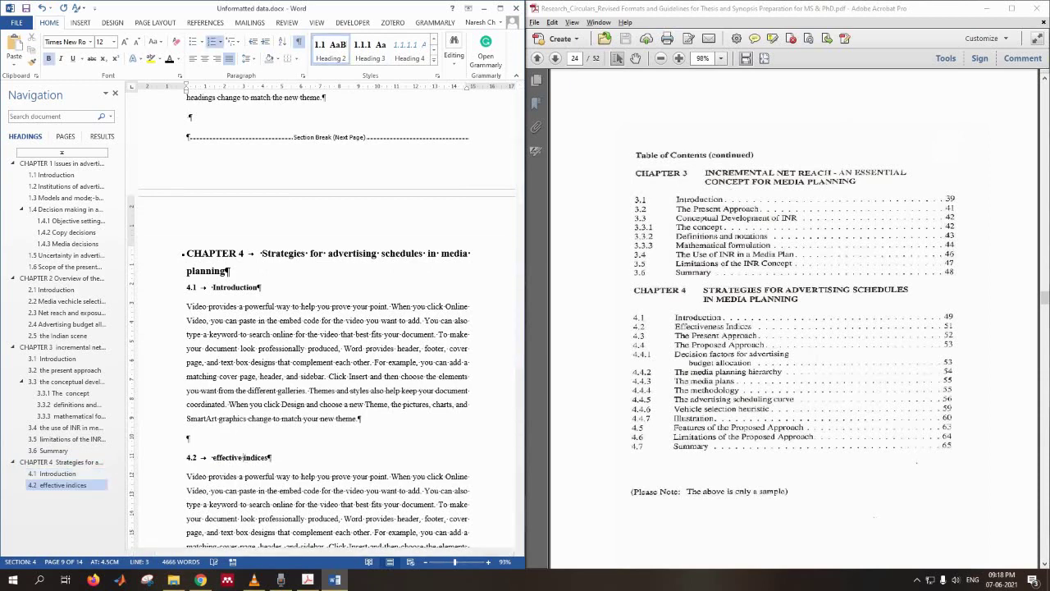
Apply Heading 2 to the Chapter 4 lines "the present approach" and "the proposed approach".
scroll(328, 369, down, 3)
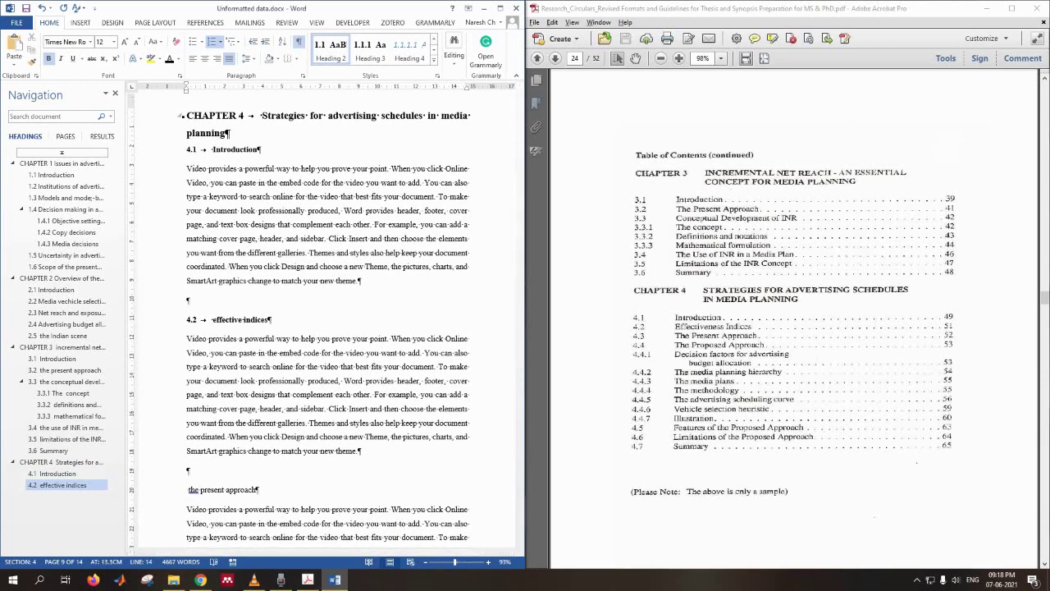
scroll(328, 345, down, 3)
click(219, 374)
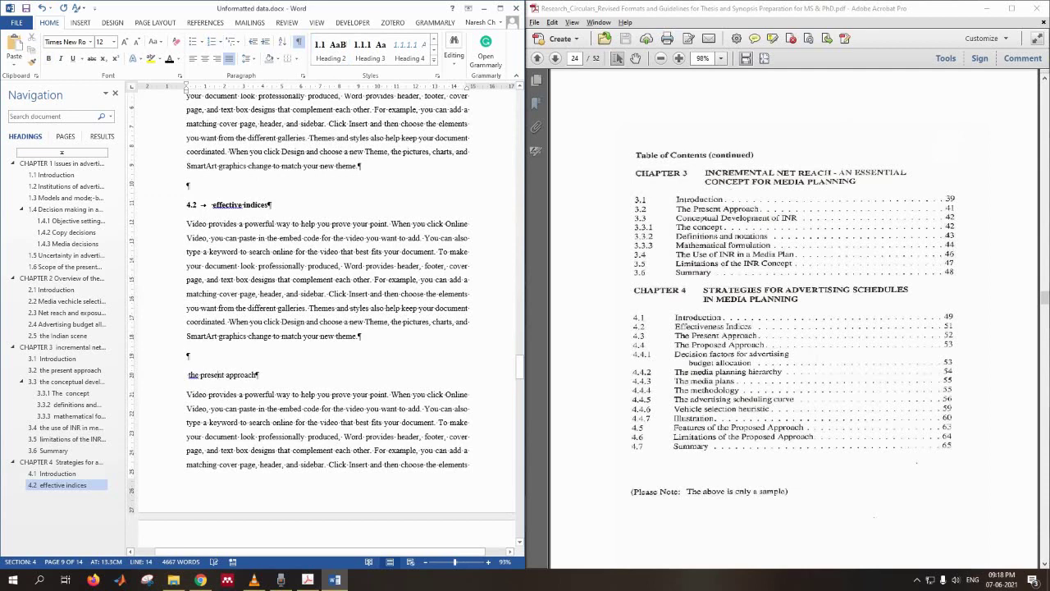
click(331, 49)
scroll(328, 344, down, 3)
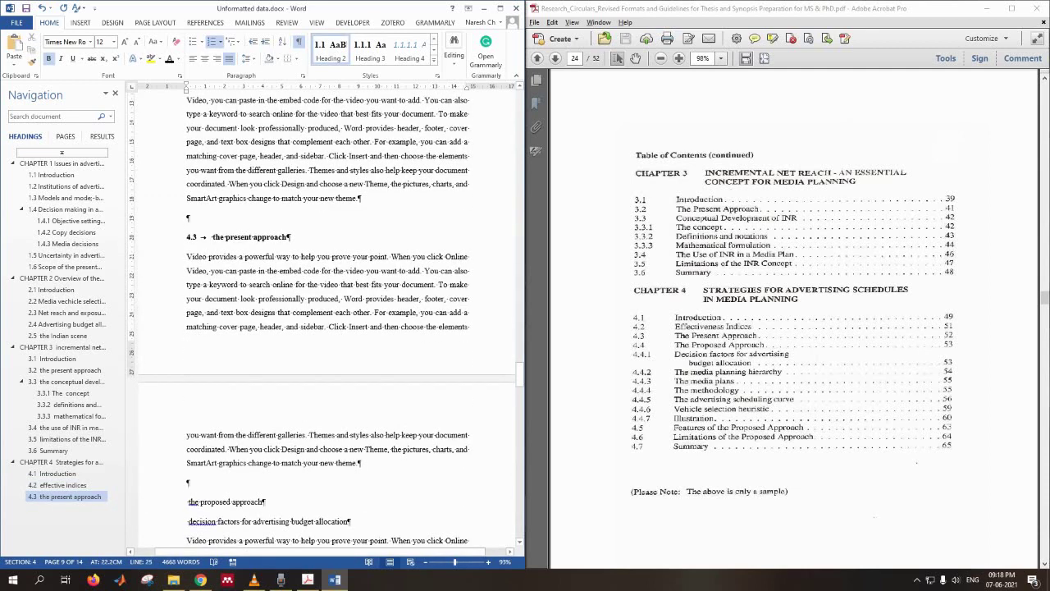
click(187, 483)
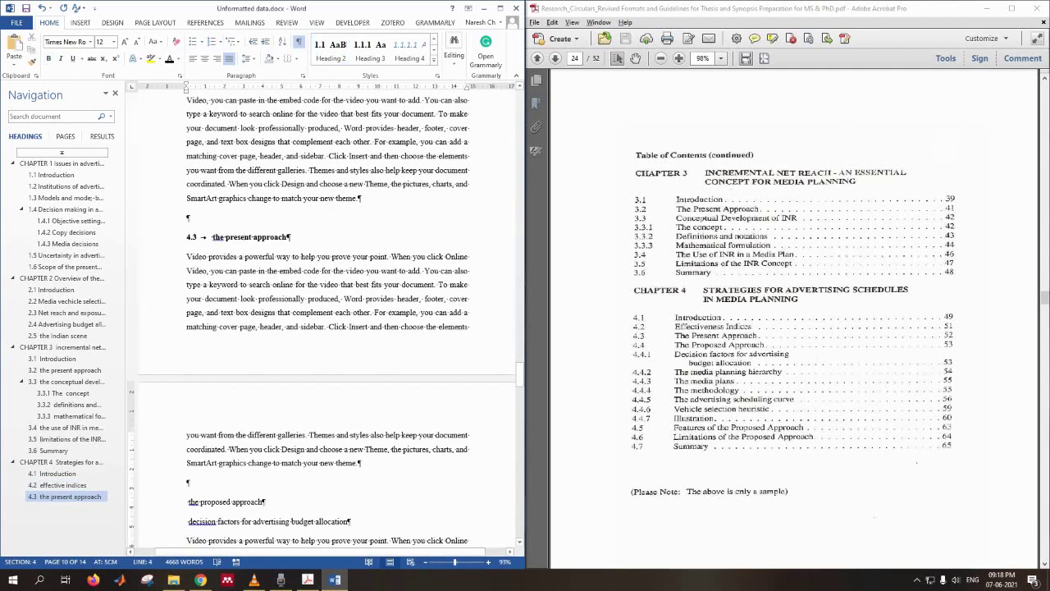
click(331, 49)
Apply Heading 3 to "decision factors for advertising budget allocation" and "the media planning hierarchy" under section 4.4.
scroll(329, 345, down, 3)
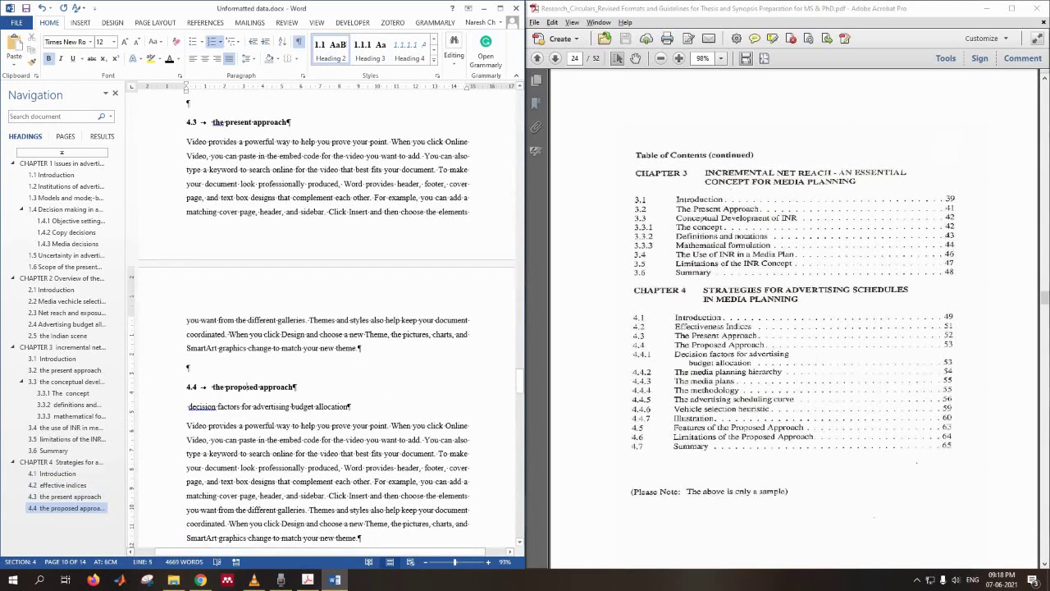
scroll(246, 317, down, 2)
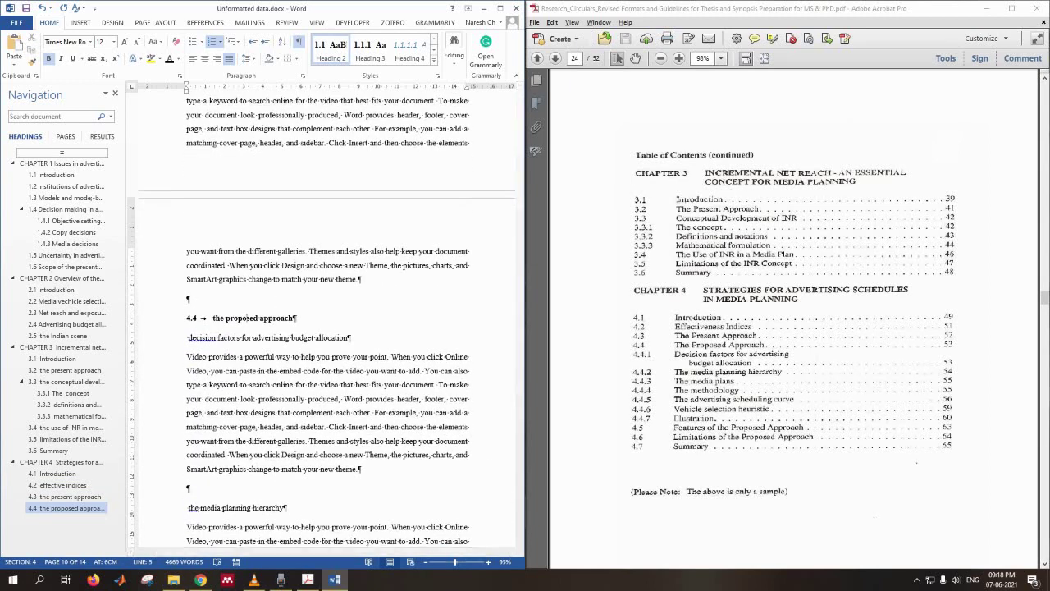
scroll(788, 312, down, 2)
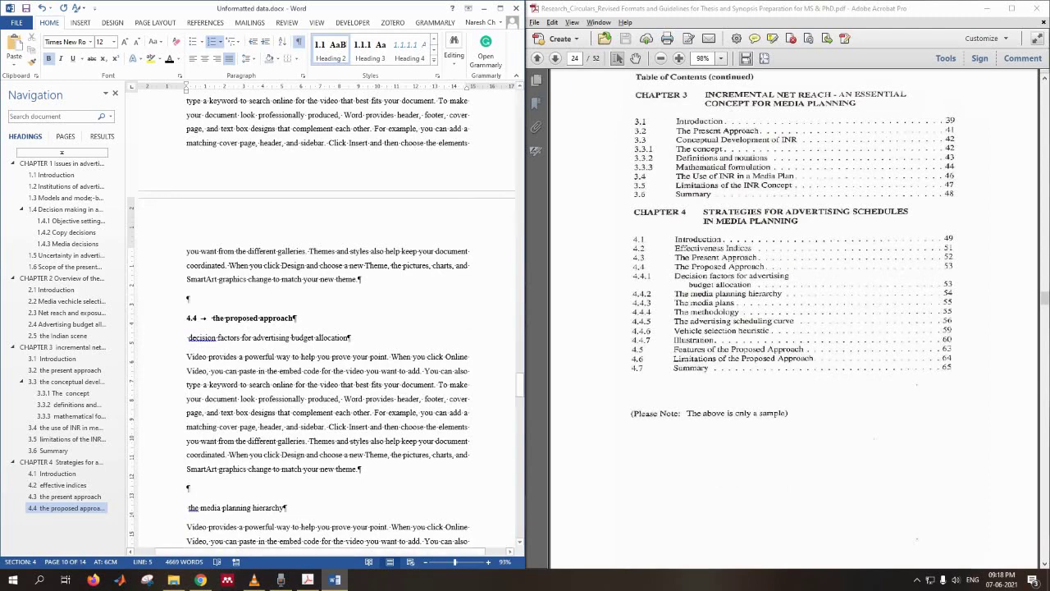
click(370, 50)
scroll(329, 295, down, 3)
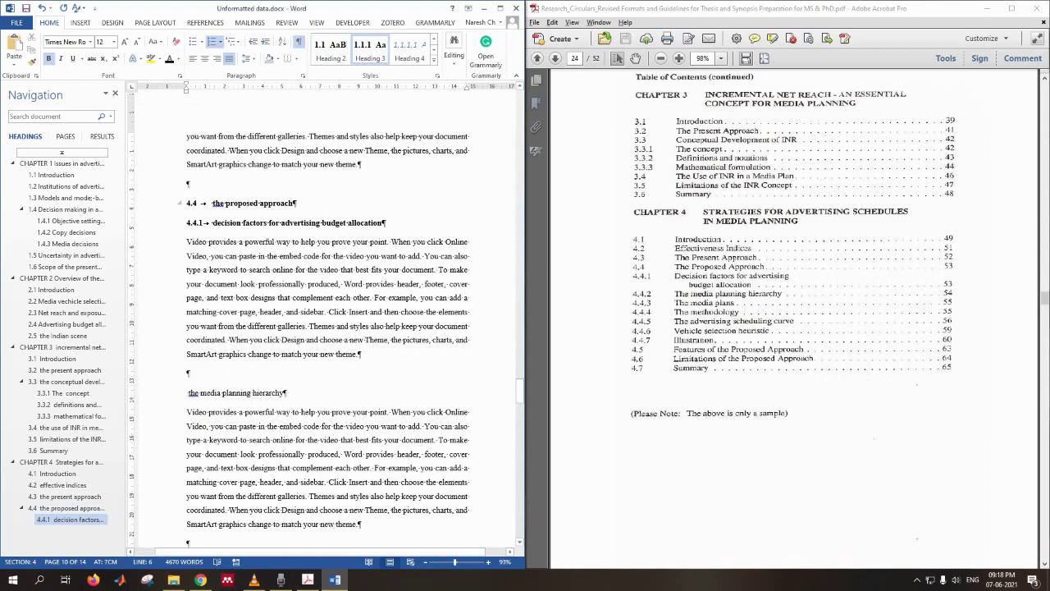
click(246, 392)
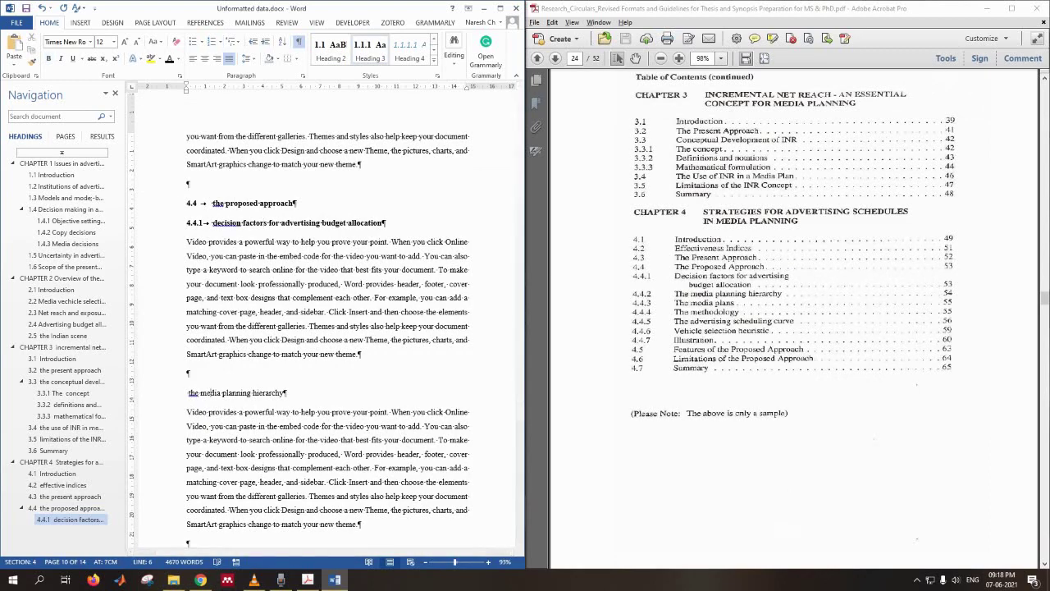
click(370, 49)
Apply Heading 3 to the lines "the media plans" and "the methodology" within section 4.4.
scroll(328, 295, down, 3)
scroll(328, 296, down, 2)
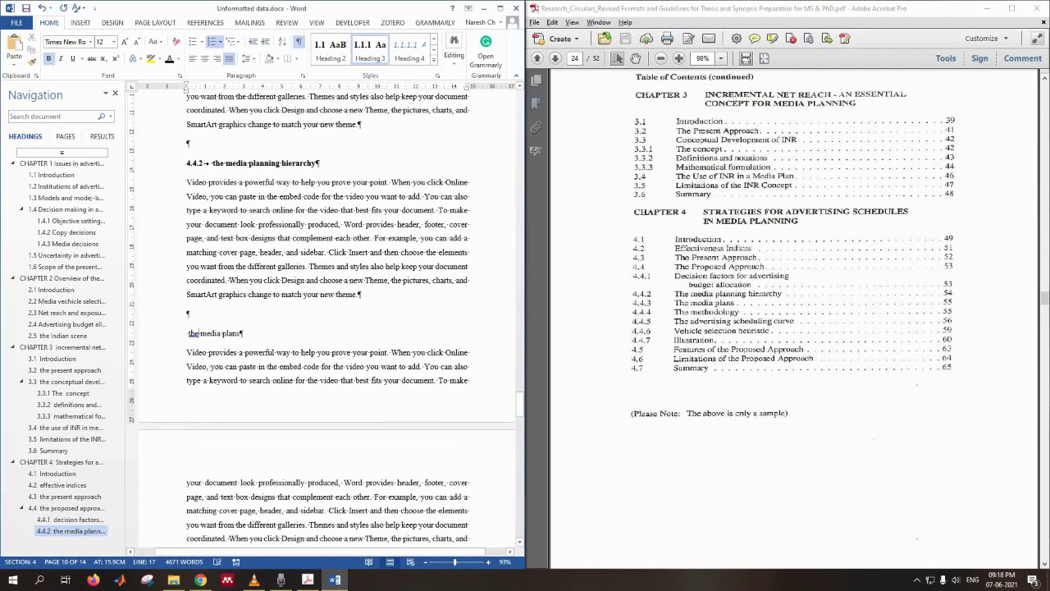
click(224, 333)
click(370, 50)
scroll(328, 328, down, 3)
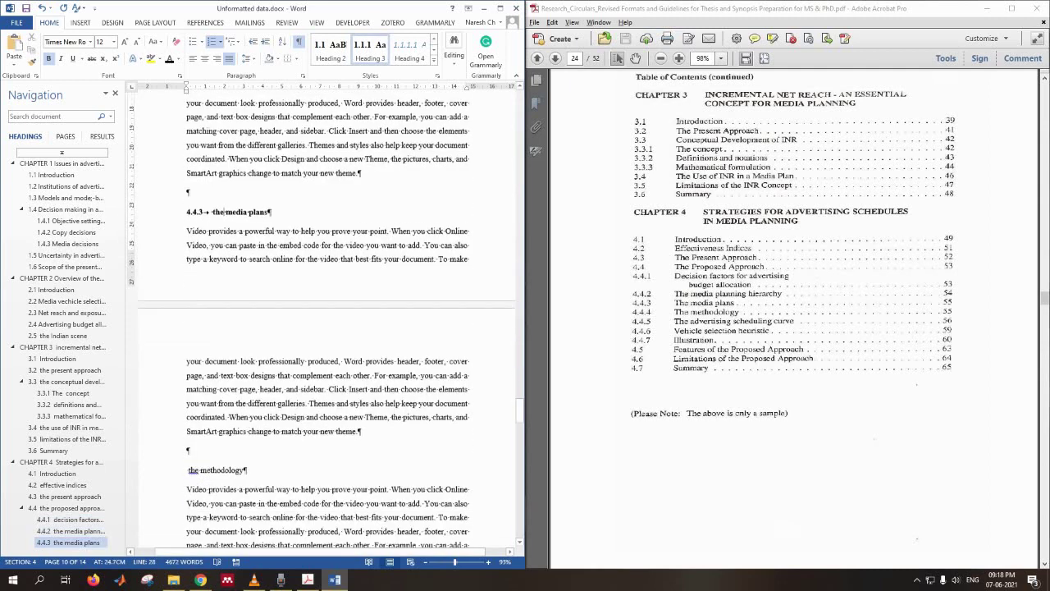
click(189, 453)
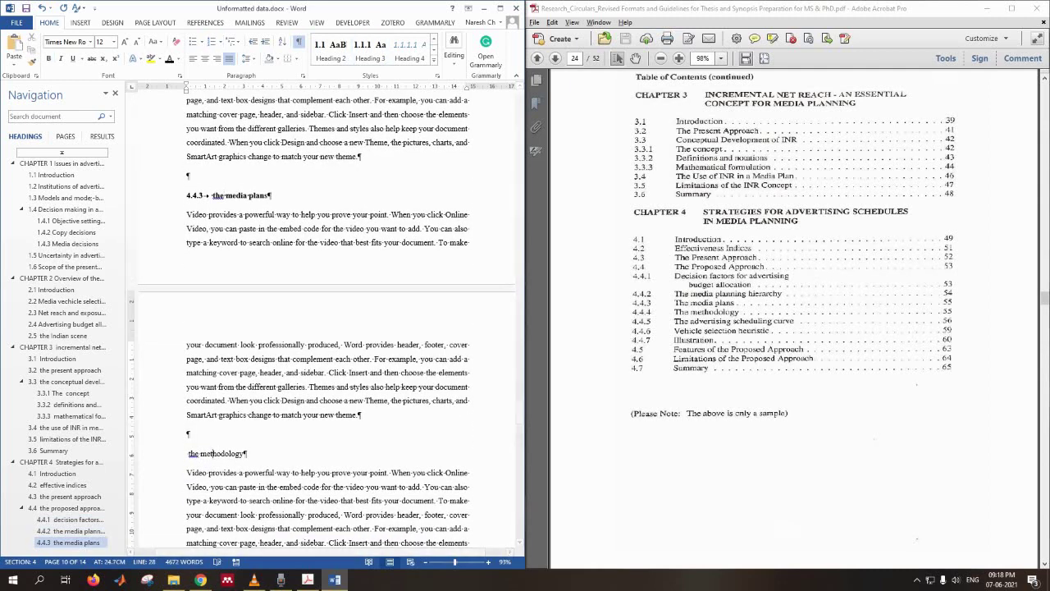
click(371, 49)
Apply Heading 3 to "advertising scheduling curve", "vehicle selection heuristic" and "Illustration" within section 4.4.
scroll(328, 328, down, 6)
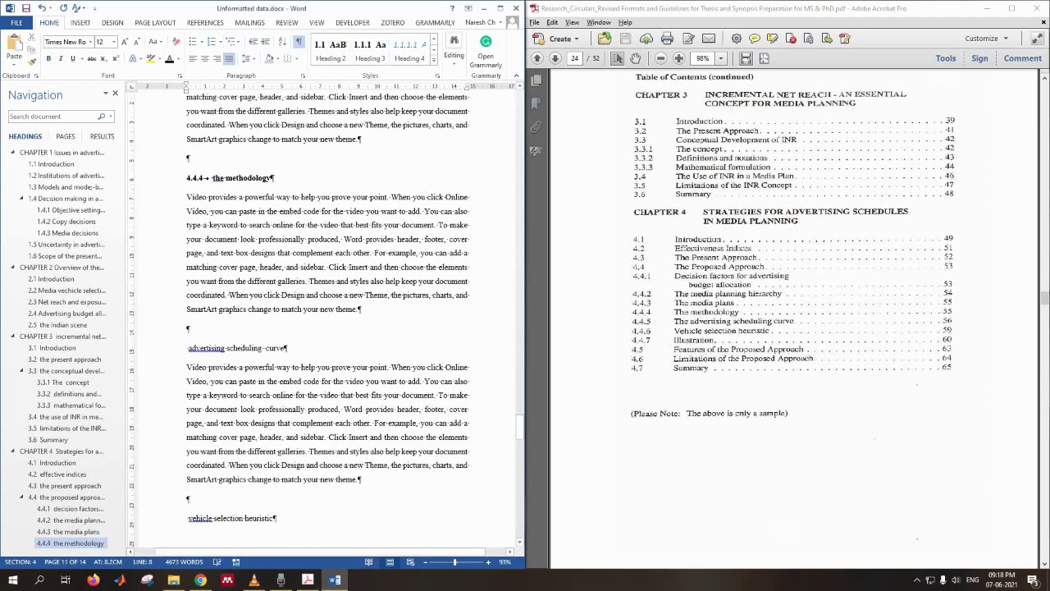
click(238, 348)
click(371, 49)
scroll(329, 329, down, 1)
scroll(266, 210, down, 2)
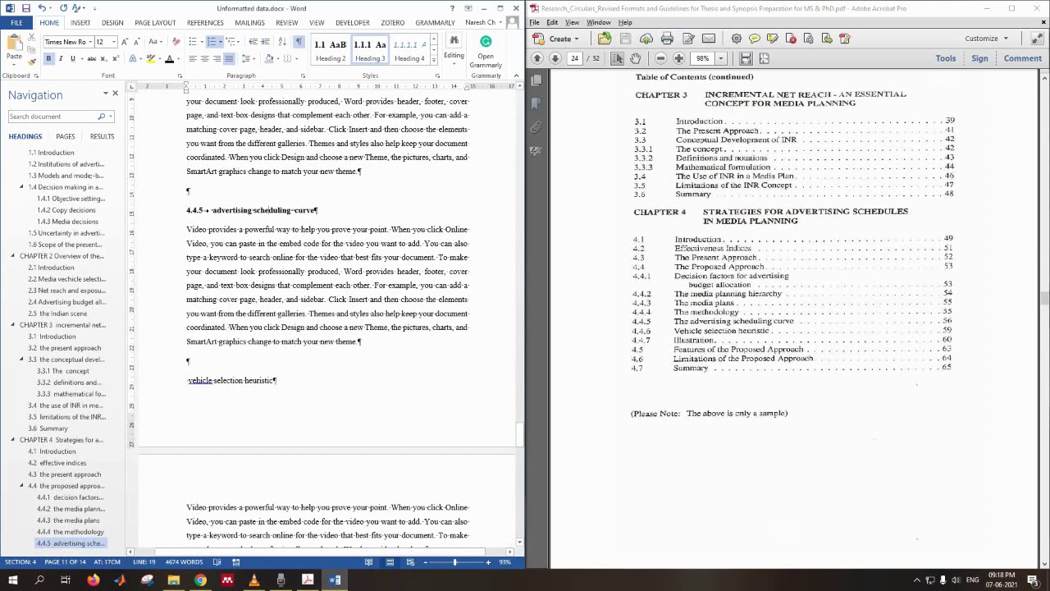
click(238, 380)
click(370, 49)
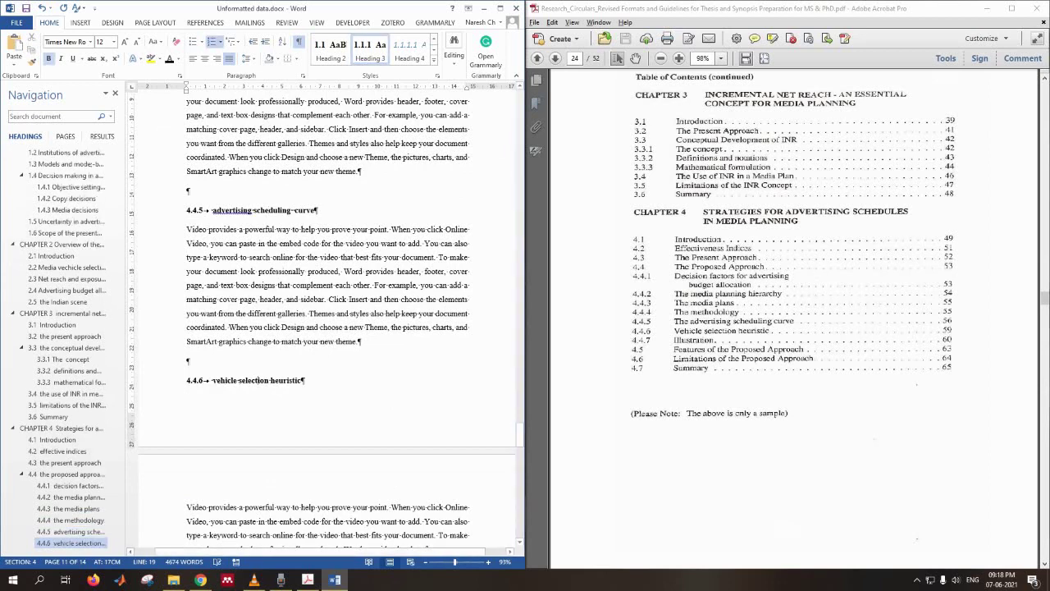
scroll(328, 320, down, 7)
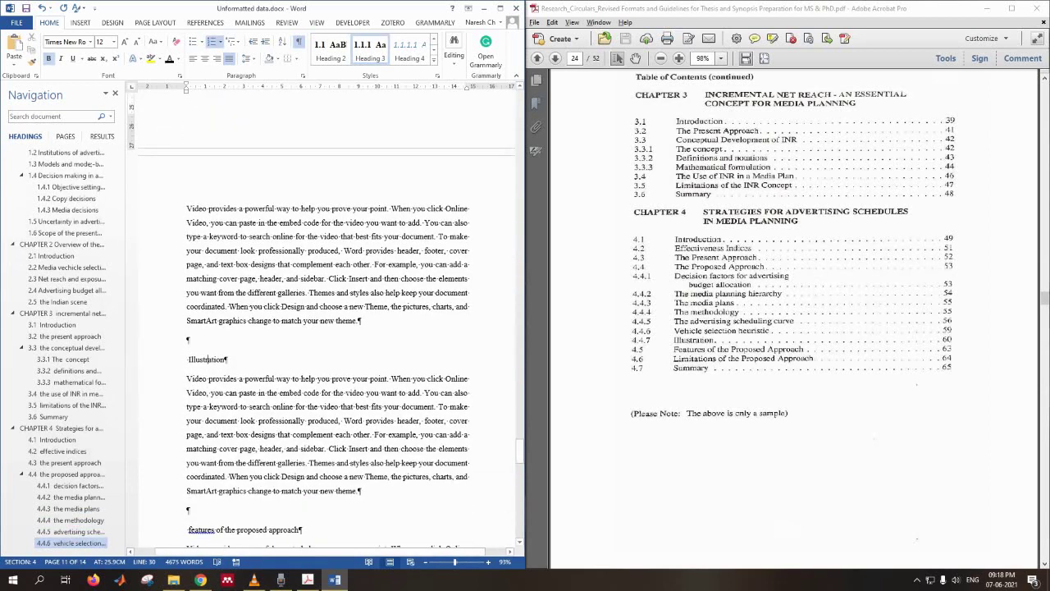
click(207, 359)
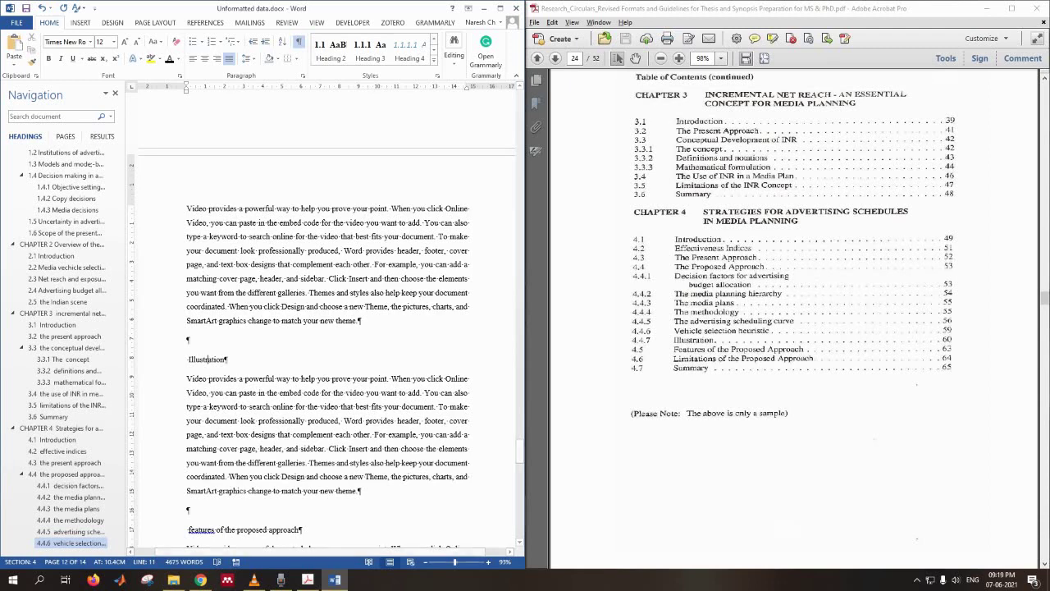
click(370, 49)
Apply Heading 2 to "features of the proposed approach" and "limitations of the proposed approach" in Chapter 4.
scroll(328, 320, down, 3)
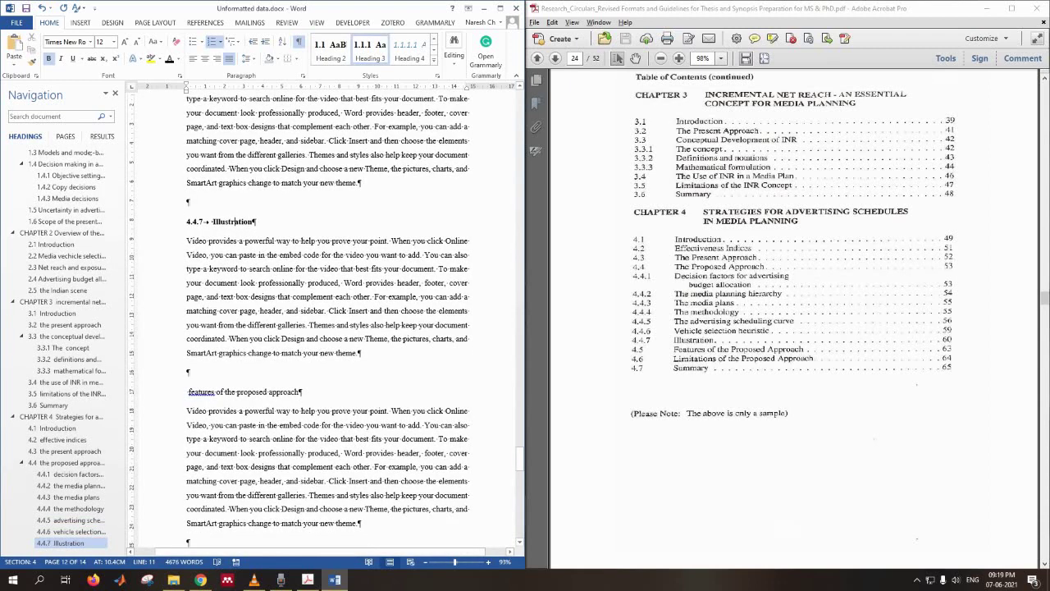
click(237, 393)
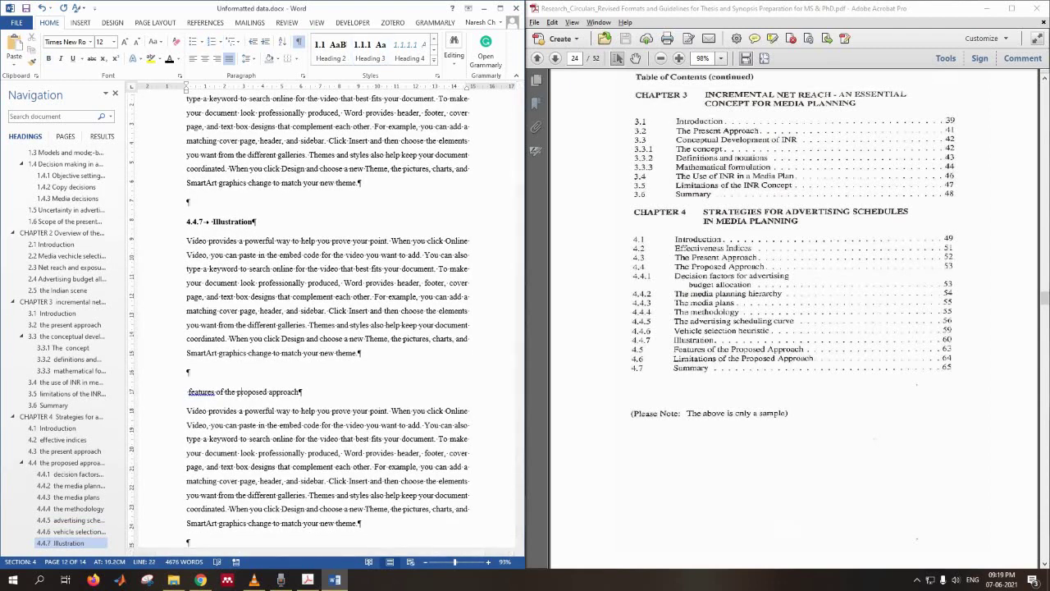
click(331, 49)
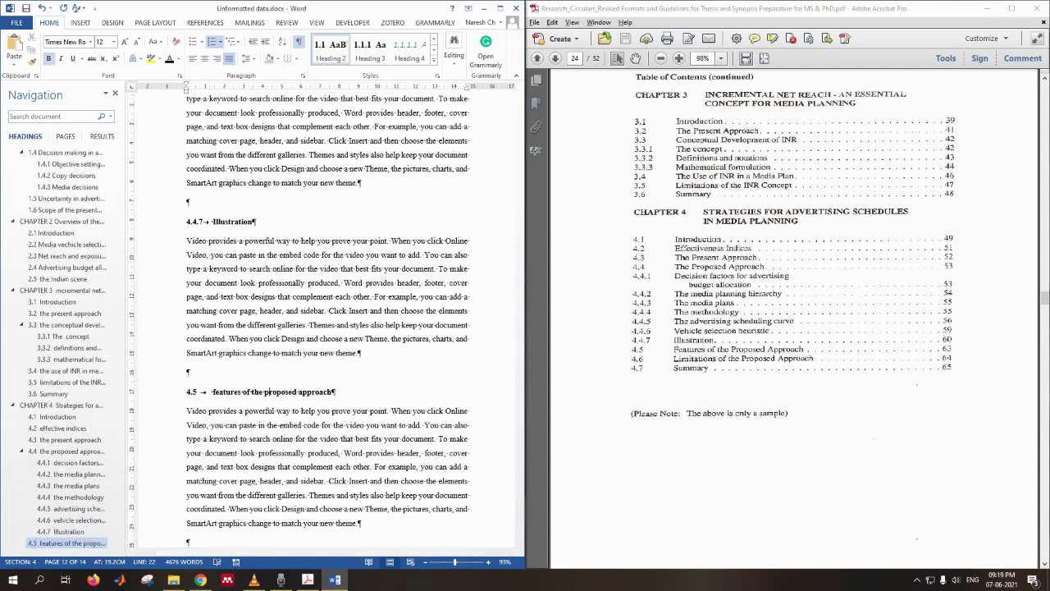
scroll(328, 320, down, 3)
scroll(328, 320, down, 3)
click(256, 348)
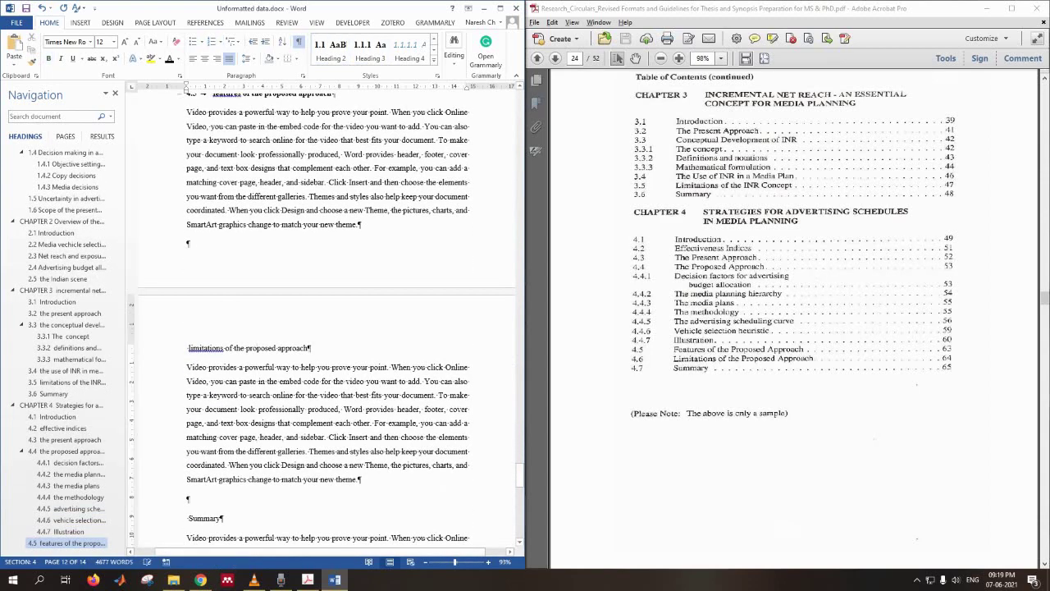
click(330, 50)
scroll(328, 320, down, 3)
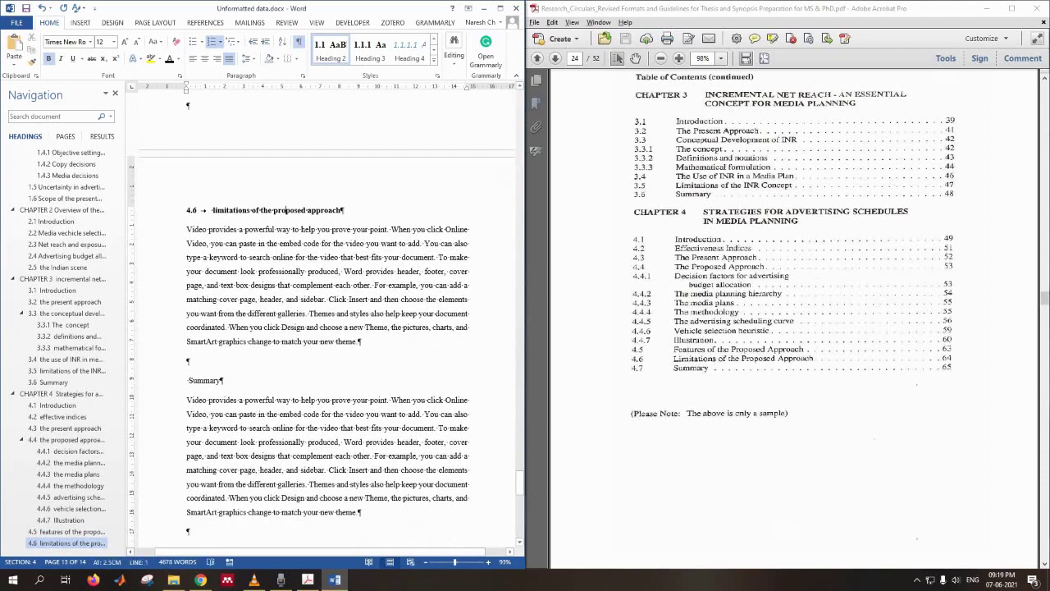
Apply Heading 2 to the "Summary" line at the end of Chapter 4.
click(209, 380)
click(331, 49)
scroll(328, 320, down, 3)
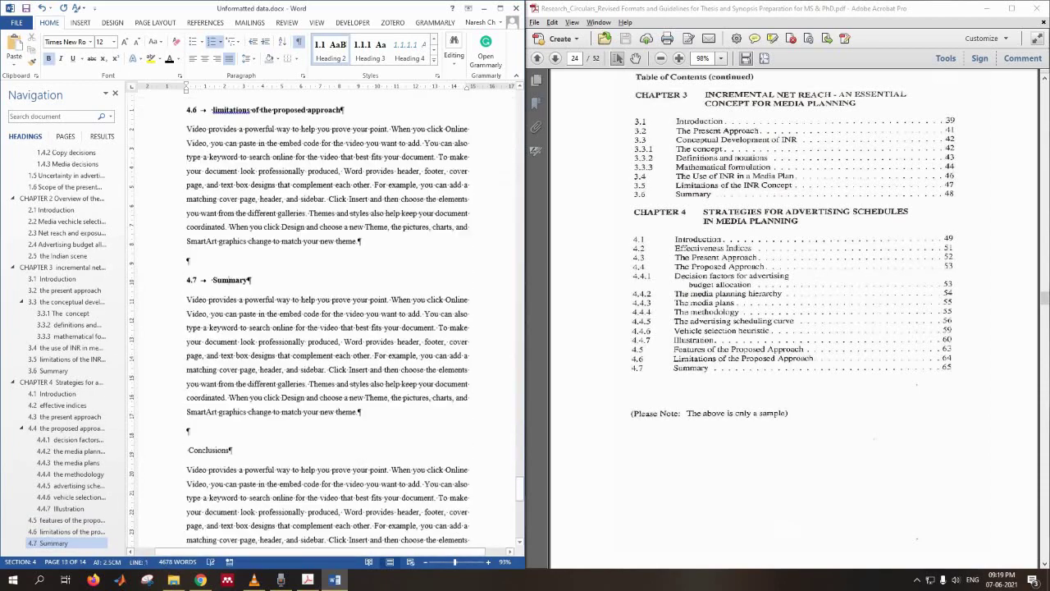
Insert a next-page section break before "Conclusions" and delete the blank lines above it on the new page.
scroll(223, 151, down, 3)
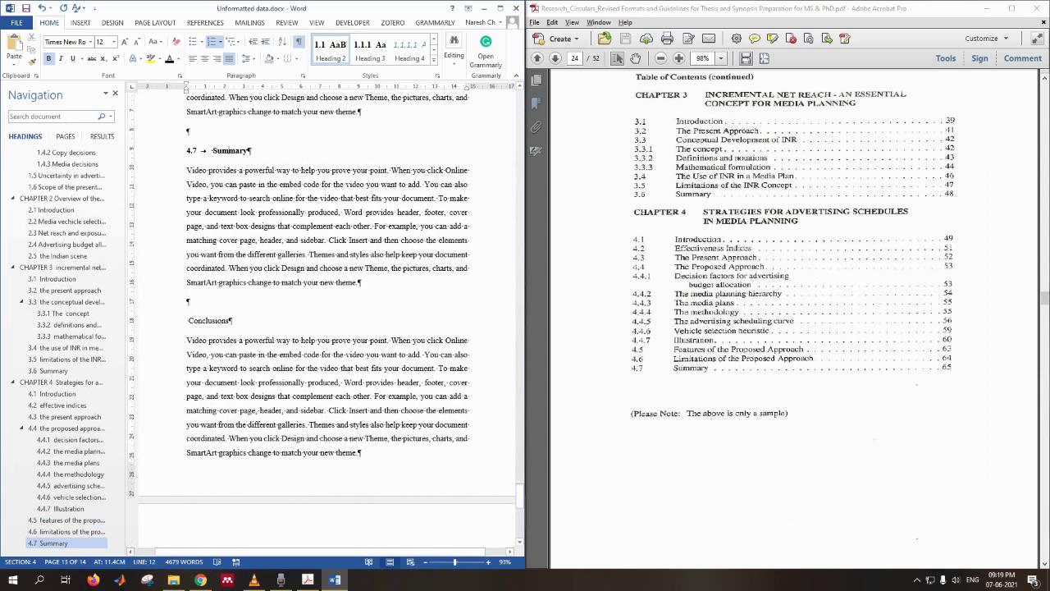
click(210, 320)
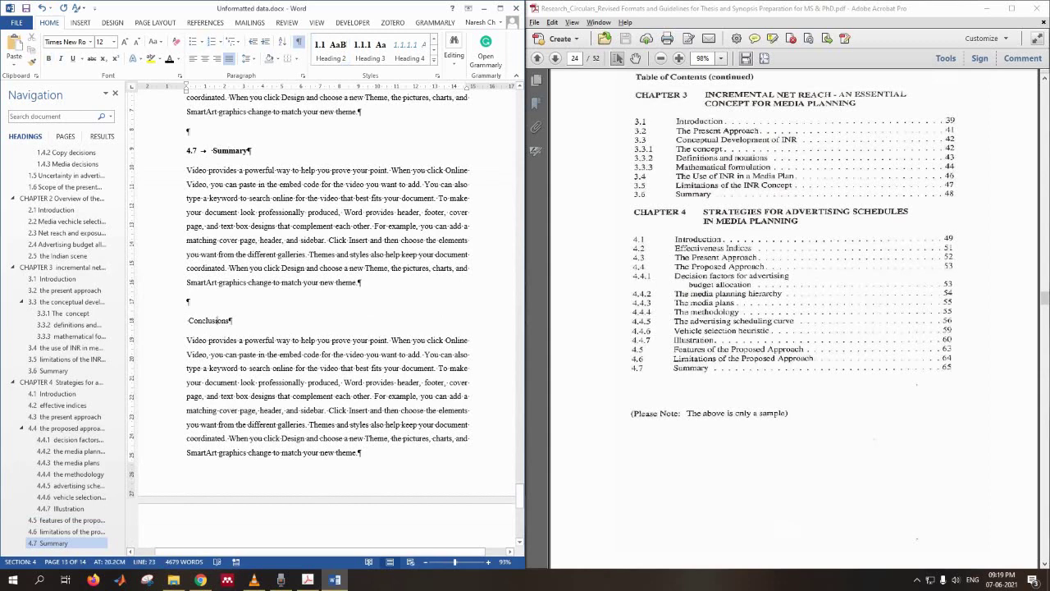
key(Return)
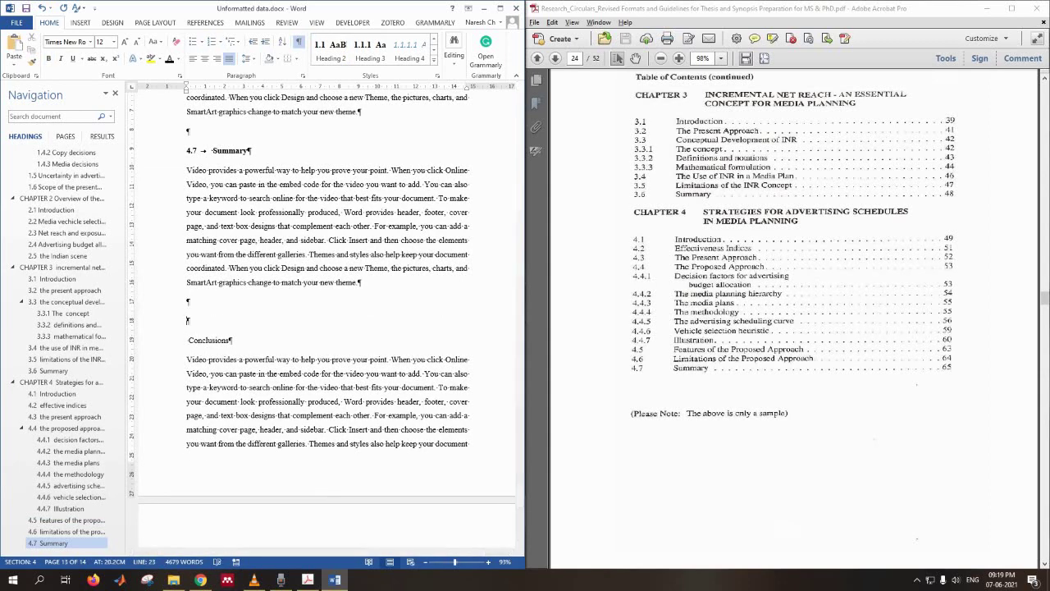
key(Return)
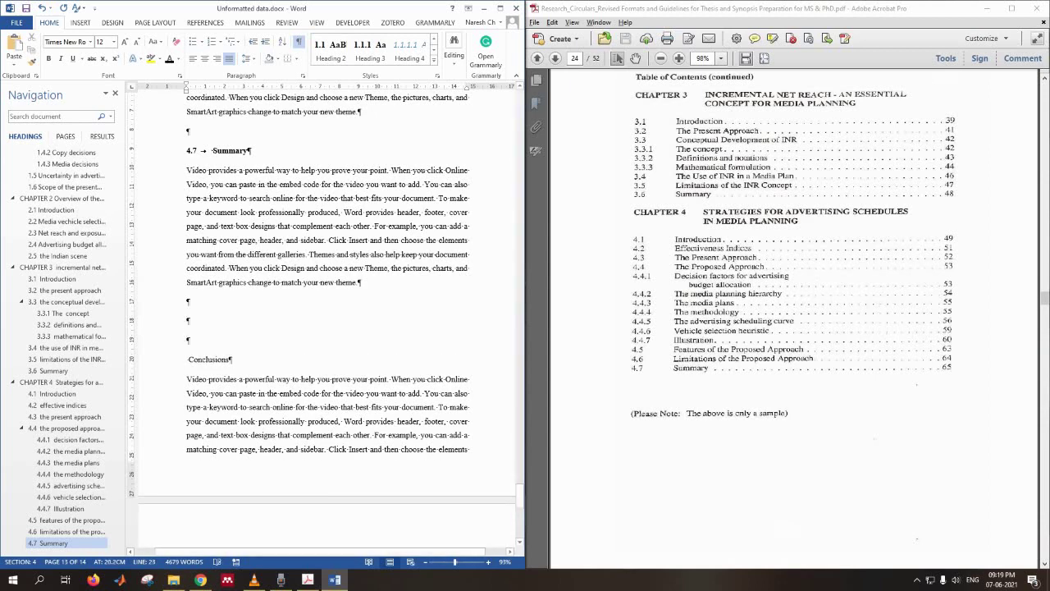
click(155, 23)
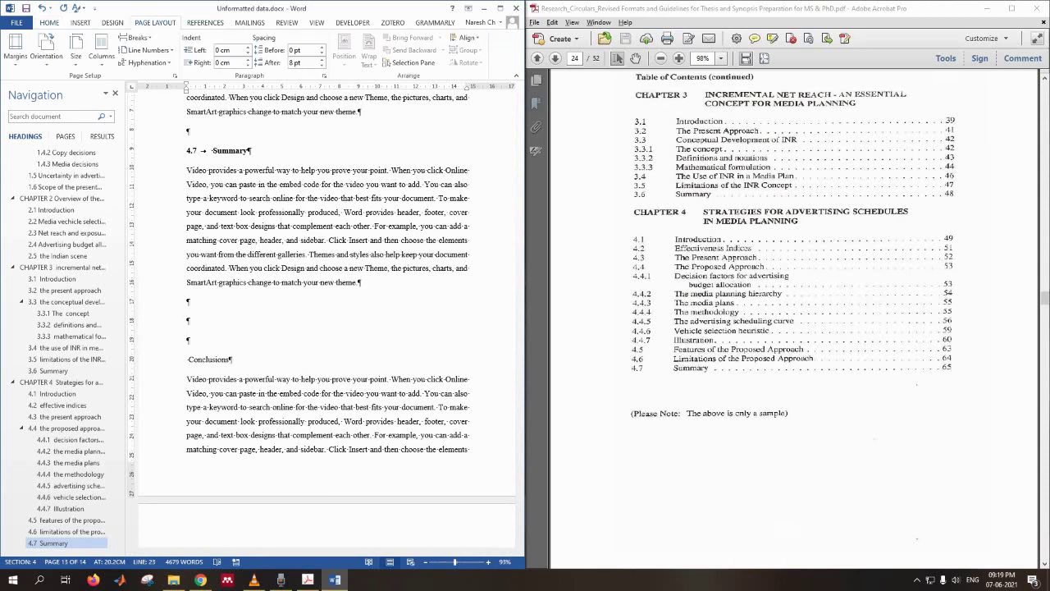
click(137, 38)
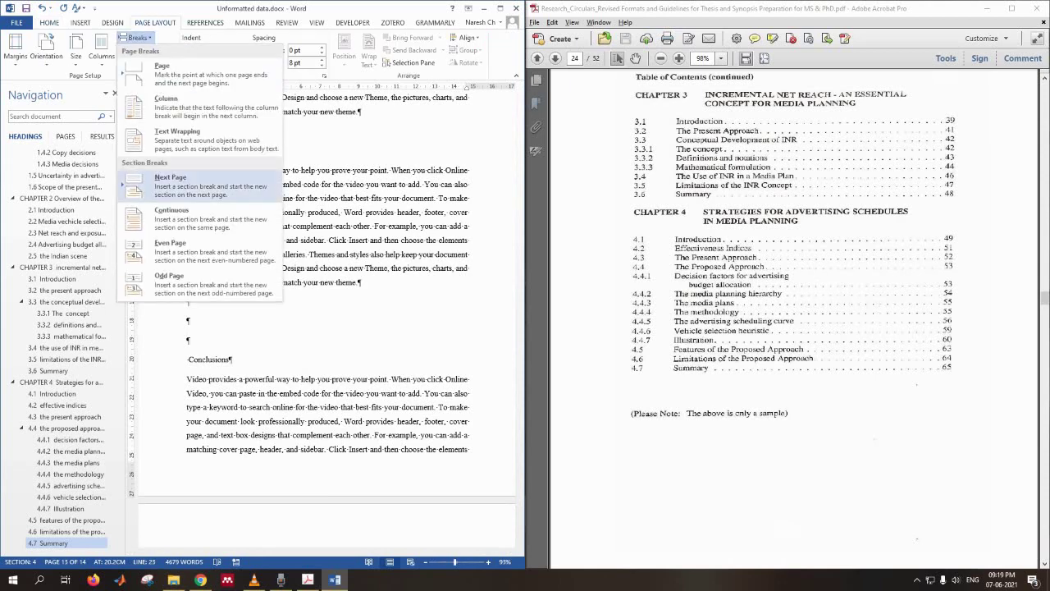
click(164, 185)
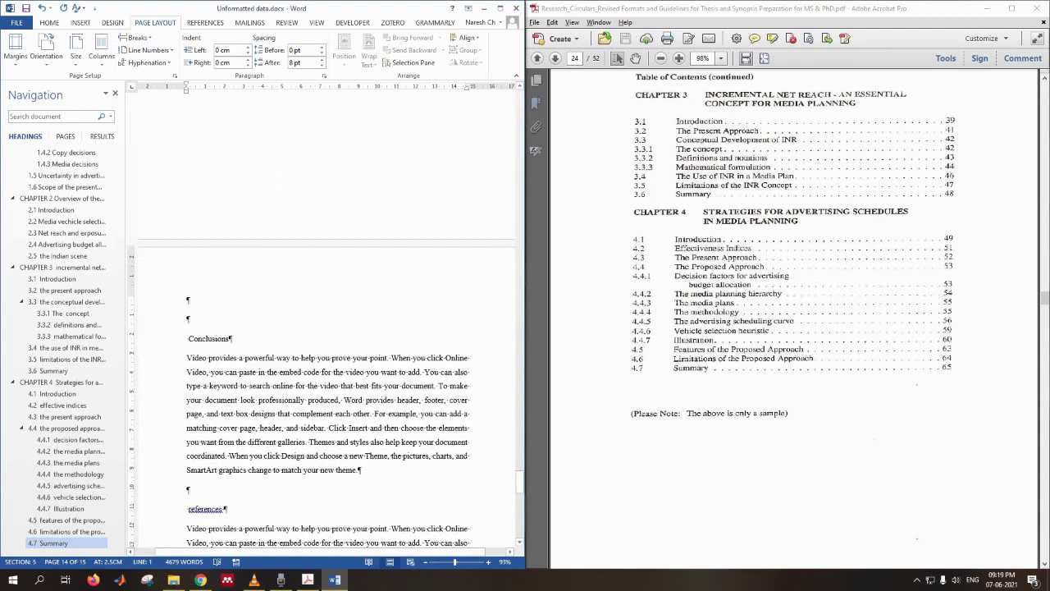
key(Delete)
key(Delete)
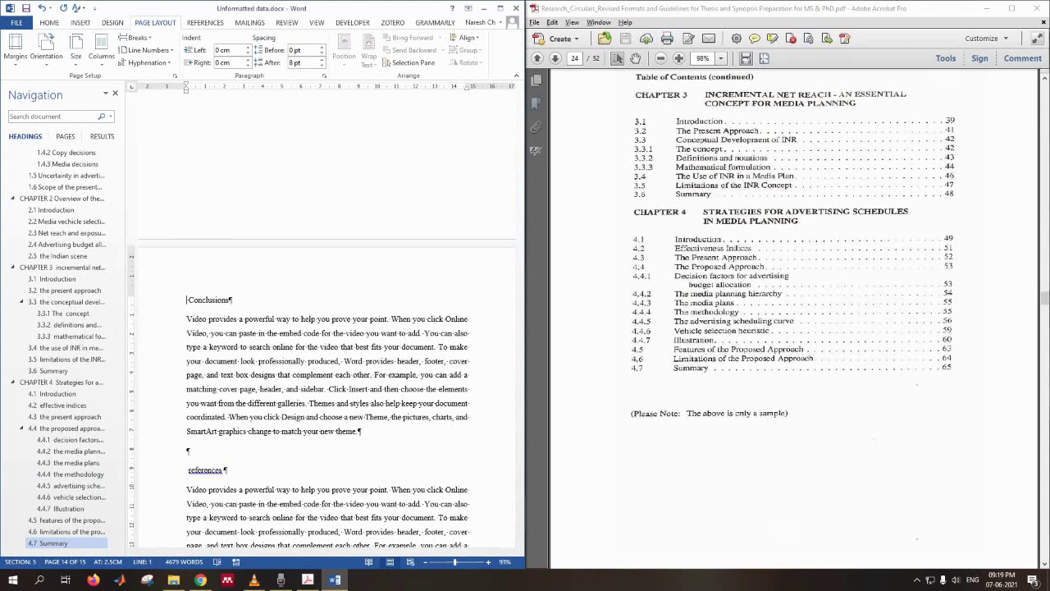
right_click(255, 561)
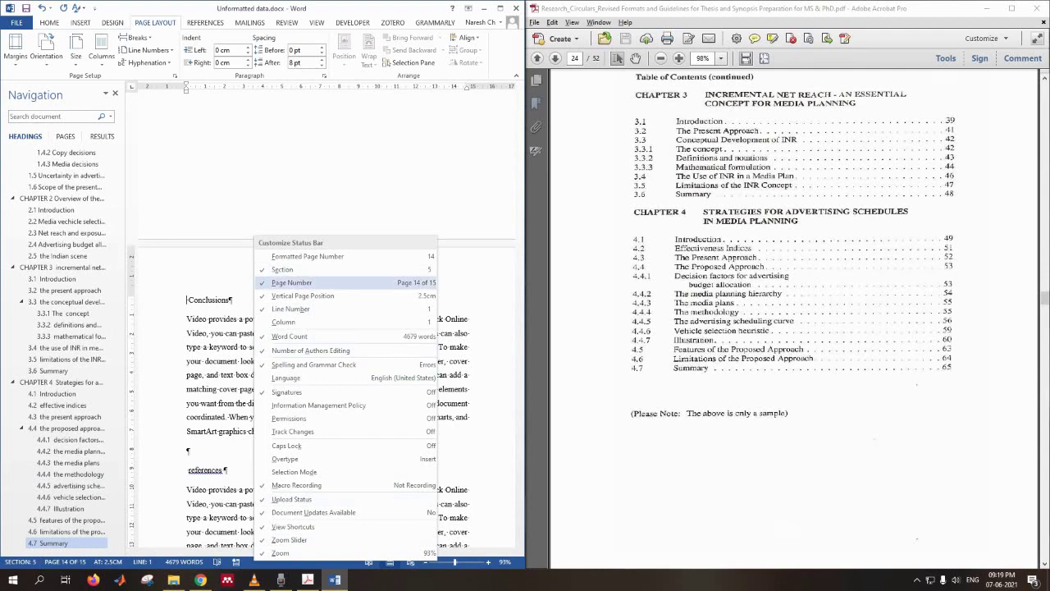
key(Escape)
Apply Heading 1 to the "Conclusions" line to make it a numbered chapter title.
scroll(329, 394, up, 3)
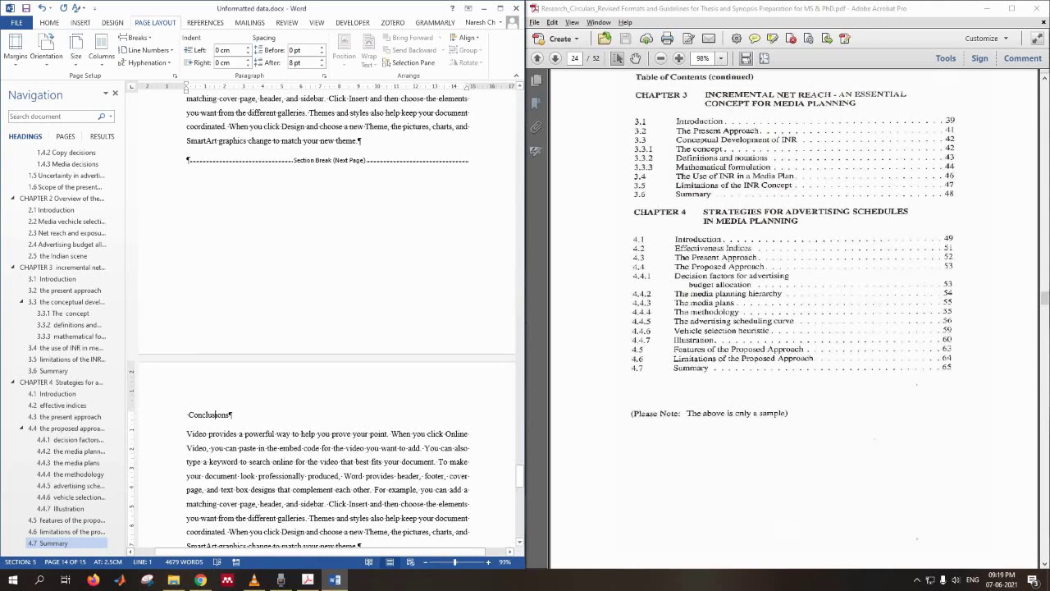
click(49, 23)
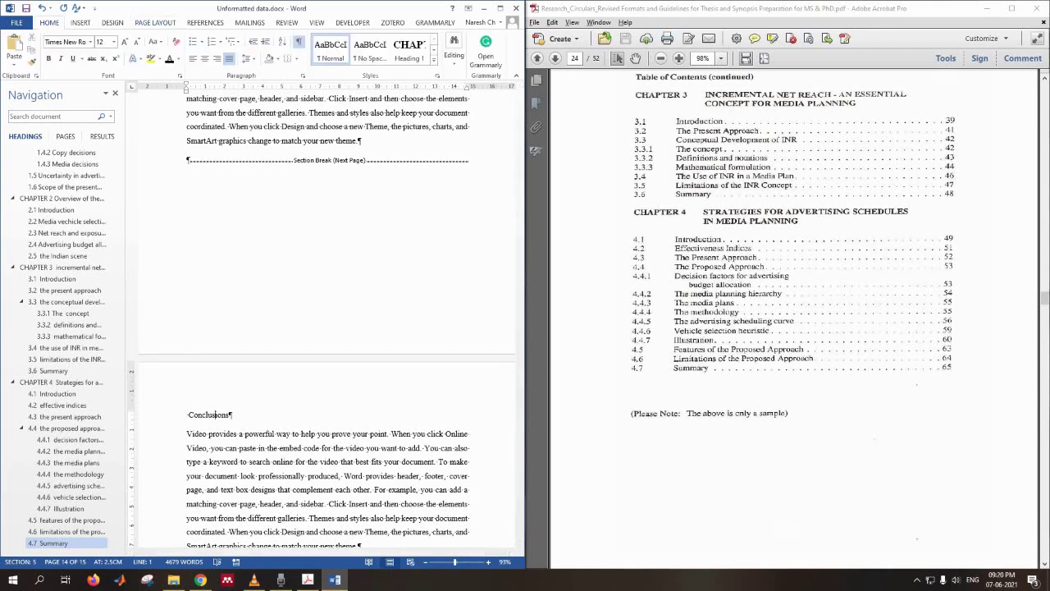
click(409, 51)
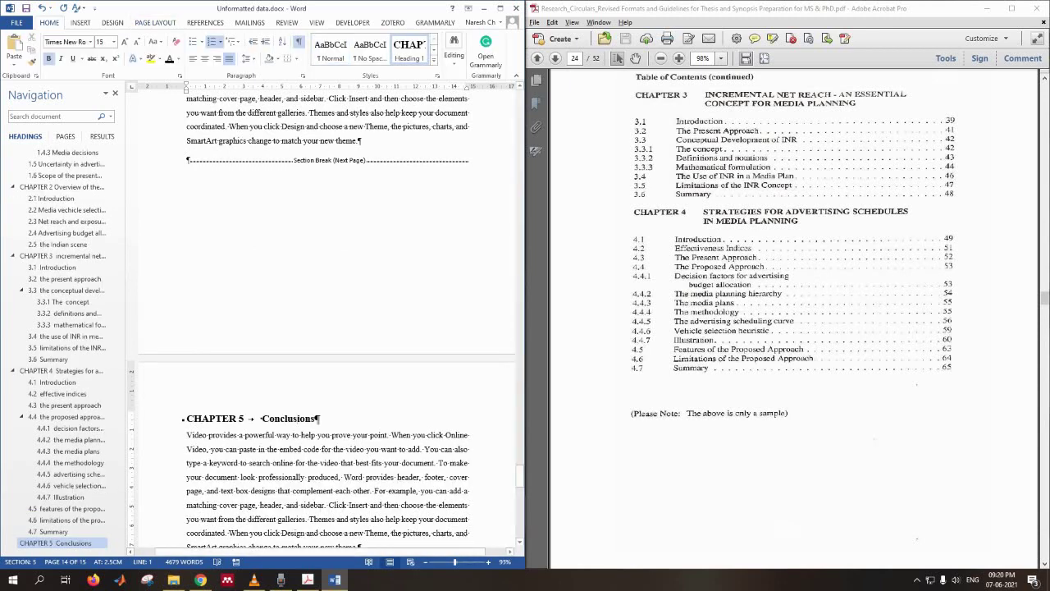
Insert a next-page section break before "references" and delete the blank lines above it on the new page.
scroll(328, 370, down, 6)
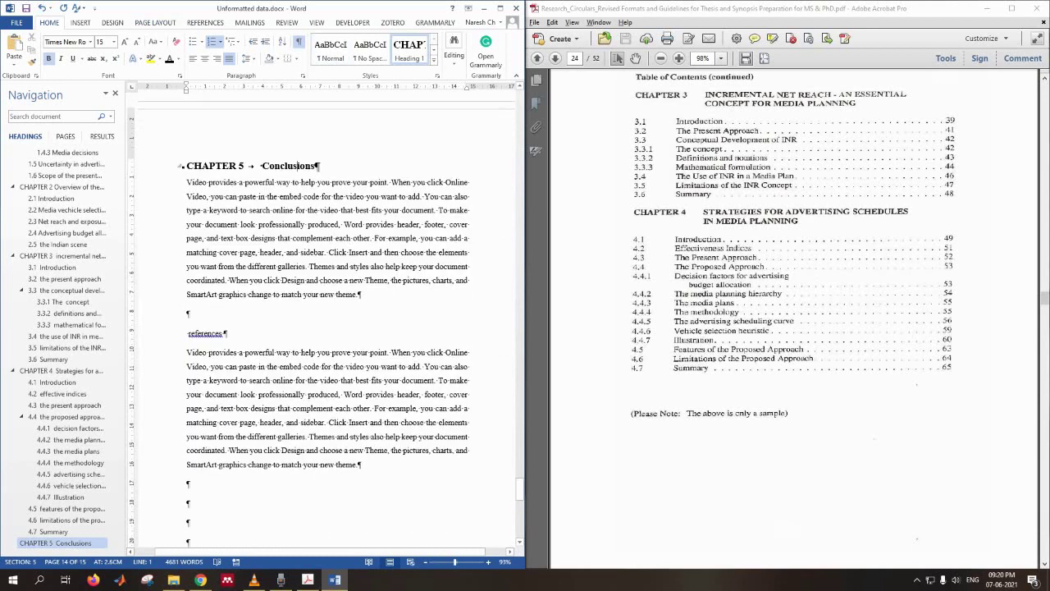
click(206, 333)
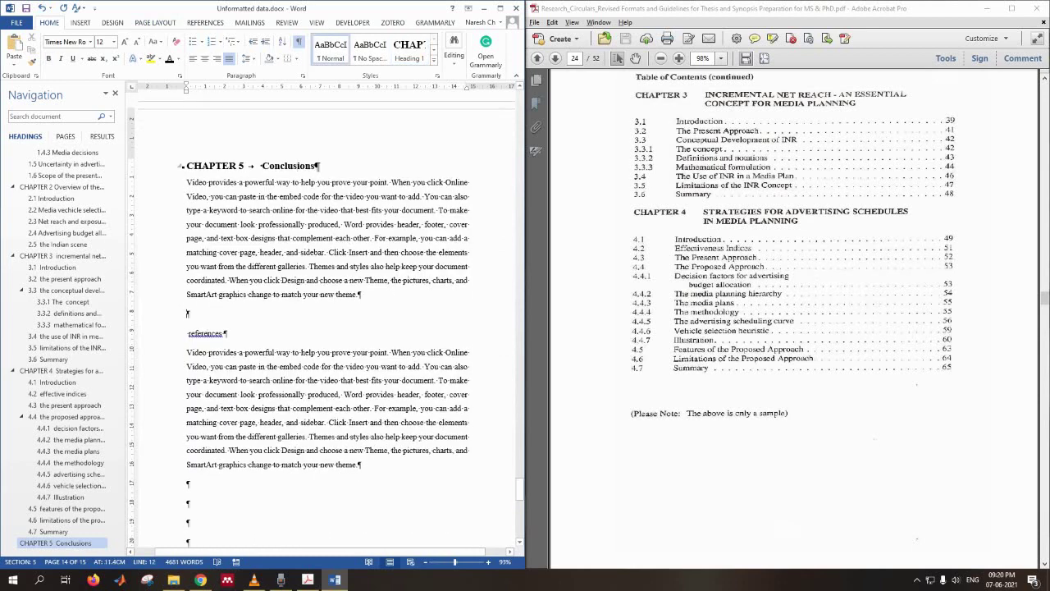
key(Return)
key(Return)
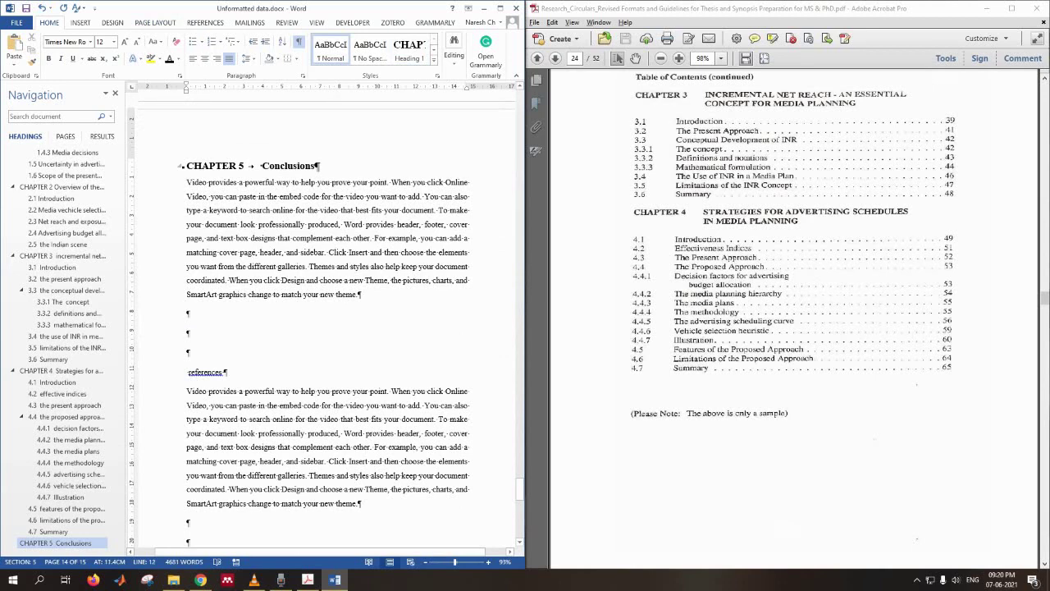
click(155, 22)
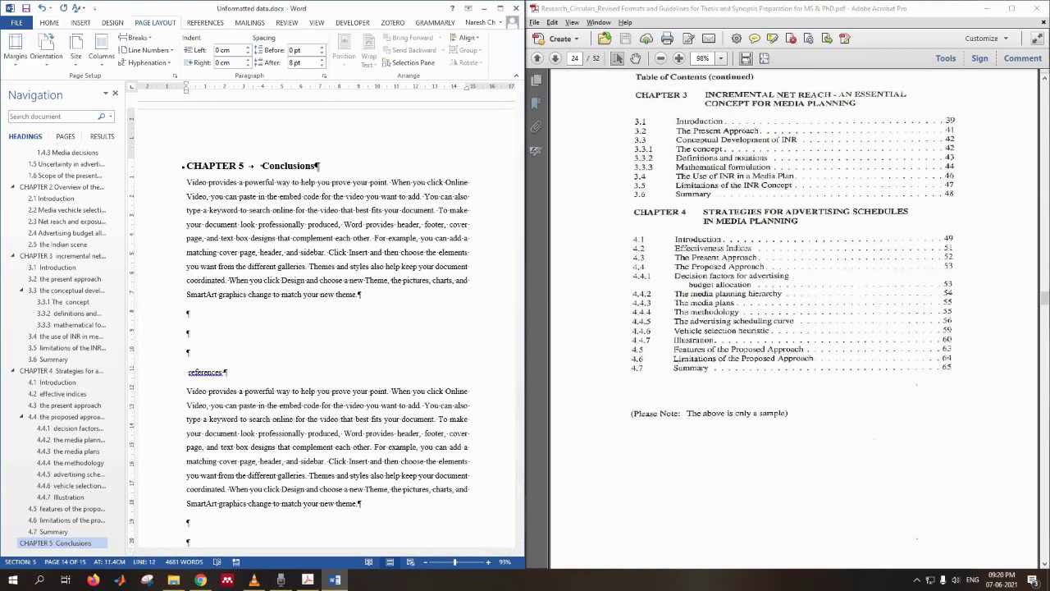
click(135, 37)
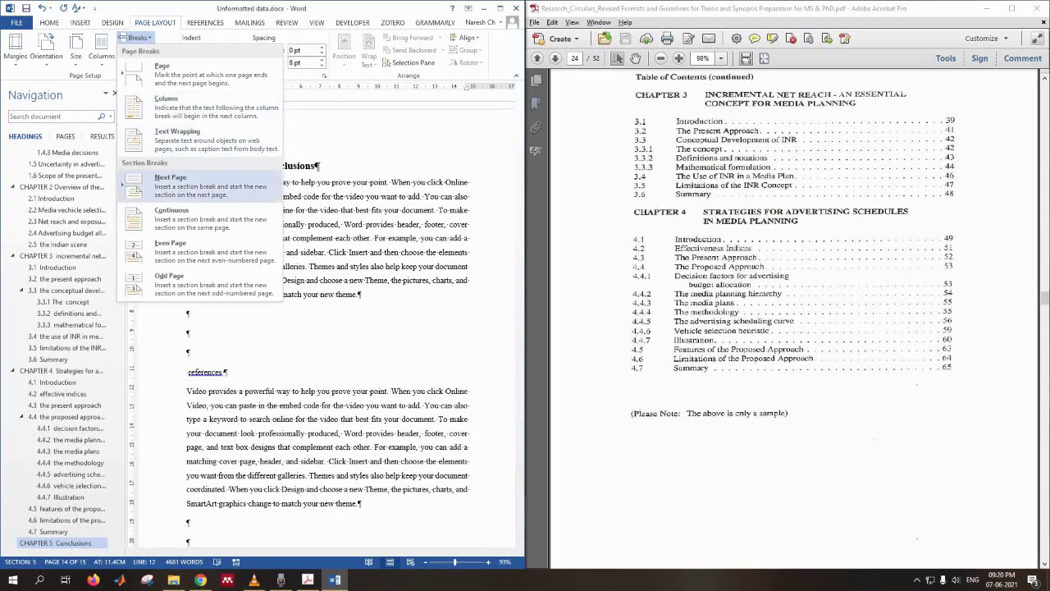
click(172, 184)
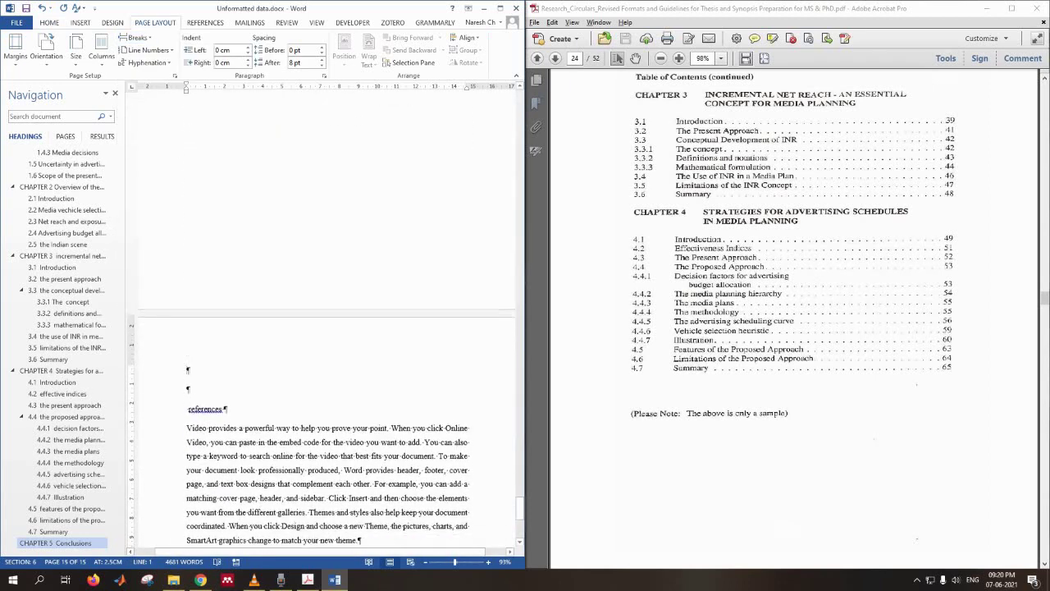
key(Delete)
key(Delete)
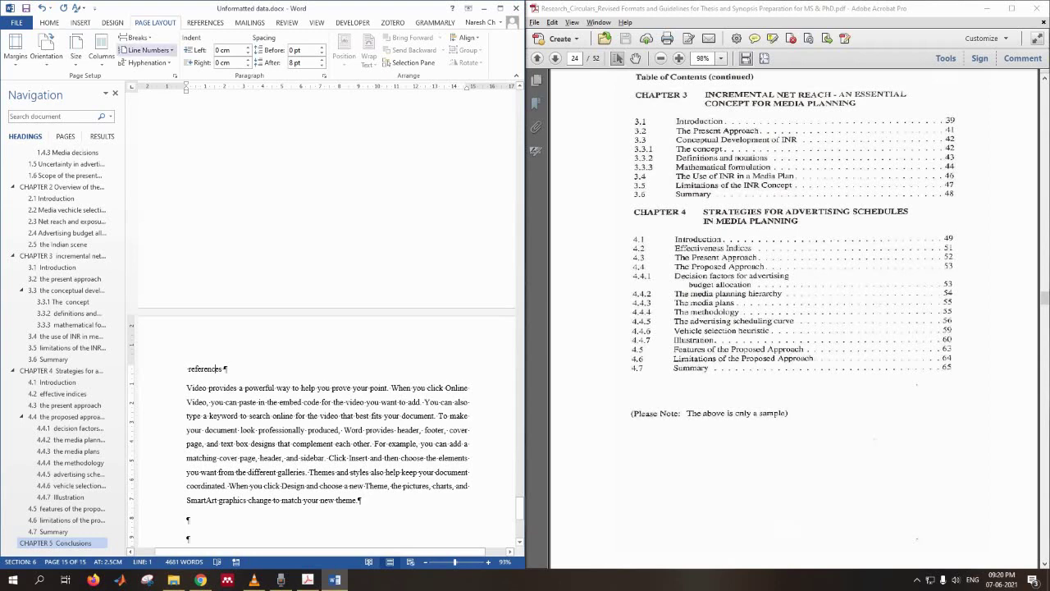
Apply Heading 1 to the "references" line.
click(49, 23)
click(409, 51)
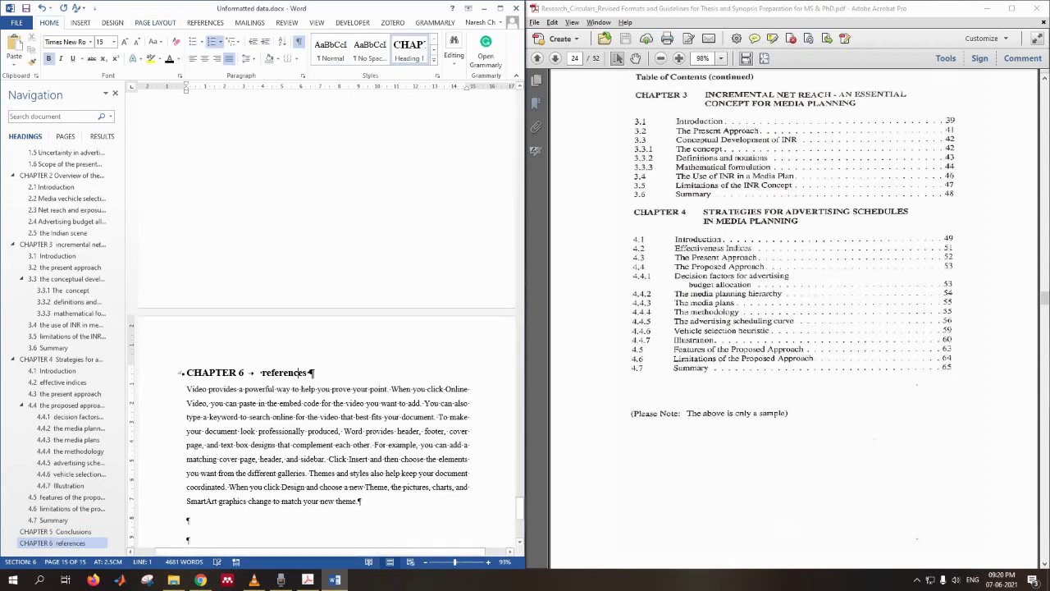
scroll(329, 370, down, 3)
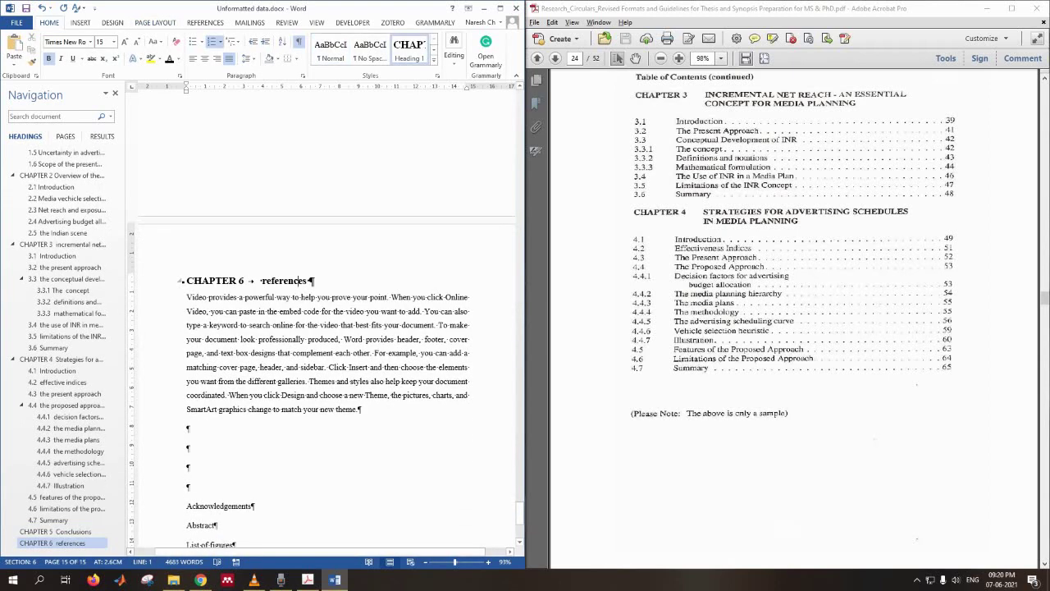
Return to the start of the document and check Chapter 1's section number and the section break before Chapter 2.
scroll(328, 328, up, 13)
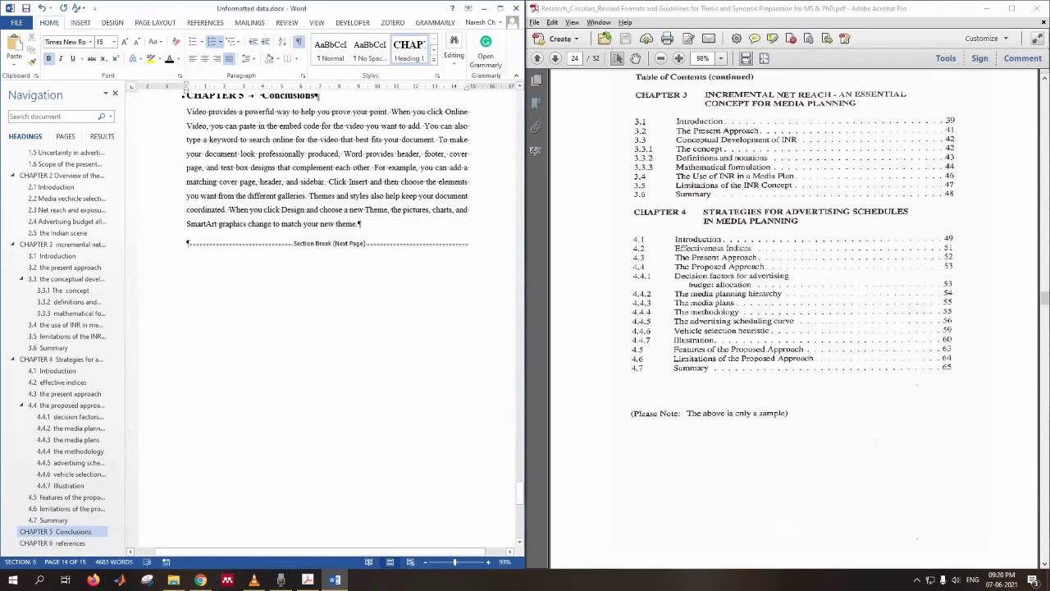
scroll(187, 154, up, 20)
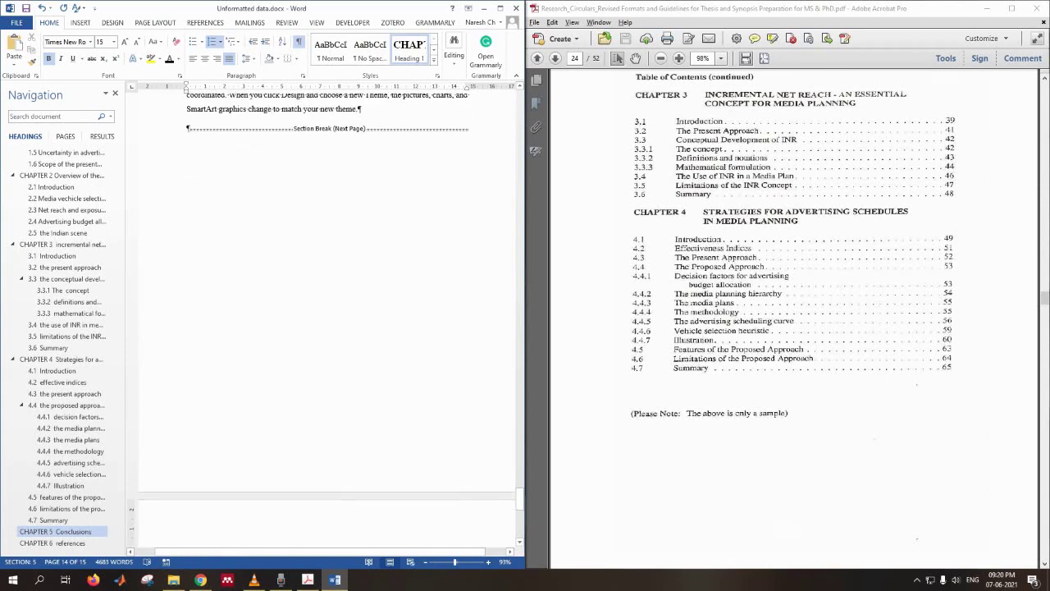
click(187, 155)
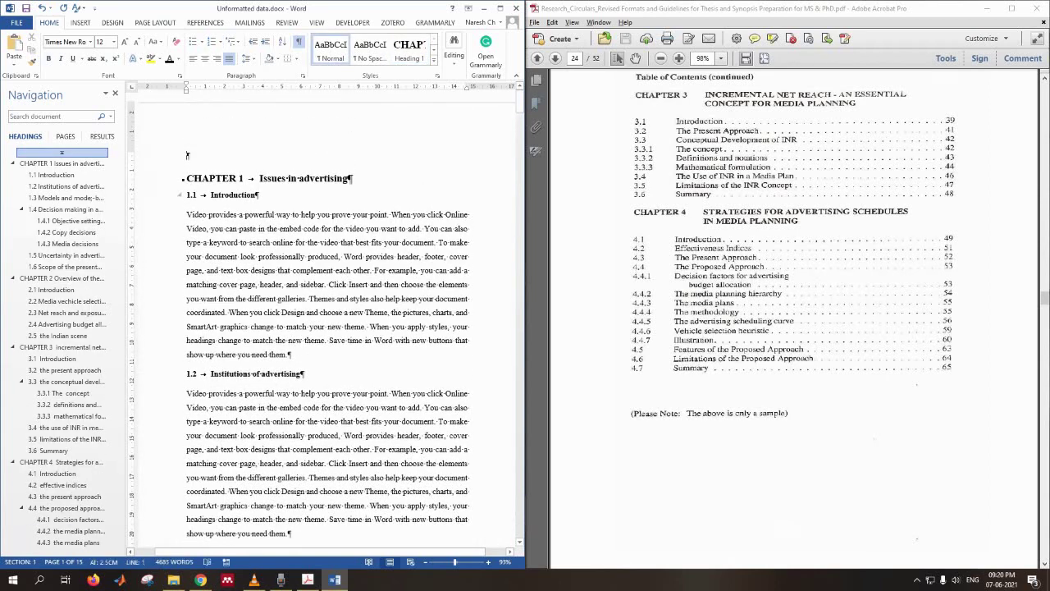
click(328, 229)
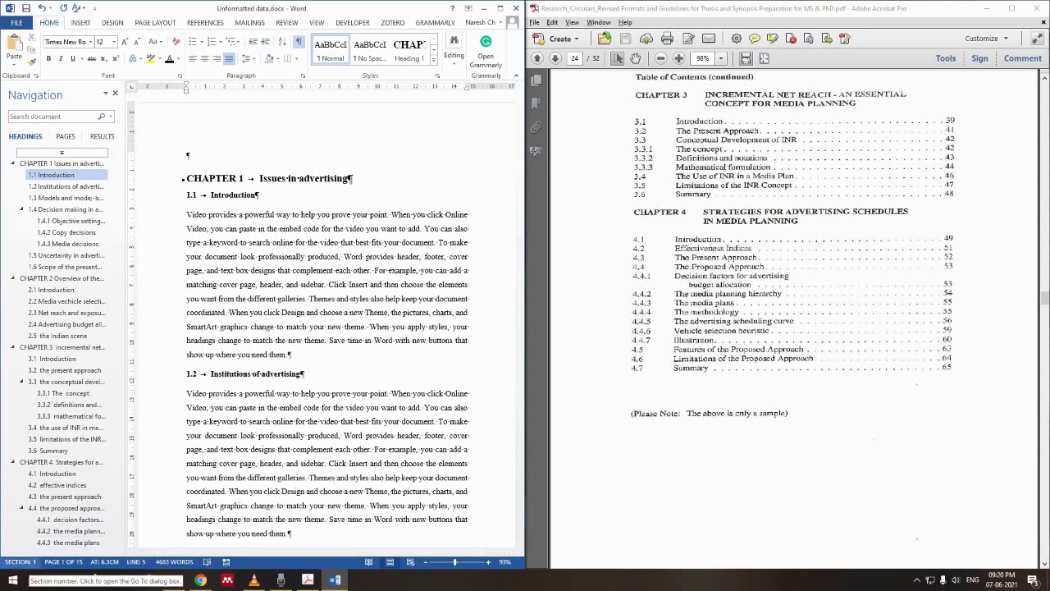
scroll(328, 328, down, 15)
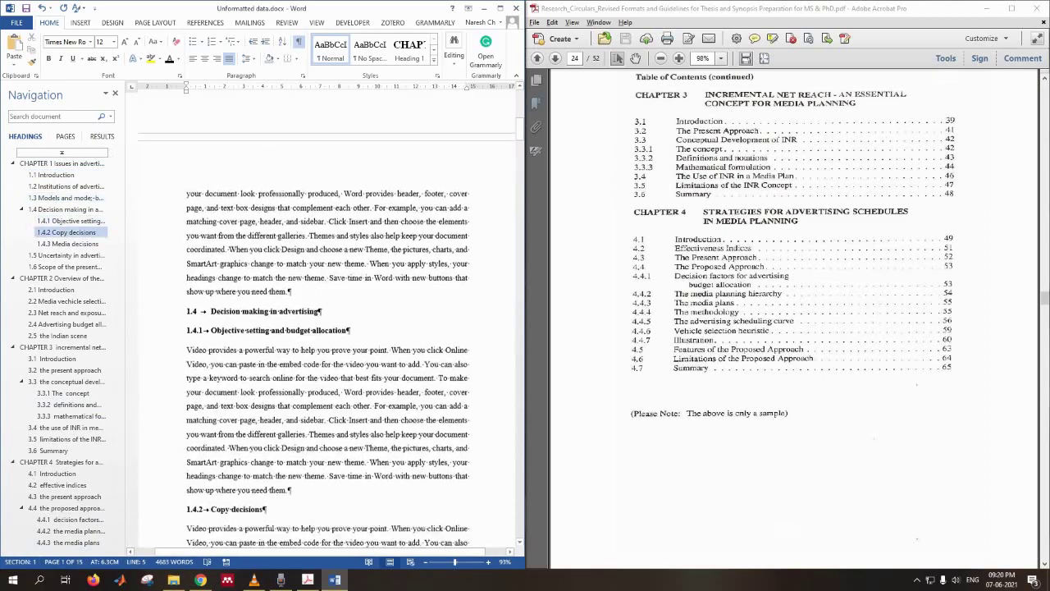
scroll(327, 320, down, 12)
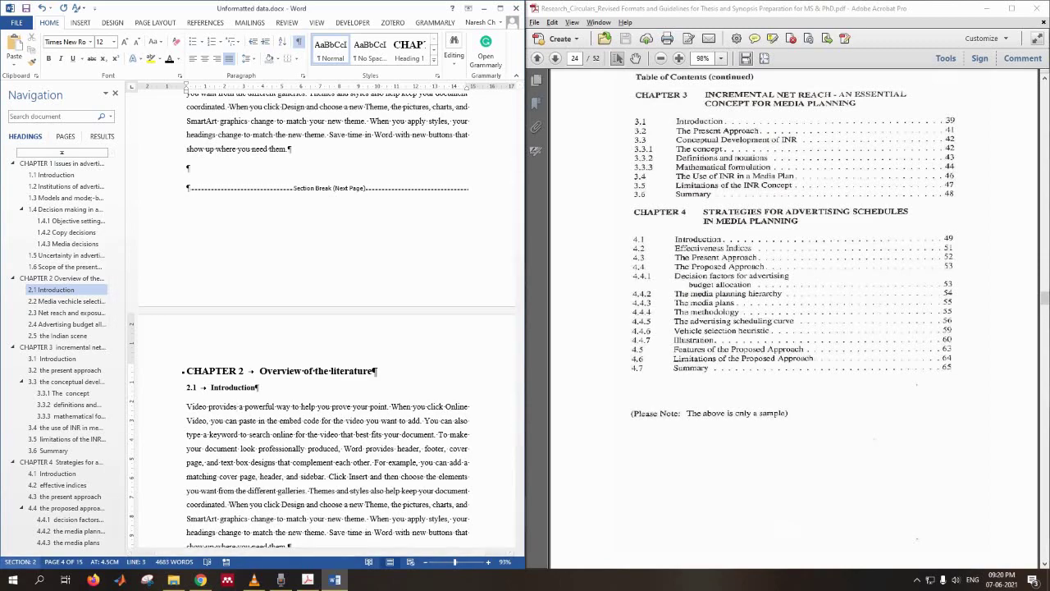
Examine the section break between Chapters 2 and 3, comparing the section number in each chapter's text, and look back over Chapters 2 and 1.
scroll(327, 320, down, 3)
scroll(326, 320, down, 20)
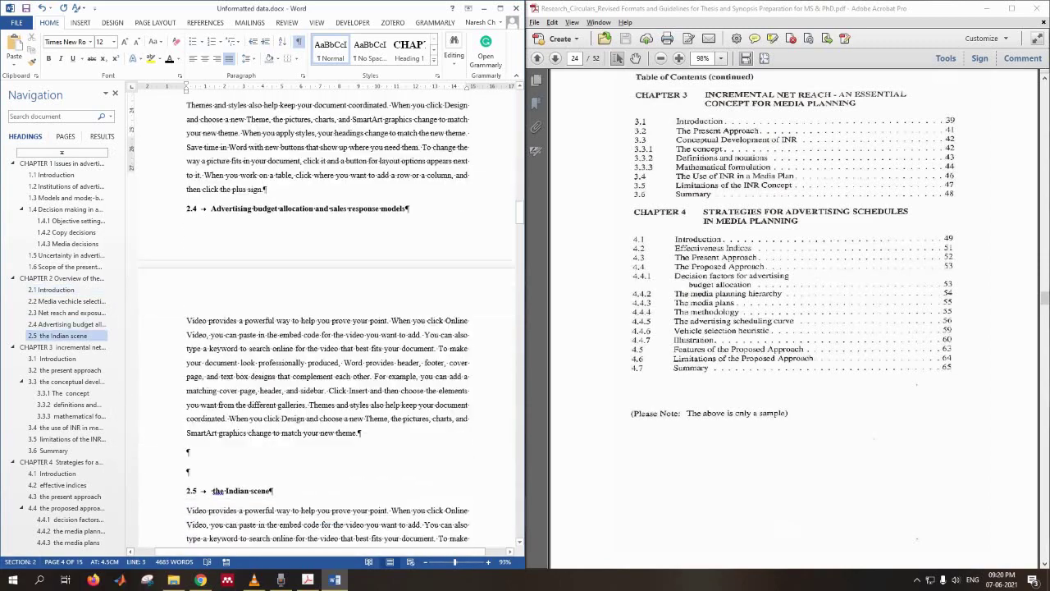
scroll(327, 320, up, 3)
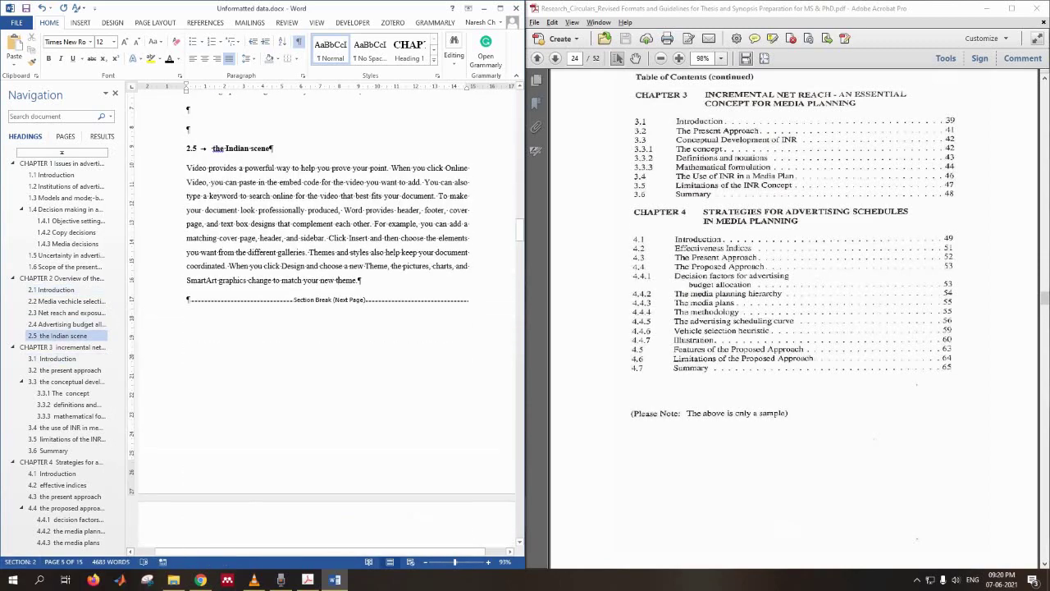
click(335, 280)
click(252, 253)
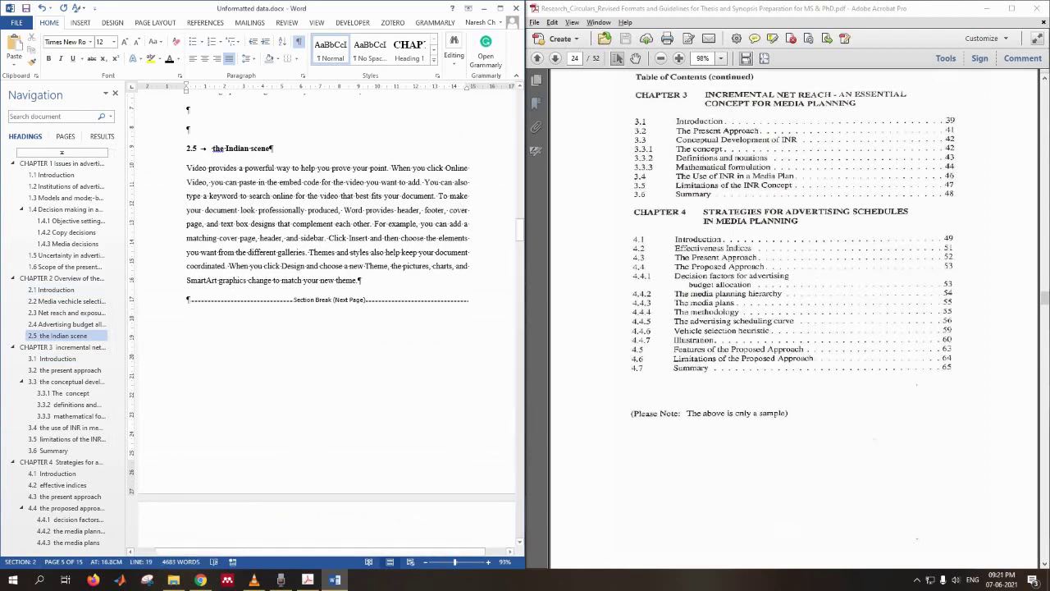
scroll(327, 320, down, 5)
click(328, 359)
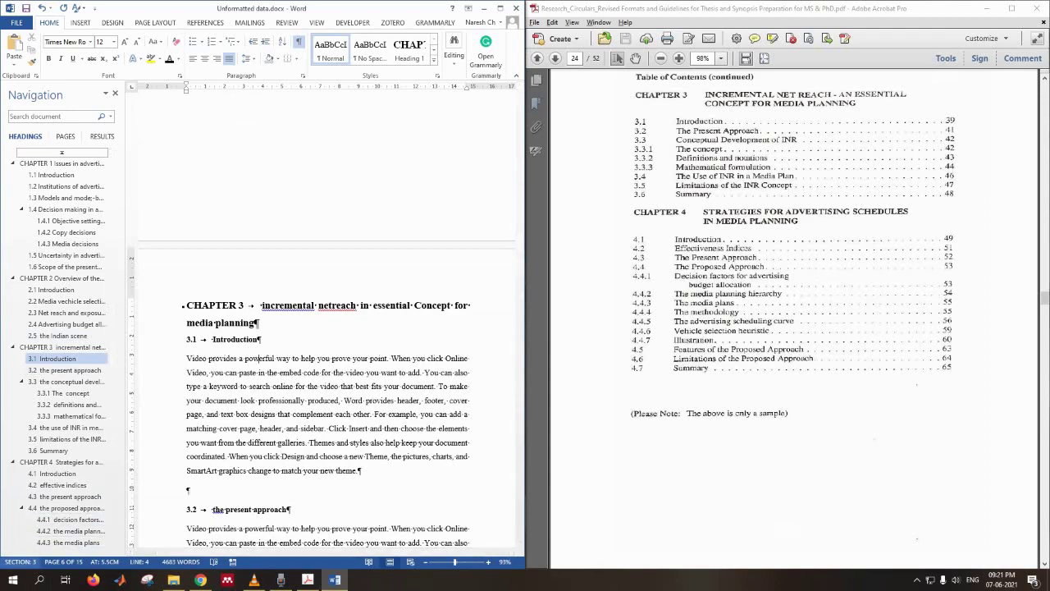
scroll(327, 320, up, 6)
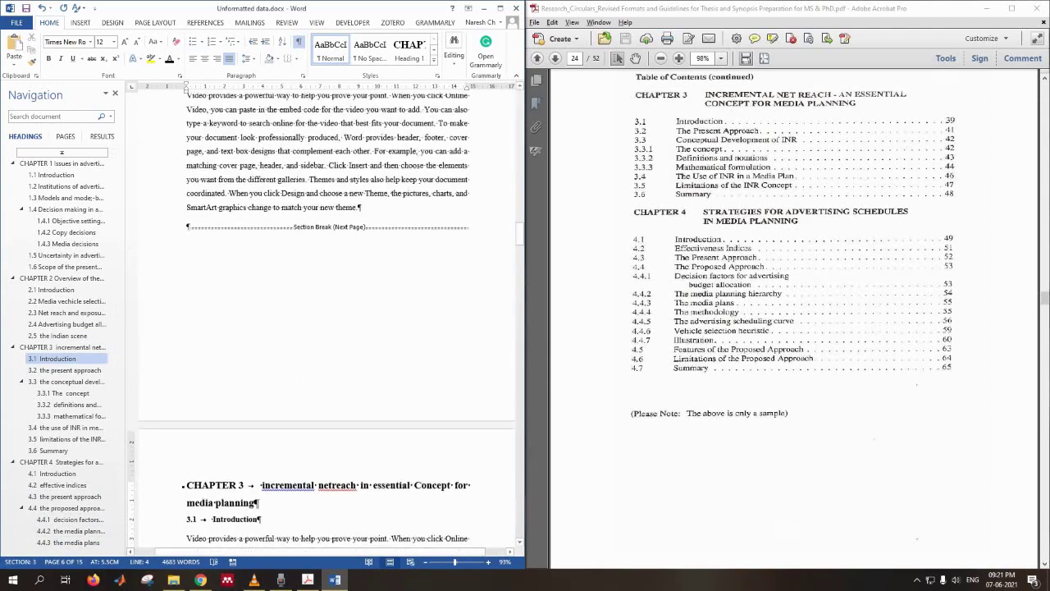
scroll(327, 320, up, 8)
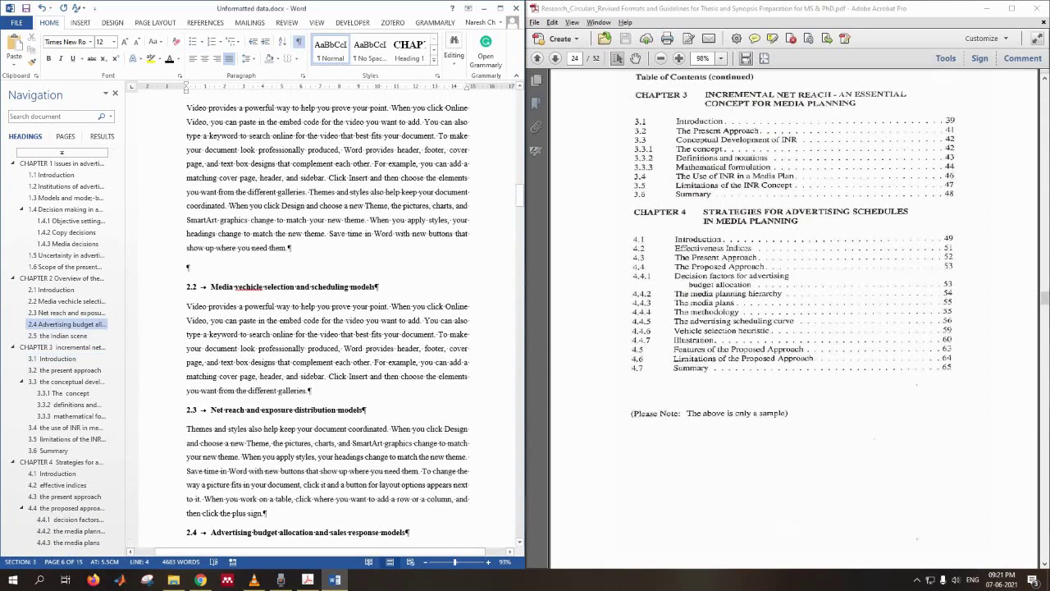
scroll(327, 320, up, 15)
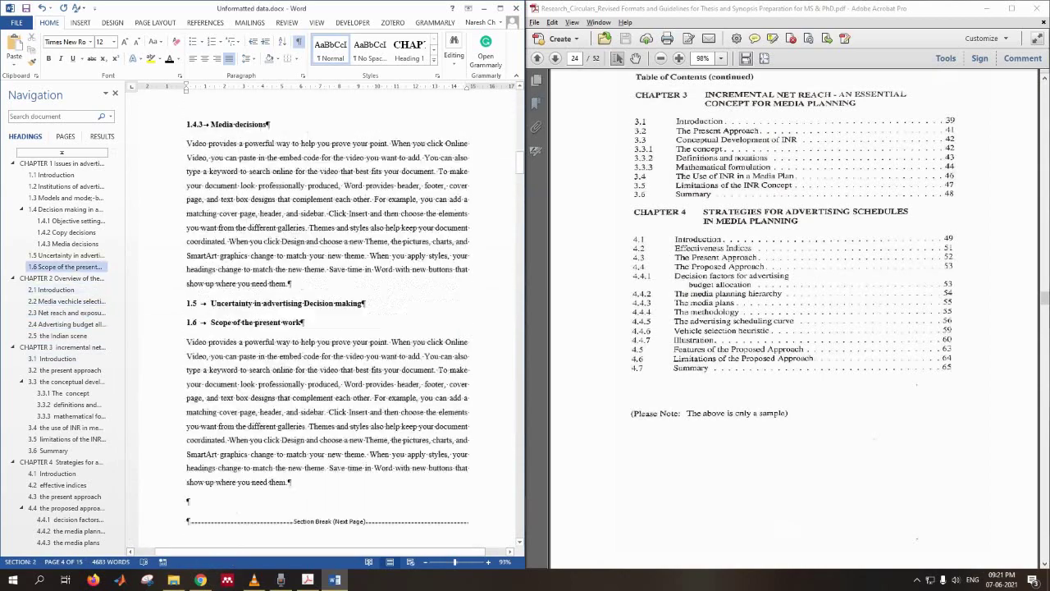
Delete the blank paragraph above the Chapter 1 title at the start of the document.
scroll(326, 320, up, 15)
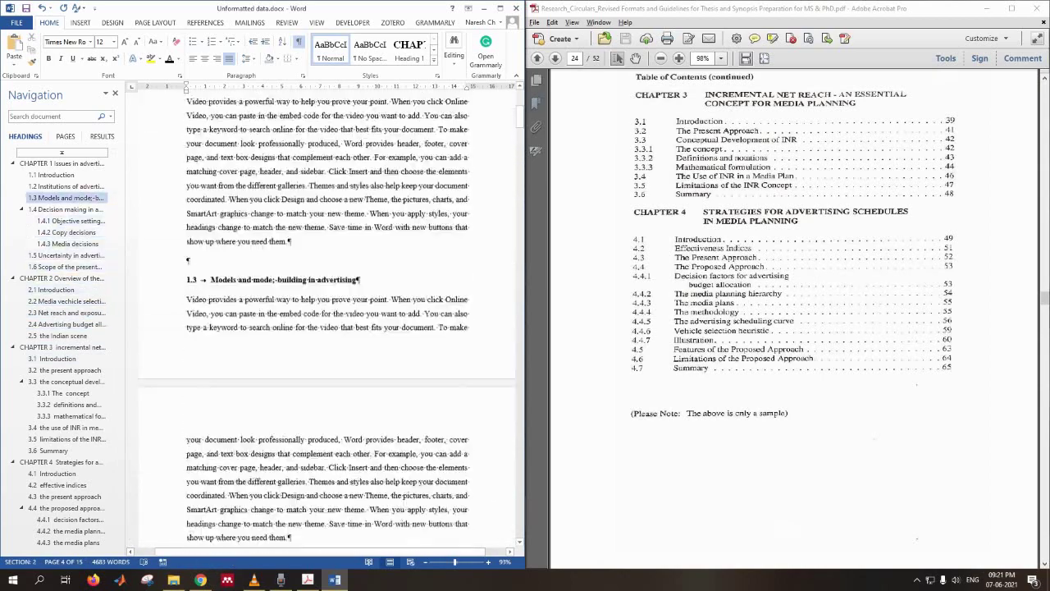
scroll(326, 320, up, 3)
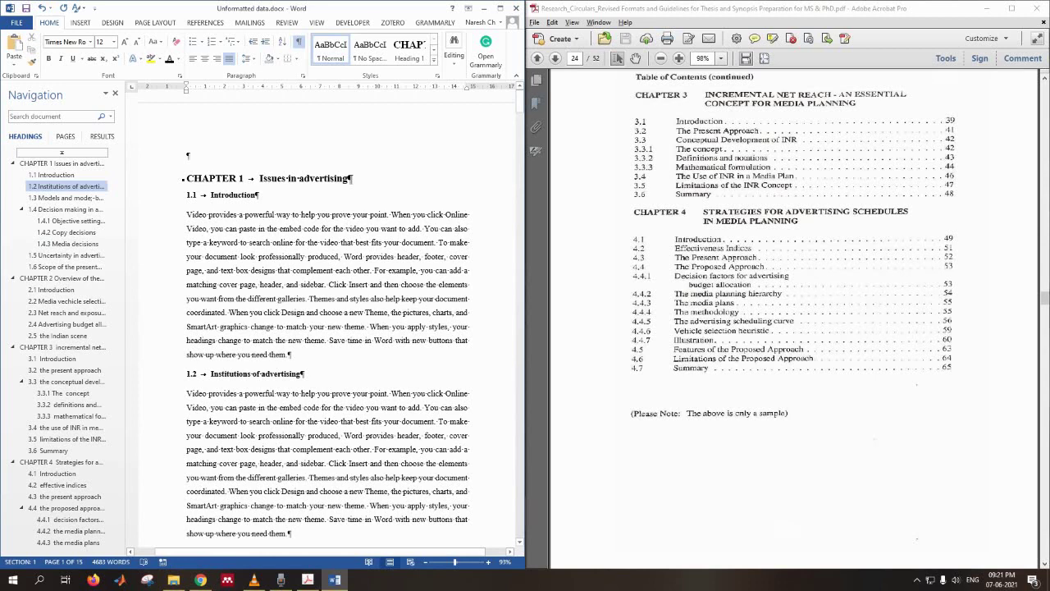
click(188, 153)
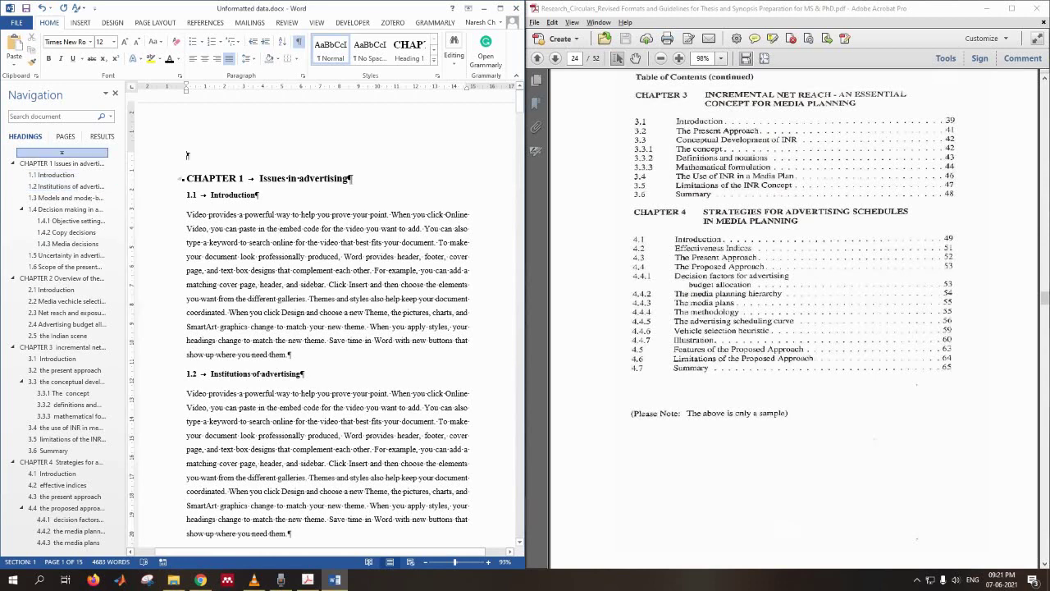
key(Delete)
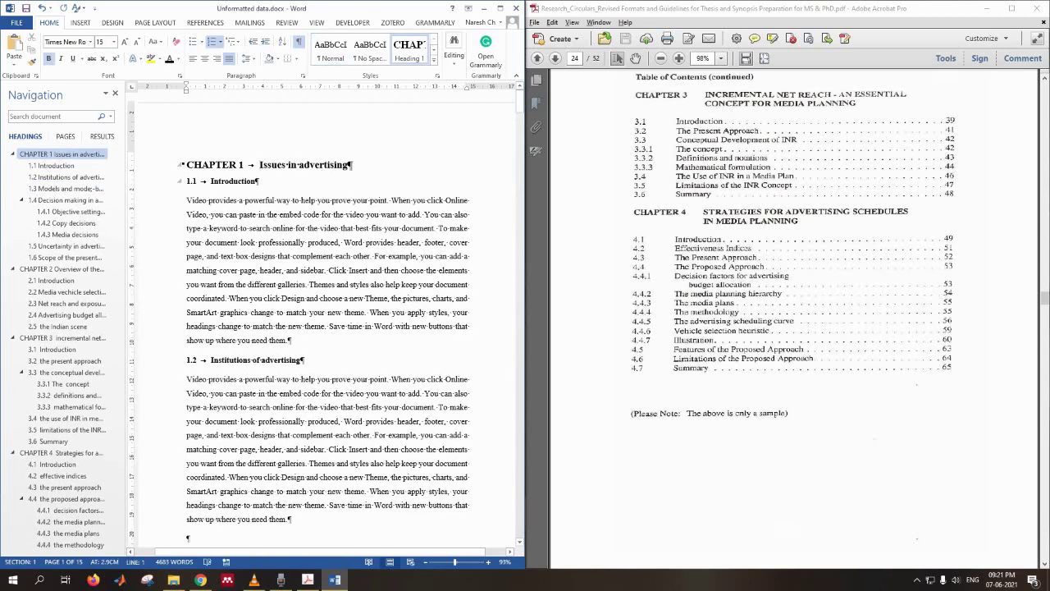
Compare the Chapter 1 title's capitalisation with the sample table of contents in Annexure 4 of the guidelines PDF.
scroll(794, 320, up, 10)
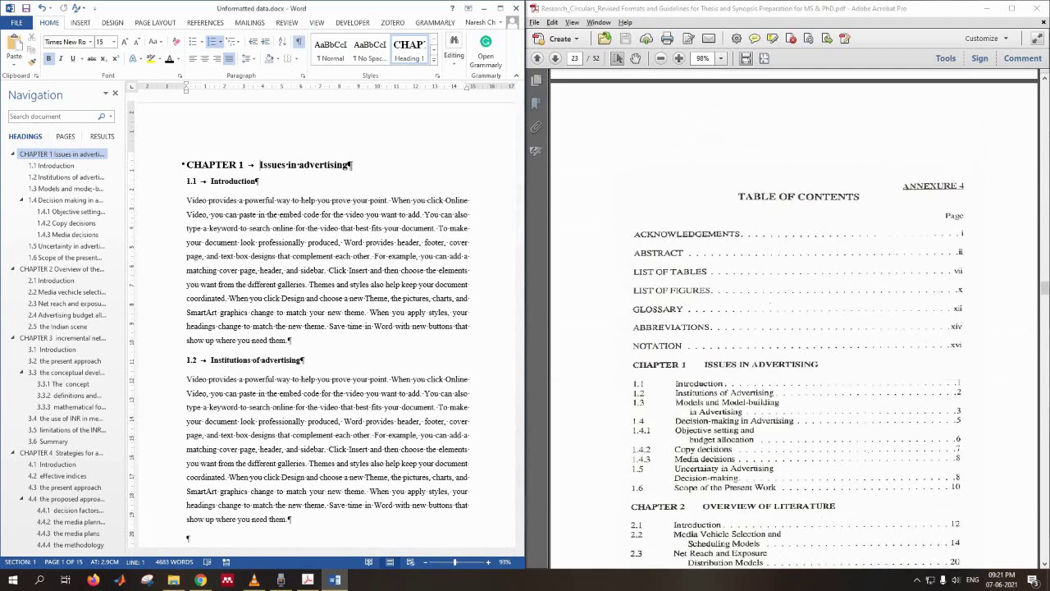
click(289, 228)
drag(348, 164, 259, 164)
click(319, 228)
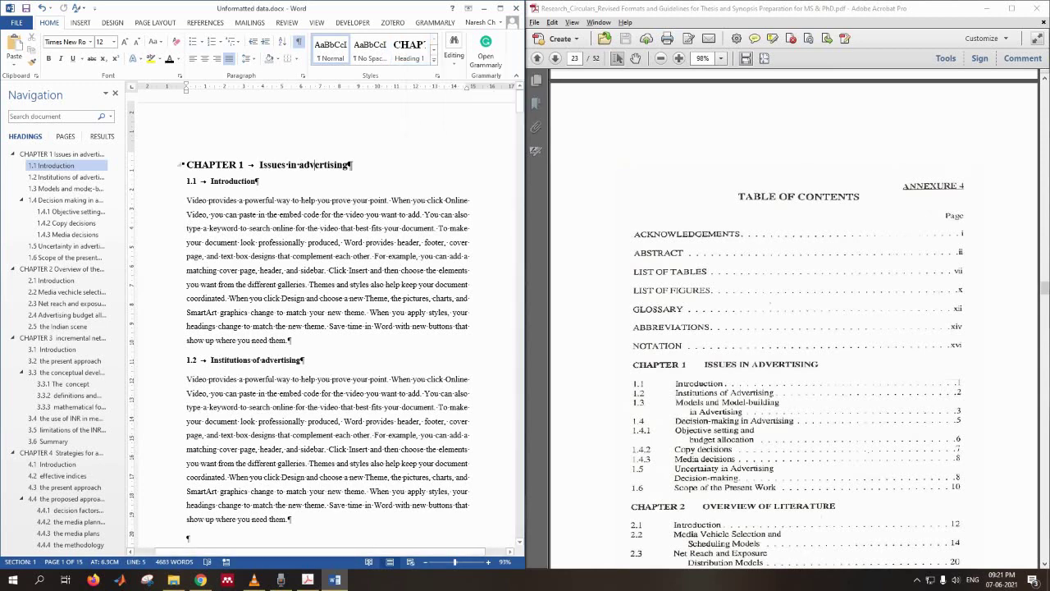
Modify the Heading 1 style to use the All caps font effect and update automatically.
click(314, 164)
right_click(410, 51)
click(435, 60)
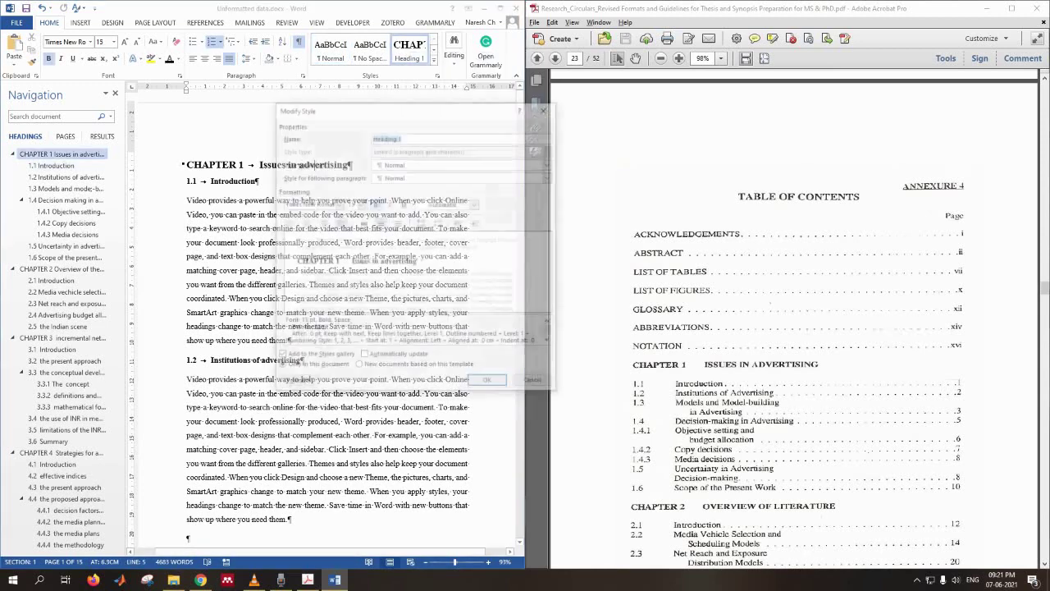
click(295, 383)
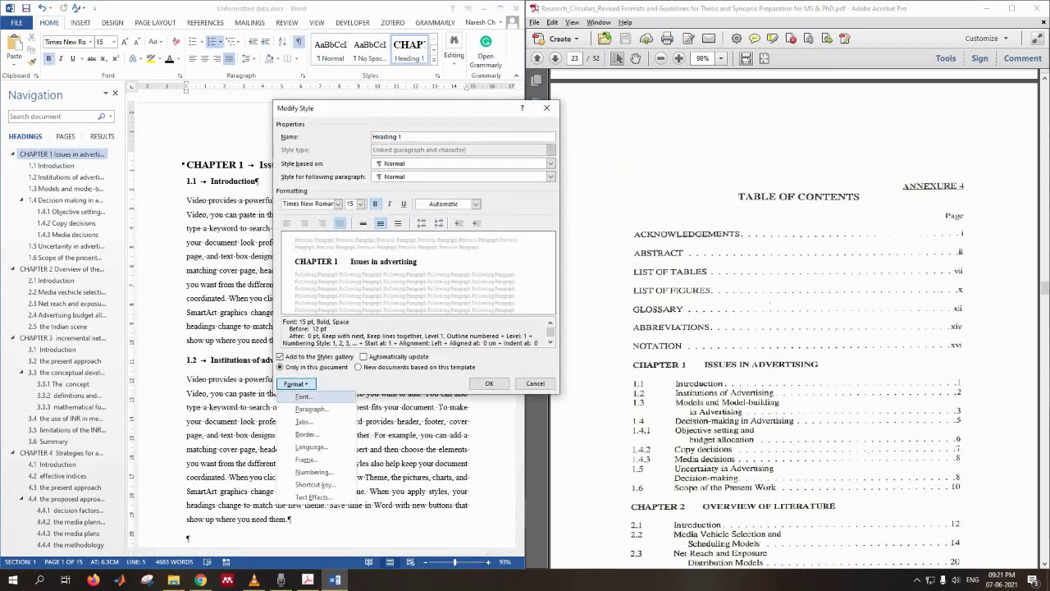
click(303, 396)
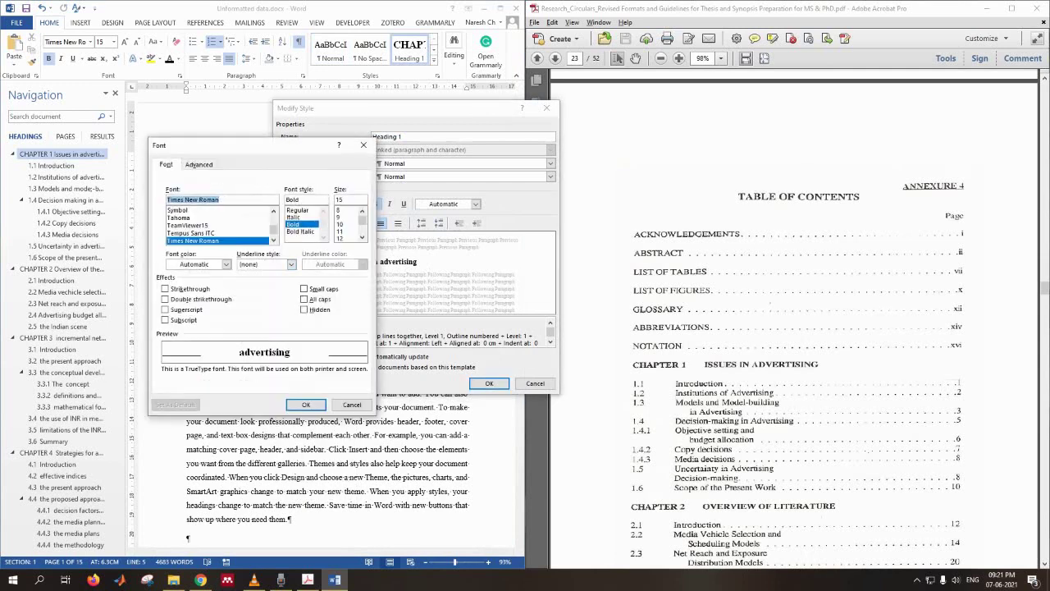
click(362, 237)
click(305, 298)
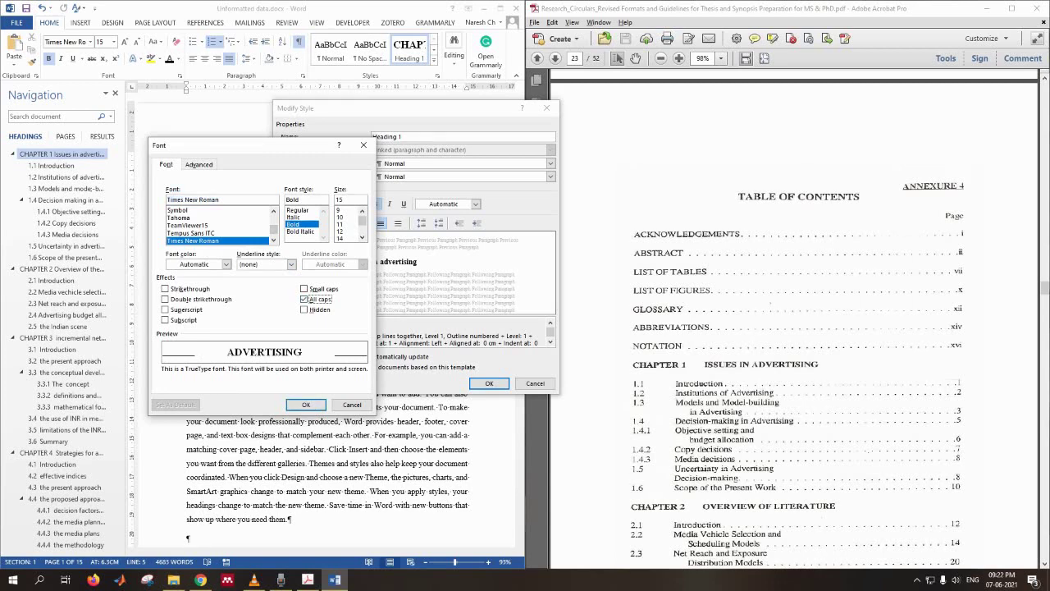
click(198, 164)
click(167, 164)
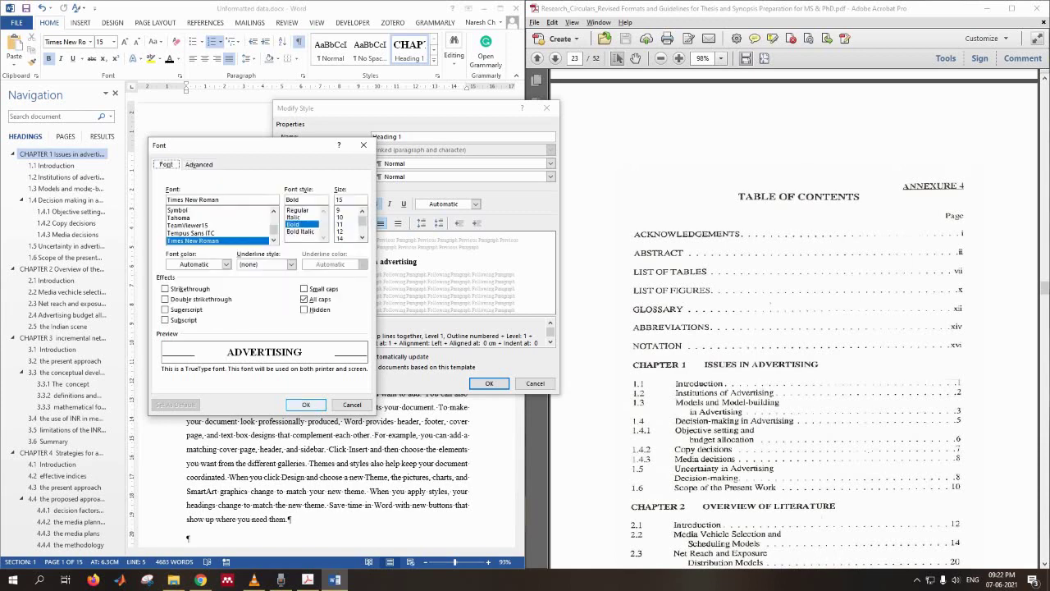
click(305, 404)
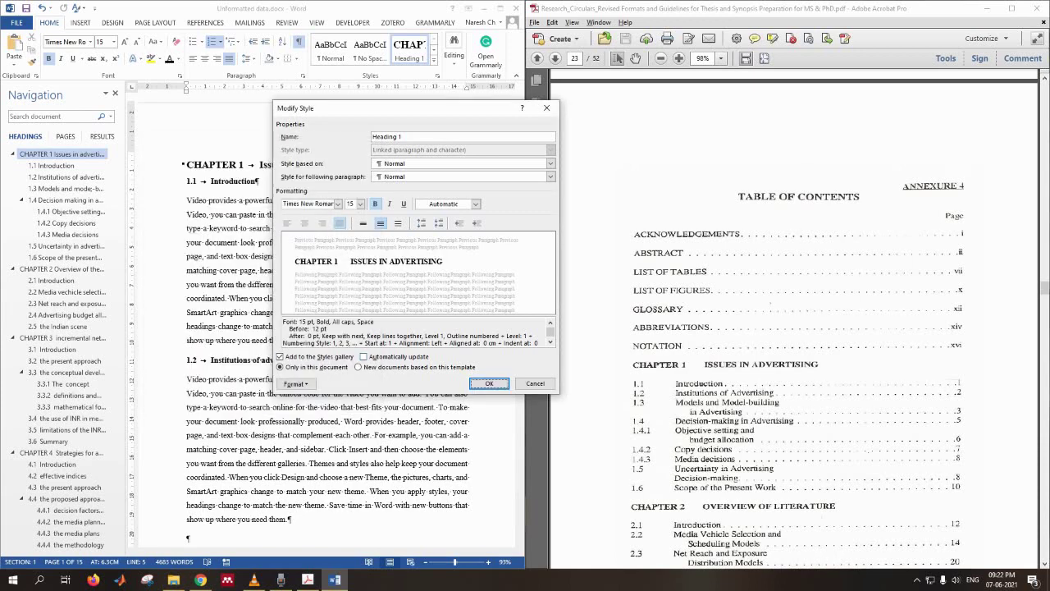
key(alt+u)
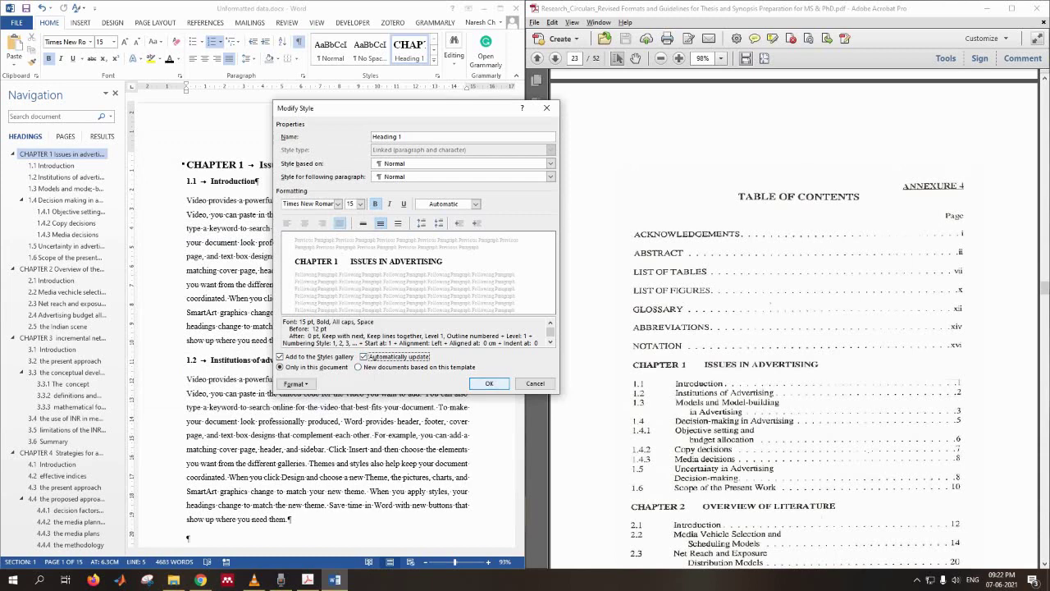
key(Return)
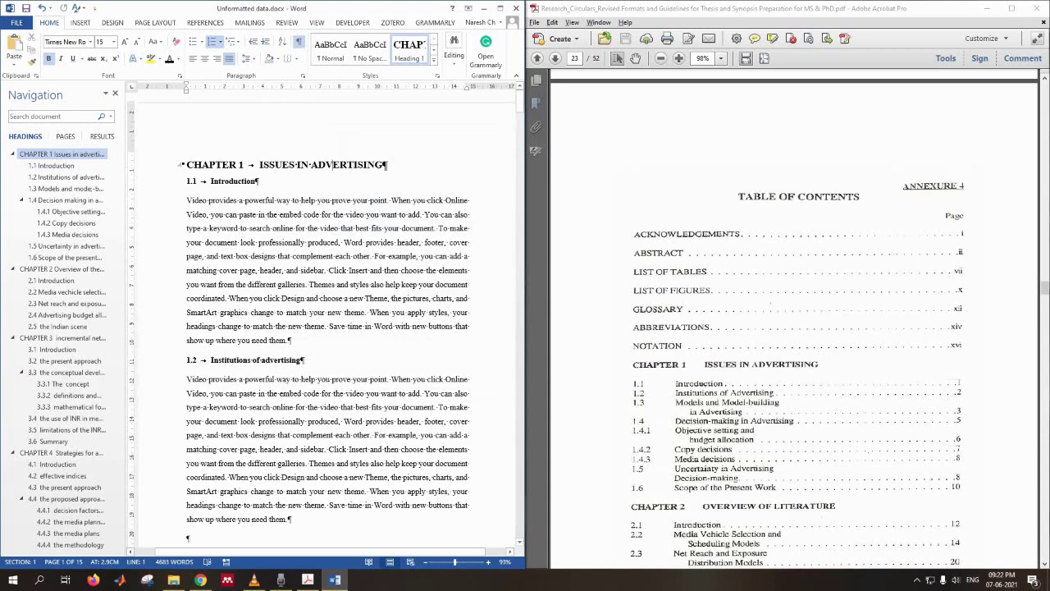
Examine the chapter titles and section breaks from Chapter 1 through the references, and return to the document's start.
scroll(328, 320, down, 8)
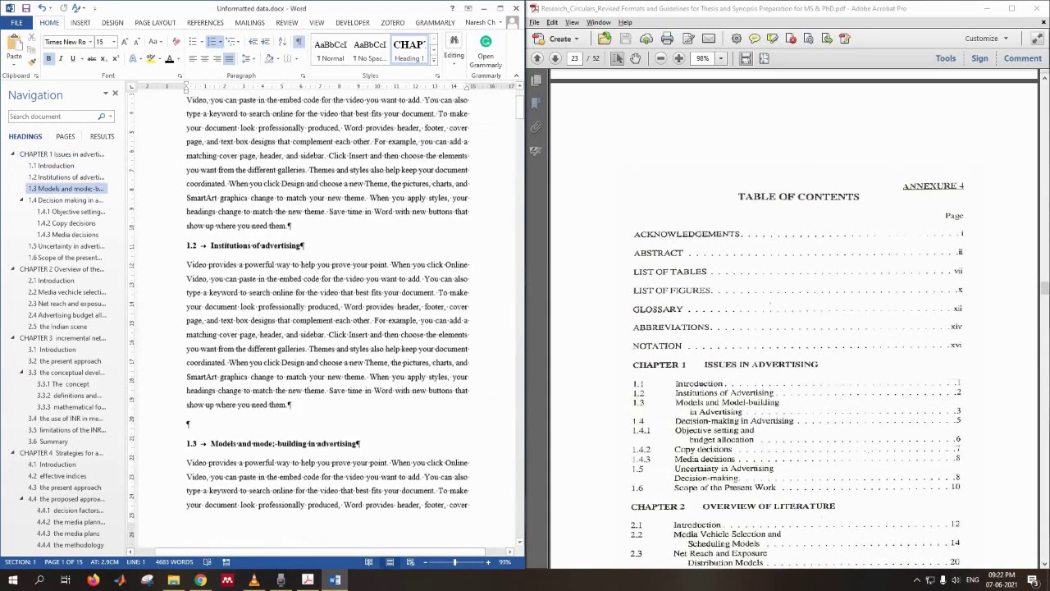
scroll(329, 320, down, 20)
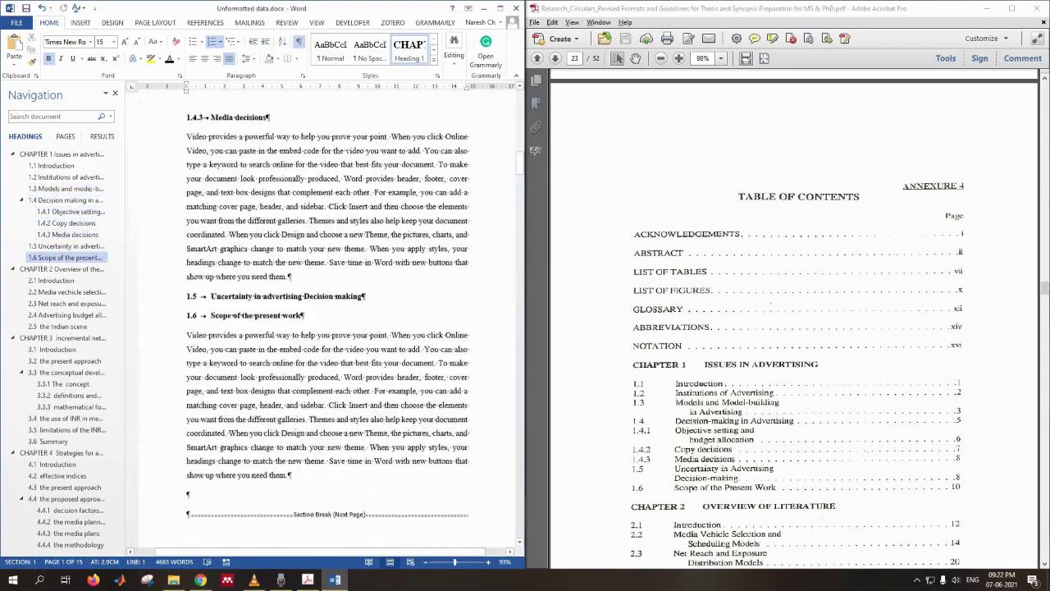
scroll(328, 320, down, 5)
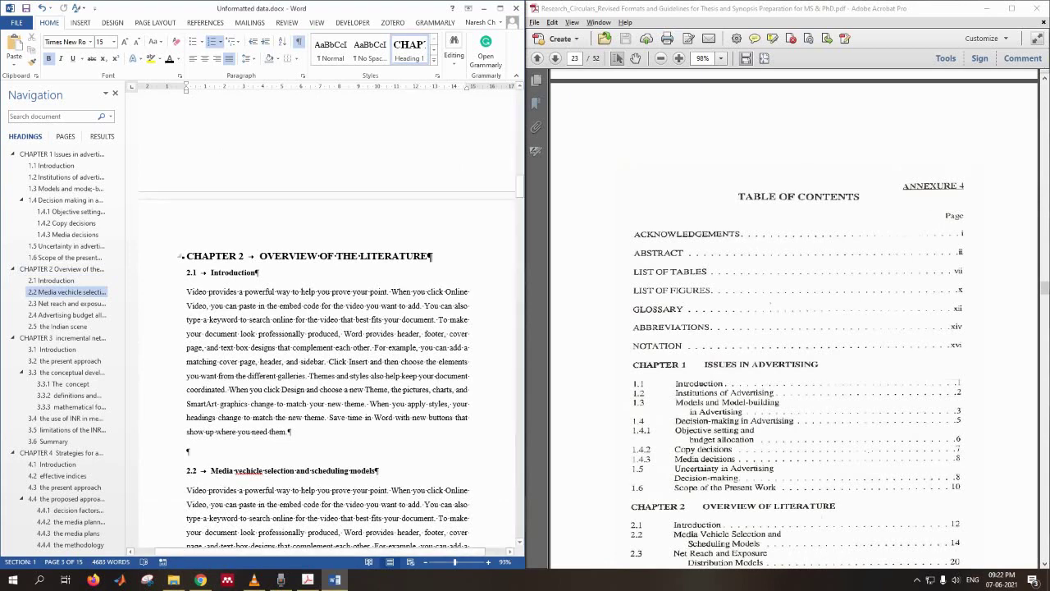
scroll(328, 328, down, 20)
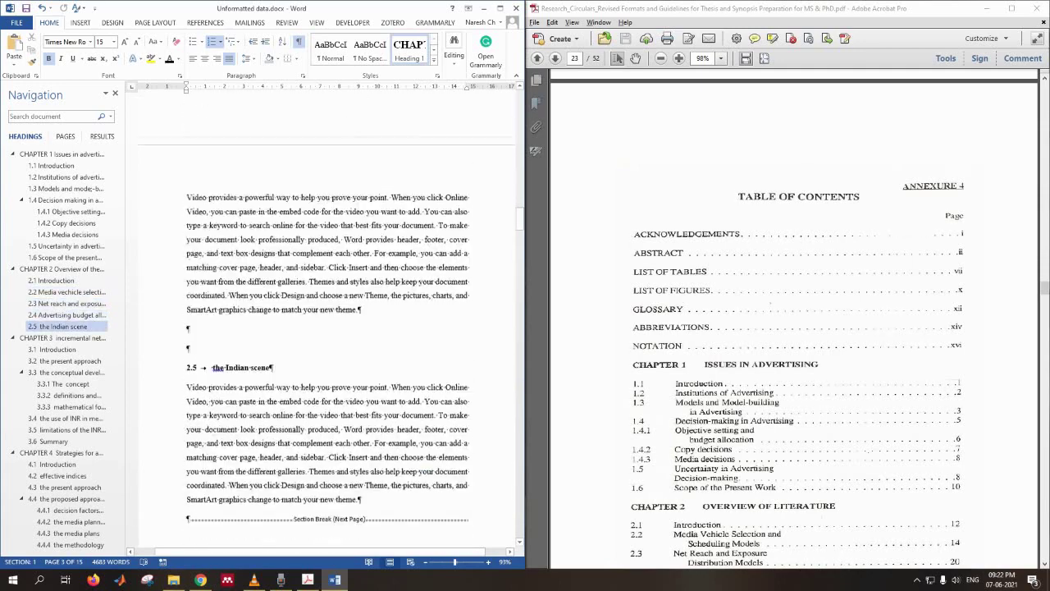
scroll(328, 328, down, 5)
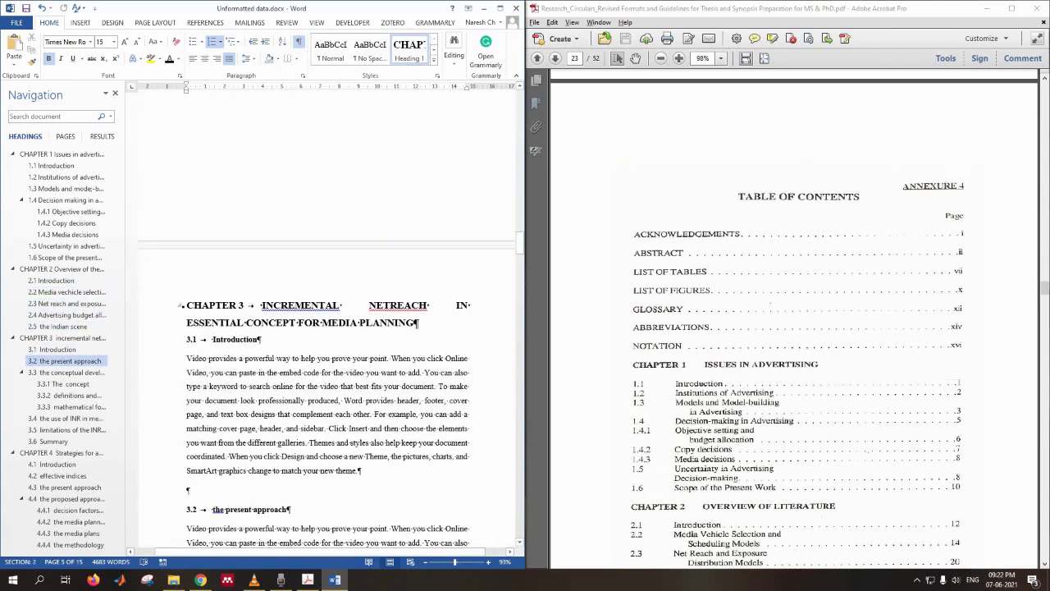
scroll(328, 320, down, 10)
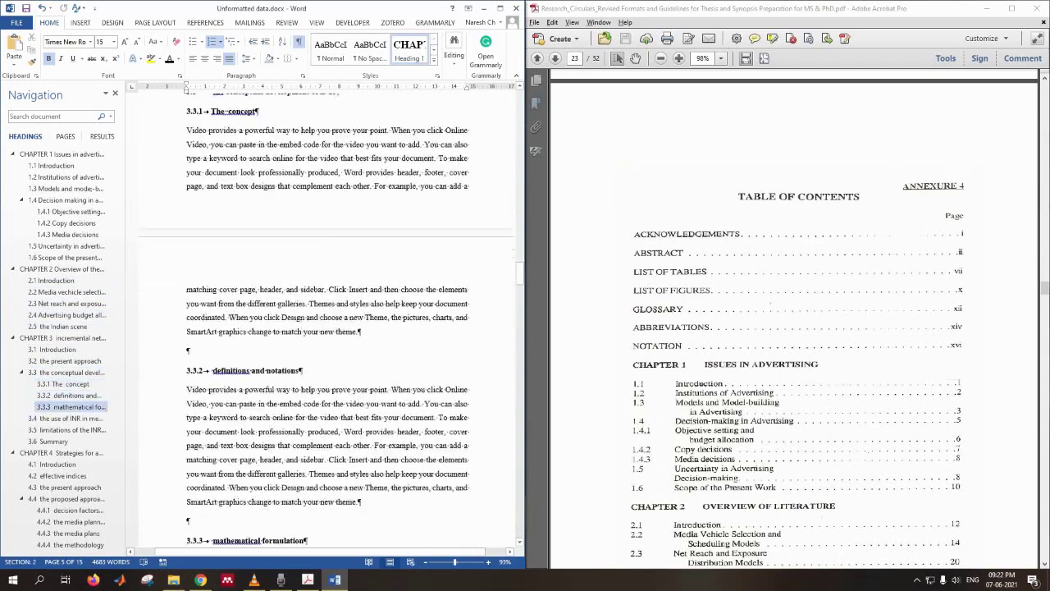
scroll(328, 320, down, 10)
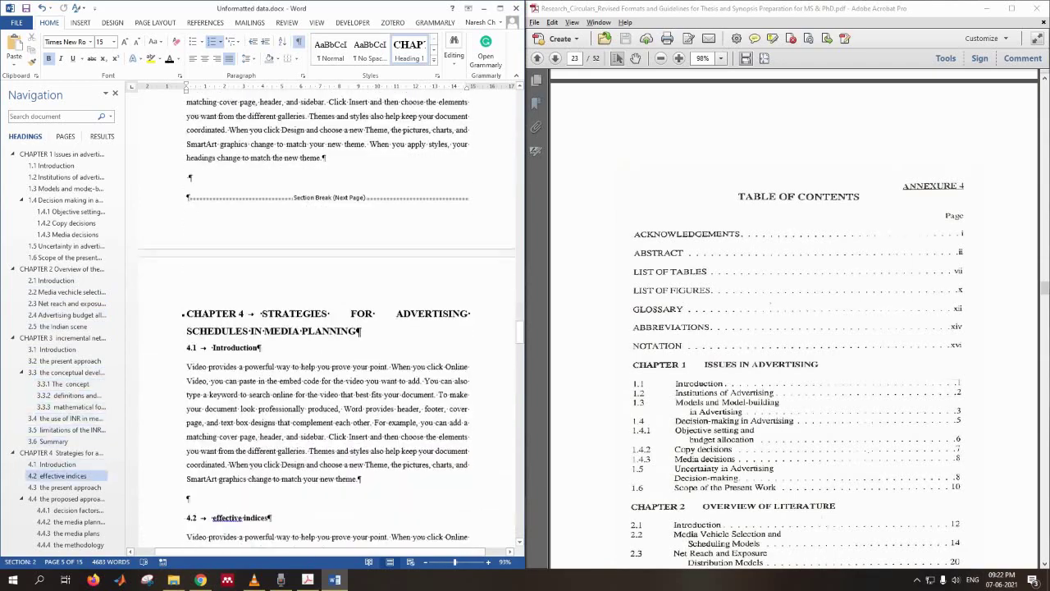
scroll(328, 320, down, 10)
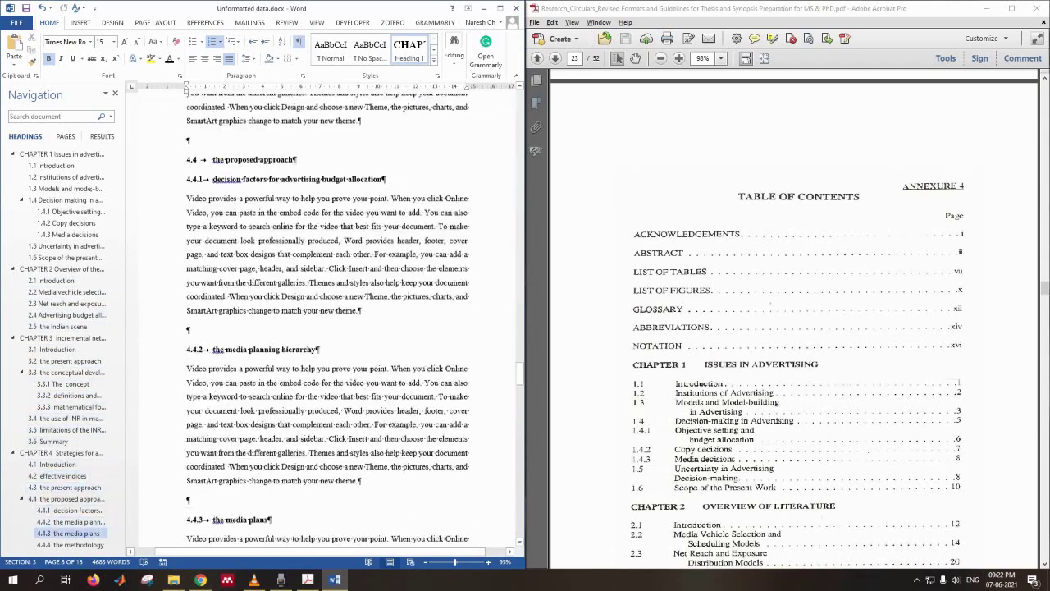
scroll(328, 320, down, 10)
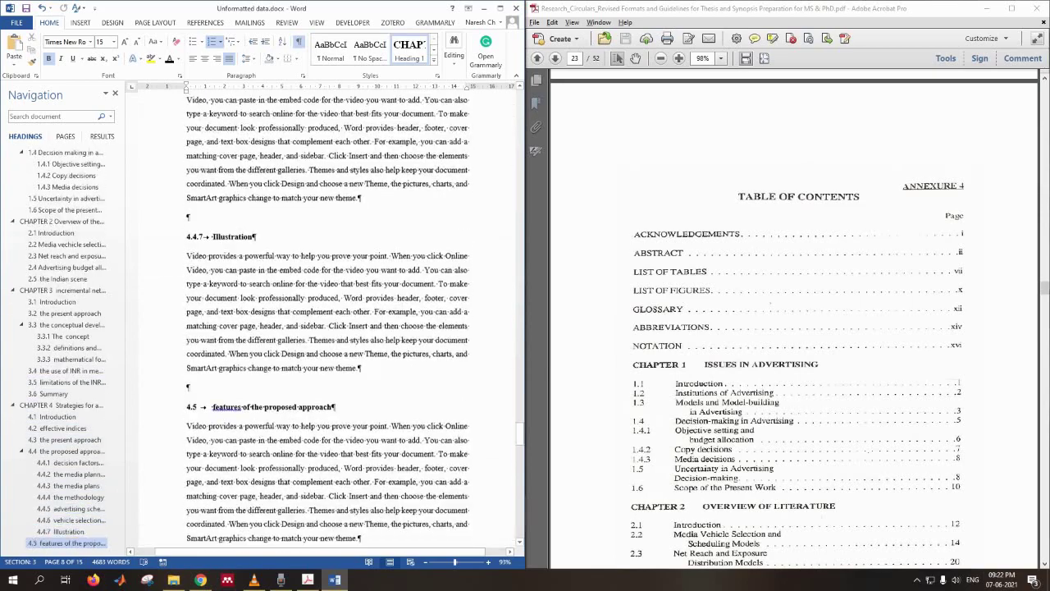
scroll(328, 320, down, 3)
scroll(327, 320, down, 4)
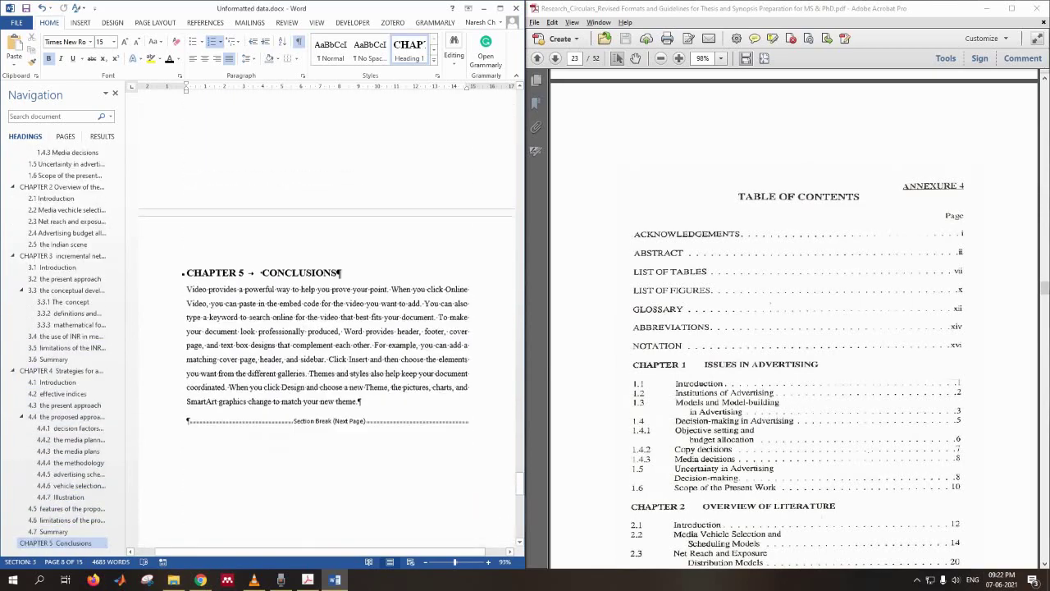
scroll(327, 320, down, 7)
scroll(327, 320, down, 8)
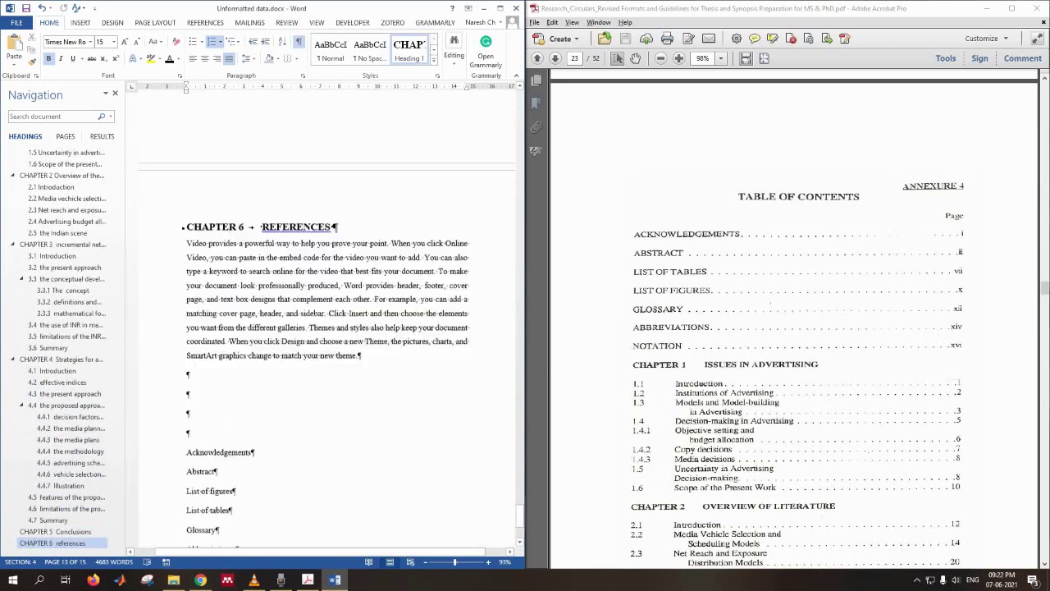
right_click(302, 204)
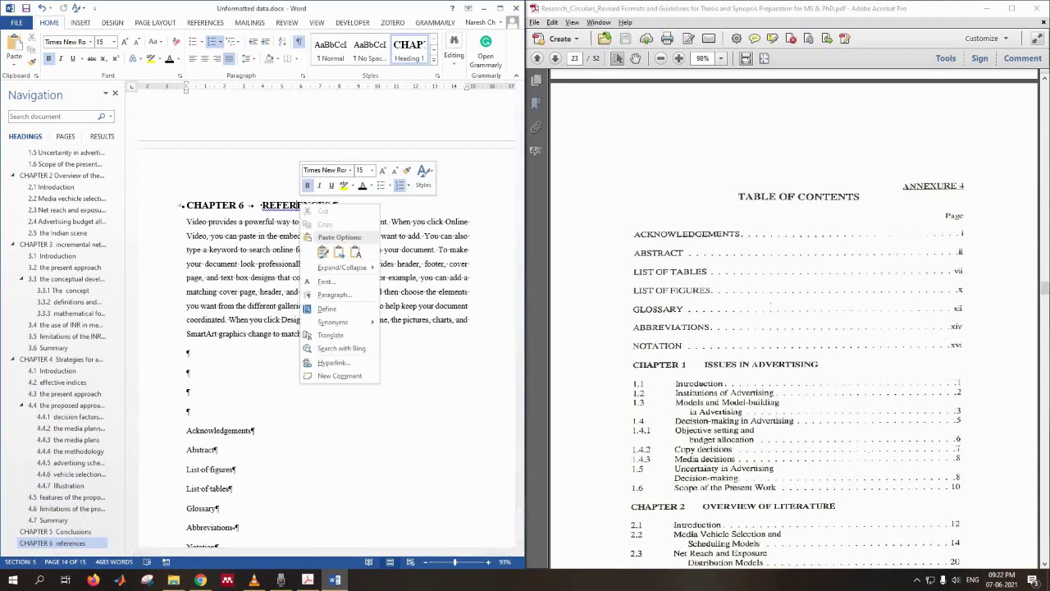
click(289, 205)
scroll(296, 205, up, 6)
key(ctrl+Home)
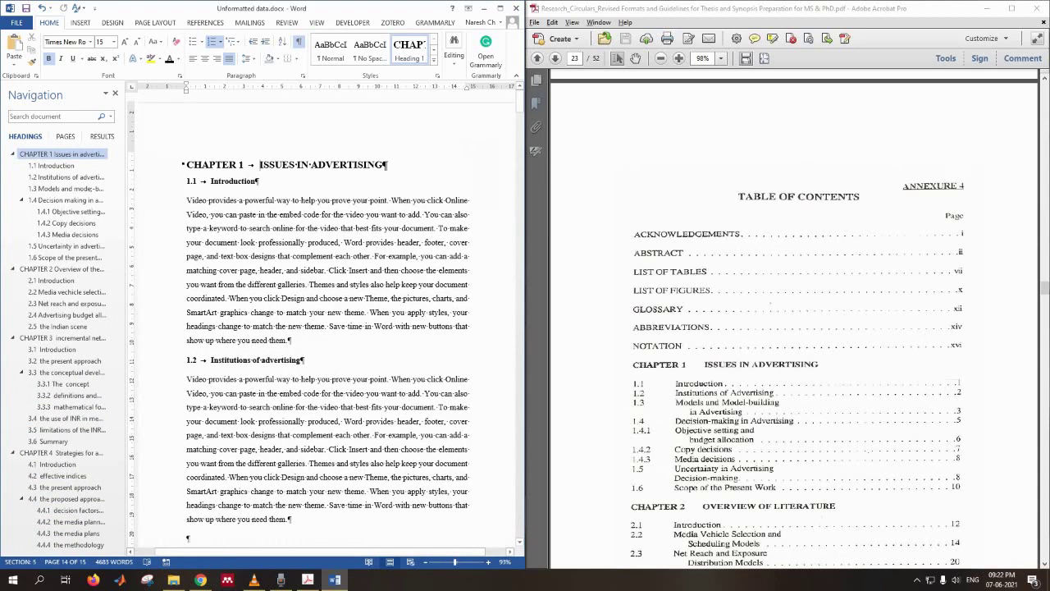
Open the Heading 2 style for modification from the 1.1 Introduction heading.
click(228, 181)
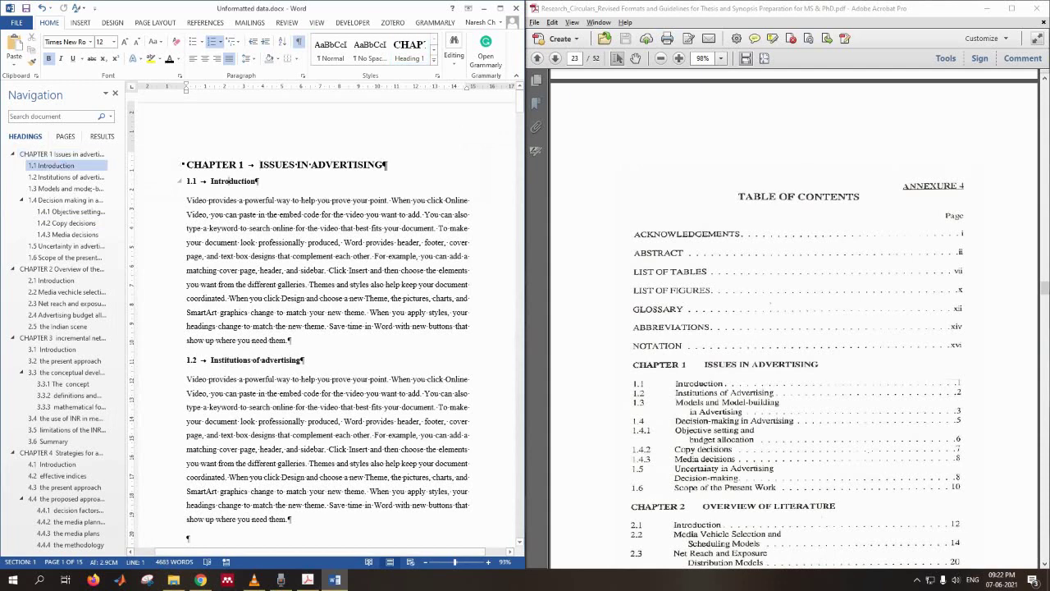
drag(210, 181, 260, 180)
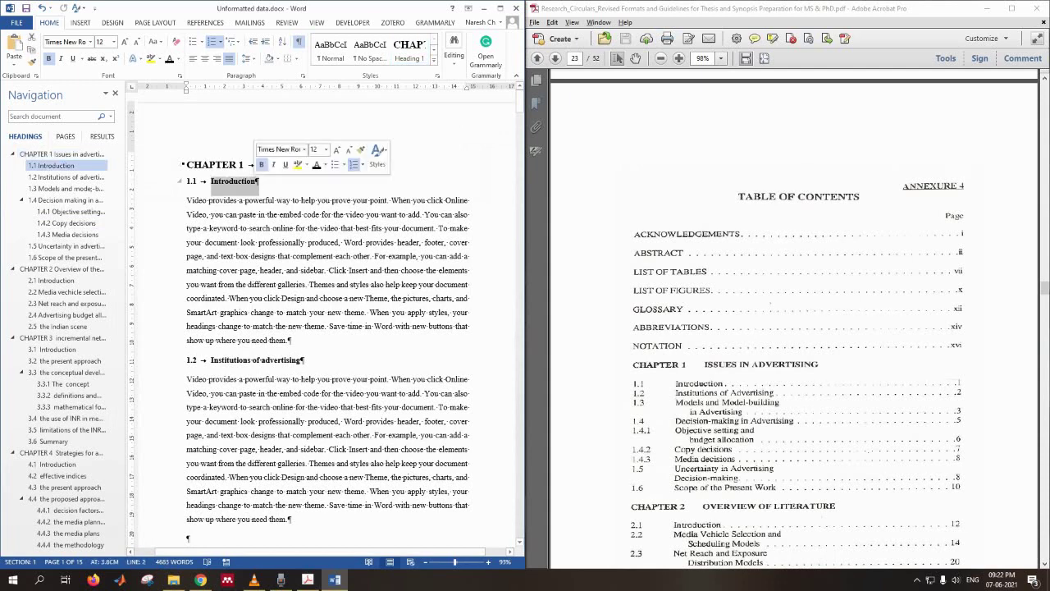
click(259, 181)
click(434, 47)
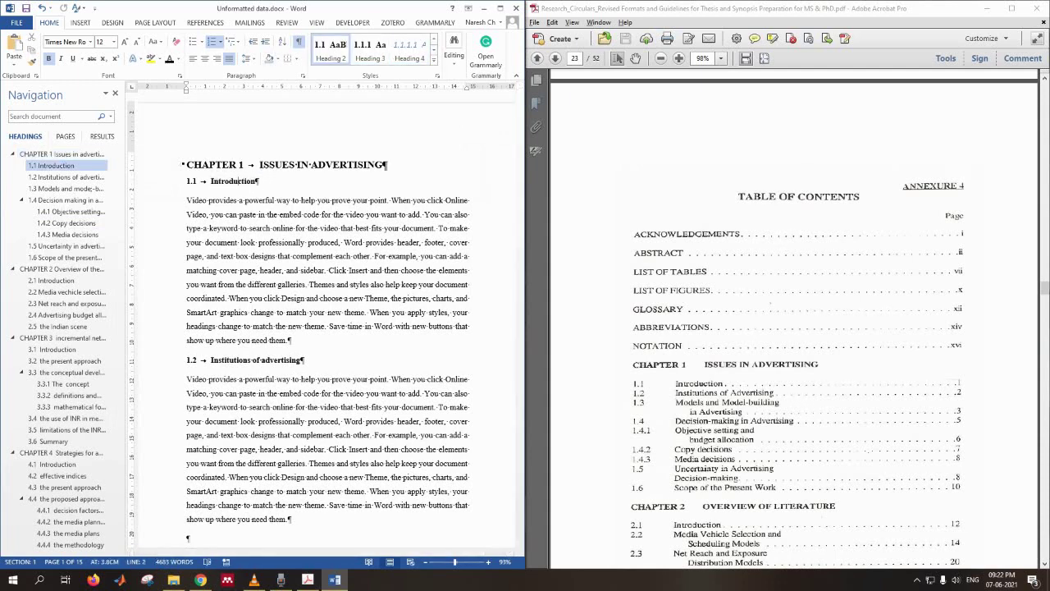
right_click(332, 45)
click(361, 64)
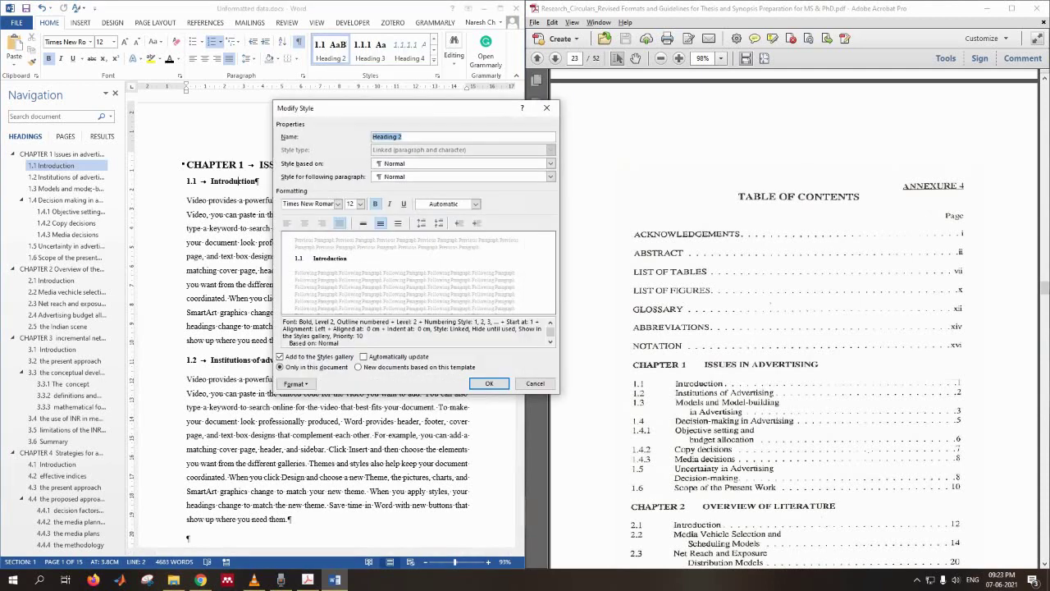
Try the All caps font effect on the Heading 2 style and clear it again.
click(294, 383)
click(300, 397)
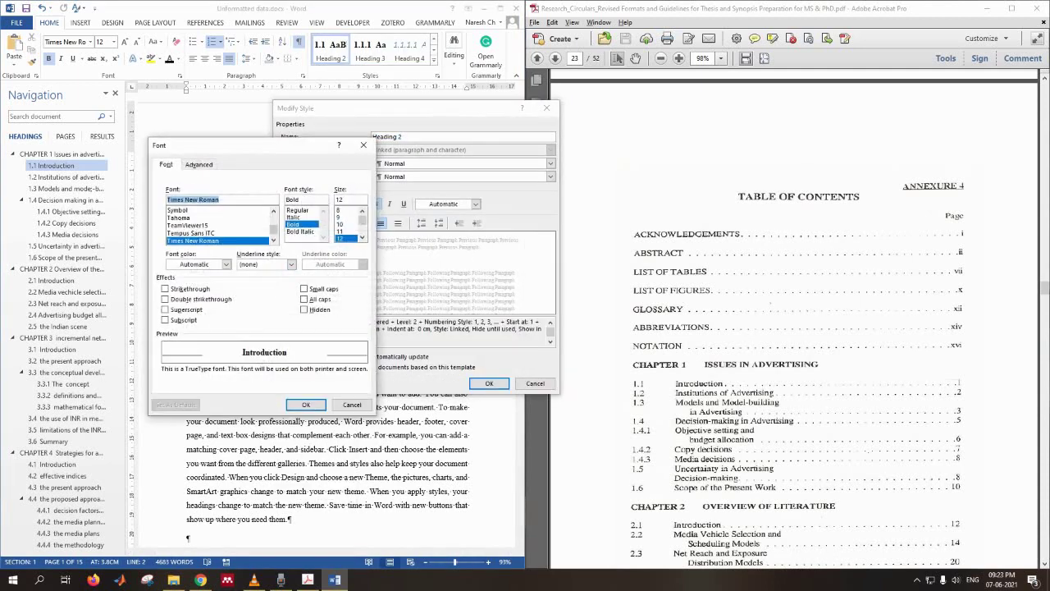
key(alt+a)
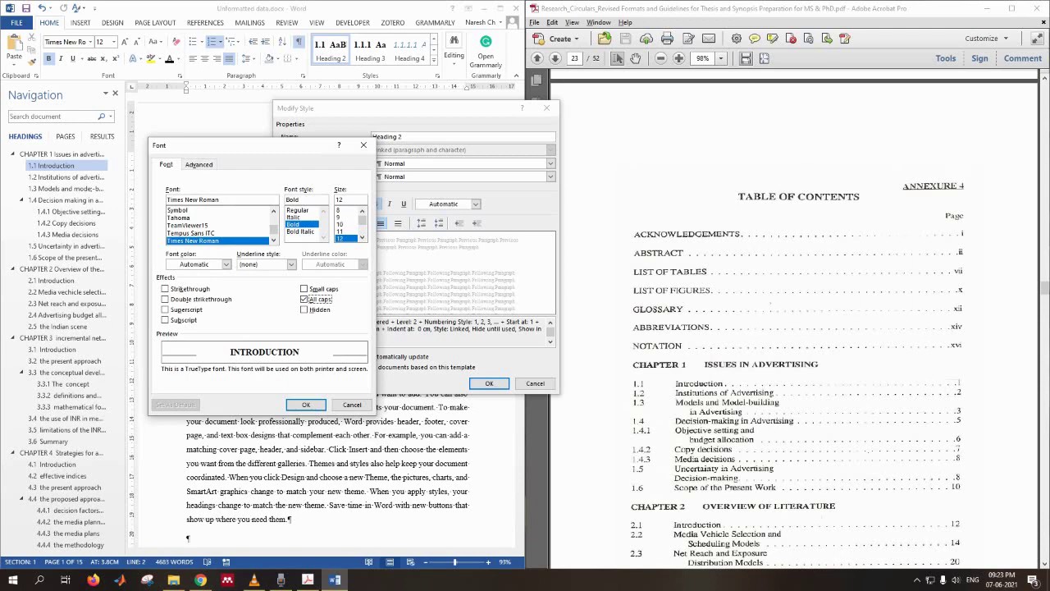
key(space)
key(Return)
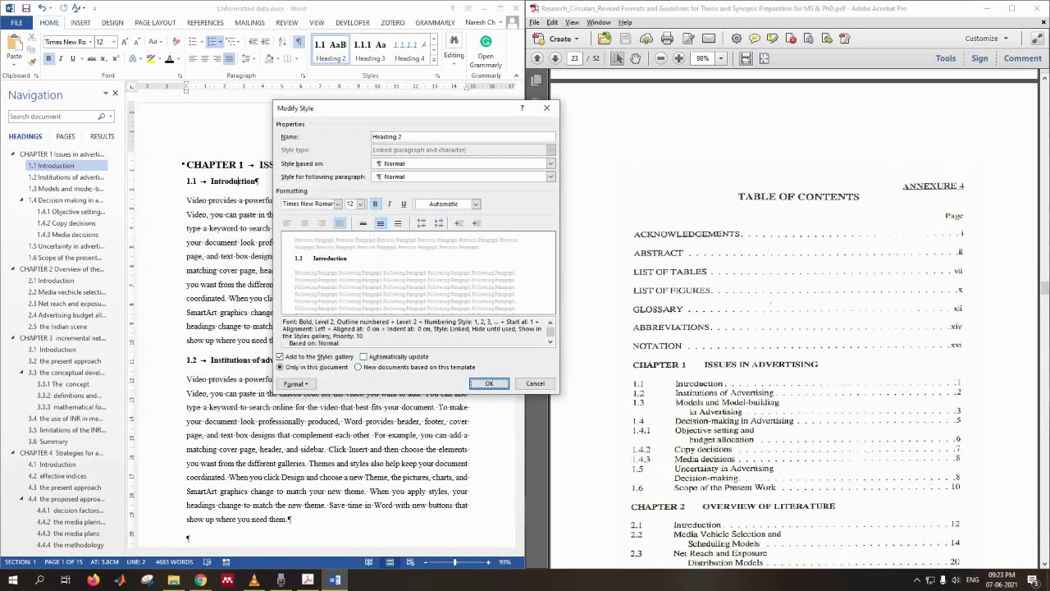
Set the Heading 2 style to update automatically and apply the style change.
key(alt+u)
key(alt+o)
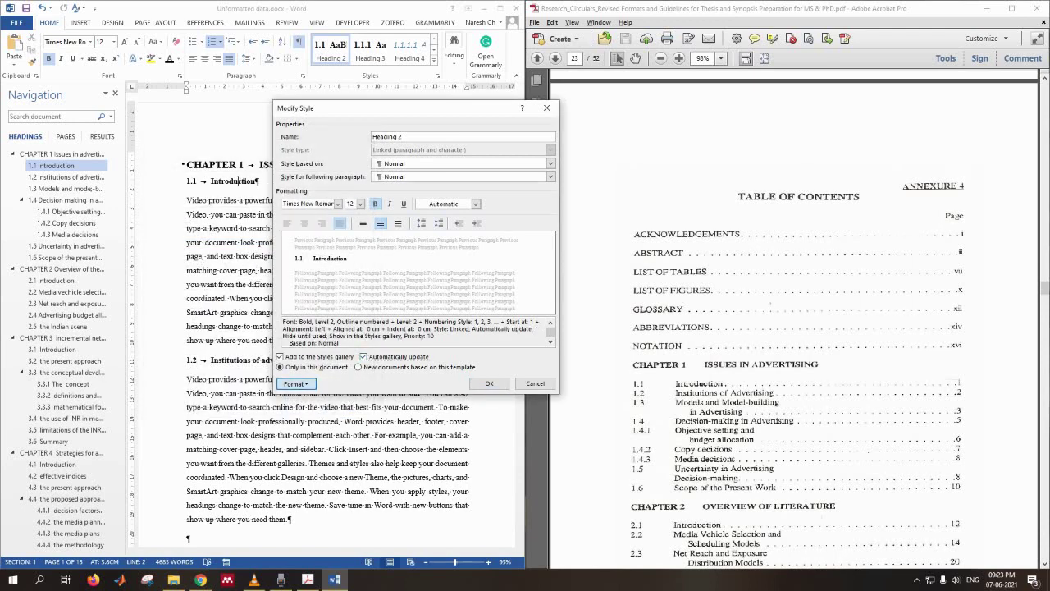
key(Down)
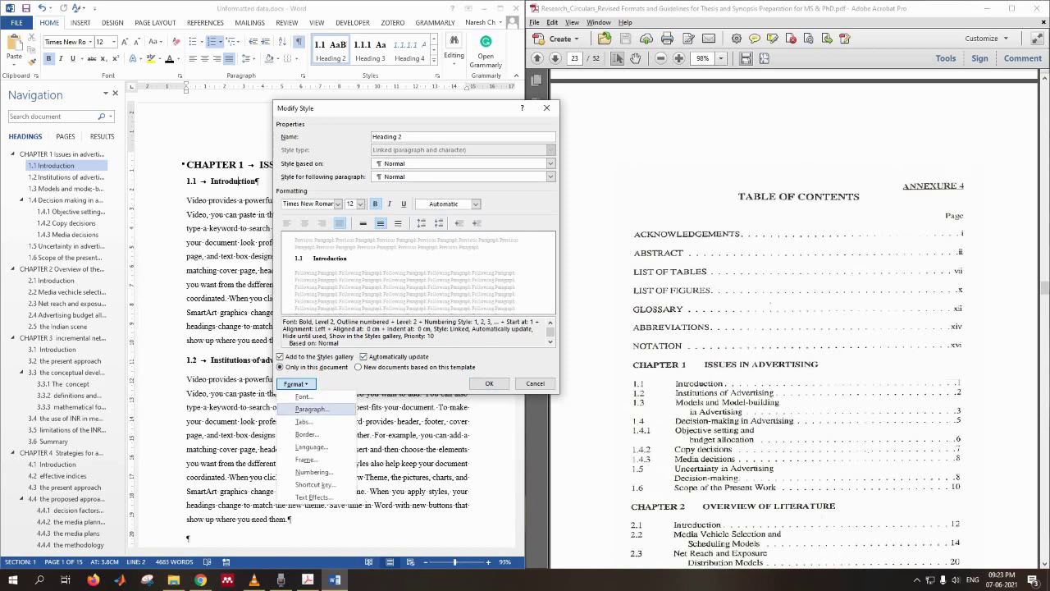
key(Escape)
key(Return)
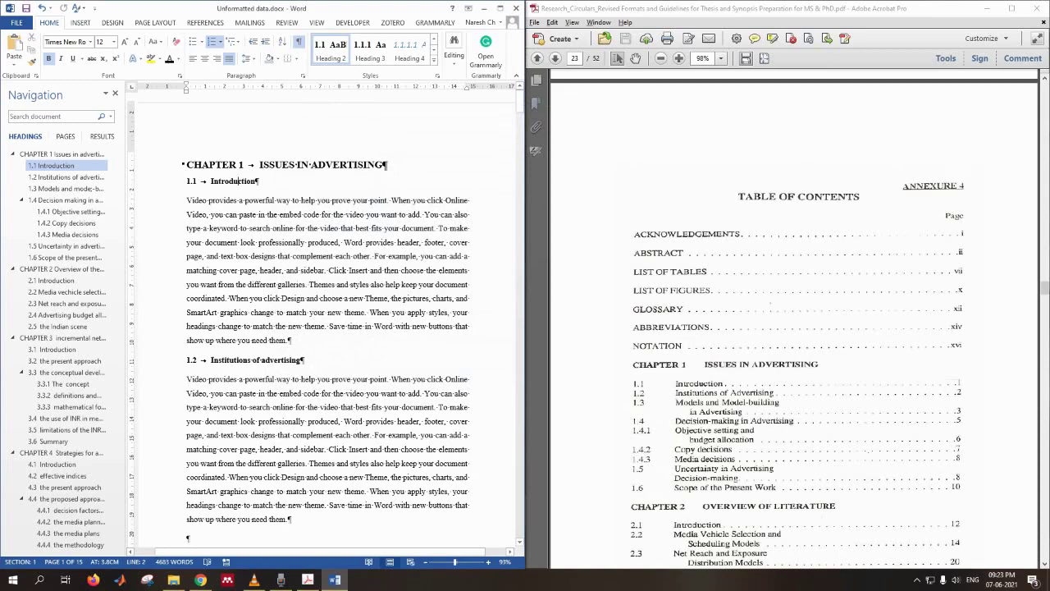
Examine the numbered section headings from Chapter 1 to the start of Chapter 2.
scroll(329, 328, down, 3)
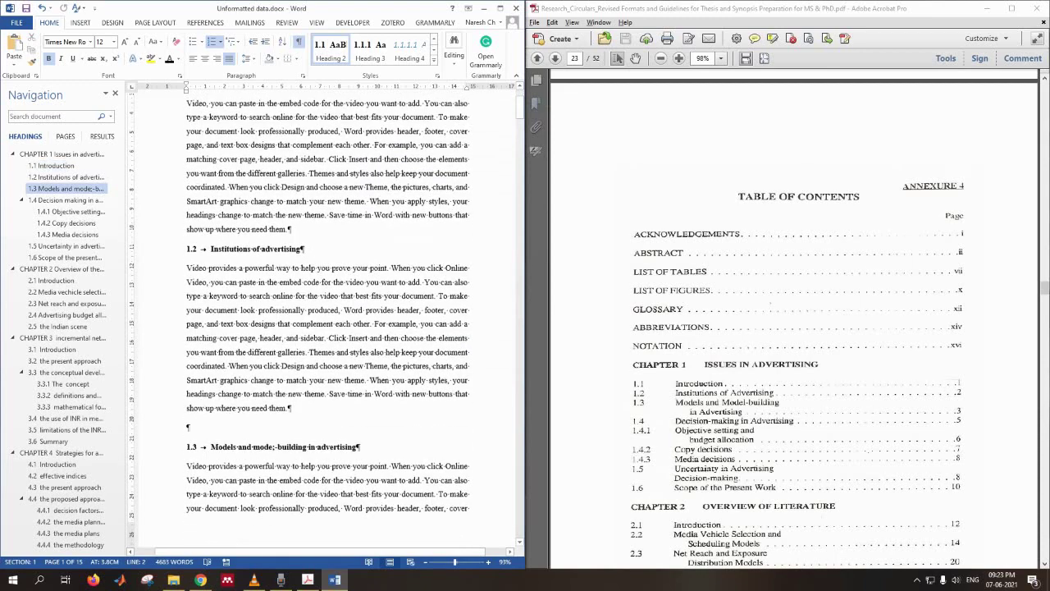
scroll(328, 329, up, 3)
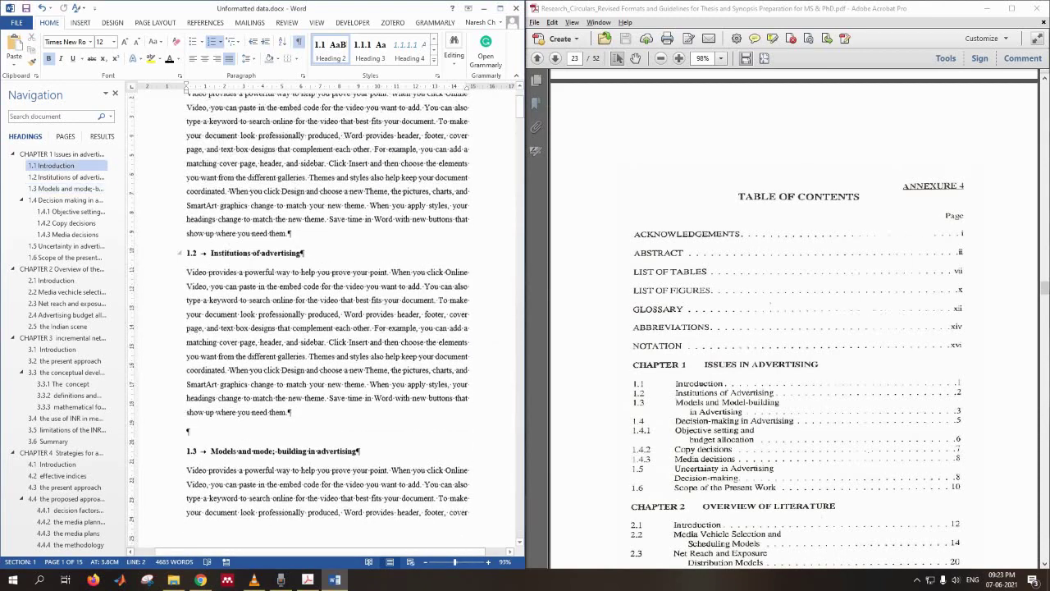
click(231, 181)
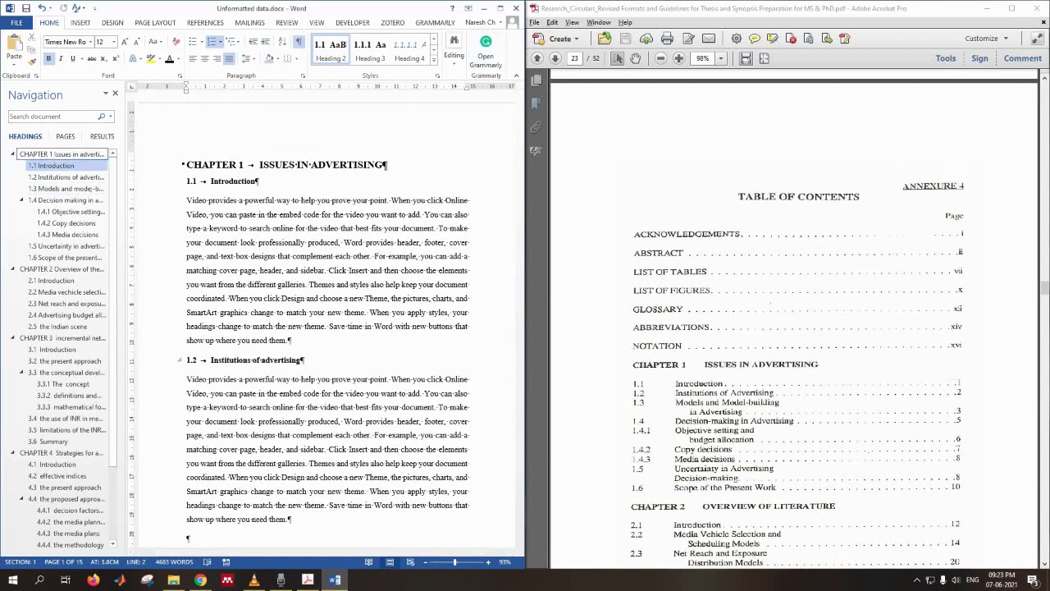
scroll(211, 182, down, 9)
scroll(210, 186, down, 16)
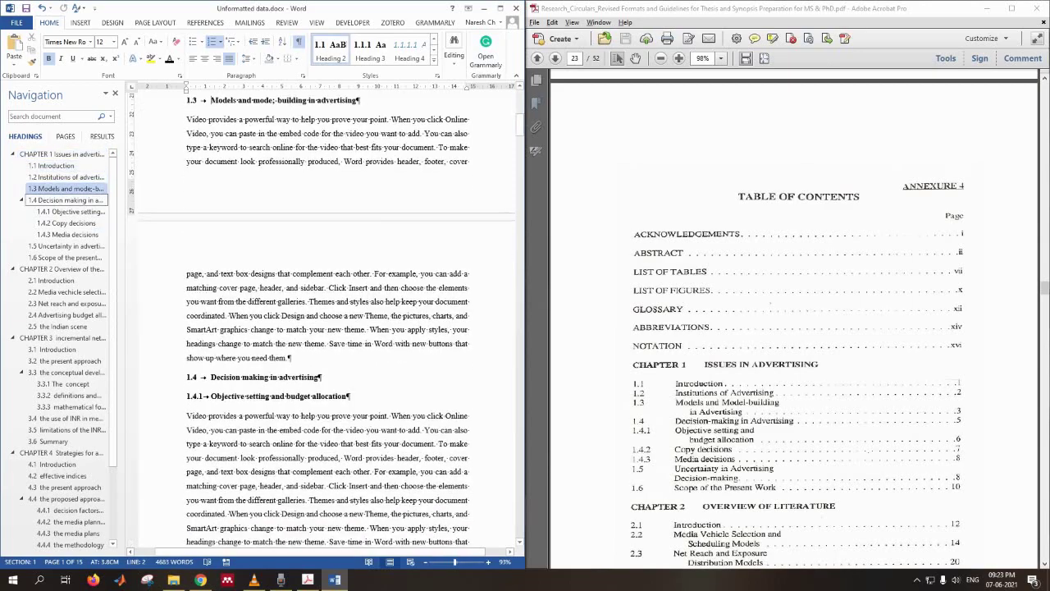
scroll(211, 268, down, 18)
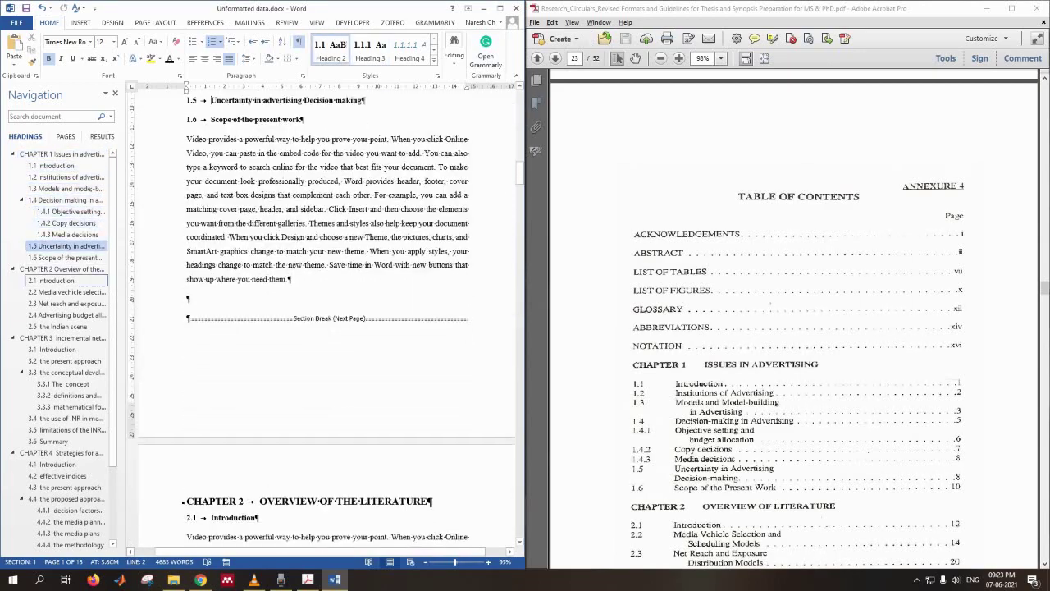
scroll(210, 268, up, 6)
scroll(187, 327, up, 3)
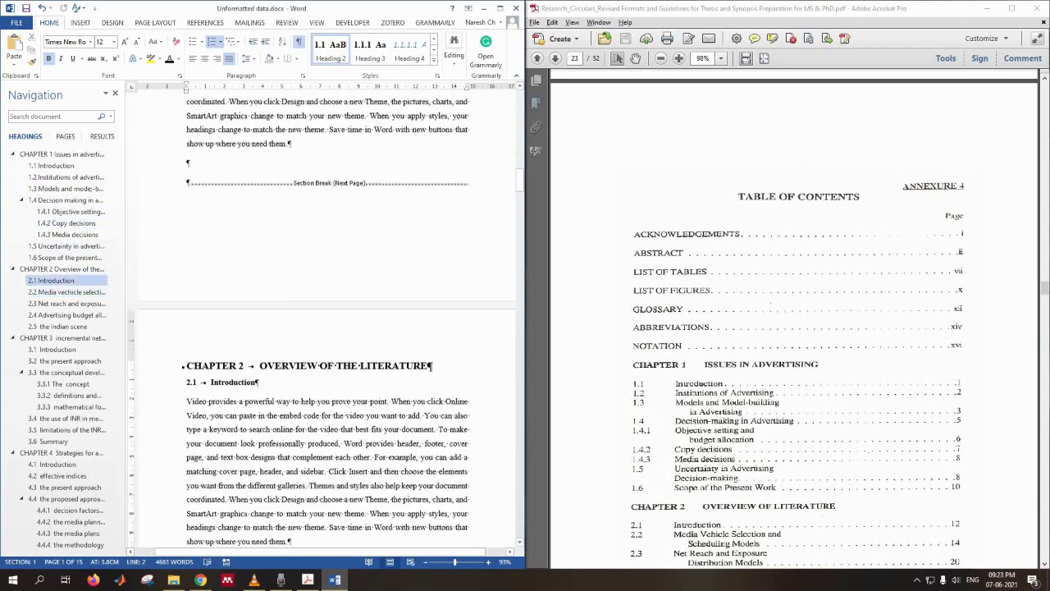
Remove the blank paragraphs before headings 2.2 and 2.5 in Chapter 2.
click(187, 425)
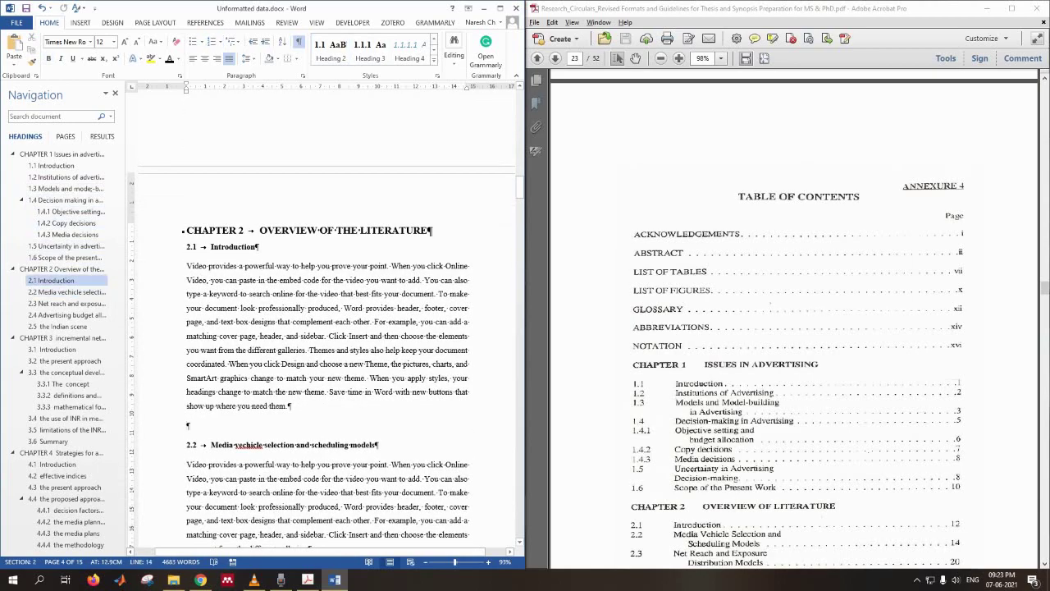
key(BackSpace)
scroll(195, 329, down, 8)
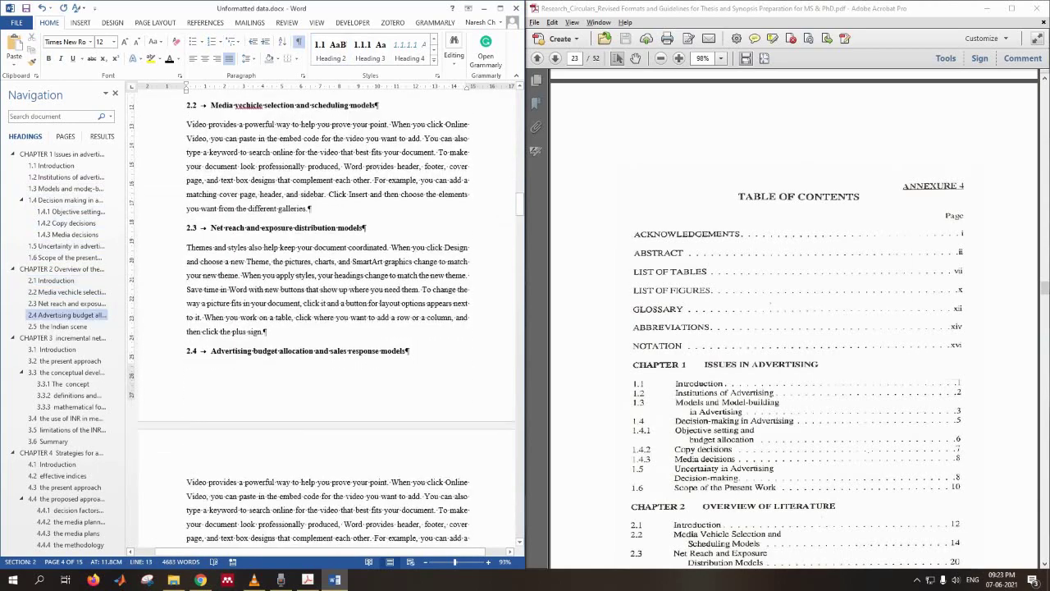
scroll(195, 328, down, 8)
click(189, 332)
key(BackSpace)
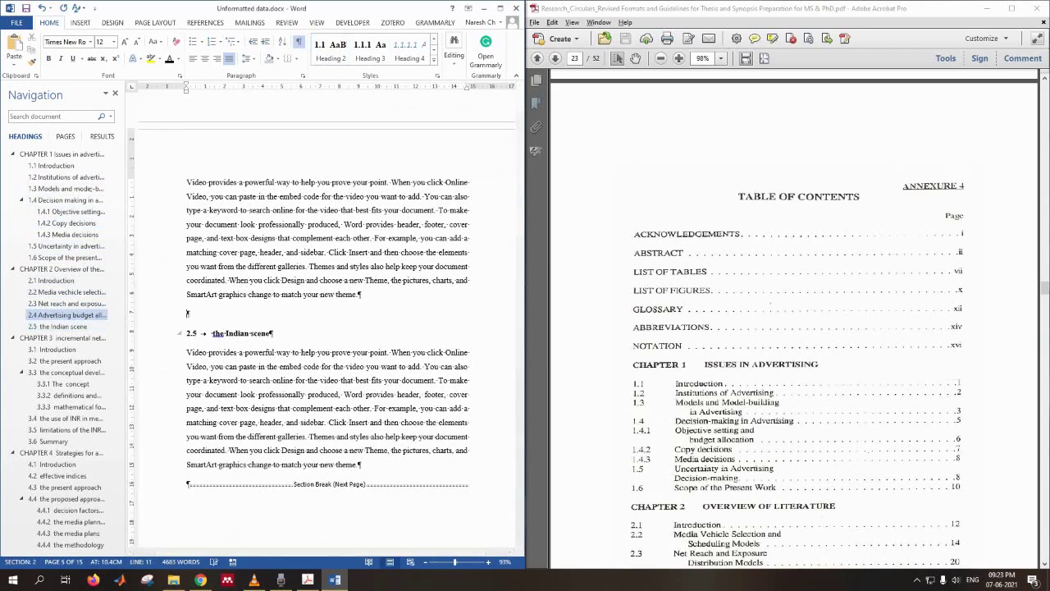
key(BackSpace)
Remove the blank paragraphs before the Chapter 3 headings from 3.2 through 3.4.
scroll(328, 329, down, 10)
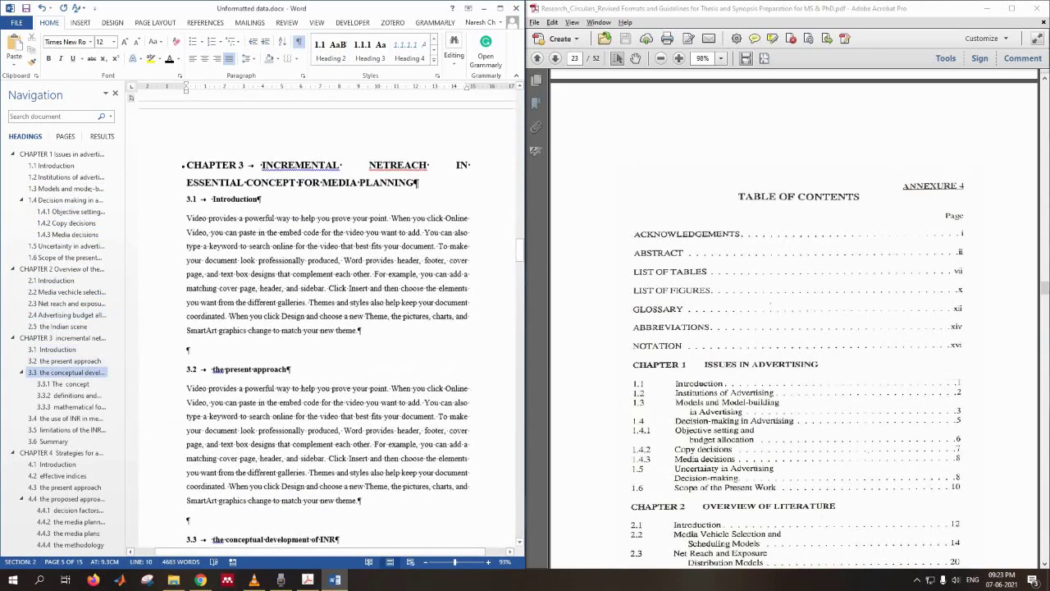
scroll(328, 328, down, 5)
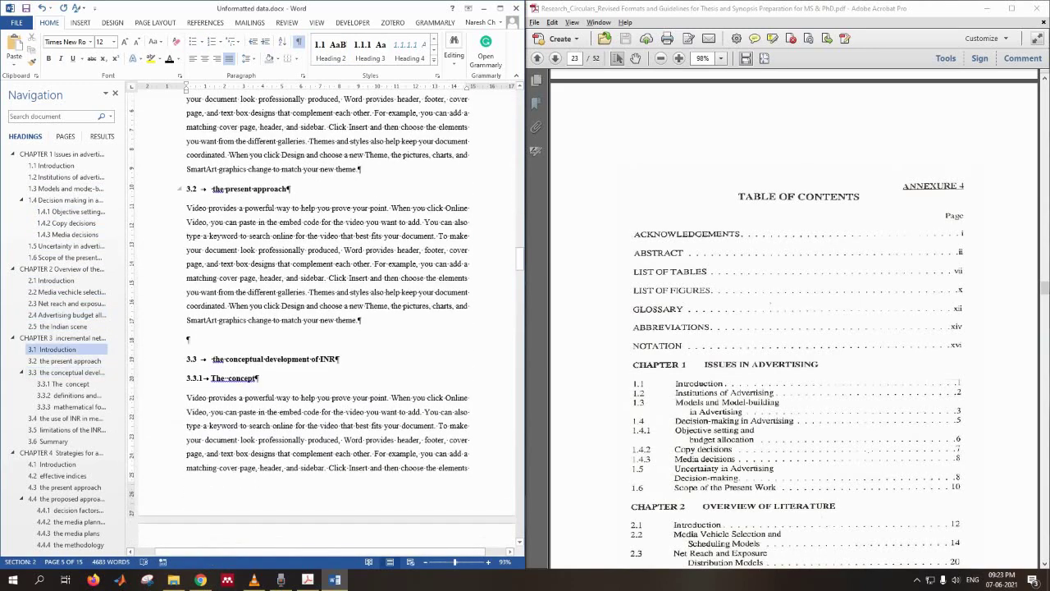
scroll(328, 328, down, 9)
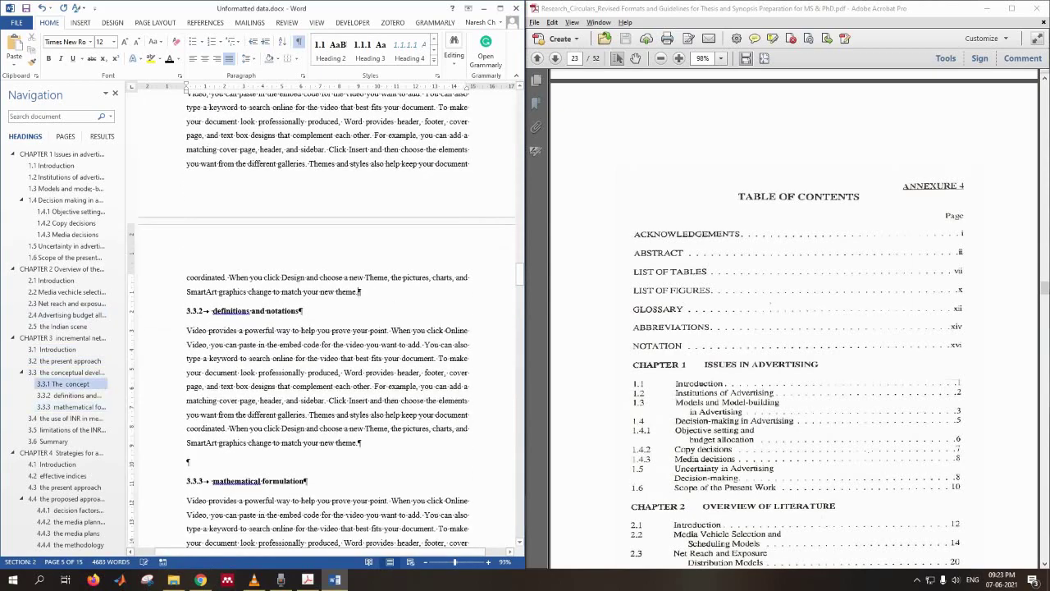
click(277, 461)
scroll(277, 461, down, 4)
key(BackSpace)
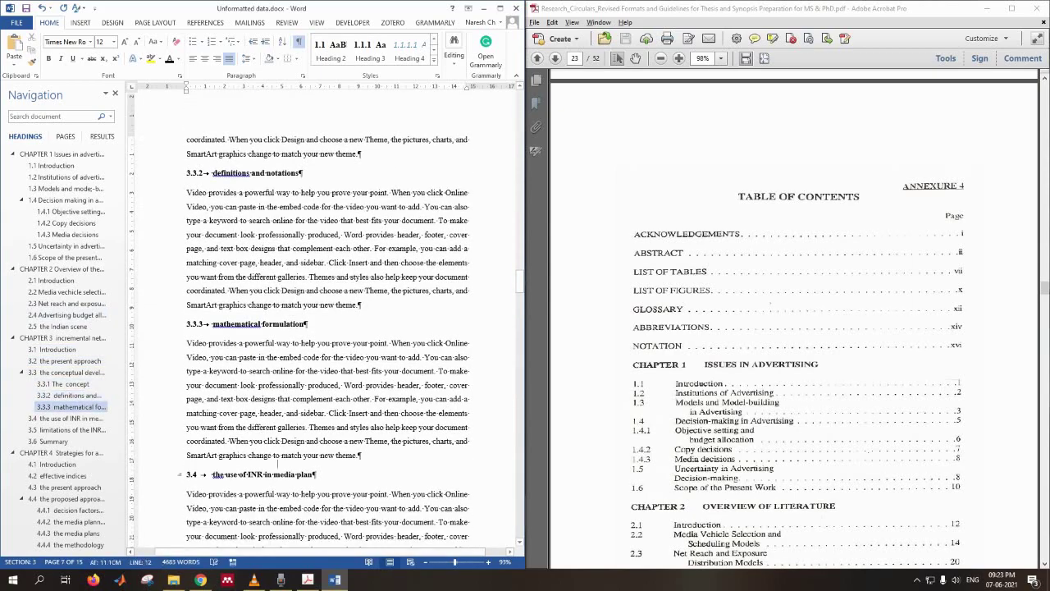
Remove the blank paragraphs before headings 3.5 and 3.6 in Chapter 3.
scroll(277, 461, down, 12)
click(359, 169)
key(Delete)
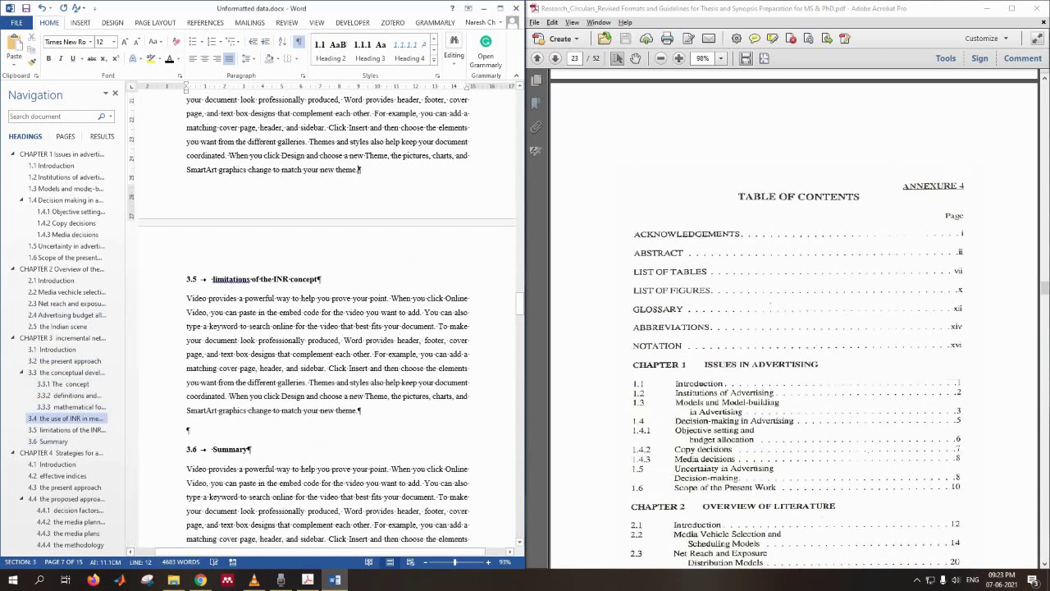
click(201, 409)
key(Delete)
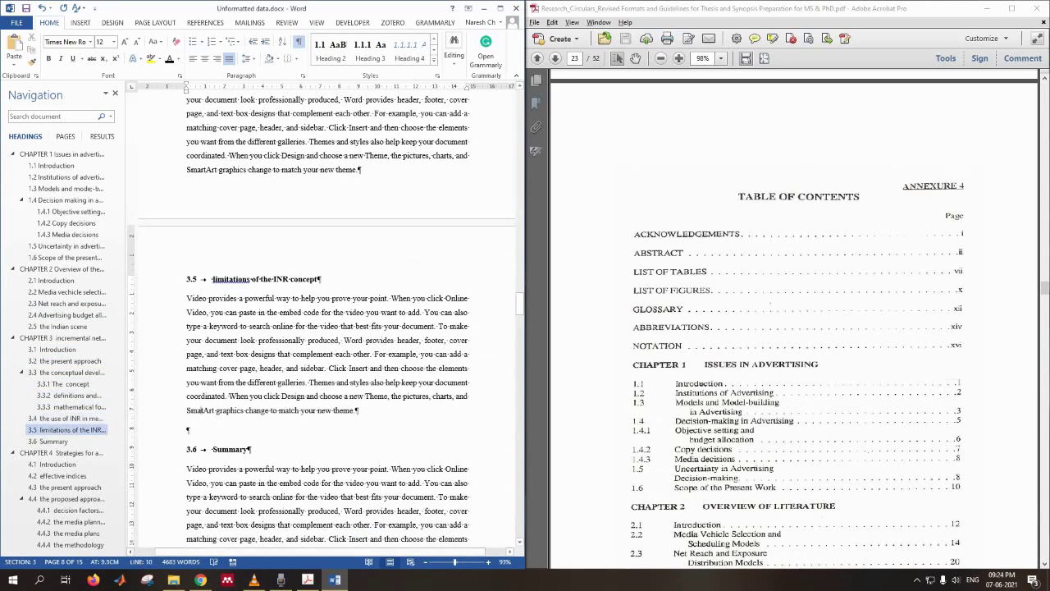
text(r)
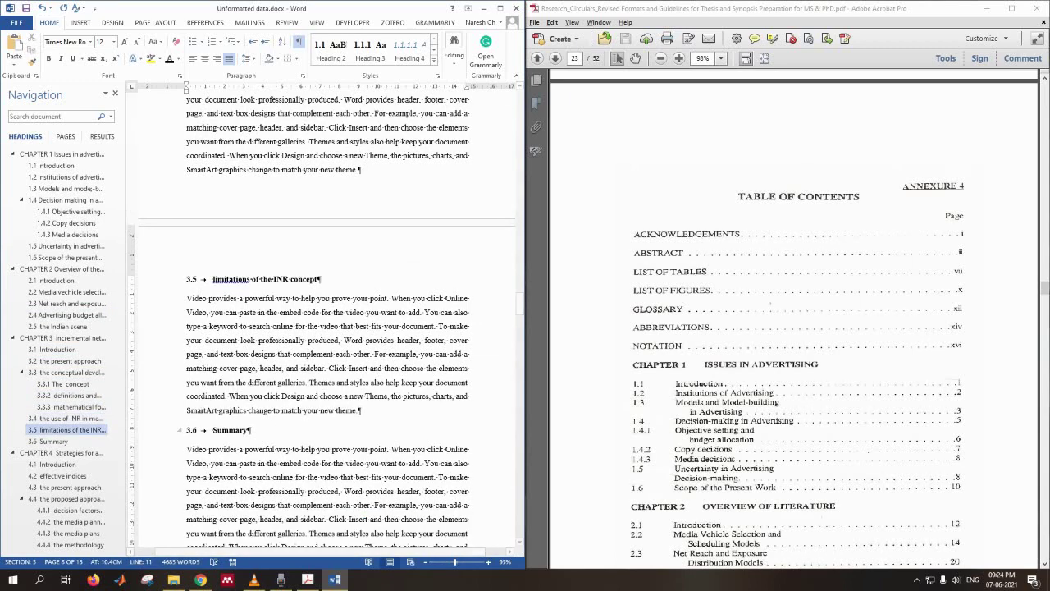
Remove the blank paragraphs before the Chapter 4 headings from 4.2 through 4.4.2.
scroll(327, 320, down, 8)
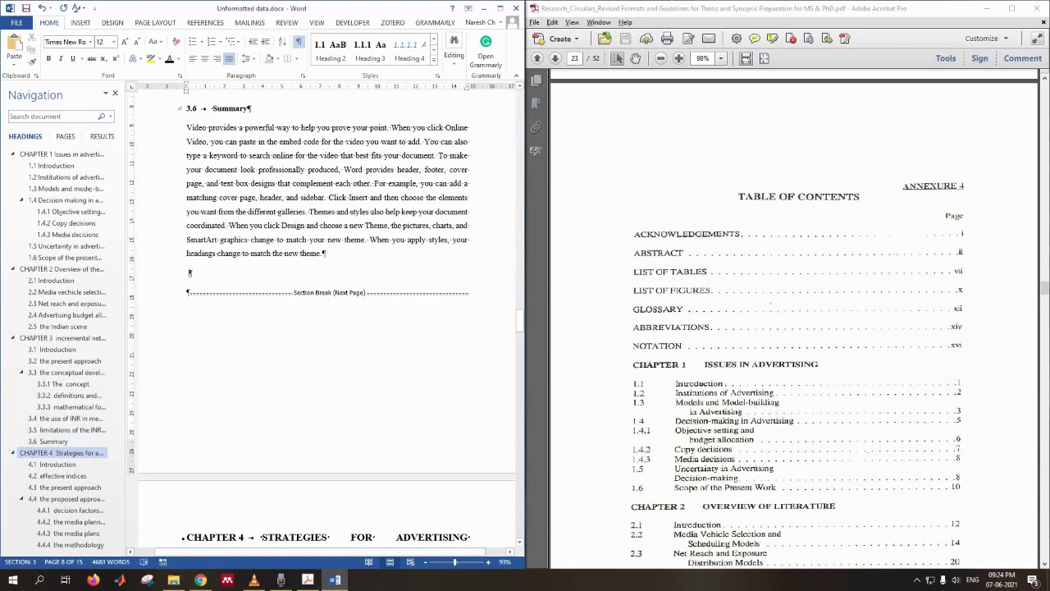
click(57, 475)
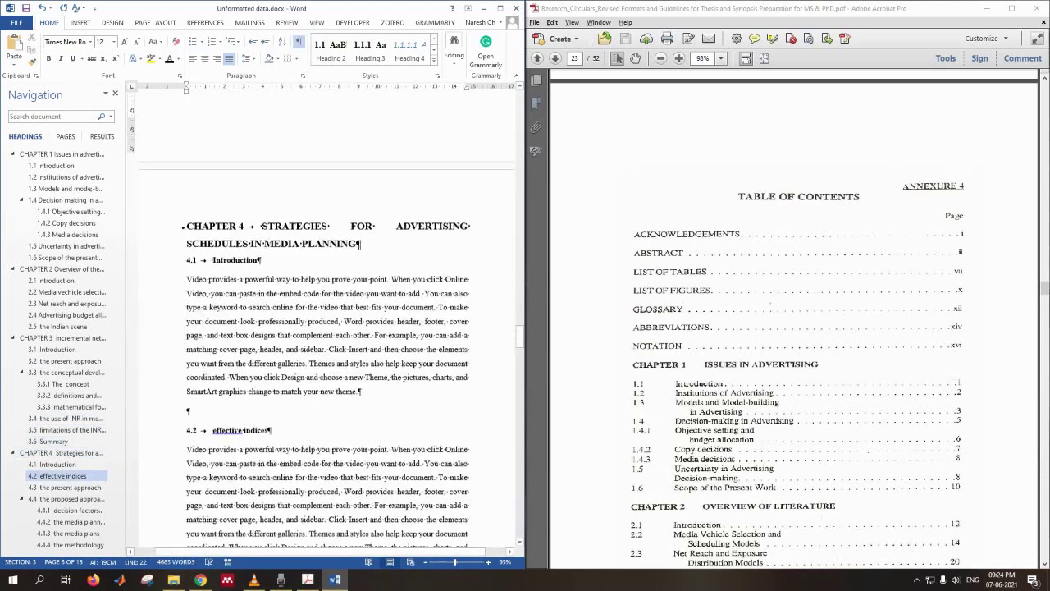
scroll(327, 320, down, 5)
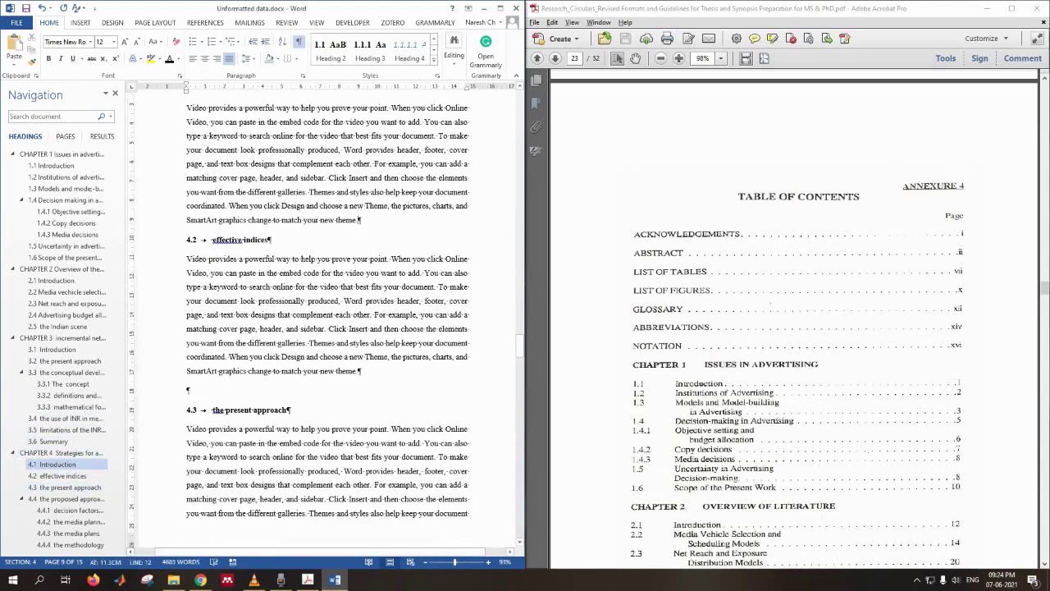
scroll(327, 320, down, 8)
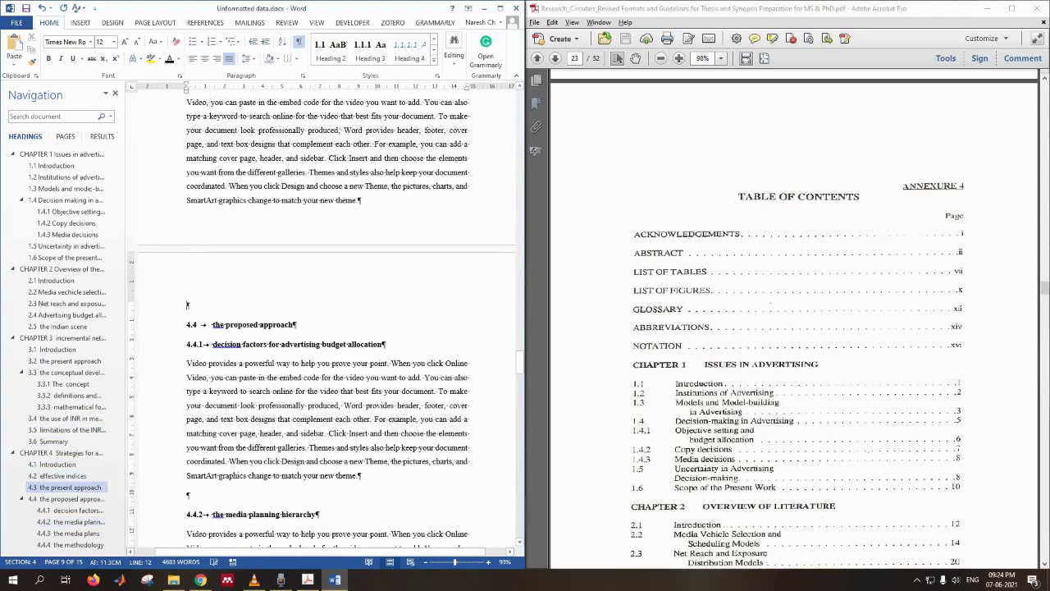
scroll(327, 320, down, 7)
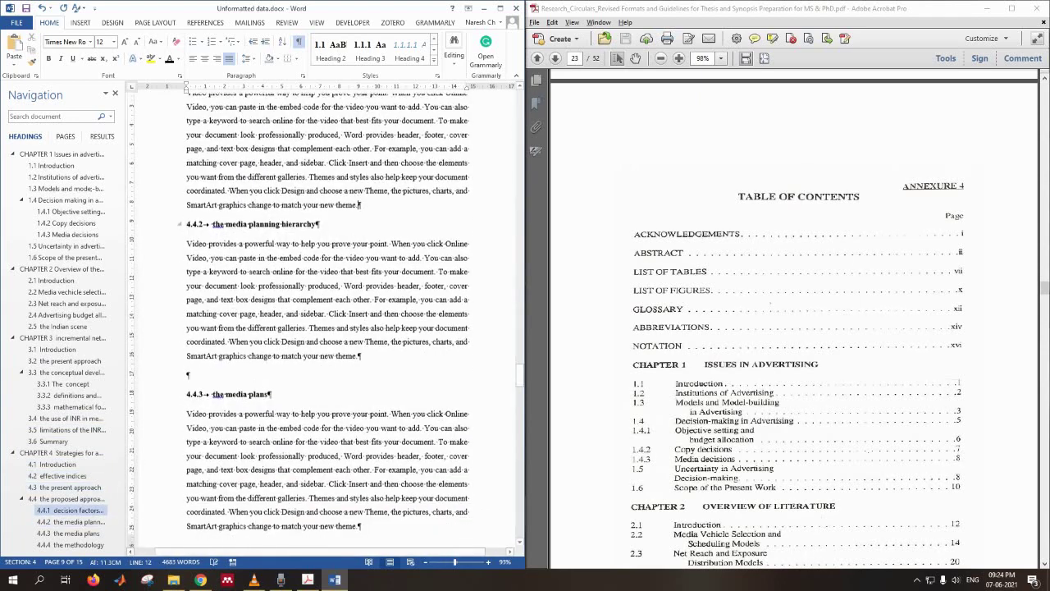
Remove the blank paragraphs before headings 4.4.3 through 4.4.6 in Chapter 4.
click(189, 375)
key(BackSpace)
scroll(327, 320, down, 3)
click(189, 385)
key(BackSpace)
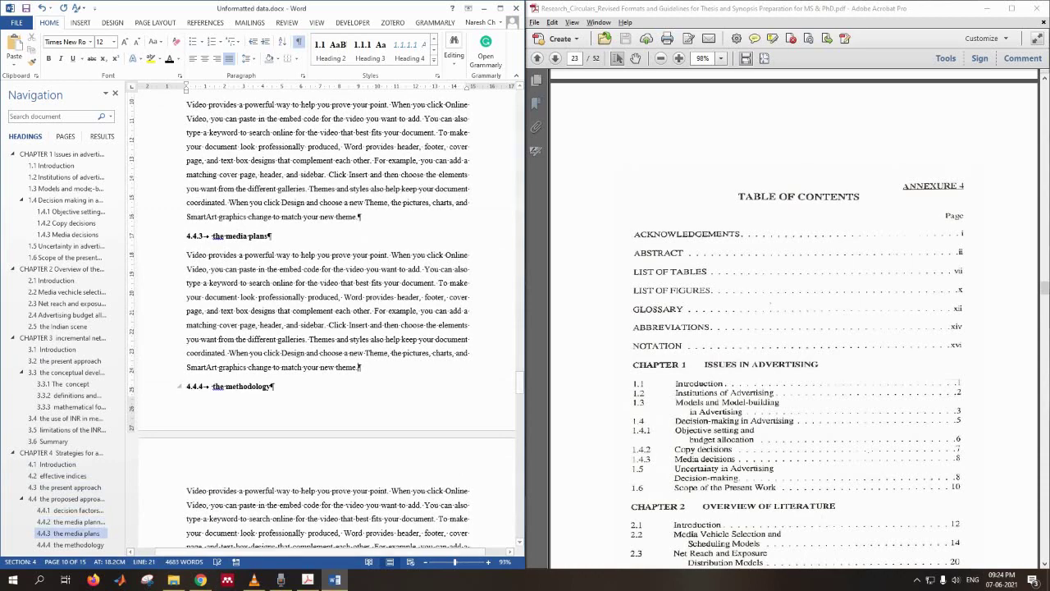
scroll(327, 320, down, 7)
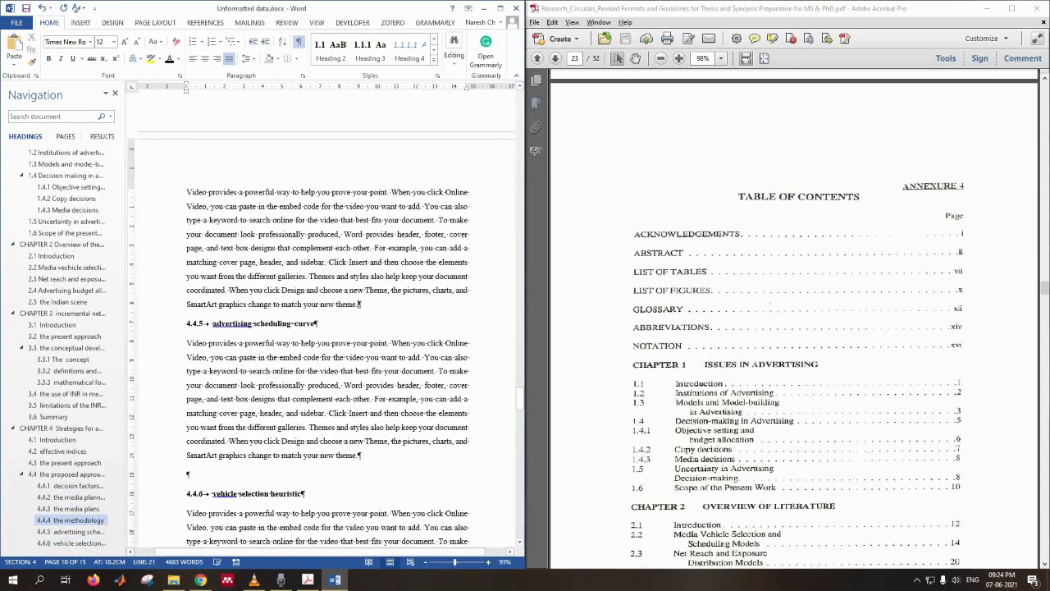
click(188, 493)
key(BackSpace)
scroll(187, 493, down, 7)
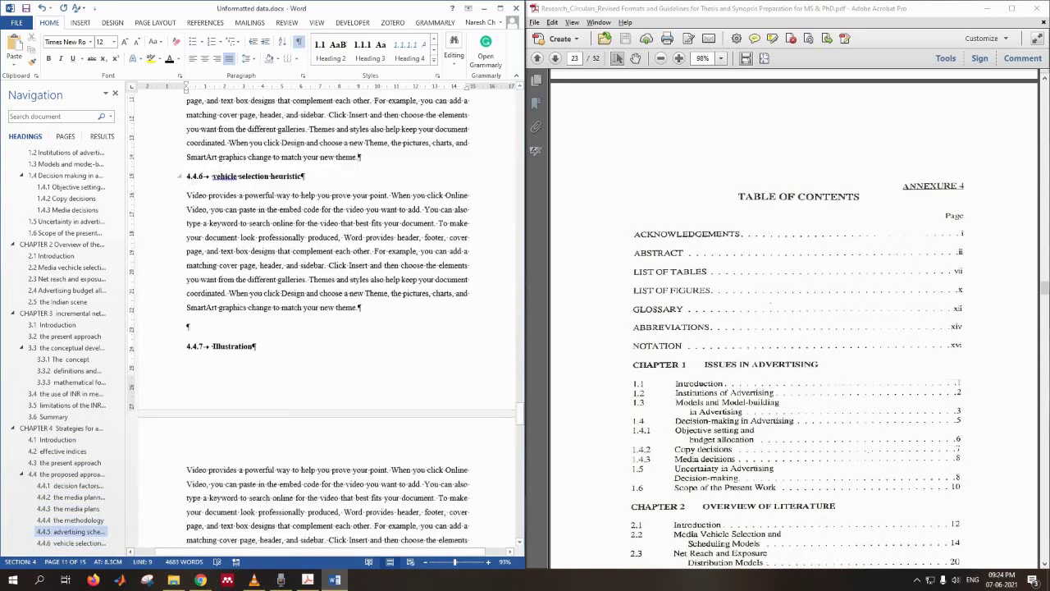
Remove the blank paragraphs before headings 4.5, 4.6 and 4.7 at the end of Chapter 4.
scroll(327, 320, down, 8)
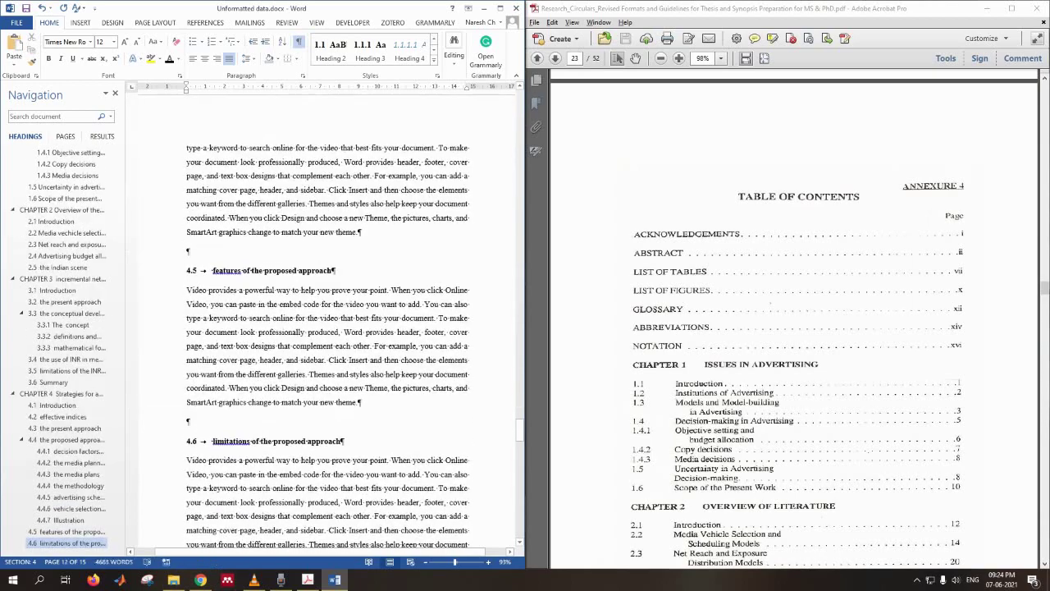
click(188, 252)
key(BackSpace)
scroll(326, 320, down, 6)
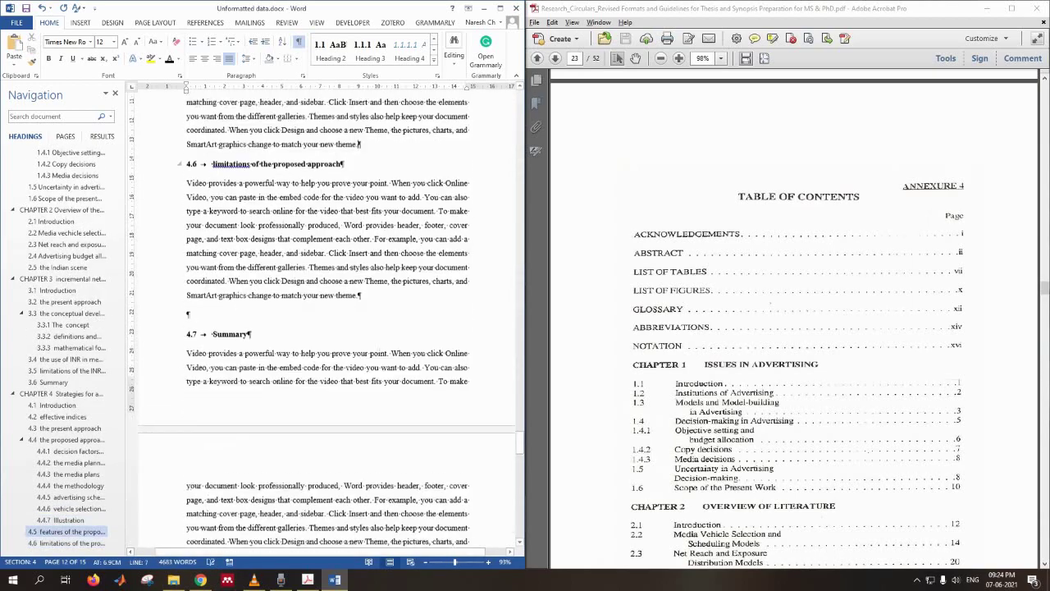
click(188, 314)
key(BackSpace)
scroll(190, 317, down, 3)
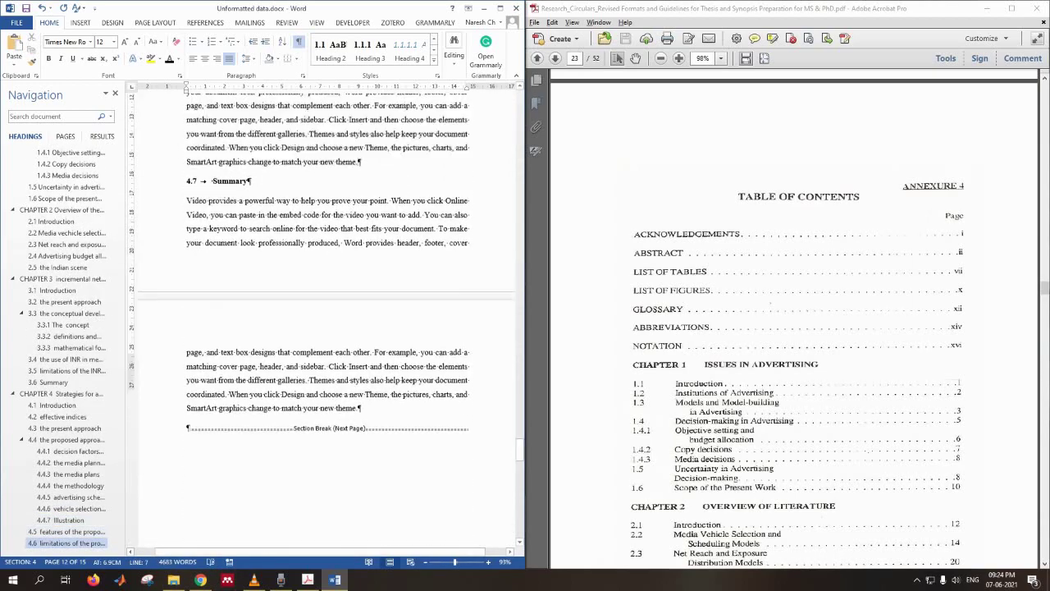
Review the conclusions and references chapters and the list of preliminary page titles at the document's end.
scroll(250, 170, down, 15)
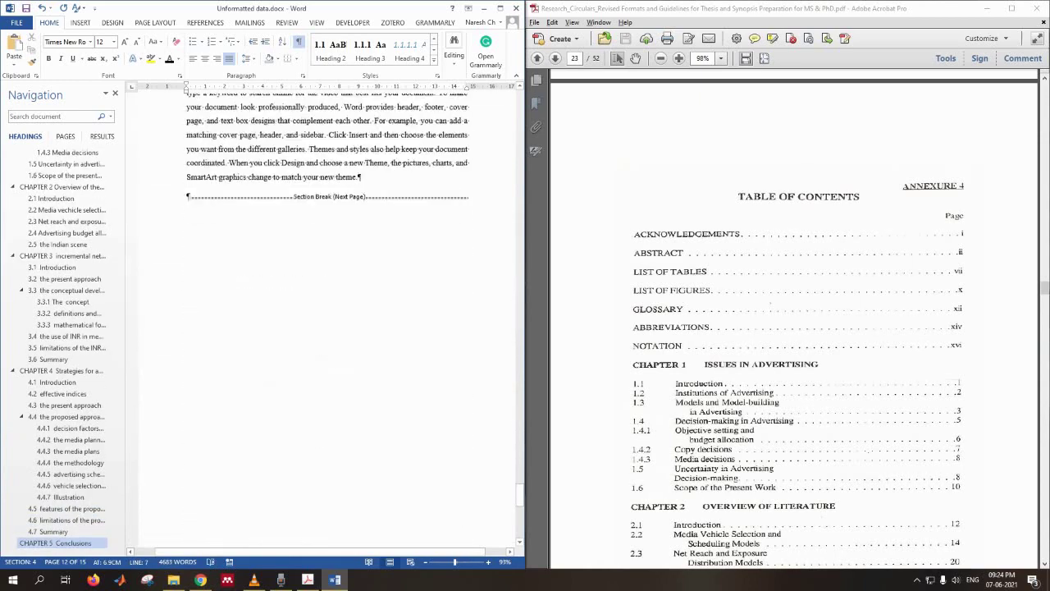
scroll(250, 170, down, 10)
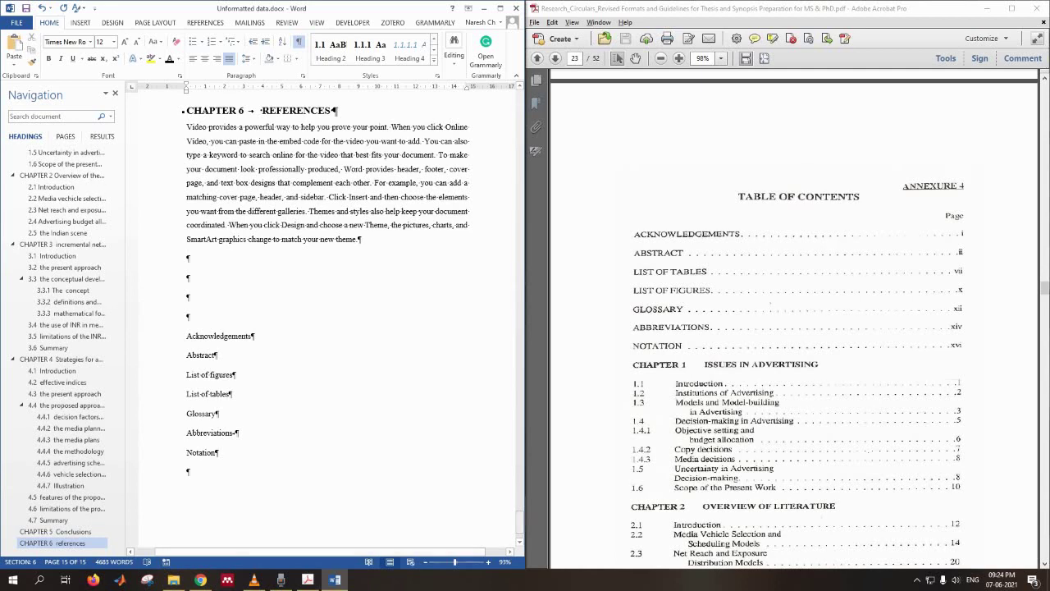
scroll(327, 320, up, 8)
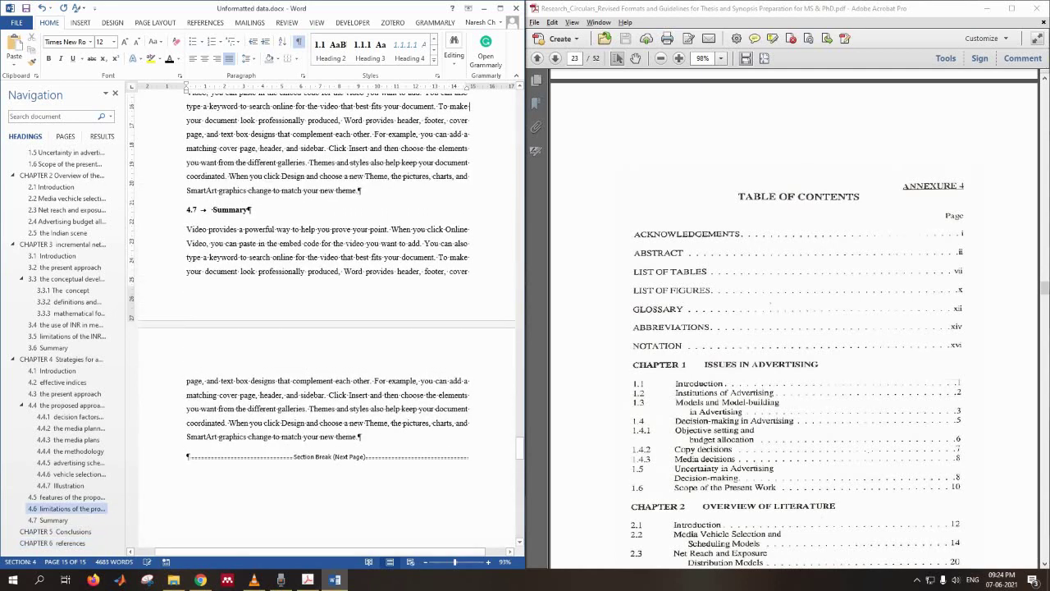
scroll(326, 320, up, 10)
Insert a next-page section break at the start of the document, directly before the Chapter 1 title.
key(ctrl+Home)
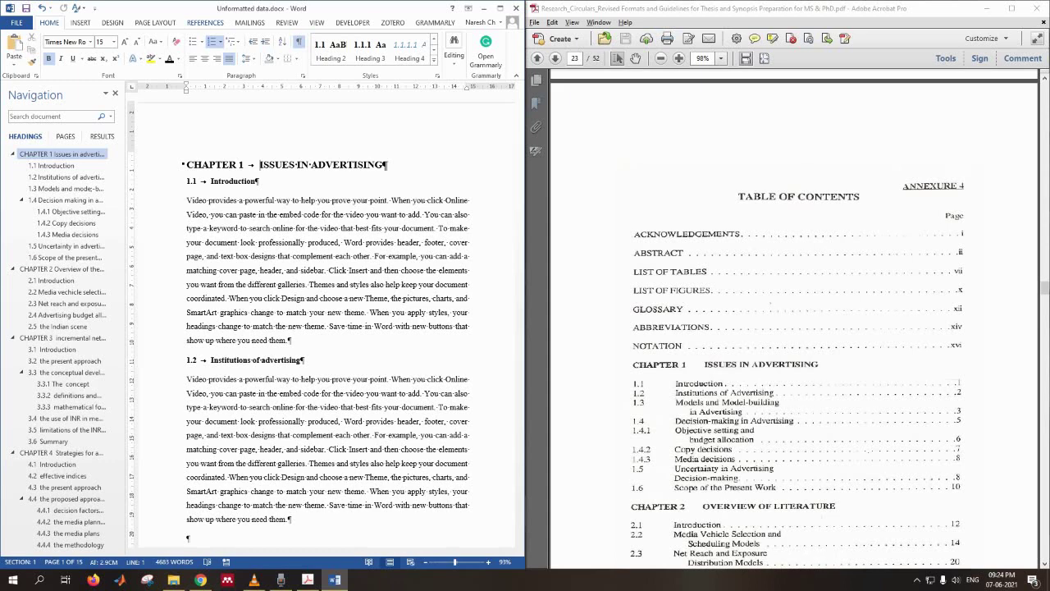
click(155, 22)
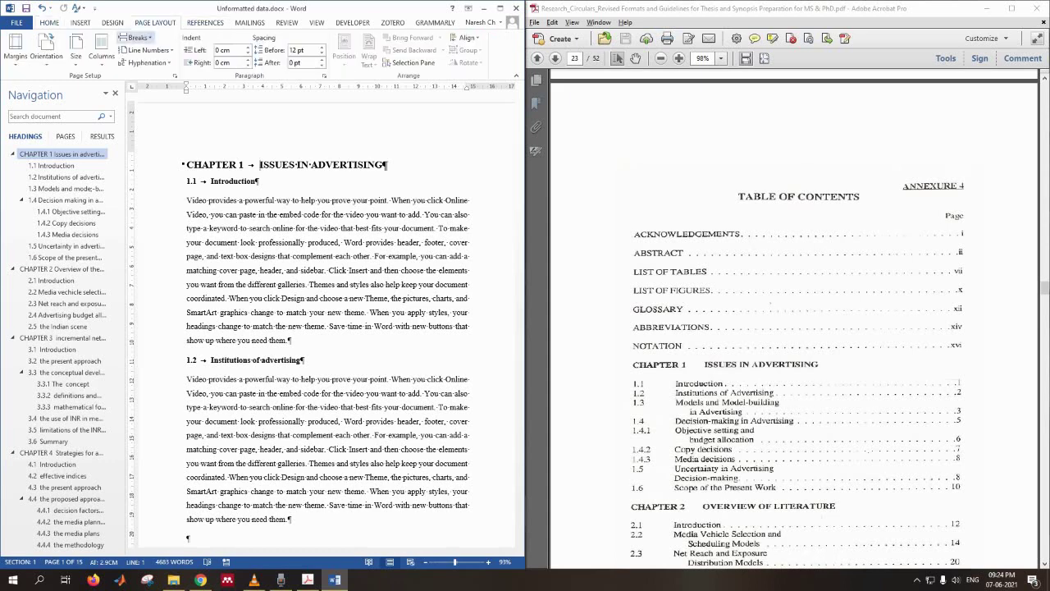
click(136, 38)
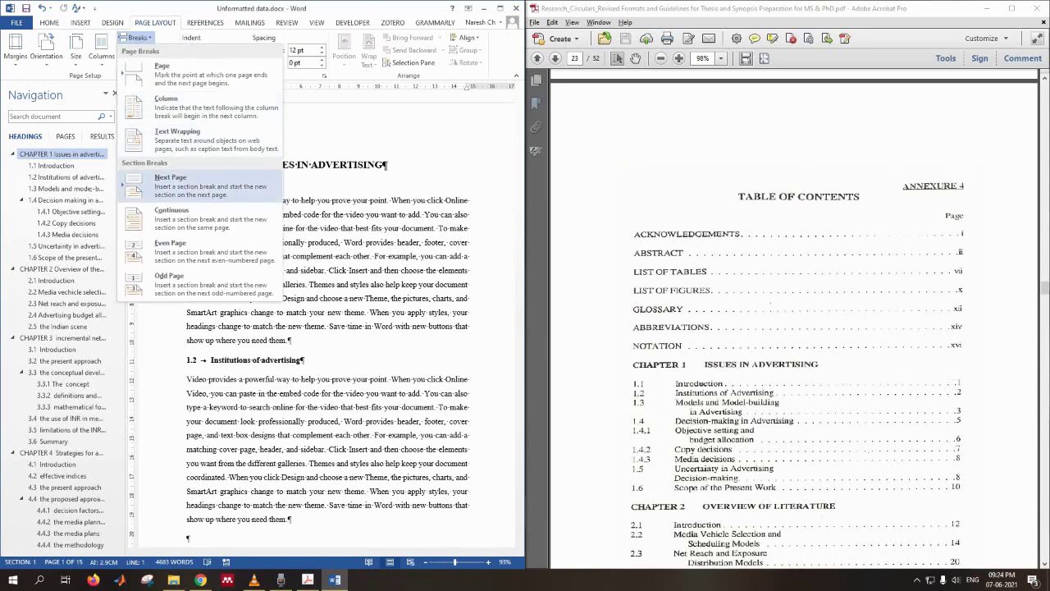
click(123, 186)
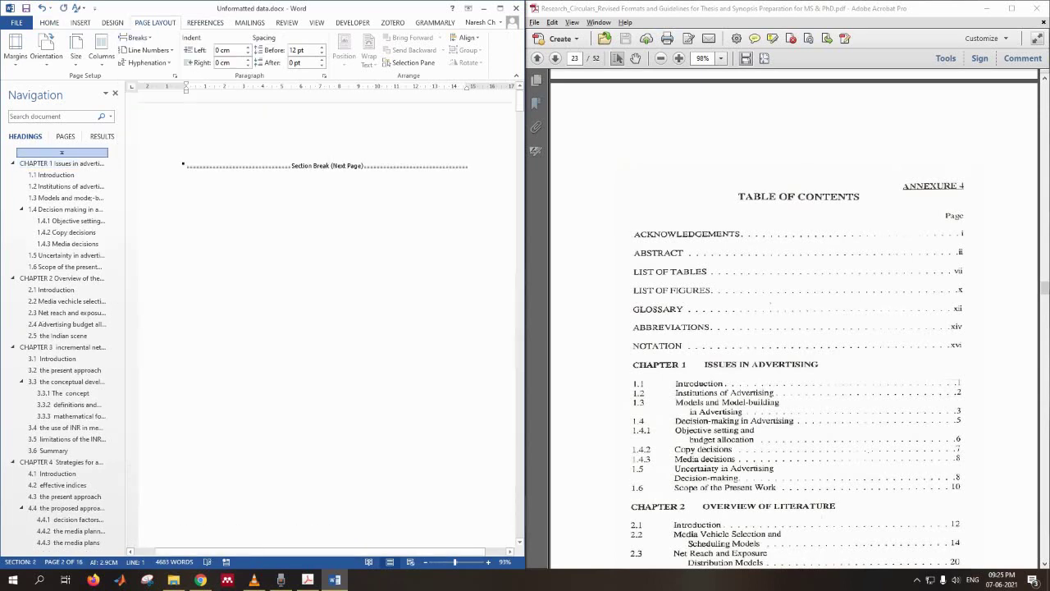
Add two blank paragraphs above the section break on the new first page and apply the Normal style to them.
click(202, 159)
key(Return)
key(Return)
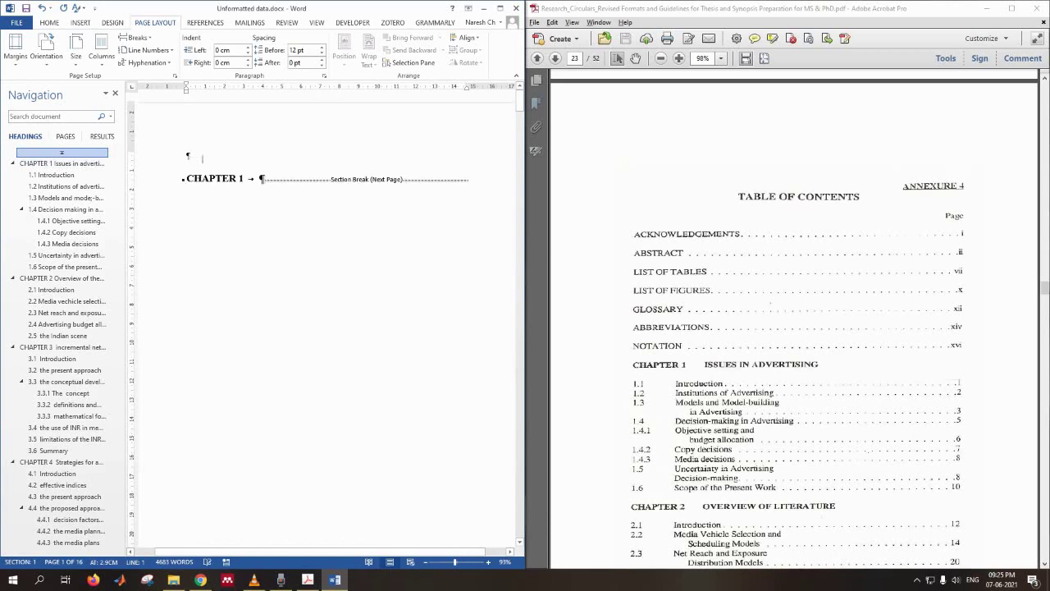
key(ctrl+z)
key(ctrl+y)
key(ctrl+y)
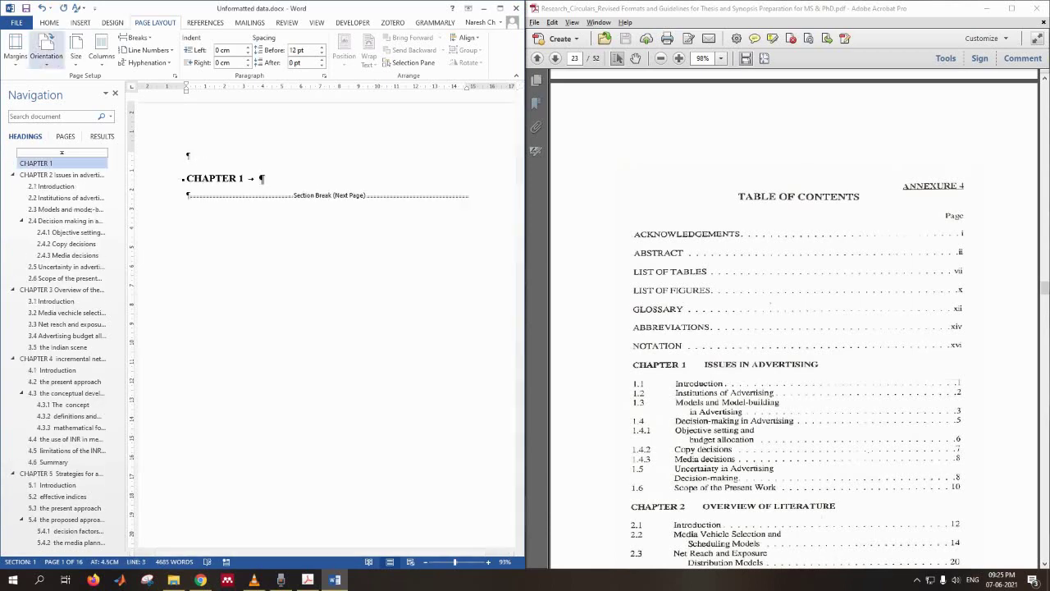
click(50, 22)
click(331, 50)
scroll(328, 328, down, 9)
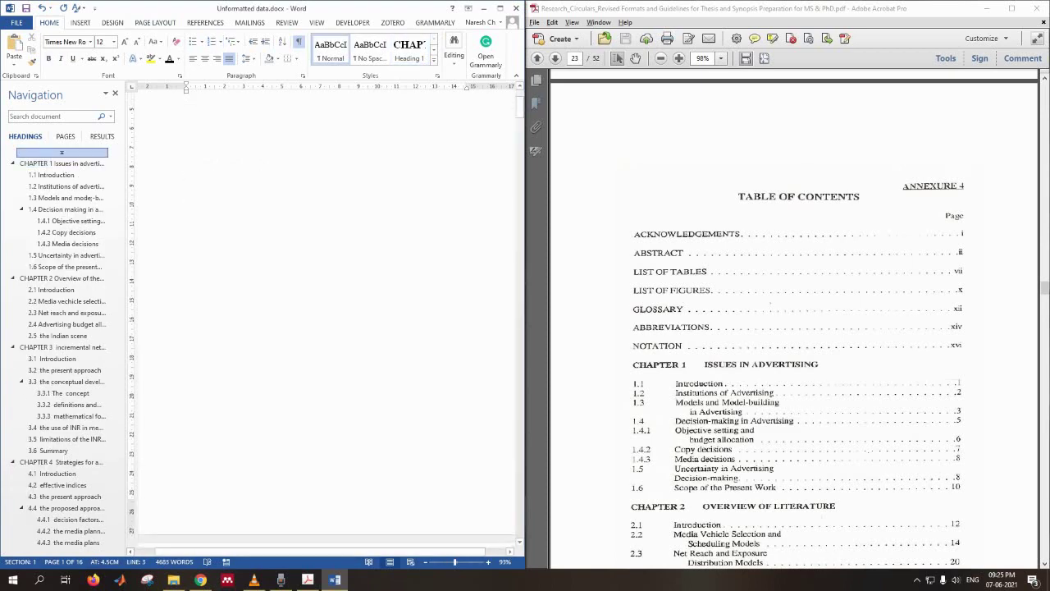
click(217, 298)
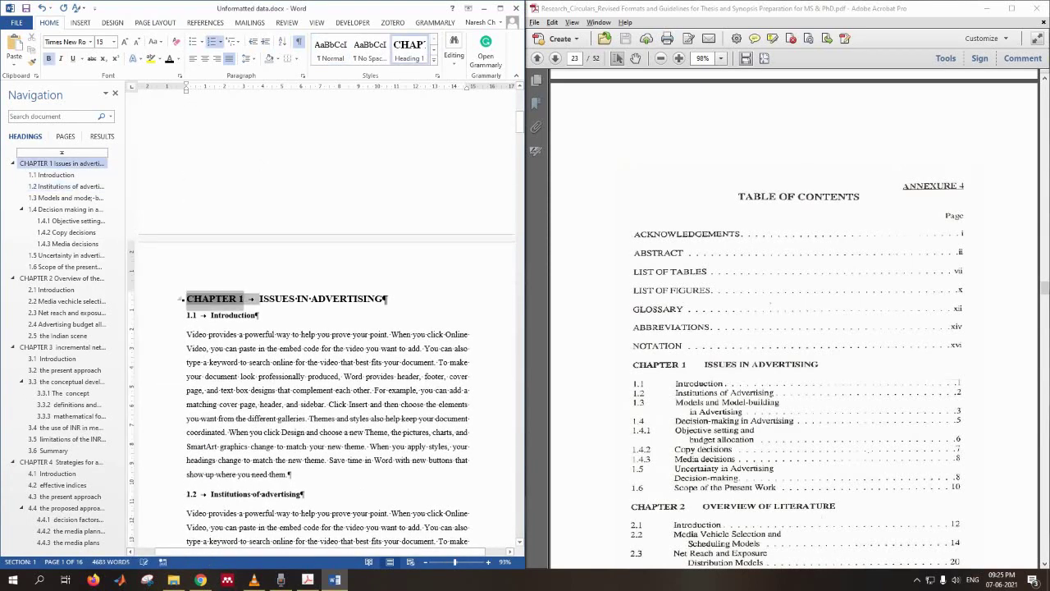
key(Up)
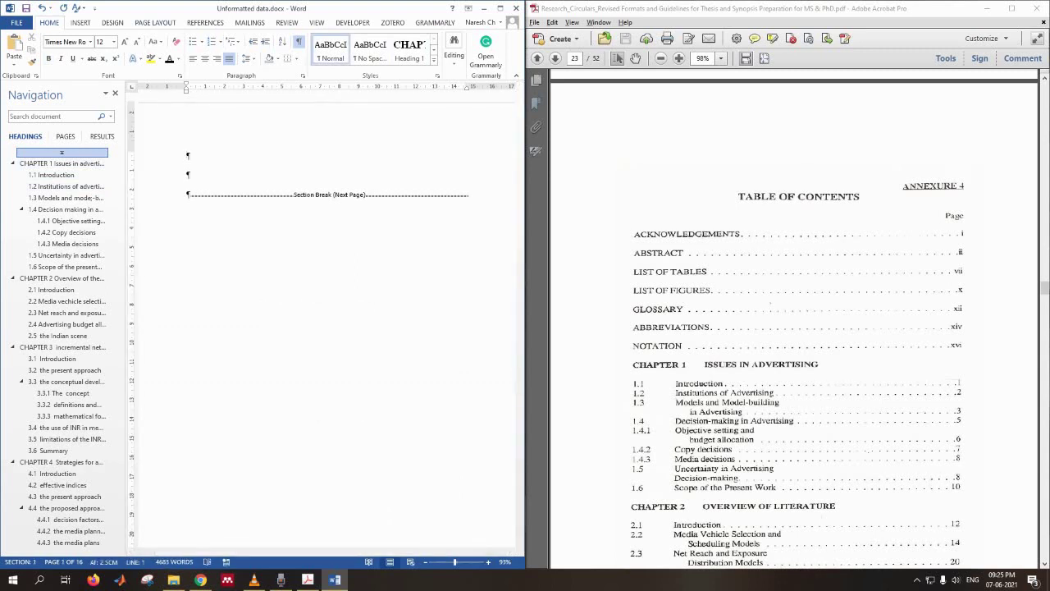
Insert a custom table of contents on the first page showing 4 levels, built from the Heading 1 to Heading 4 styles.
key(alt+s)
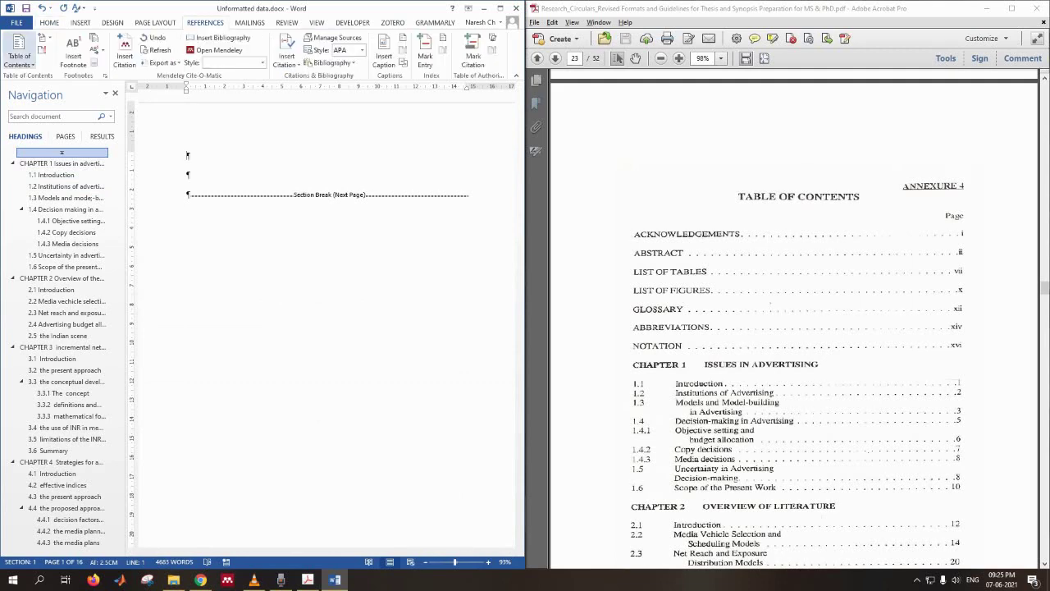
click(18, 55)
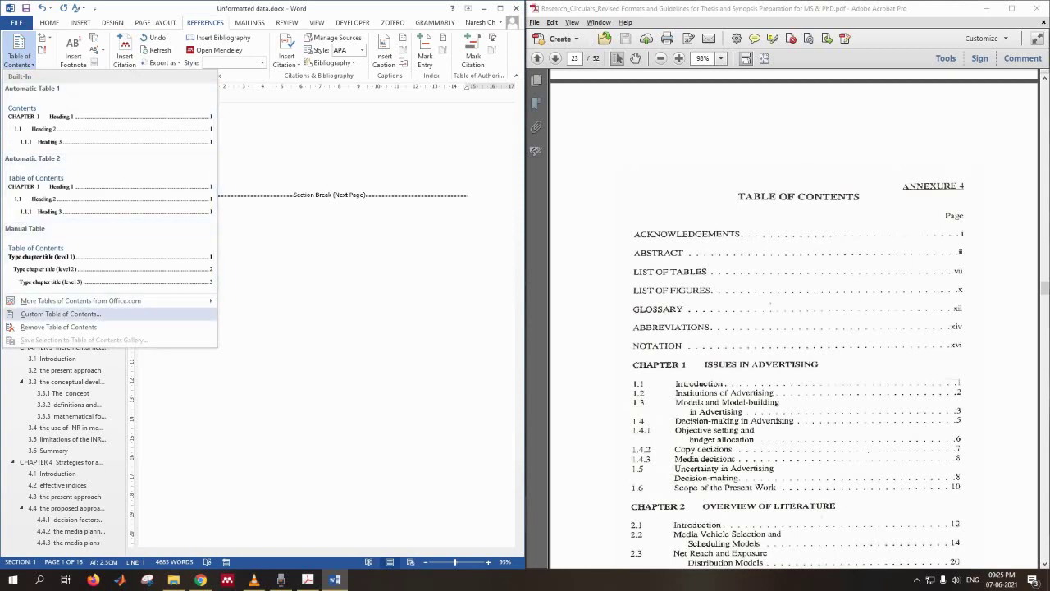
click(60, 313)
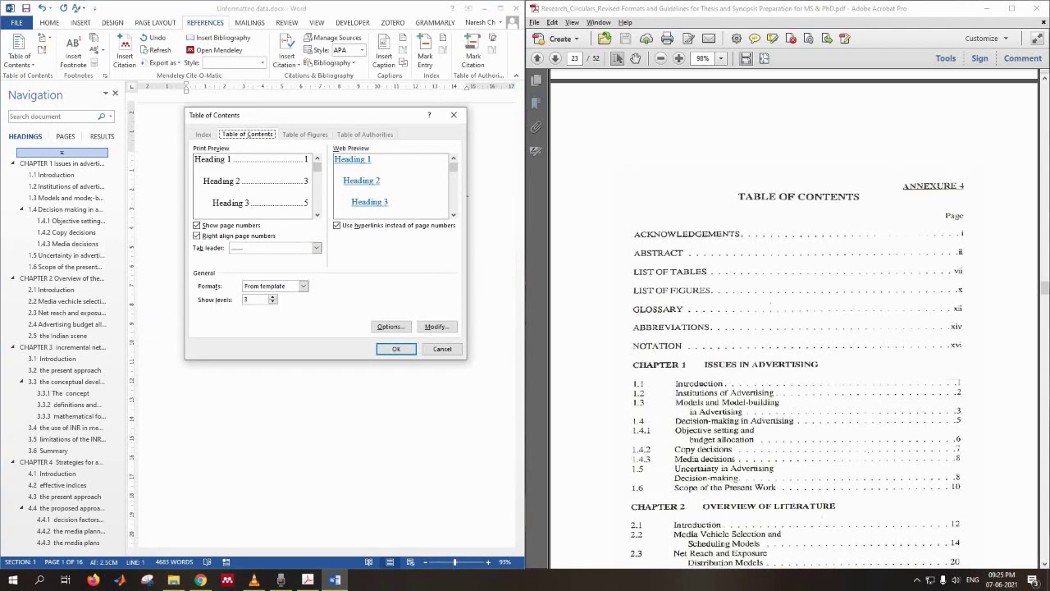
click(272, 296)
click(390, 326)
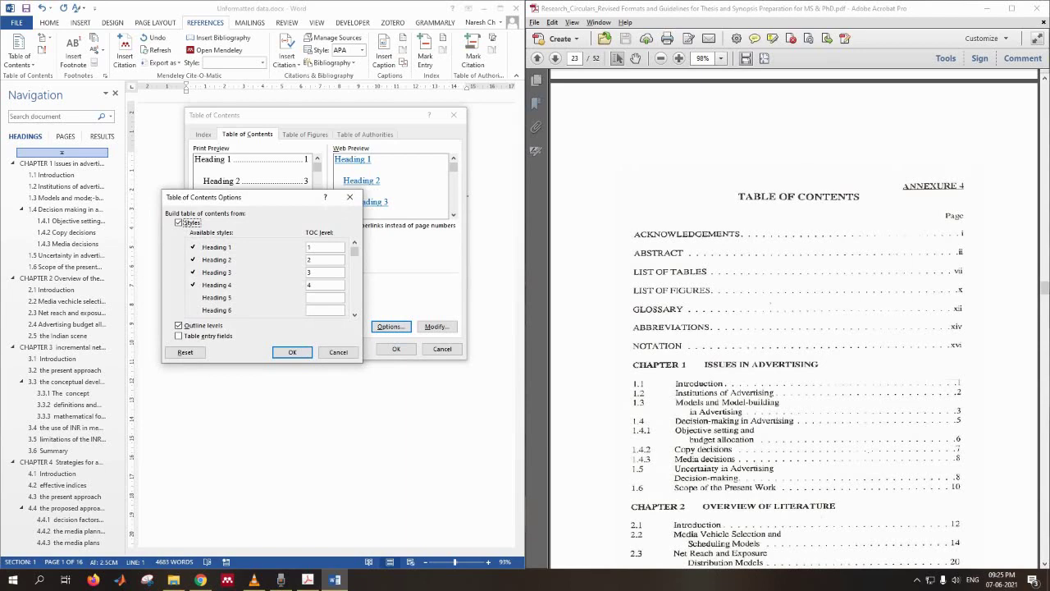
scroll(355, 315, down, 2)
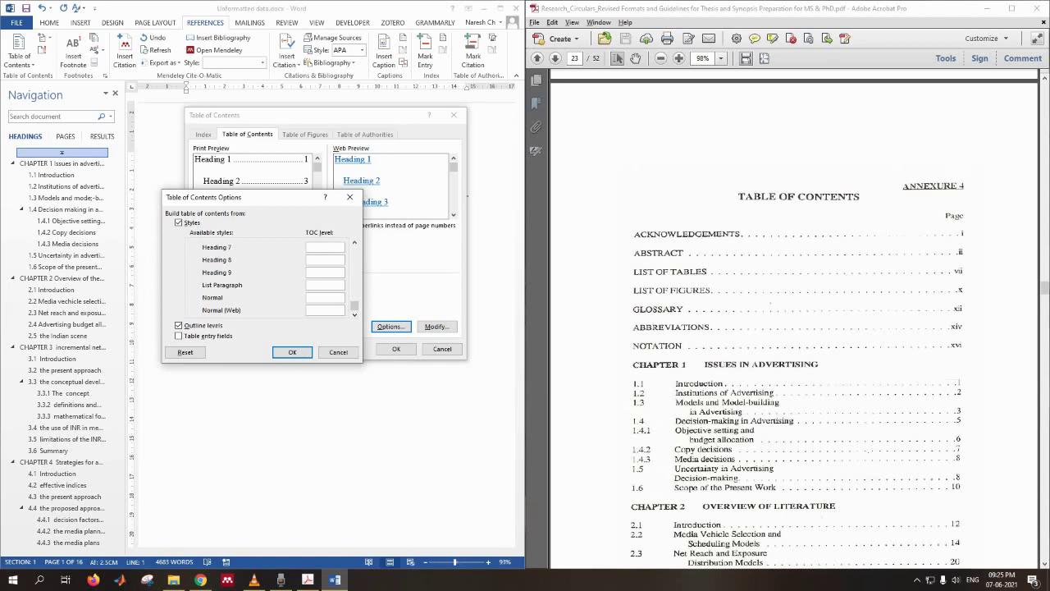
click(293, 351)
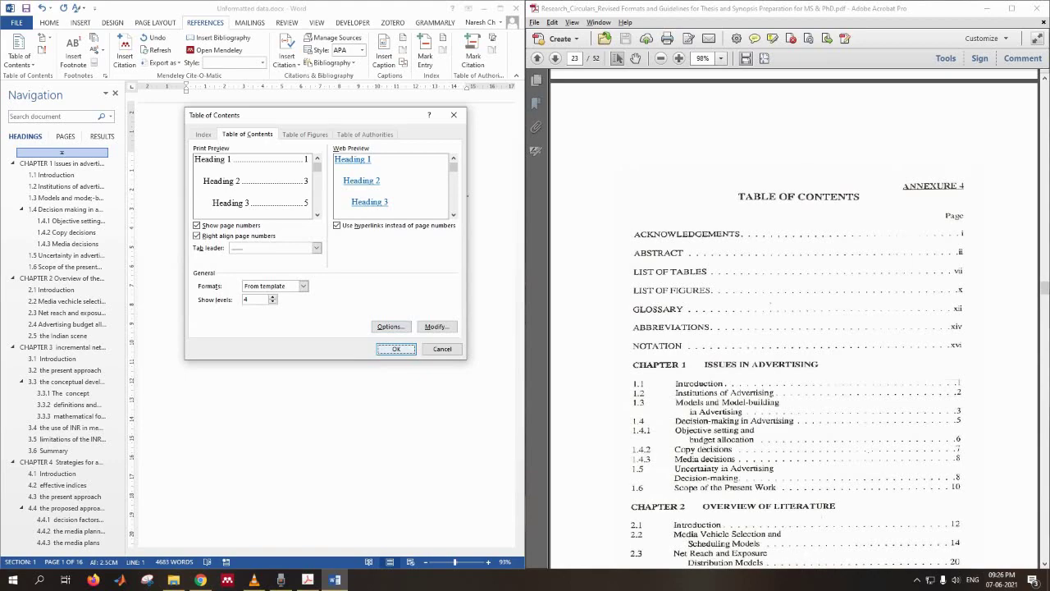
key(Return)
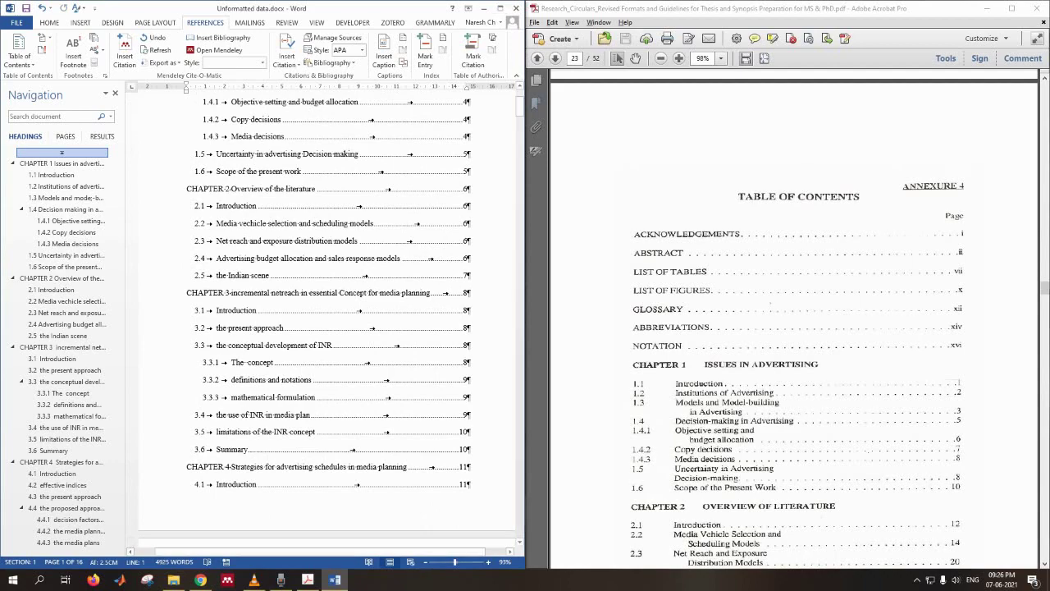
Compare the layout of the generated table of contents with the sample Table of Contents page in the guidelines PDF.
scroll(327, 320, up, 3)
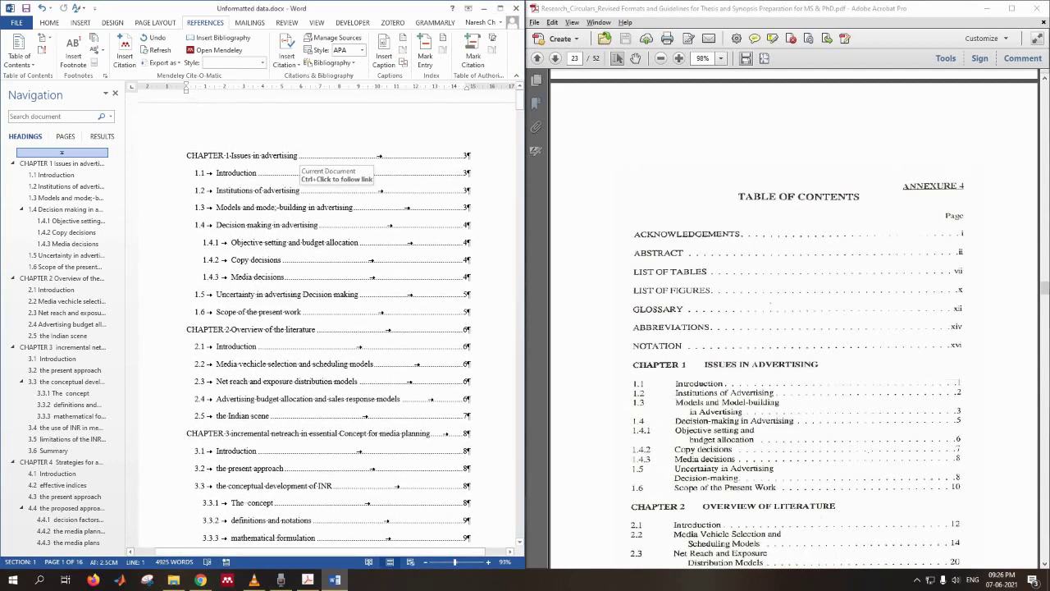
scroll(328, 176, down, 7)
scroll(328, 320, down, 7)
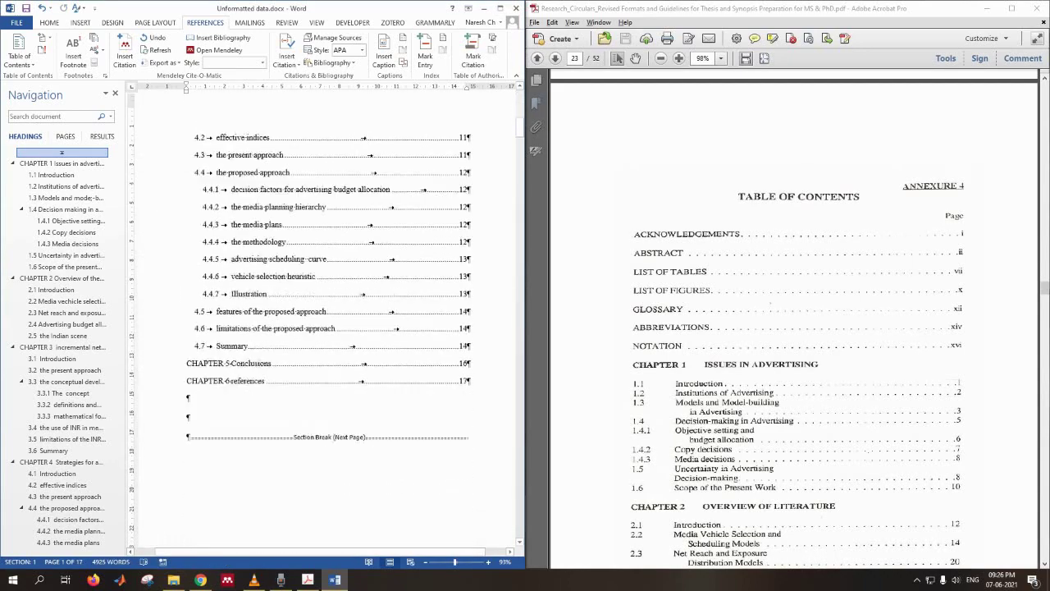
scroll(327, 320, up, 15)
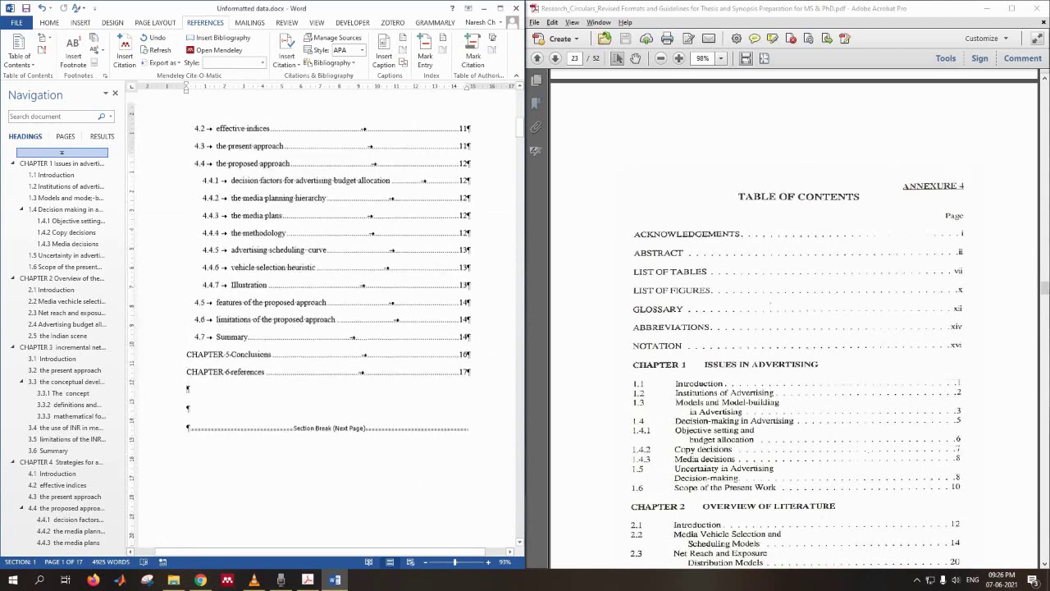
scroll(315, 179, up, 2)
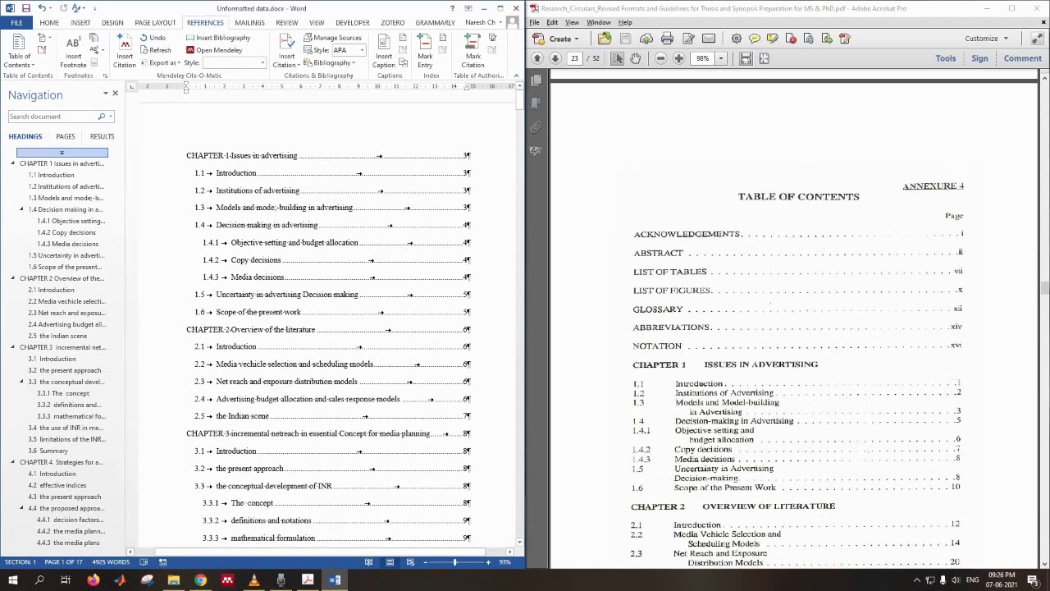
click(798, 369)
scroll(799, 369, down, 3)
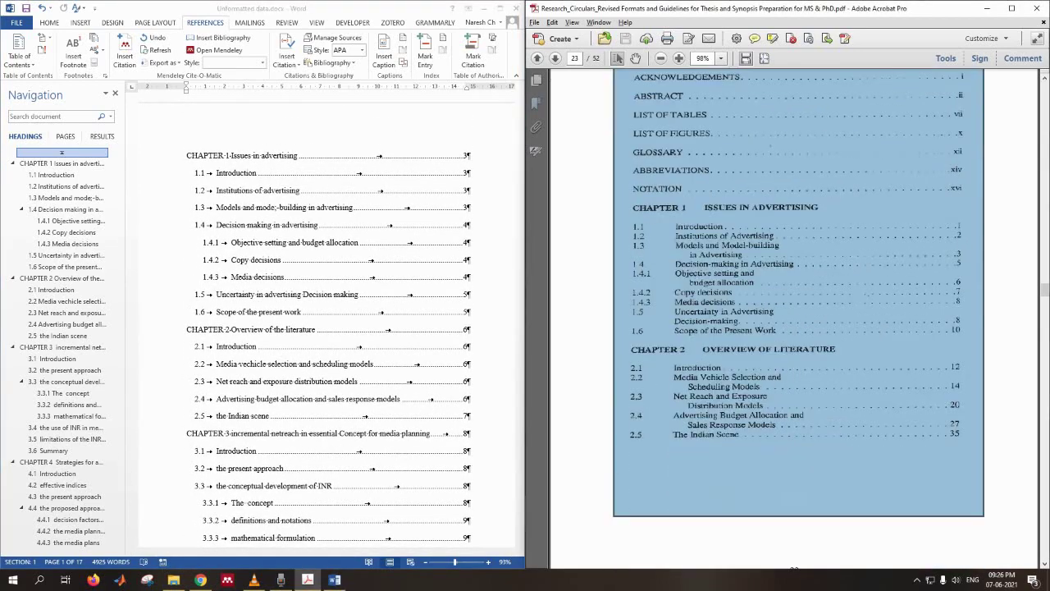
click(798, 369)
scroll(798, 370, up, 1)
scroll(798, 369, down, 1)
scroll(799, 369, up, 1)
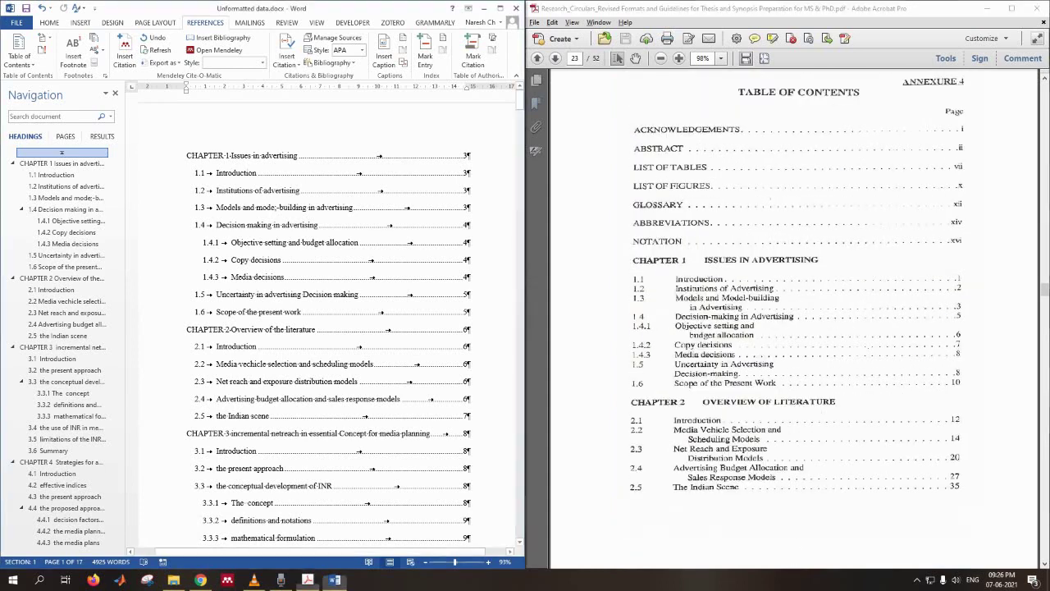
key(alt+Tab)
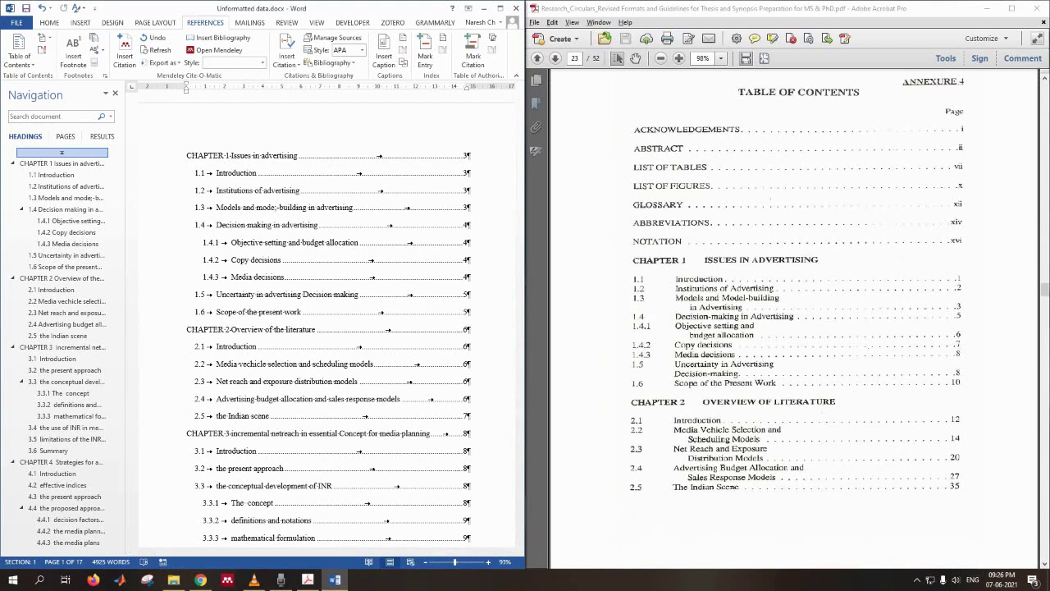
scroll(797, 281, down, 1)
drag(635, 196, 616, 422)
click(616, 421)
key(Escape)
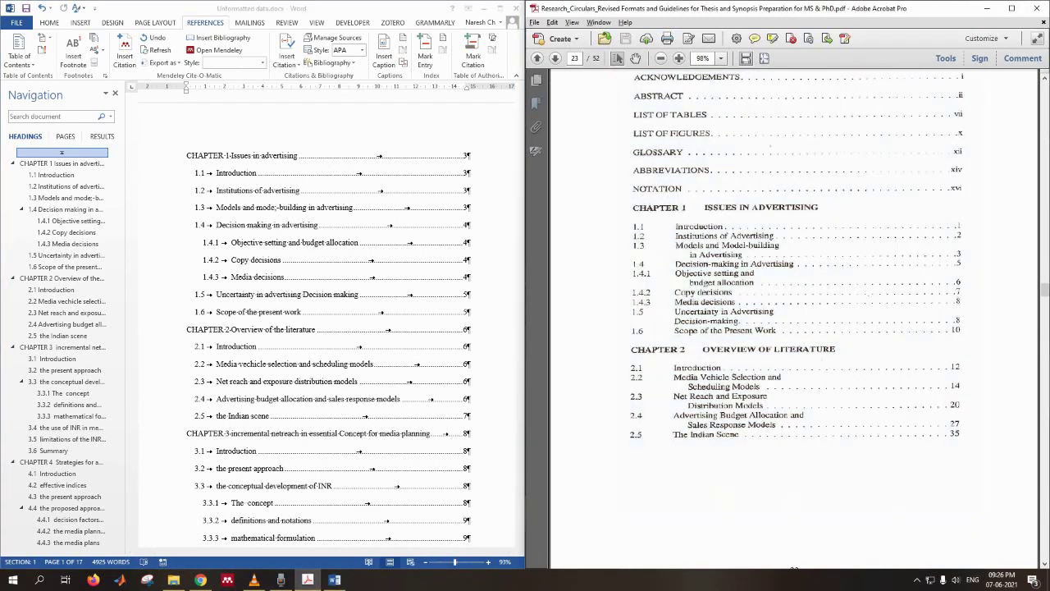
Switch to Word, maximise its window and display the full style list down to the TOC 1, TOC 2 and TOC 3 styles.
click(334, 579)
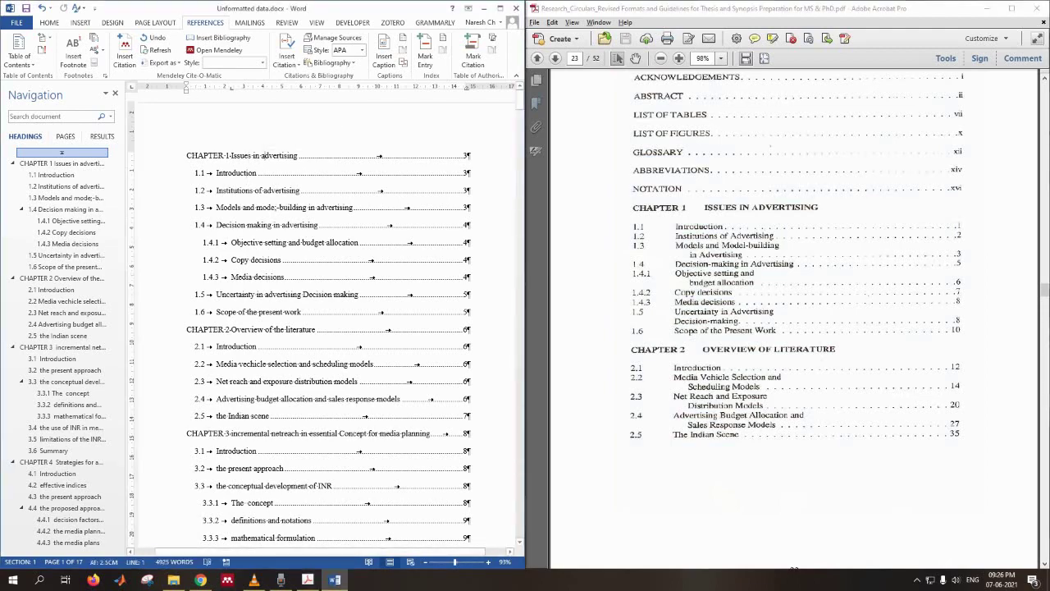
click(500, 8)
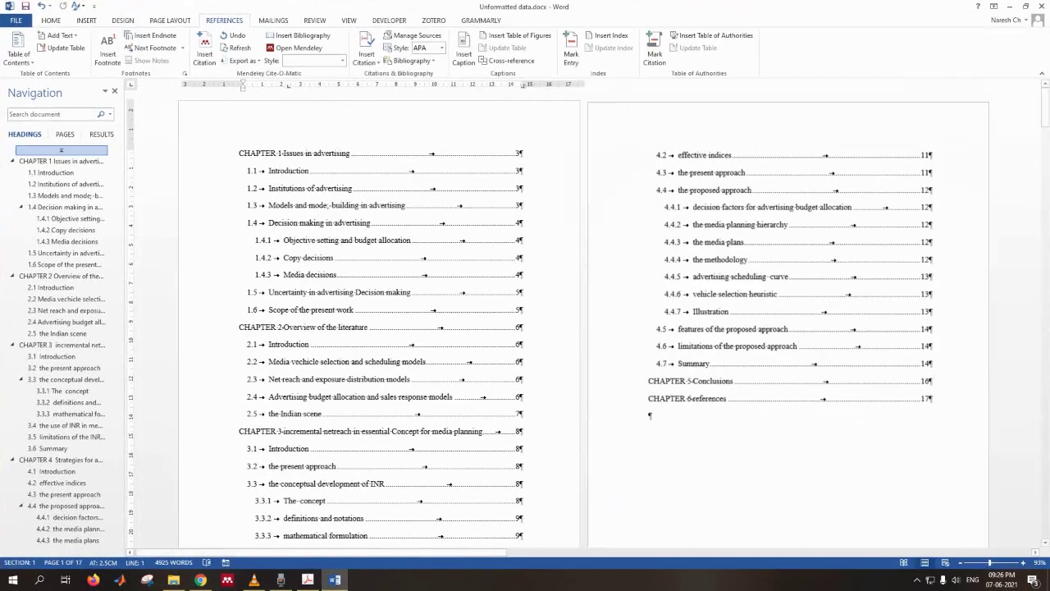
click(51, 19)
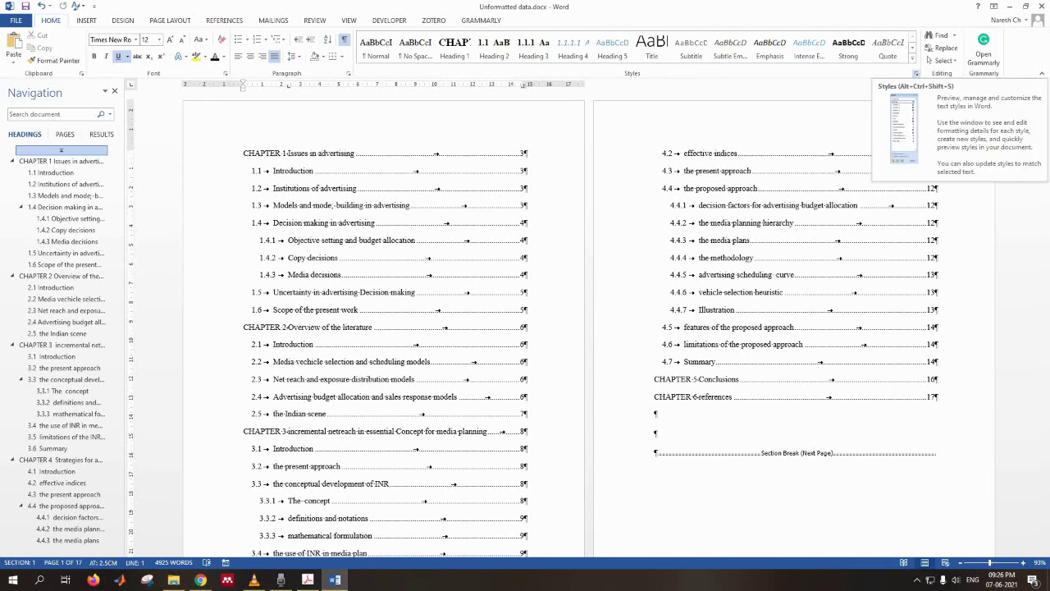
click(915, 73)
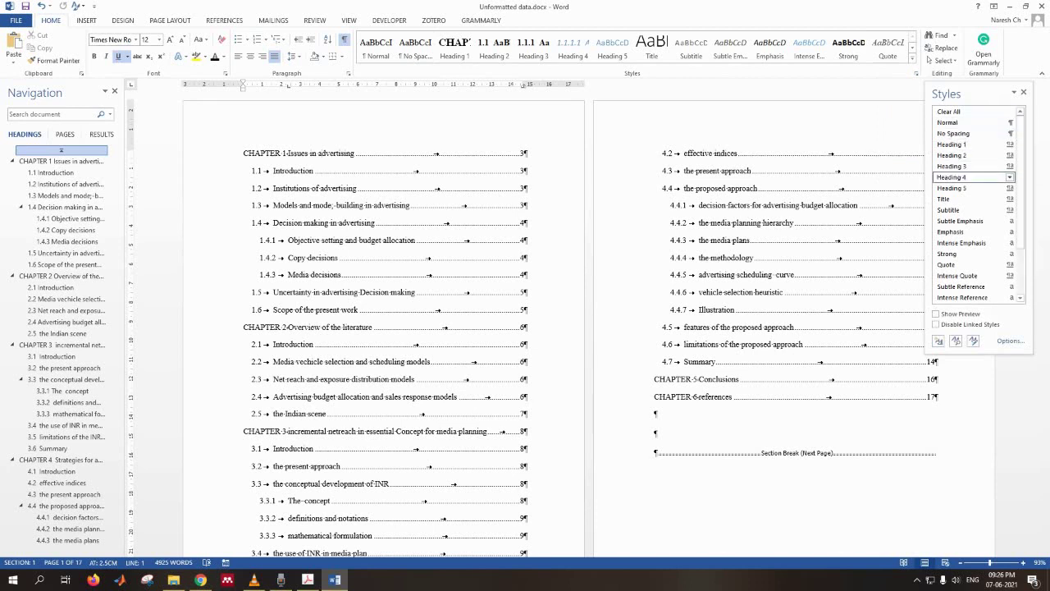
scroll(985, 243, down, 2)
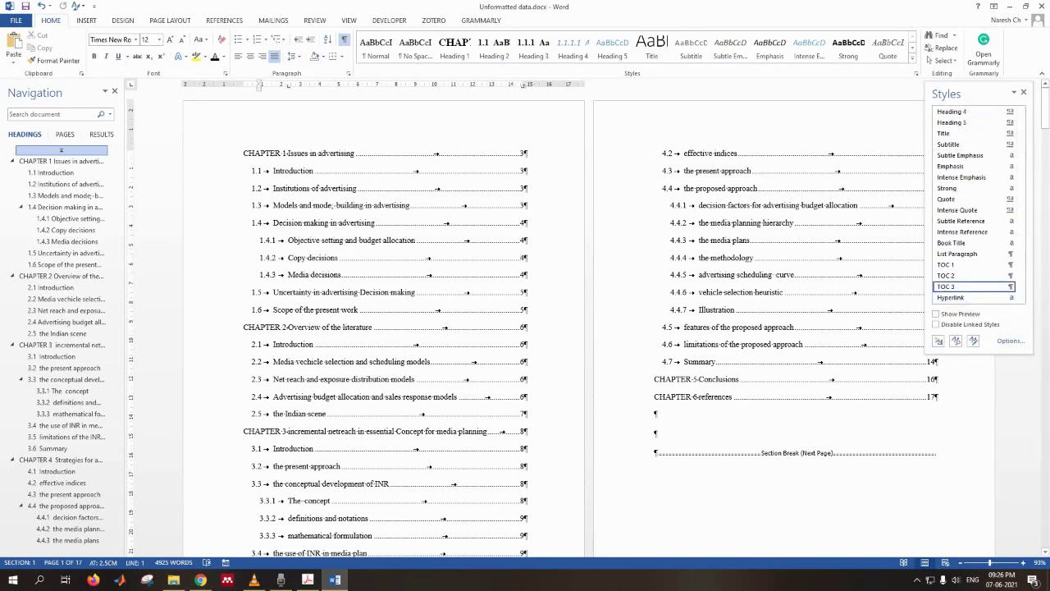
Set the paragraph spacing of the Chapter 1 entry in the table of contents to 18 pt before and 18 pt after.
click(302, 153)
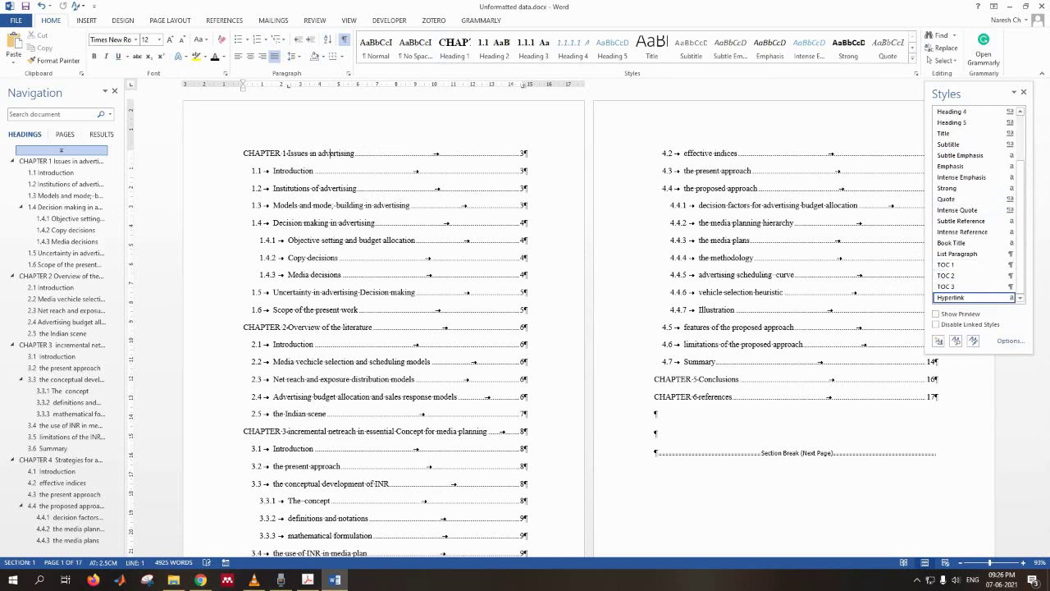
click(293, 170)
click(321, 154)
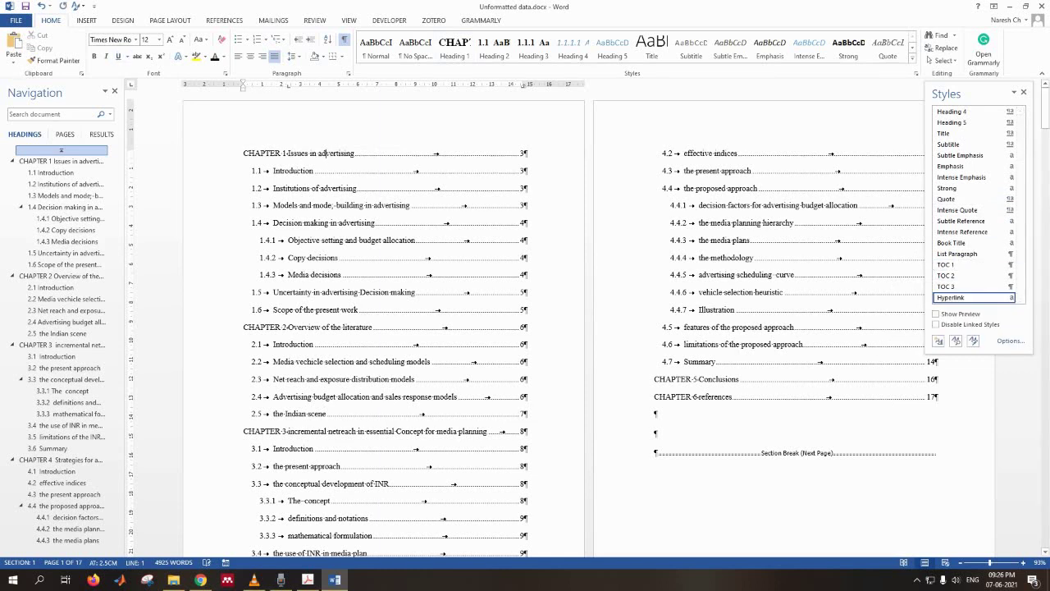
drag(242, 154, 528, 153)
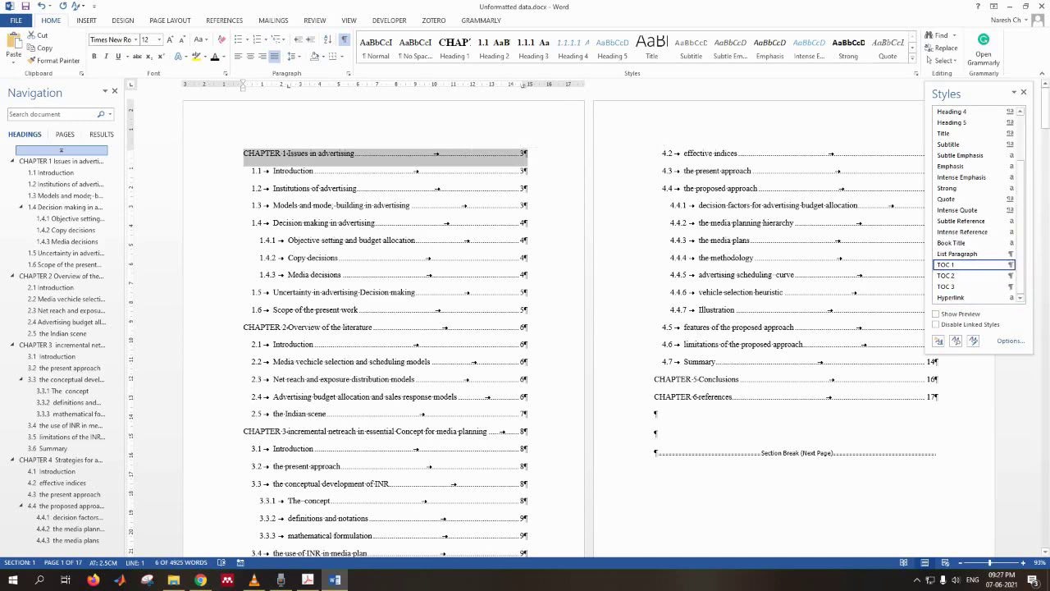
right_click(473, 161)
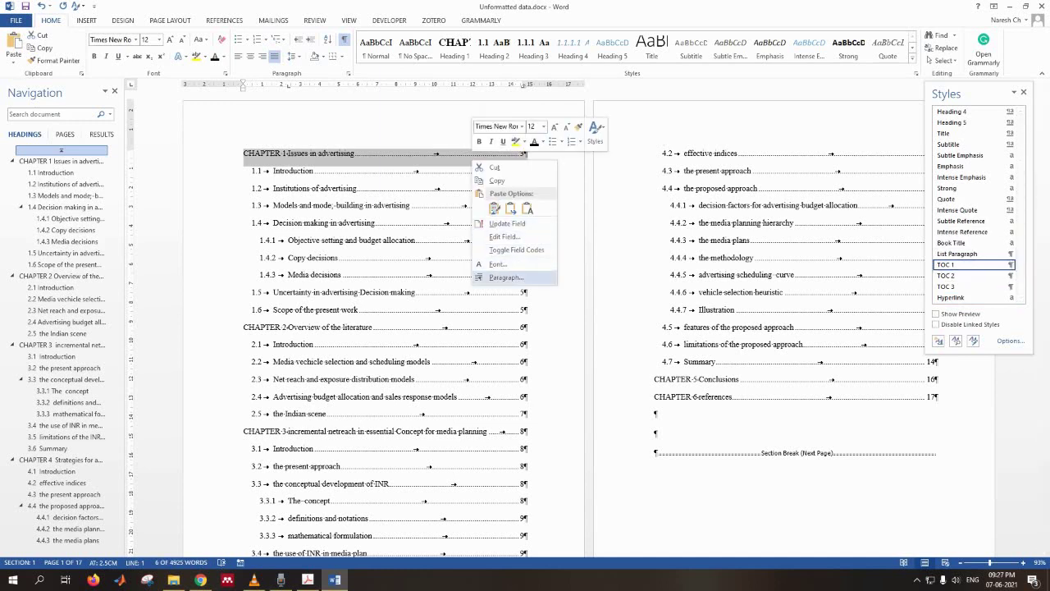
click(504, 277)
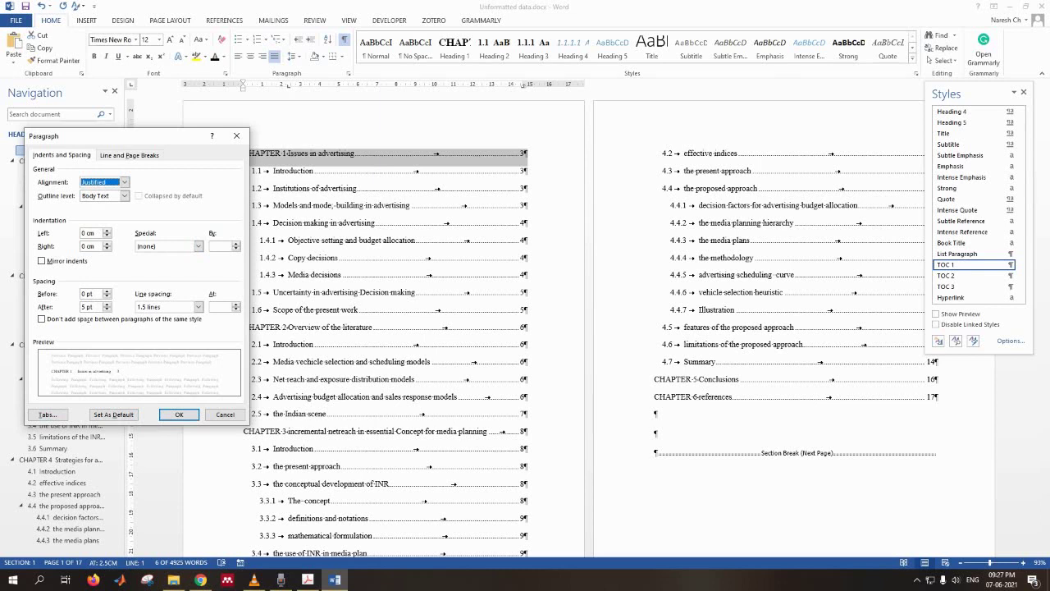
click(106, 292)
click(107, 292)
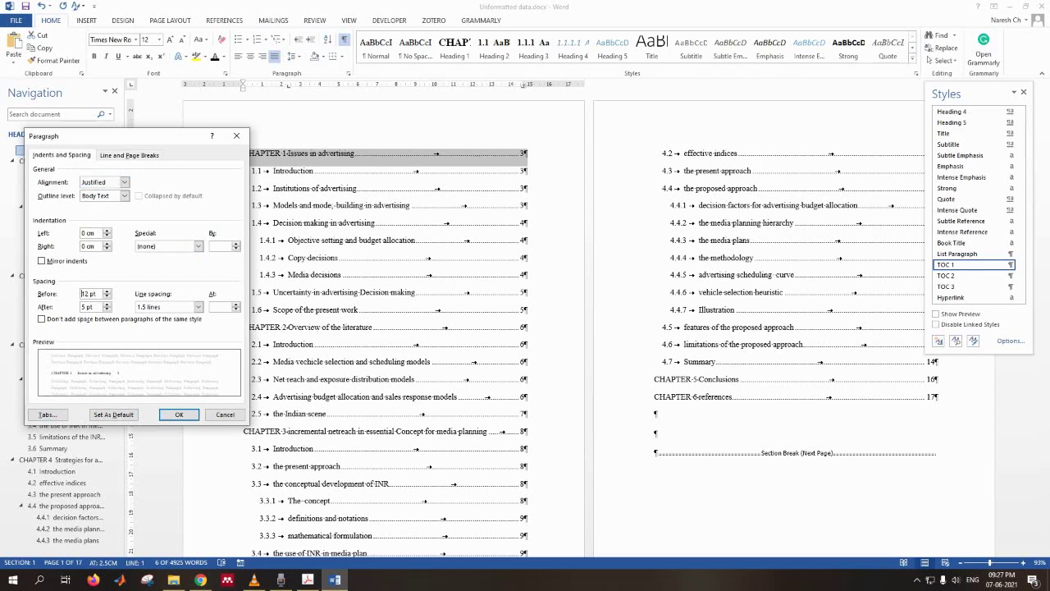
click(107, 291)
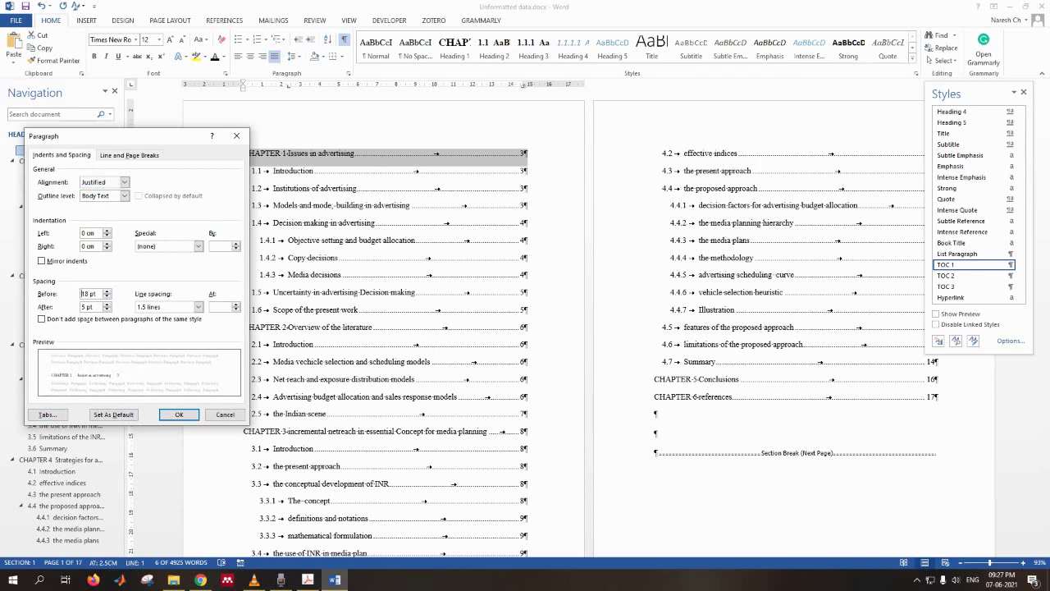
key(Up)
key(Up)
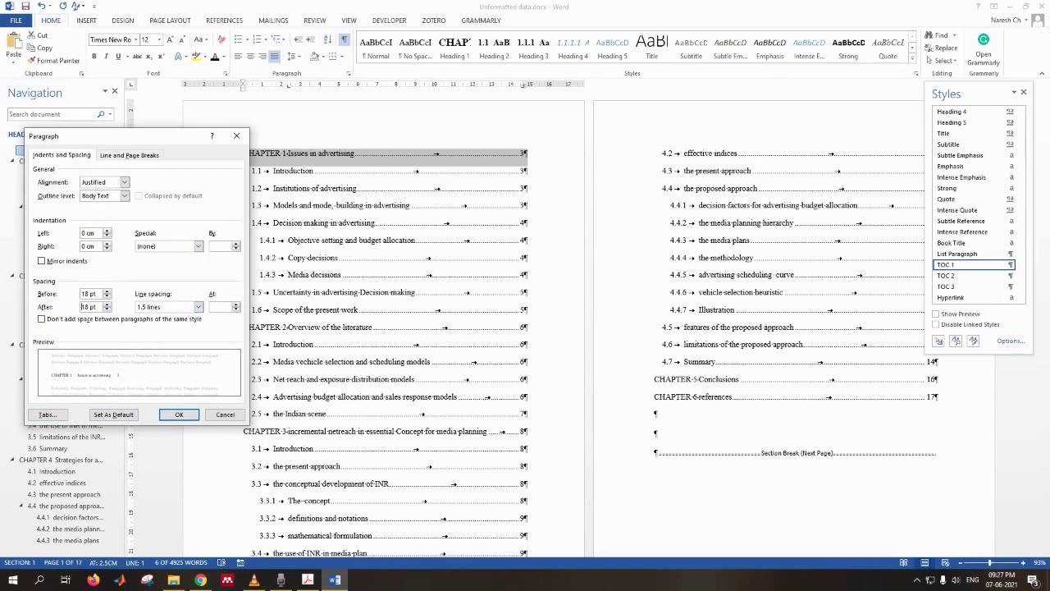
Set the line spacing of the Chapter 1 entry to Single and apply the paragraph settings.
click(198, 306)
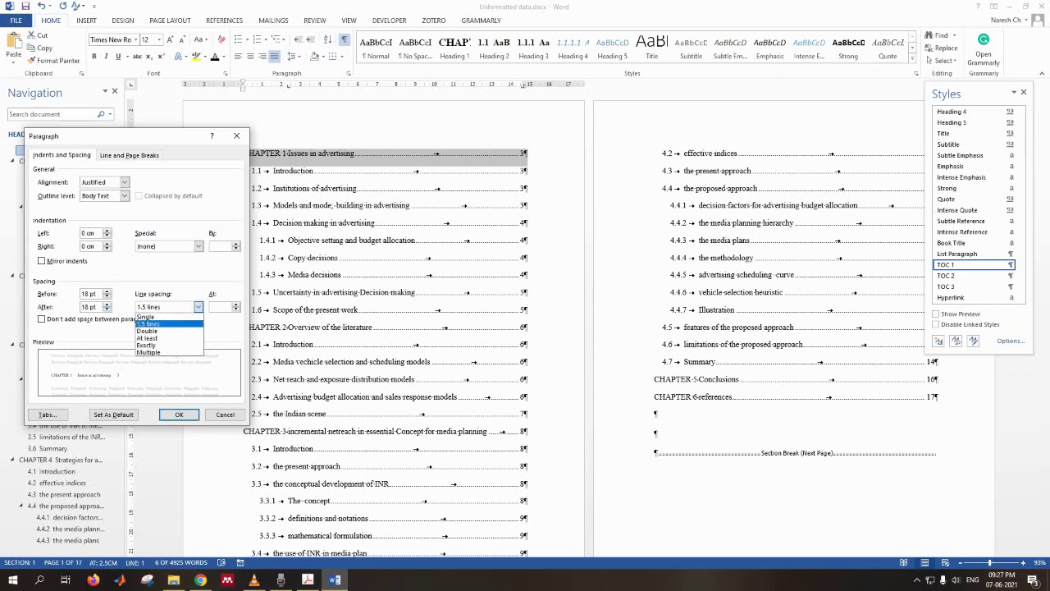
click(146, 317)
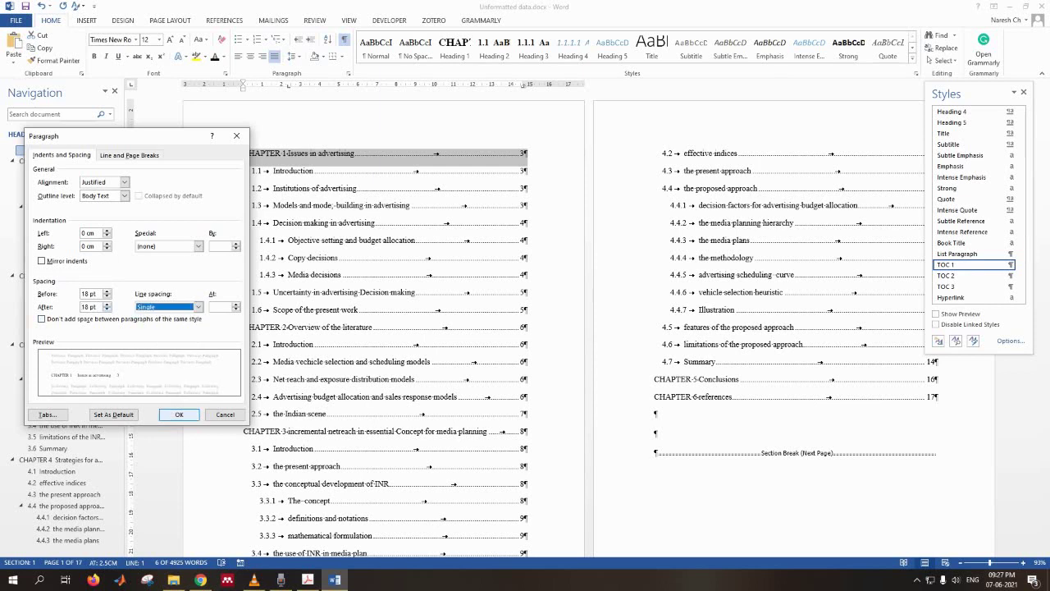
click(178, 414)
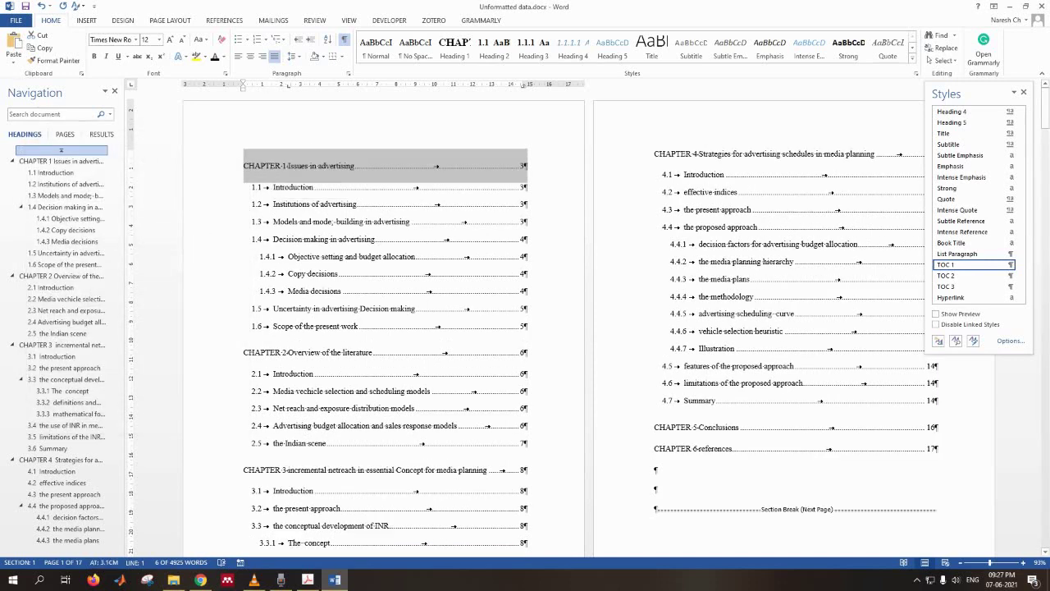
Modify the font of the TOC 1 style to Bold with All caps.
click(1010, 265)
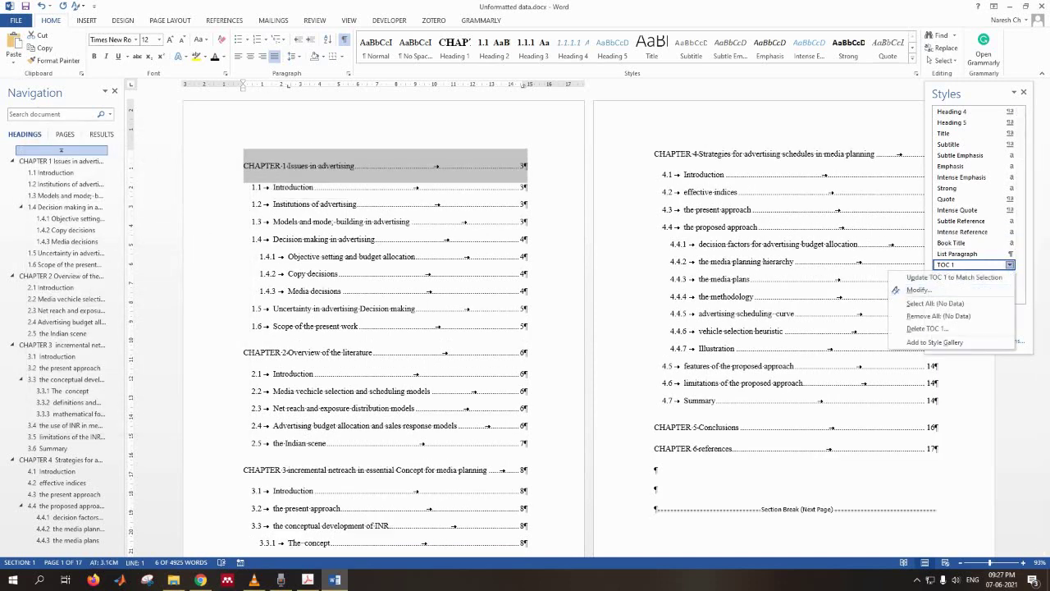
click(918, 290)
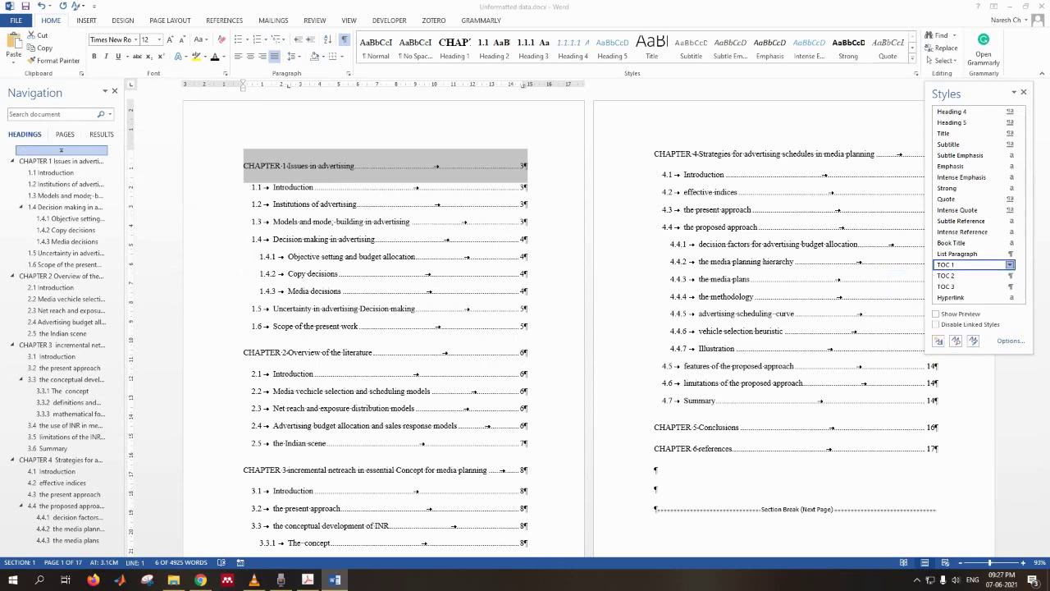
drag(394, 107, 659, 100)
click(562, 375)
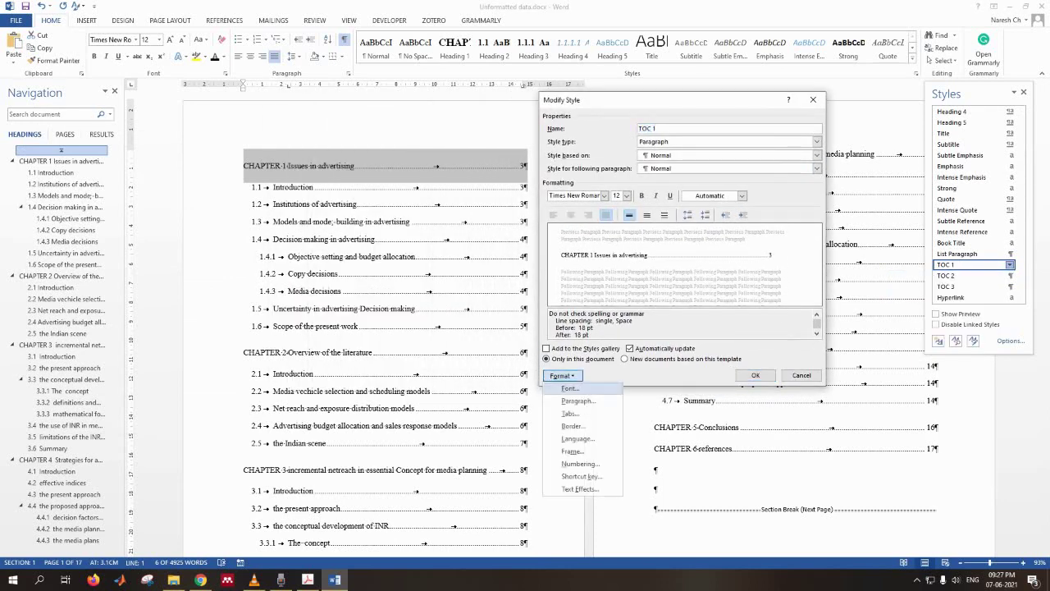
click(567, 388)
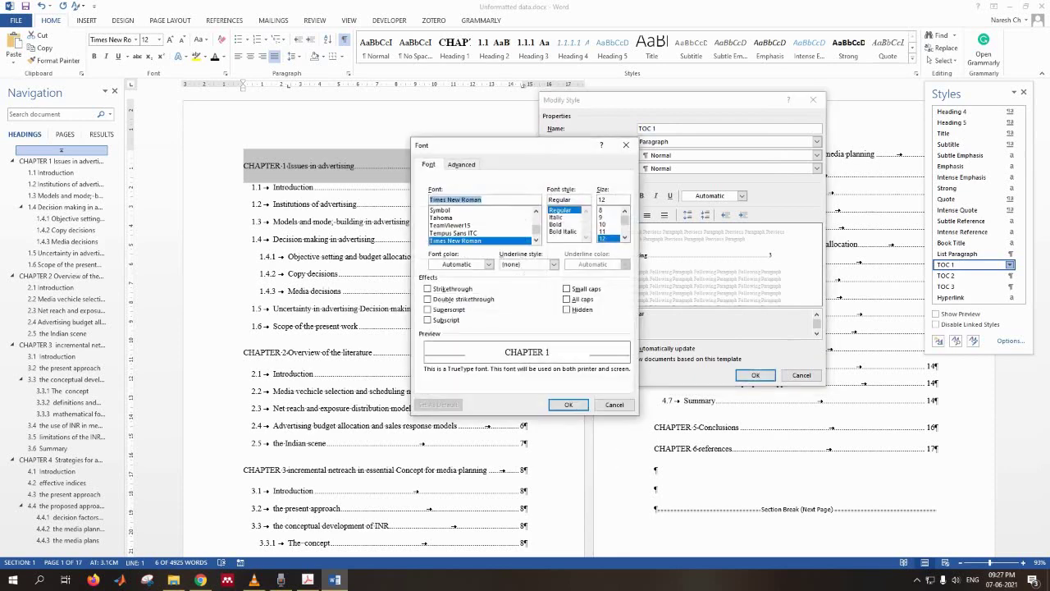
click(557, 224)
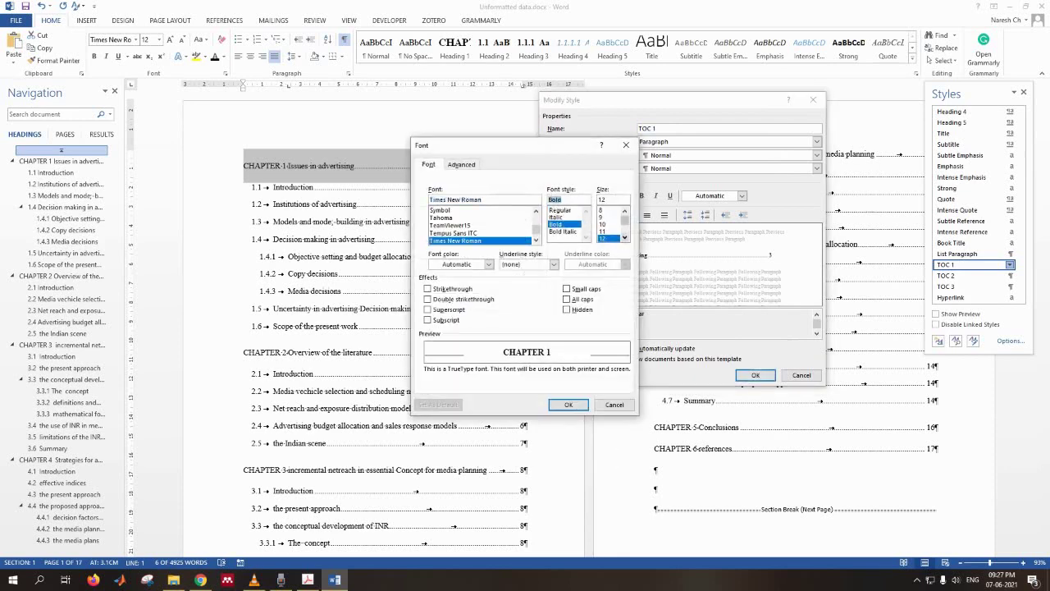
click(566, 298)
key(Return)
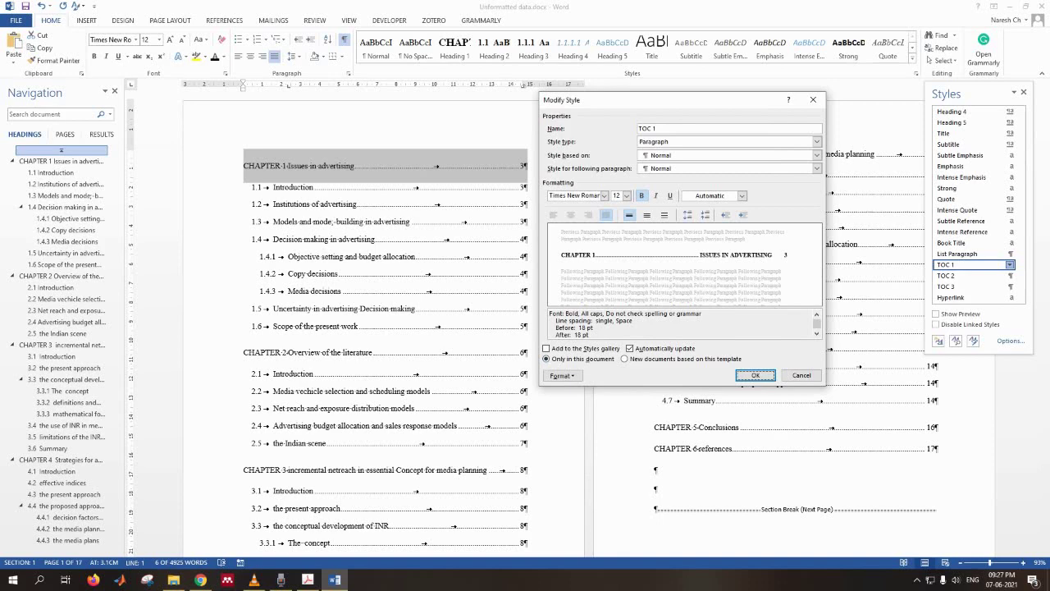
Replace the 2.33 cm tab stop of the TOC 1 style with one at 3 cm and apply the modified style.
click(562, 374)
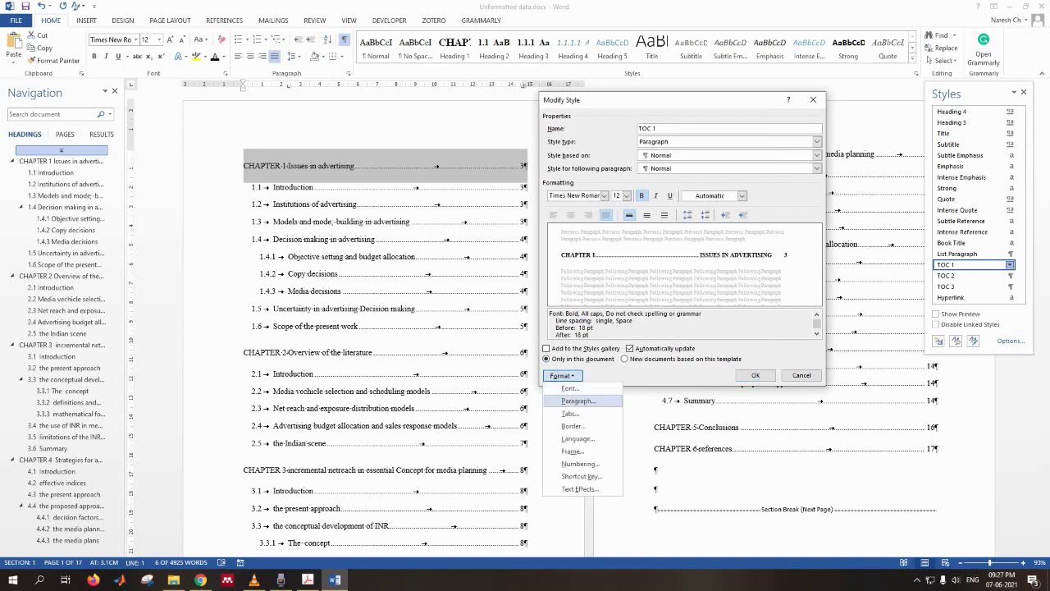
click(571, 413)
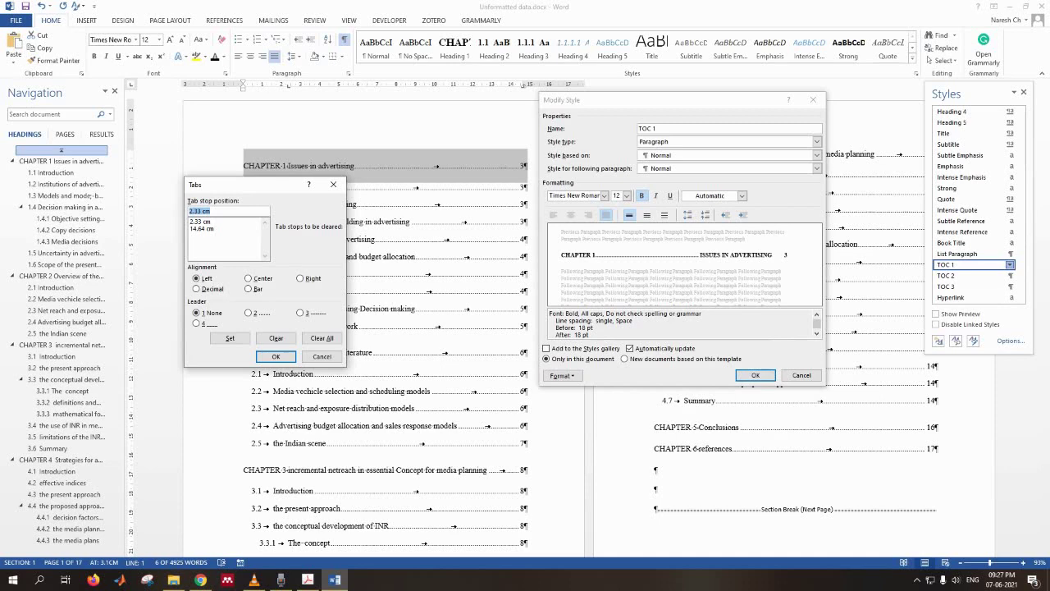
click(203, 211)
drag(203, 211, 189, 211)
text(3)
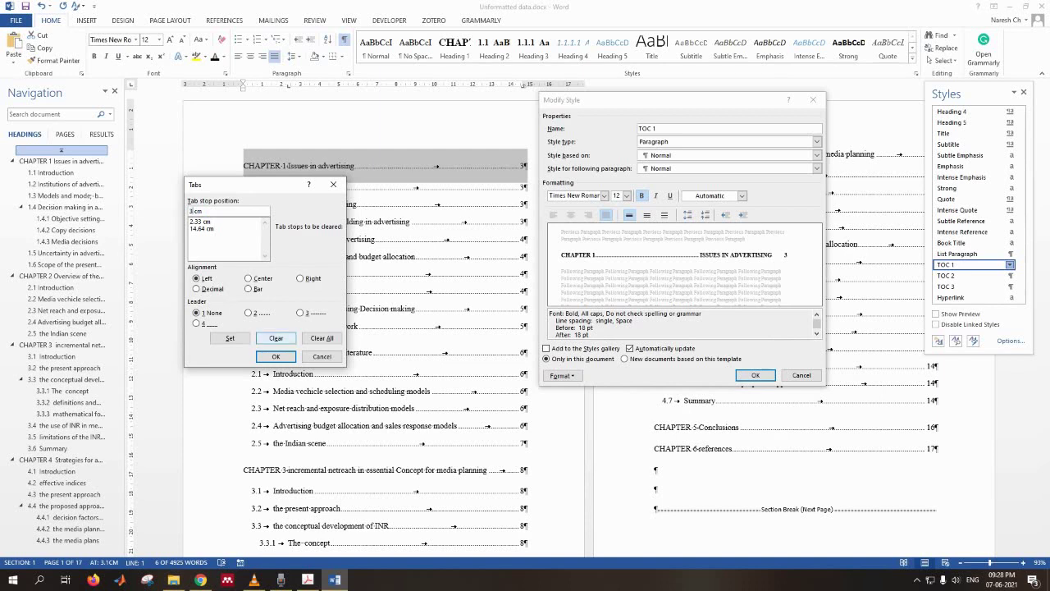
click(230, 338)
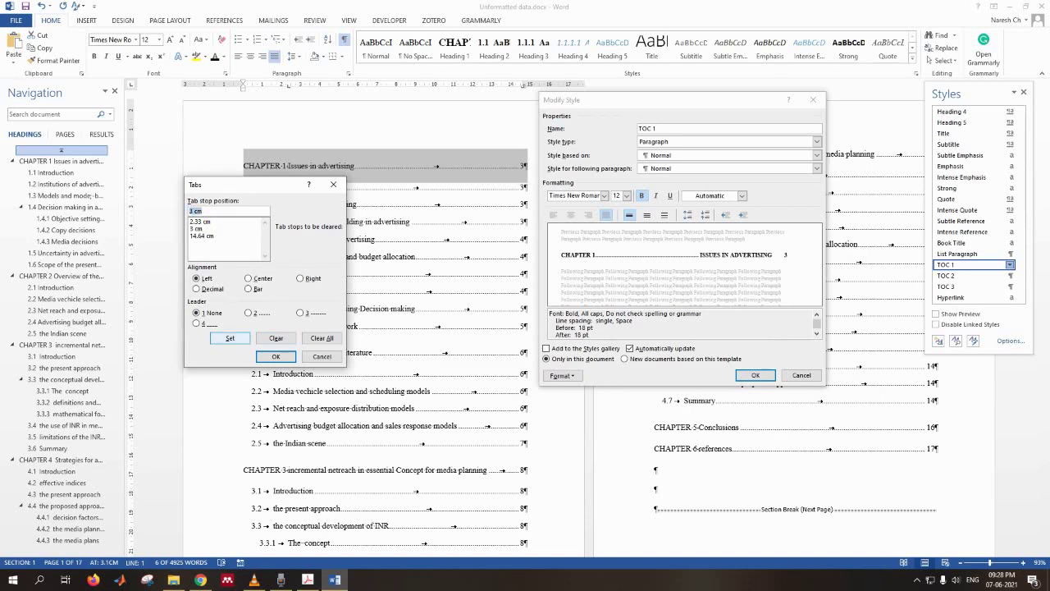
click(201, 221)
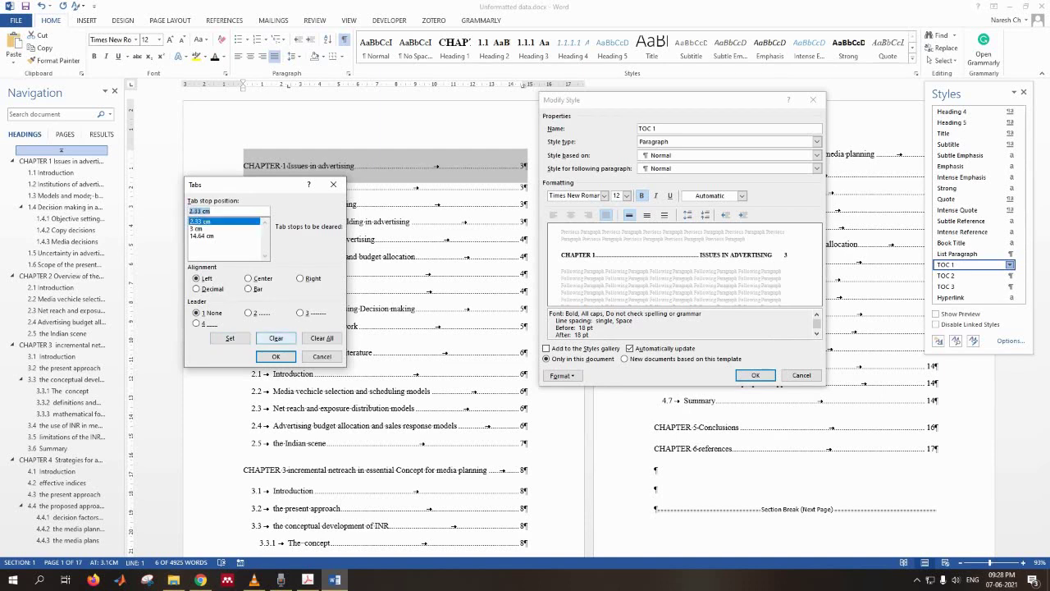
click(276, 338)
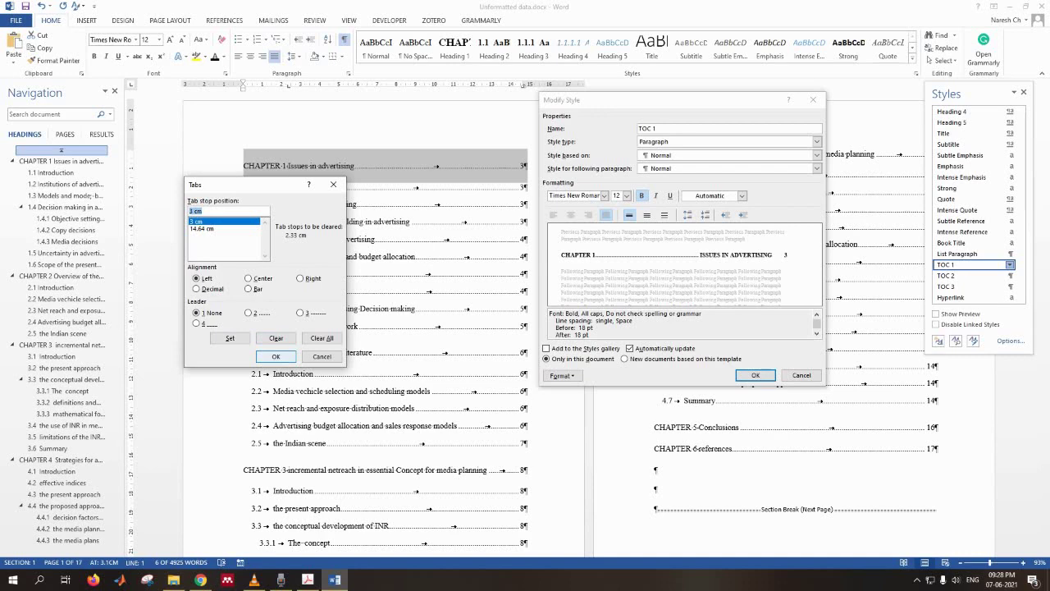
click(275, 356)
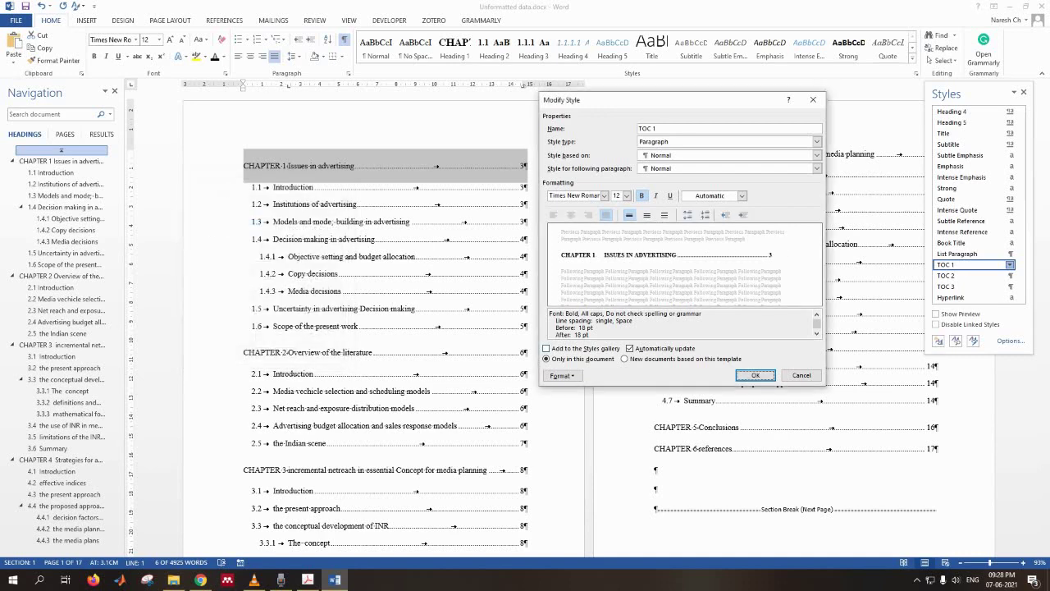
click(756, 375)
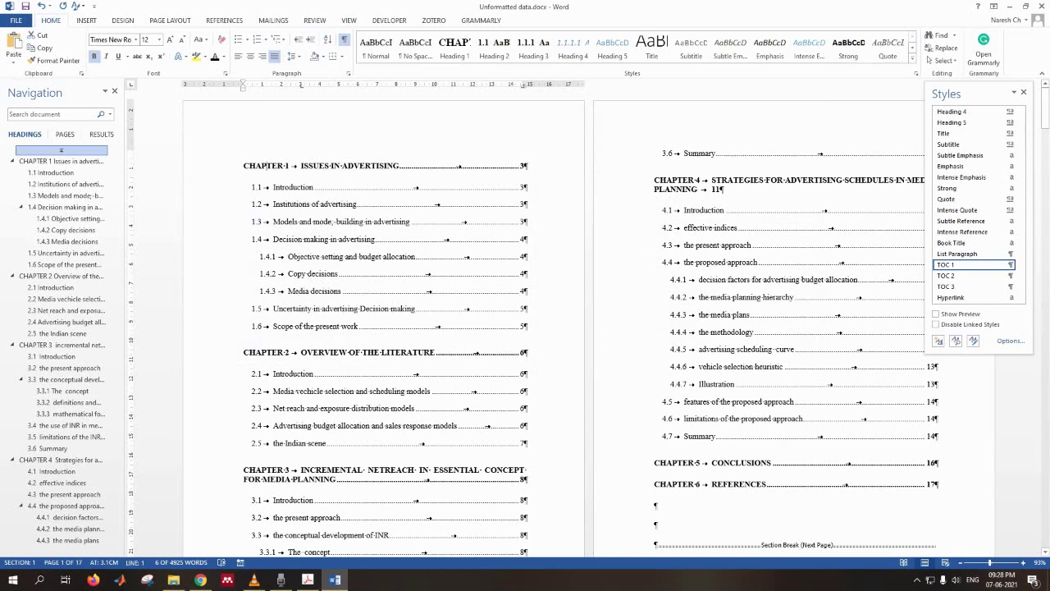
click(264, 165)
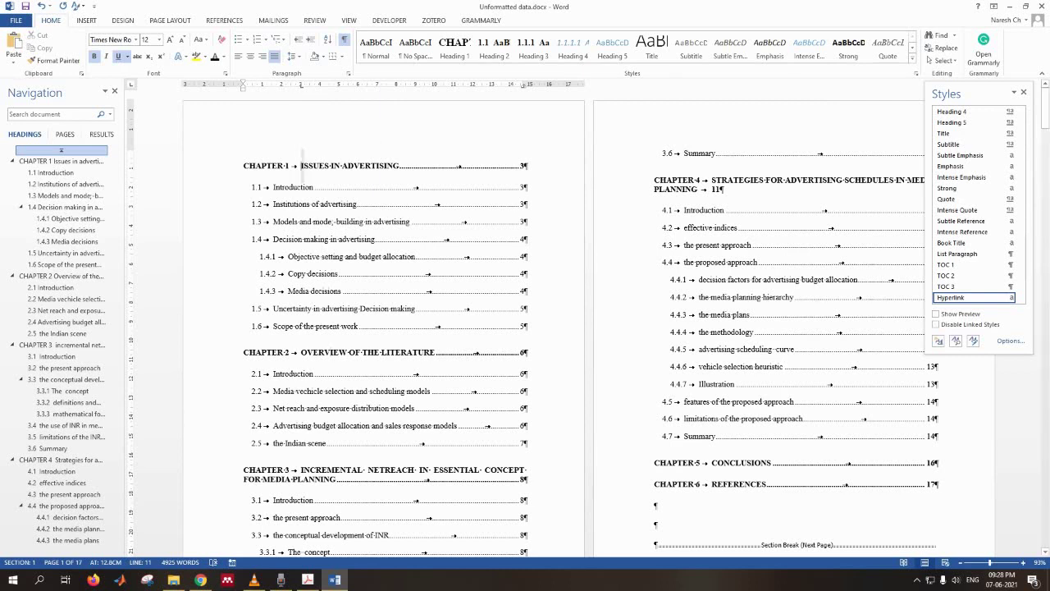
drag(301, 166, 399, 166)
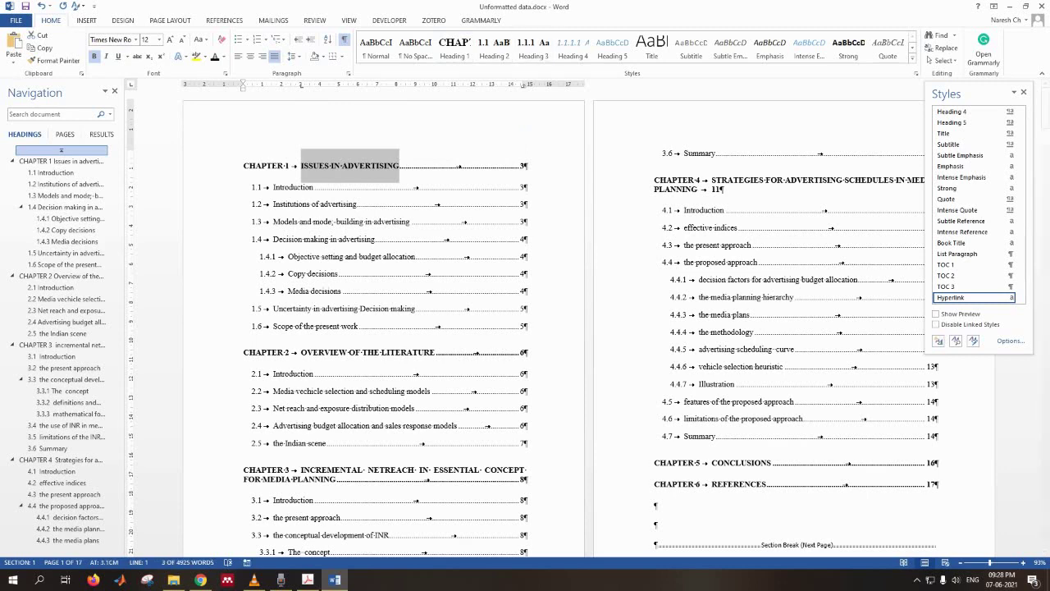
scroll(399, 166, down, 1)
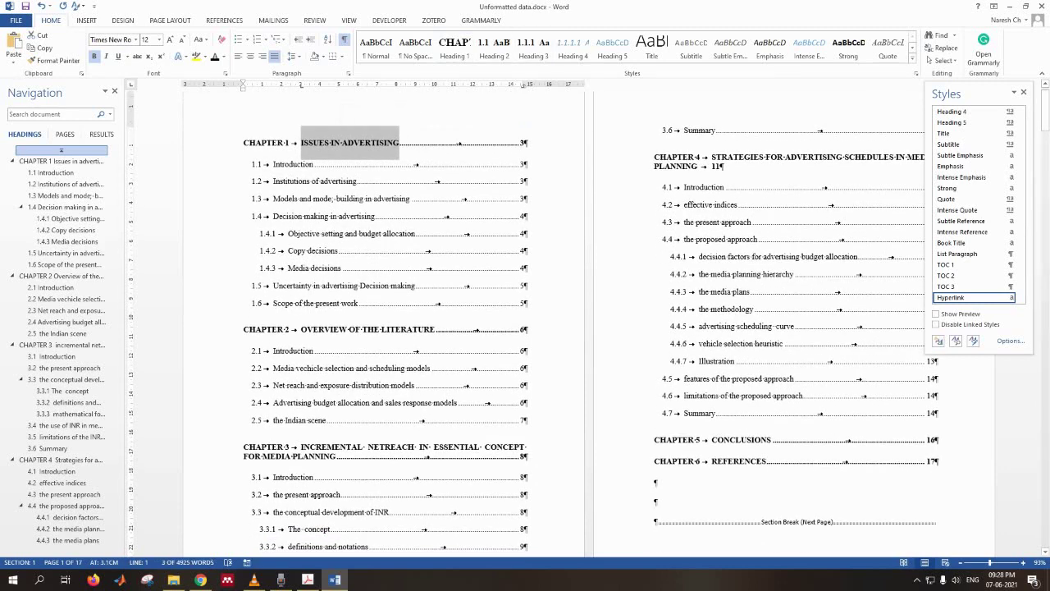
Select the 1.1 Introduction entry, open its TOC 2 style for modification and accept the font as Times New Roman, Regular, size 12.
click(283, 164)
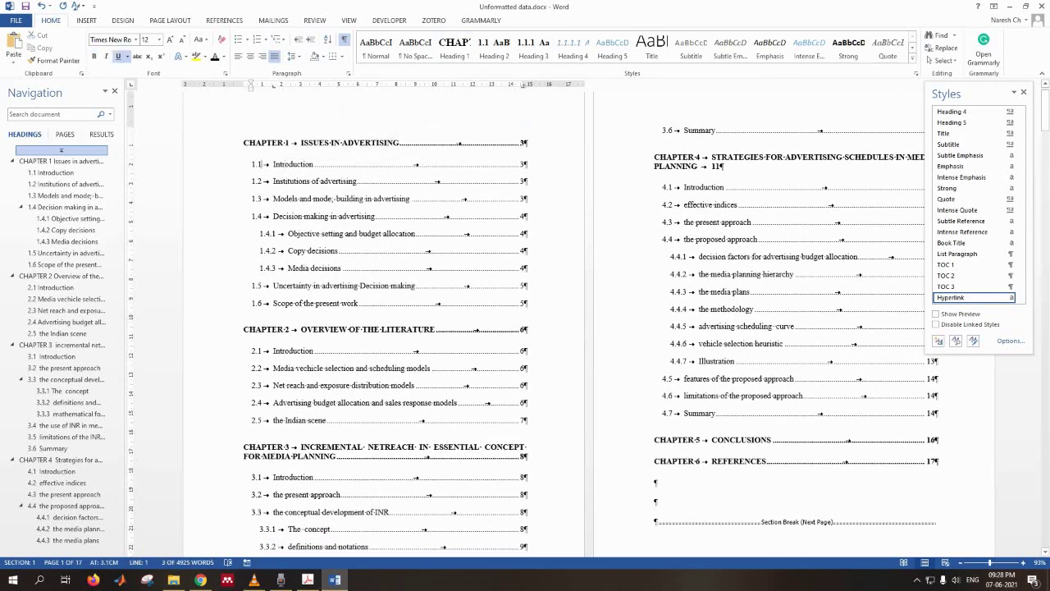
drag(251, 164, 528, 164)
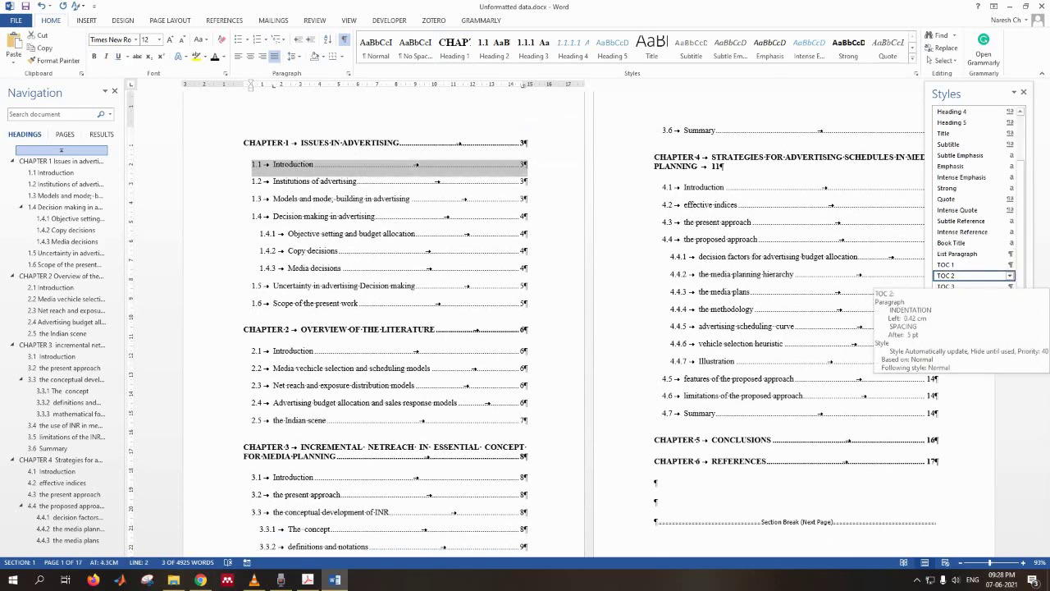
click(1010, 276)
click(911, 300)
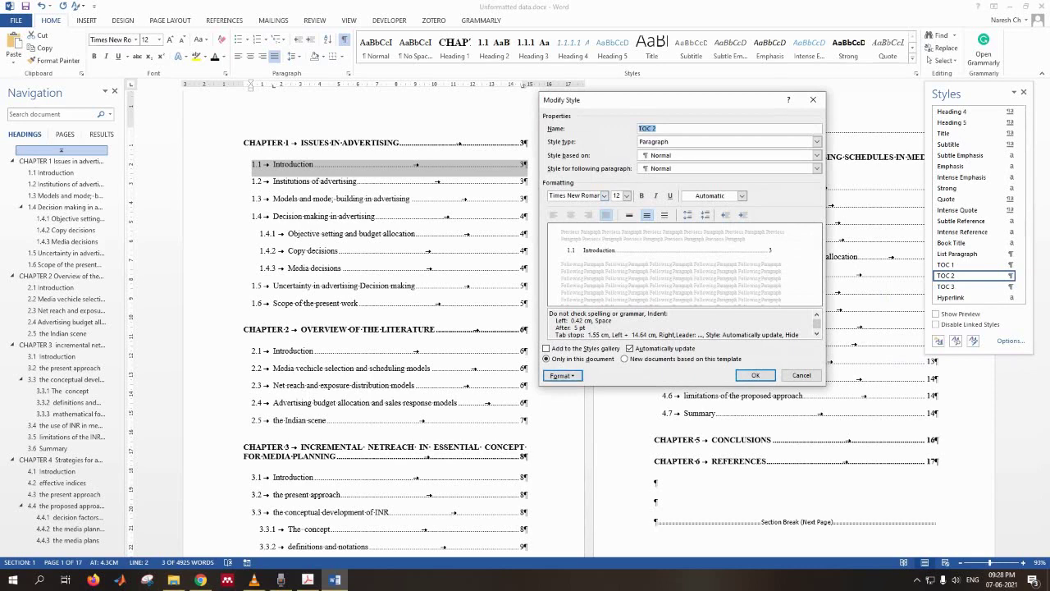
click(561, 375)
click(569, 388)
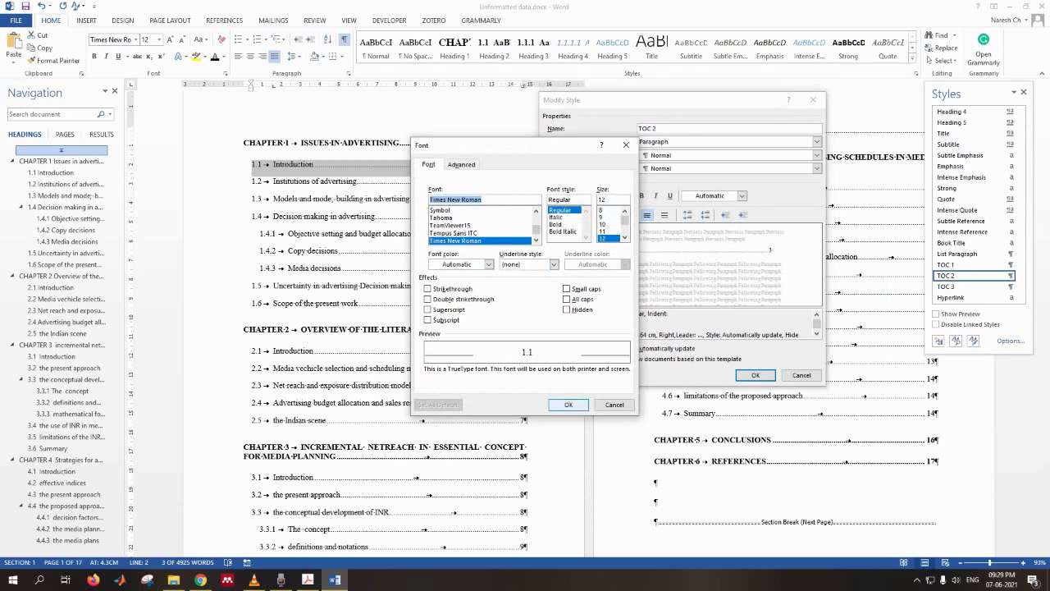
click(568, 405)
Open the paragraph settings of the TOC 2 style and set the left indent to 0 cm and spacing before to 12 pt.
click(561, 374)
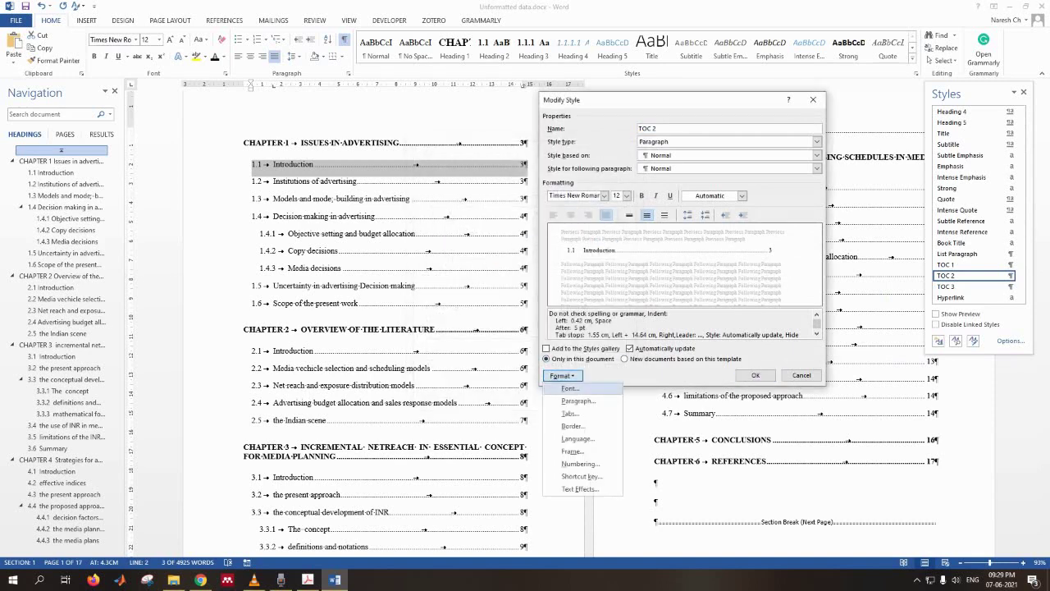
click(570, 402)
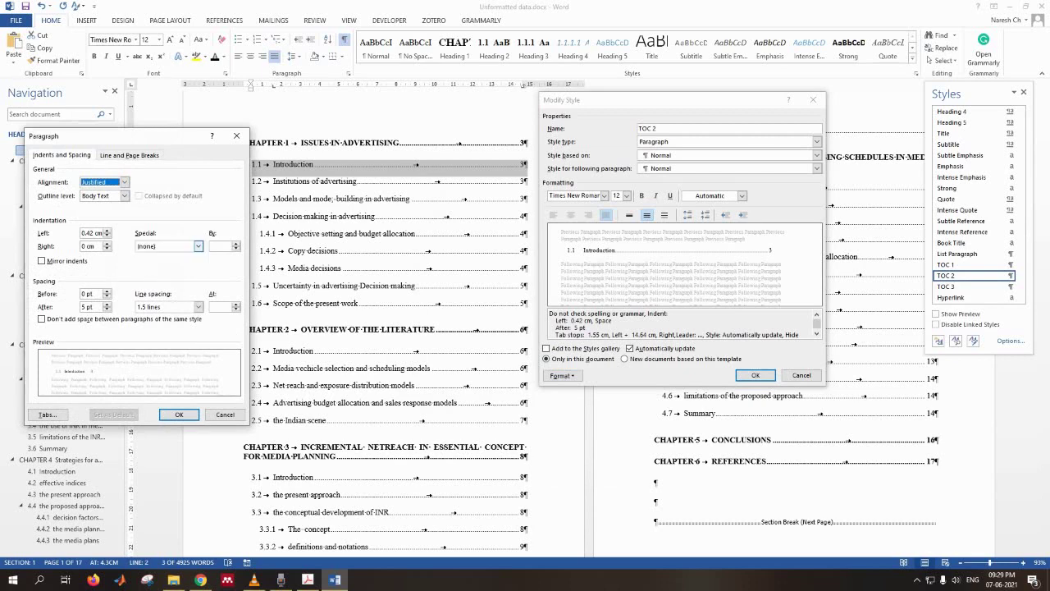
drag(123, 135, 521, 155)
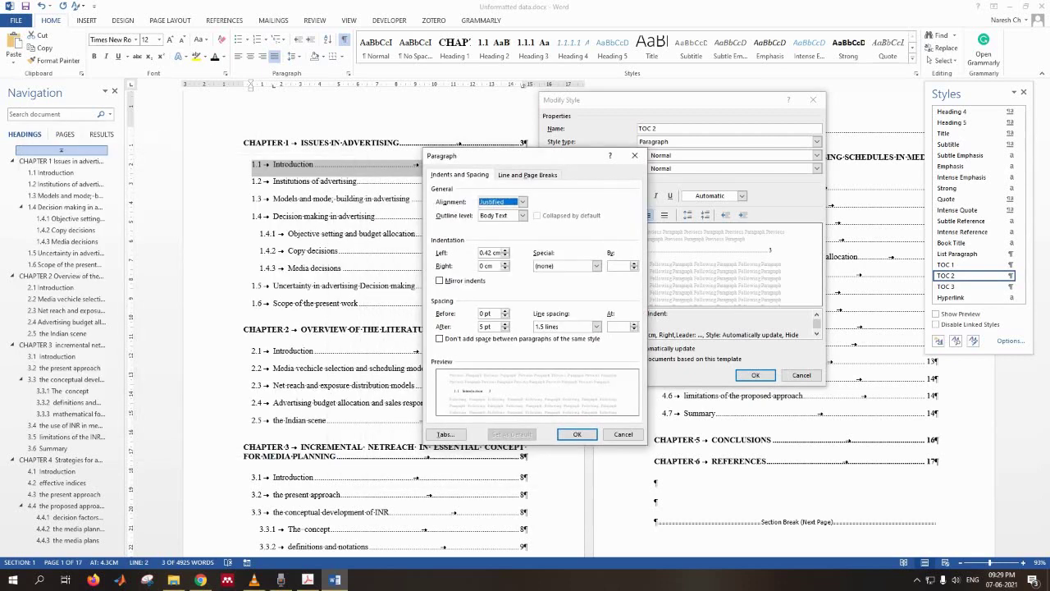
key(Tab)
key(Tab)
text(0)
text(12)
key(Tab)
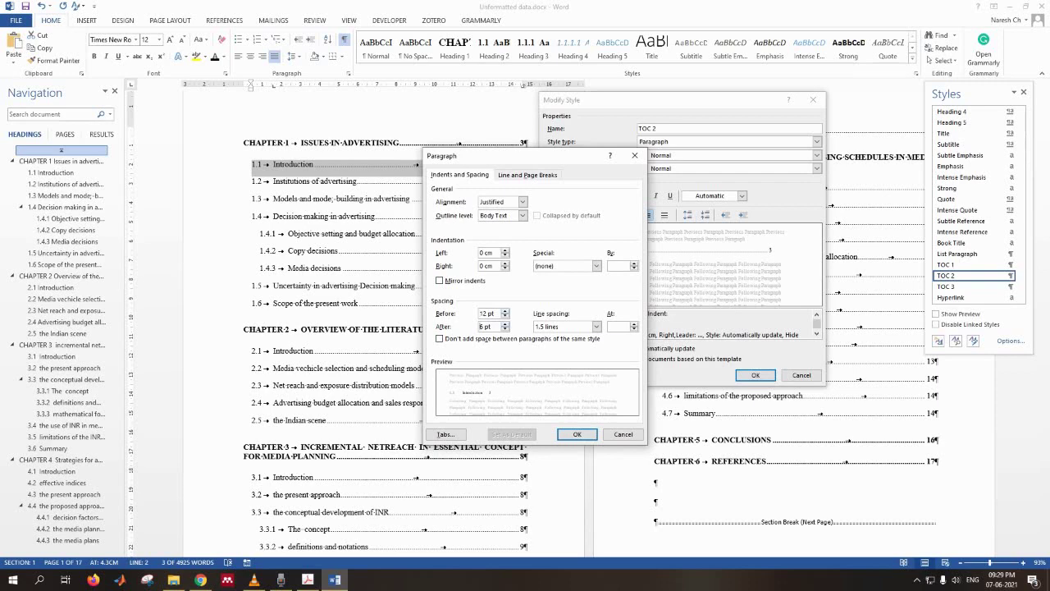
Set the TOC 2 style's spacing after to 12 pt and its line spacing to Single, and accept the paragraph settings.
text(12)
key(Tab)
key(alt+Down)
key(Up)
key(Return)
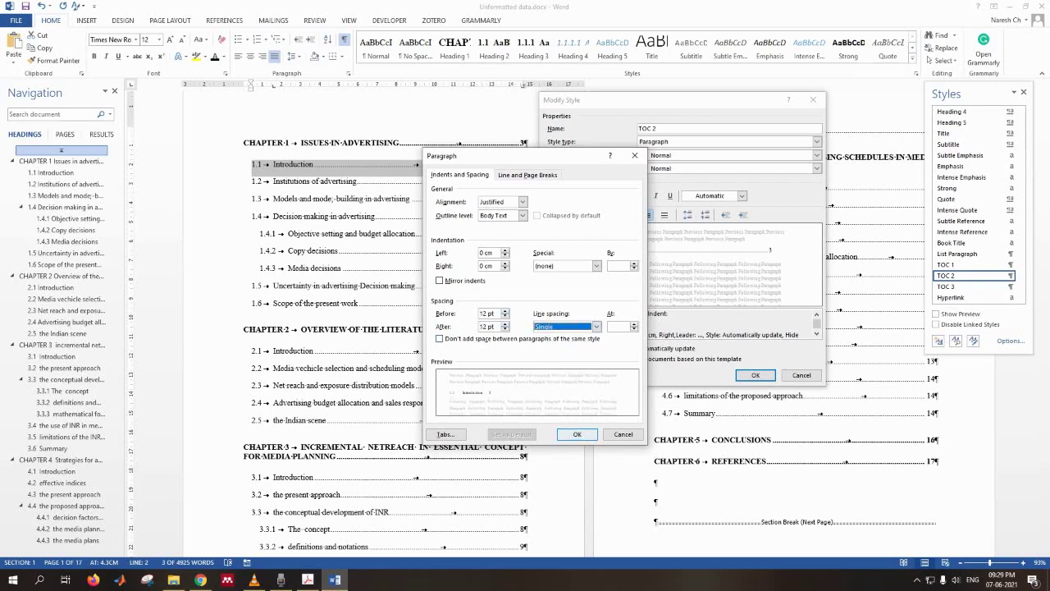
key(Return)
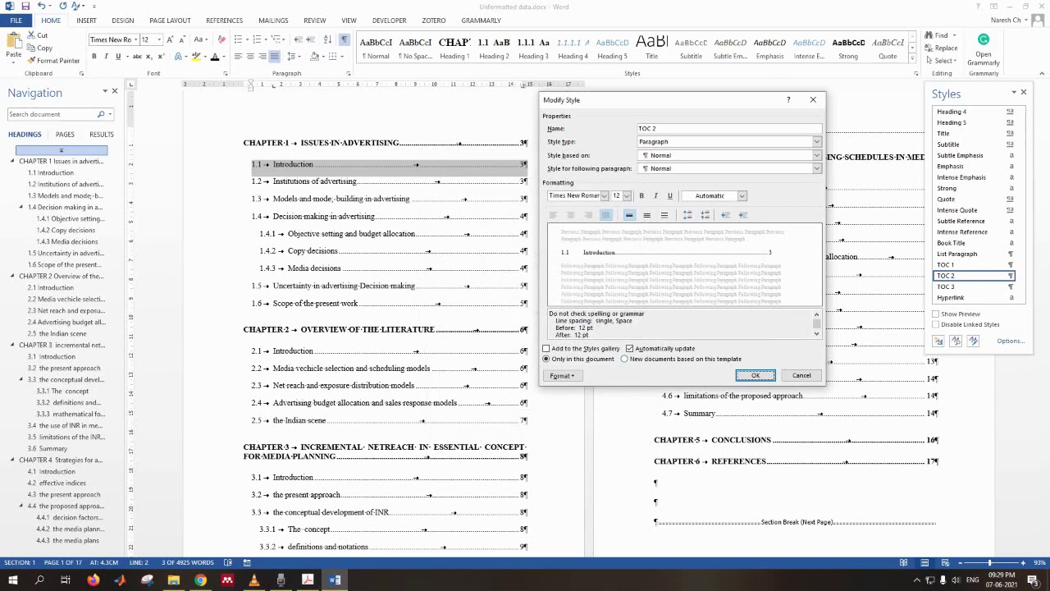
Replace the 1.55 cm tab stop of the TOC 2 style with a left-aligned one at 2.5 cm without leader, and apply the style.
click(562, 376)
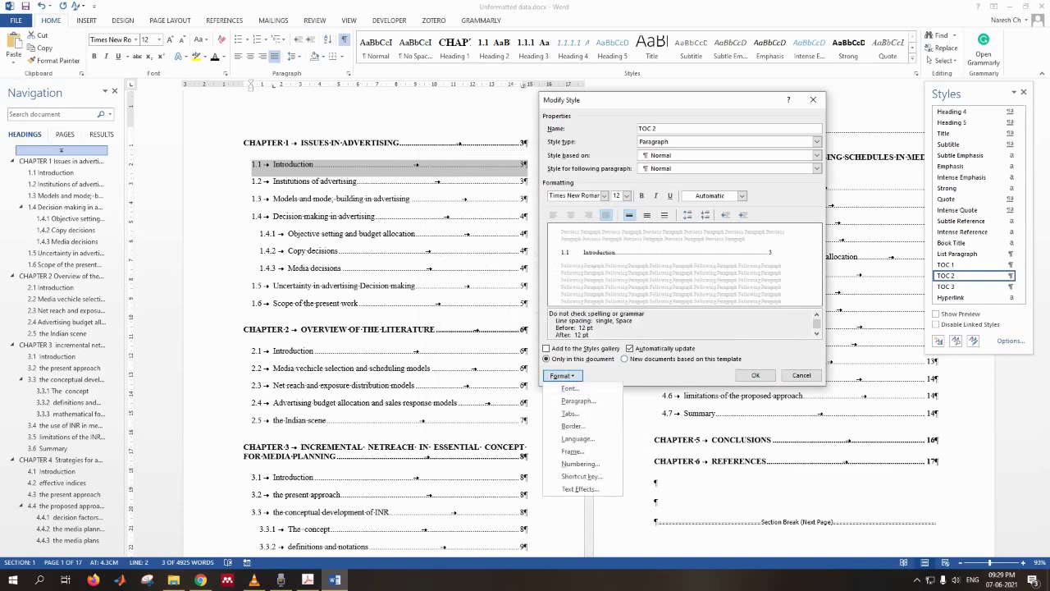
click(566, 412)
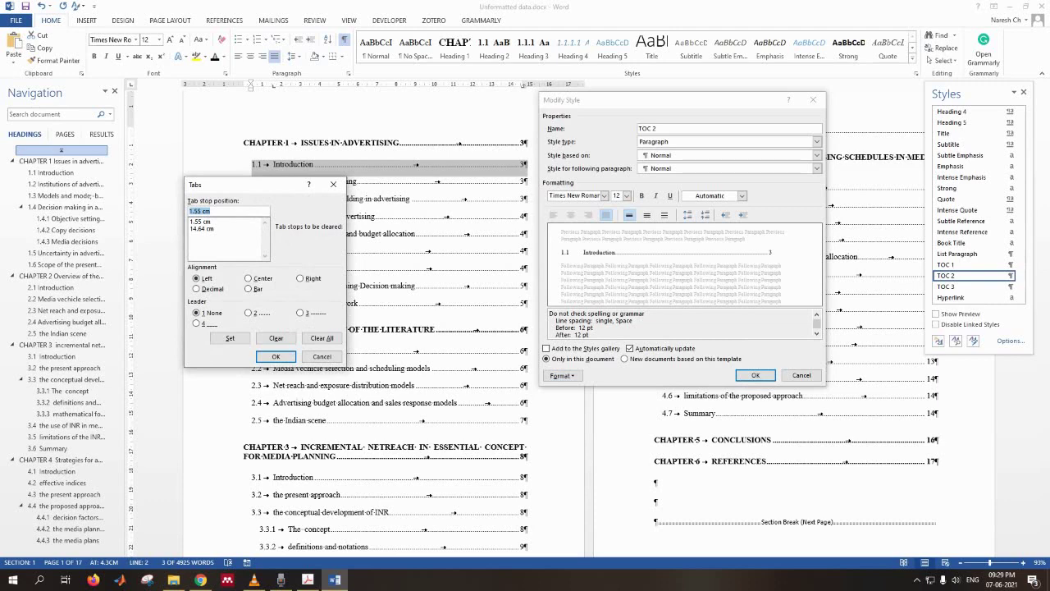
click(201, 222)
click(275, 338)
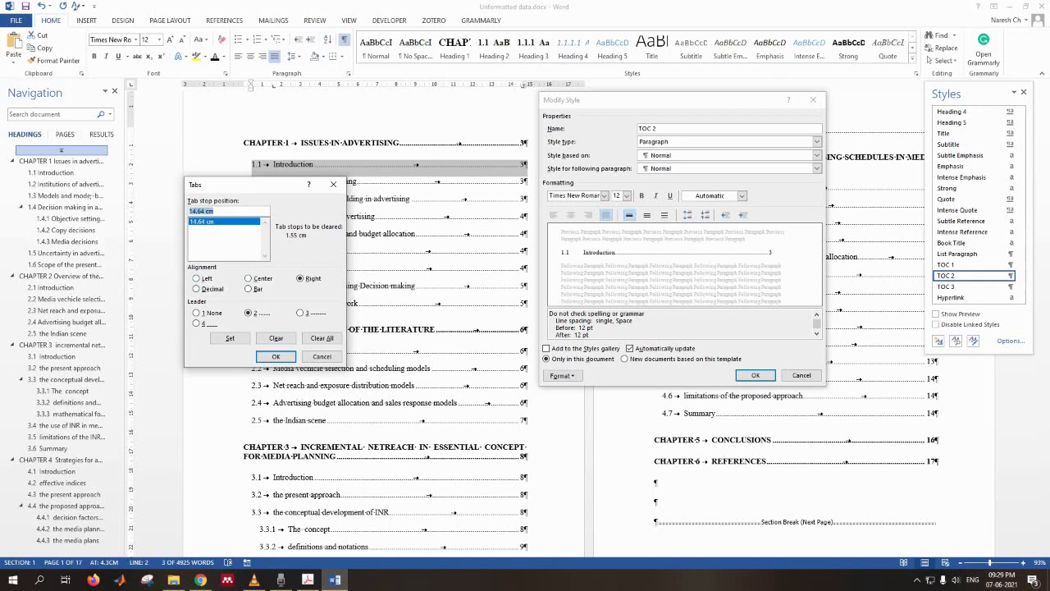
click(197, 278)
click(196, 312)
drag(190, 211, 206, 212)
text(2)
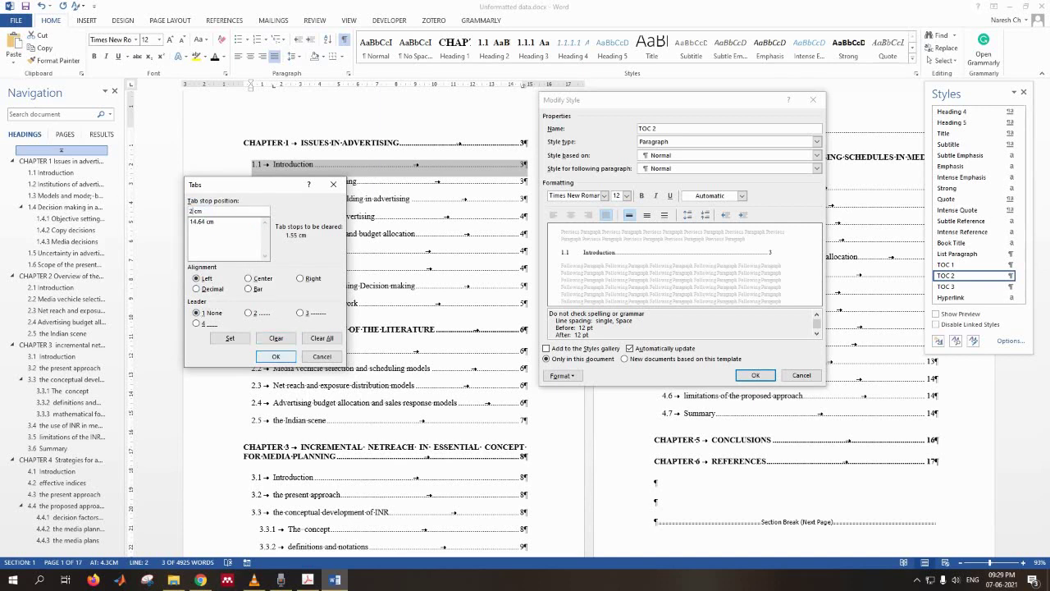
text(.5)
key(Return)
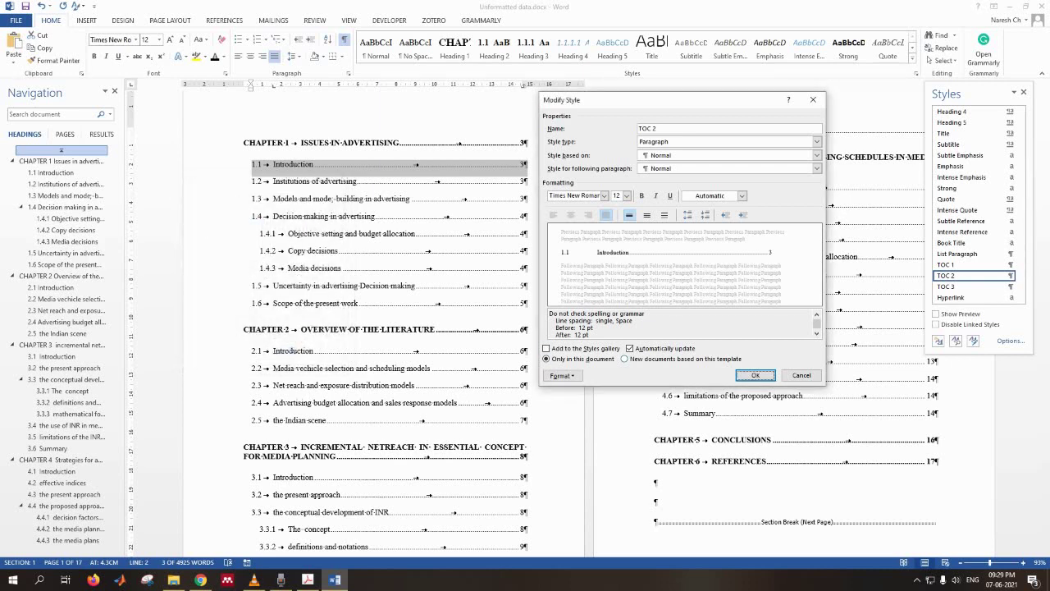
key(Return)
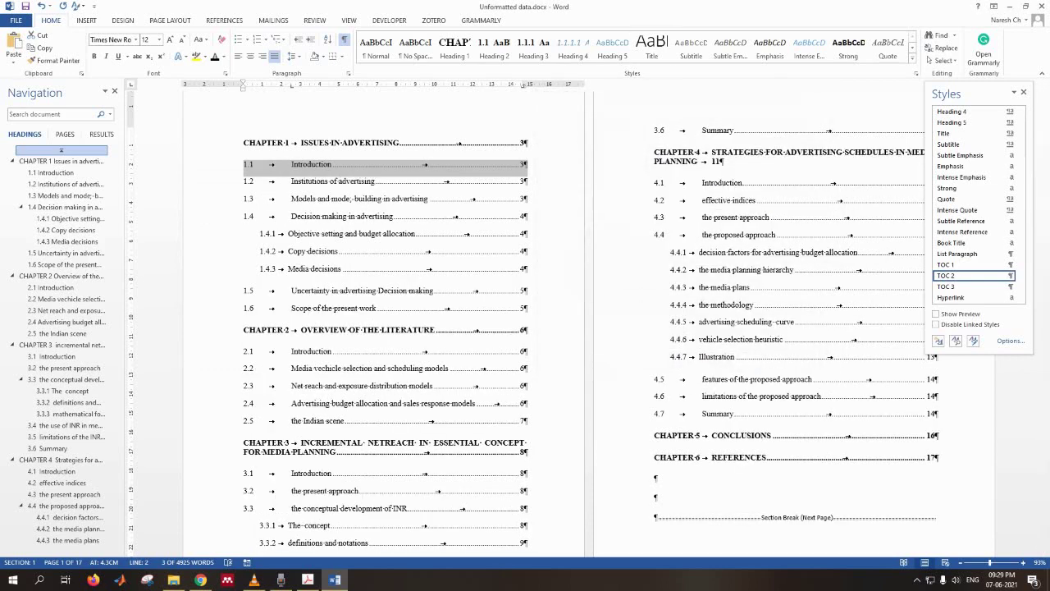
Compare the second-level contents entries with the sample contents page in the guidelines PDF in Adobe Acrobat Pro, and return to Word.
click(253, 216)
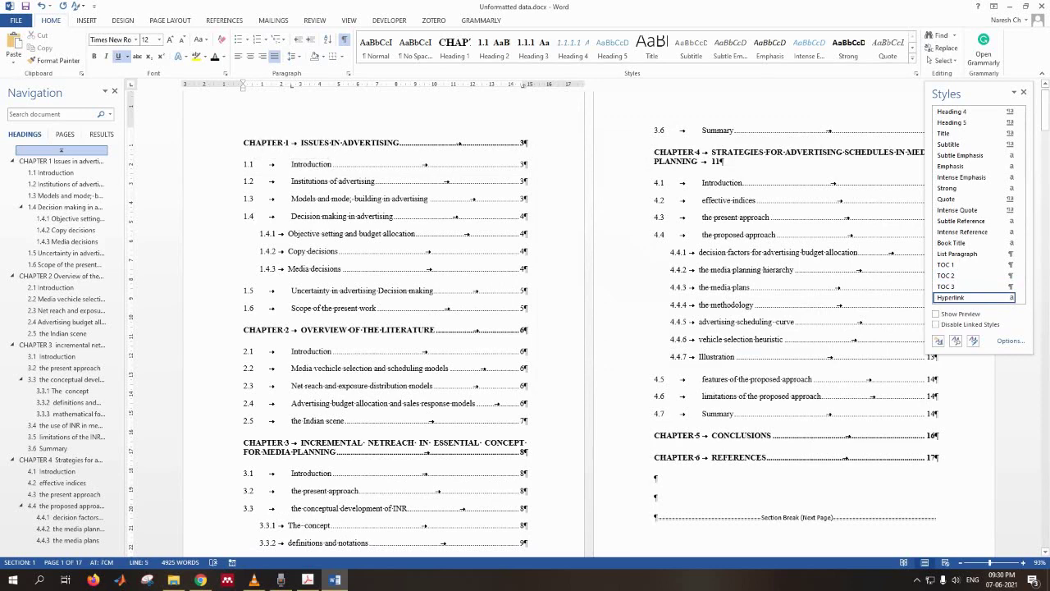
scroll(329, 148, down, 1)
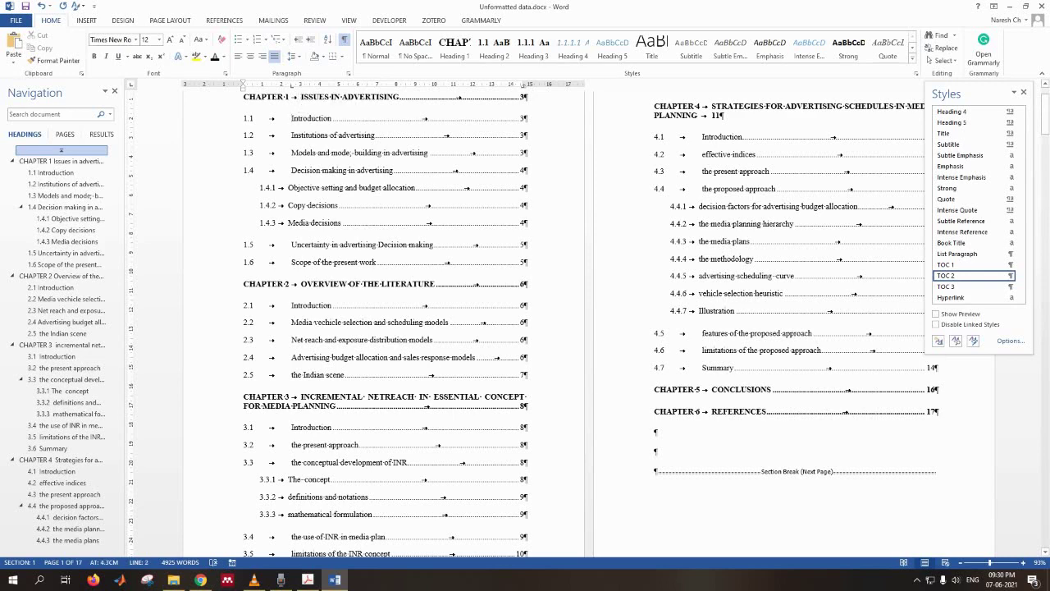
scroll(589, 324, up, 1)
key(alt+Tab)
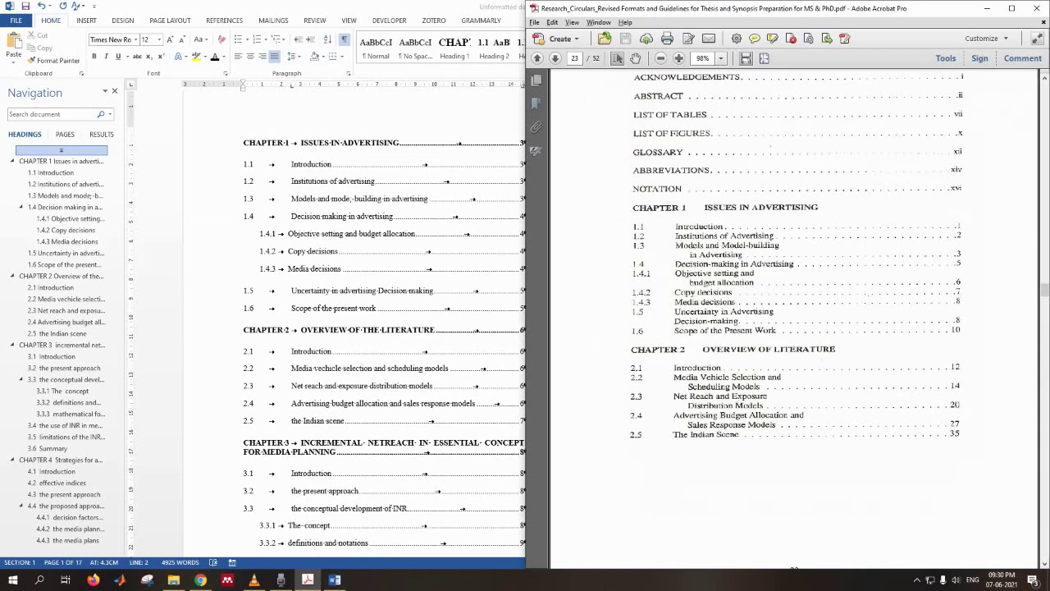
key(alt+Tab)
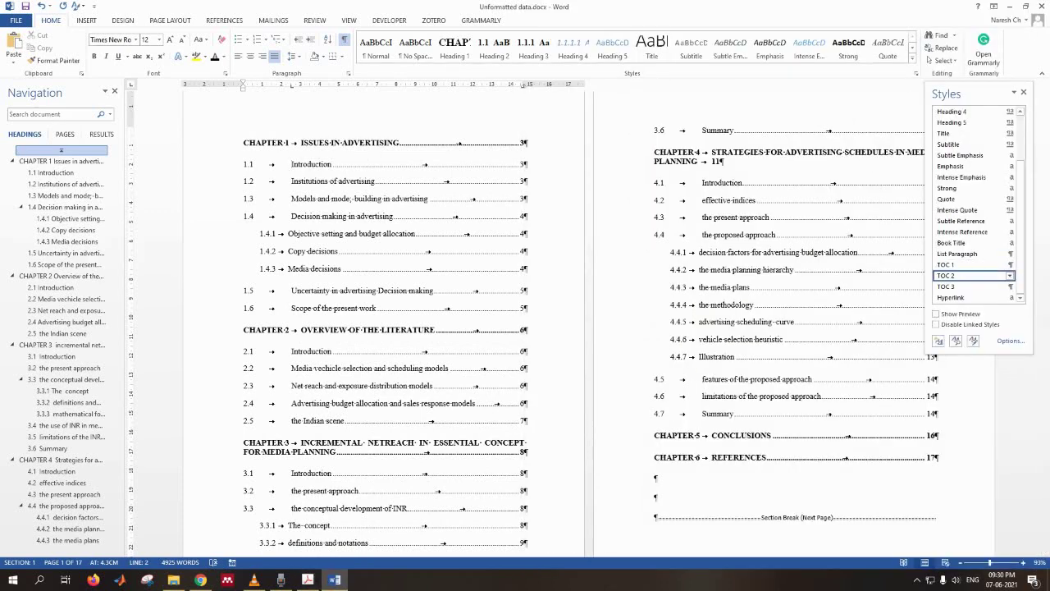
Replace the 2.5 cm tab stop of the TOC 2 style with one at 2 cm and apply the modified style.
click(1010, 276)
click(923, 293)
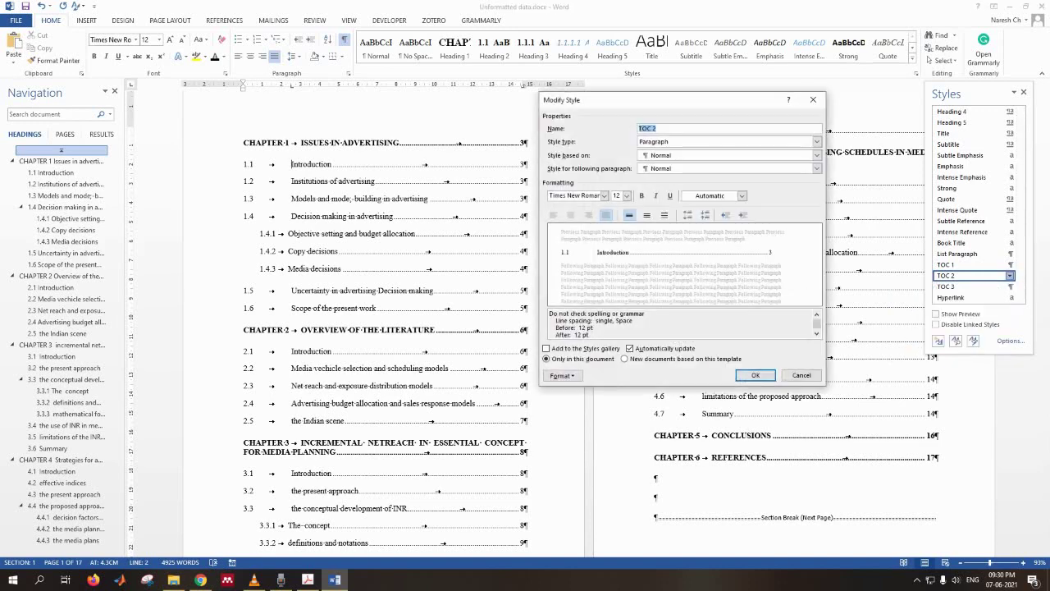
click(562, 375)
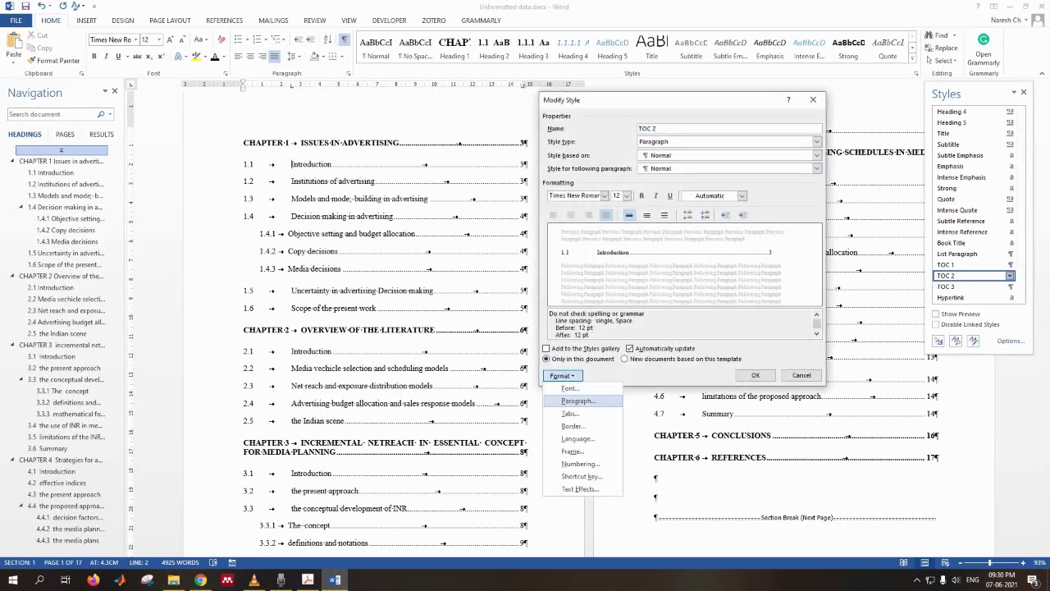
click(574, 411)
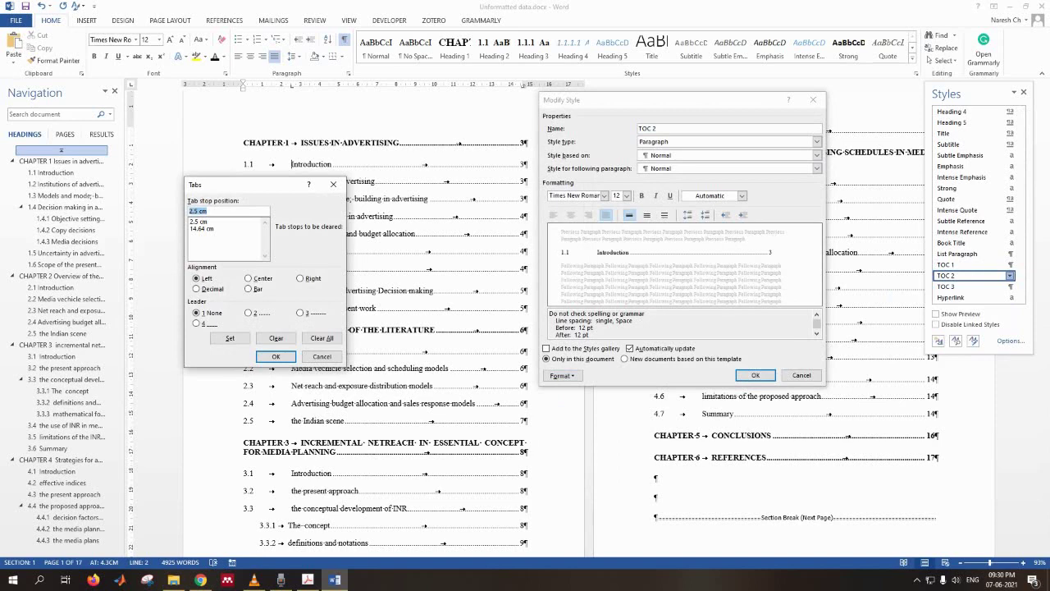
click(199, 275)
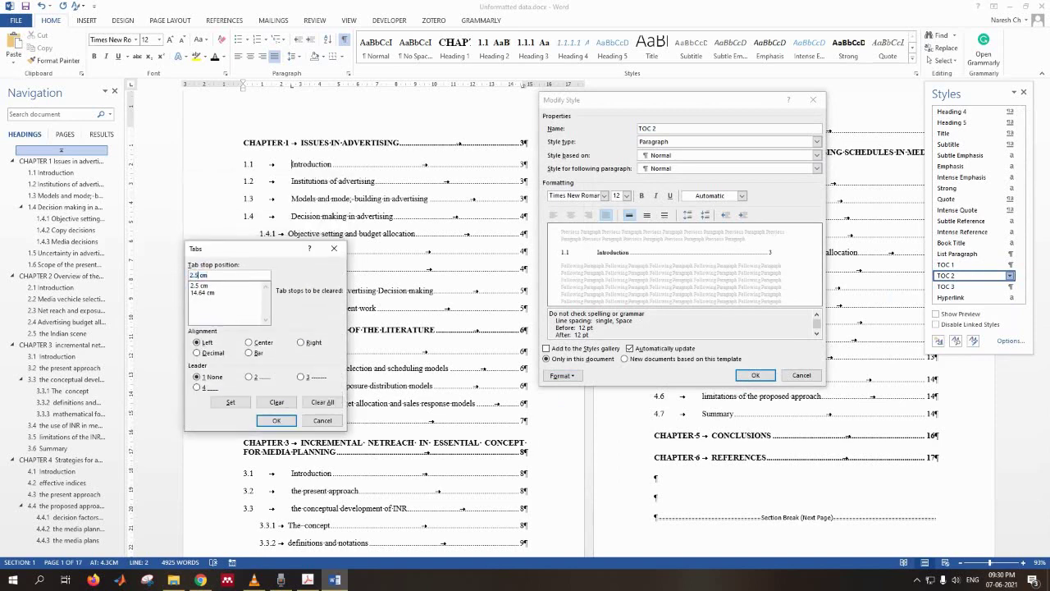
key(BackSpace)
key(BackSpace)
click(231, 402)
click(205, 292)
click(277, 402)
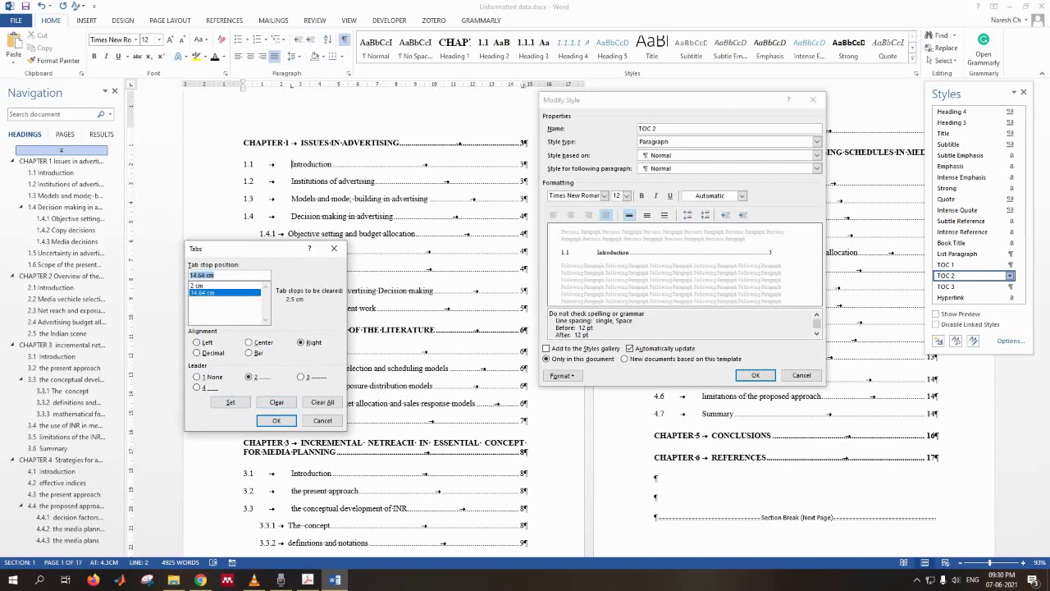
click(277, 421)
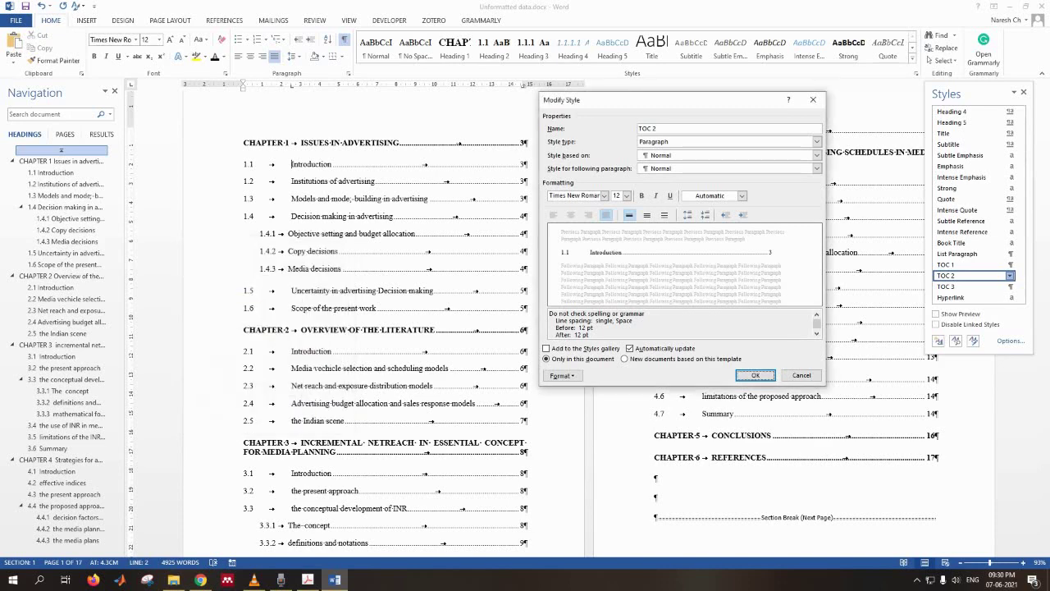
click(755, 375)
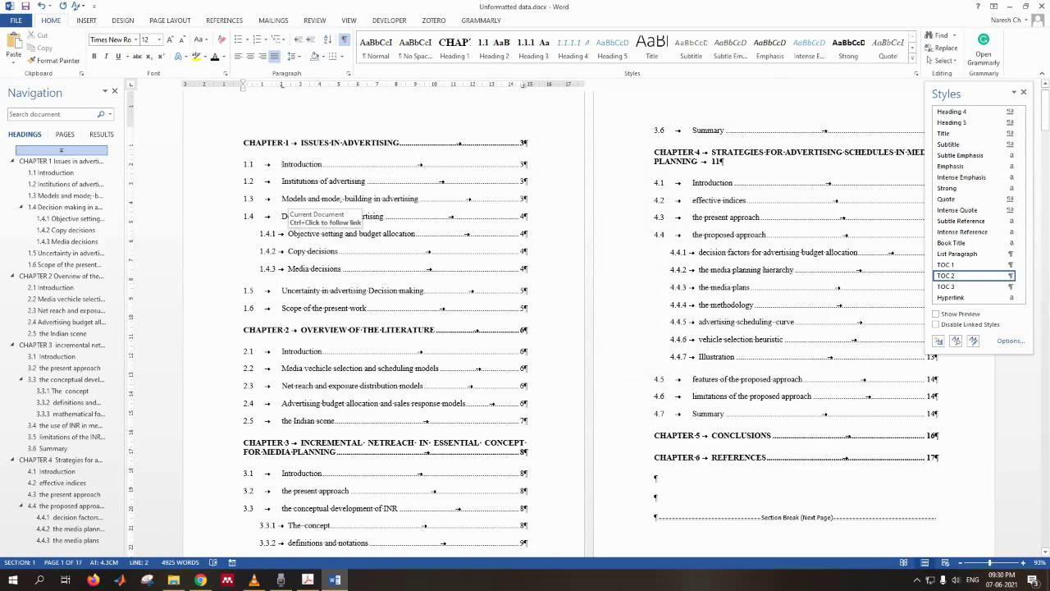
Check the third-level entries in the guidelines PDF, select the 1.4.1 entry and open its TOC 3 style for modification.
click(288, 234)
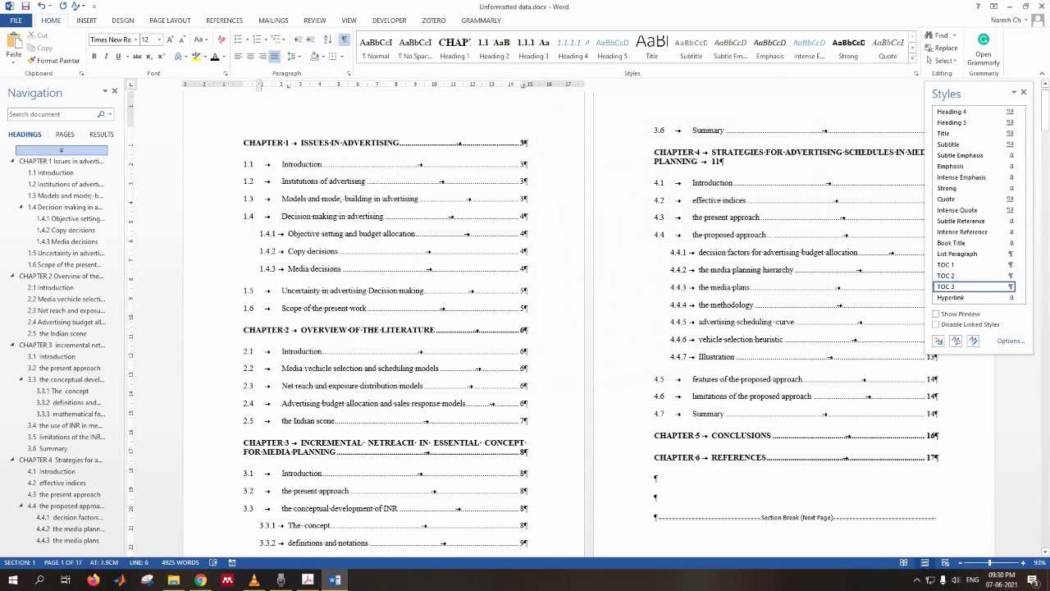
key(alt+Tab)
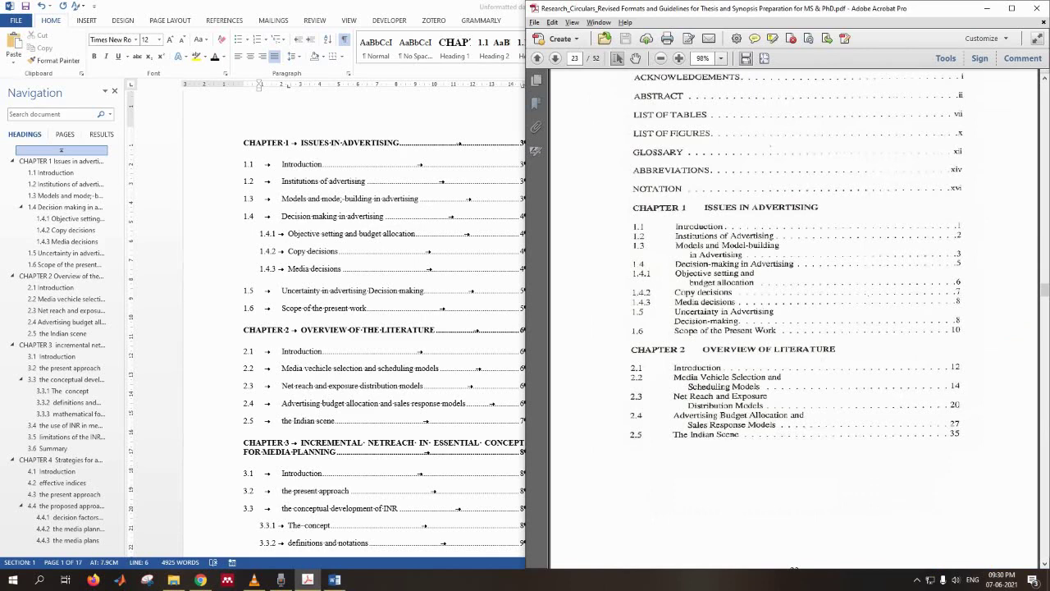
key(alt+Tab)
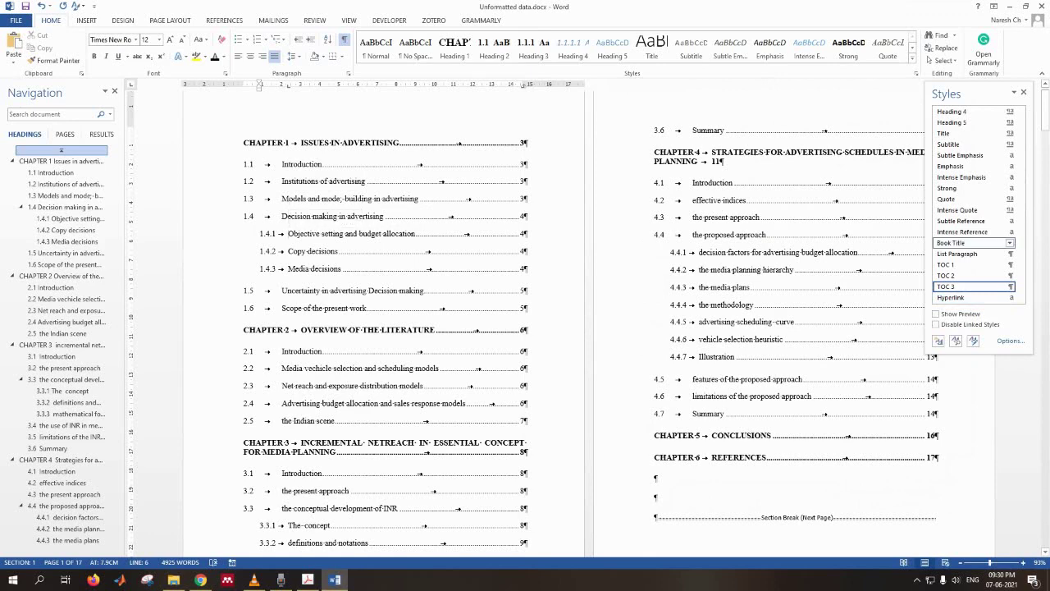
click(1009, 286)
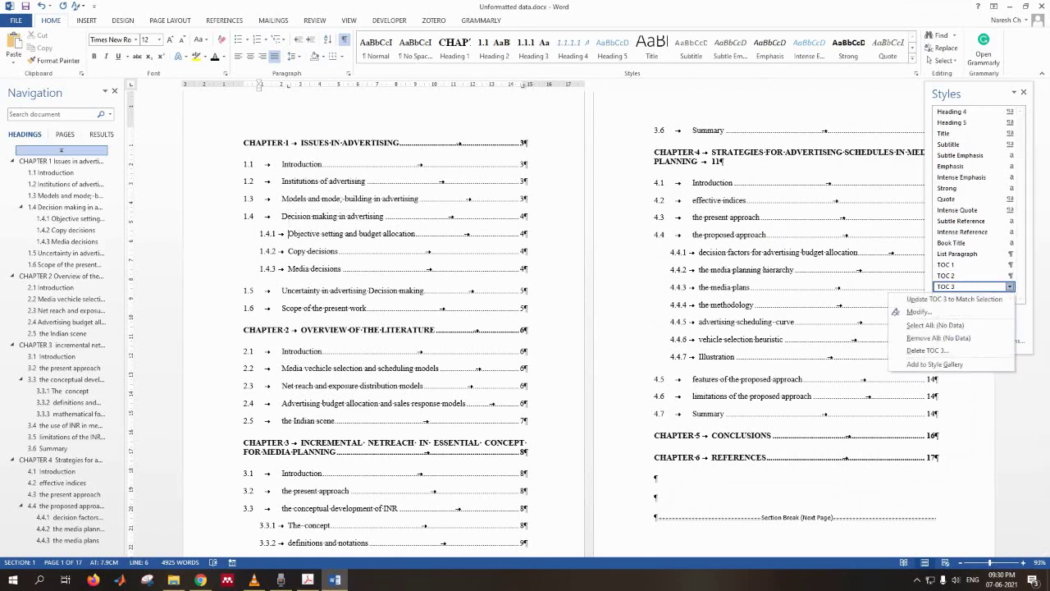
click(356, 217)
drag(259, 234, 526, 236)
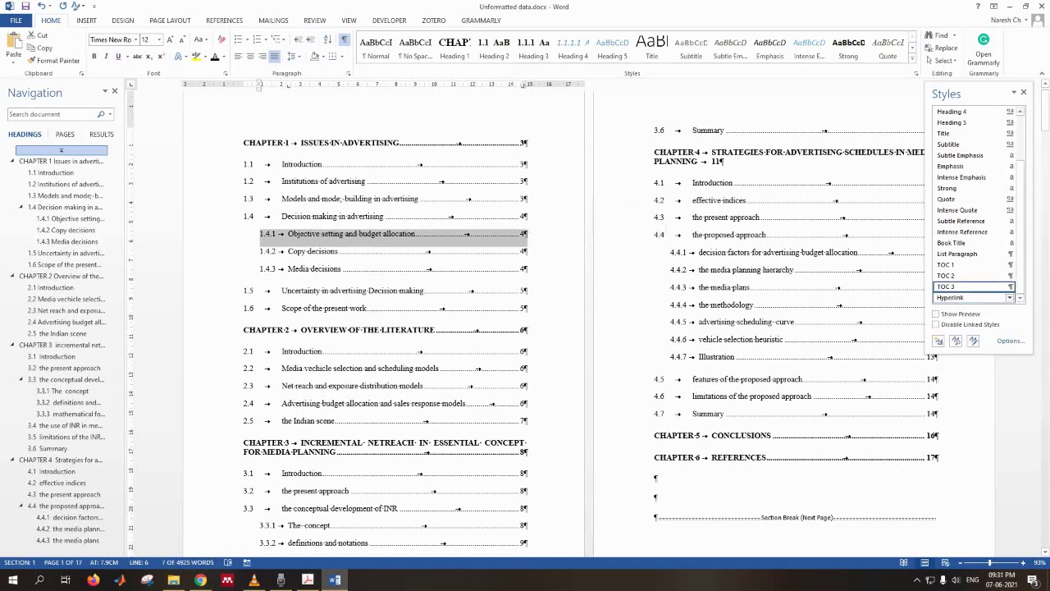
click(1010, 286)
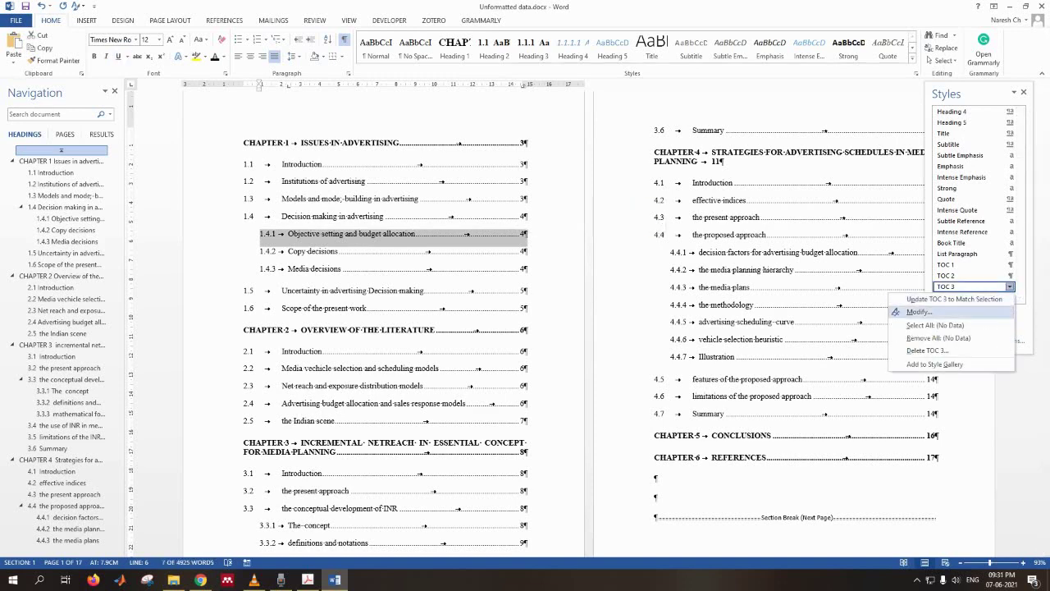
click(919, 312)
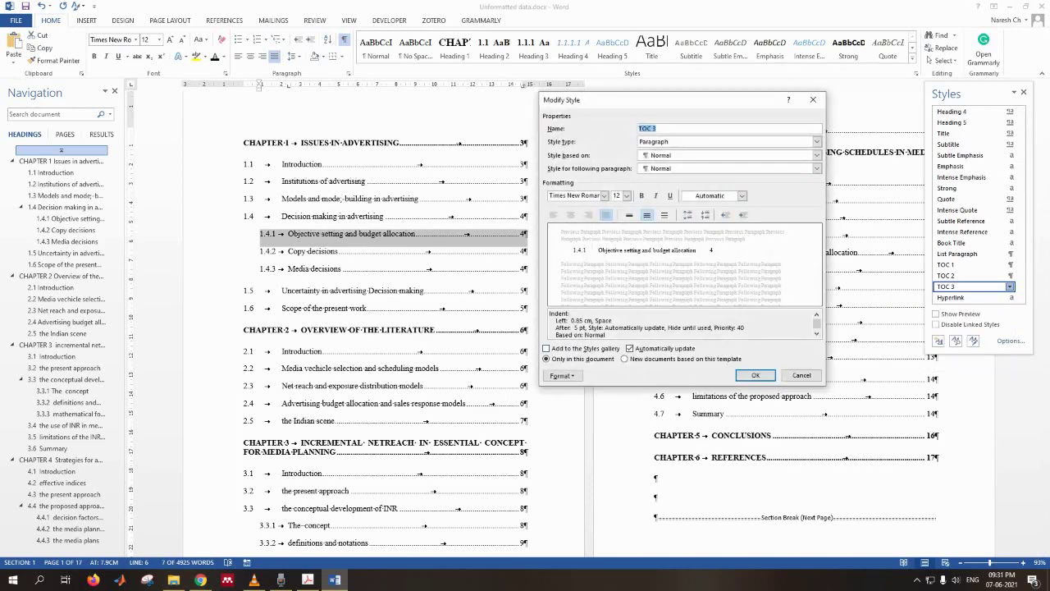
Set the TOC 3 style's left indent to 0 cm, spacing before and after to 6 pt and line spacing to Single.
click(562, 375)
click(574, 400)
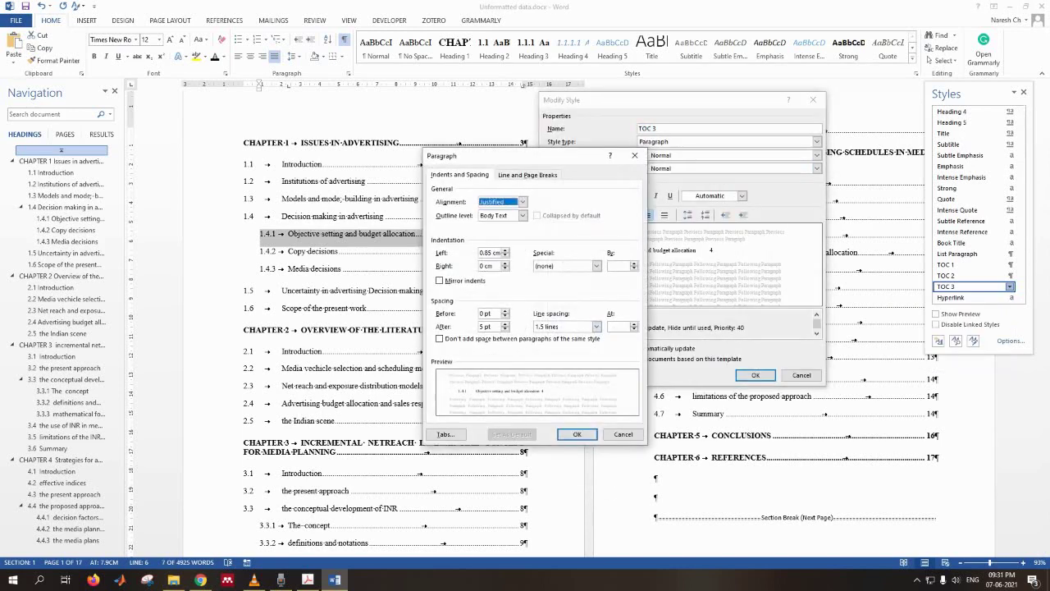
double_click(486, 253)
text(0)
click(506, 310)
click(505, 323)
click(597, 327)
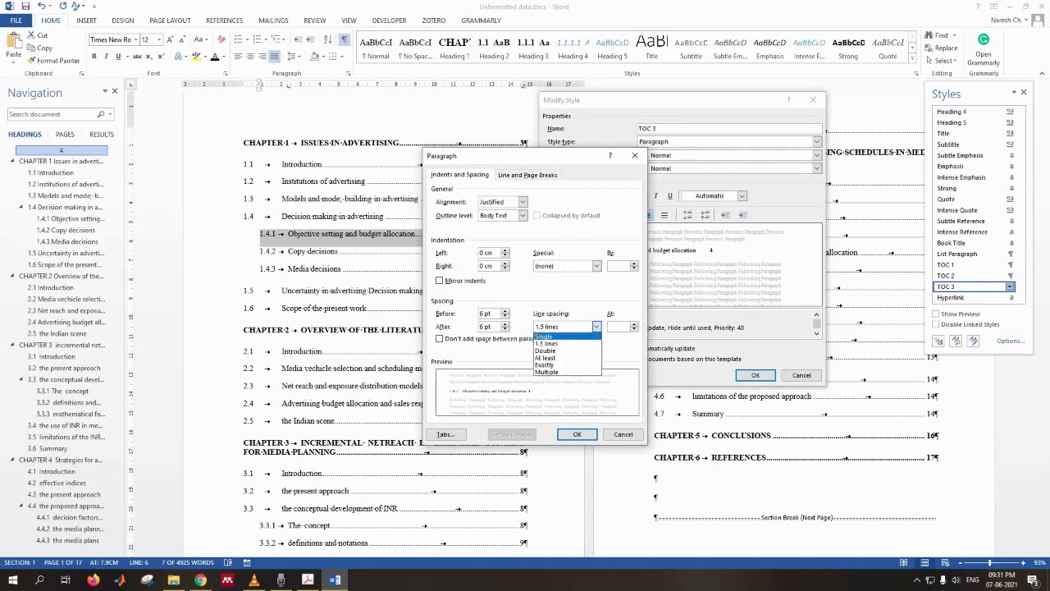
click(548, 336)
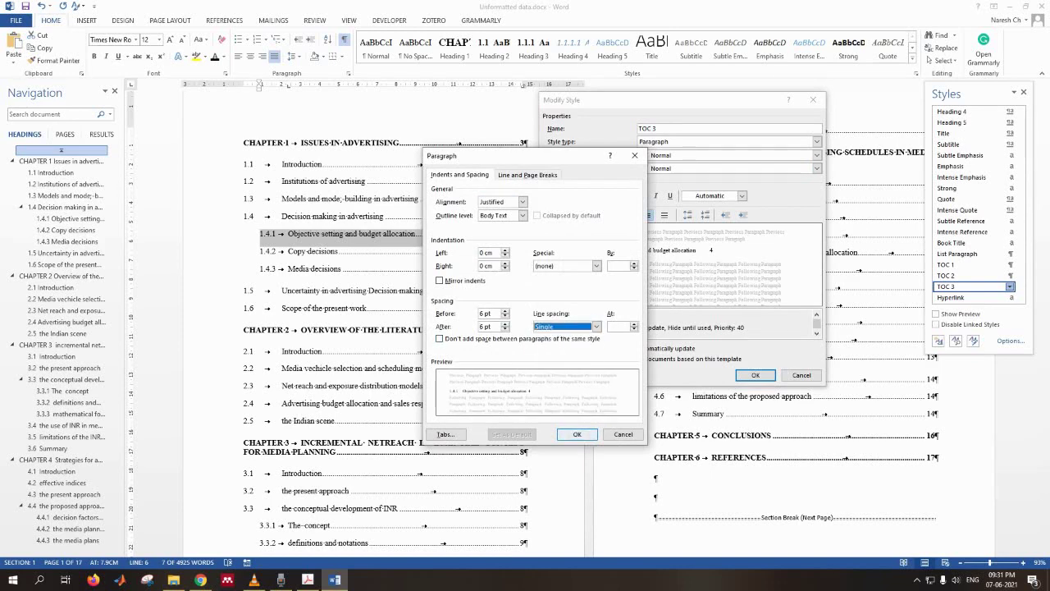
key(Return)
Check the tab stops of the TOC 3 style and apply the modified style.
click(561, 375)
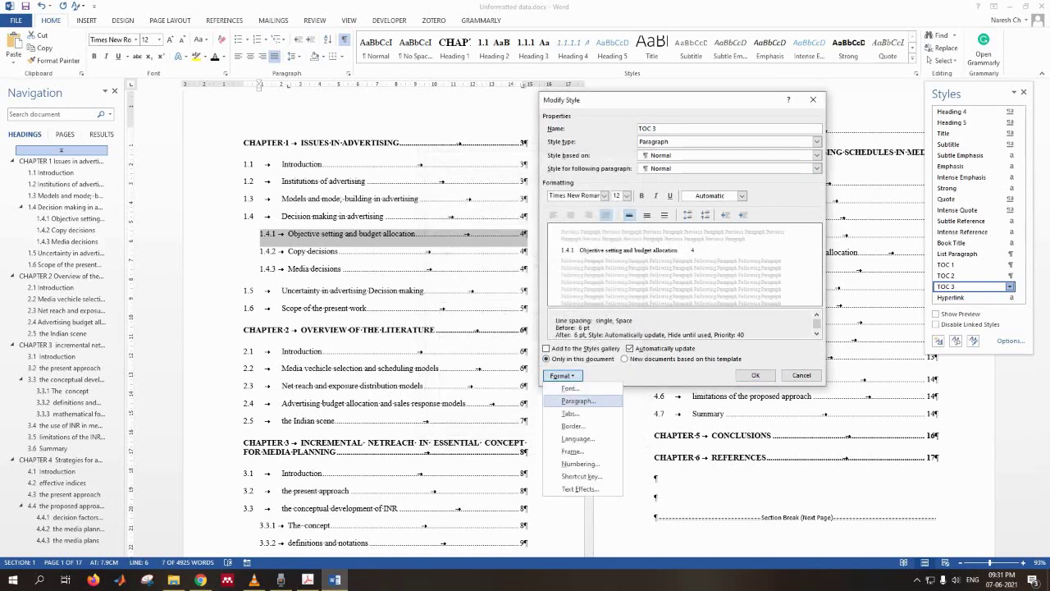
click(575, 414)
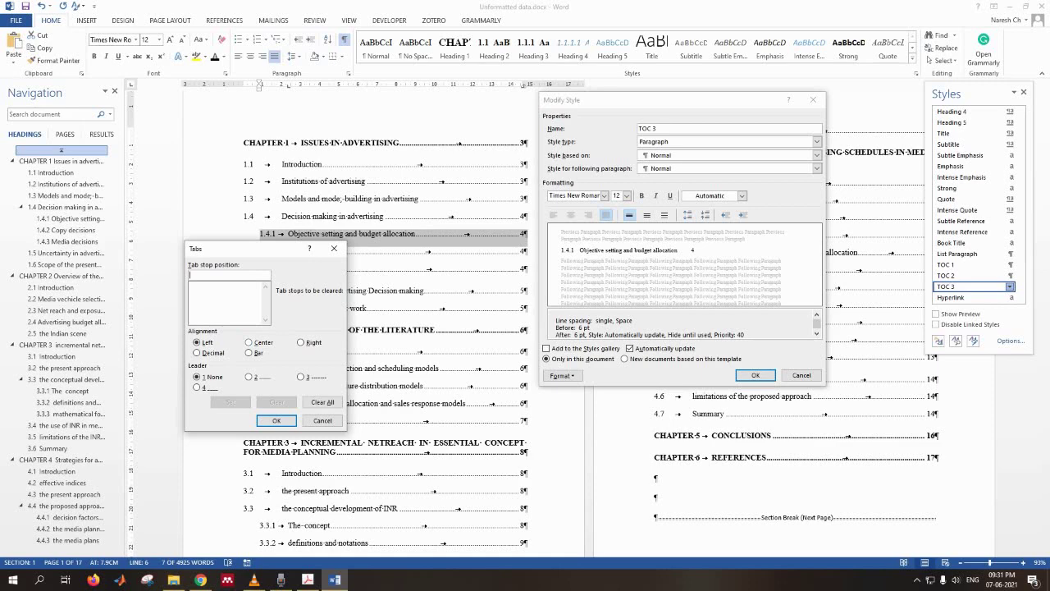
key(Return)
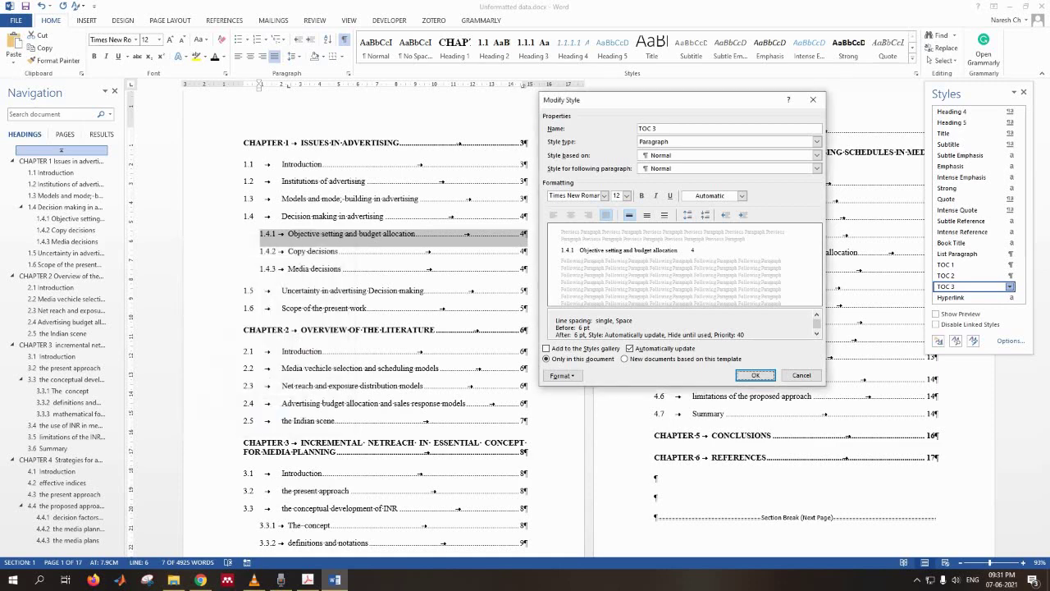
key(Return)
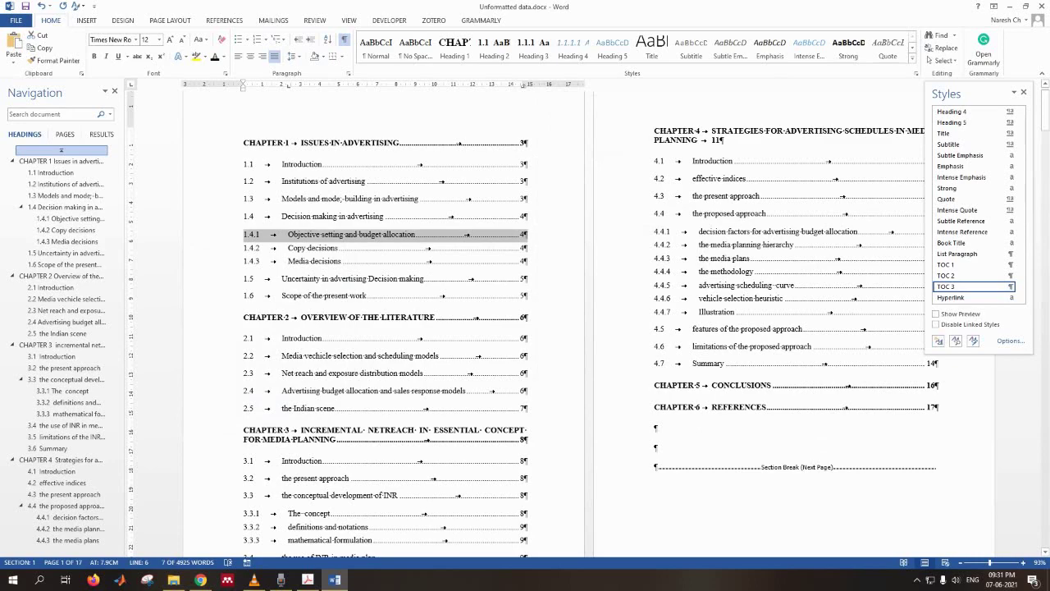
Review the restyled contents entries and place the document side by side with the guidelines PDF.
click(369, 235)
scroll(384, 320, down, 4)
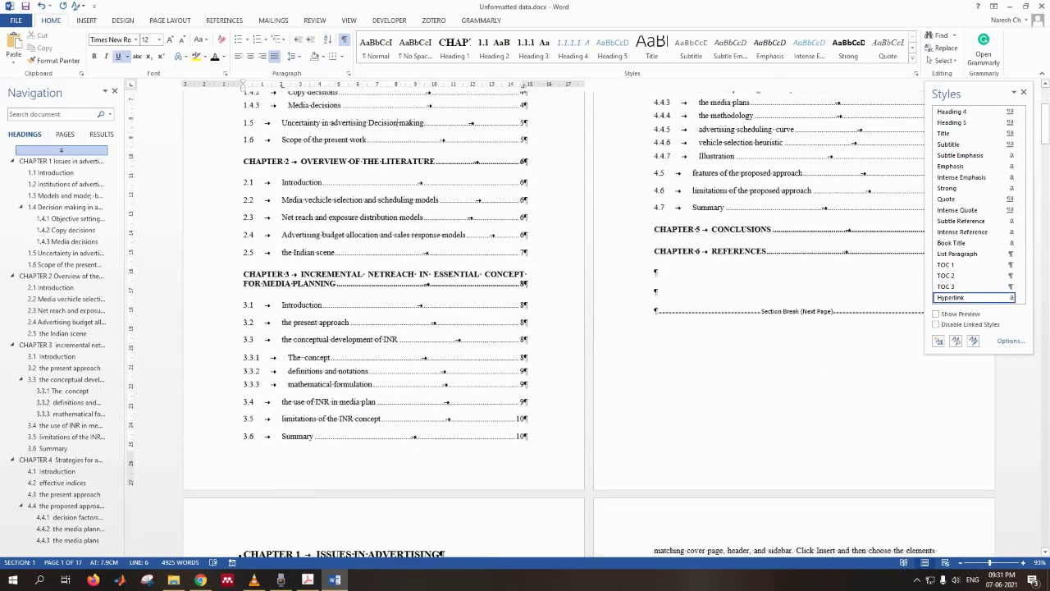
scroll(384, 320, up, 2)
scroll(384, 320, up, 4)
scroll(384, 320, down, 5)
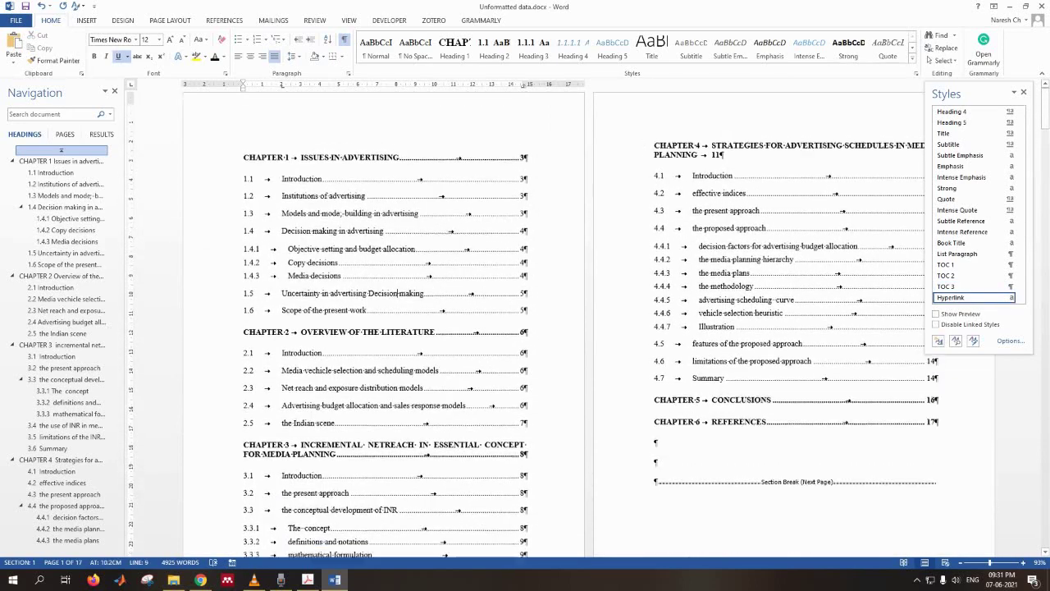
scroll(398, 292, down, 3)
scroll(398, 292, up, 6)
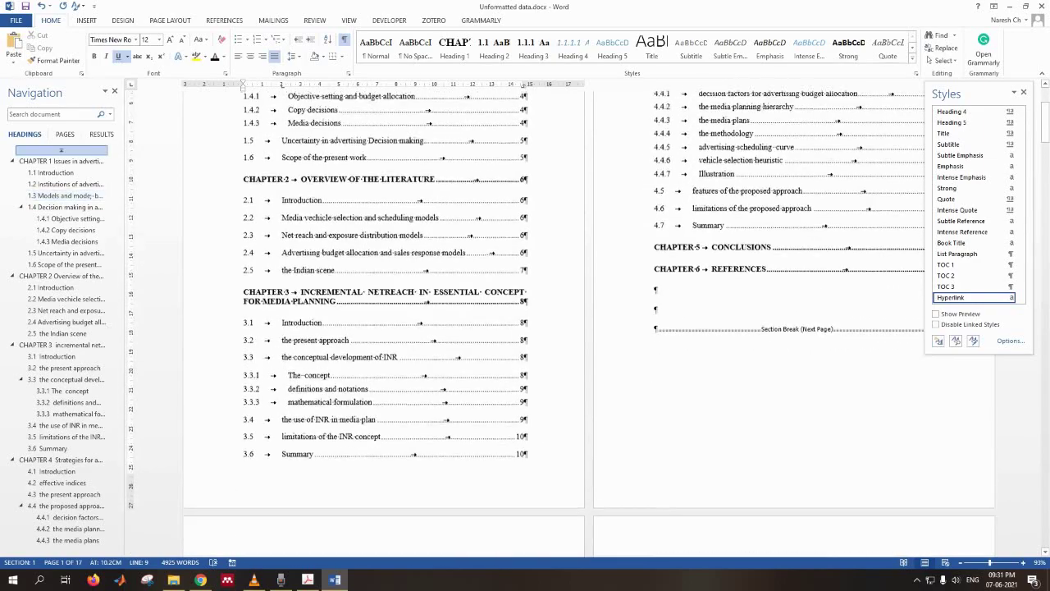
key(super+Left)
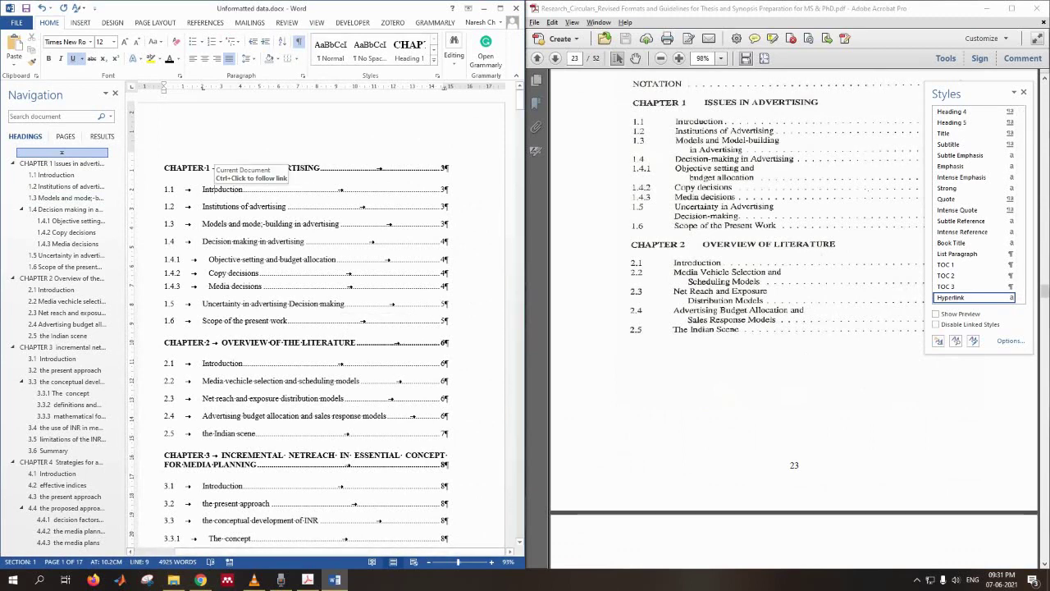
Select the 1.1 contents entry and open the paragraph settings of its TOC 2 style.
drag(165, 190, 448, 190)
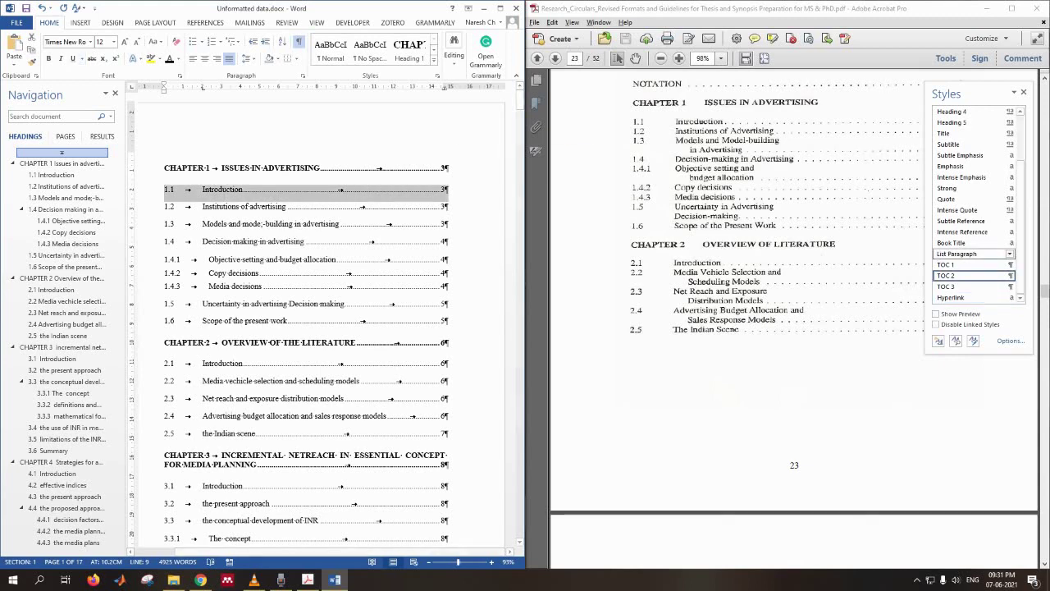
click(1010, 276)
click(919, 302)
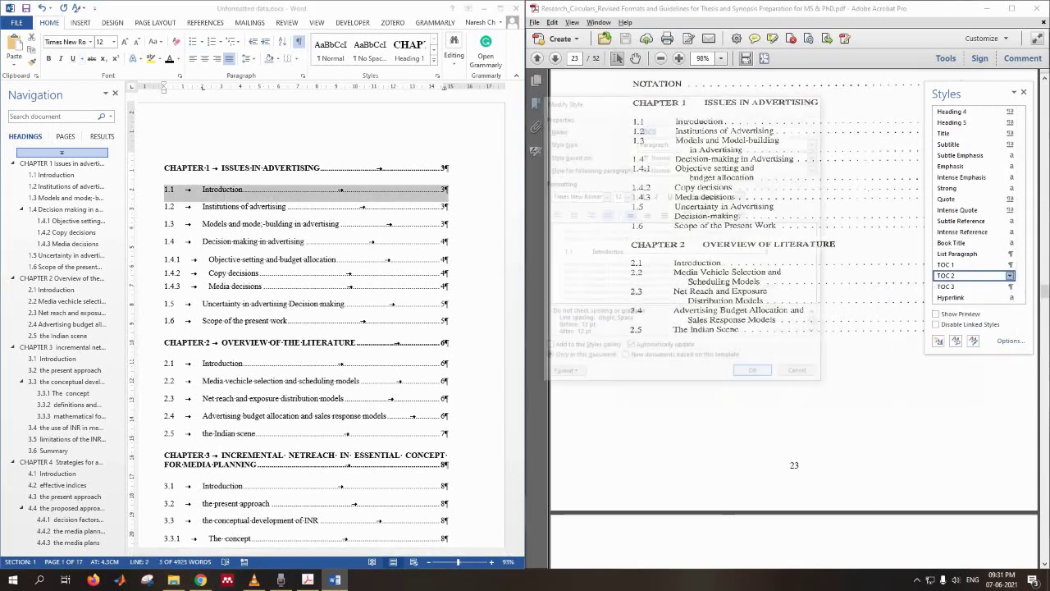
click(562, 375)
click(567, 400)
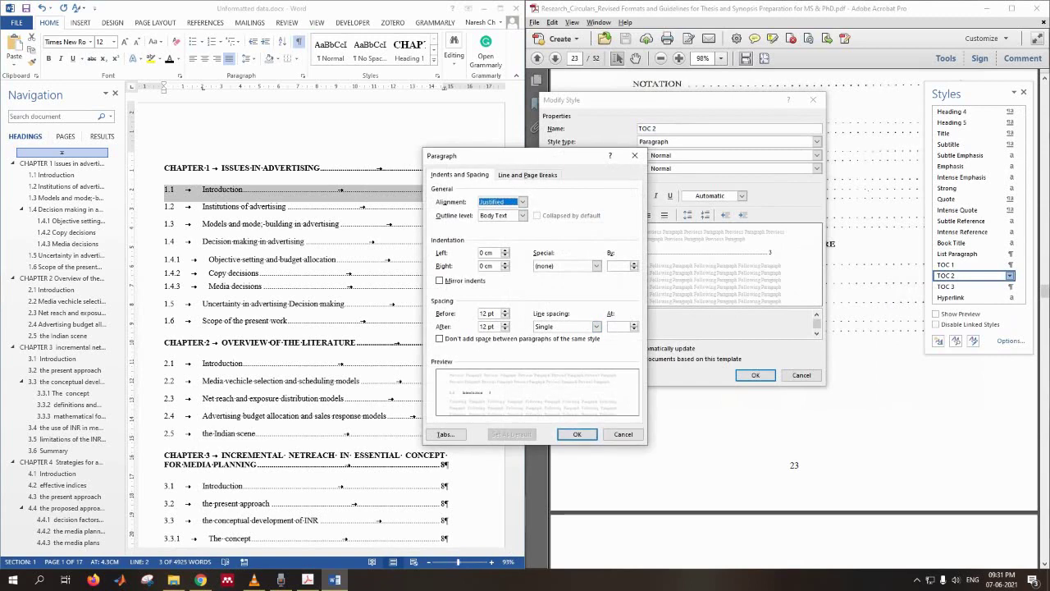
Set the TOC 2 style's spacing before and after to 6 pt.
click(505, 310)
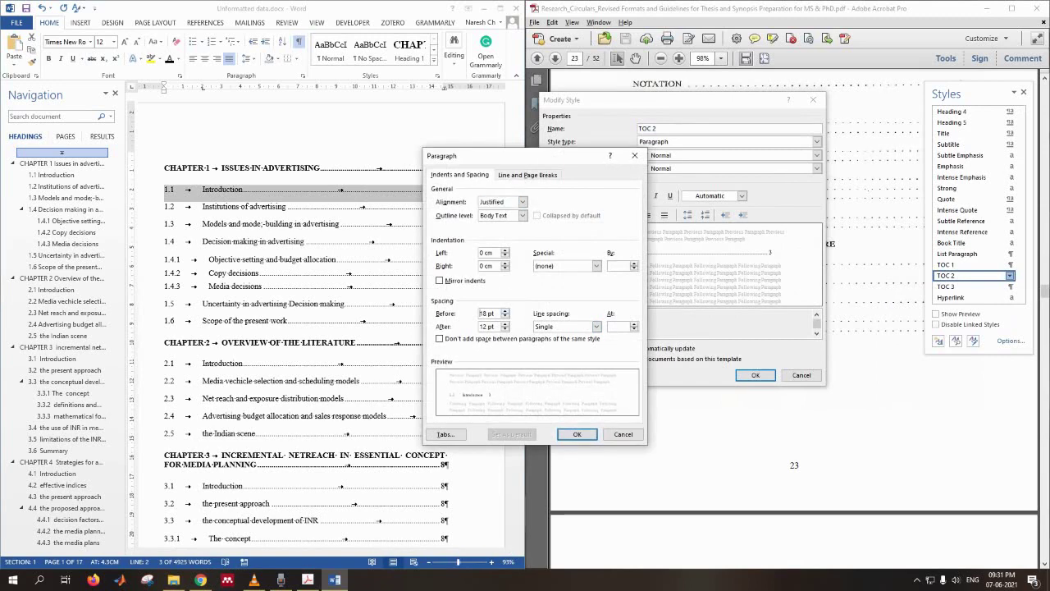
click(506, 311)
click(505, 311)
click(505, 317)
click(505, 317)
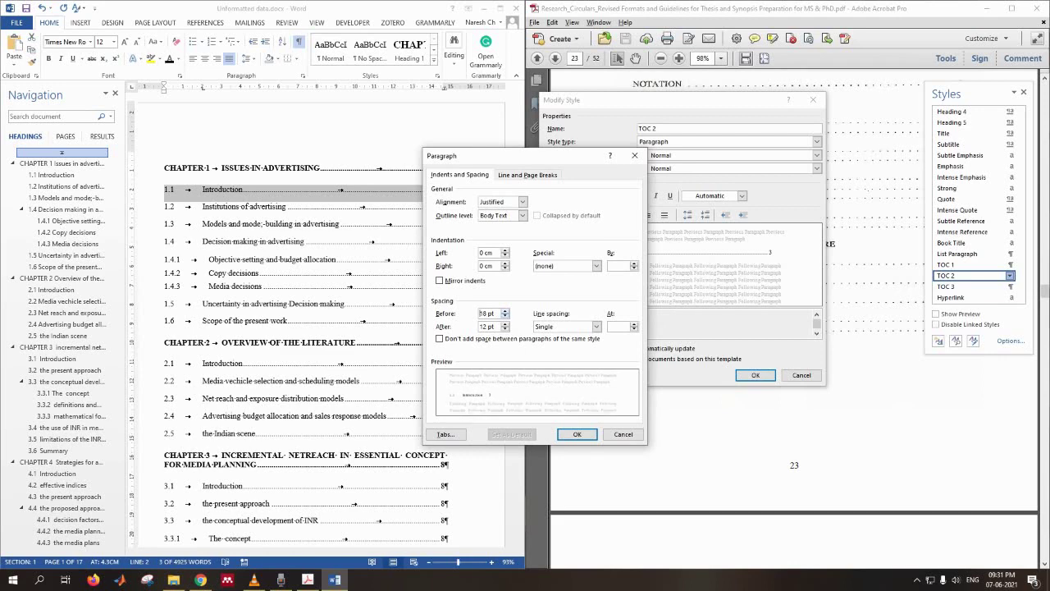
click(506, 317)
click(505, 317)
click(505, 330)
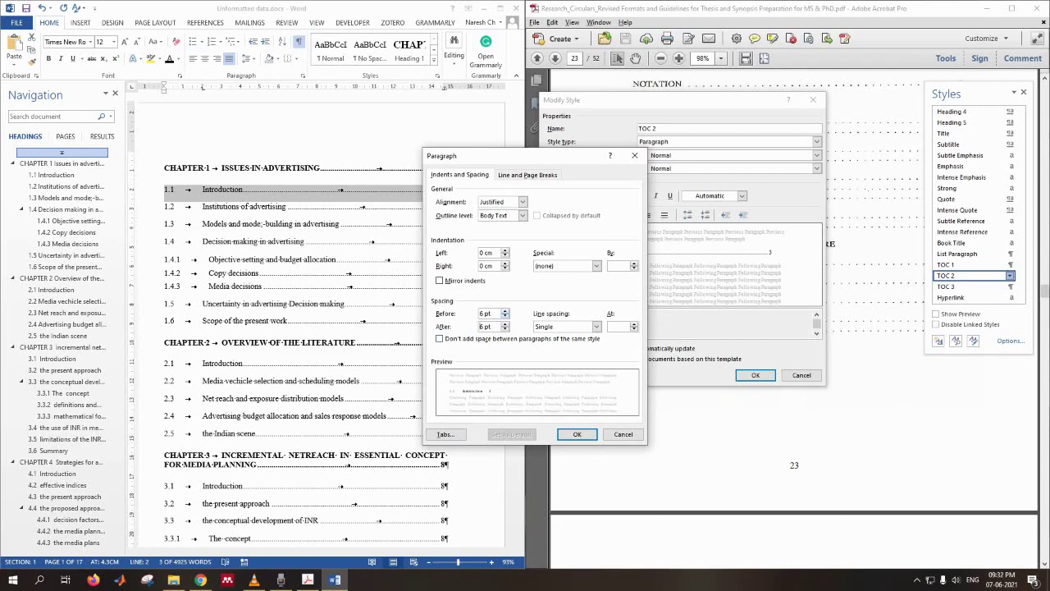
Suppress space between same-style paragraphs in TOC 2, set its spacing before and after to 12 pt, and apply the style.
click(439, 339)
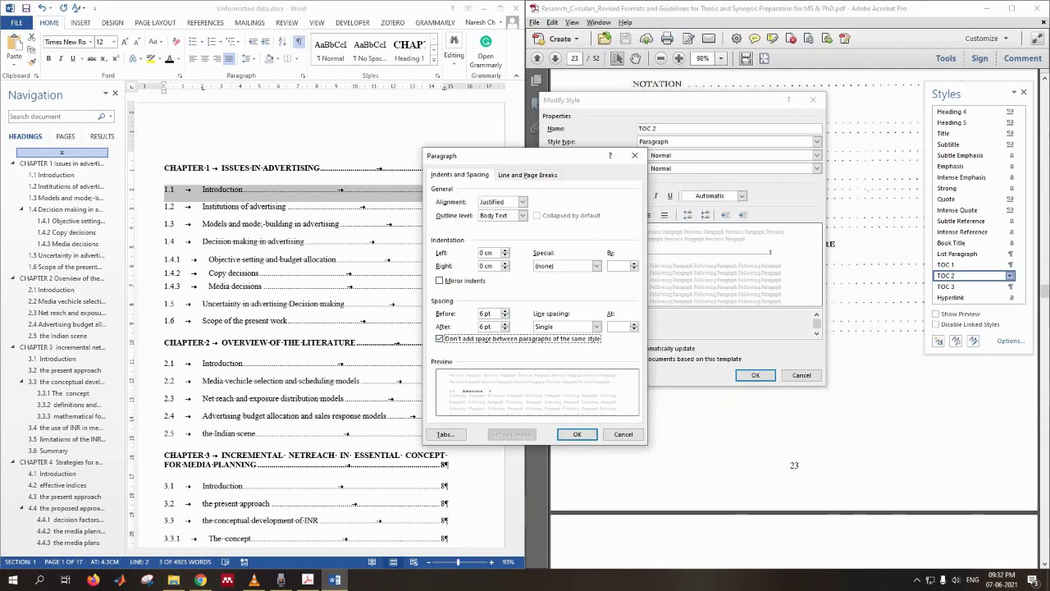
click(505, 311)
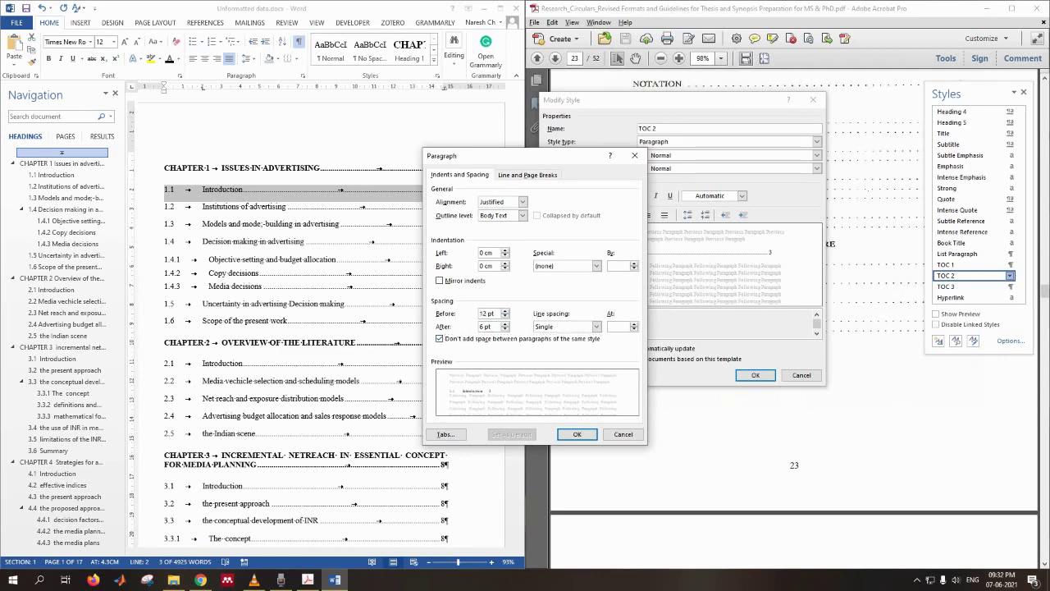
click(505, 324)
click(577, 434)
key(Return)
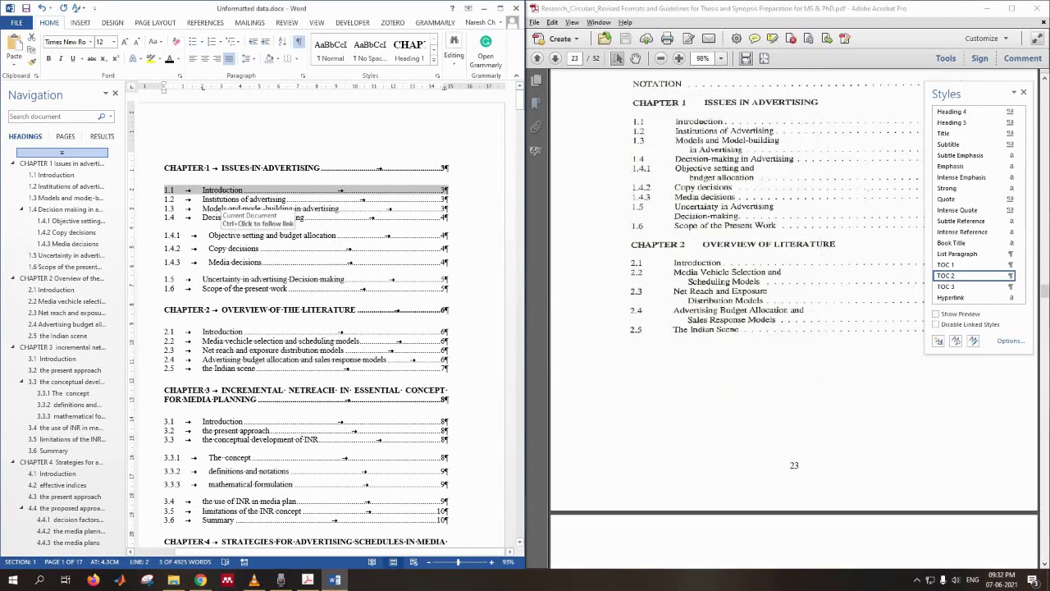
Select the 1.4.1 contents entry and open the paragraph settings of its TOC 3 style.
drag(164, 236, 449, 236)
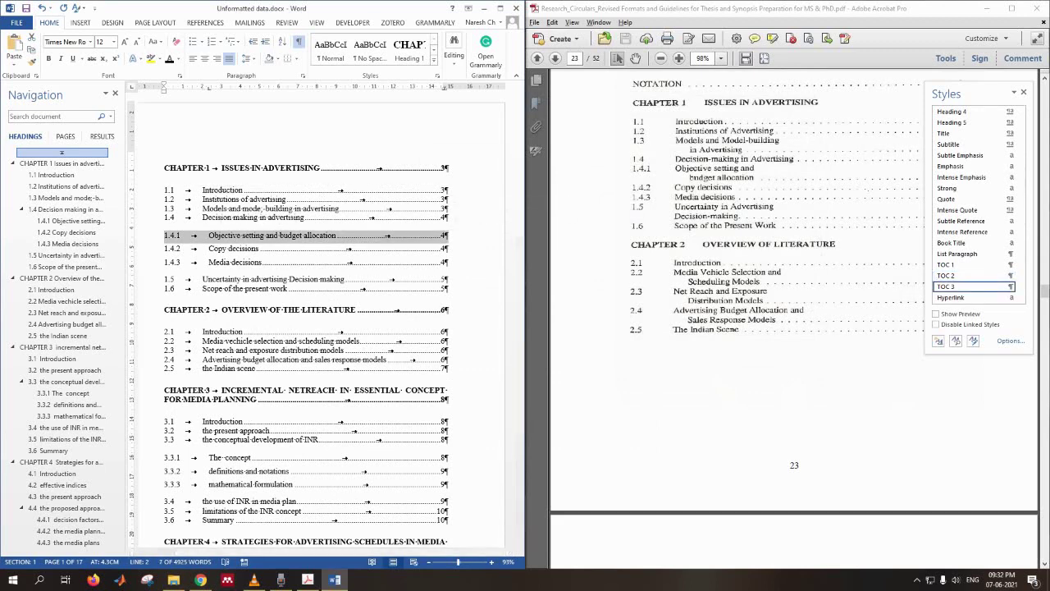
click(1009, 286)
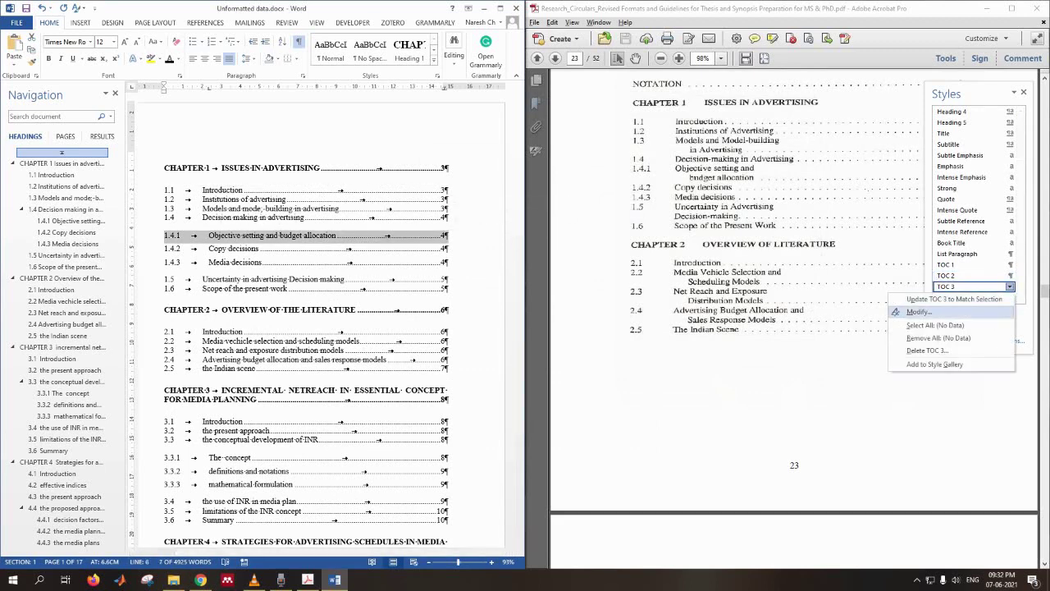
click(919, 312)
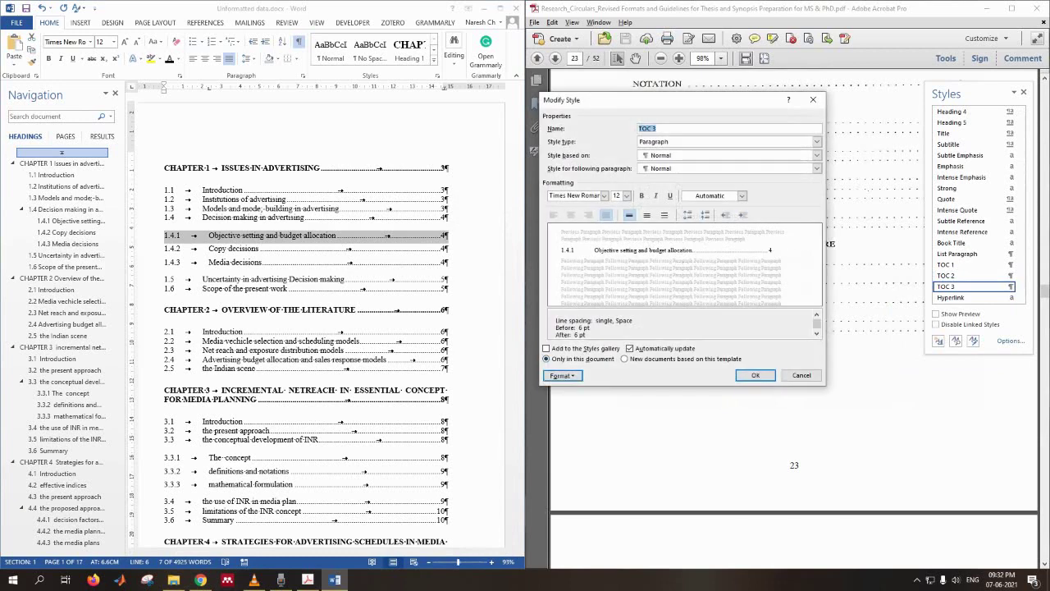
click(561, 375)
click(575, 401)
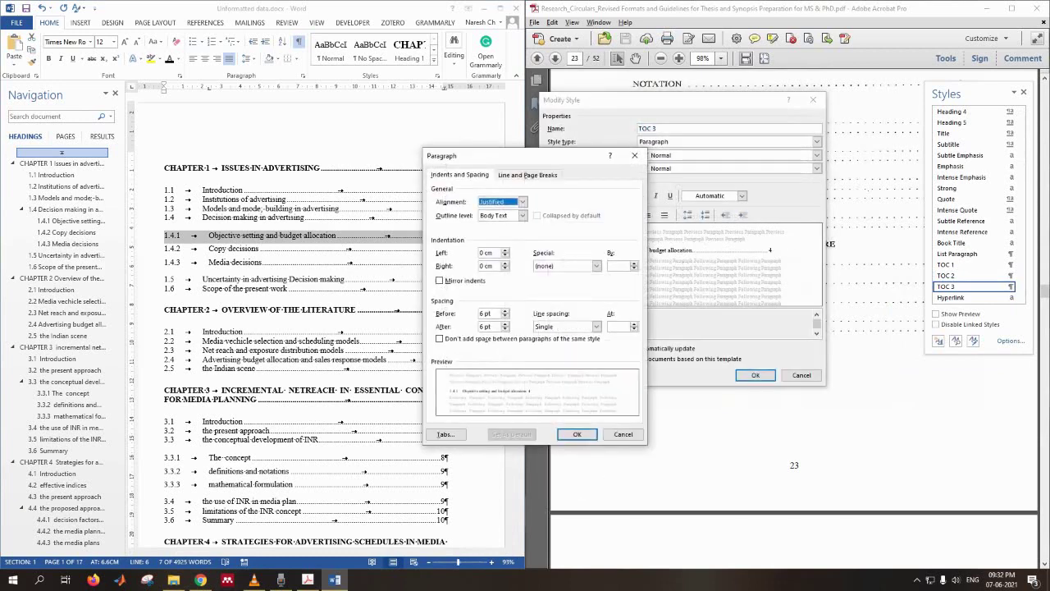
Turn on the option that omits spacing between paragraphs of the same style for the TOC 3 style.
click(440, 338)
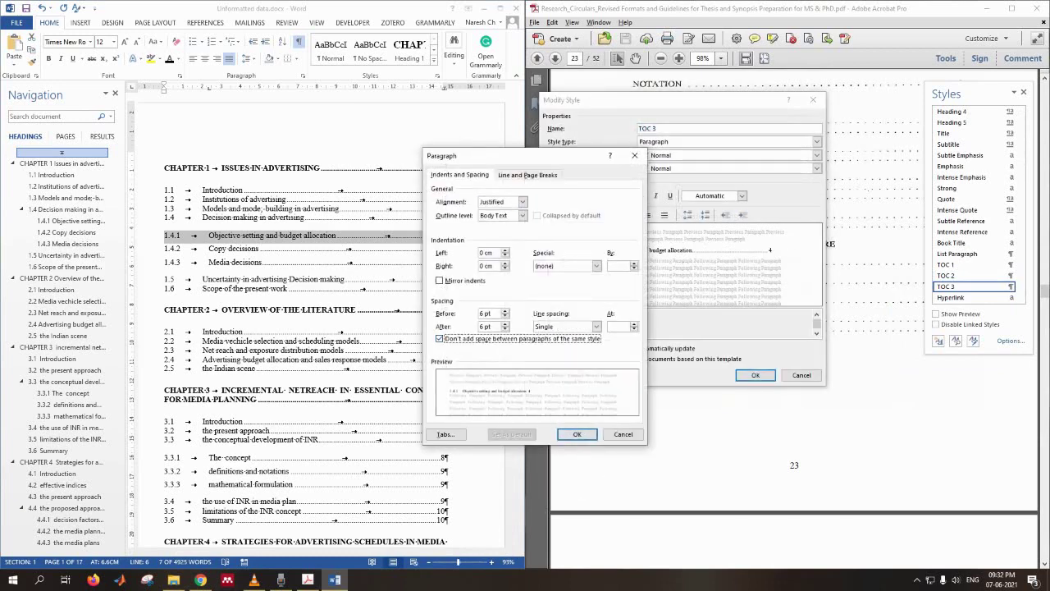
key(Return)
key(Return)
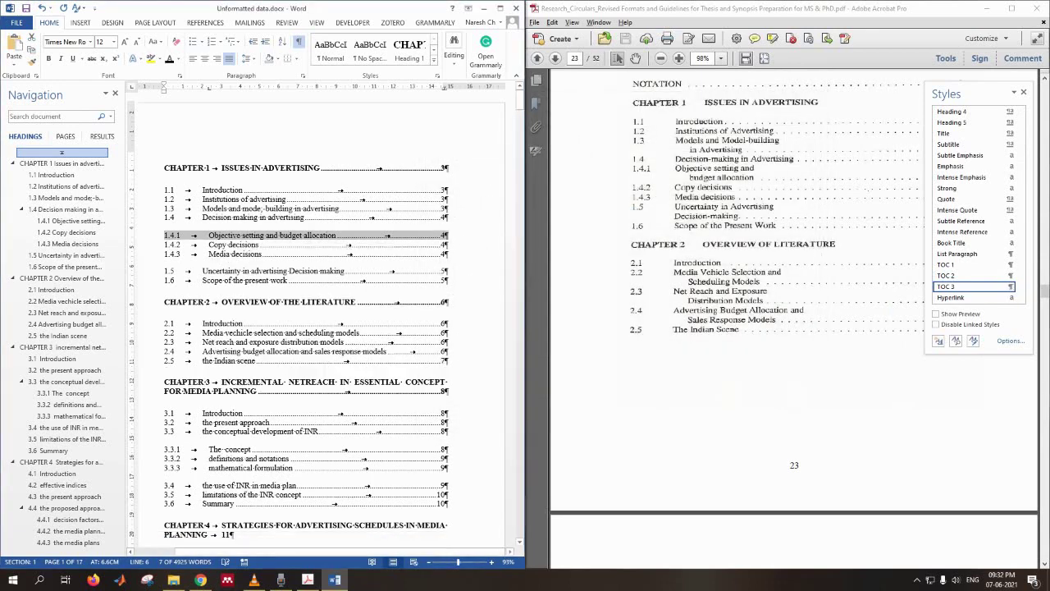
click(287, 238)
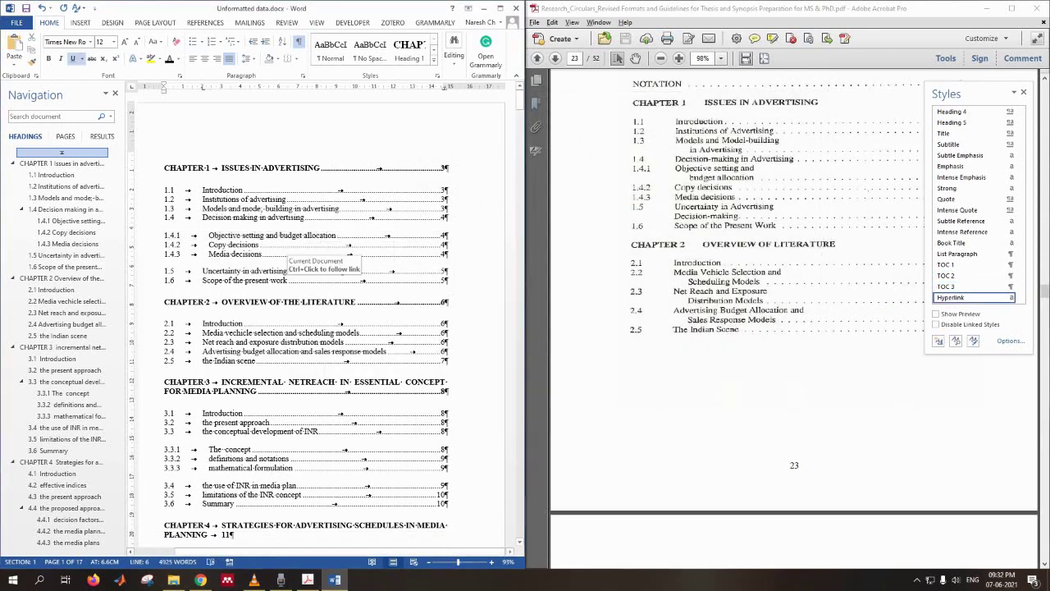
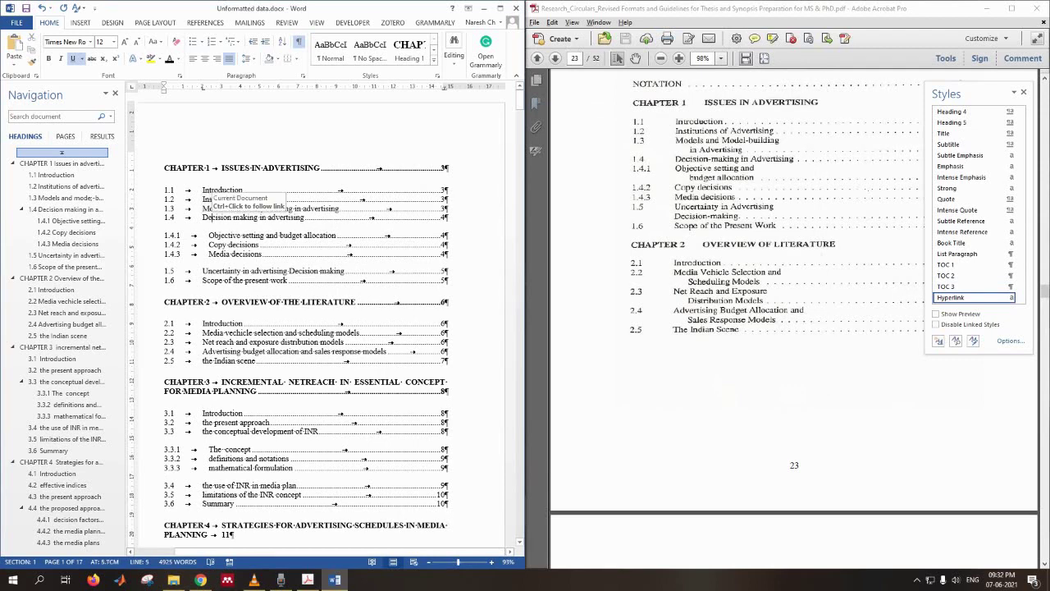
Modify the TOC 2 style so its paragraph spacing is 6 pt before and 6 pt after.
click(175, 208)
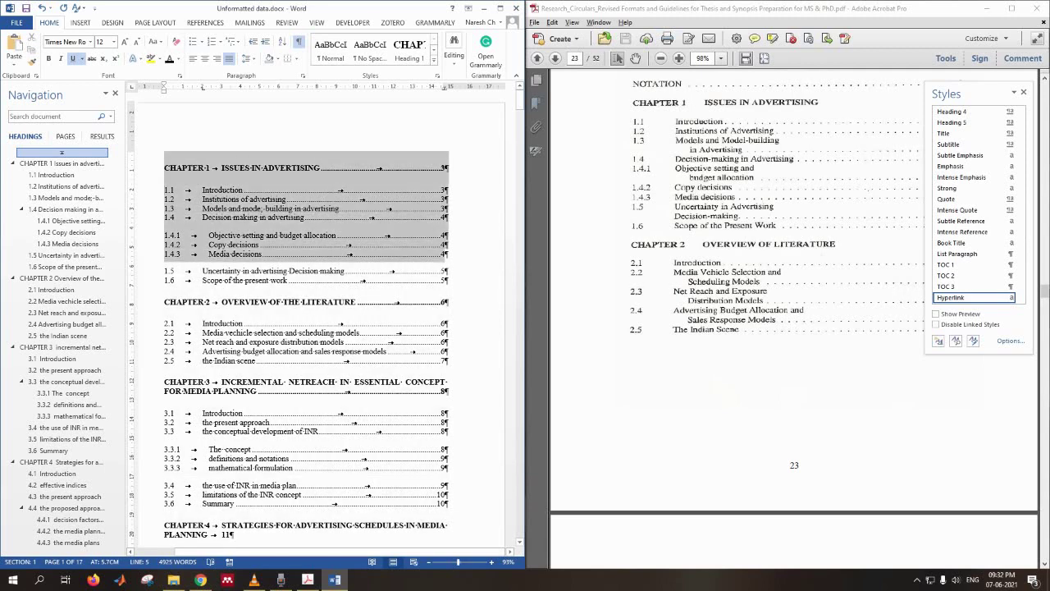
click(169, 218)
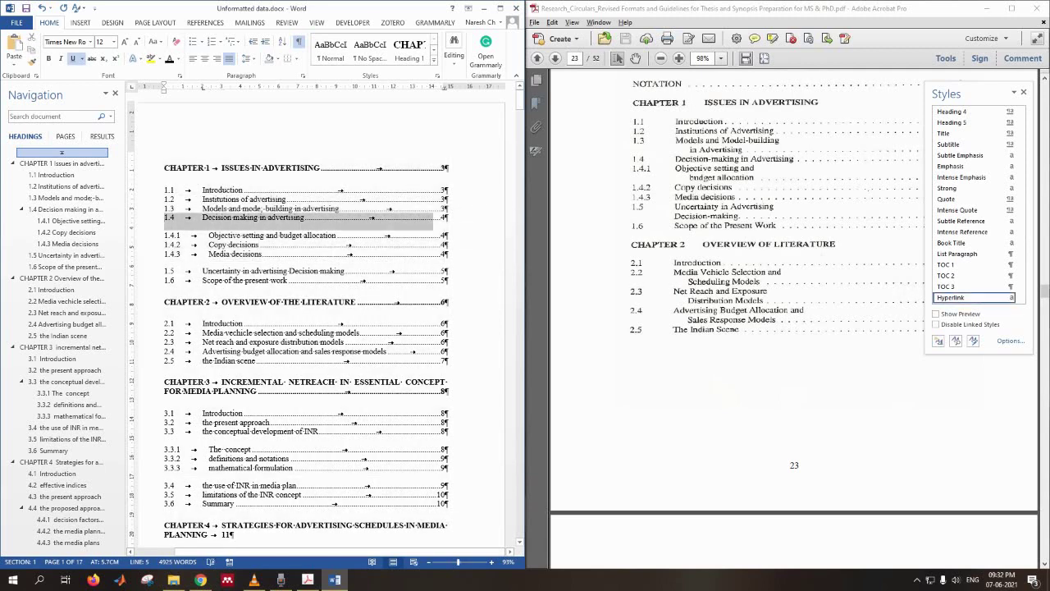
click(445, 218)
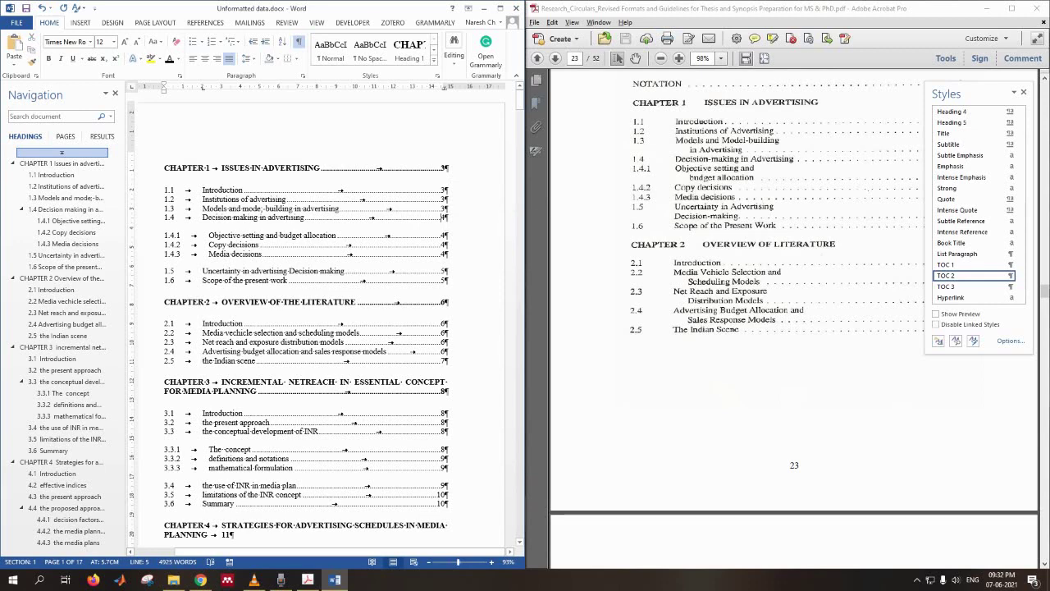
click(1010, 276)
click(923, 299)
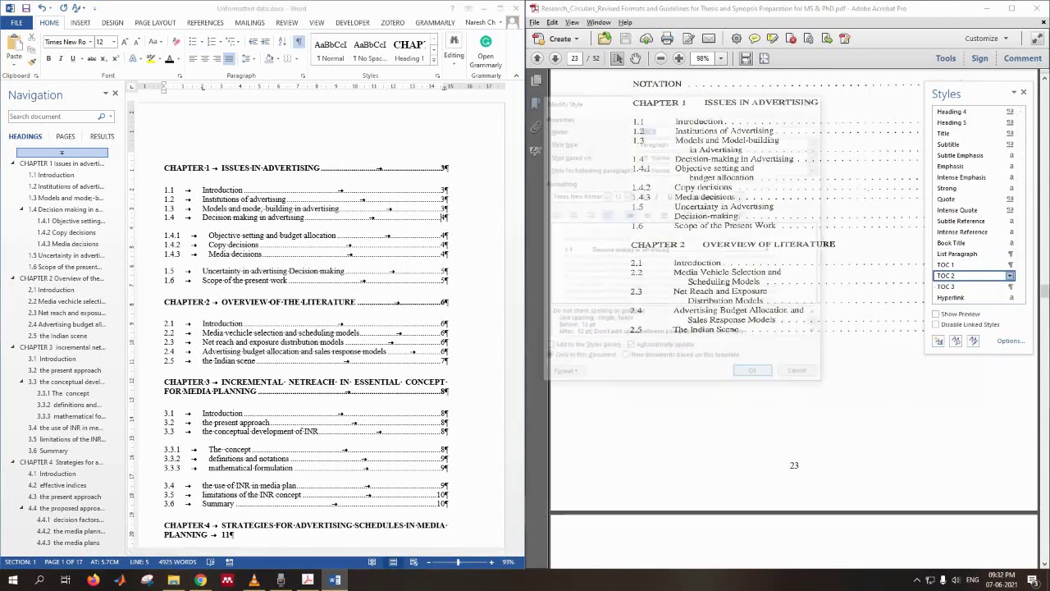
click(565, 377)
click(574, 401)
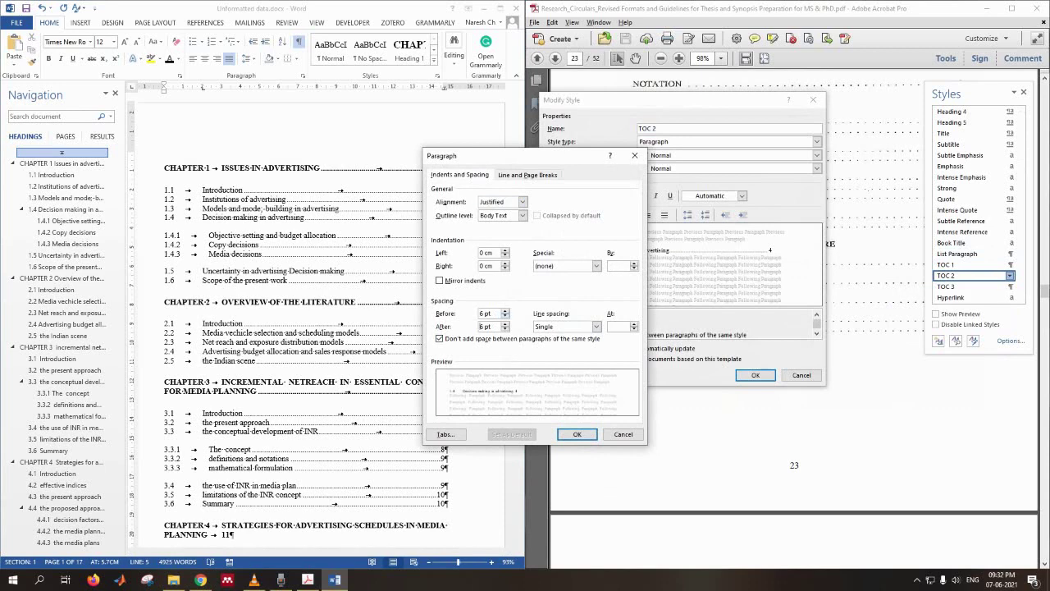
click(577, 434)
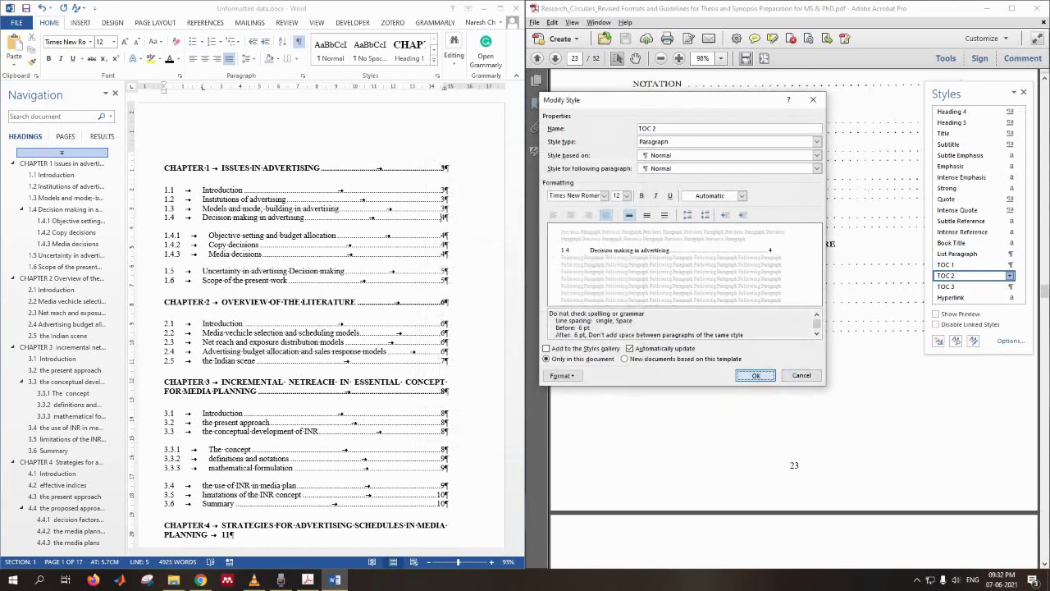
click(755, 375)
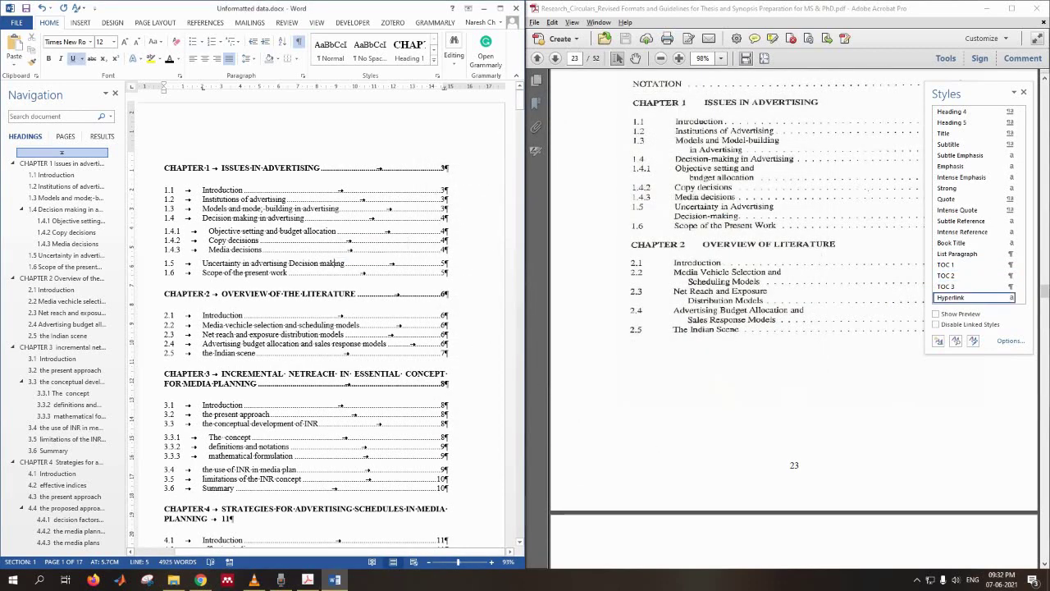
Look over the reformatted table of contents and close the Styles pane covering the sample PDF's page numbers.
scroll(295, 247, down, 1)
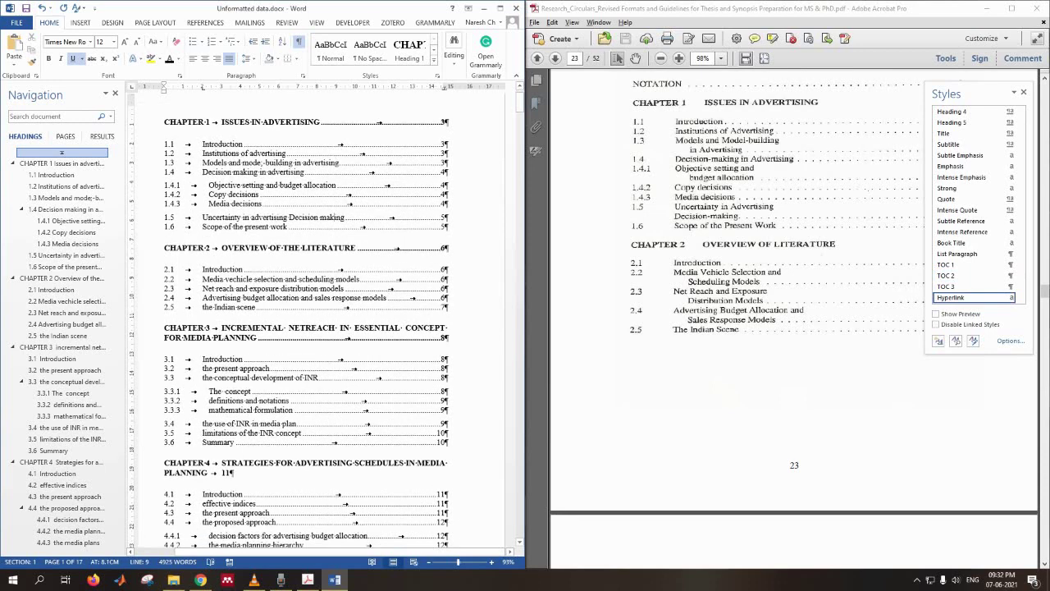
scroll(333, 125, down, 2)
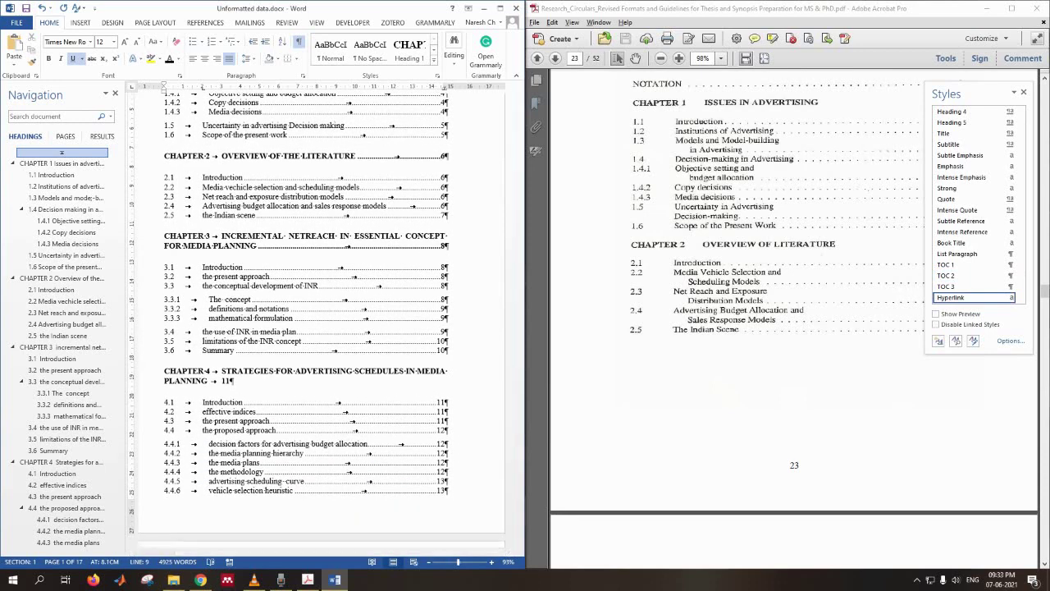
click(792, 361)
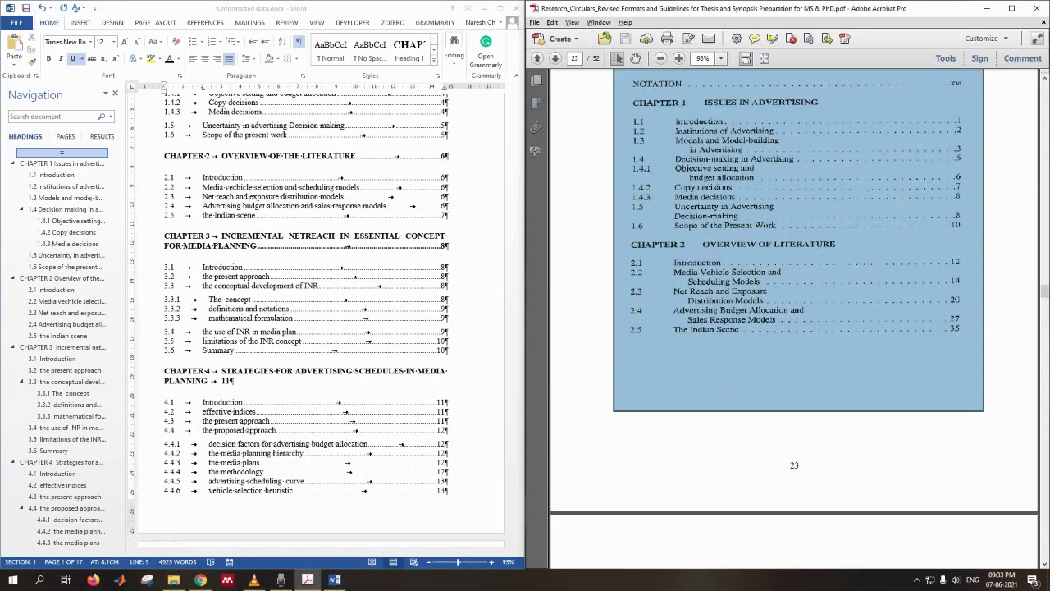
click(792, 460)
key(alt+Tab)
click(1023, 95)
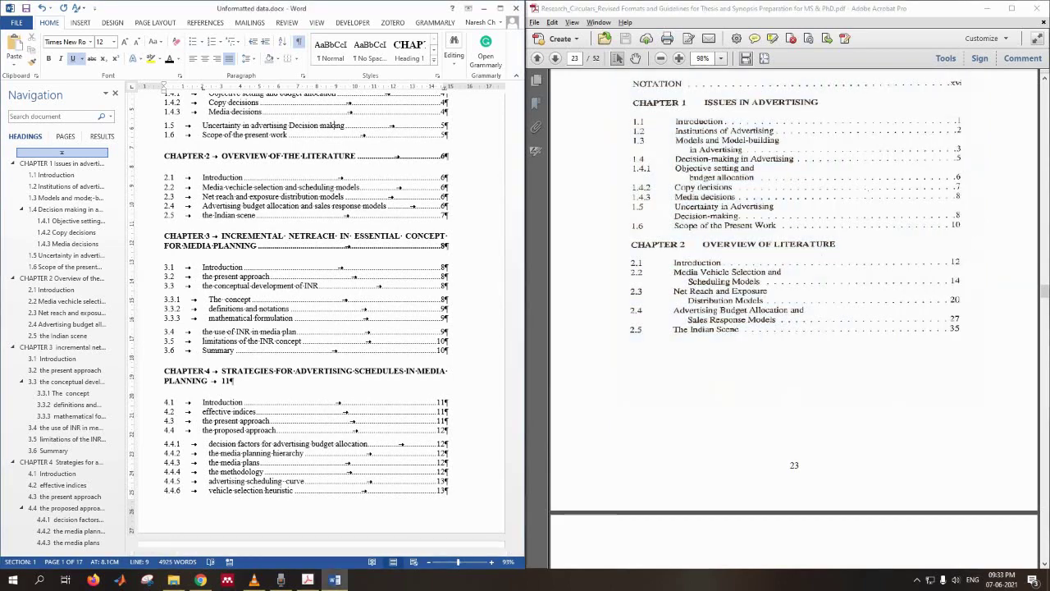
Hide the formatting marks in the table of contents.
scroll(344, 124, up, 3)
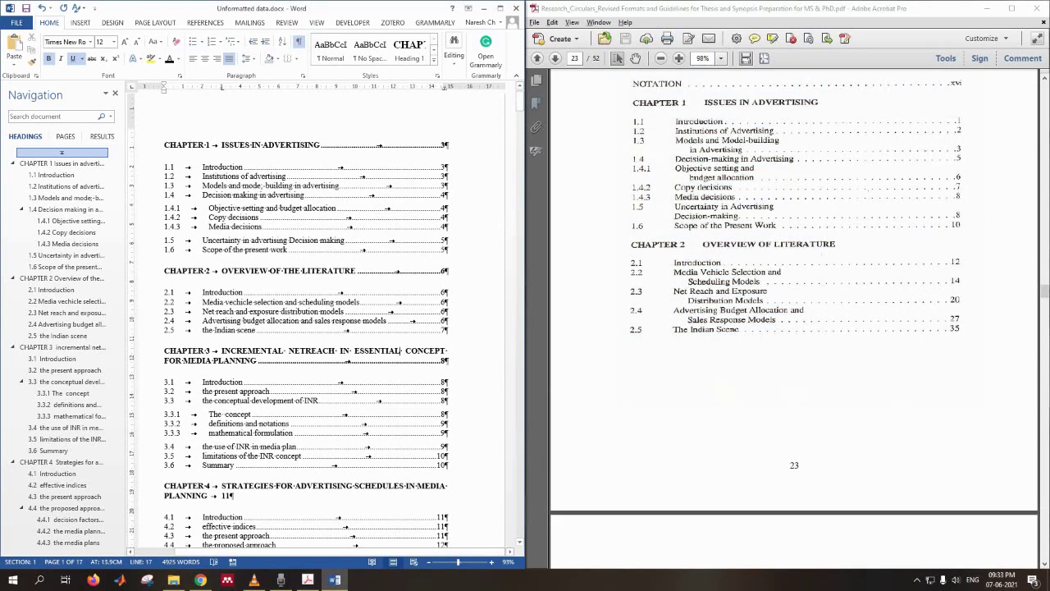
scroll(794, 566, up, 3)
scroll(795, 566, down, 3)
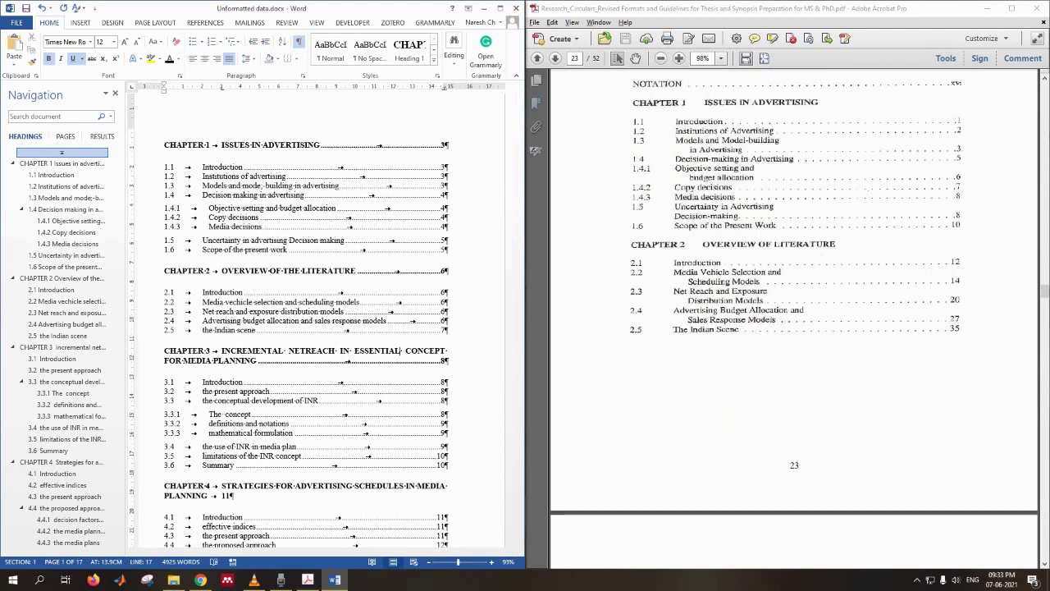
key(ctrl+shift+8)
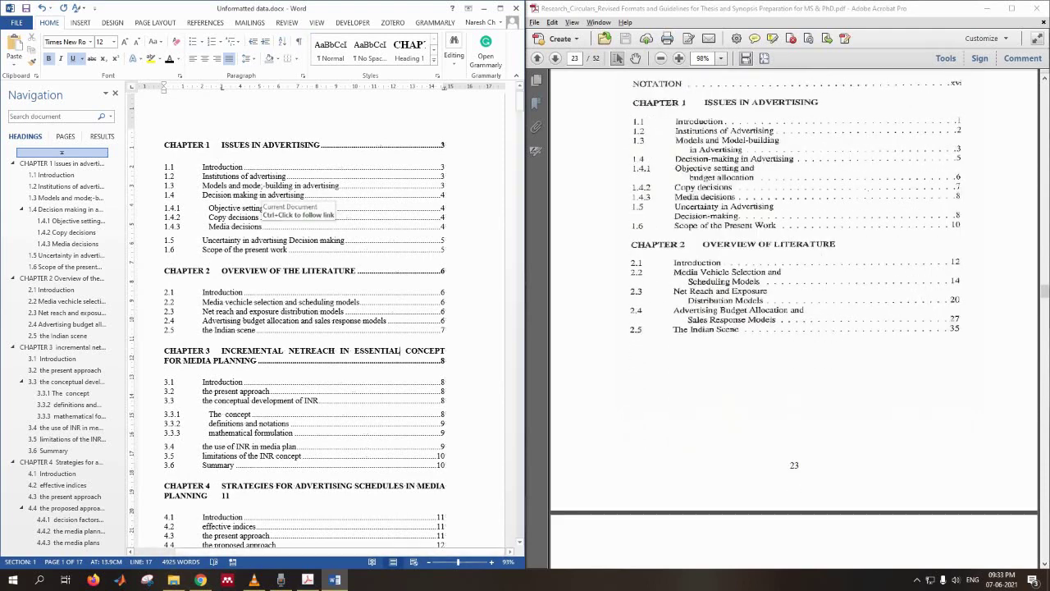
Compare the document's table of contents with the Annexure 4 sample contents pages in the PDF.
scroll(794, 246, up, 1)
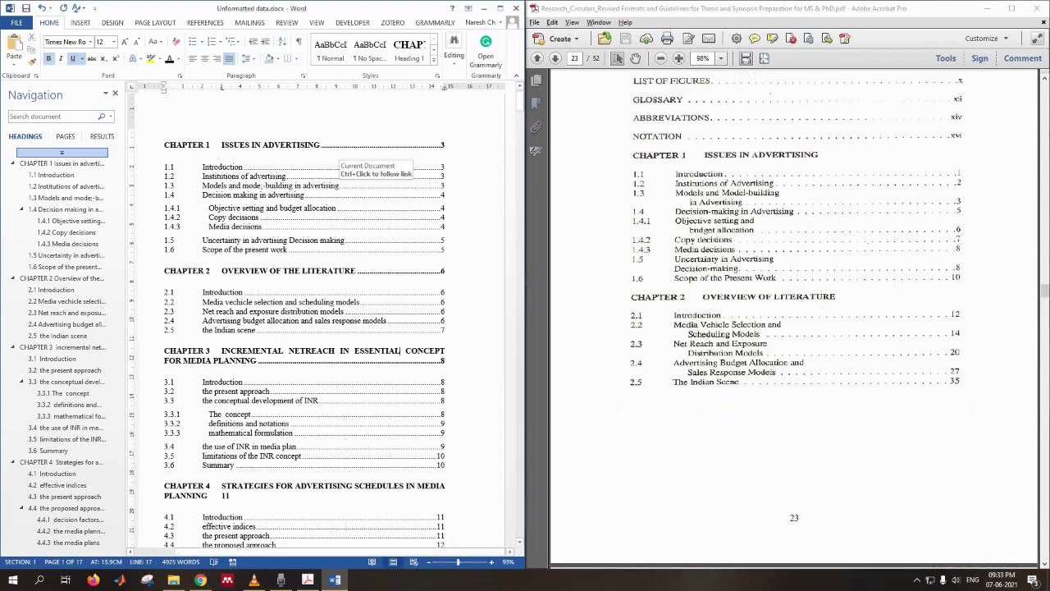
scroll(303, 320, down, 3)
scroll(794, 328, down, 7)
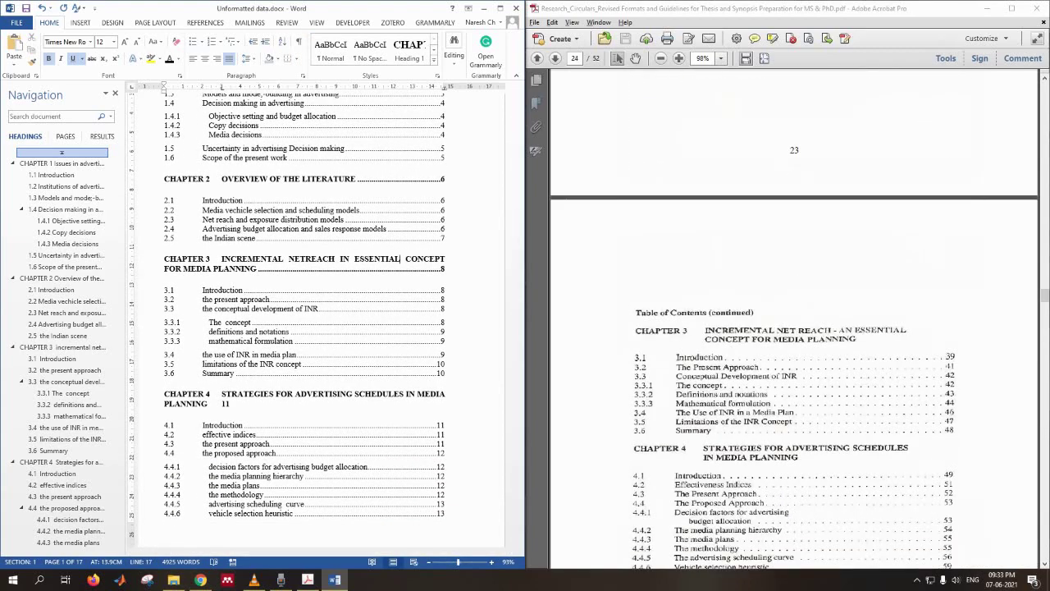
scroll(794, 328, up, 7)
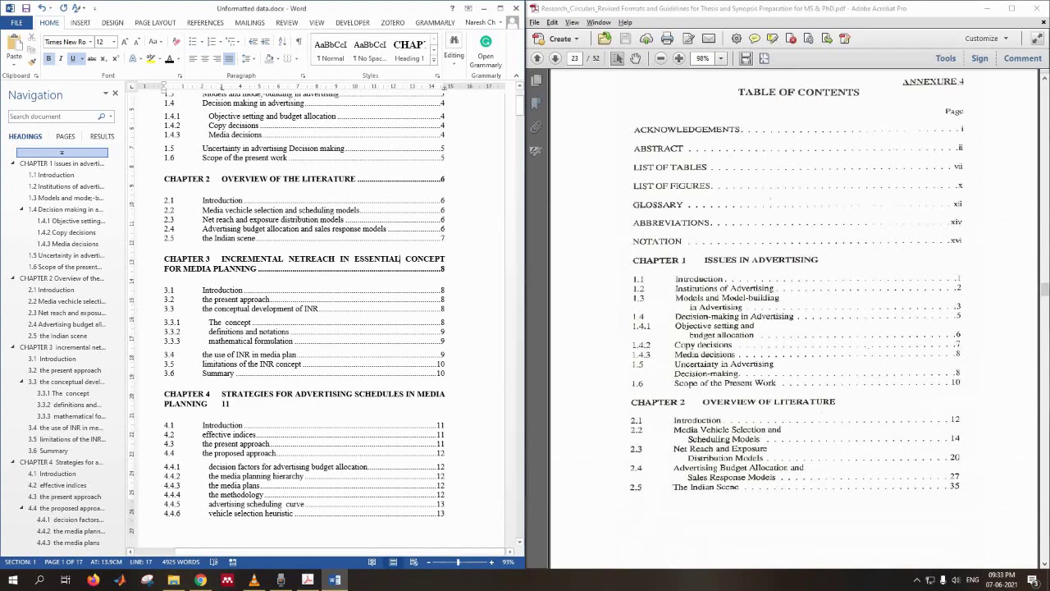
scroll(320, 320, down, 7)
scroll(401, 373, up, 10)
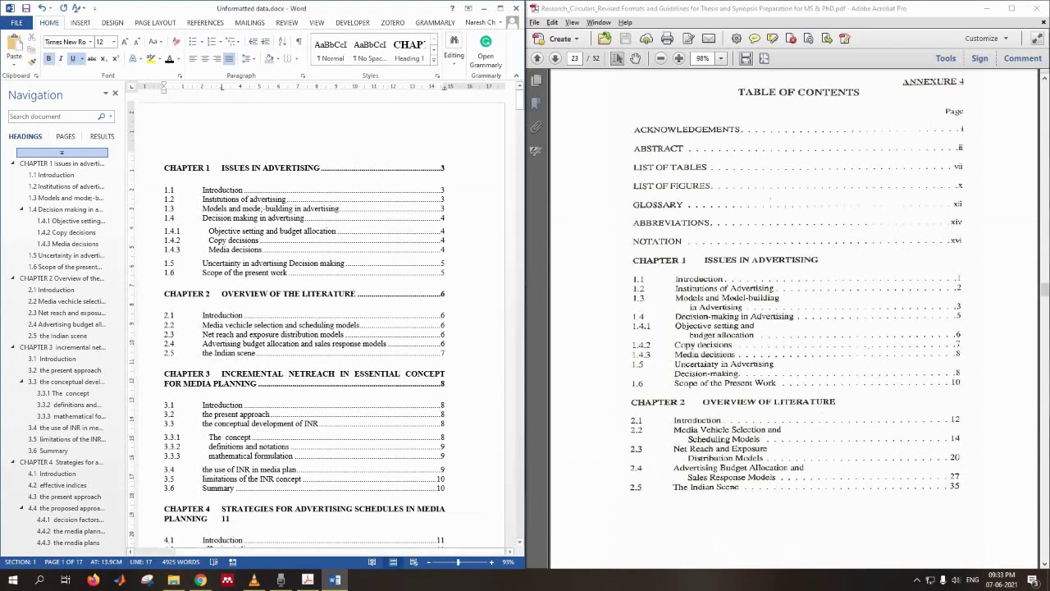
scroll(320, 320, down, 10)
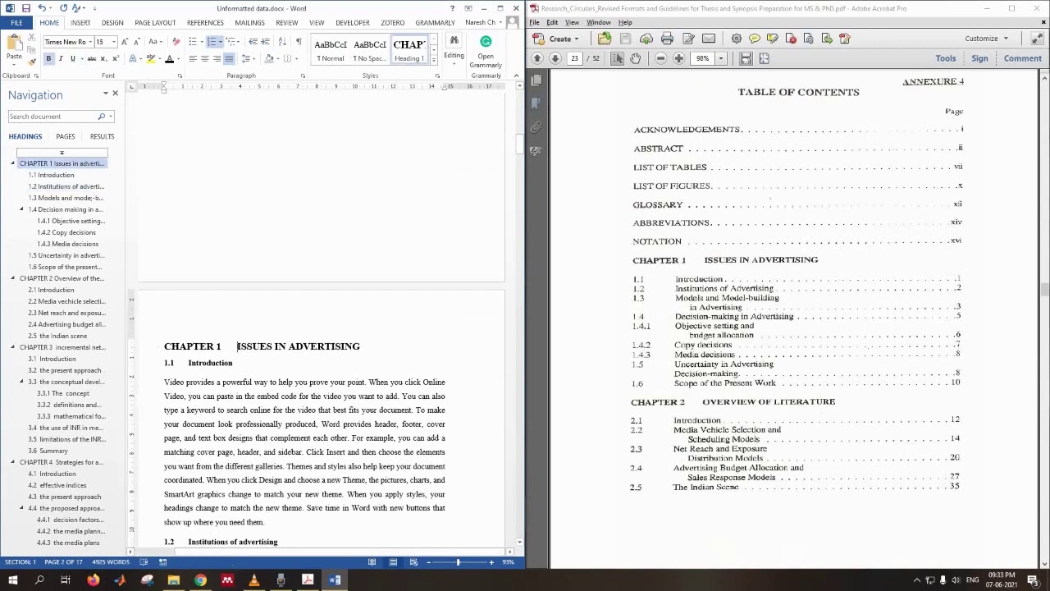
Maximize the document window and switch it to the one-page view at the Chapter 1 heading.
key(super+Up)
scroll(513, 322, up, 6)
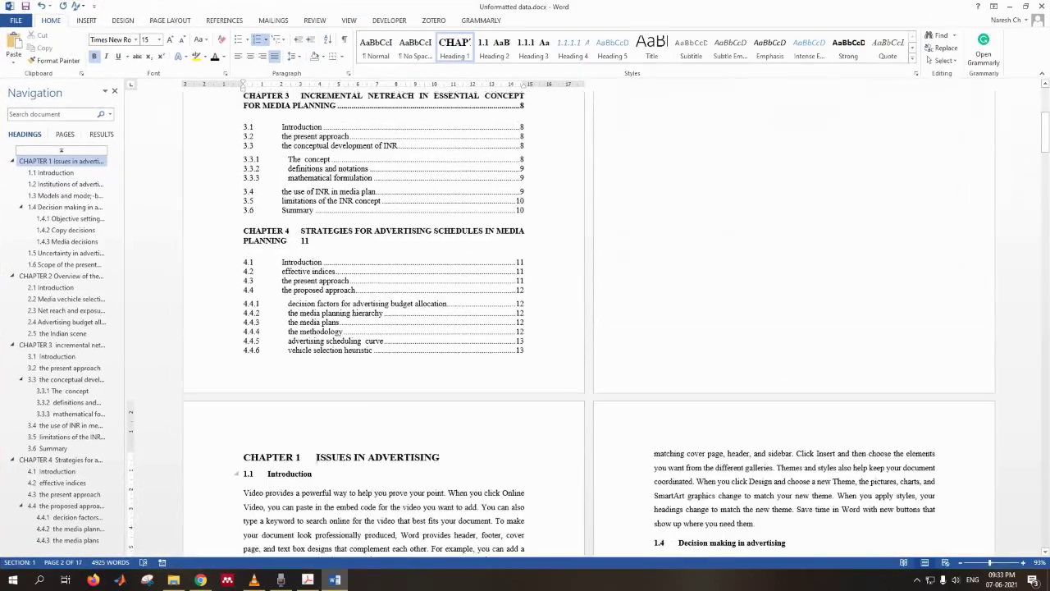
scroll(513, 321, up, 3)
click(61, 161)
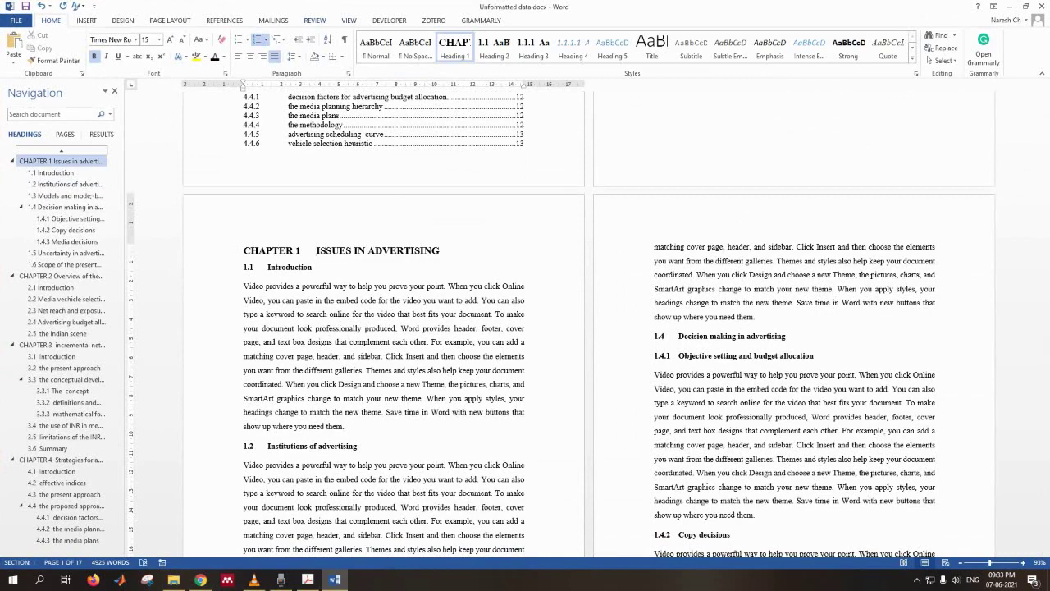
click(348, 19)
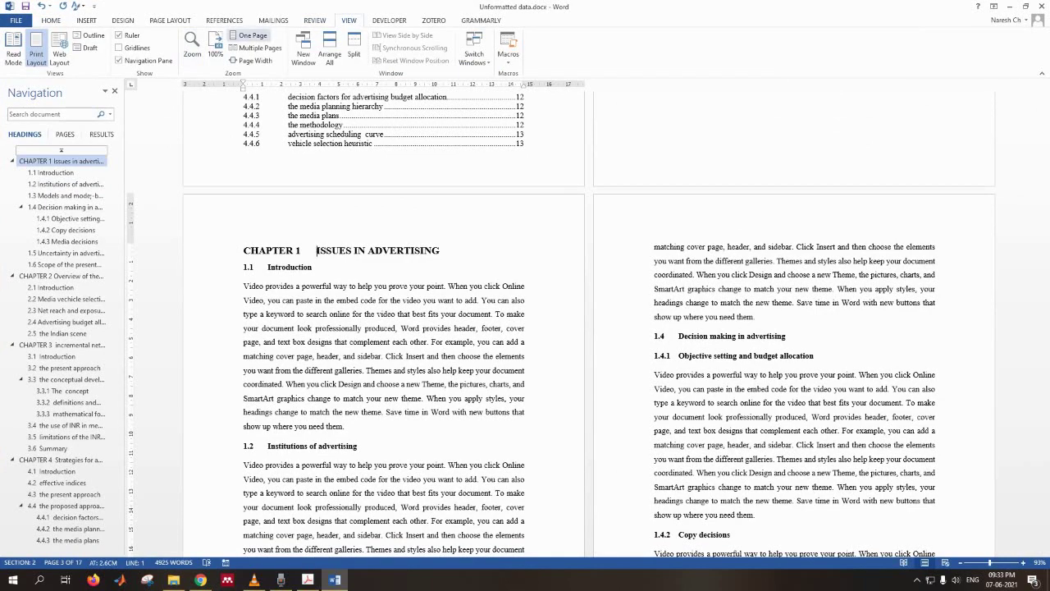
click(250, 35)
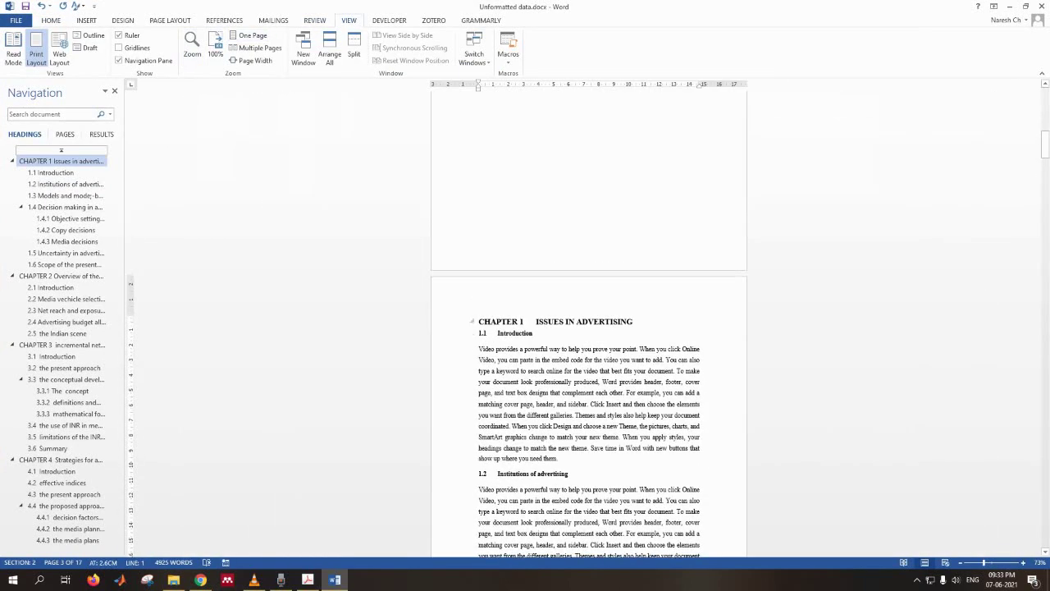
Insert a Next Page section break before the Chapter 1 "Issues in Advertising" heading.
click(170, 20)
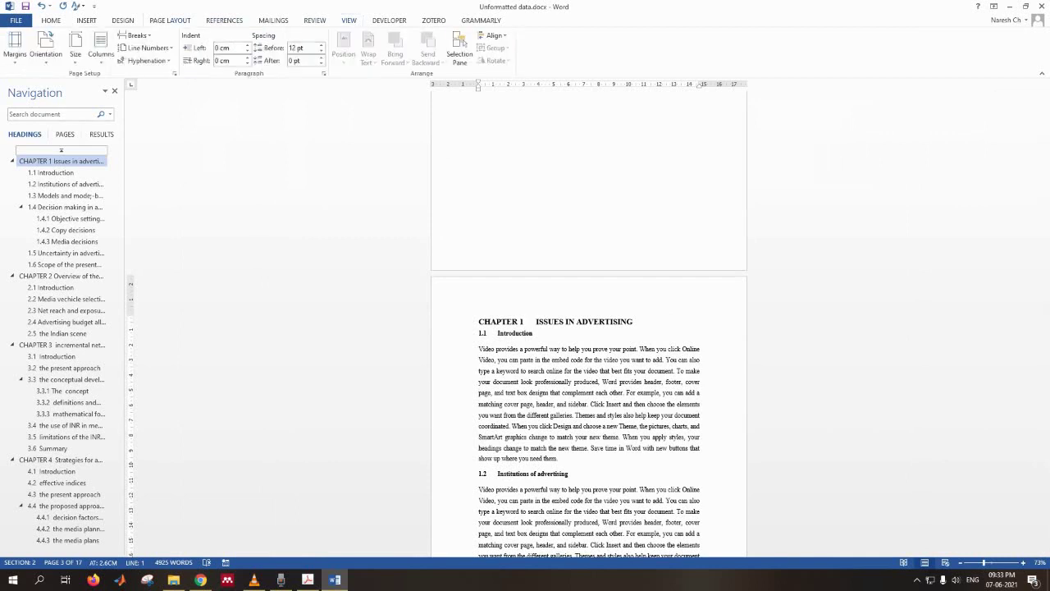
click(135, 35)
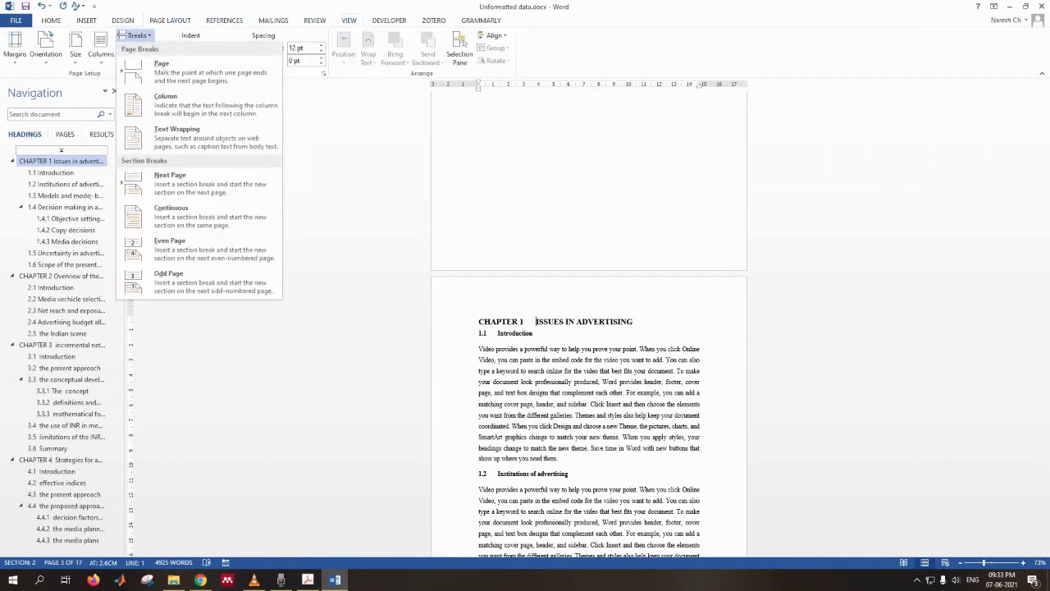
click(164, 176)
scroll(534, 435, down, 2)
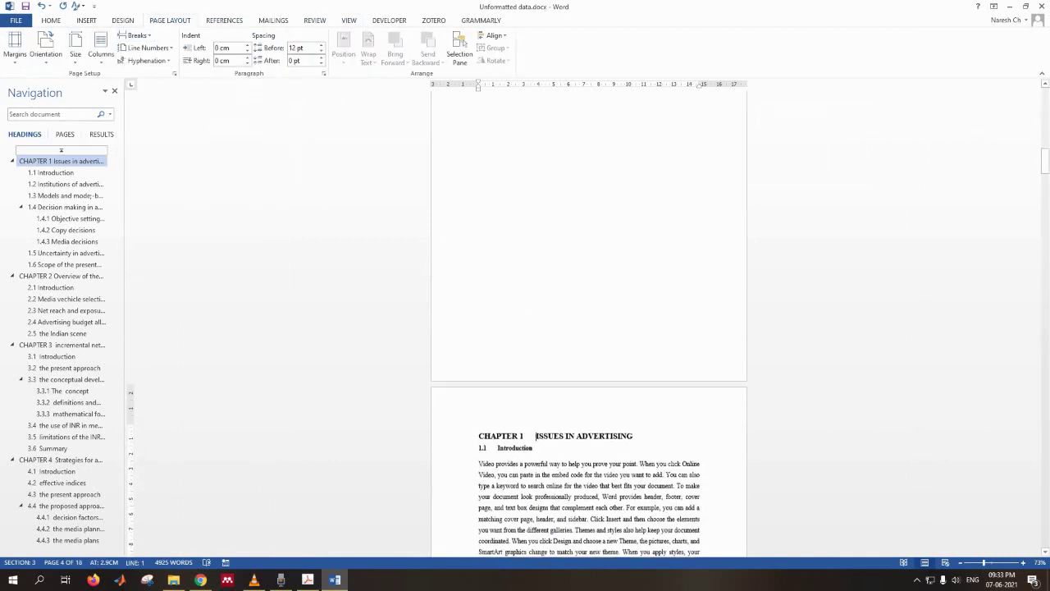
click(535, 446)
scroll(588, 329, down, 2)
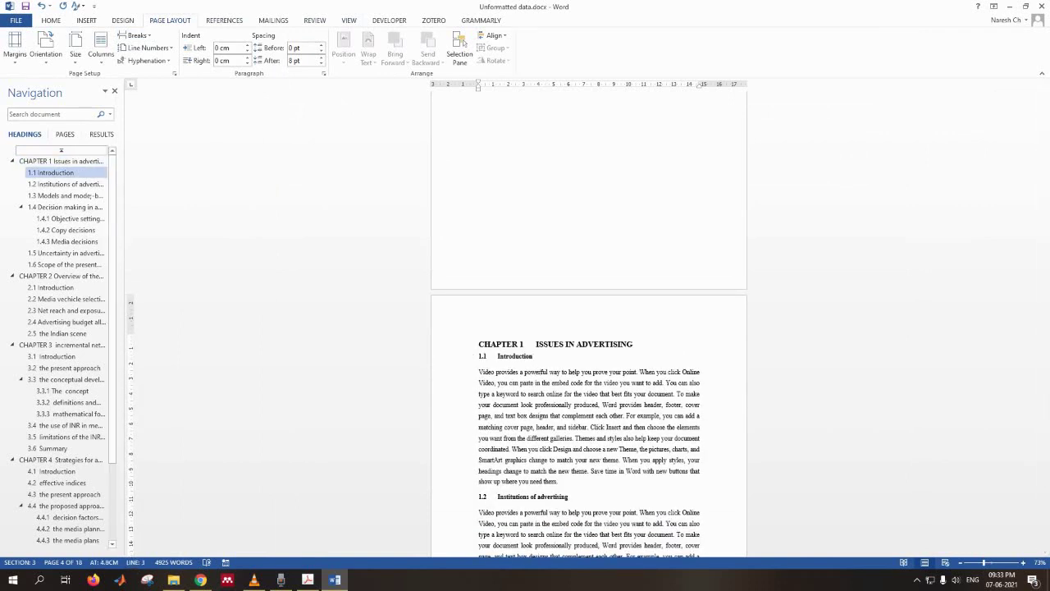
Show the formatting marks again and return to the start of the table of contents.
scroll(588, 328, up, 3)
scroll(588, 328, up, 13)
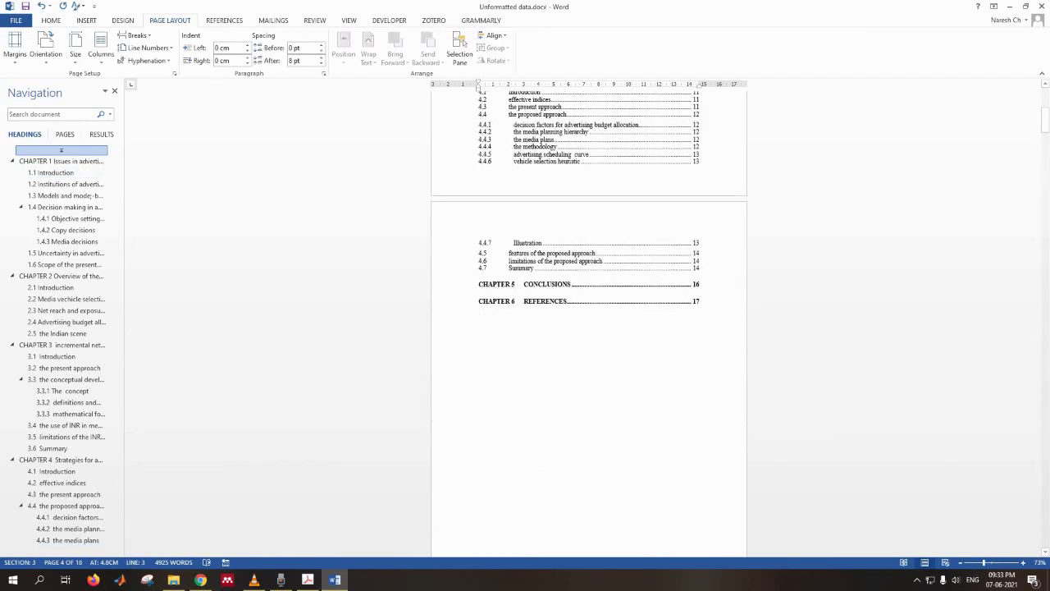
click(51, 20)
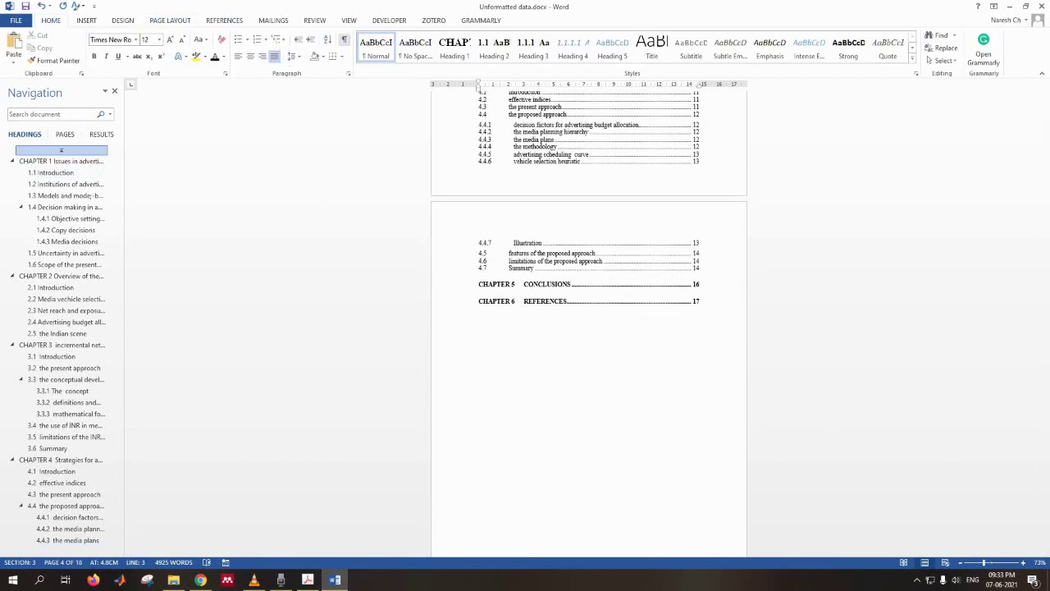
key(ctrl+shift+8)
scroll(588, 328, down, 2)
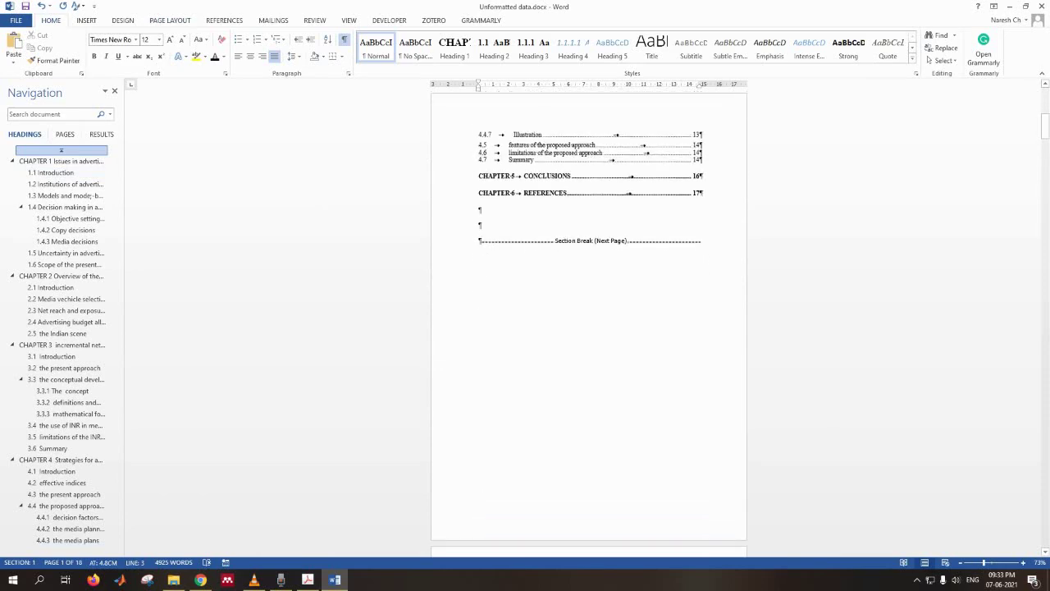
scroll(588, 328, up, 5)
scroll(589, 328, up, 4)
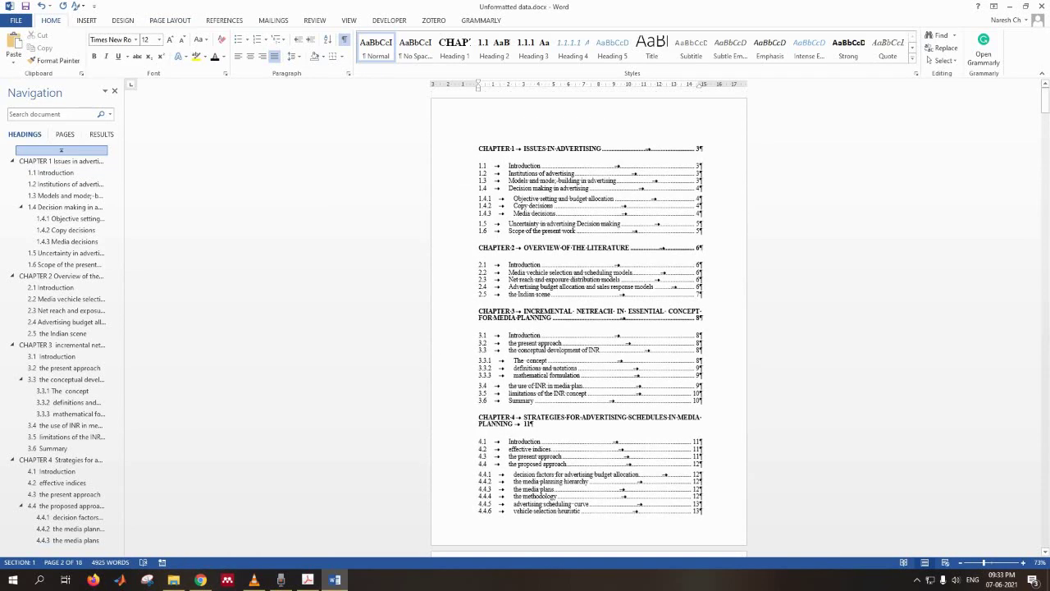
Delete the redundant Next Page section break on the blank page before the Chapter 1 heading.
scroll(588, 328, down, 7)
scroll(588, 328, down, 8)
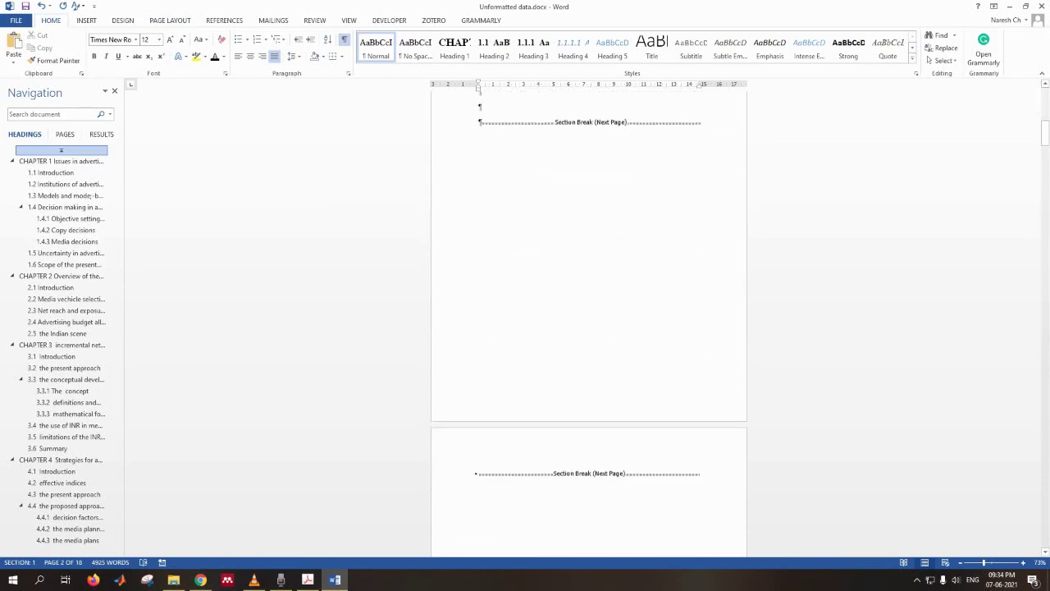
scroll(588, 328, down, 10)
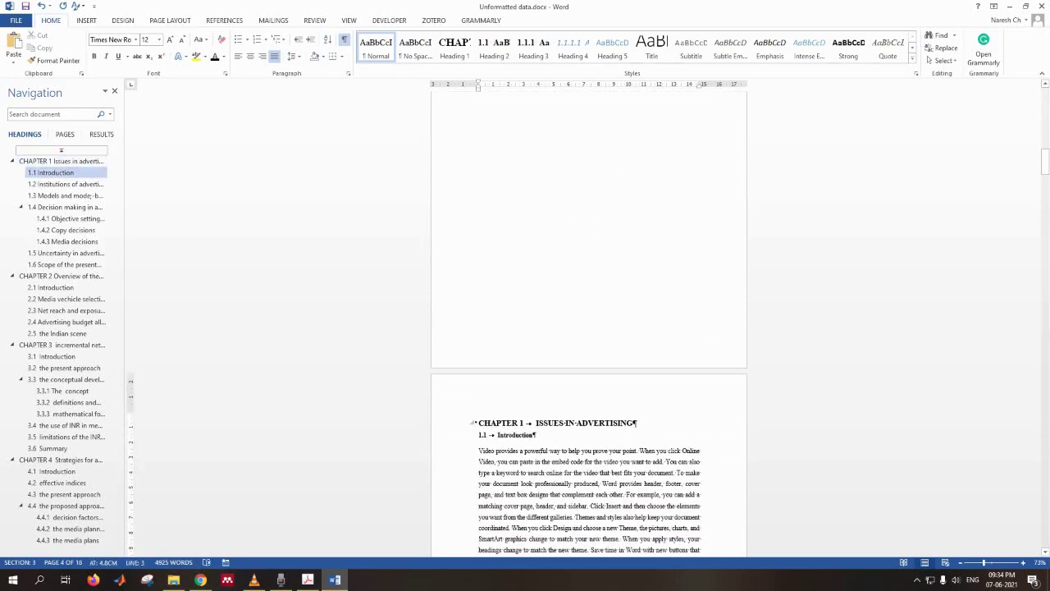
scroll(588, 328, down, 1)
scroll(589, 328, up, 7)
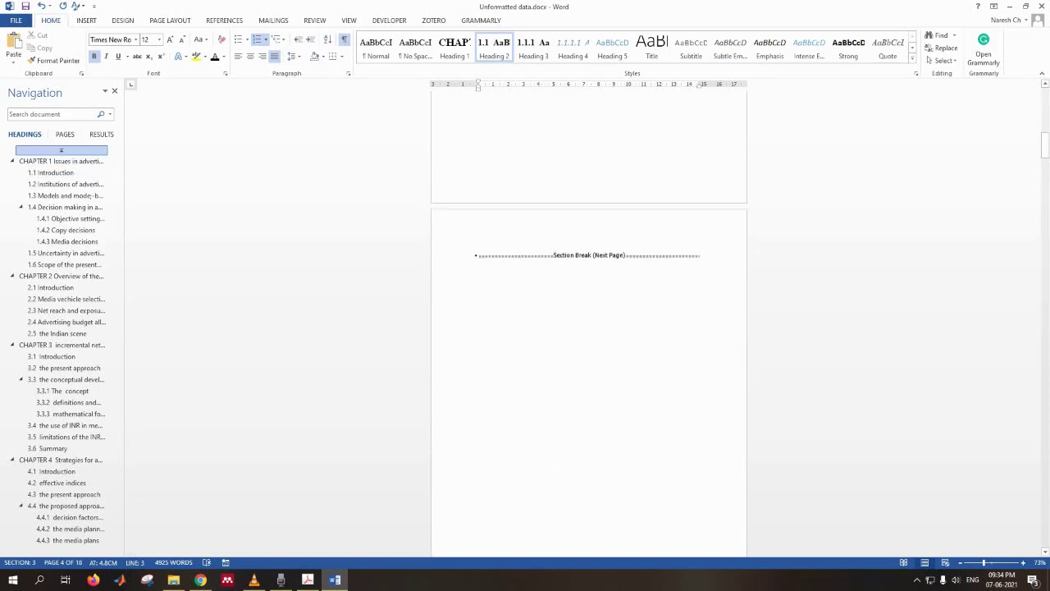
click(478, 255)
key(alt+Tab)
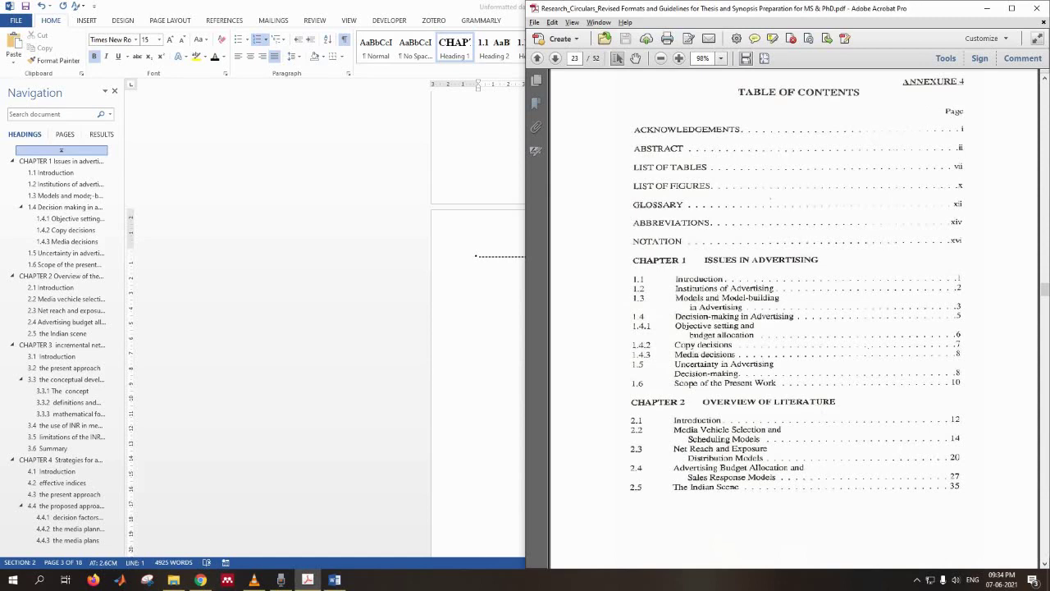
key(alt+Tab)
key(alt+Tab)
key(alt+Tab)
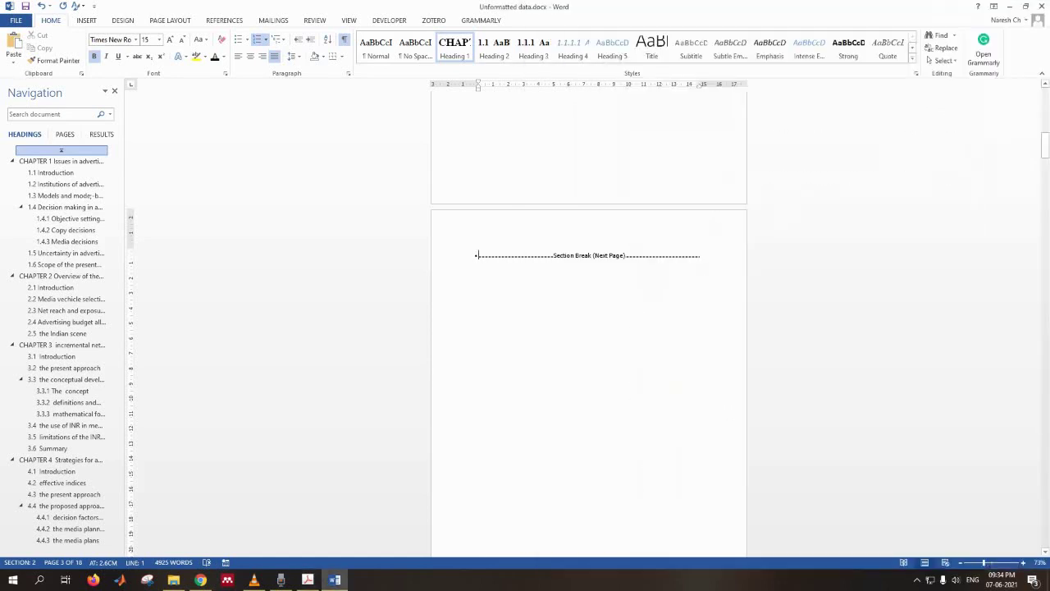
scroll(589, 328, up, 3)
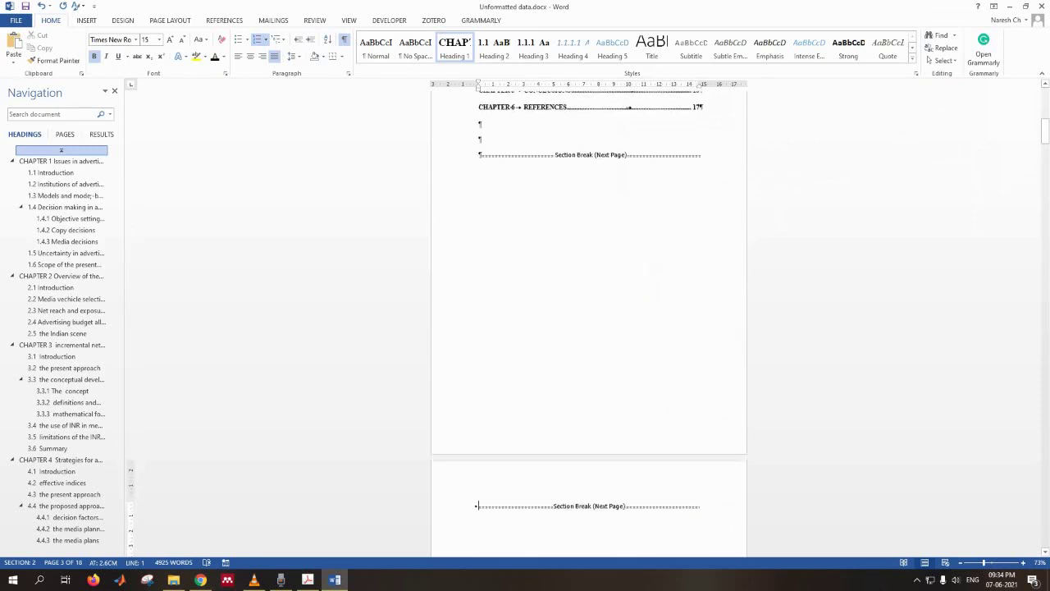
scroll(589, 328, down, 1)
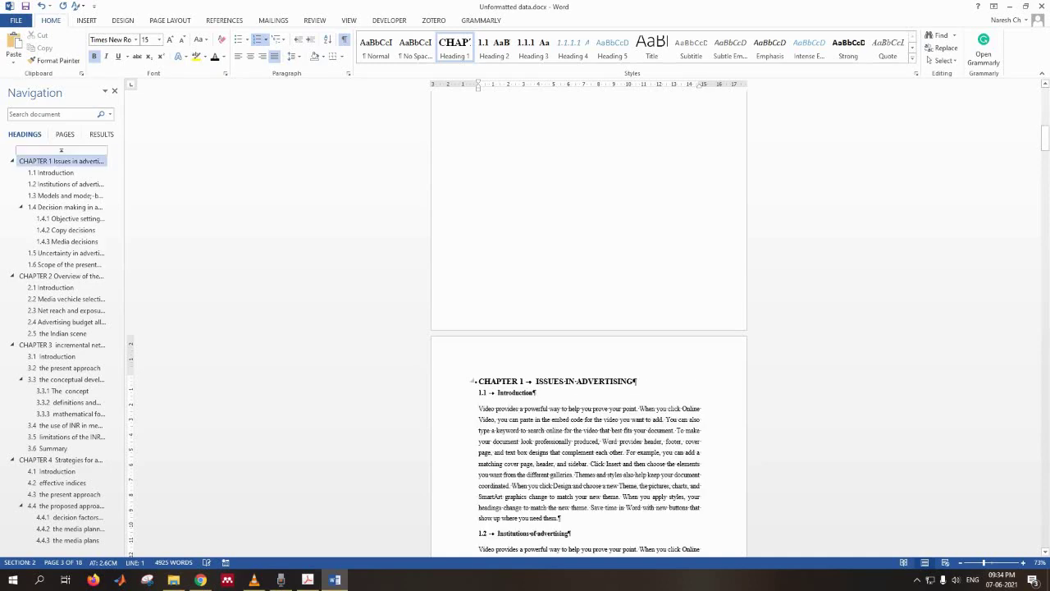
scroll(589, 328, up, 10)
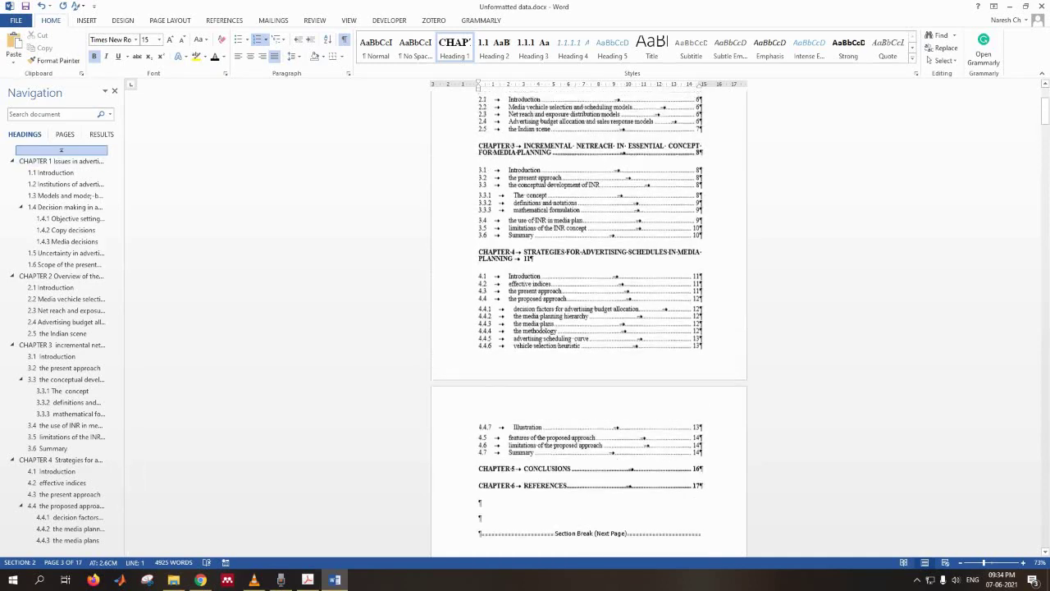
click(60, 161)
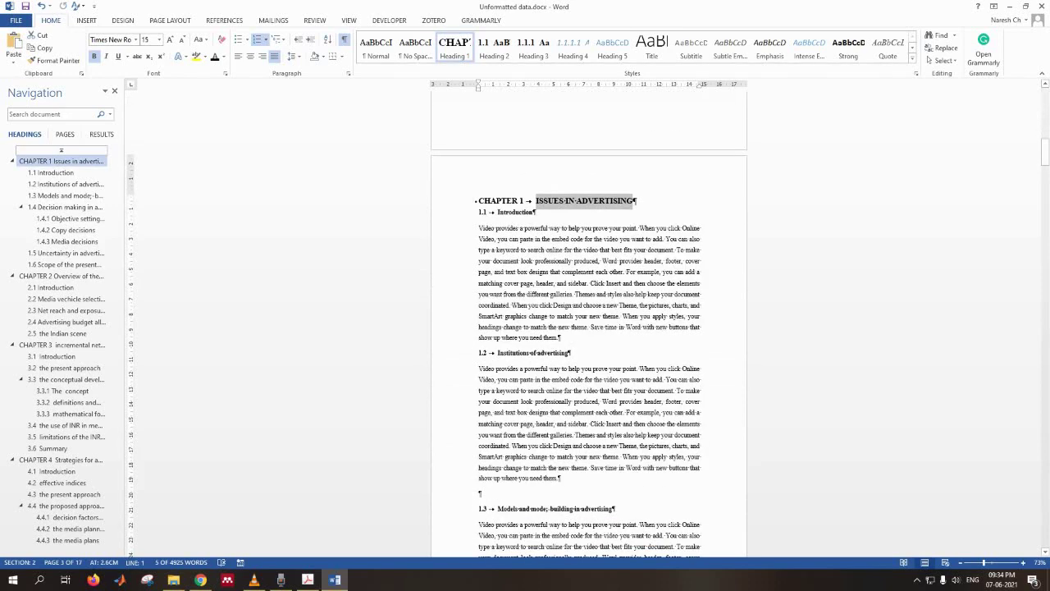
Try to insert a Next Page section break within the CHAPTER 1 entry of the table of contents.
click(60, 150)
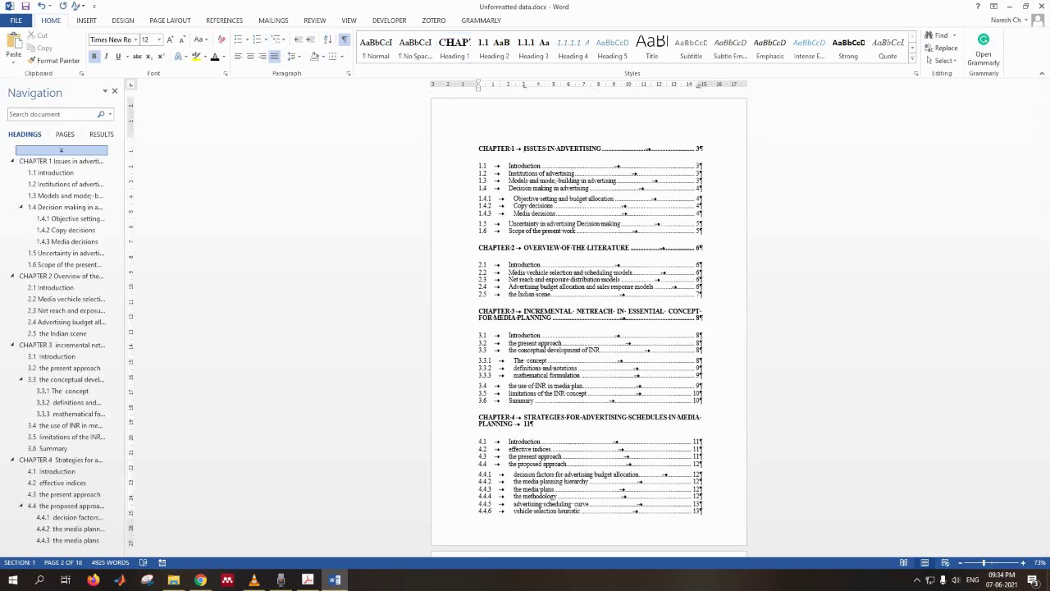
click(170, 20)
click(136, 36)
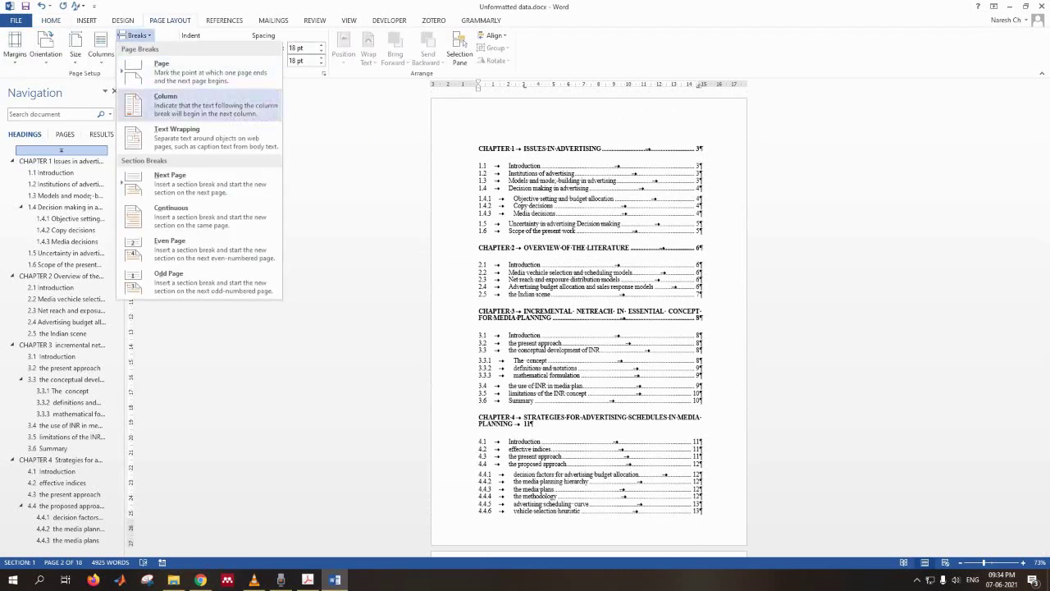
click(188, 182)
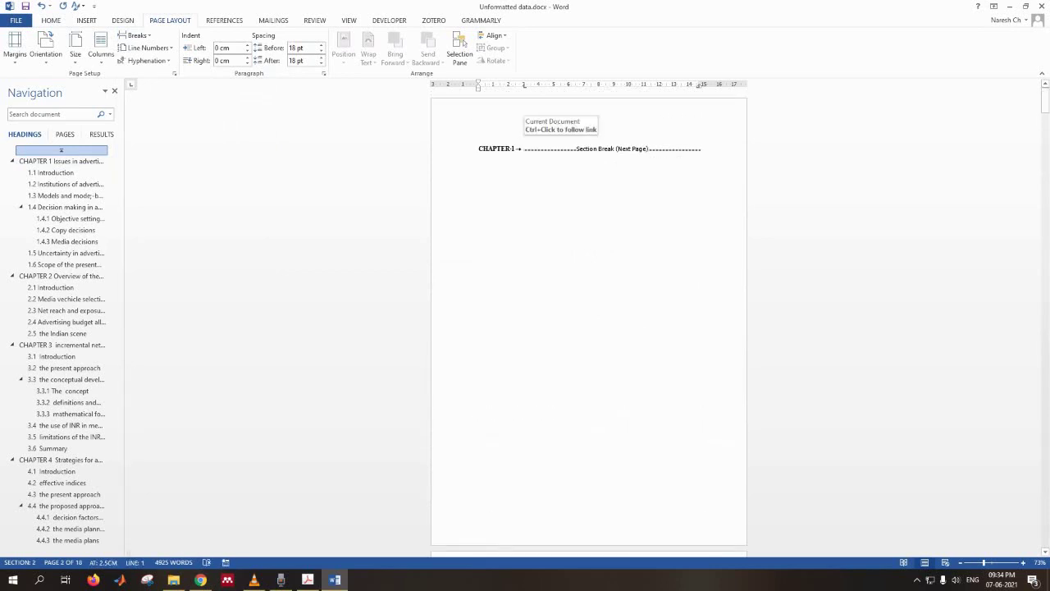
Try to remove the stray "CHAPTER 1" text in front of the new section break on the first page.
click(51, 21)
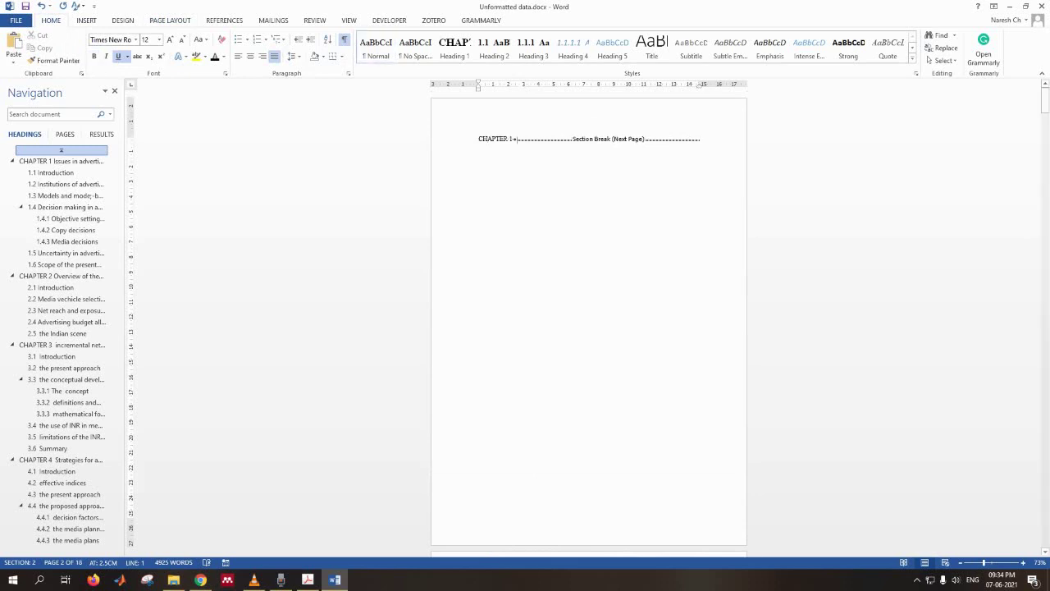
key(BackSpace)
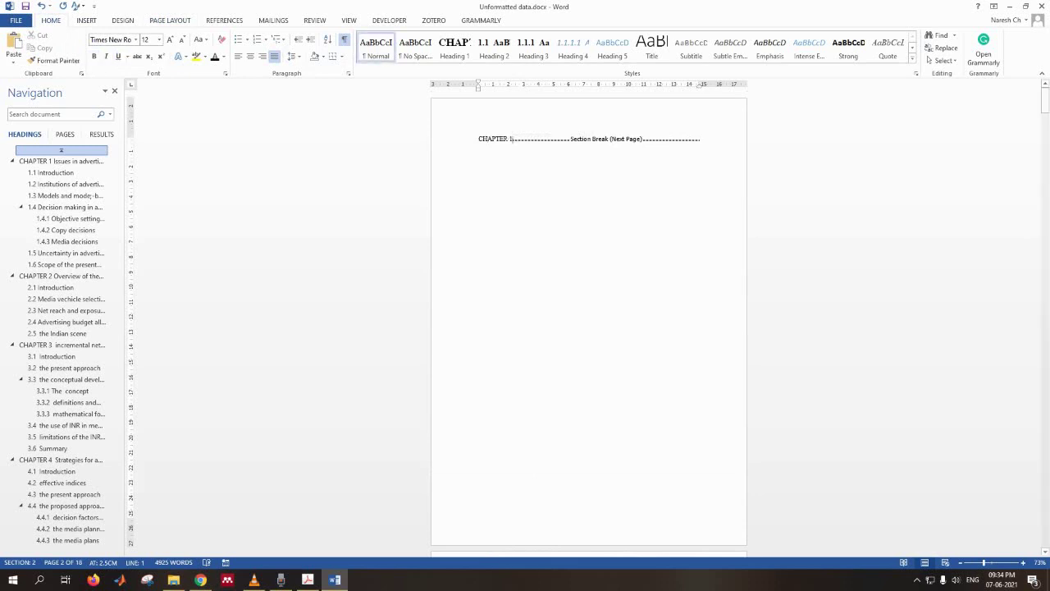
key(BackSpace)
key(BackSpace)
key(BackSpace)
key(BackSpace)
key(BackSpace)
key(BackSpace)
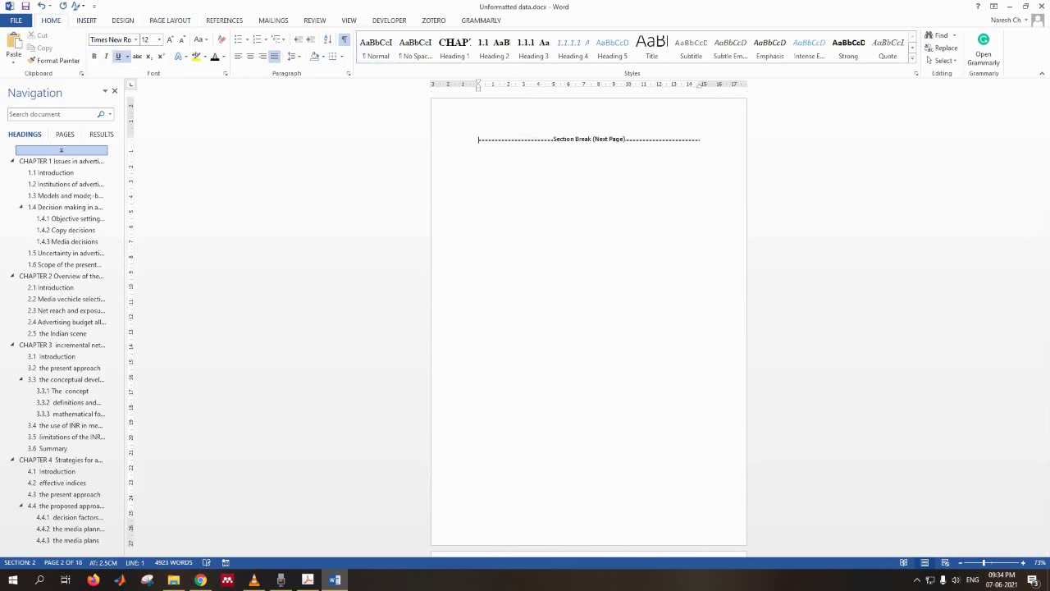
key(BackSpace)
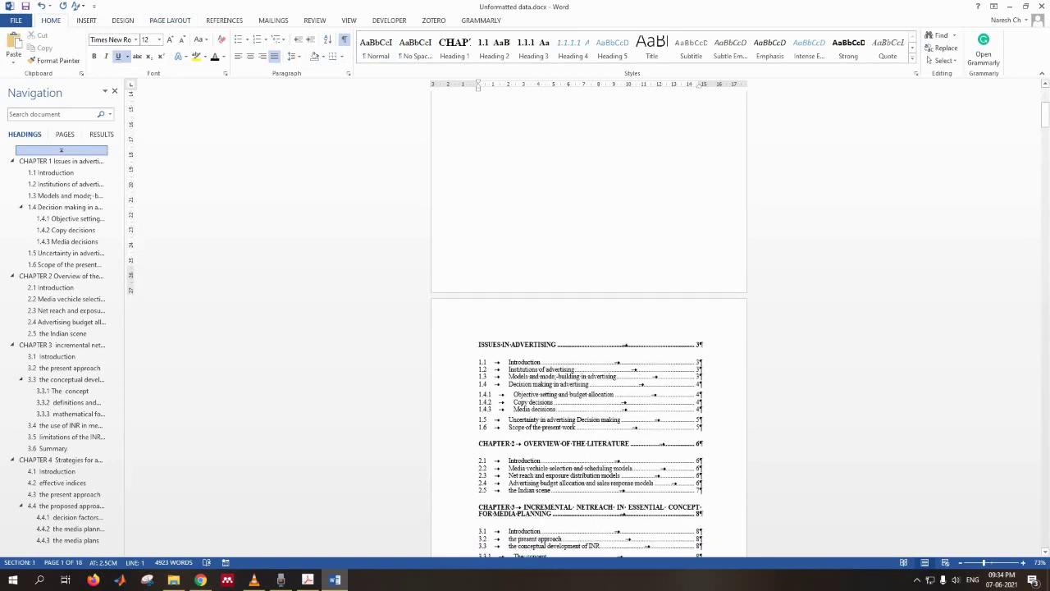
scroll(589, 328, down, 2)
scroll(589, 328, up, 3)
scroll(589, 328, down, 1)
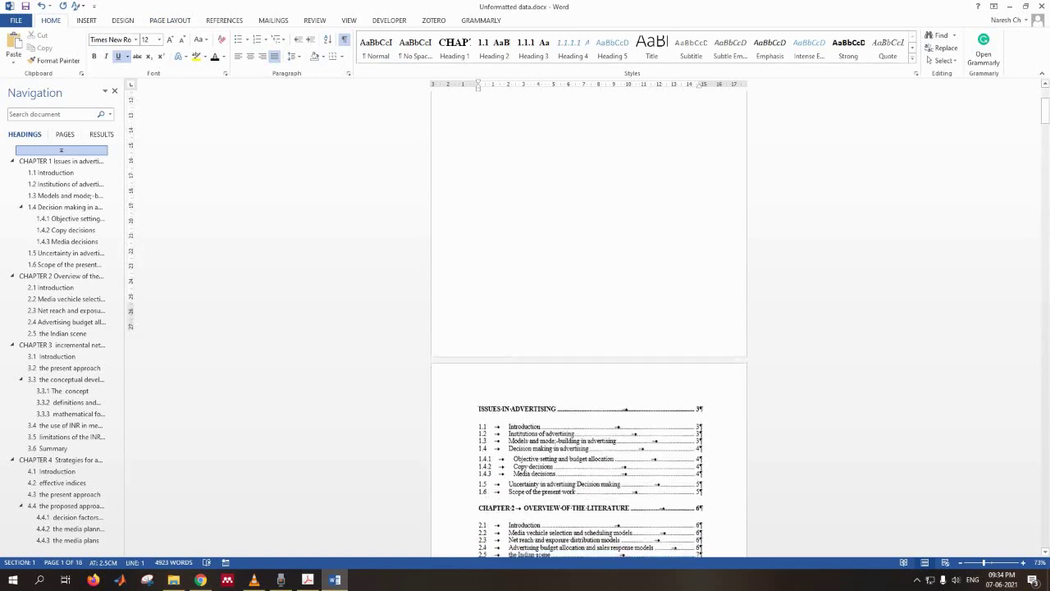
scroll(589, 329, down, 2)
Undo the deletion of the "CHAPTER 1" text and the section break inserted within that entry.
key(ctrl+z)
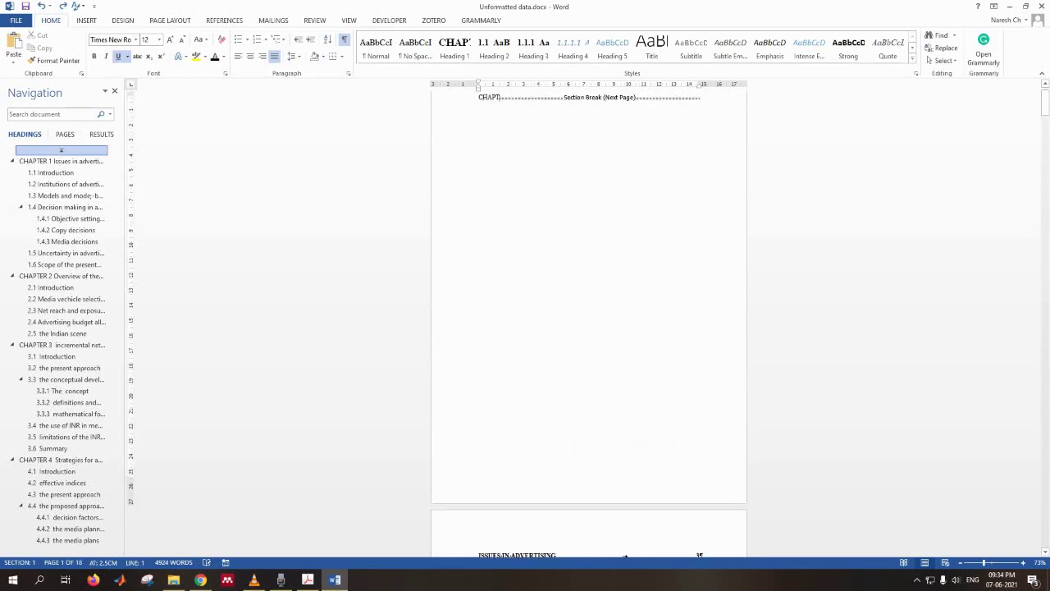
key(ctrl+z)
key(ctrl+z)
key(ctrl+z)
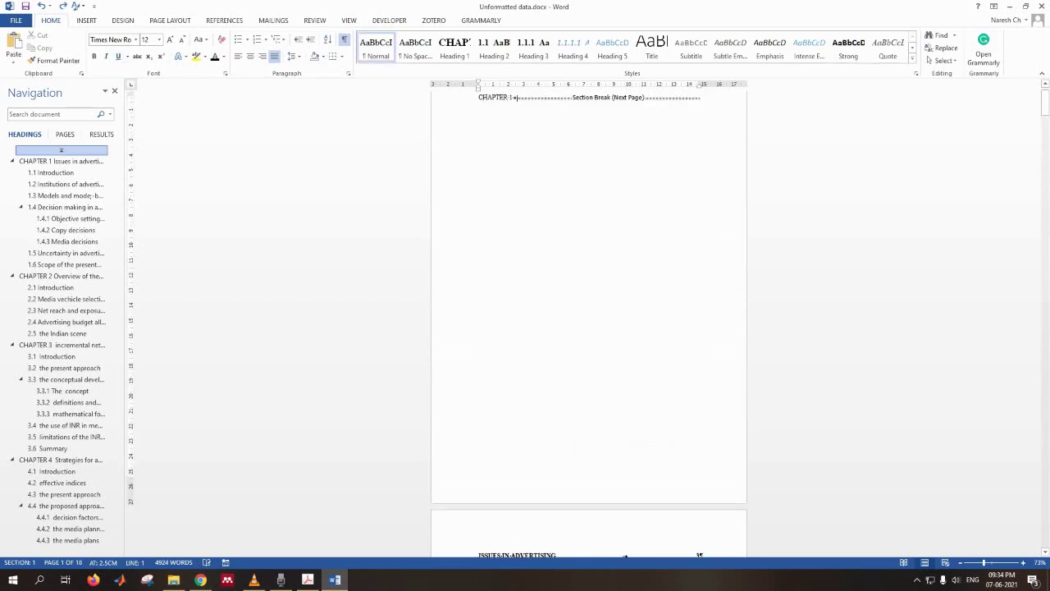
scroll(589, 328, down, 3)
scroll(589, 328, down, 5)
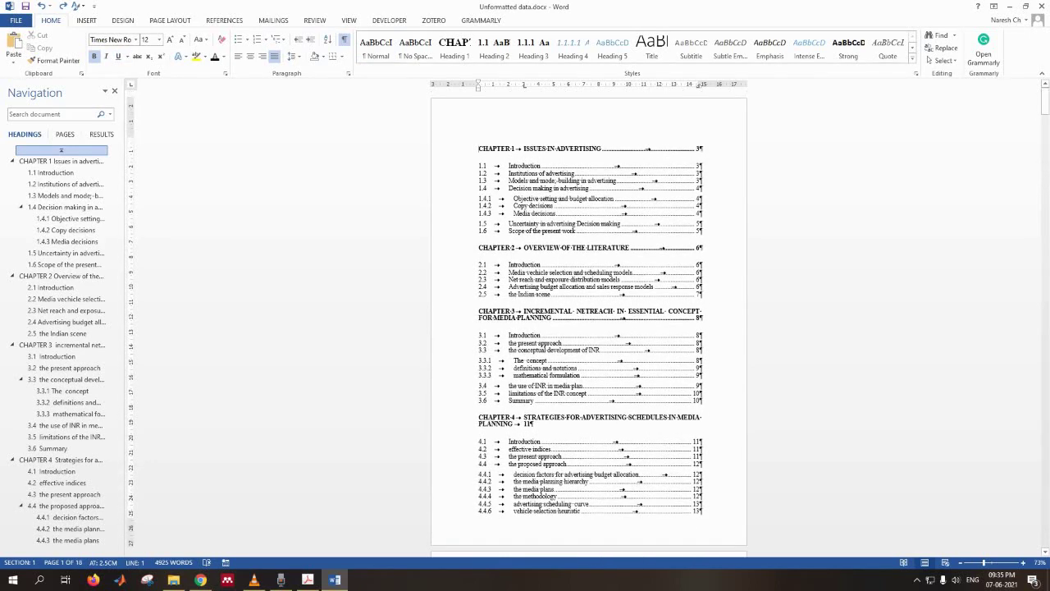
Insert a Next Page section break before the CHAPTER 1 entry at the very start of the table of contents.
scroll(589, 328, down, 3)
scroll(589, 328, up, 3)
click(170, 21)
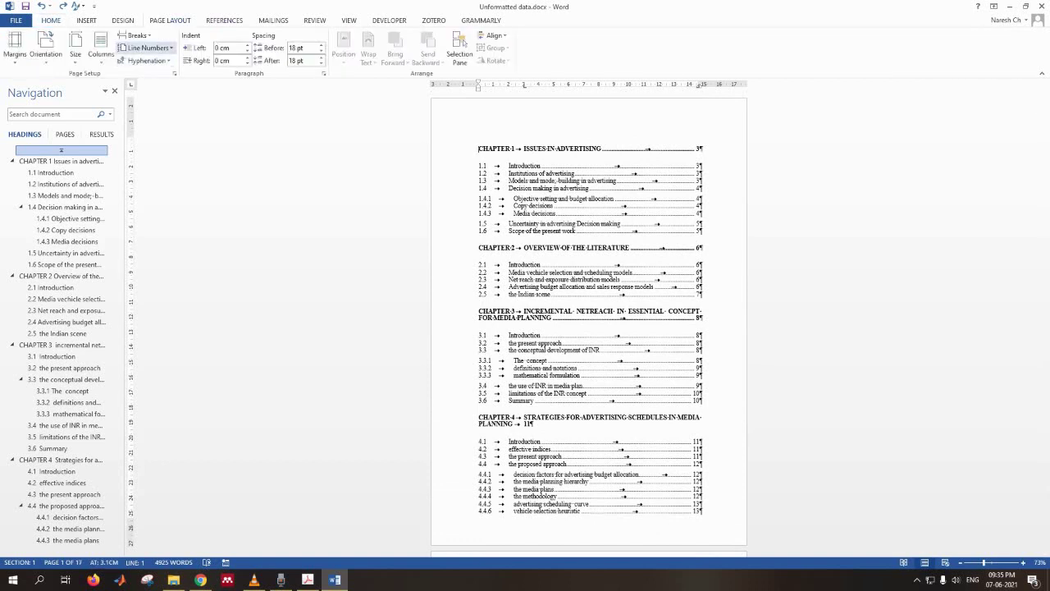
click(135, 35)
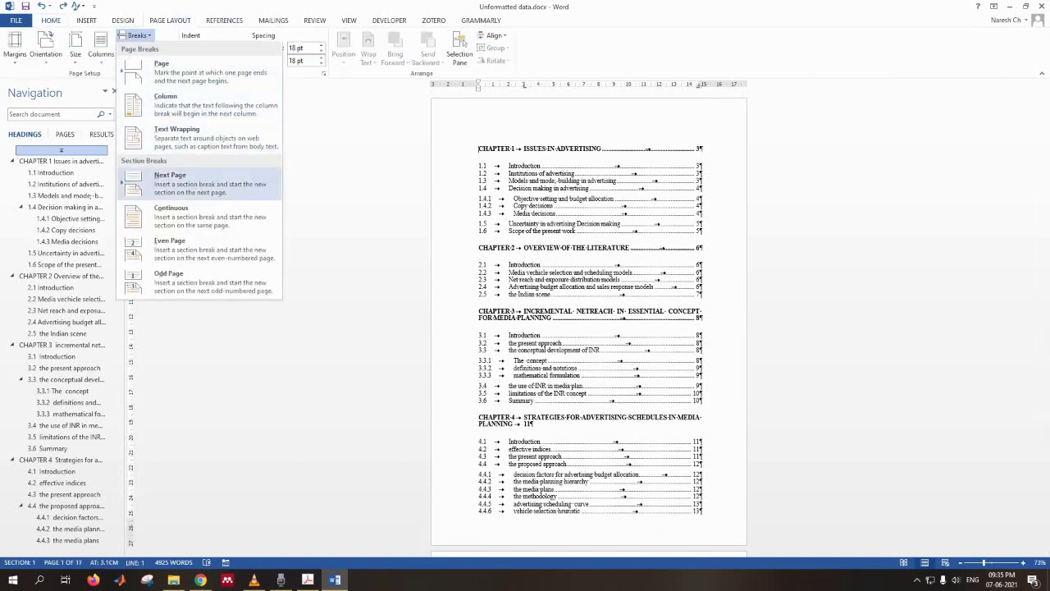
click(188, 182)
scroll(589, 328, down, 3)
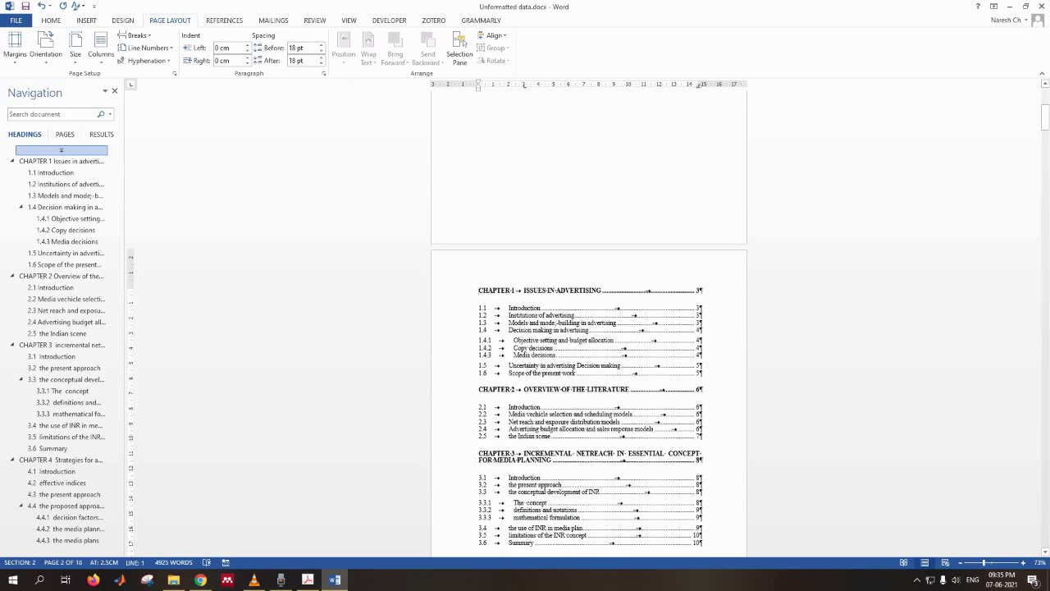
Add a "TABLE OF CONTENTS" title line above the CHAPTER 1 entry and browse the available styles for it.
key(Return)
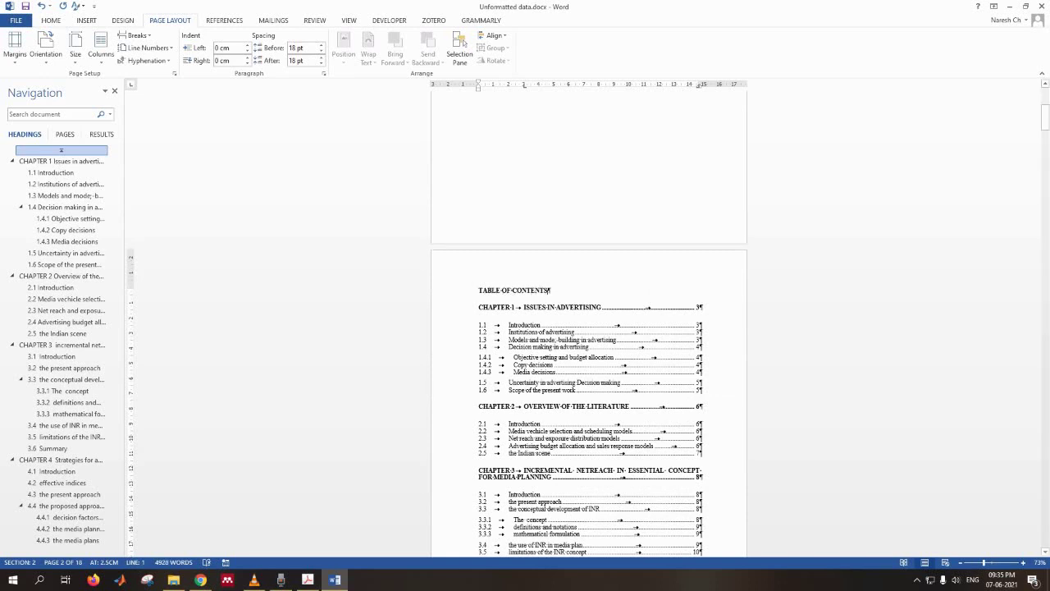
key(shift+Down)
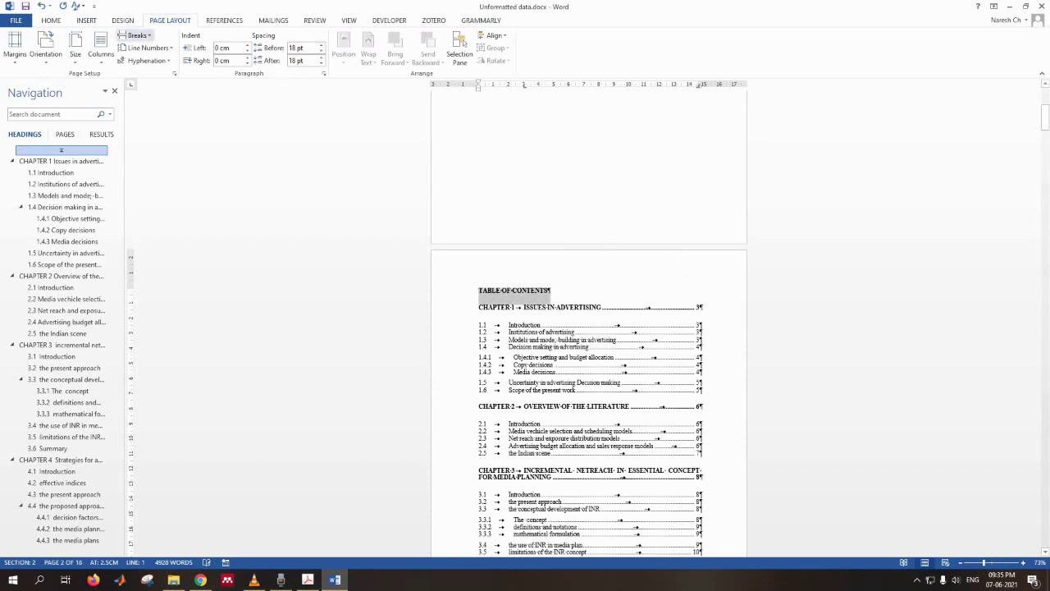
key(alt+h)
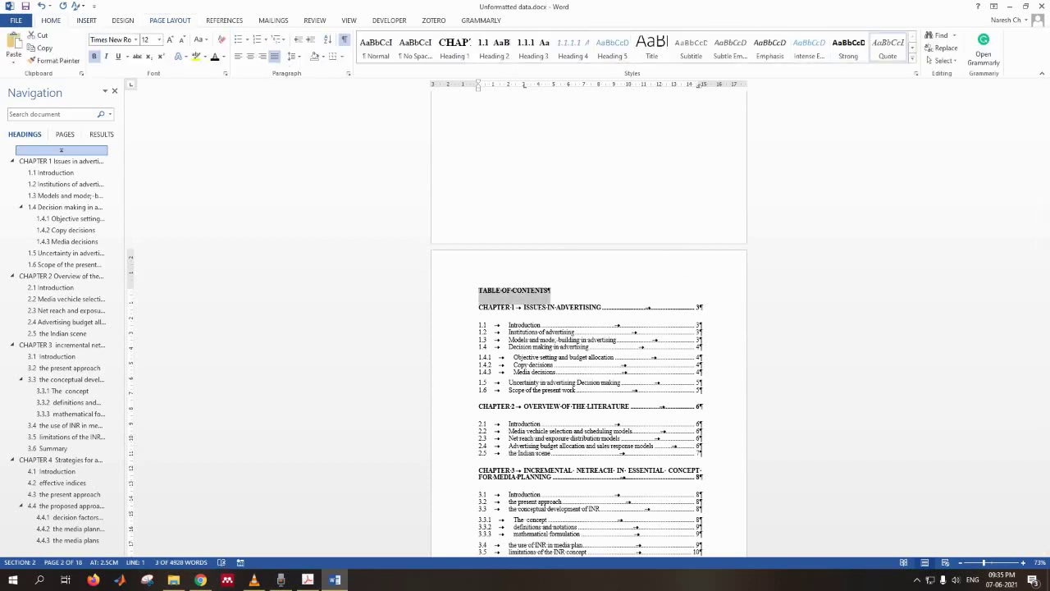
click(911, 48)
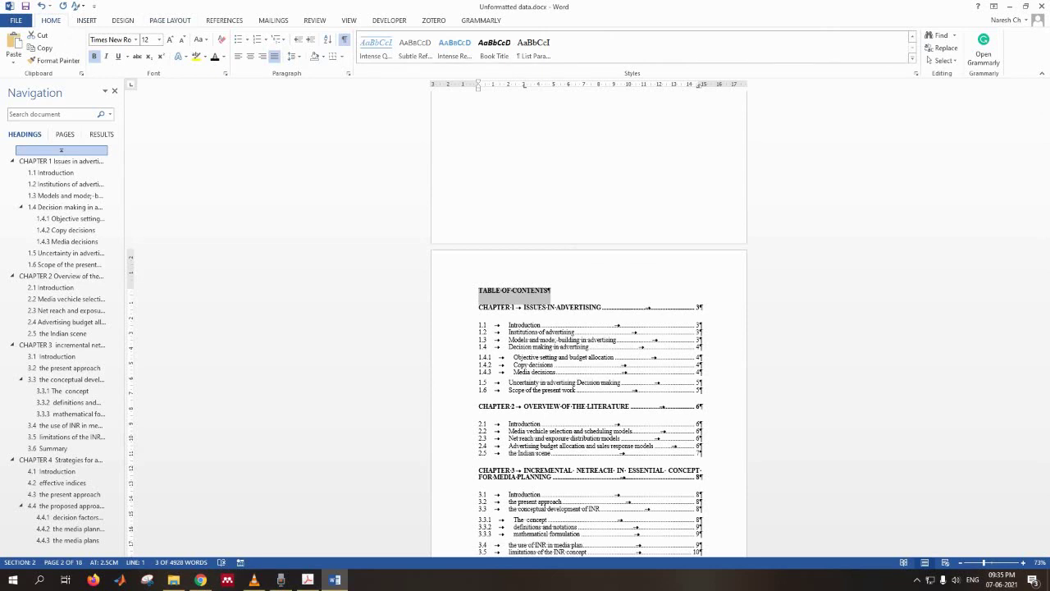
click(912, 37)
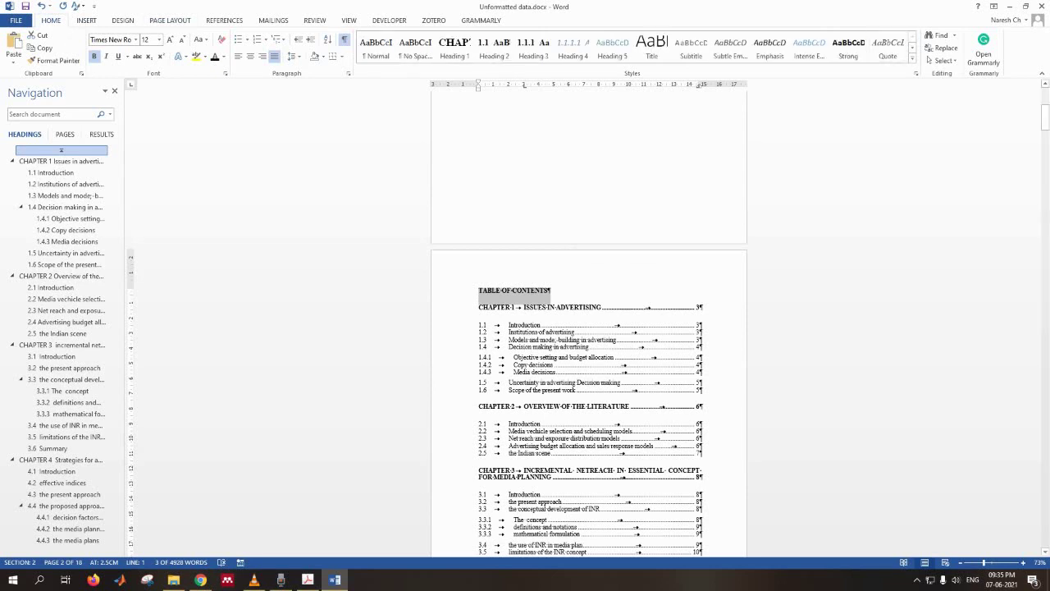
key(Left)
Add an empty paragraph before the section break on the blank first page.
key(ctrl+Return)
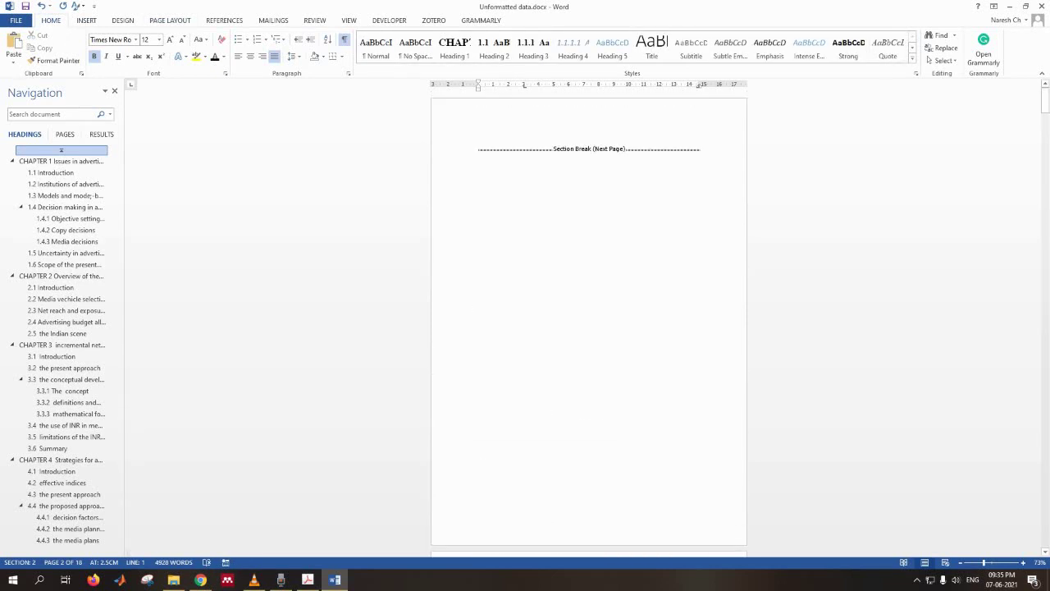
key(Left)
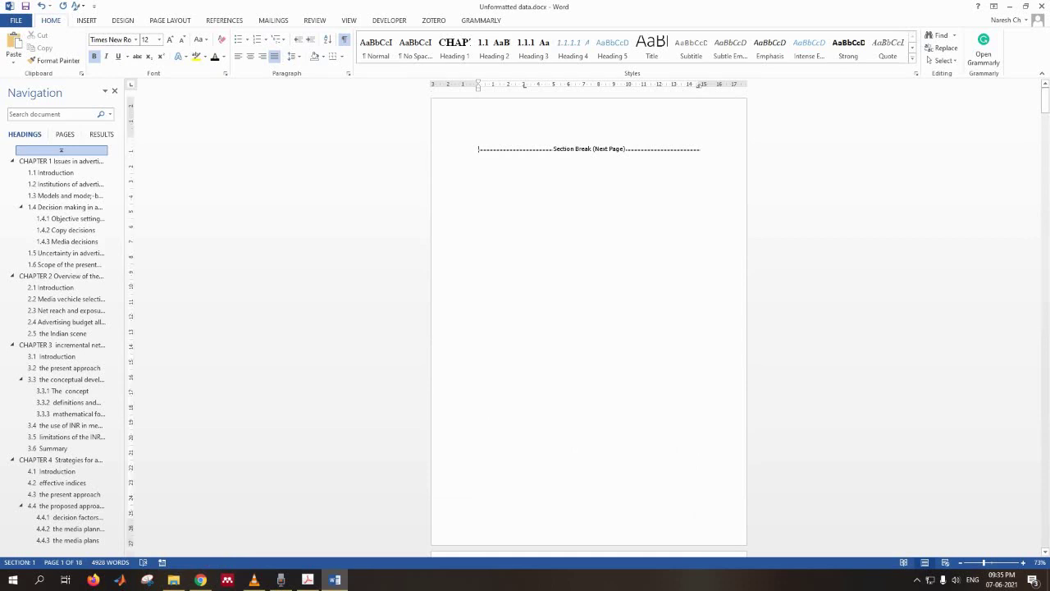
key(Return)
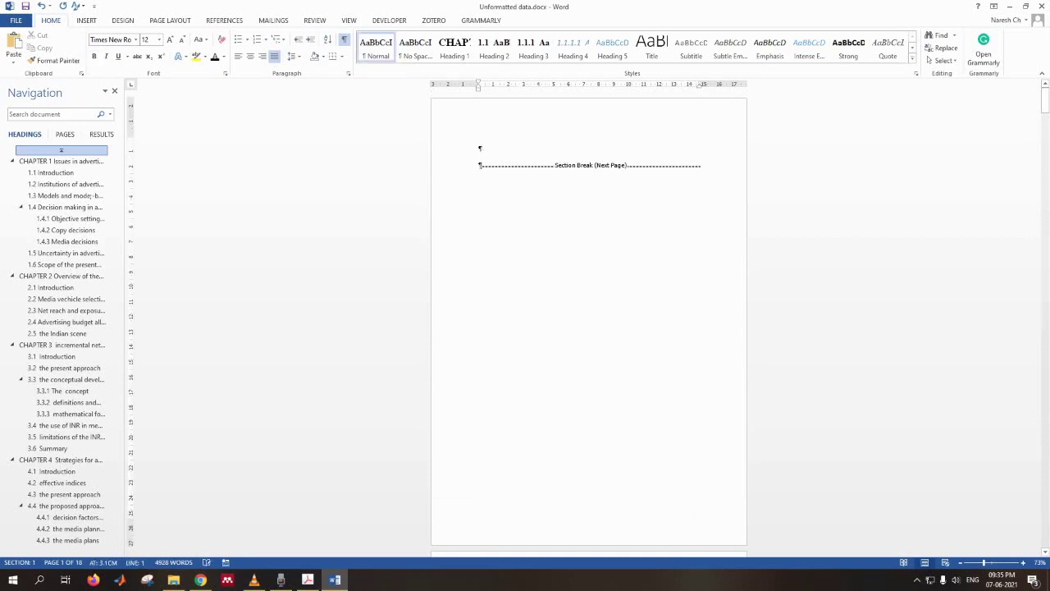
key(Up)
Copy the front-matter titles from Acknowledgements to Notation at the document's end and delete them there.
scroll(589, 320, down, 3)
key(ctrl+End)
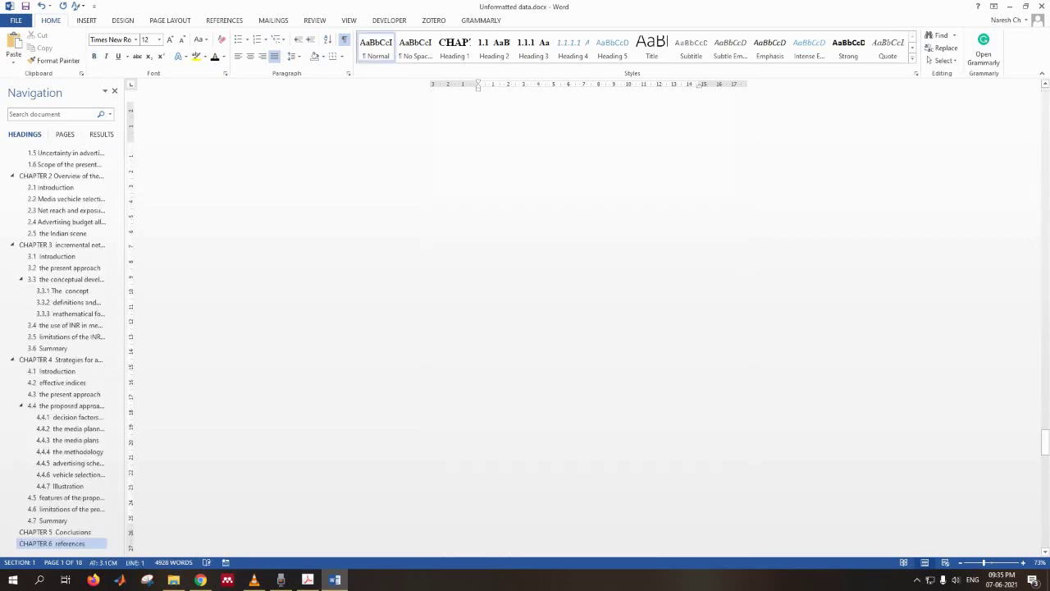
key(shift+Up)
key(shift+Up)
key(shift+Up)
key(shift+Up)
key(shift+Up)
key(shift+Up)
key(shift+Up)
key(ctrl+c)
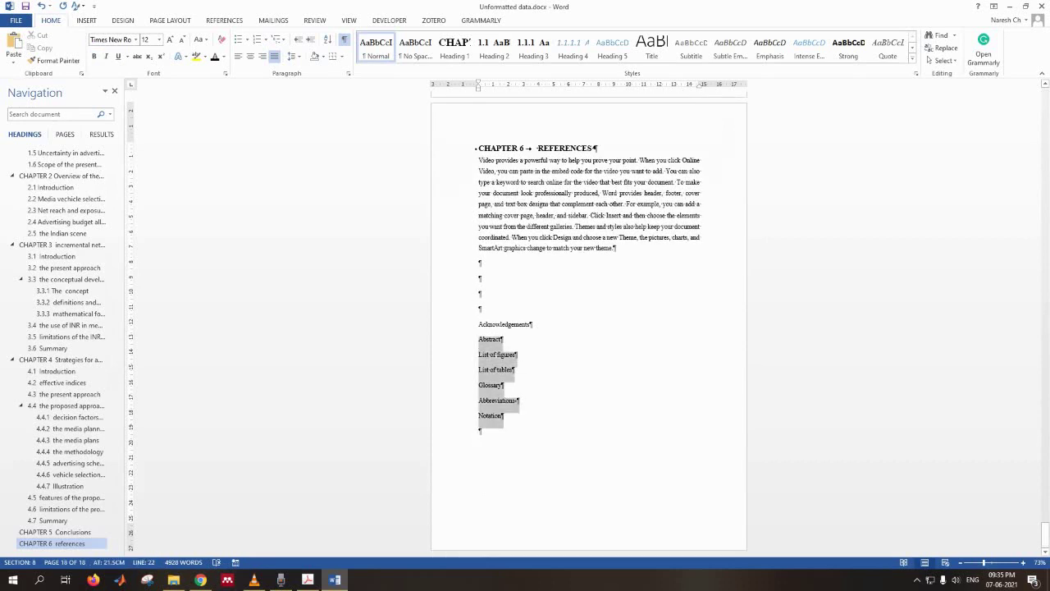
key(BackSpace)
Paste the front-matter titles at the start of the first page, before the section break.
scroll(589, 320, up, 1)
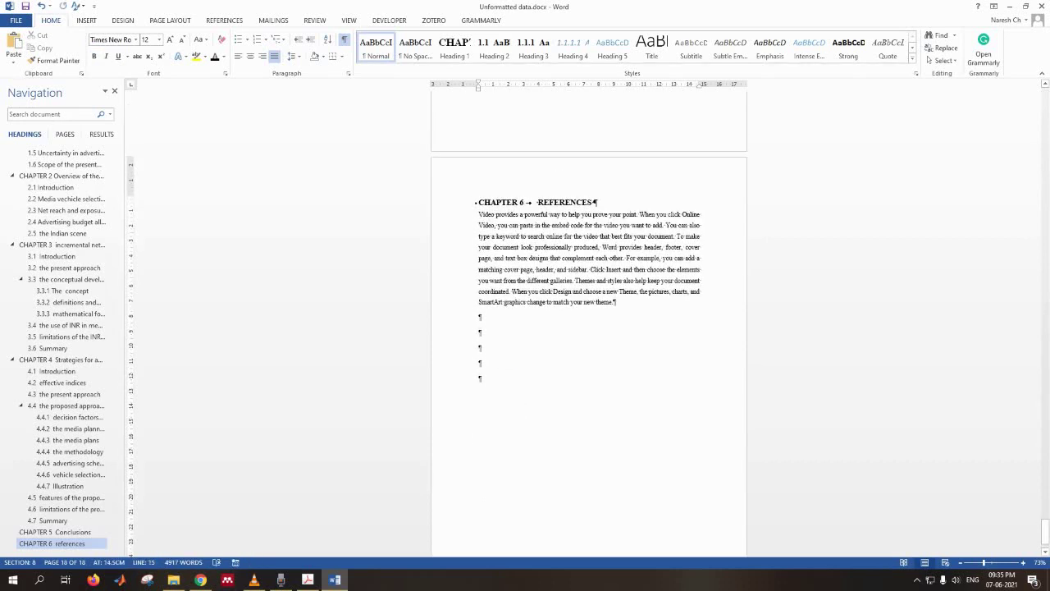
key(ctrl+Home)
key(ctrl+v)
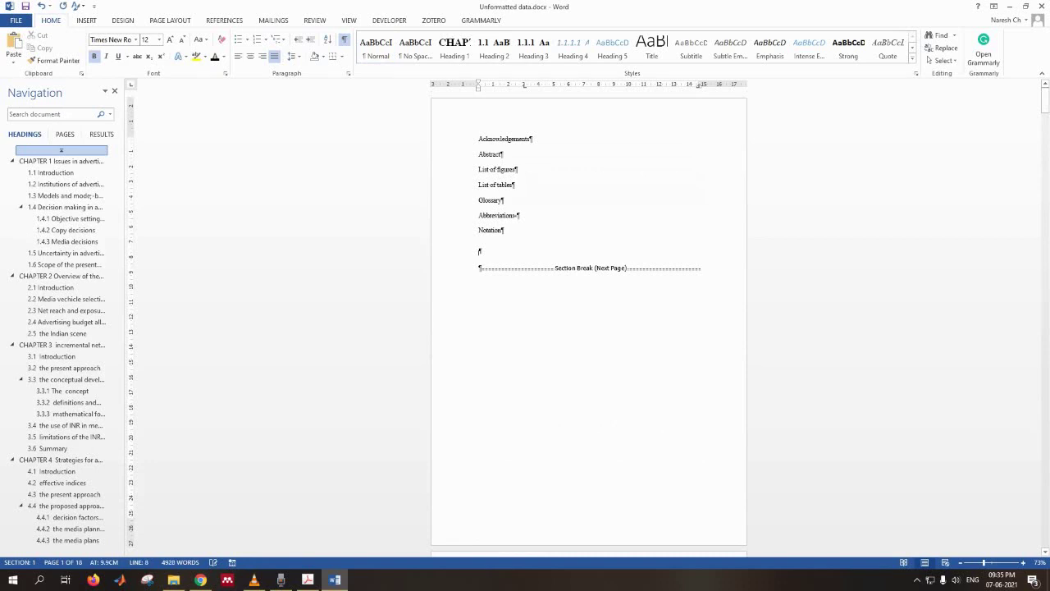
Insert page breaks after the Acknowledgements and Abstract titles, removing the empty paragraph left at the start of each following page.
click(488, 139)
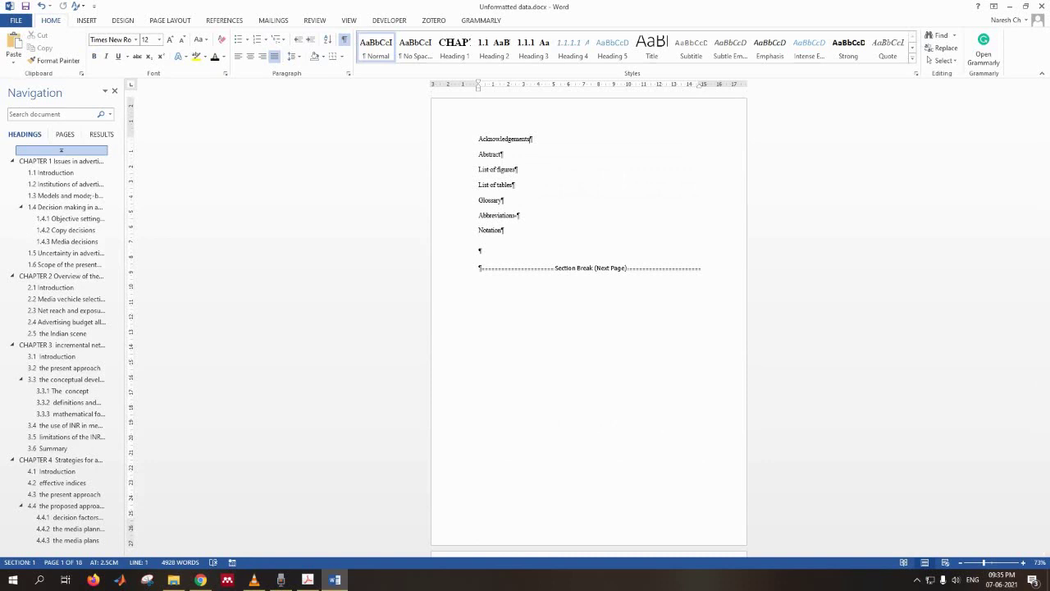
click(87, 19)
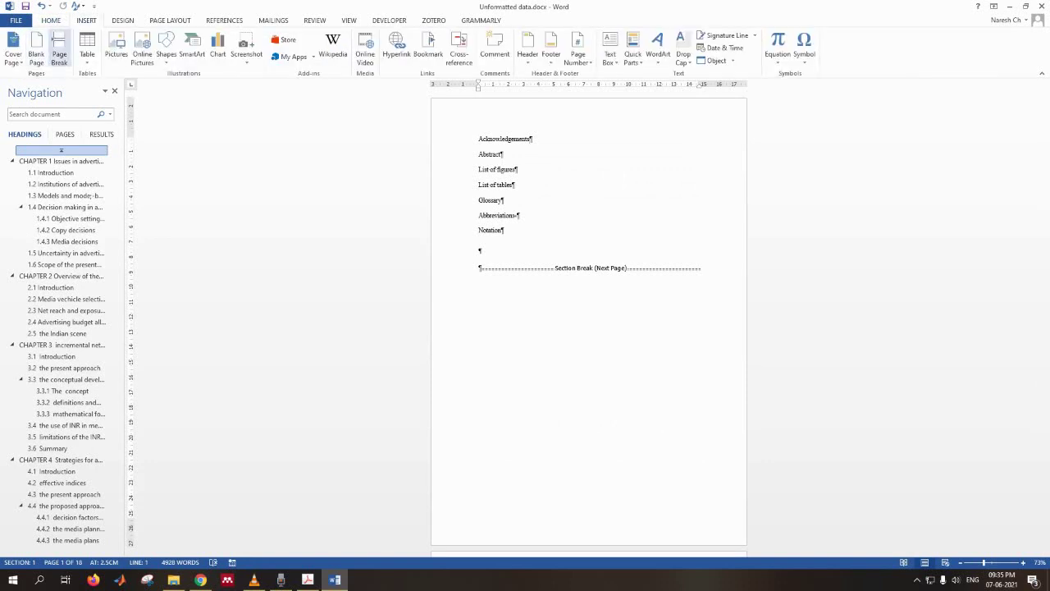
click(59, 51)
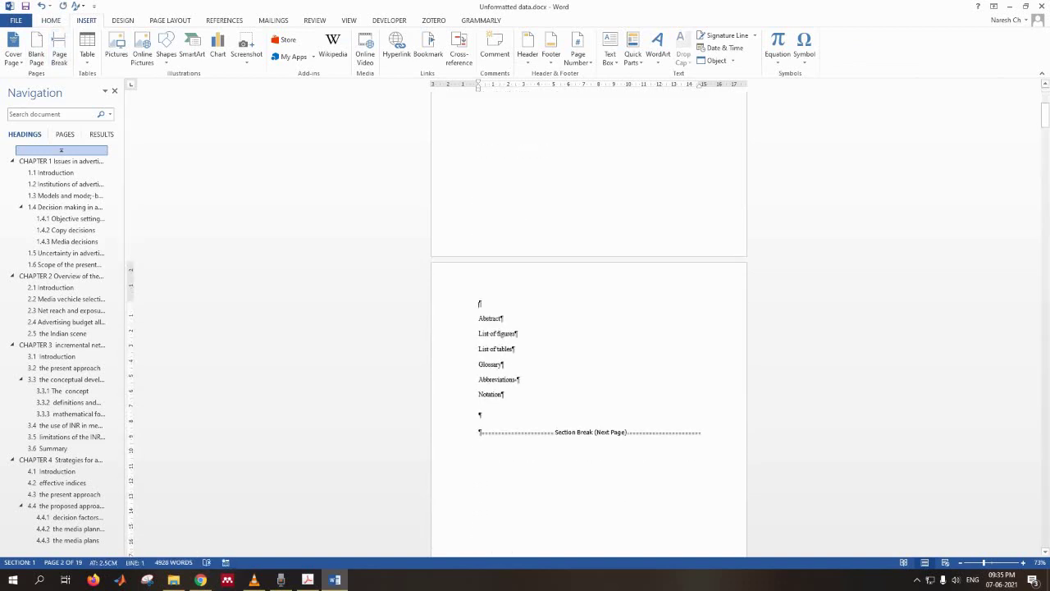
key(Delete)
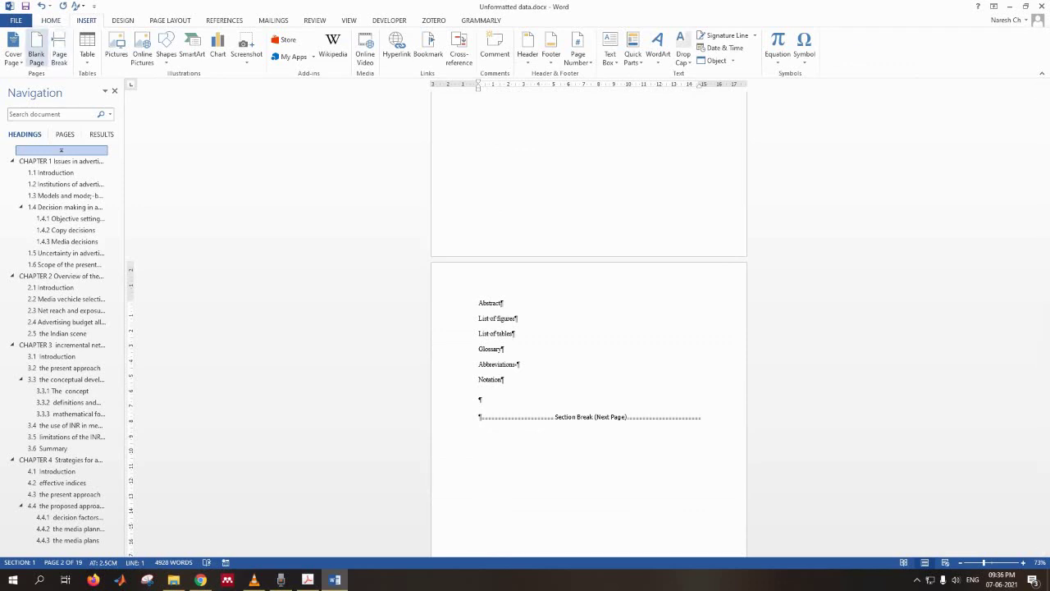
click(59, 49)
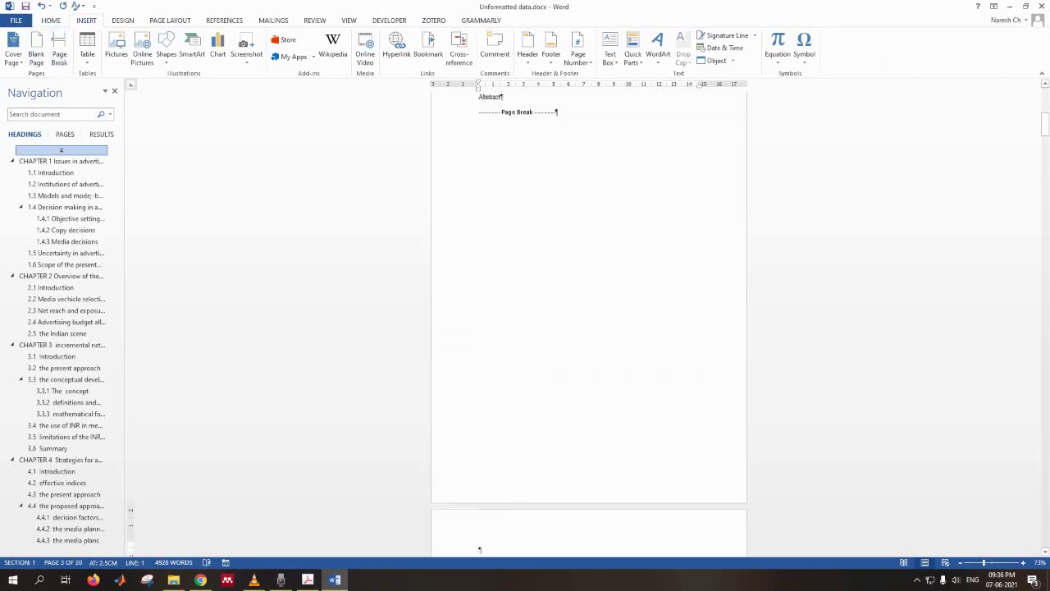
key(Delete)
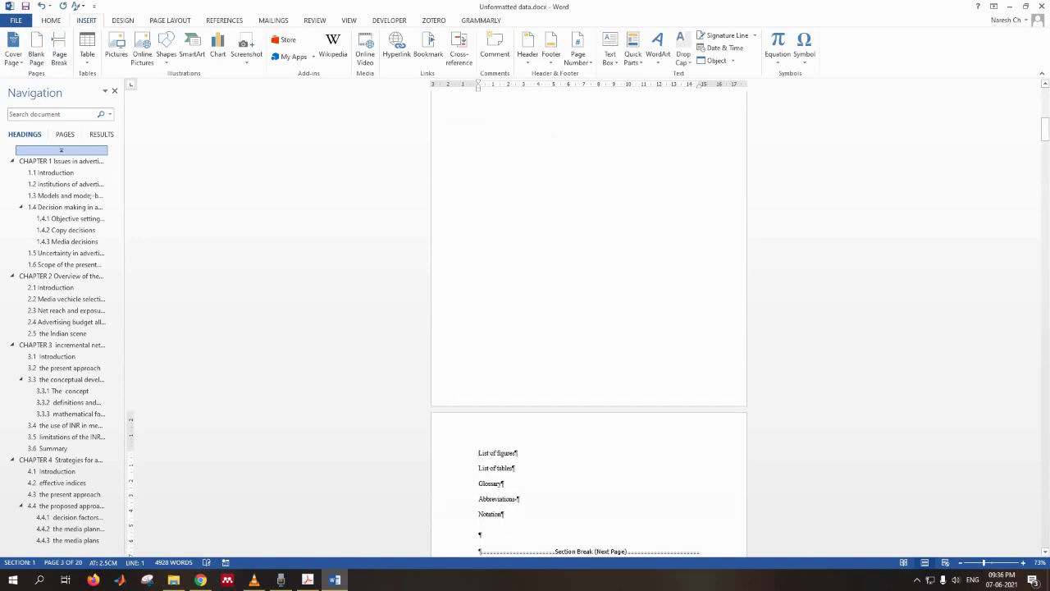
Insert a page break after the List of figures title so that List of tables starts the following page.
scroll(588, 328, down, 2)
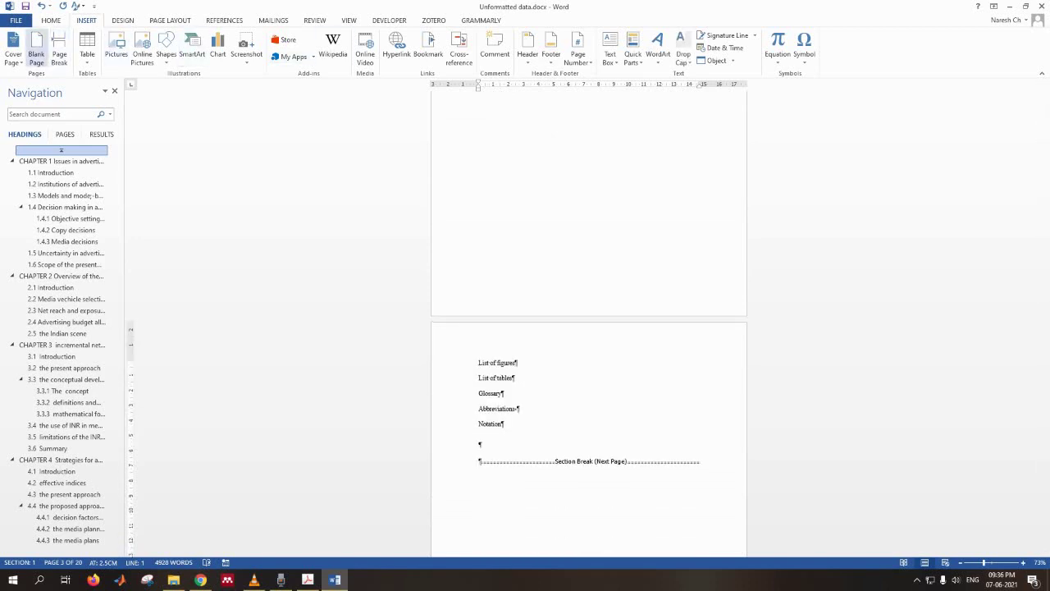
click(59, 49)
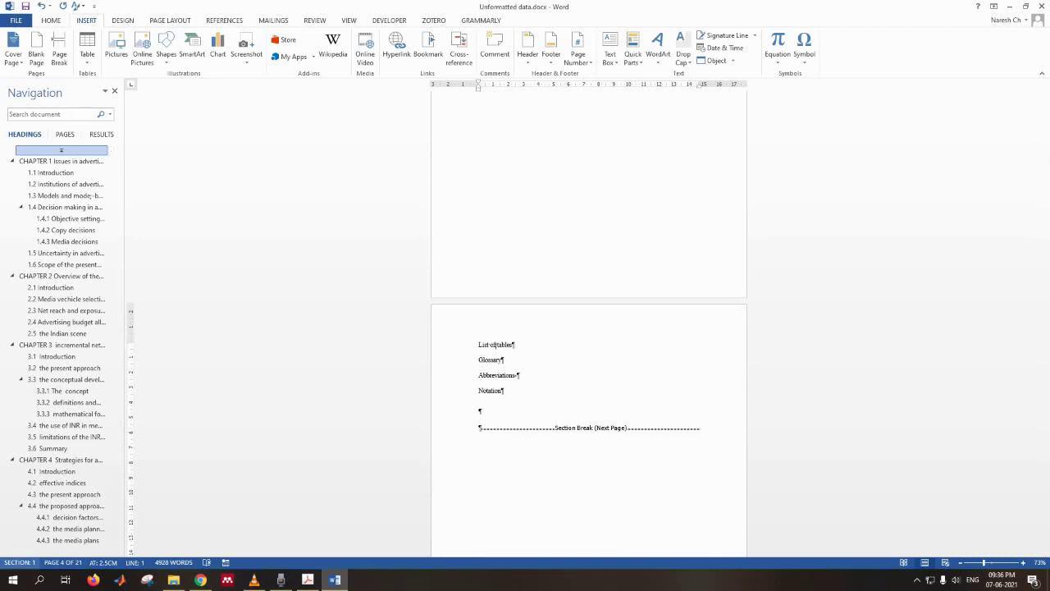
scroll(589, 329, up, 2)
scroll(590, 328, up, 6)
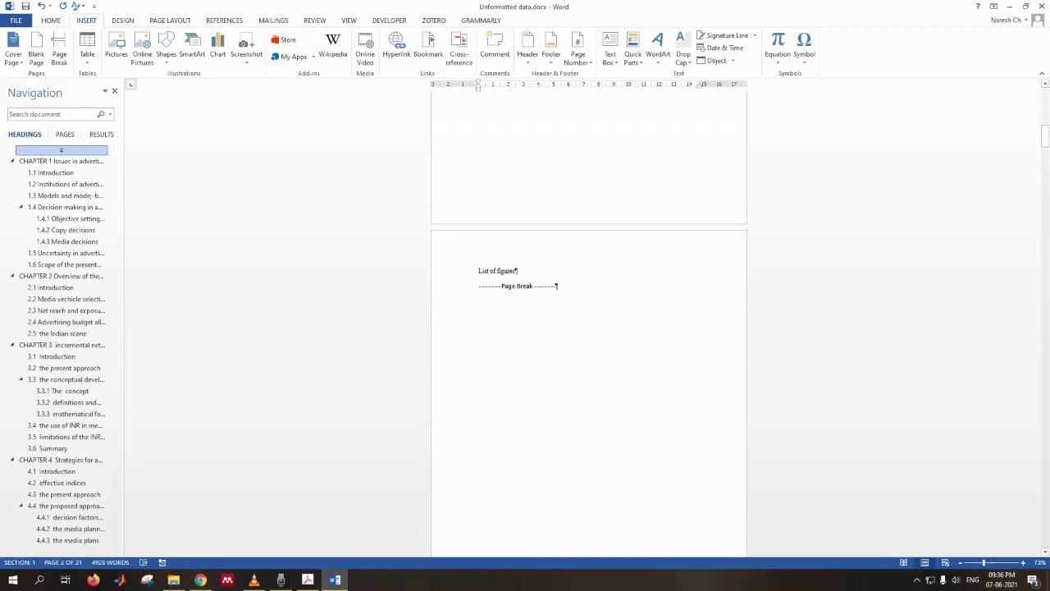
Insert a page break after the List of tables title and delete the empty paragraph above Glossary.
scroll(589, 329, down, 10)
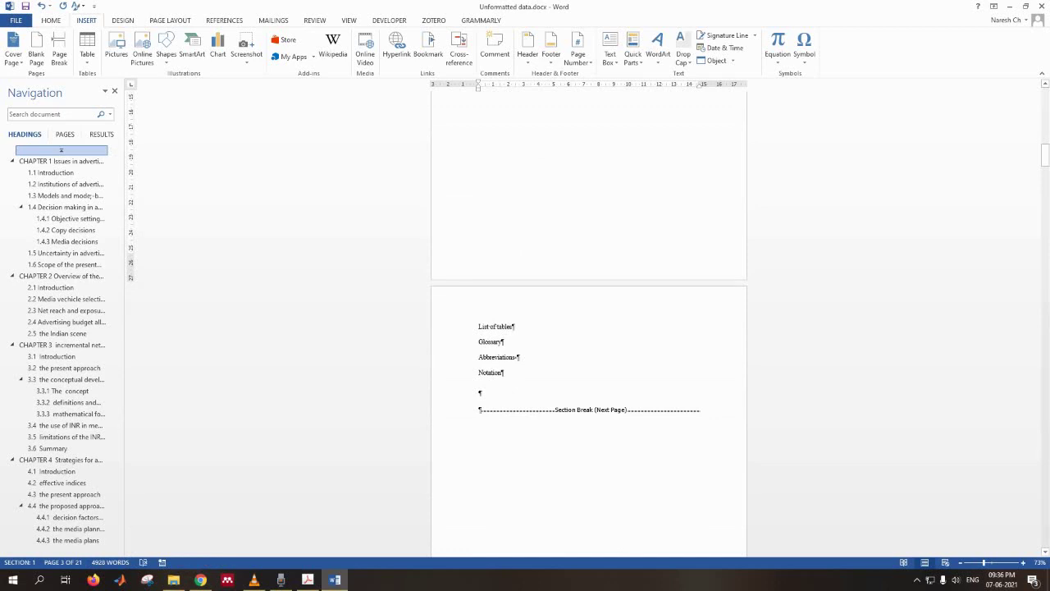
click(513, 326)
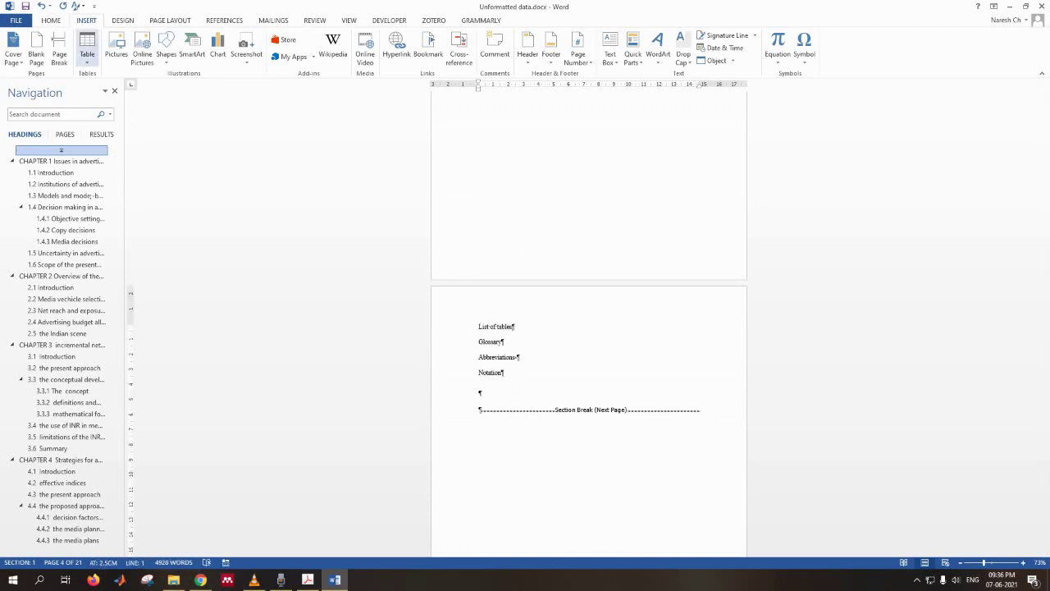
click(59, 50)
scroll(589, 328, down, 1)
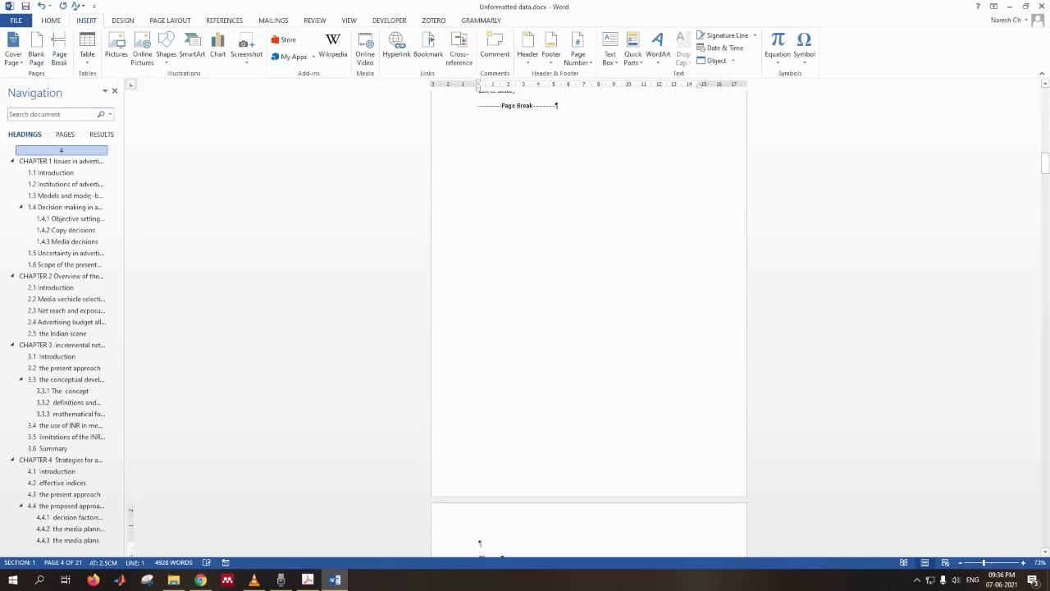
scroll(589, 328, up, 3)
scroll(589, 328, down, 7)
click(479, 399)
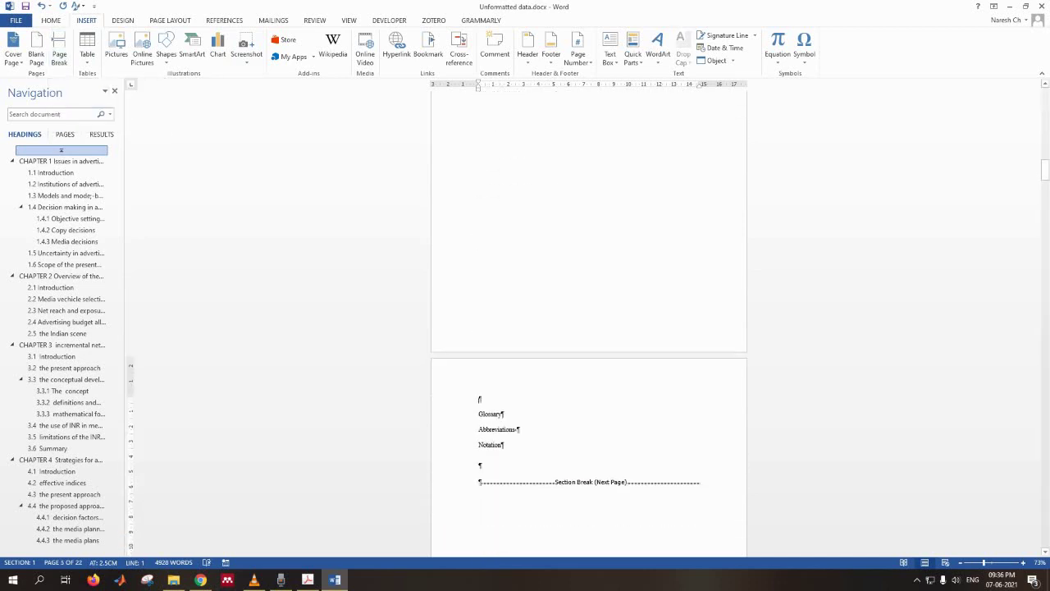
key(Delete)
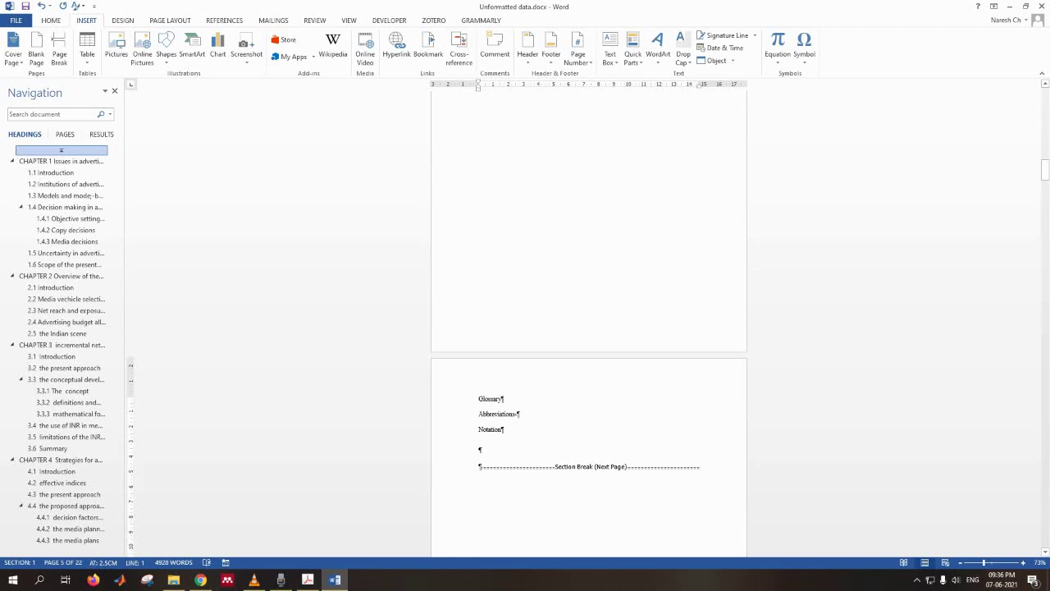
Insert page breaks after the Glossary and Abbreviations titles, deleting the empty paragraph each break leaves above the next title.
click(59, 51)
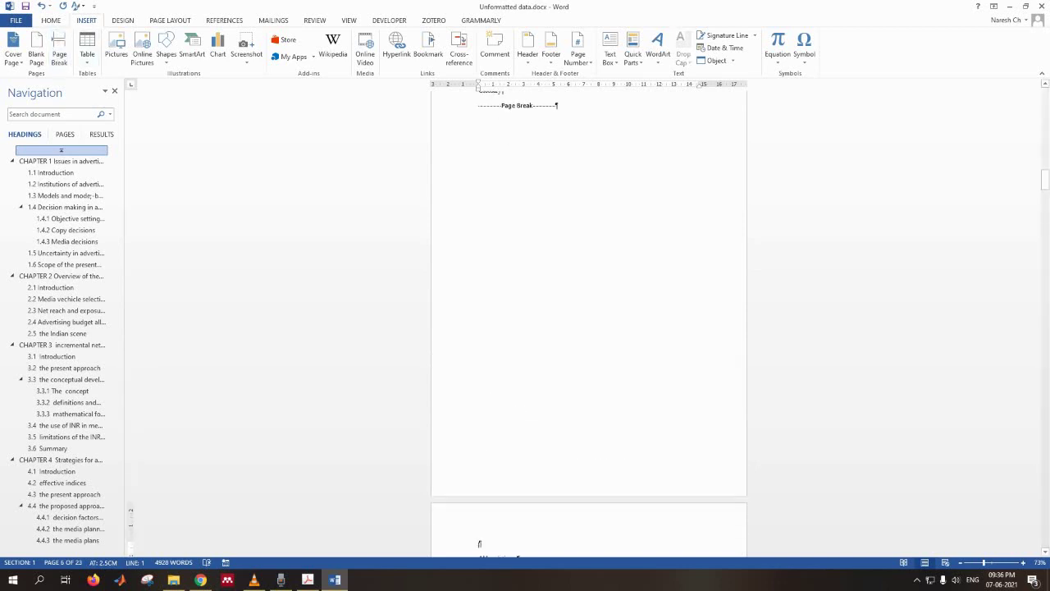
key(Delete)
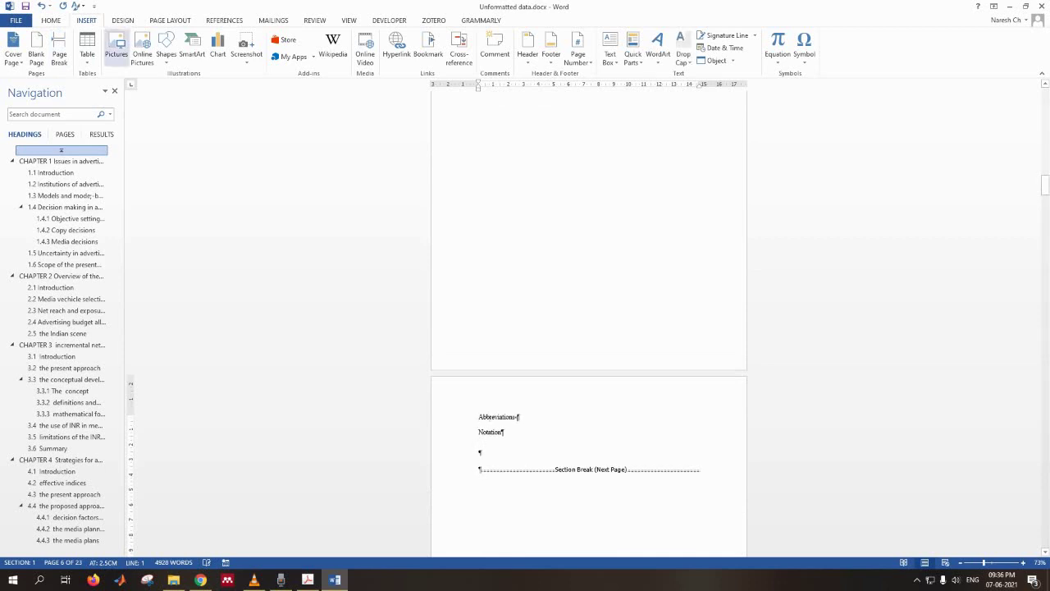
click(59, 51)
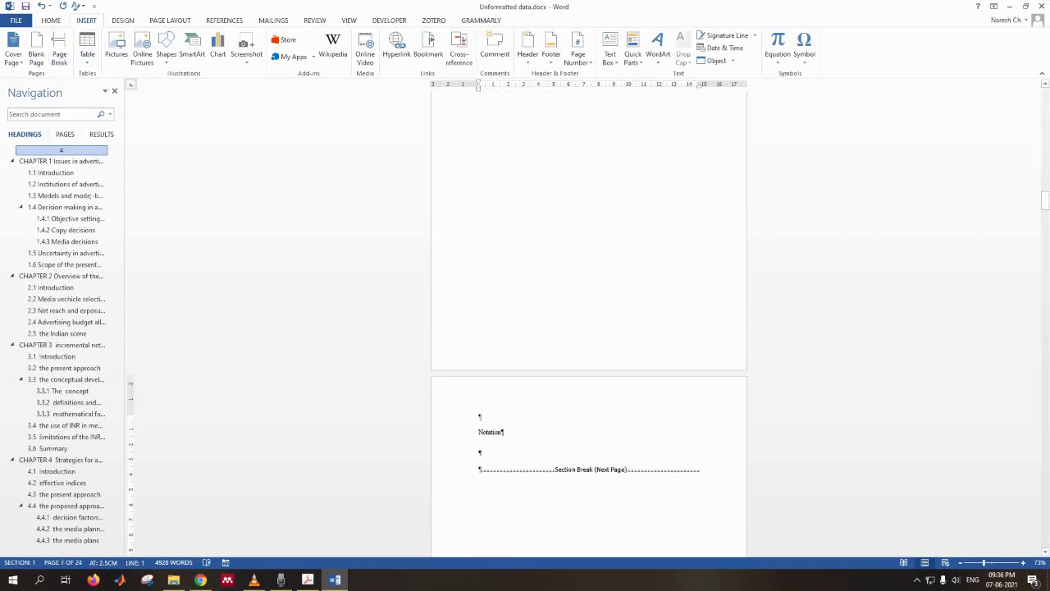
key(Delete)
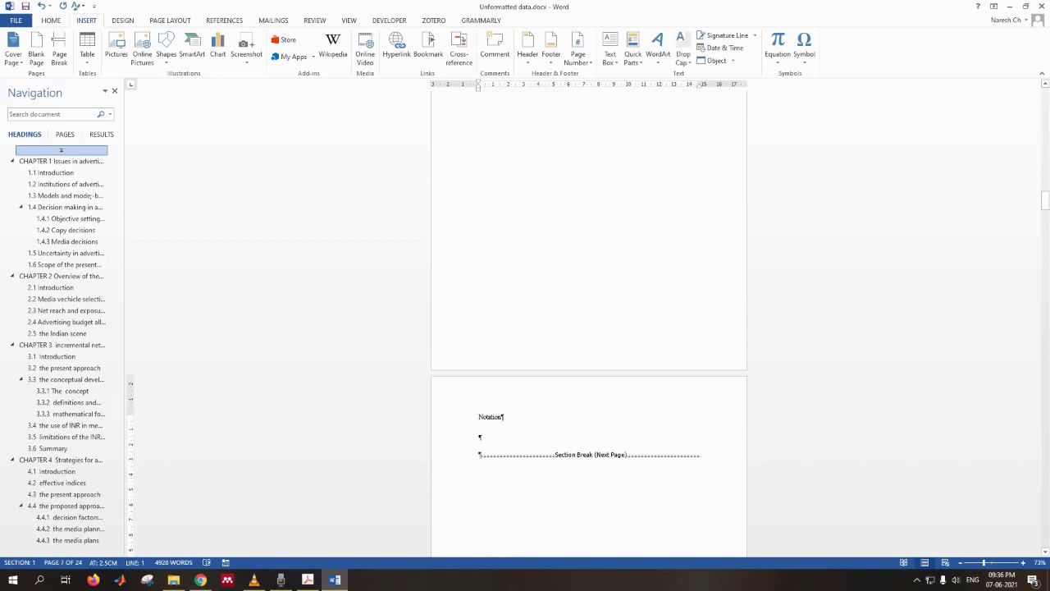
Make the Acknowledgements title on the first page bold and set its font size to 15.
scroll(590, 328, down, 2)
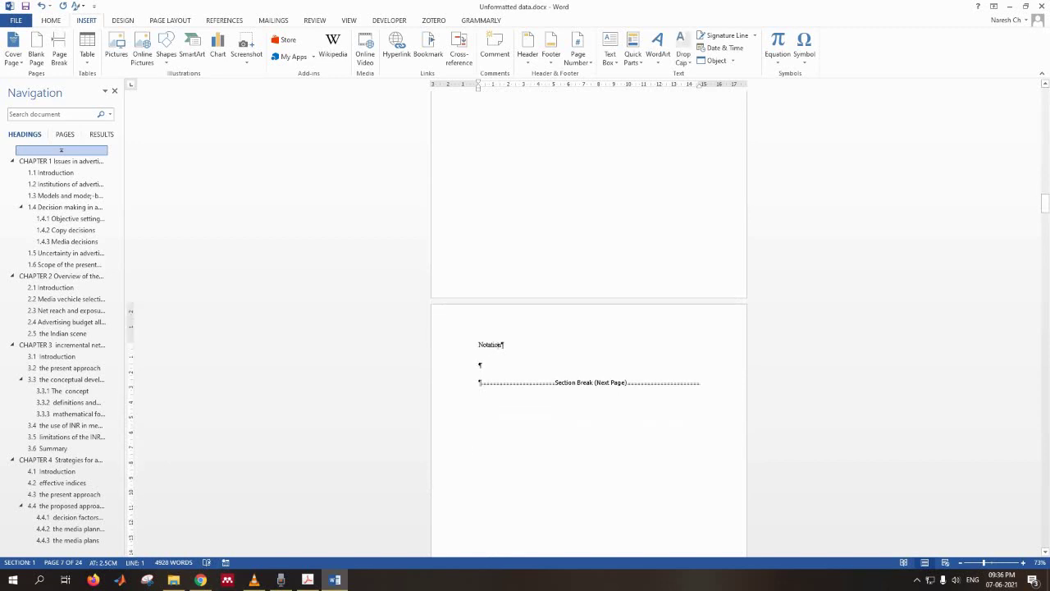
scroll(589, 328, down, 7)
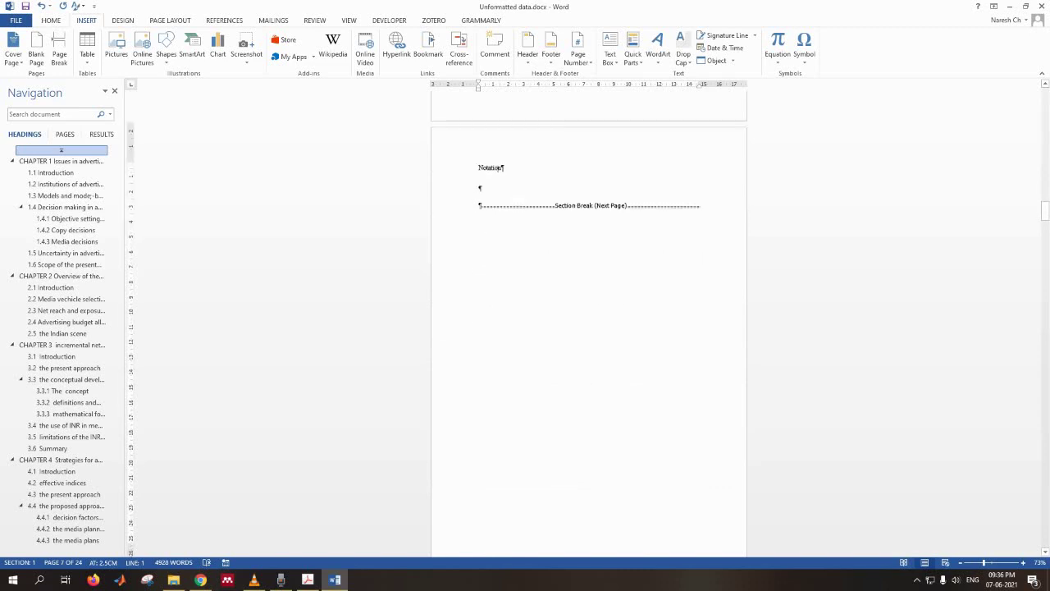
scroll(589, 328, down, 5)
scroll(590, 328, up, 14)
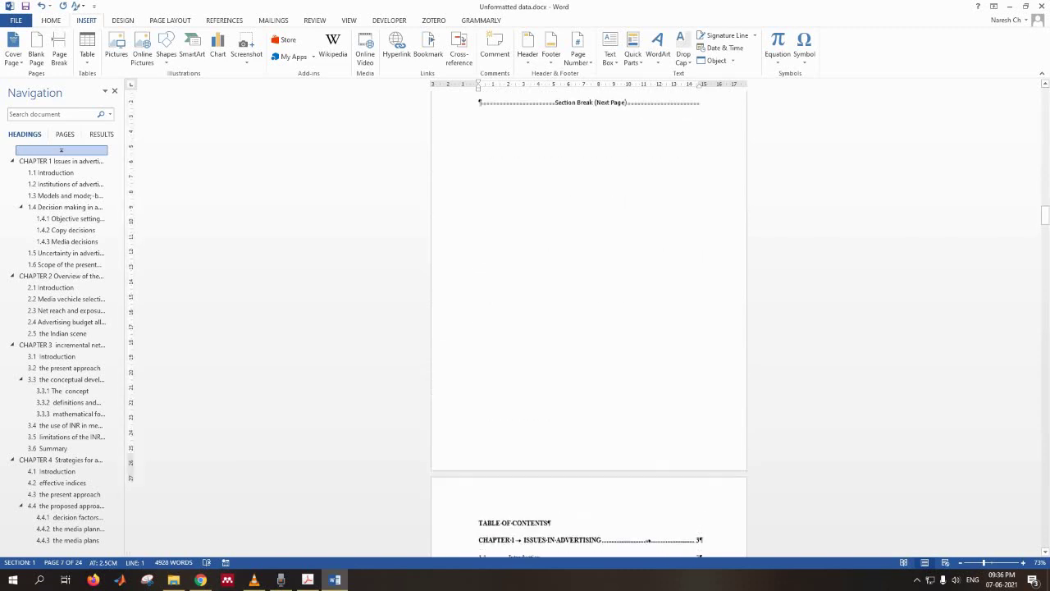
scroll(589, 328, up, 10)
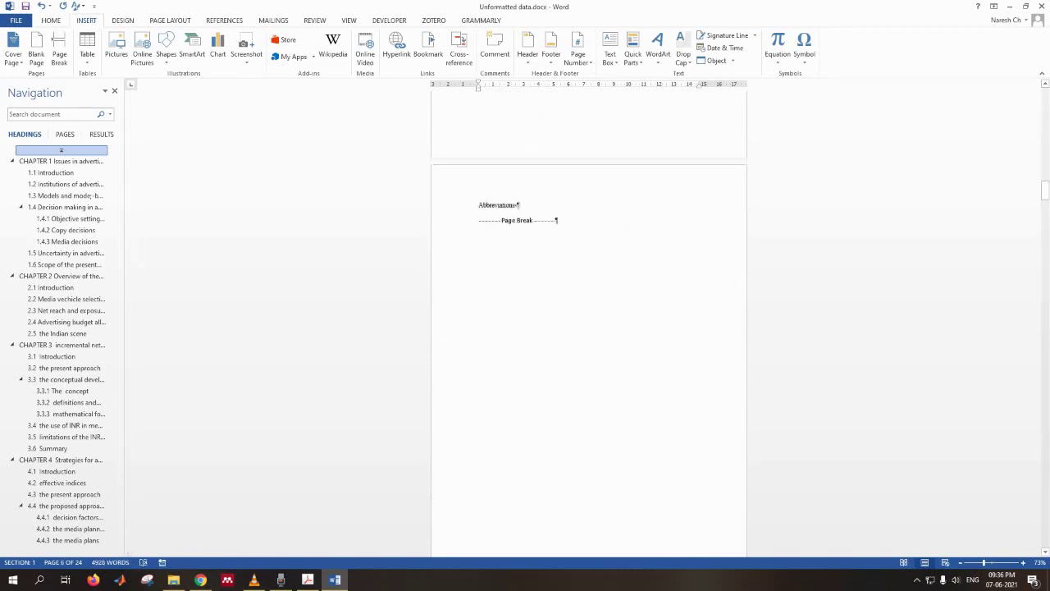
scroll(589, 328, up, 15)
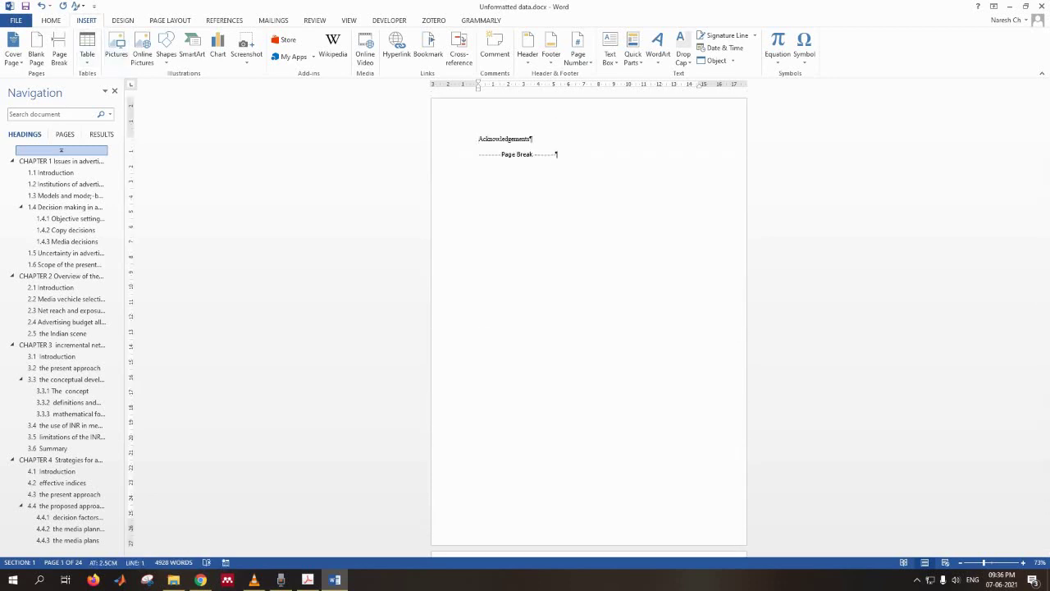
click(51, 20)
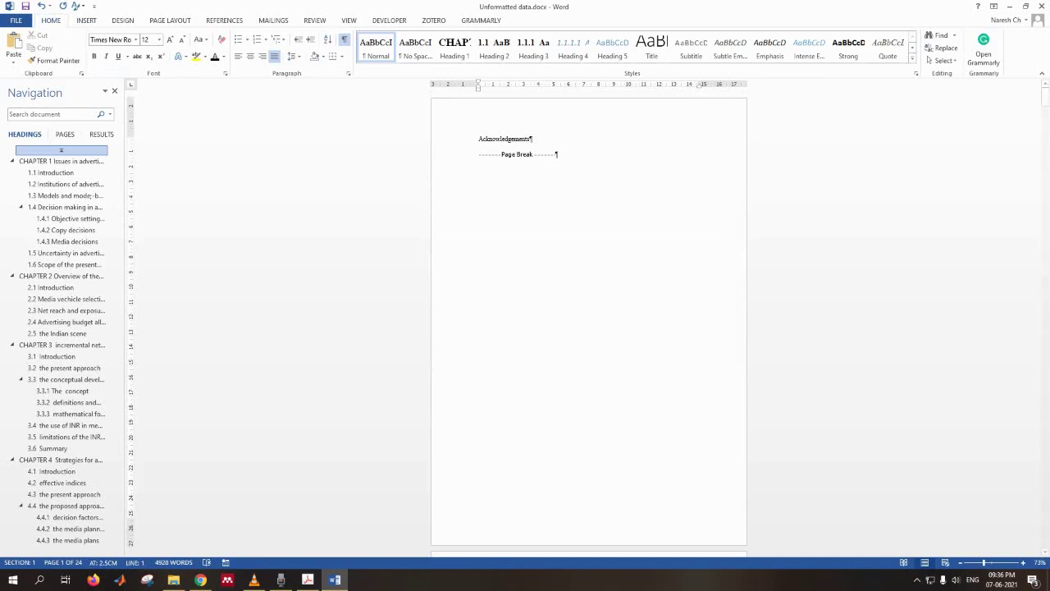
click(651, 45)
triple_click(504, 139)
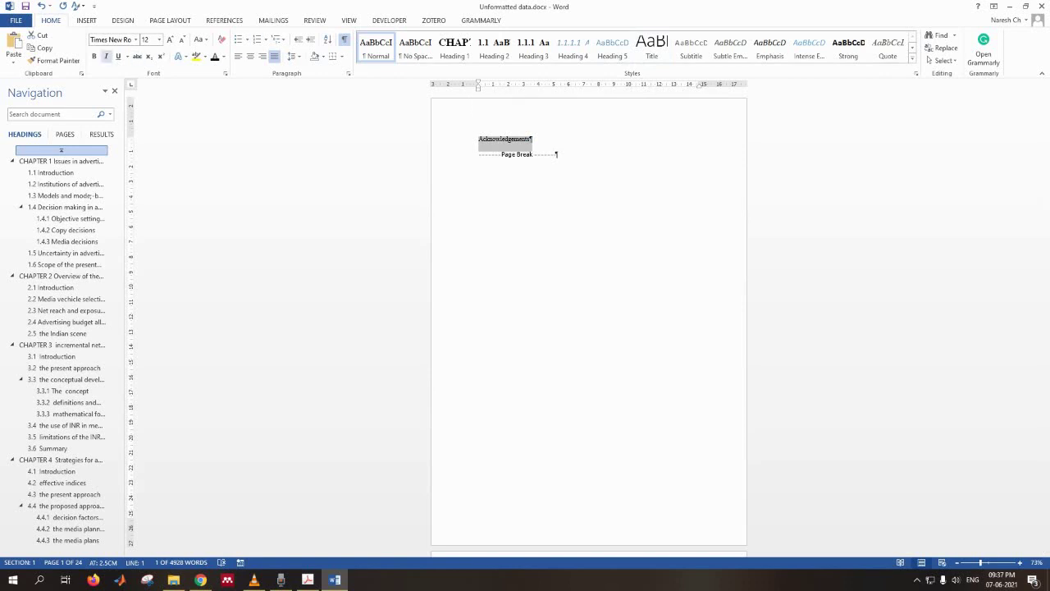
key(ctrl+b)
key(ctrl+shift+p)
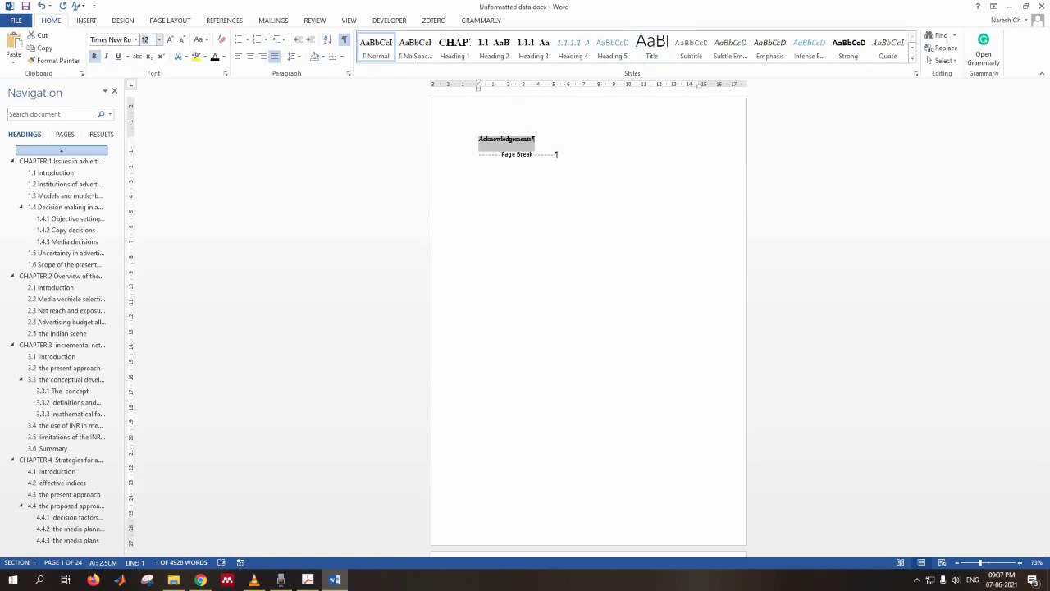
text(15)
key(Return)
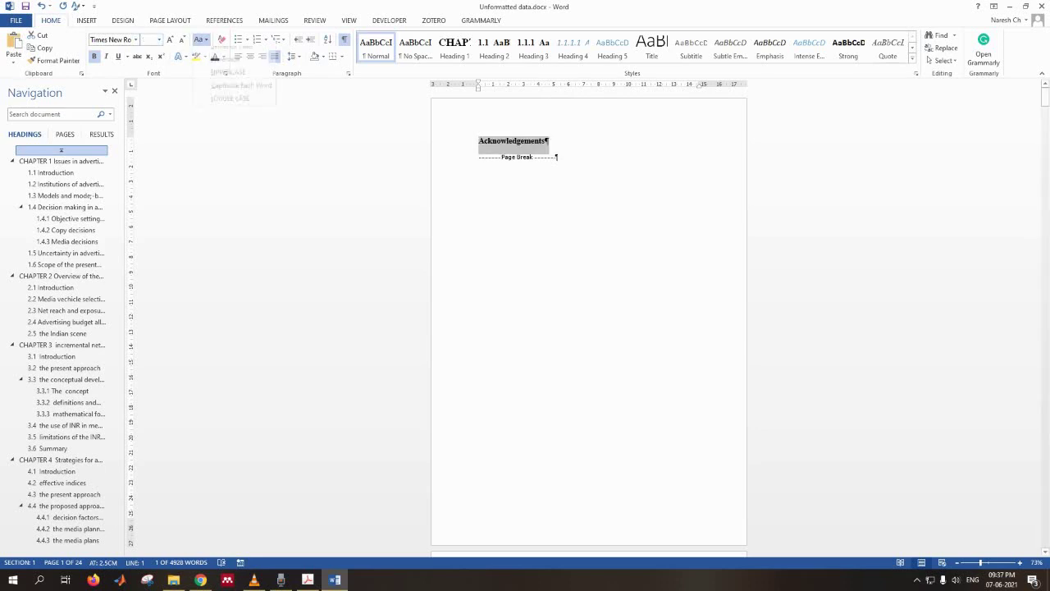
Convert the Acknowledgements title to uppercase and centre it.
click(200, 39)
click(228, 80)
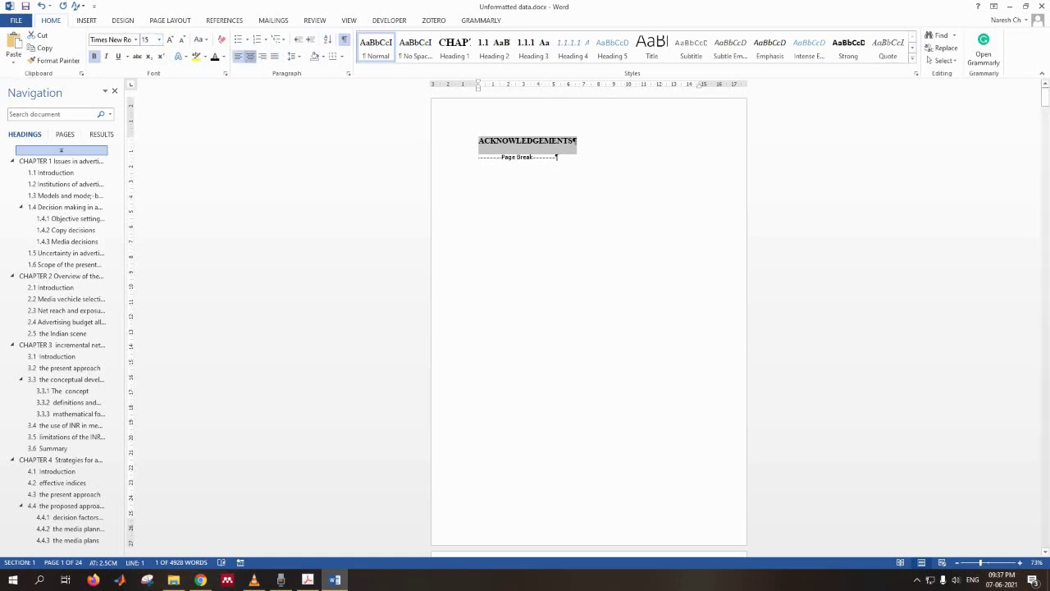
click(251, 55)
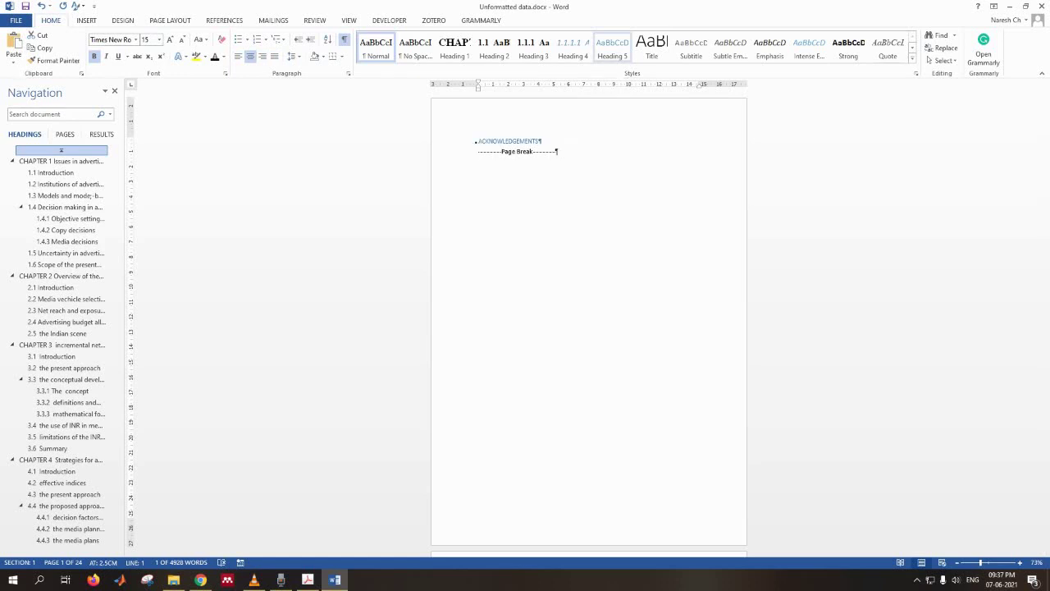
Update the Heading 5 style to match the formatted ACKNOWLEDGEMENTS title.
right_click(614, 51)
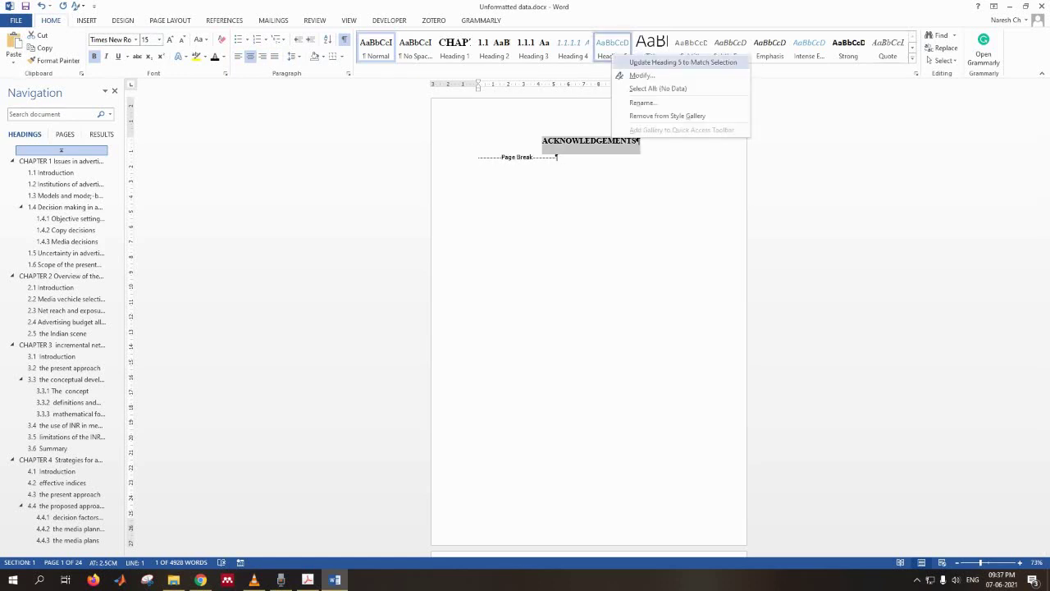
click(683, 63)
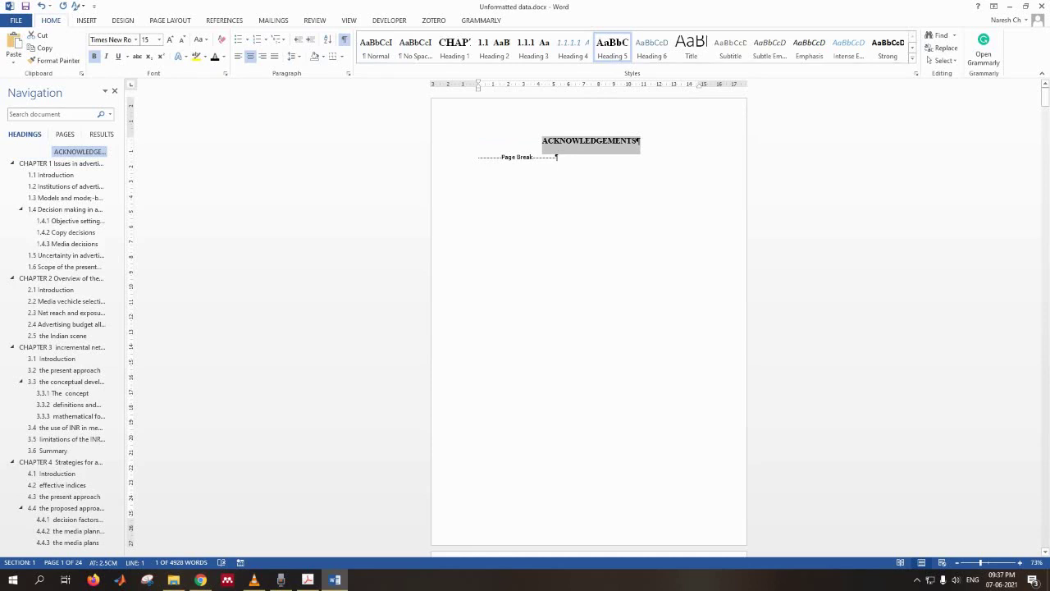
click(639, 141)
Apply the Heading 5 style to the Abstract title on the second page.
scroll(589, 320, down, 7)
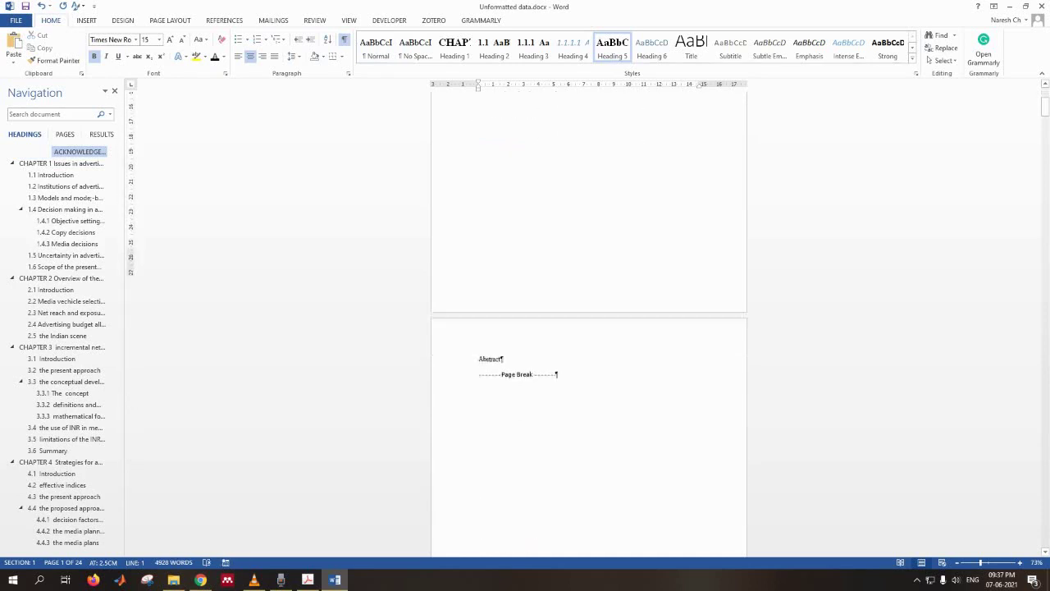
click(491, 321)
click(612, 48)
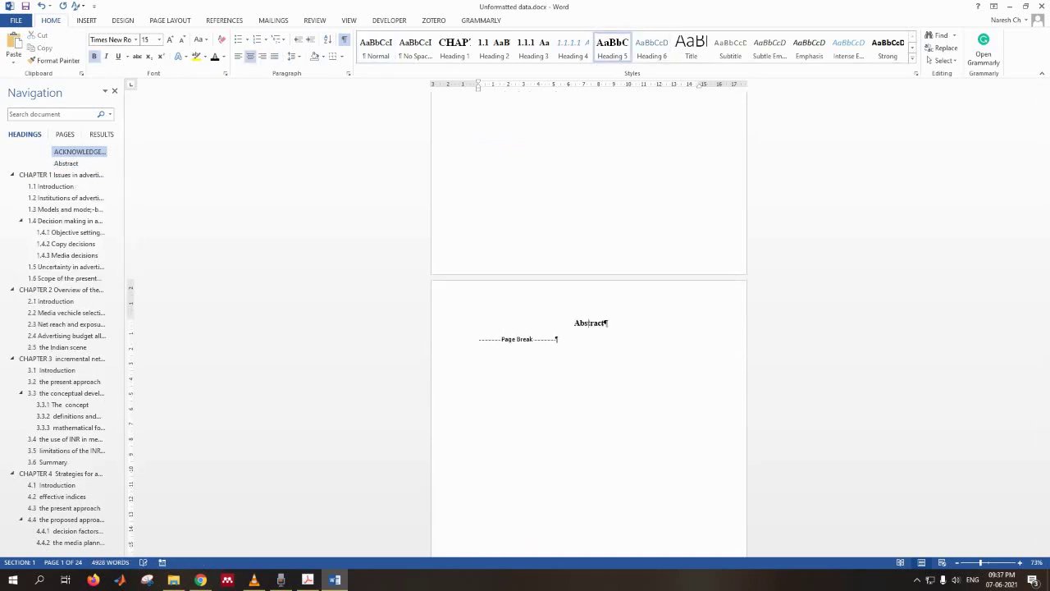
scroll(590, 320, down, 1)
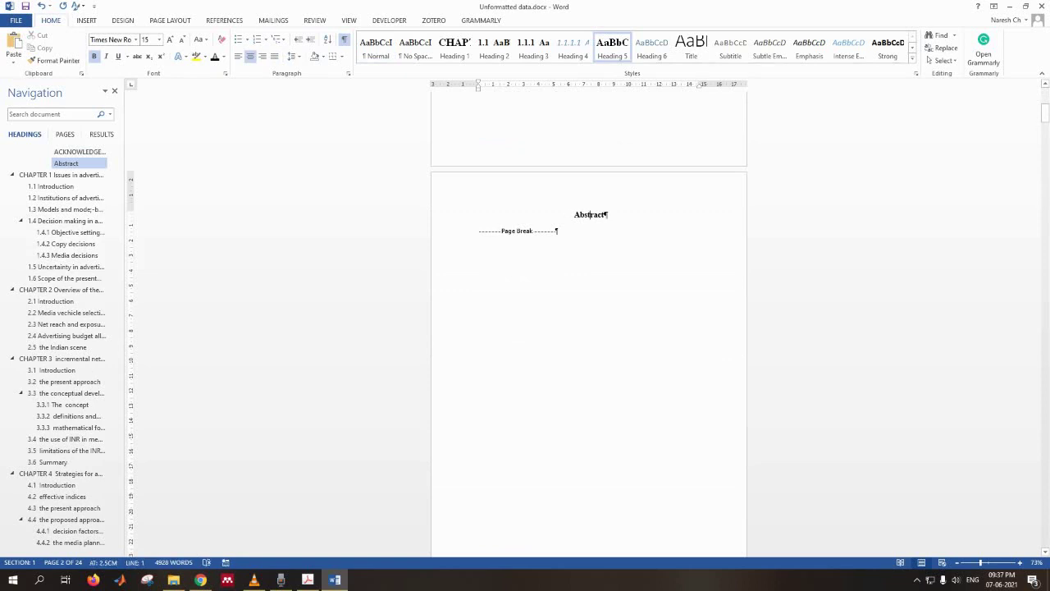
Modify the Heading 5 style to use all caps and to update automatically.
right_click(612, 48)
click(649, 70)
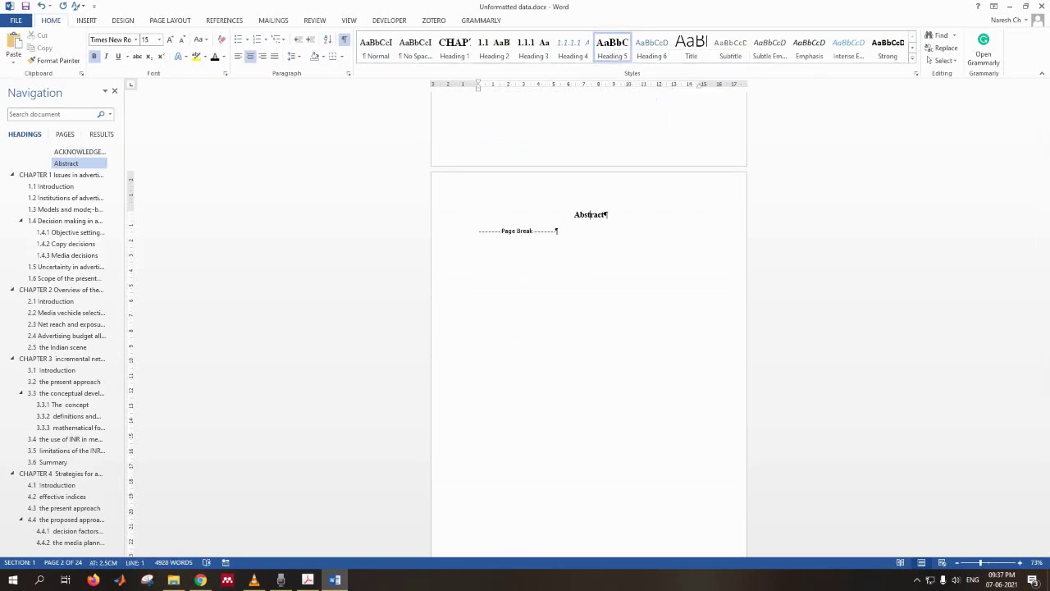
click(563, 375)
click(570, 400)
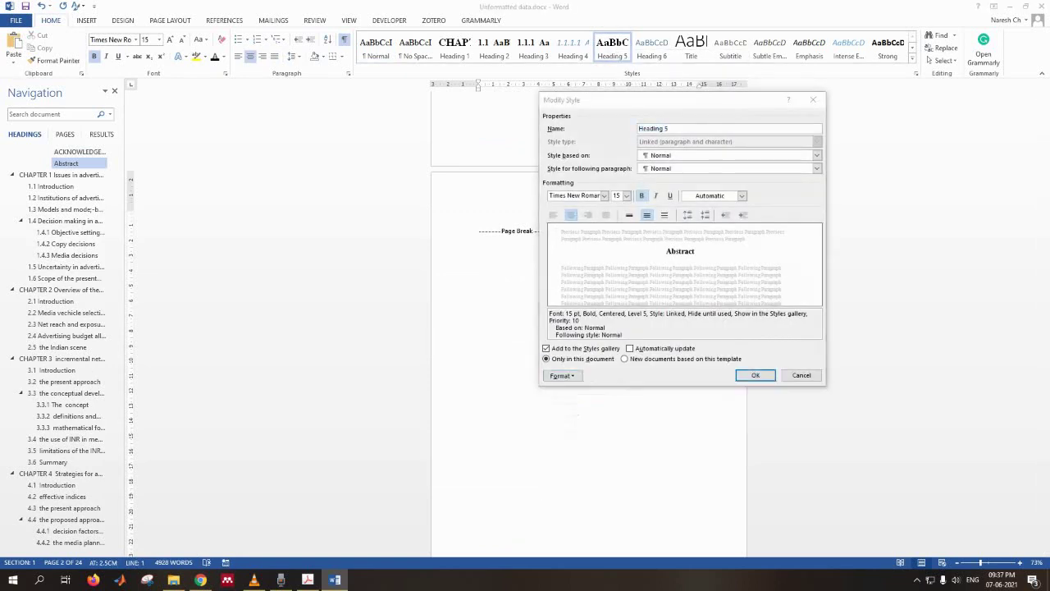
click(634, 155)
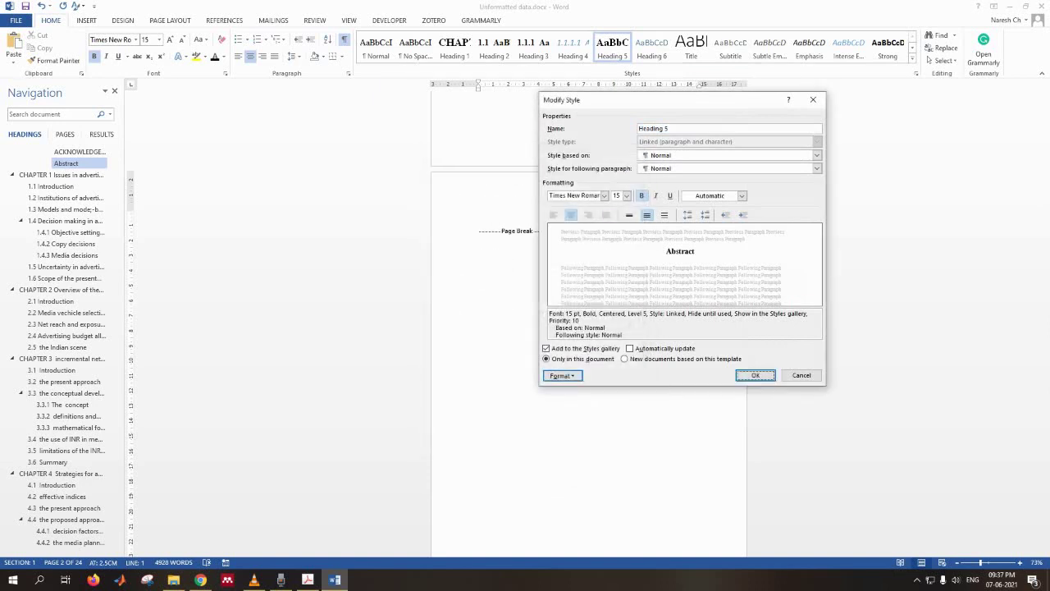
click(563, 375)
click(571, 389)
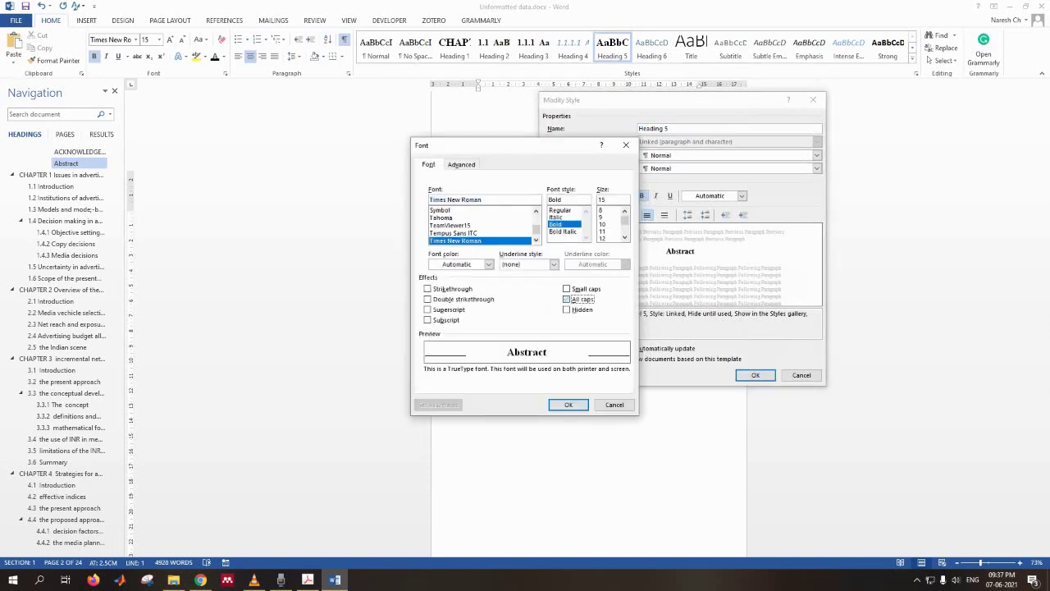
click(566, 299)
click(568, 404)
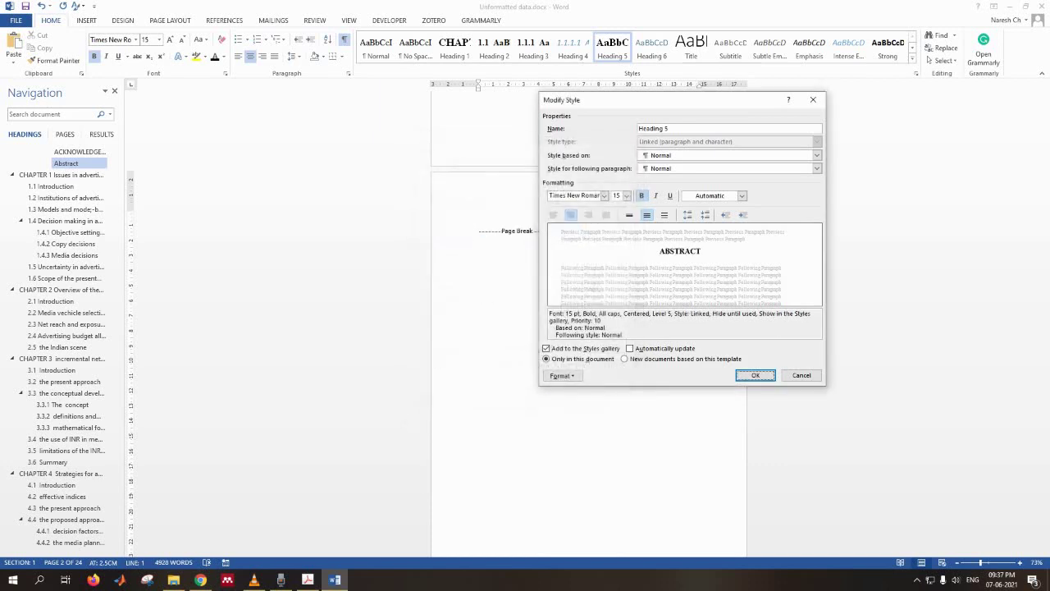
click(630, 348)
click(755, 376)
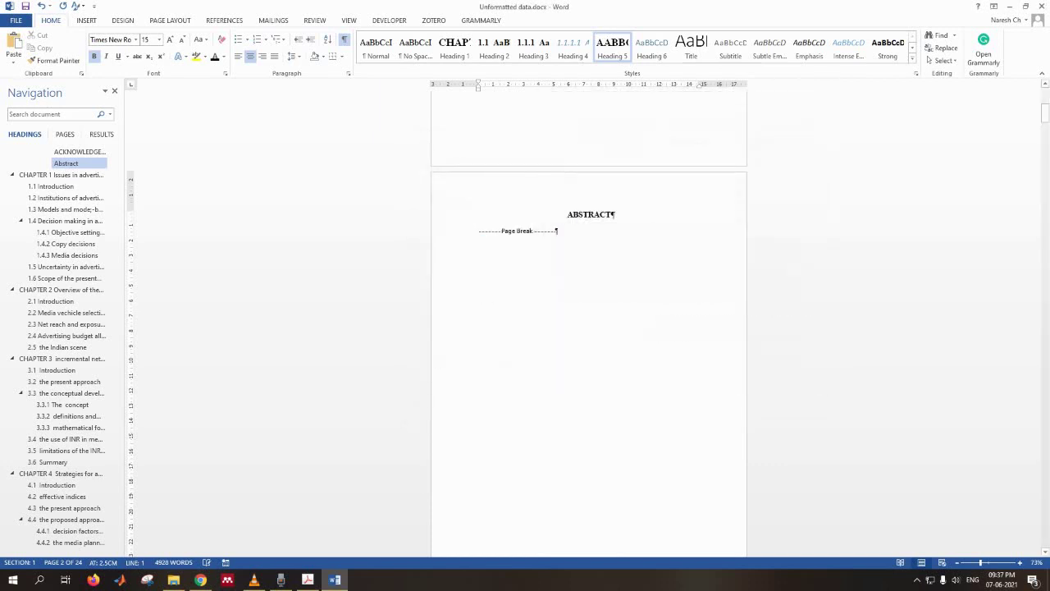
Apply the Heading 5 style to the List of figures title on the third page.
scroll(589, 320, up, 7)
scroll(589, 320, down, 3)
scroll(589, 320, down, 2)
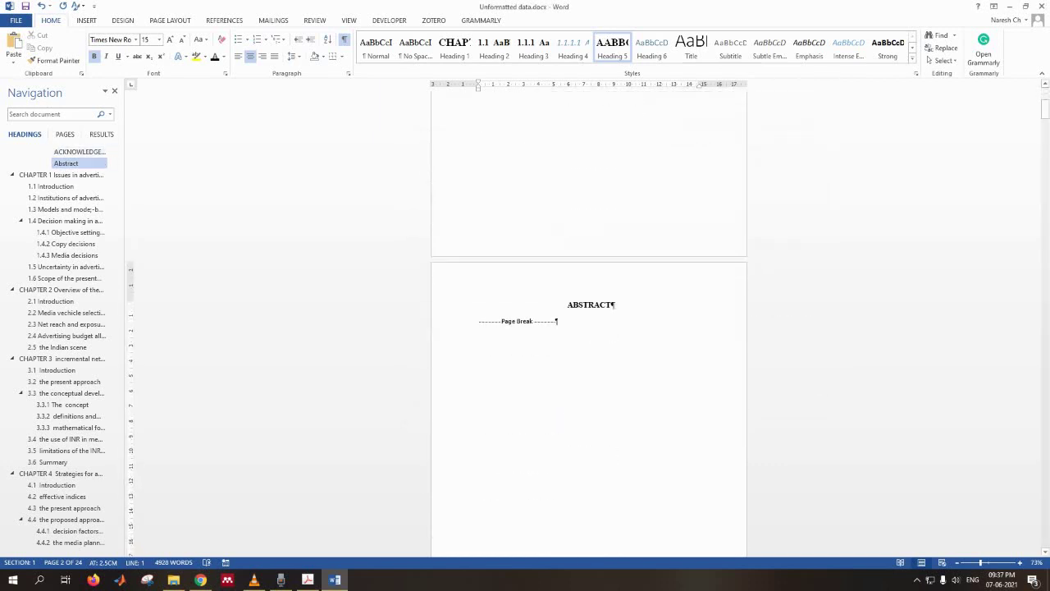
scroll(584, 305, down, 5)
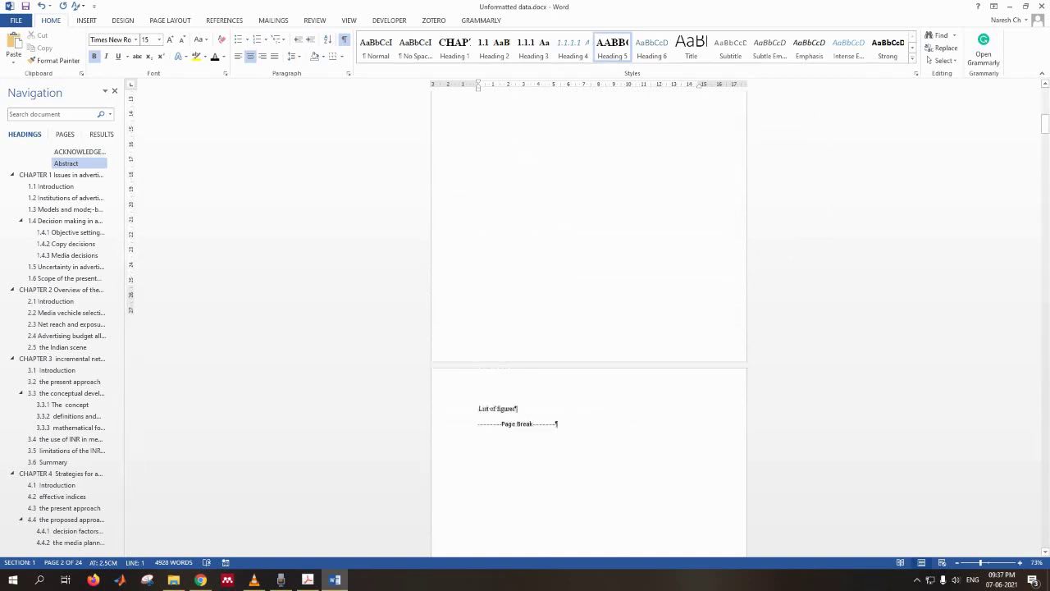
click(506, 358)
click(612, 48)
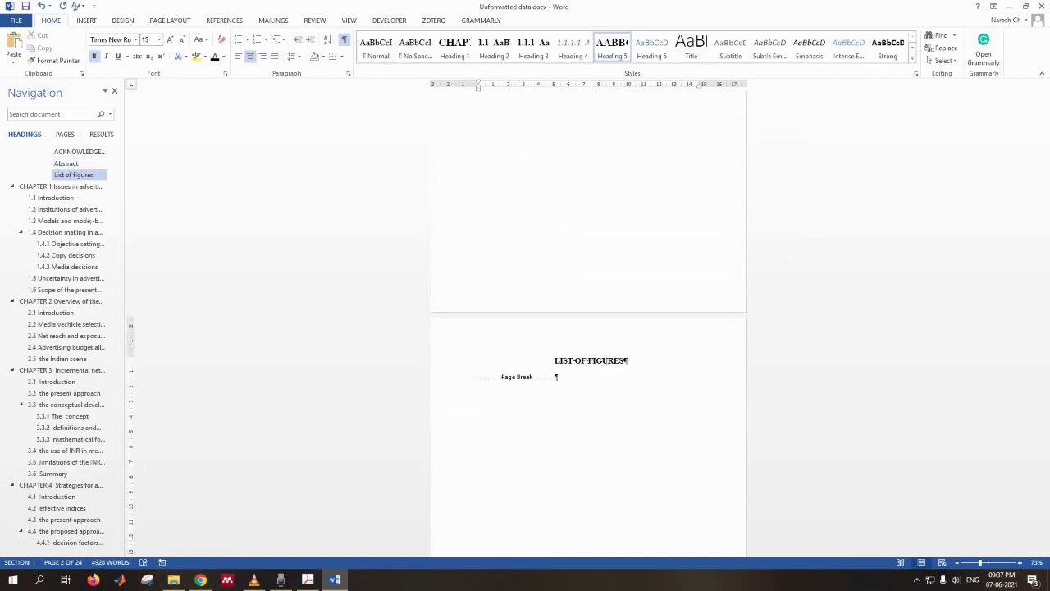
Apply the Heading 5 style to the List of tables and Glossary titles on their pages.
scroll(589, 329, down, 7)
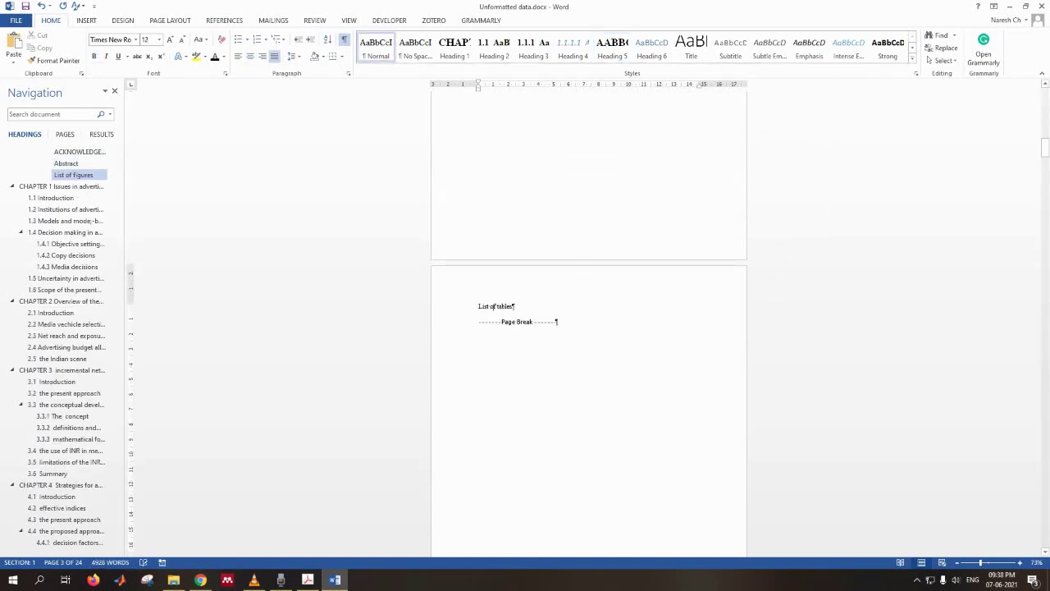
click(496, 306)
click(612, 48)
scroll(589, 328, down, 1)
scroll(589, 328, down, 5)
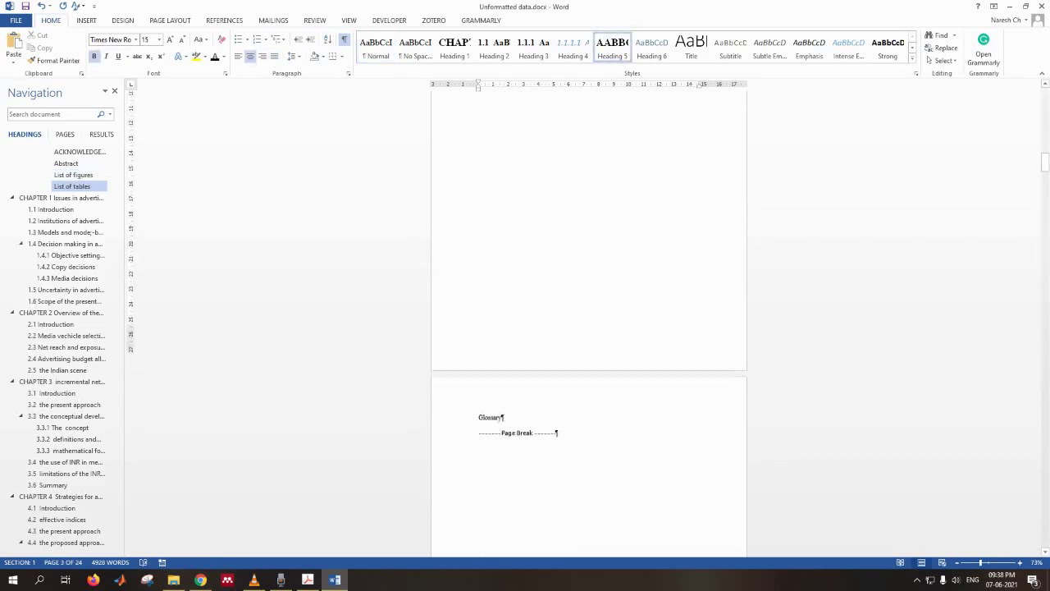
click(492, 326)
click(612, 48)
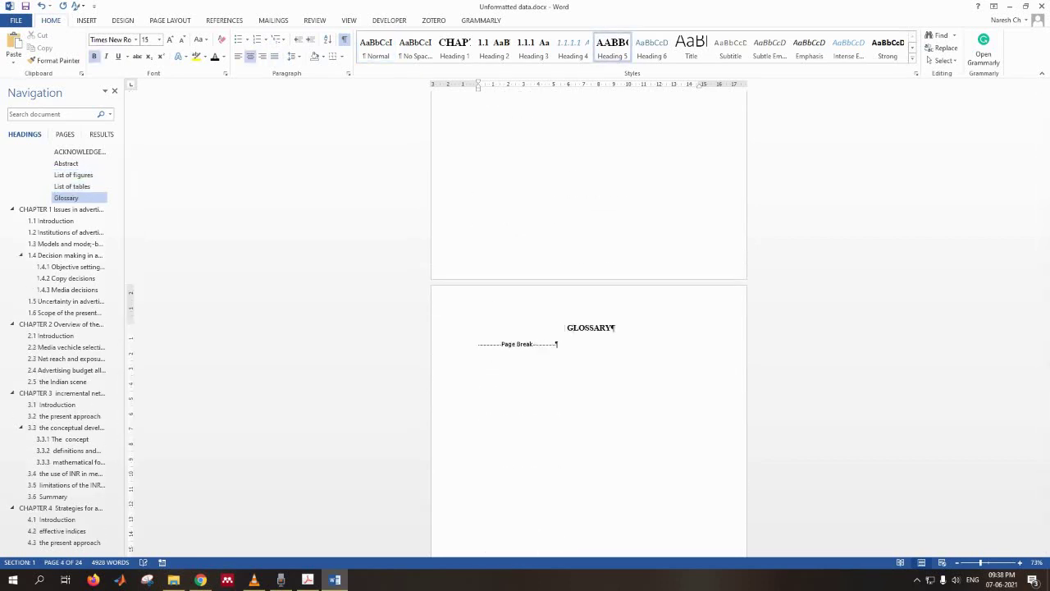
Apply the Heading 5 style to the Abbreviations and Notation titles on the following pages.
scroll(589, 329, down, 5)
click(497, 346)
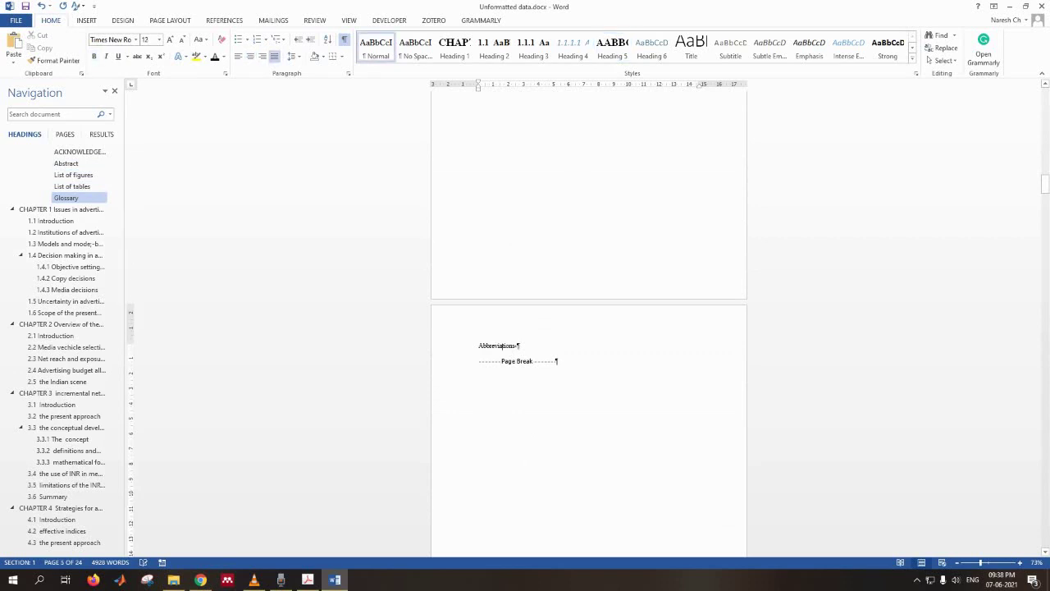
click(612, 48)
scroll(589, 329, down, 5)
scroll(589, 329, down, 3)
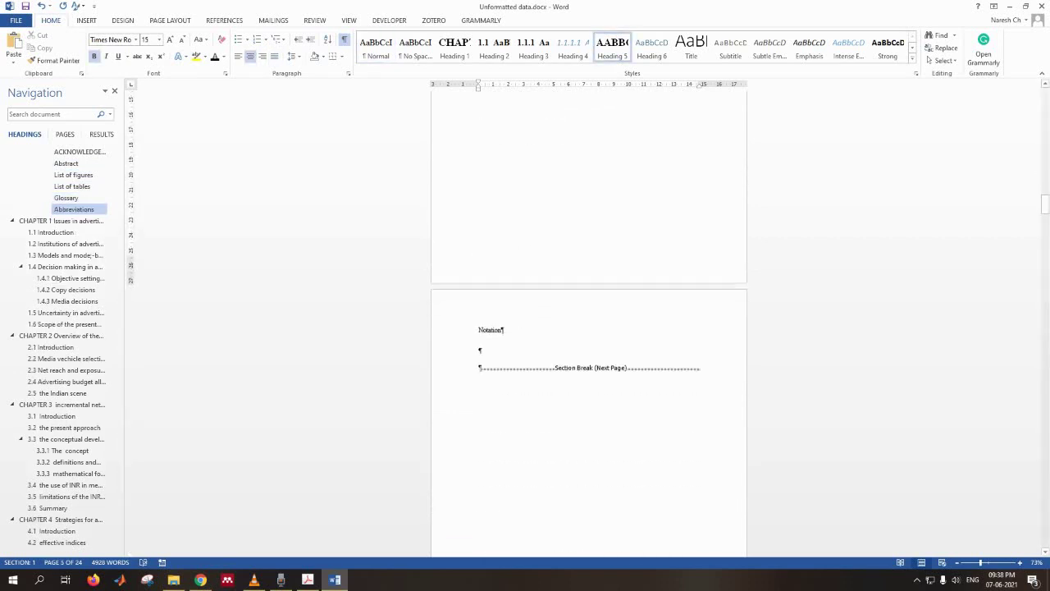
click(492, 331)
click(612, 47)
Apply the Heading 5 style to the Table of contents title above the chapter entries.
scroll(589, 328, down, 5)
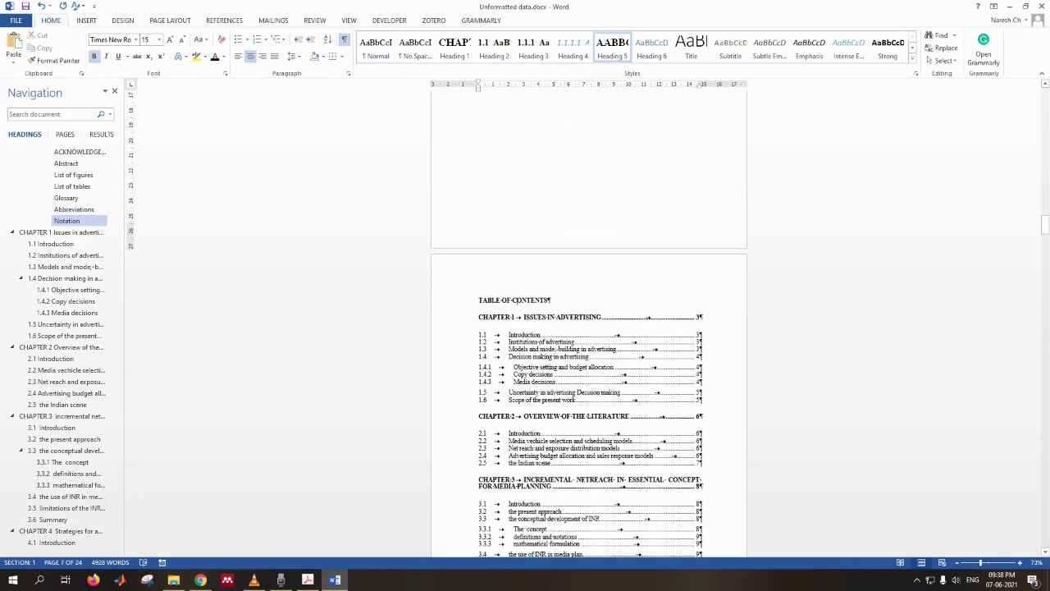
click(516, 300)
click(612, 48)
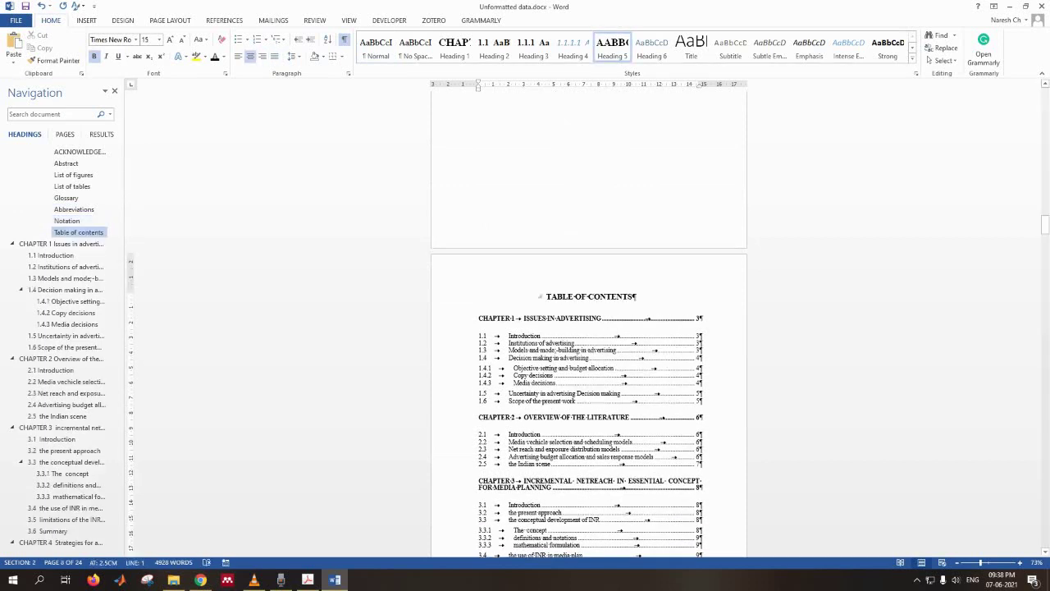
scroll(589, 328, up, 3)
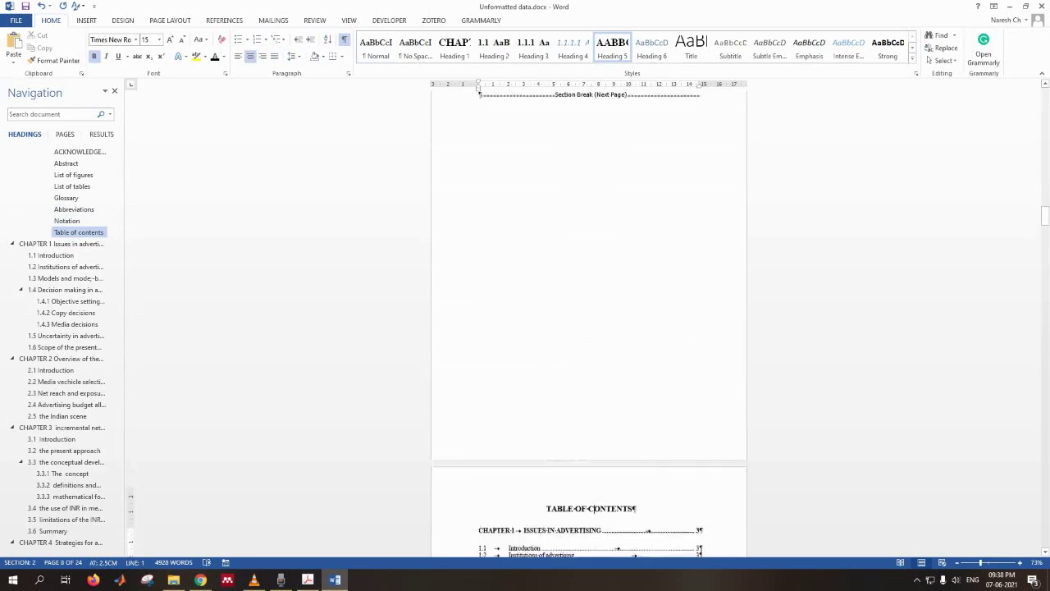
scroll(589, 328, up, 2)
scroll(589, 328, down, 5)
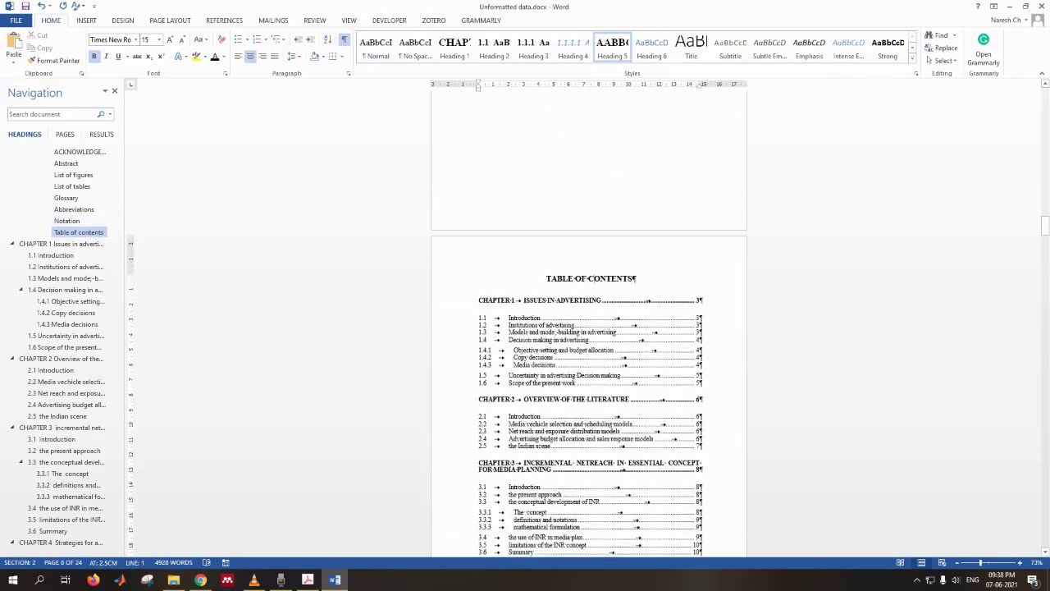
Show the full styles list with the TOC styles and place the cursor inside the table of contents.
click(916, 73)
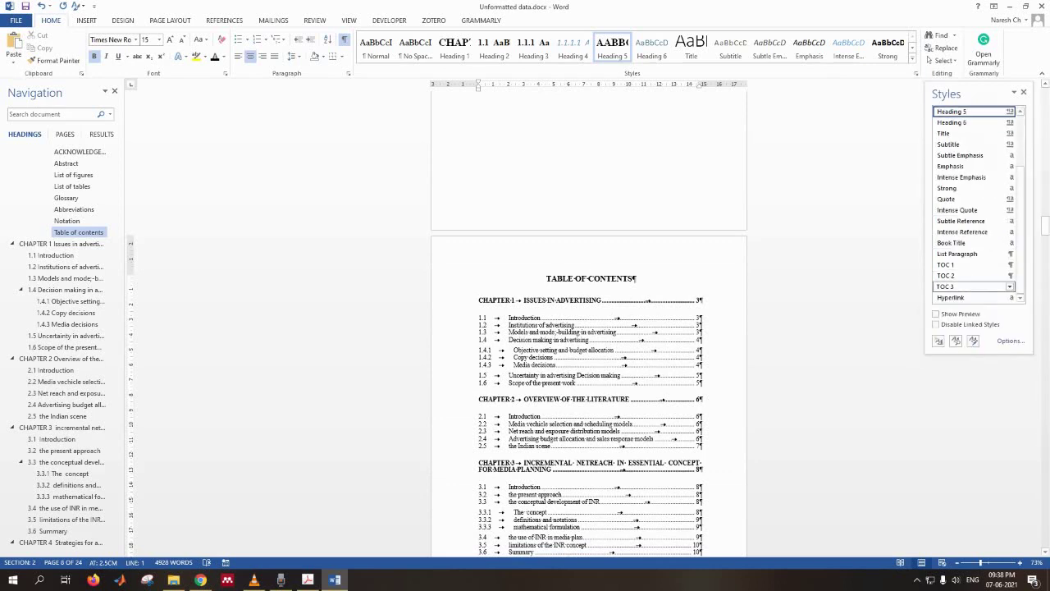
mouse_move(972, 287)
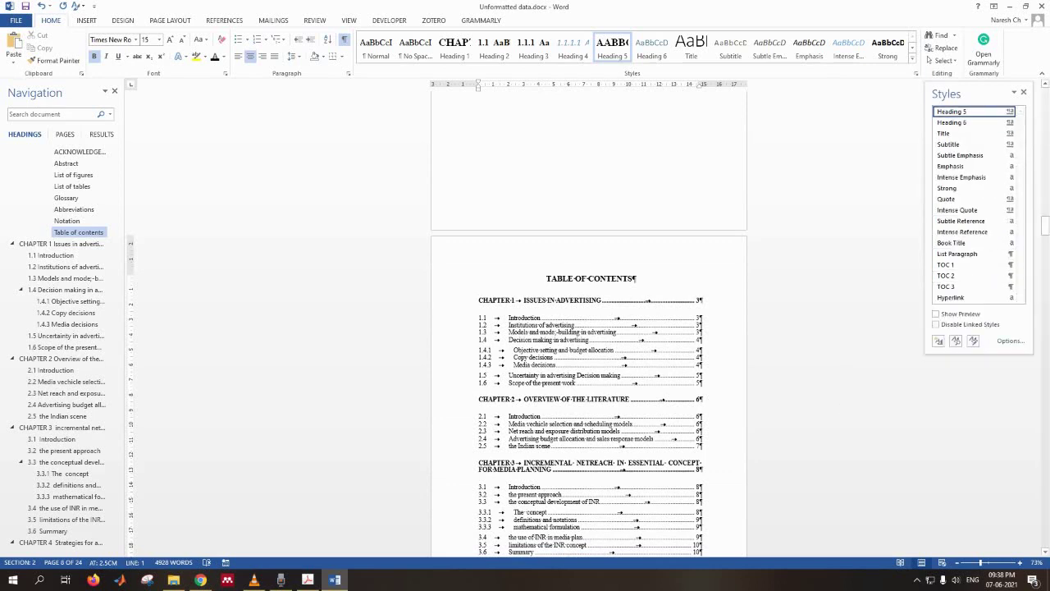
click(563, 327)
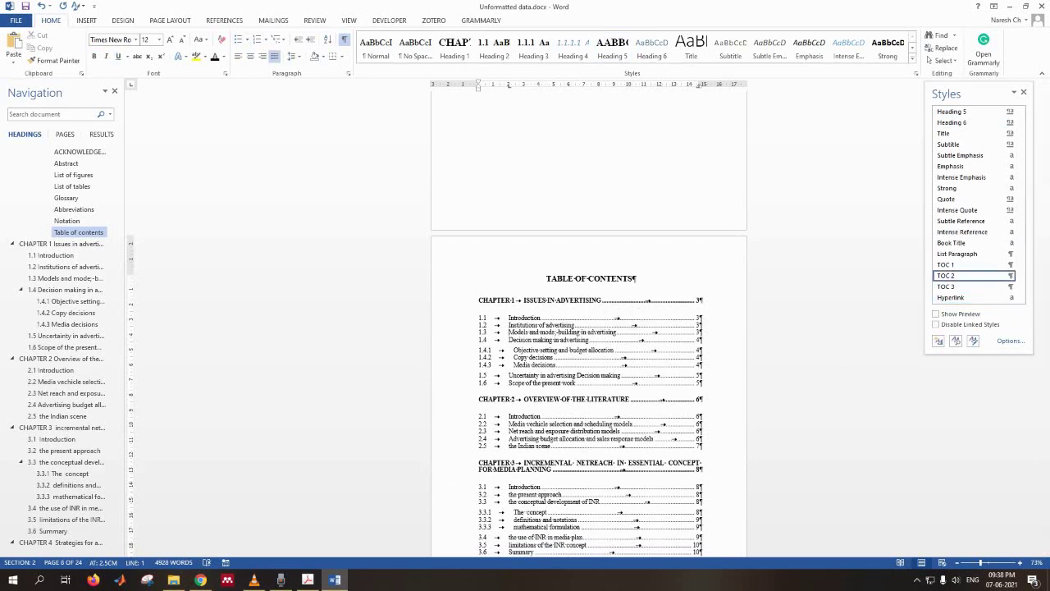
Replace the table of contents with a custom one that also includes Heading 5 entries at TOC level 5.
click(224, 20)
click(18, 51)
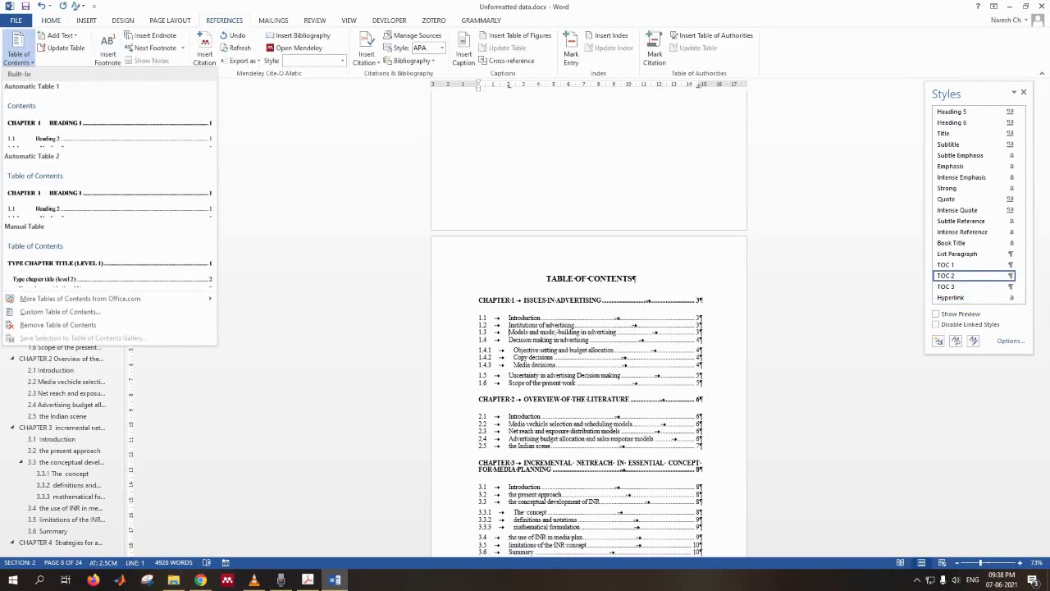
click(57, 312)
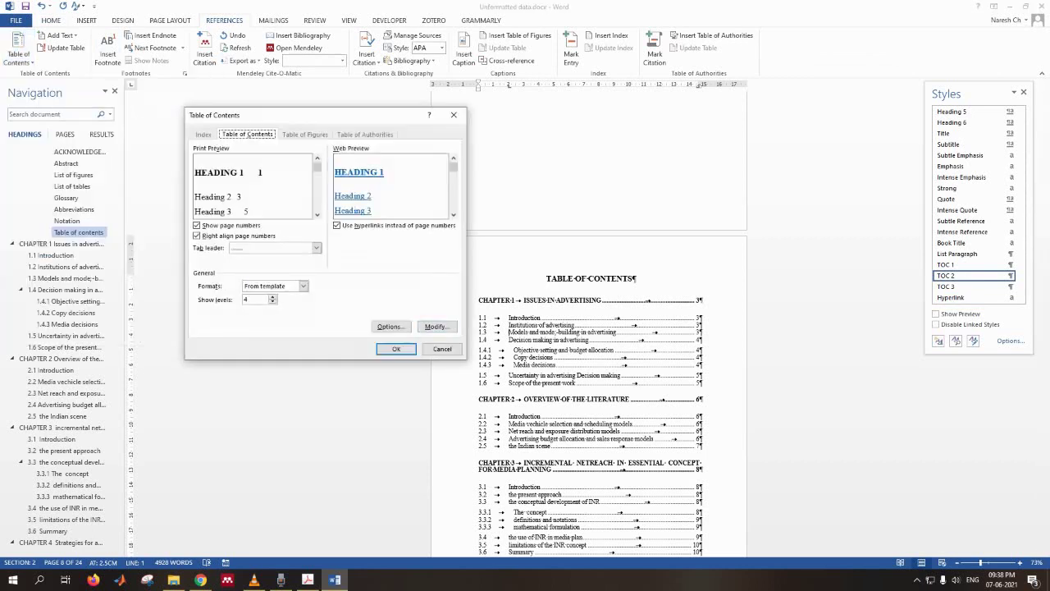
click(389, 326)
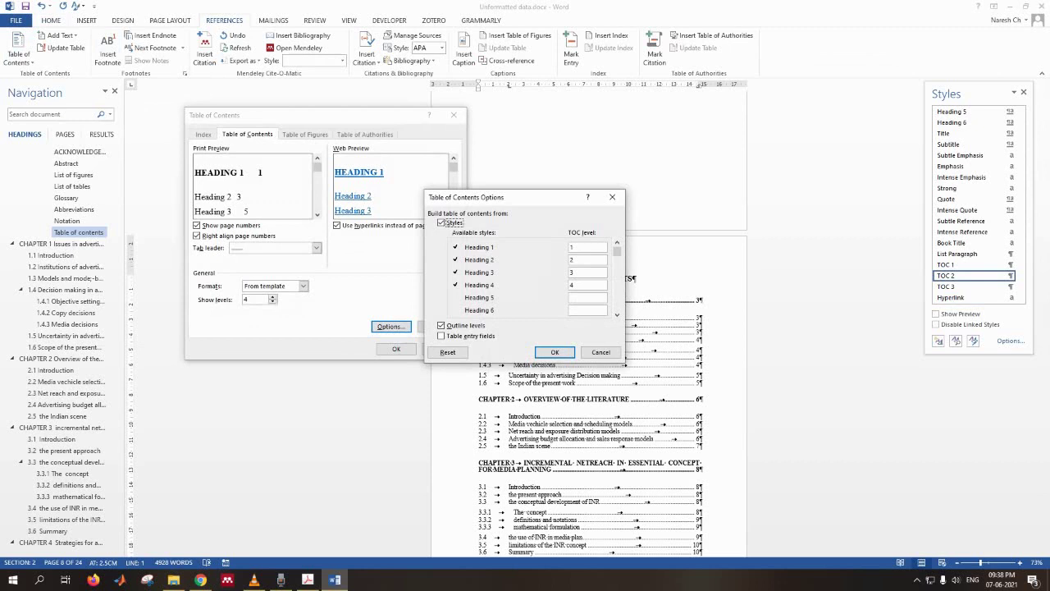
click(617, 315)
scroll(525, 279, up, 2)
key(Return)
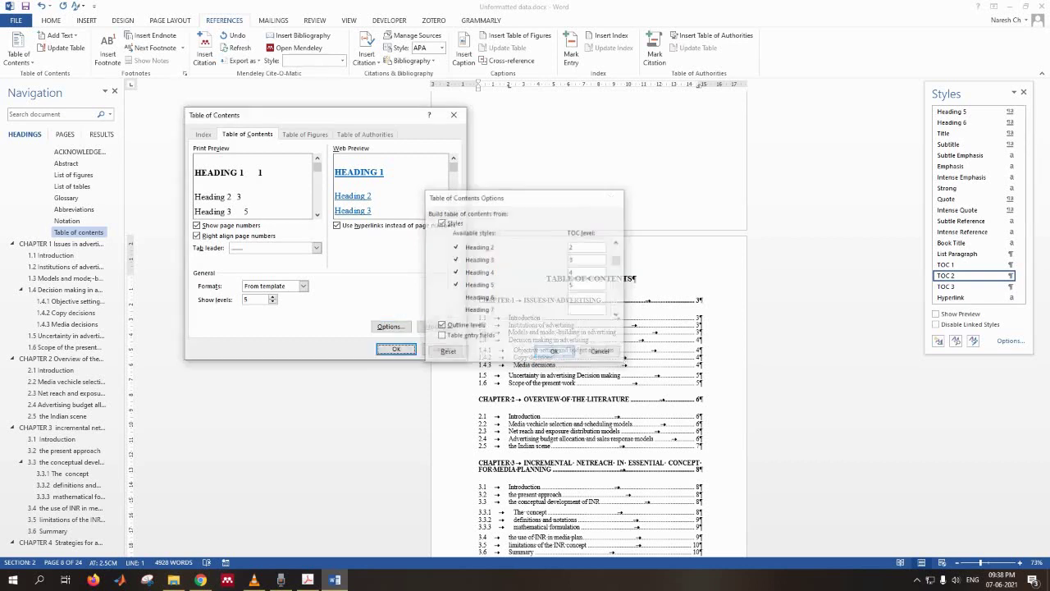
click(395, 349)
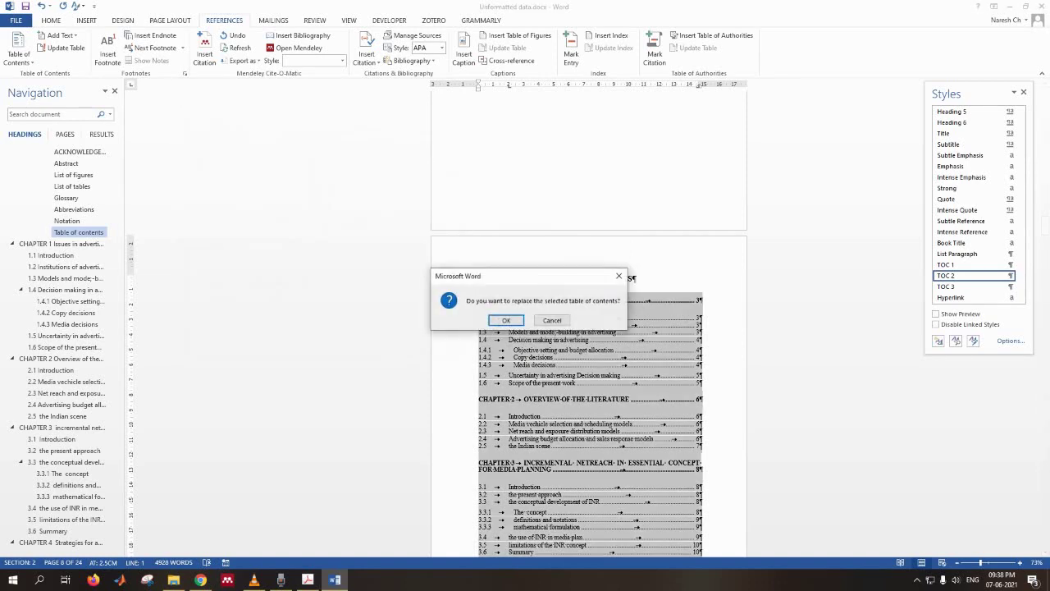
key(Return)
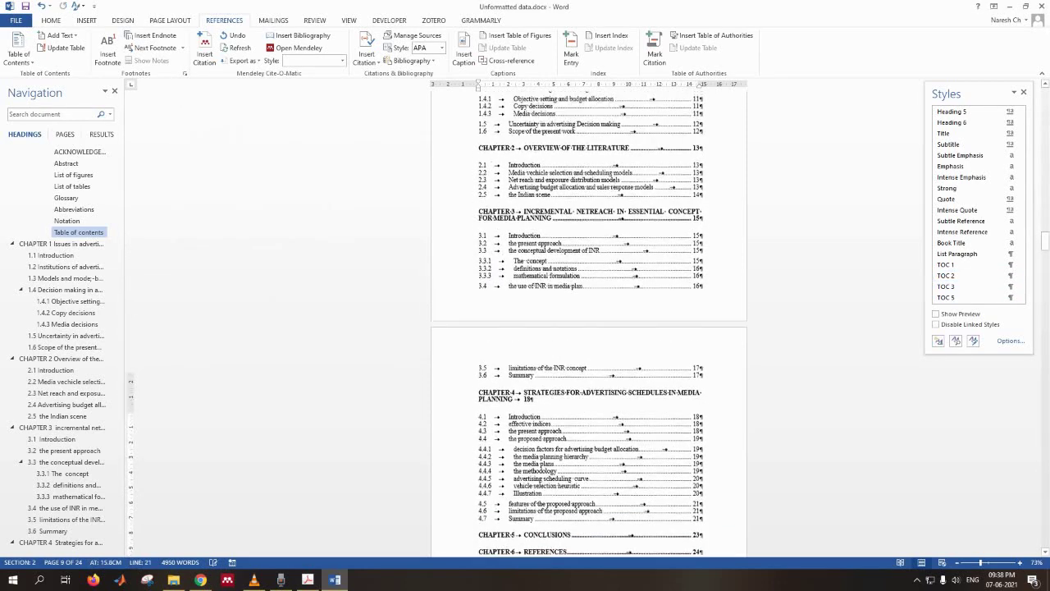
Modify the TOC 5 style so that its front matter entries use all caps.
scroll(590, 320, up, 4)
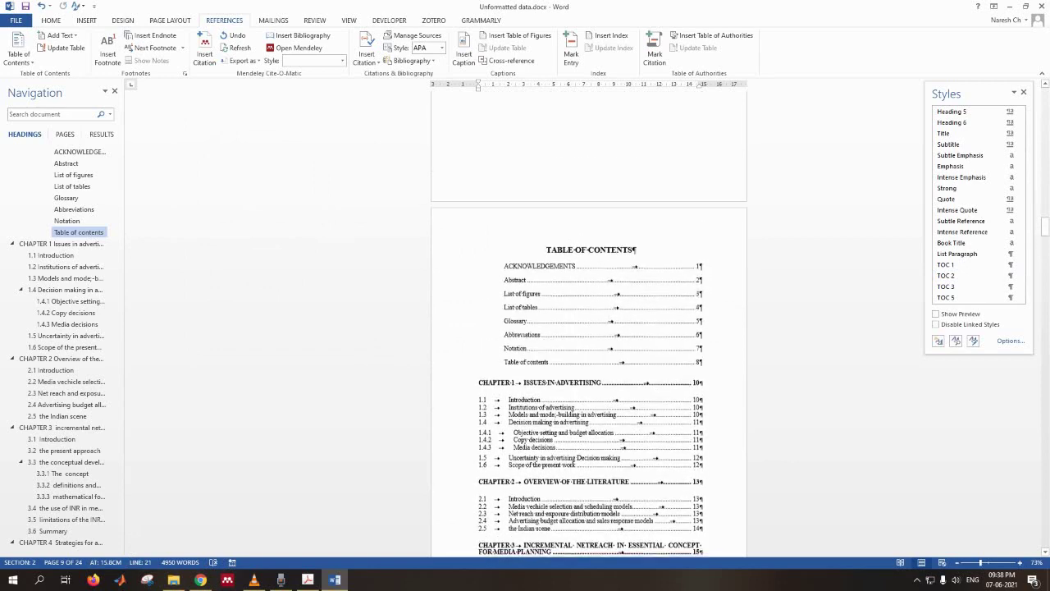
scroll(976, 283, down, 1)
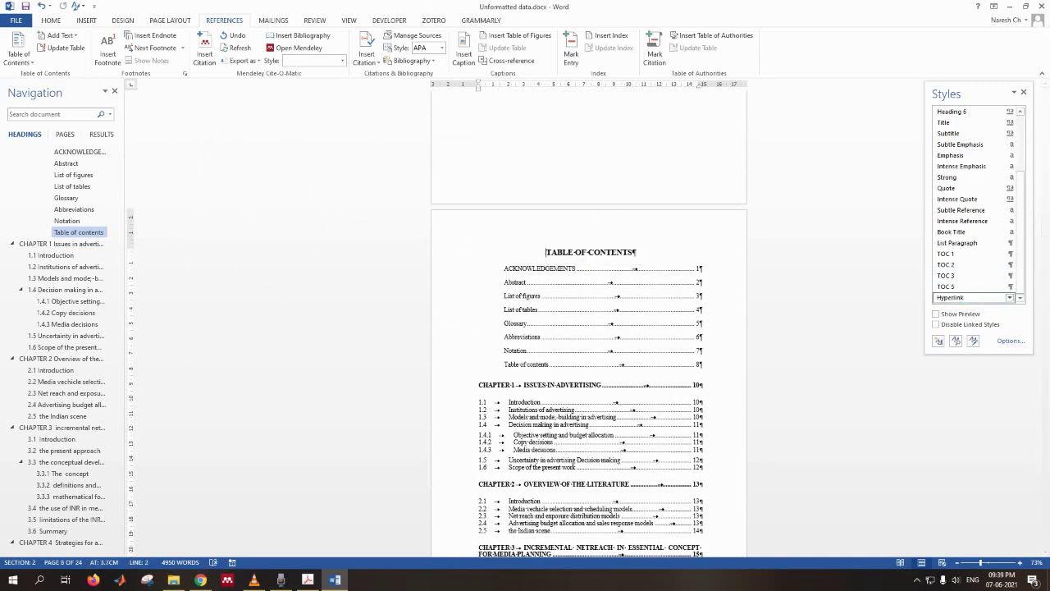
click(1010, 287)
click(919, 311)
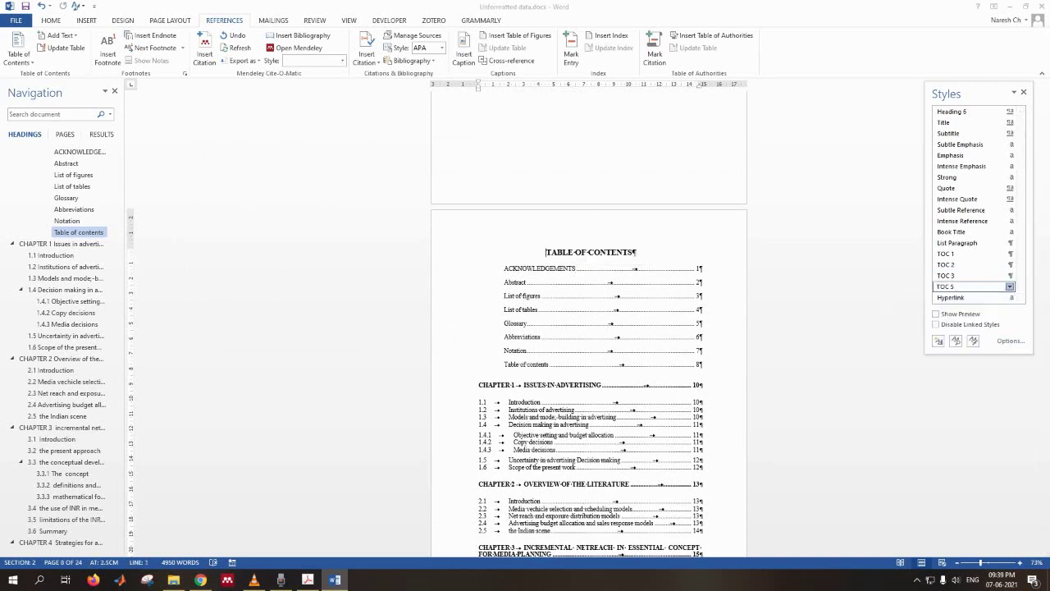
click(561, 375)
click(568, 388)
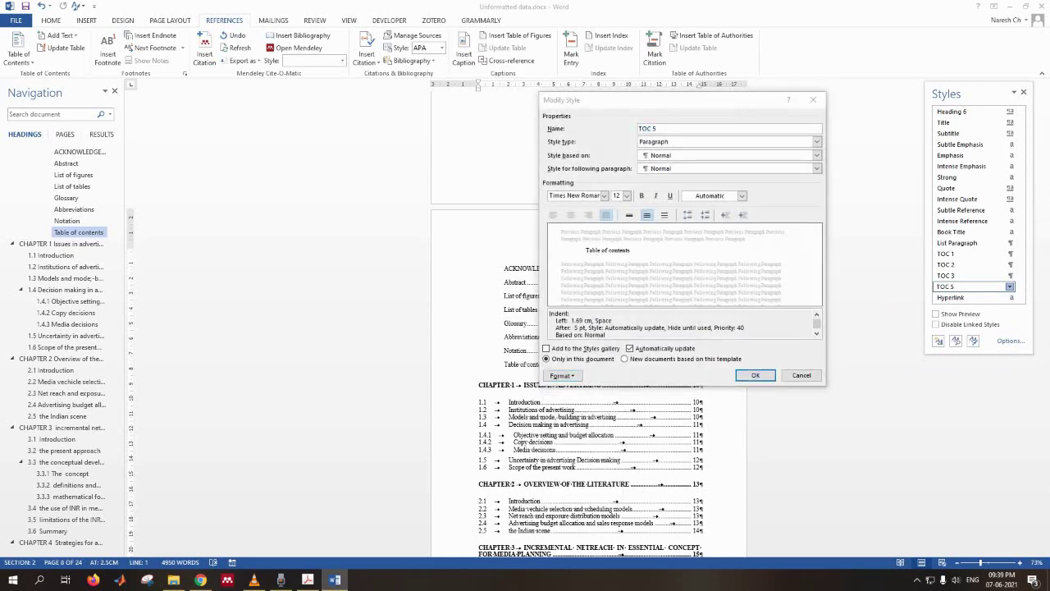
key(alt+a)
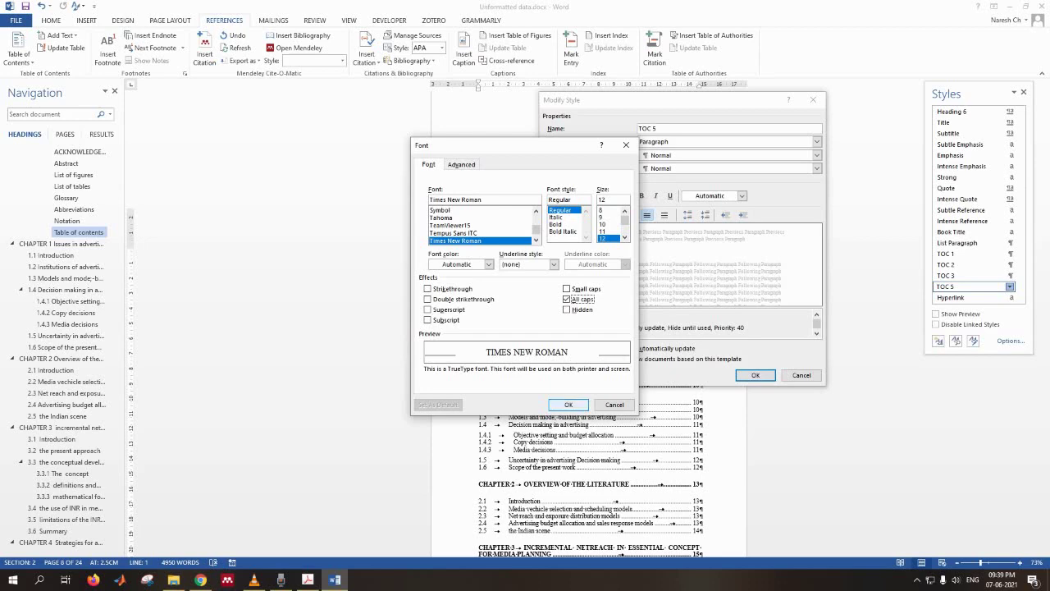
key(Return)
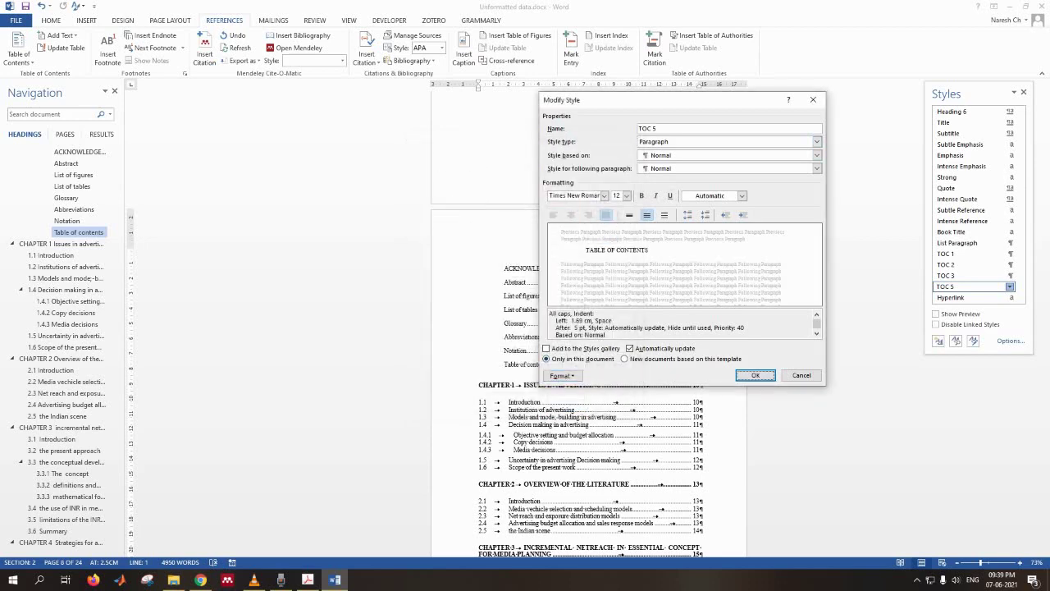
Set the TOC 5 style's left indent to 0 cm and its spacing before and after to 6 pt, and apply the all-caps style changes.
drag(640, 100, 221, 105)
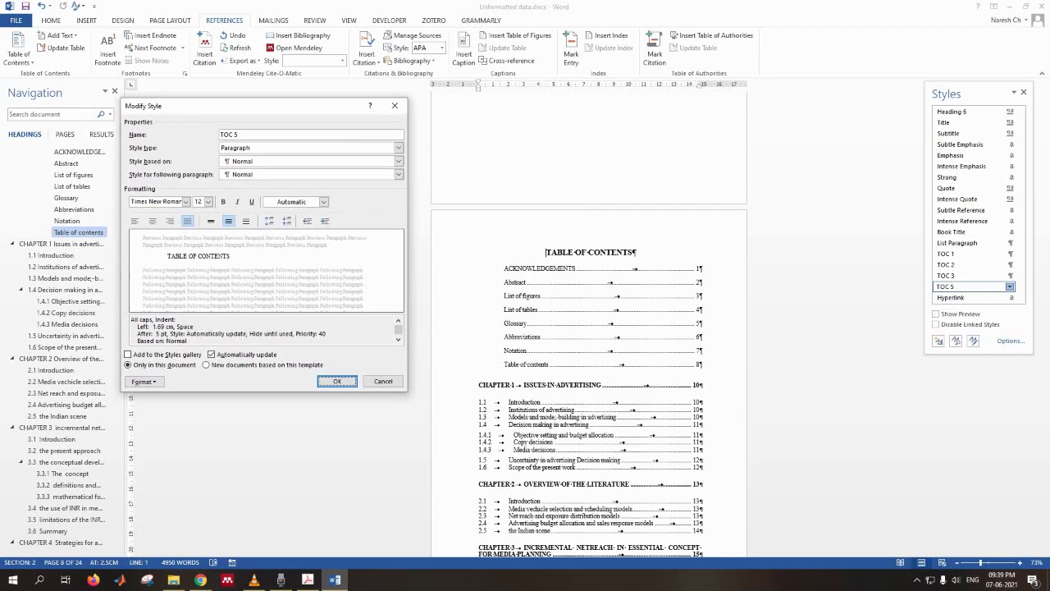
click(144, 381)
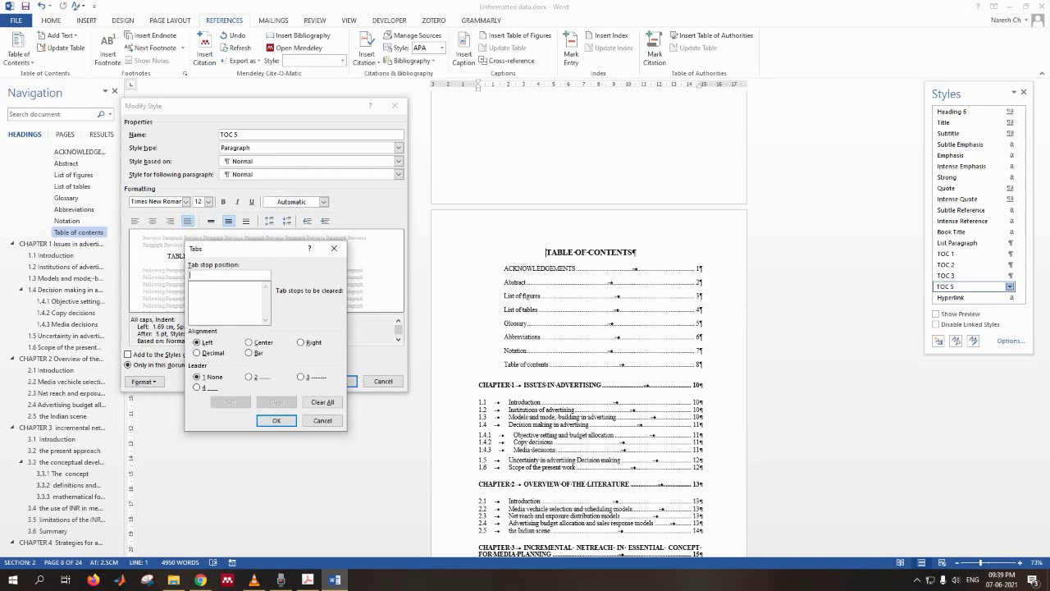
click(323, 421)
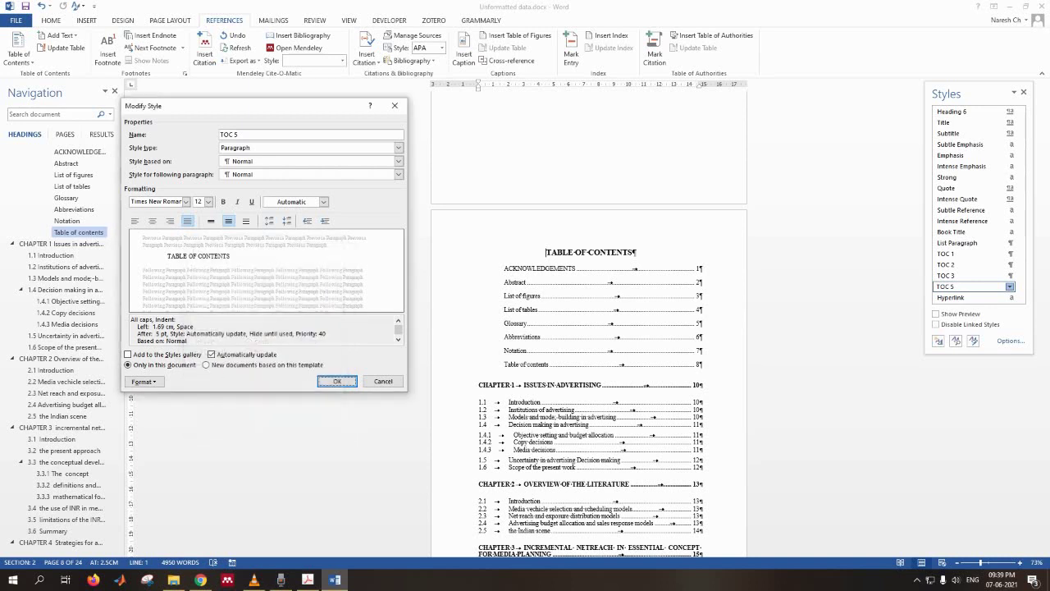
click(143, 381)
click(152, 407)
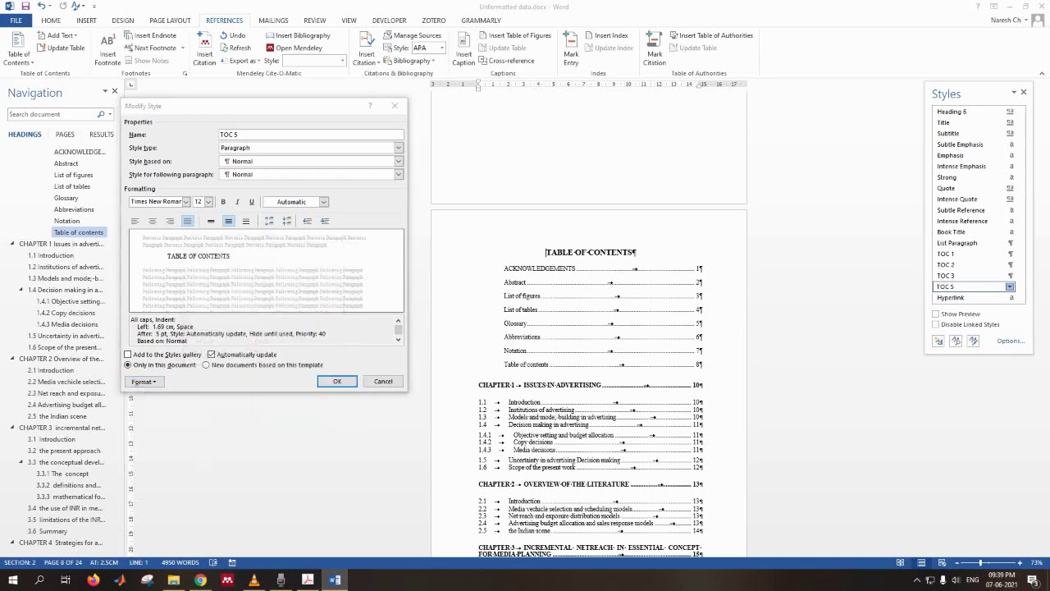
drag(525, 156, 308, 137)
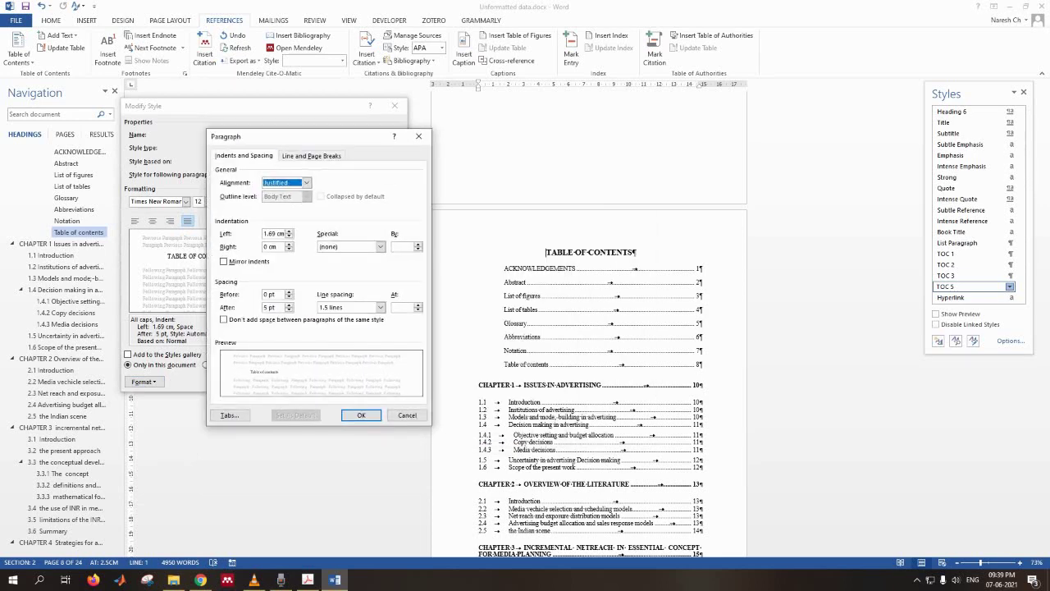
key(Tab)
text(0)
click(264, 294)
key(Return)
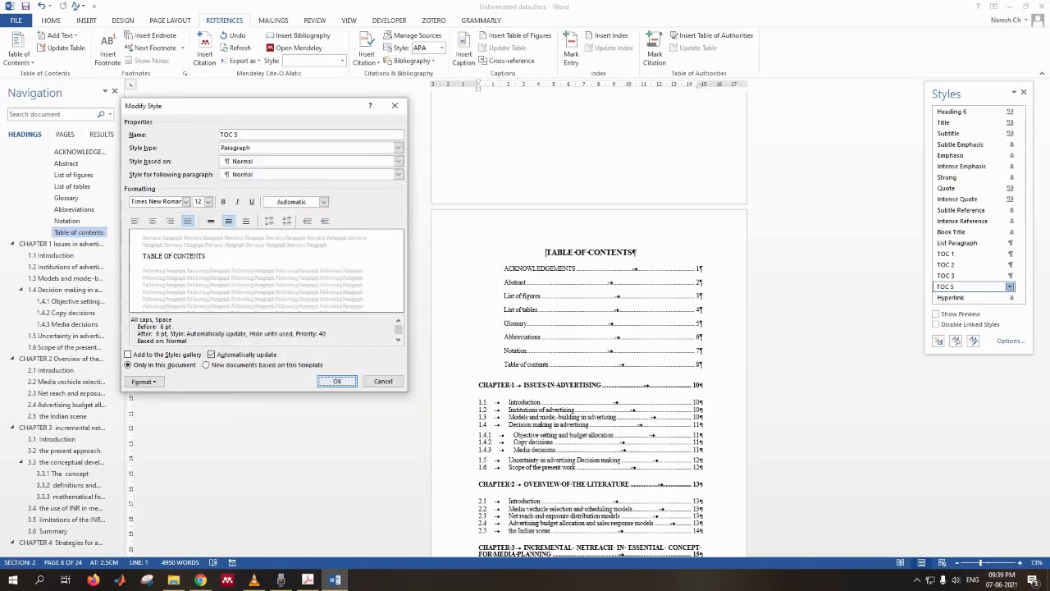
key(Return)
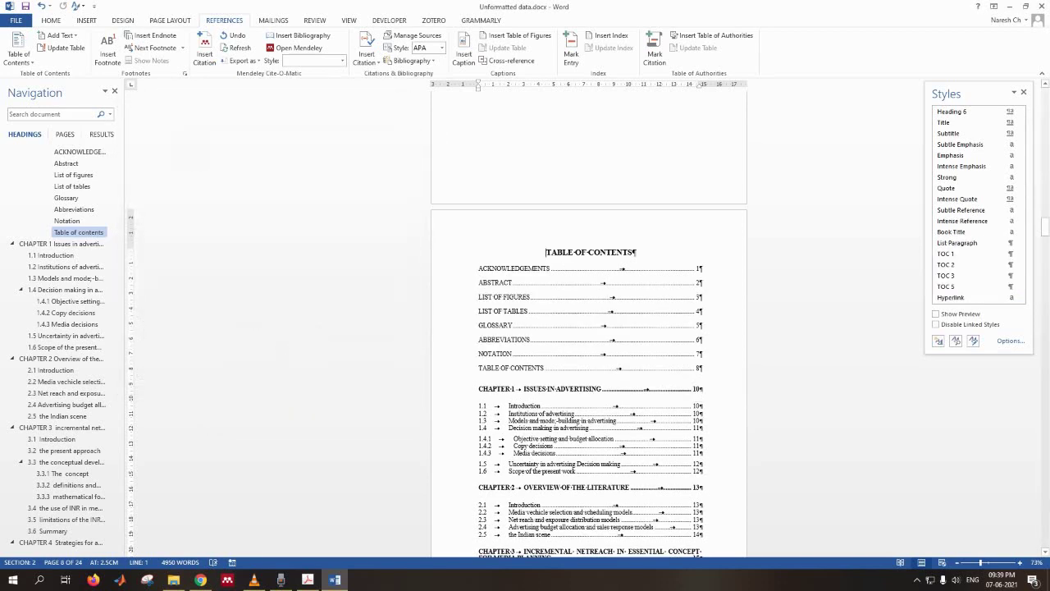
Close the styles list and place the thesis document side by side with the guidelines PDF.
scroll(574, 247, down, 5)
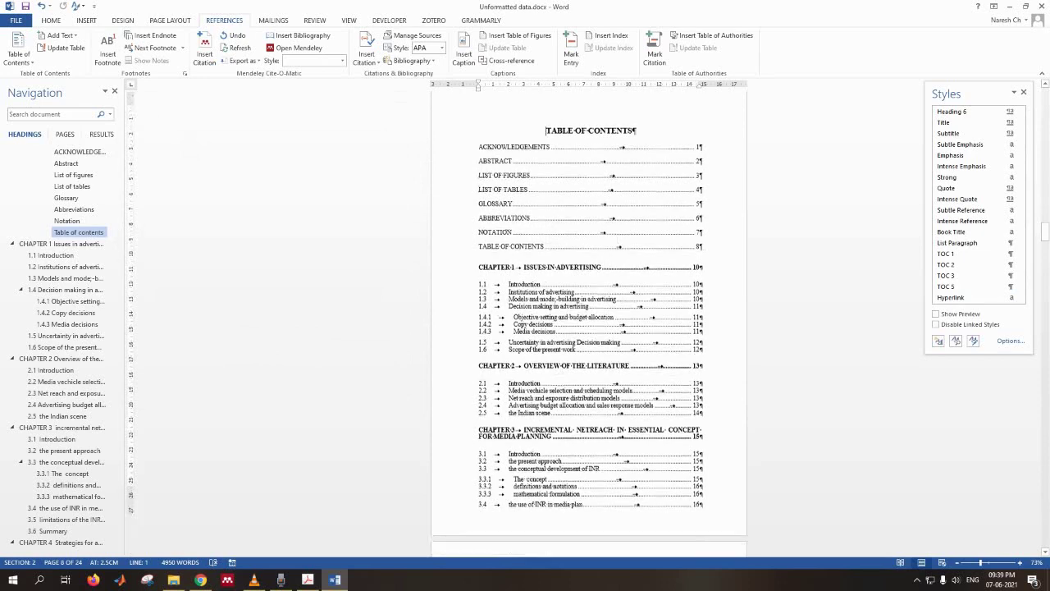
scroll(574, 246, up, 3)
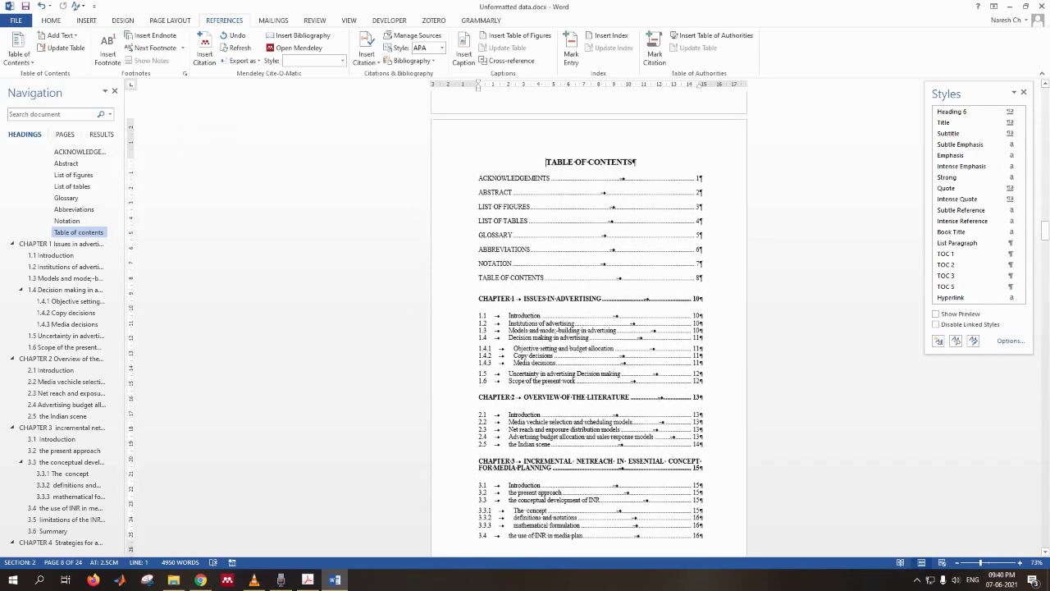
click(1023, 92)
key(super+Left)
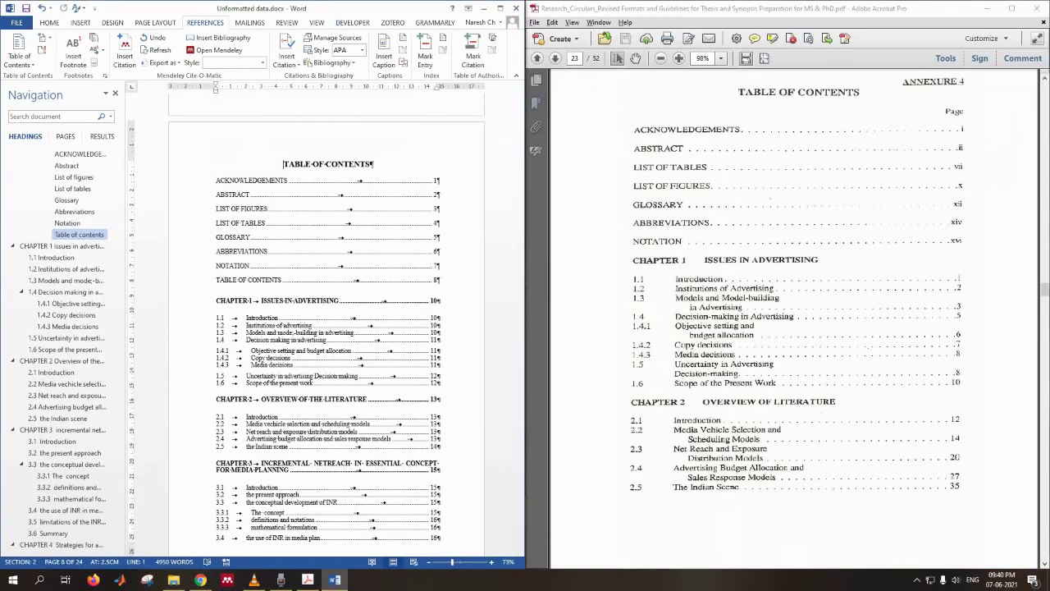
Compare the thesis's table of contents with the sample table of contents in Annexure 4 of the guidelines.
scroll(795, 312, down, 3)
scroll(794, 311, up, 1)
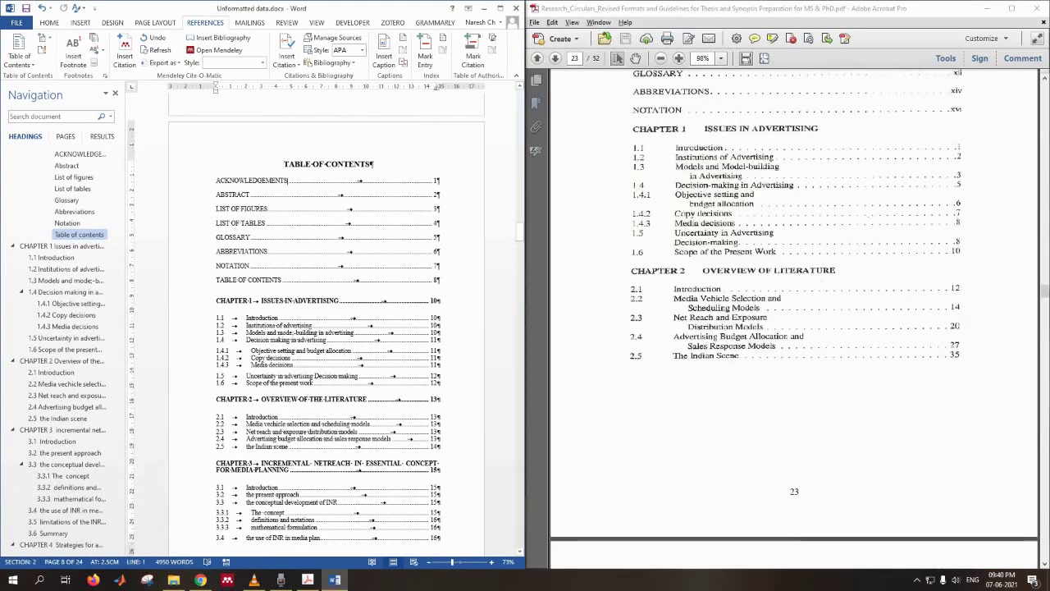
scroll(255, 238, up, 2)
scroll(255, 238, down, 2)
scroll(327, 328, down, 2)
scroll(326, 328, up, 2)
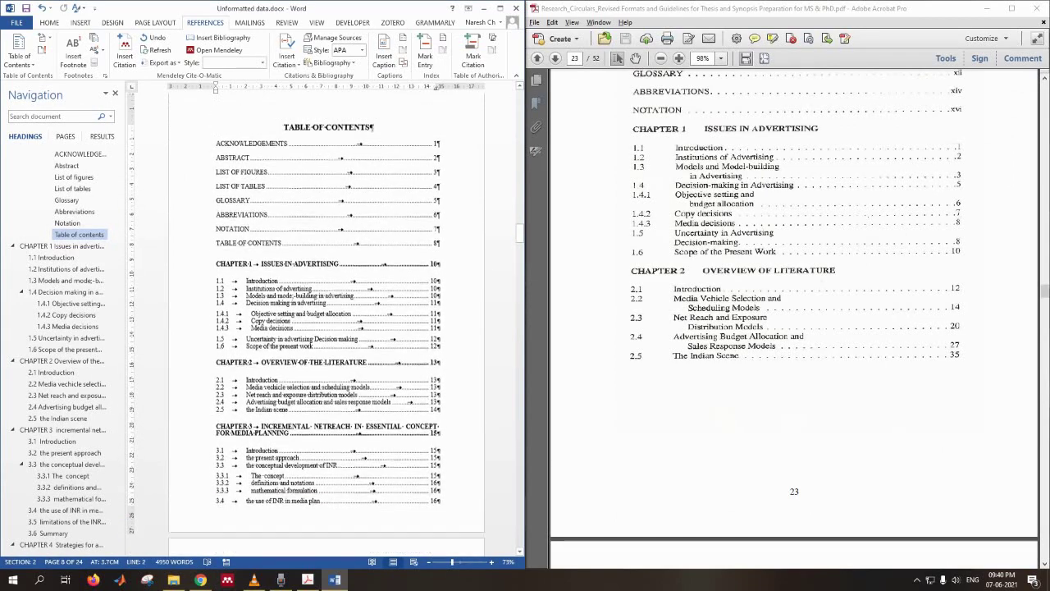
scroll(326, 328, down, 1)
scroll(794, 311, up, 2)
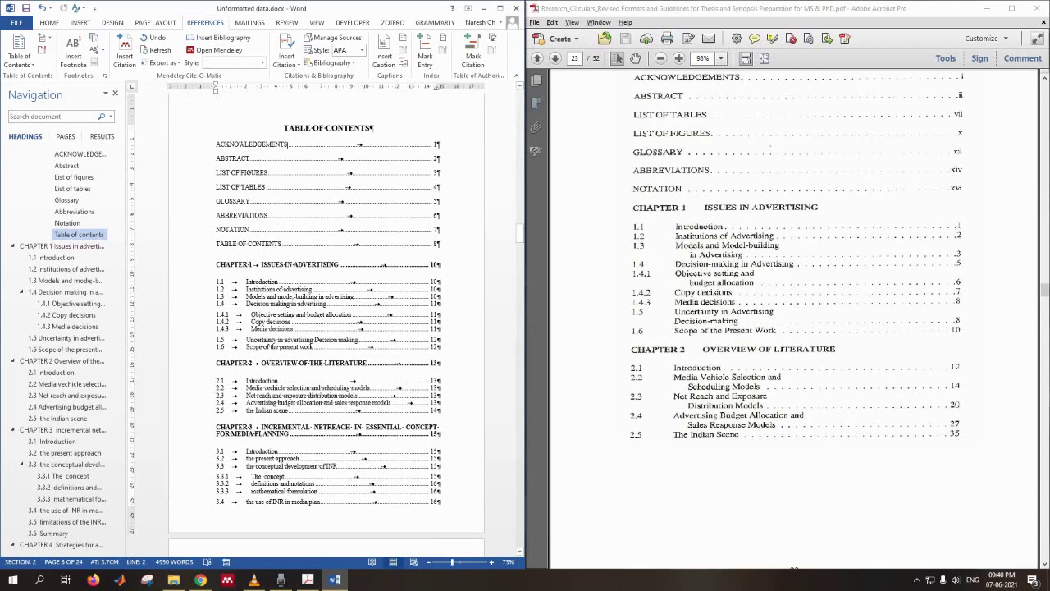
Hide the formatting marks, then select the 1.4.1 entry in the table of contents and show the styles list.
click(49, 22)
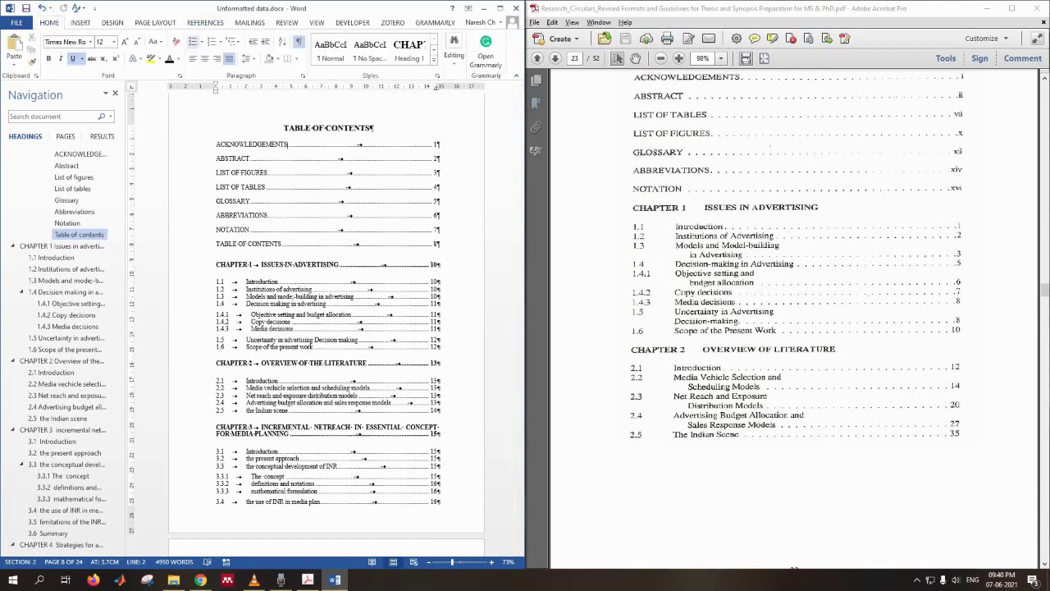
click(298, 41)
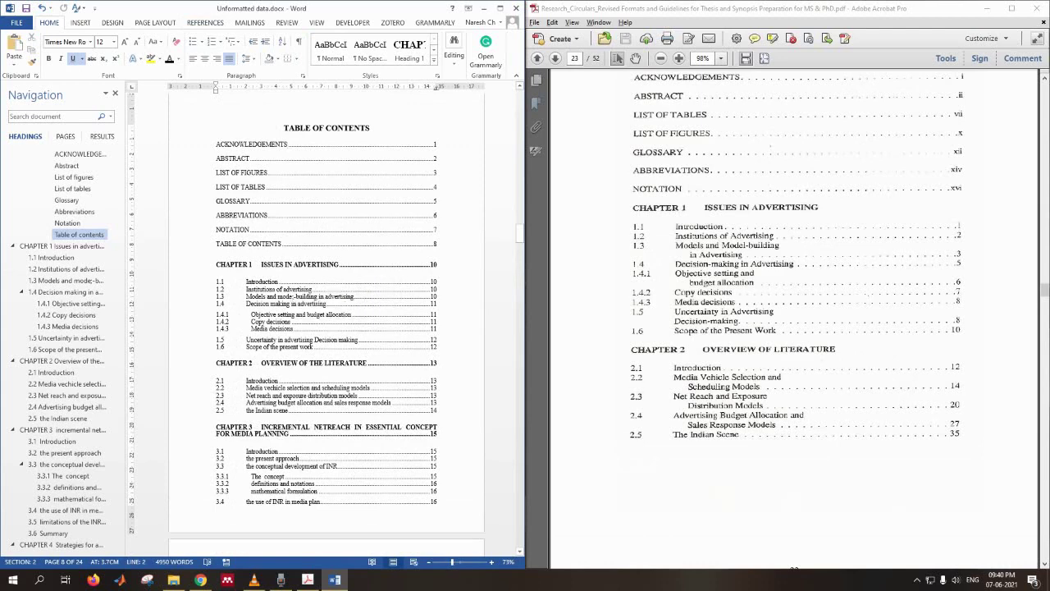
click(251, 314)
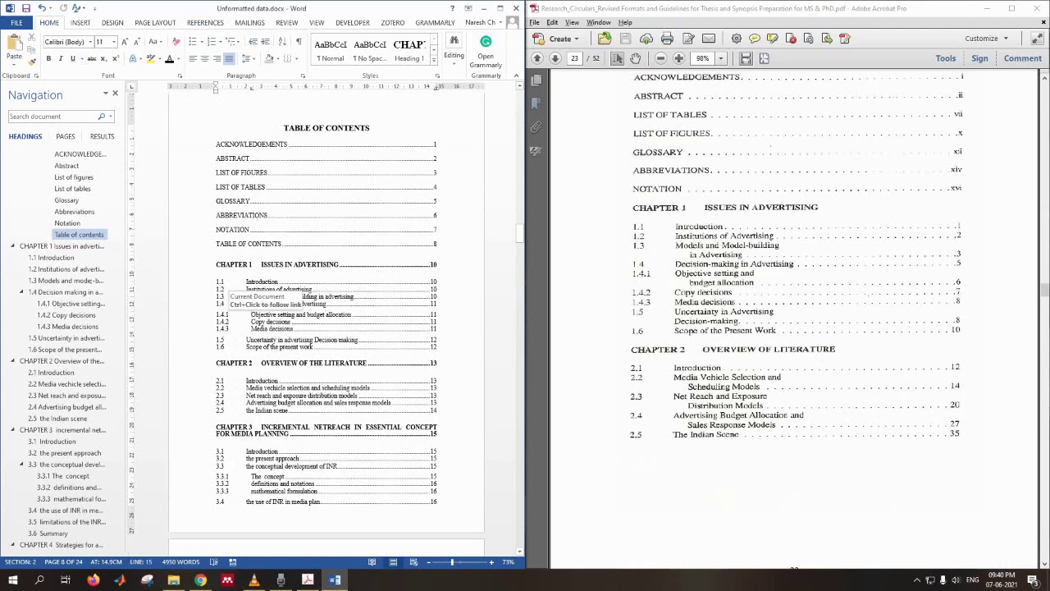
drag(251, 315, 436, 315)
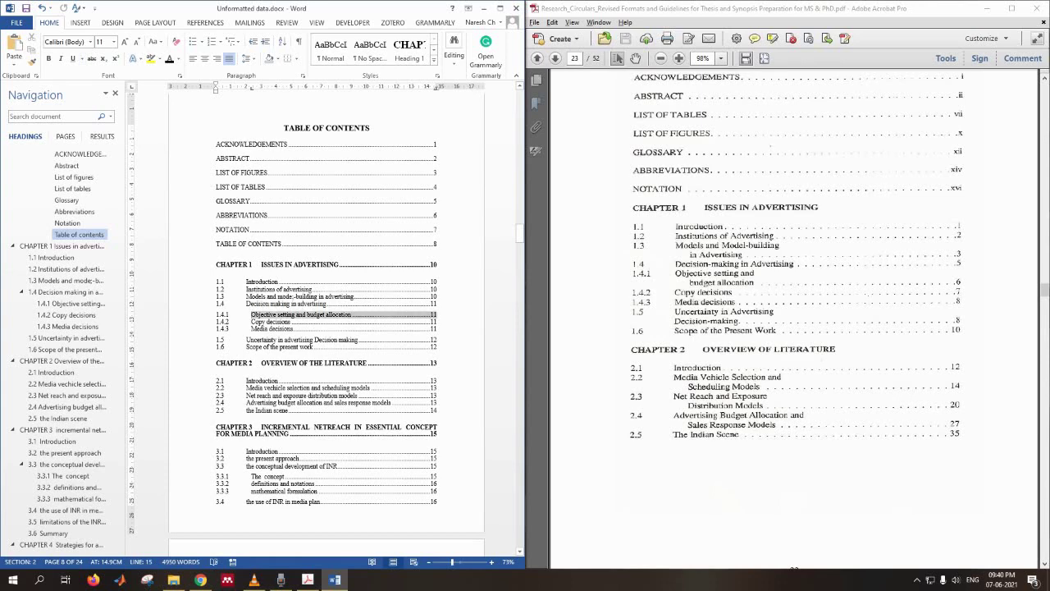
click(437, 75)
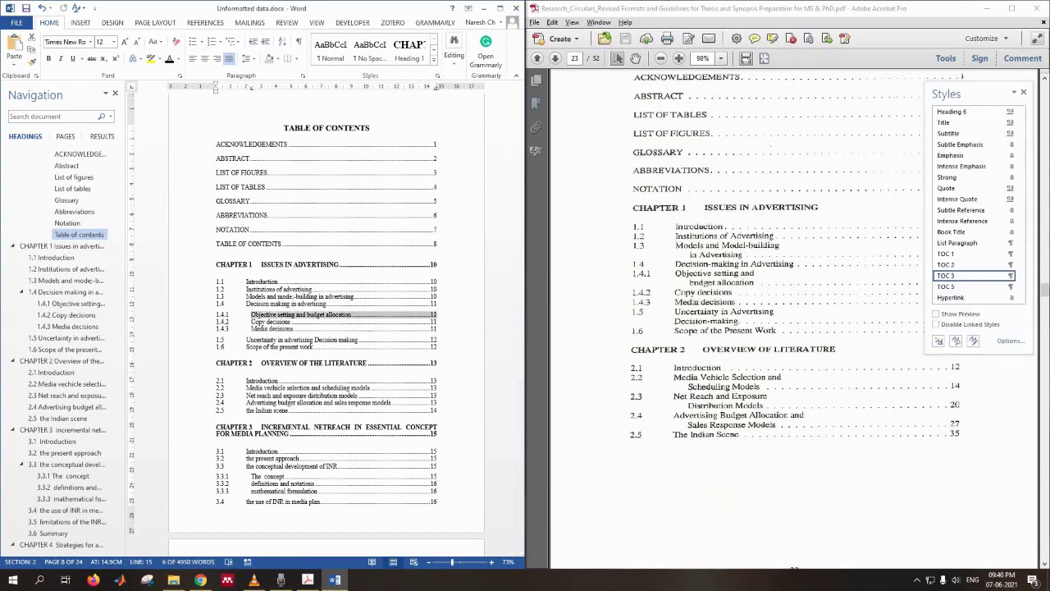
Modify the TOC 3 style, replacing the tab stop before the entry text with one at 2.5 cm.
click(1010, 276)
click(944, 302)
drag(246, 105, 679, 89)
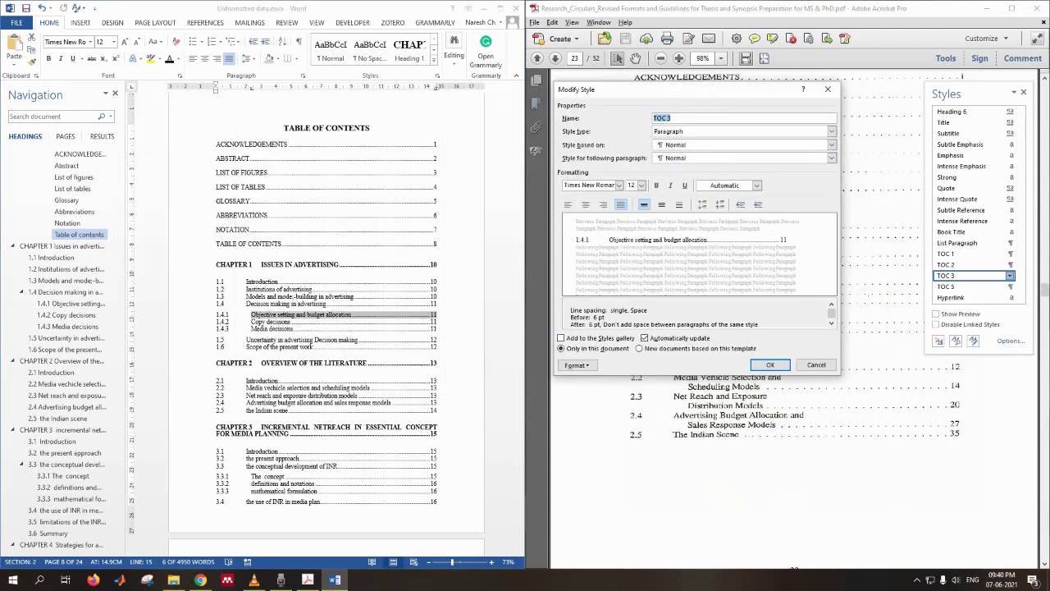
click(576, 365)
click(584, 391)
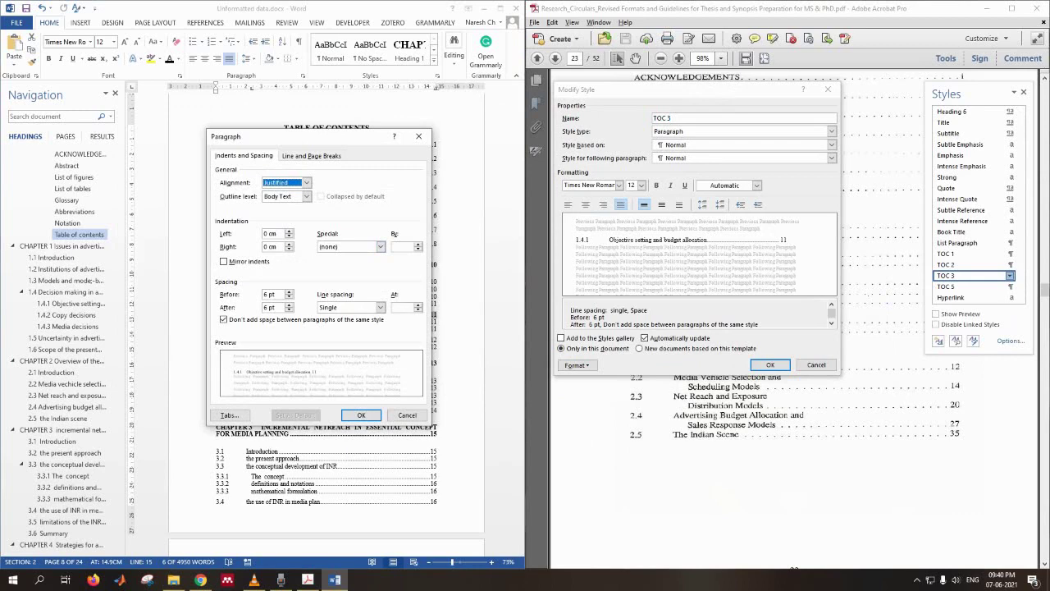
drag(271, 136, 474, 135)
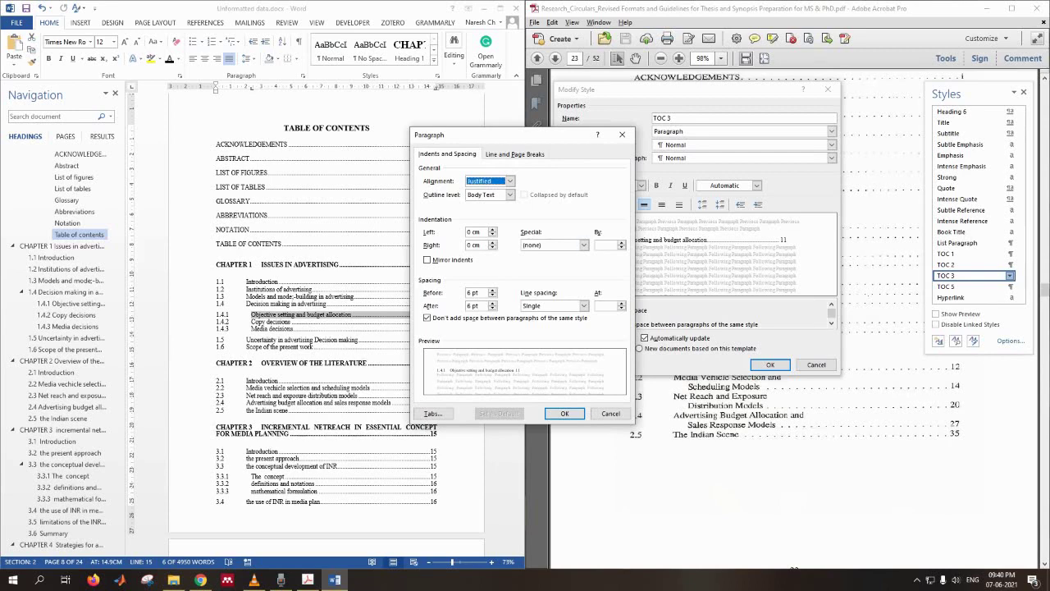
click(433, 413)
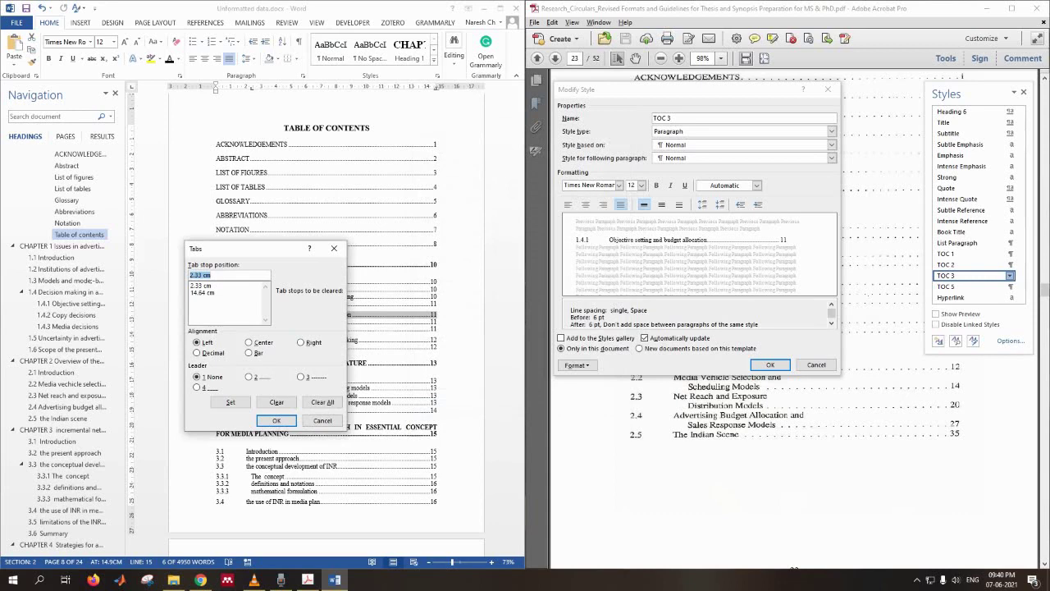
click(202, 286)
drag(246, 249, 508, 211)
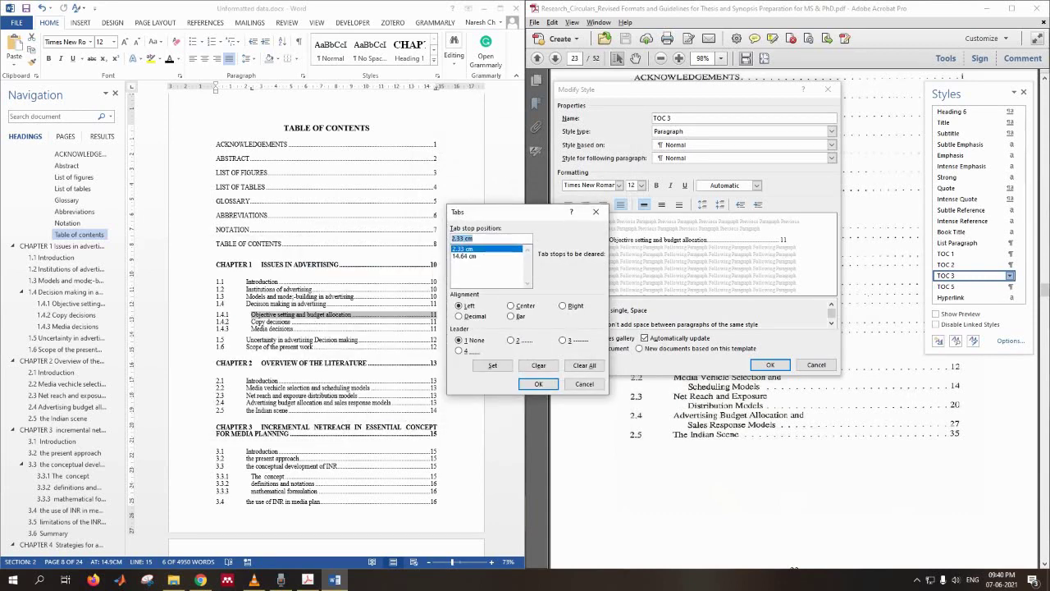
click(464, 238)
key(BackSpace)
key(BackSpace)
text(5)
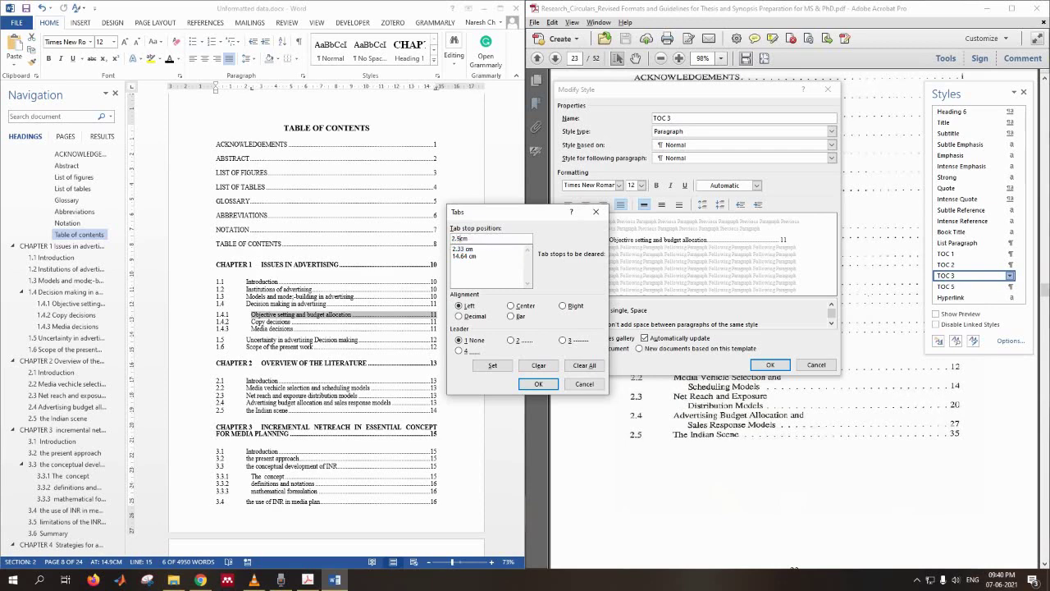
click(492, 365)
click(463, 248)
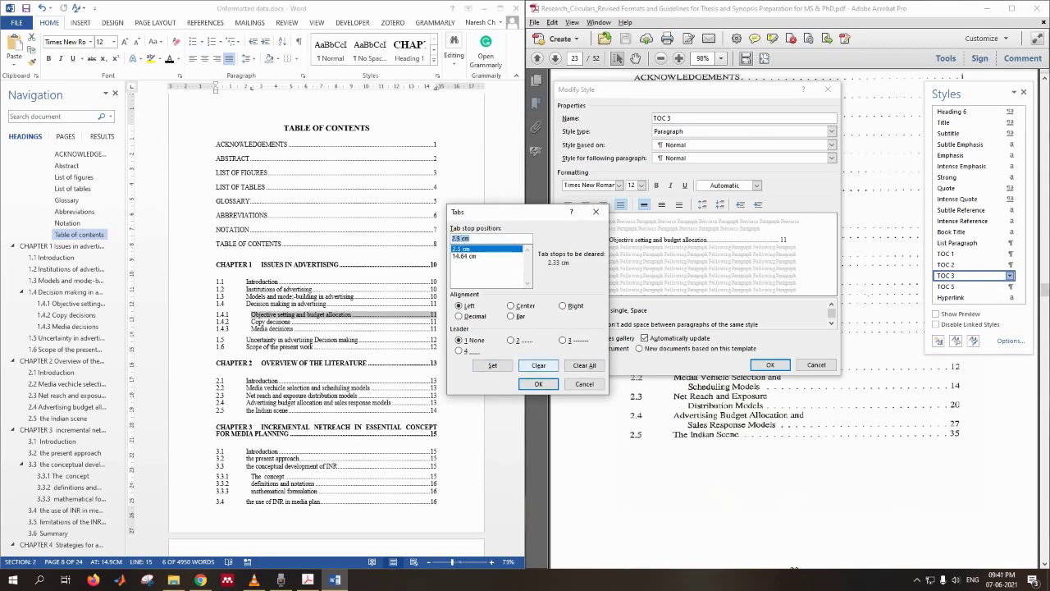
click(539, 383)
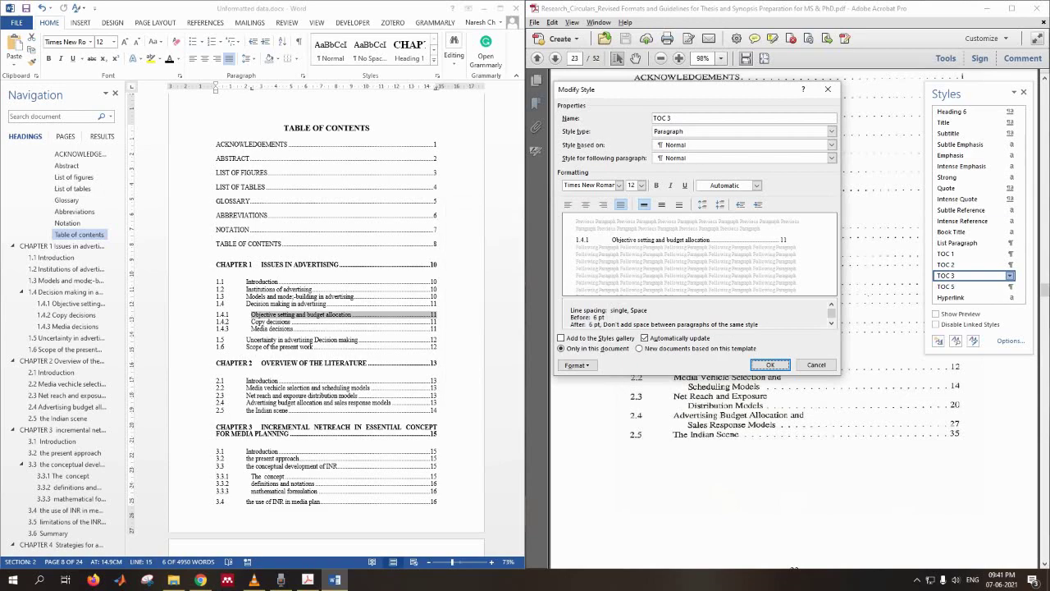
click(769, 364)
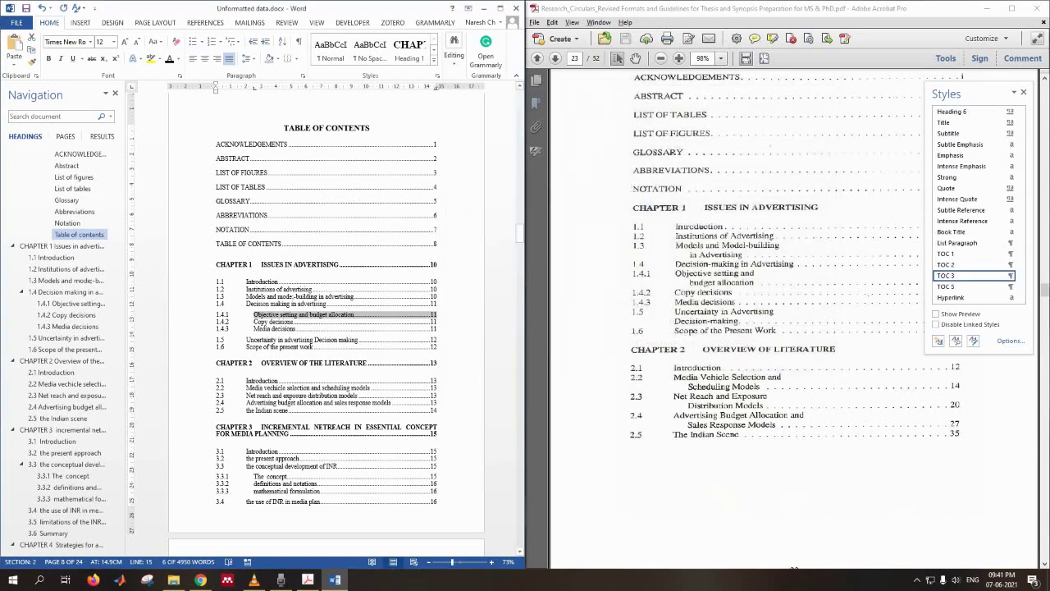
Clear the 2.5 cm tab stop from the TOC 3 style's tab settings.
scroll(327, 326, down, 5)
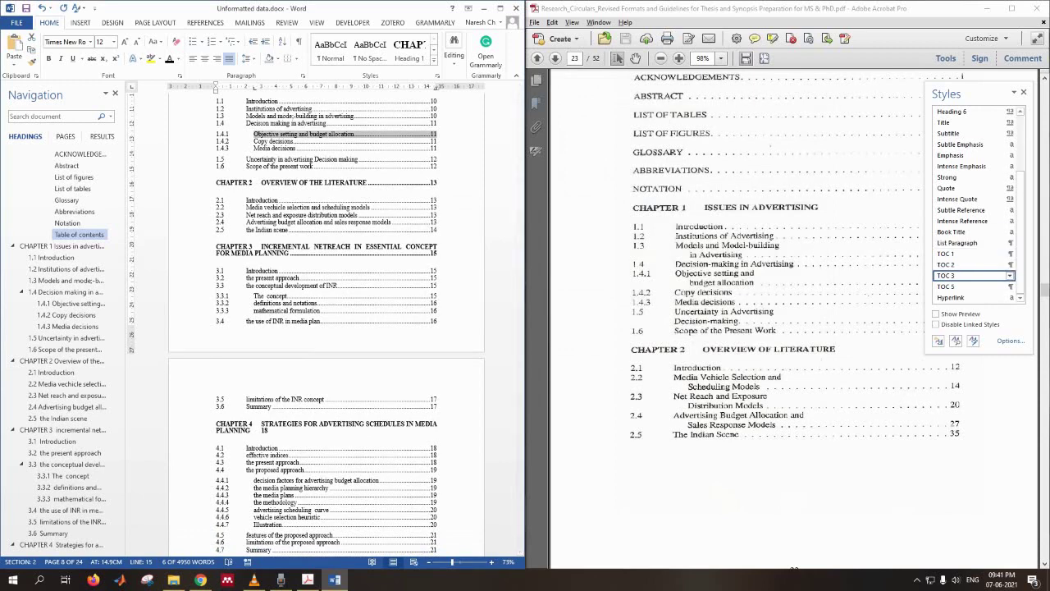
click(1009, 275)
click(919, 301)
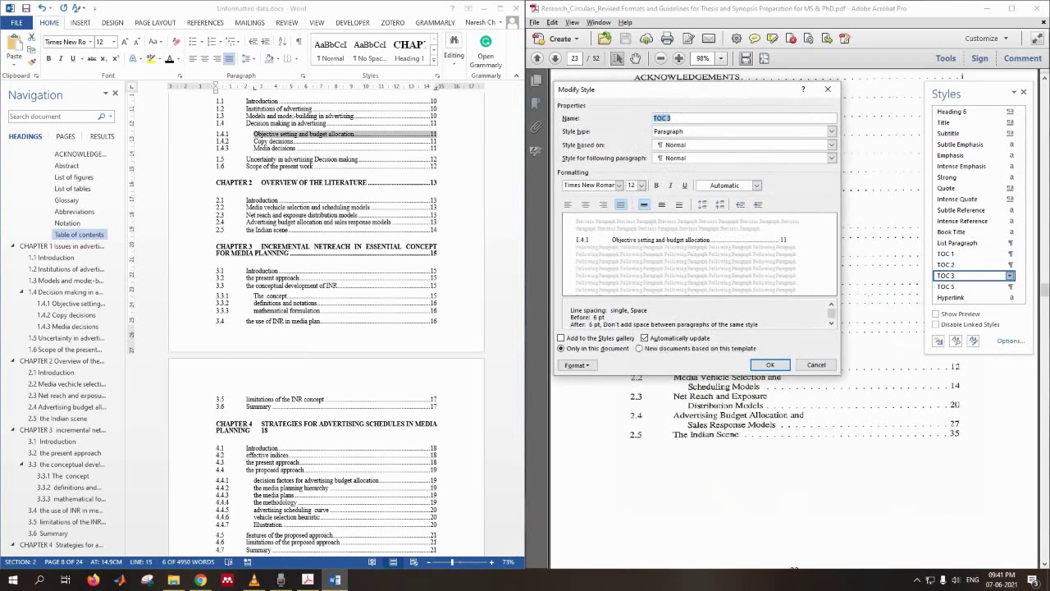
click(576, 364)
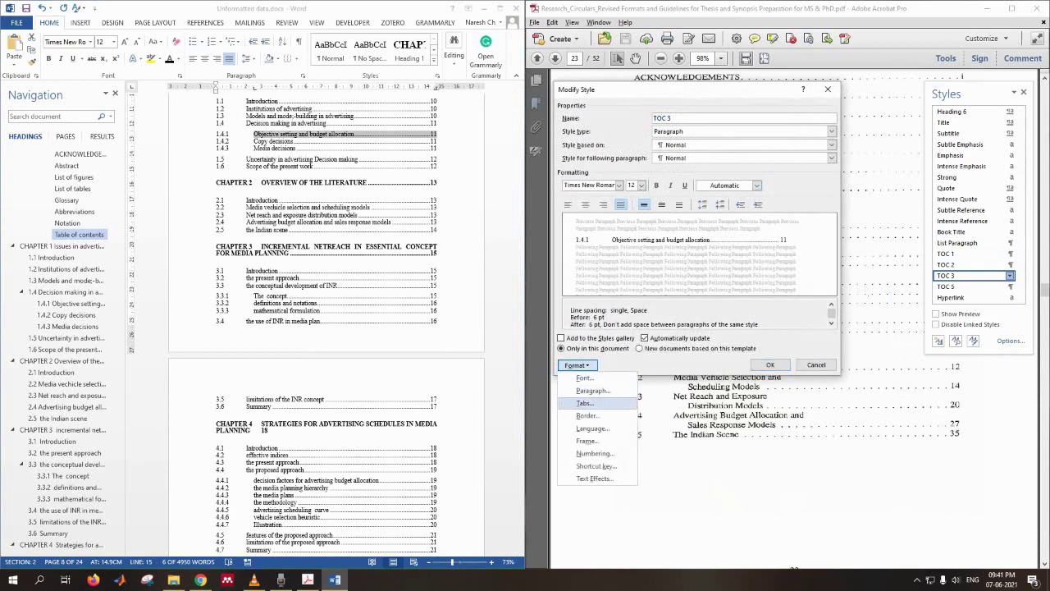
click(579, 404)
click(463, 248)
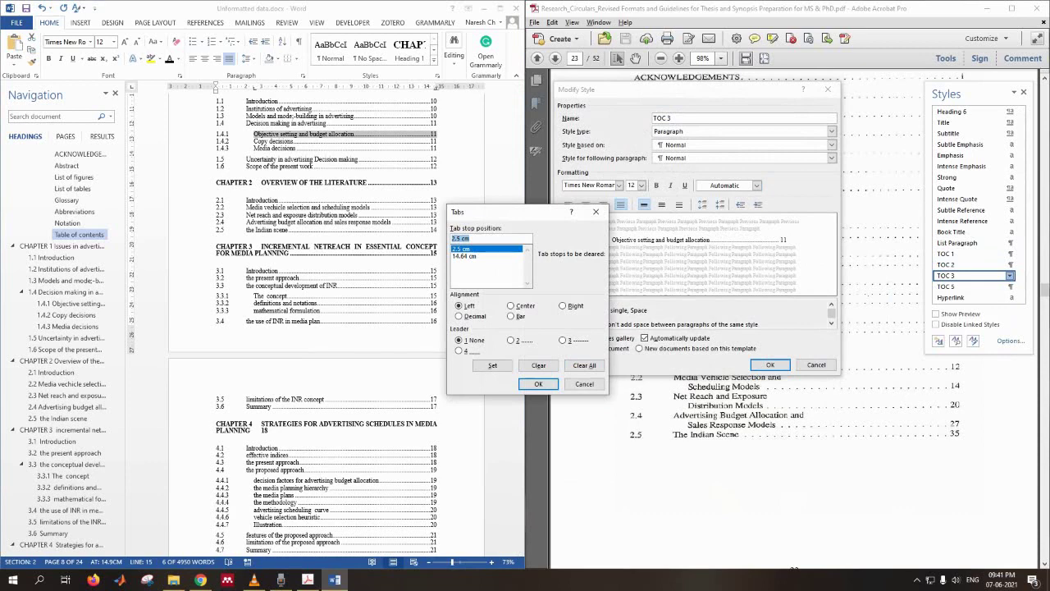
click(461, 238)
key(BackSpace)
key(BackSpace)
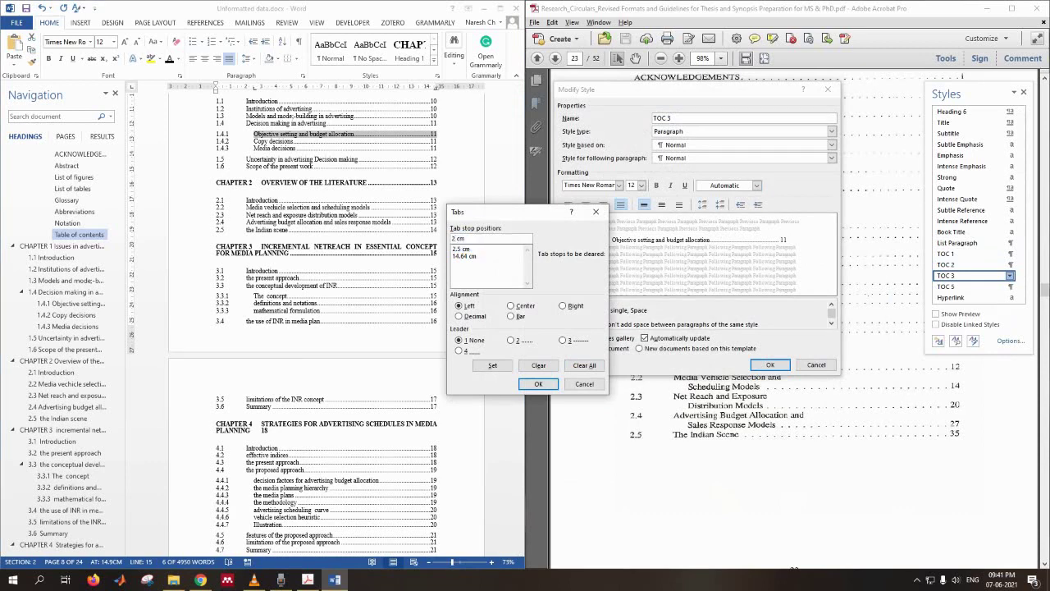
click(464, 248)
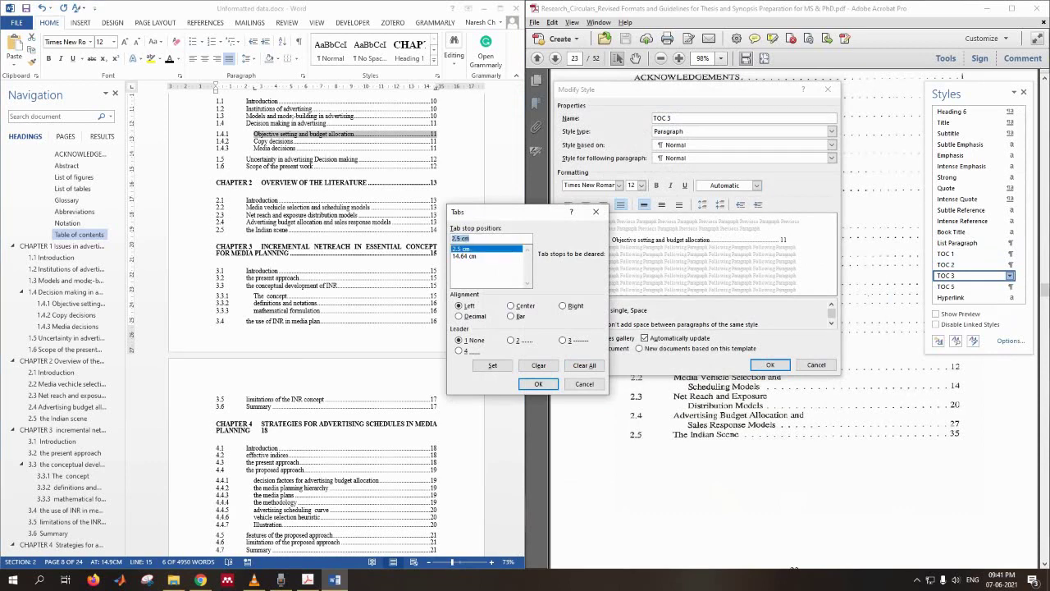
click(538, 365)
Add a left-aligned tab stop at 2 cm to the TOC 3 style and apply the style change.
click(463, 238)
double_click(458, 237)
text(2)
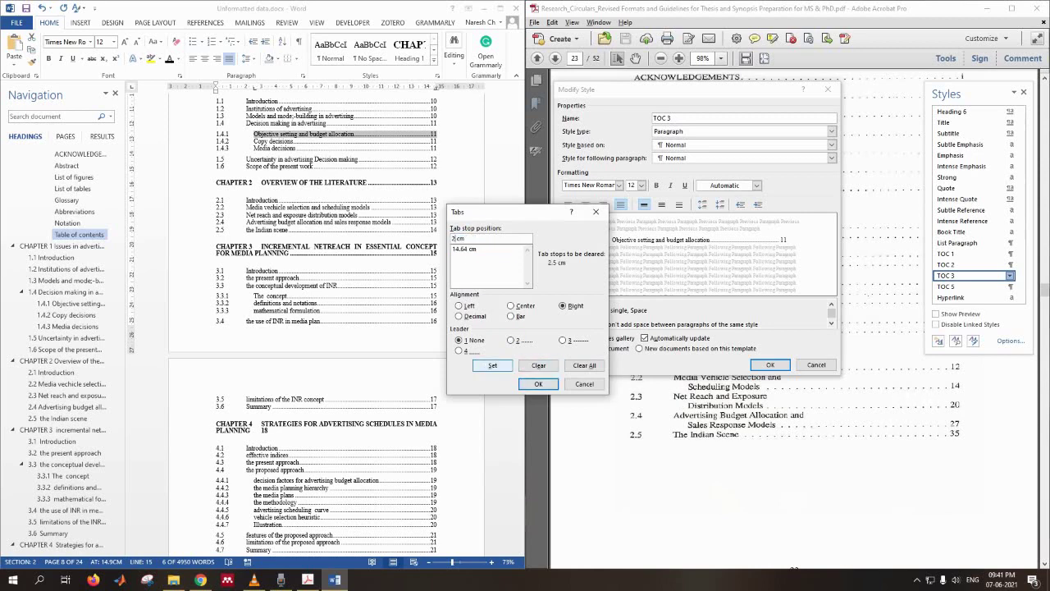
click(459, 305)
click(492, 365)
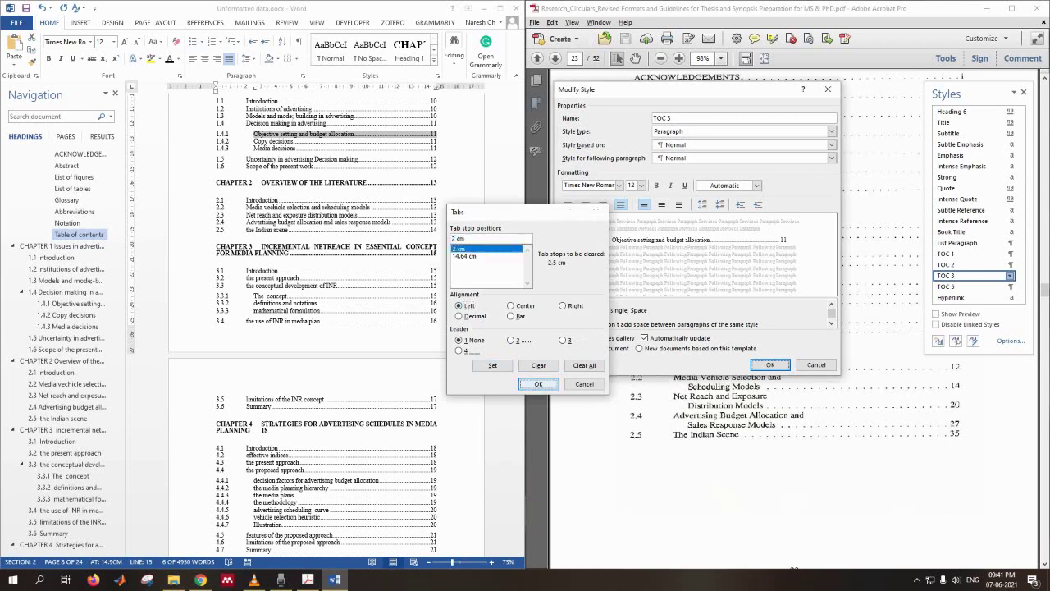
click(538, 384)
click(770, 365)
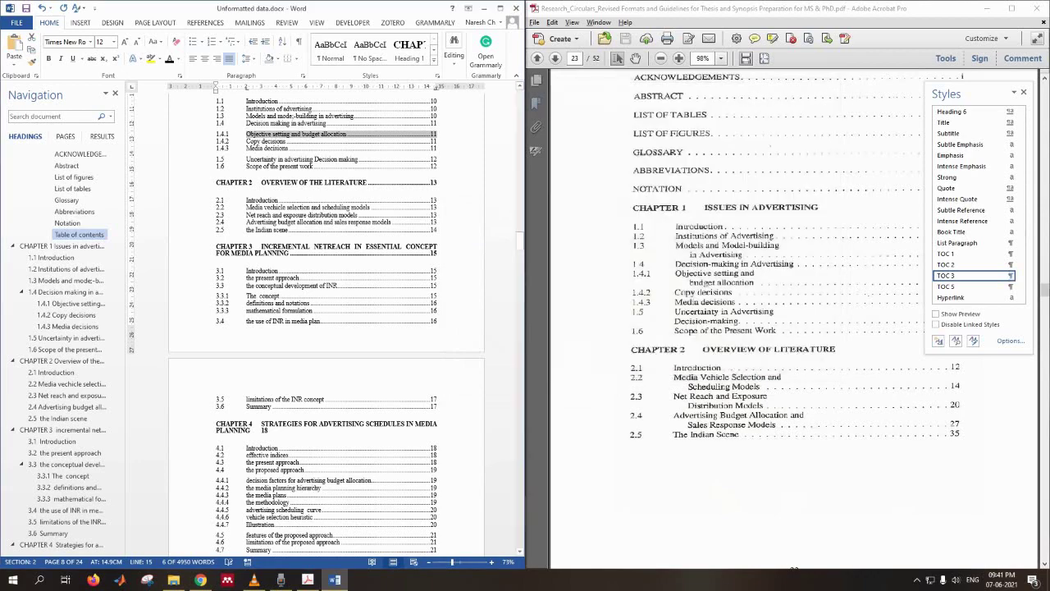
Review the thesis's full table of contents and compare it with the continued sample on page 24 of the guidelines PDF.
scroll(327, 328, up, 1)
scroll(298, 236, up, 1)
click(298, 237)
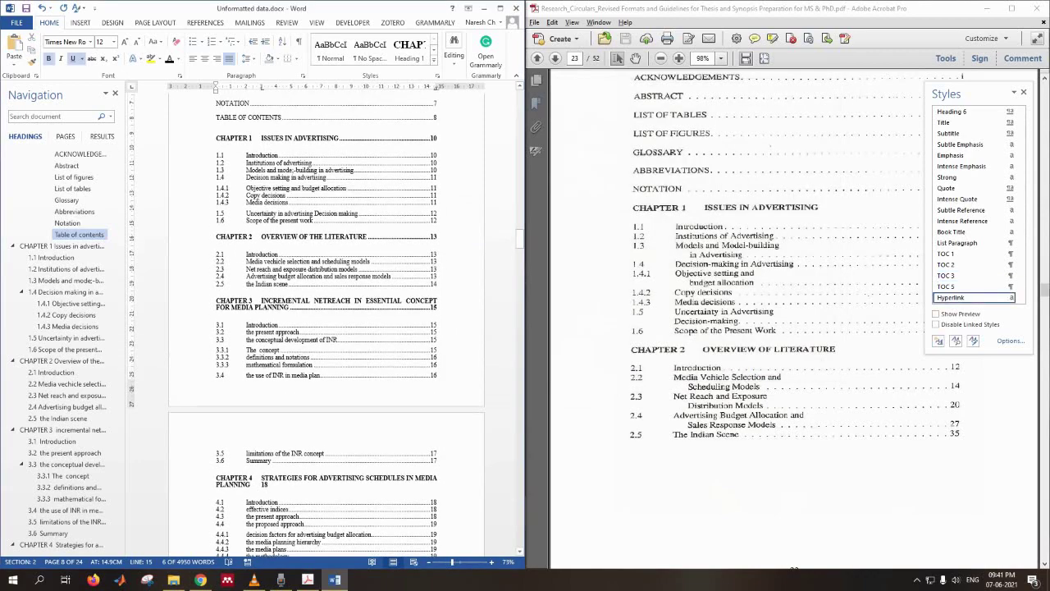
scroll(326, 329, down, 5)
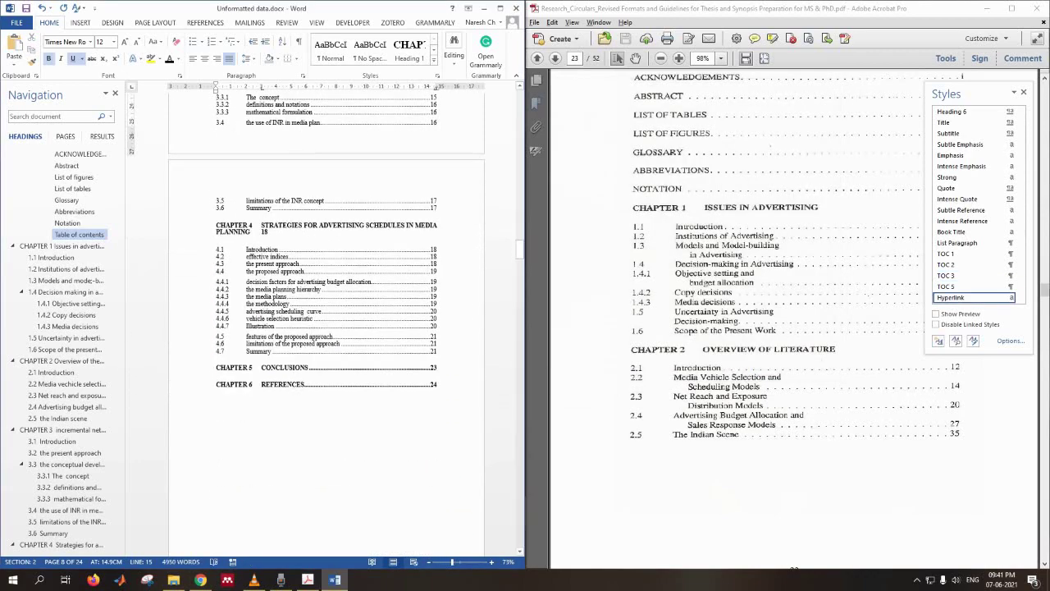
scroll(327, 329, up, 10)
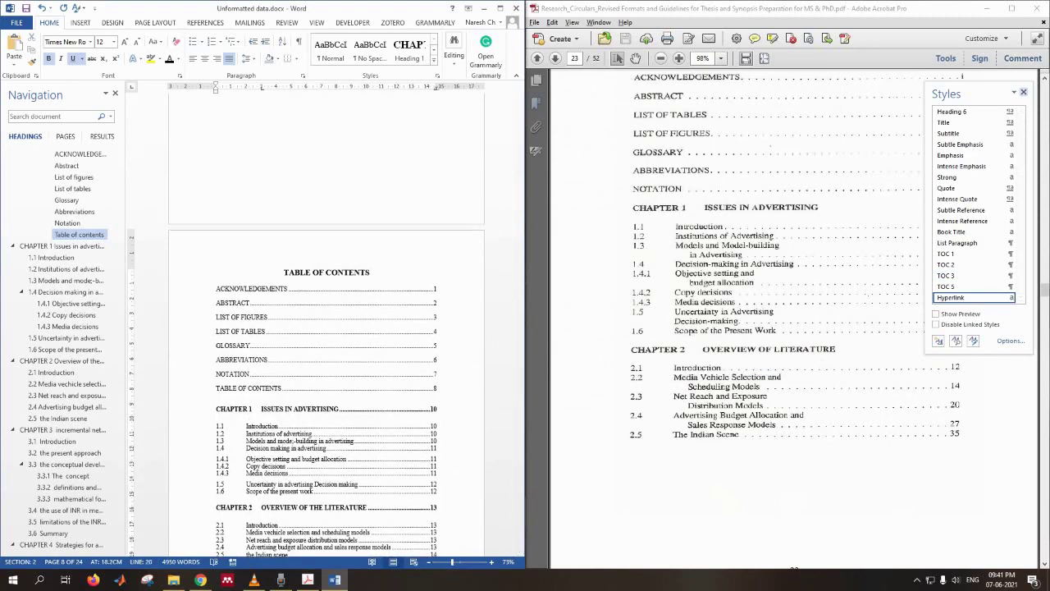
key(alt+Tab)
scroll(795, 320, down, 10)
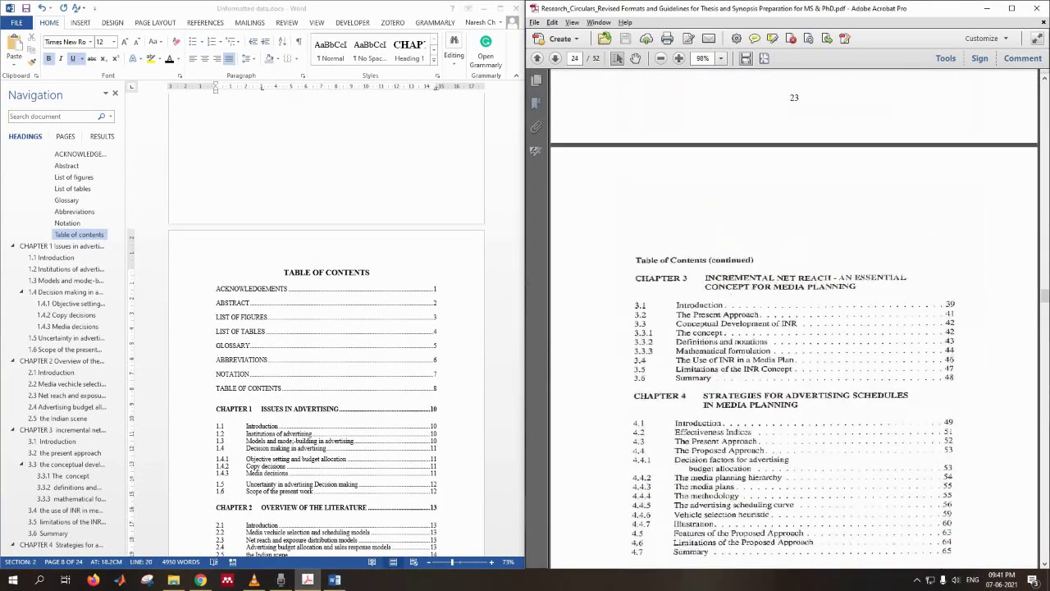
scroll(795, 320, down, 5)
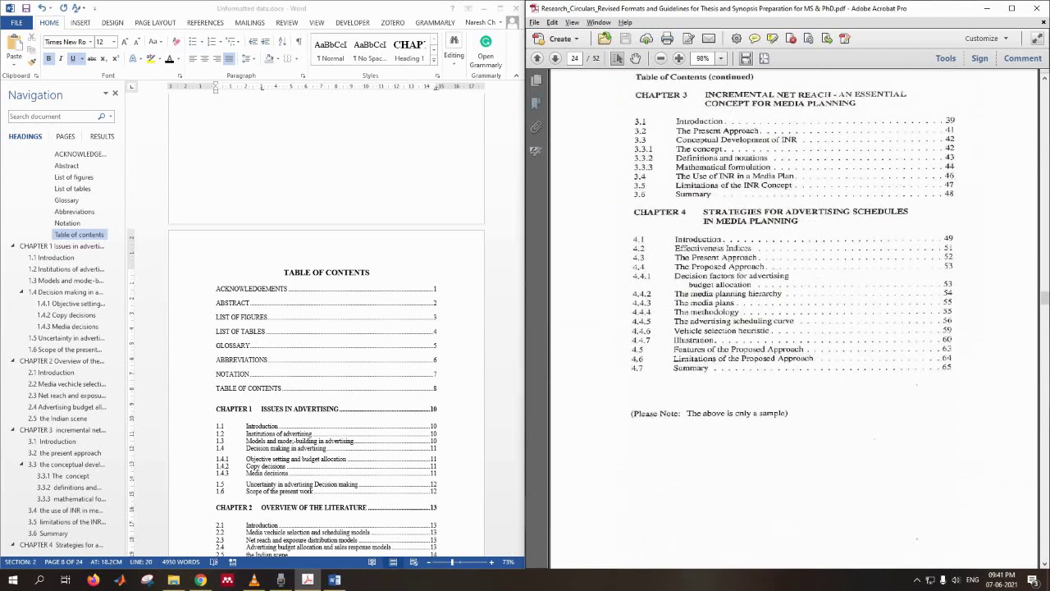
scroll(794, 320, down, 2)
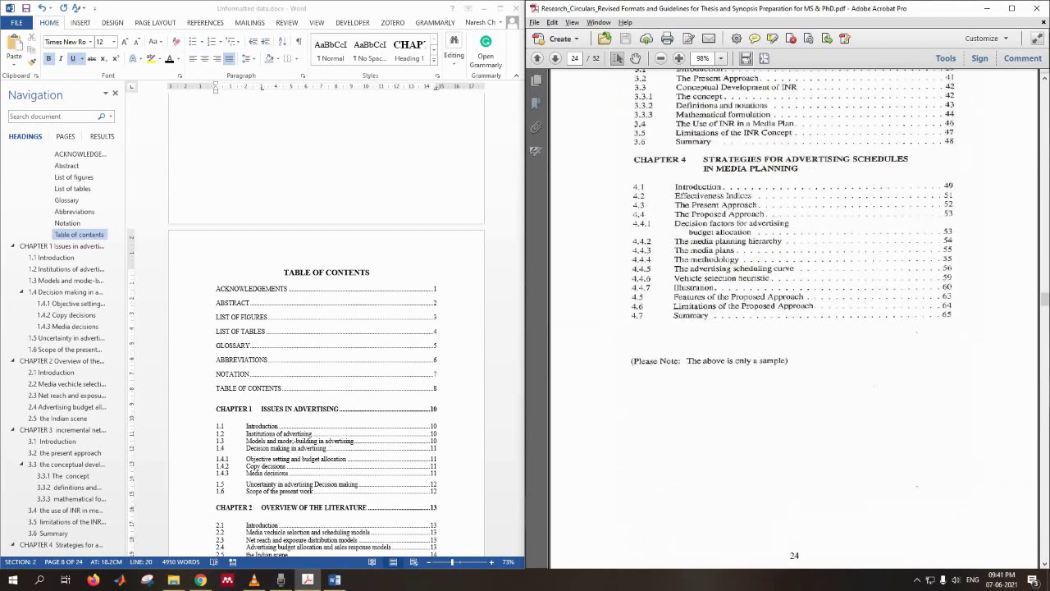
scroll(326, 328, down, 12)
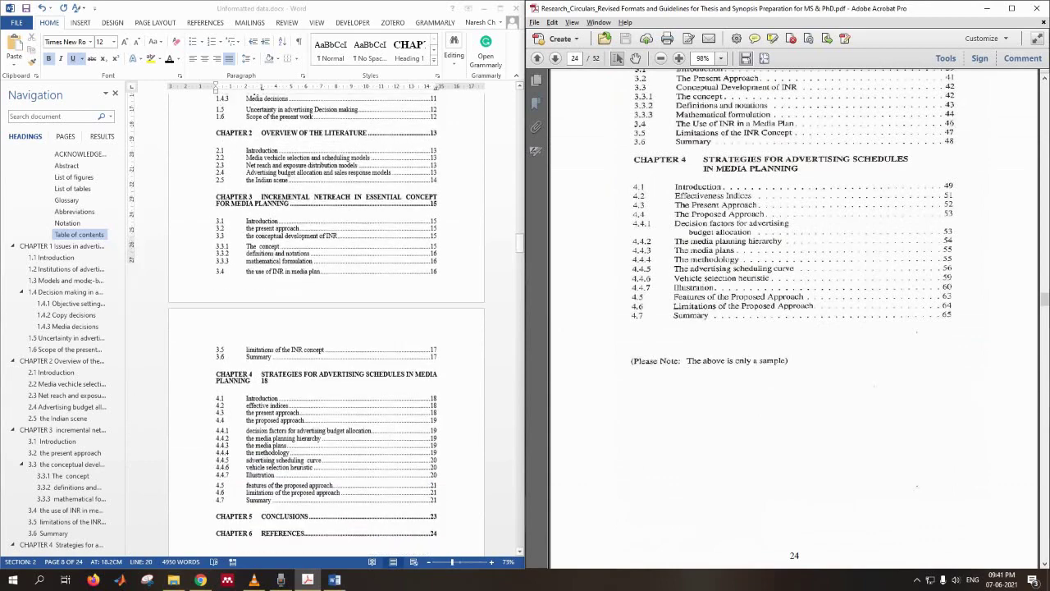
scroll(327, 329, down, 3)
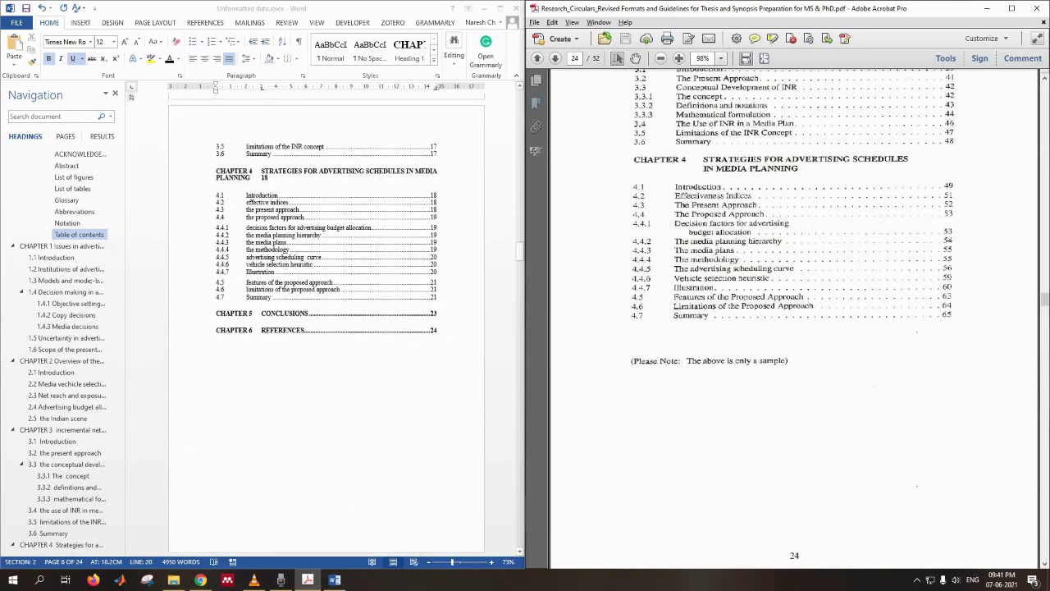
scroll(327, 320, up, 8)
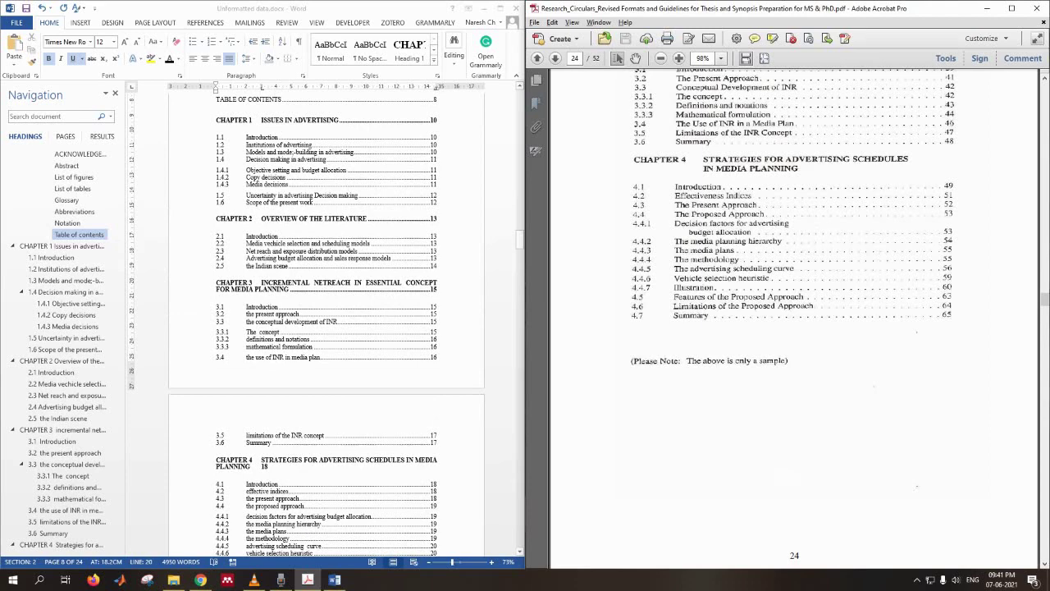
Switch to the thesis in Word, select the whole Chapter 3 entry in the table of contents, and show the styles list with the window maximized.
click(334, 580)
drag(261, 282, 438, 296)
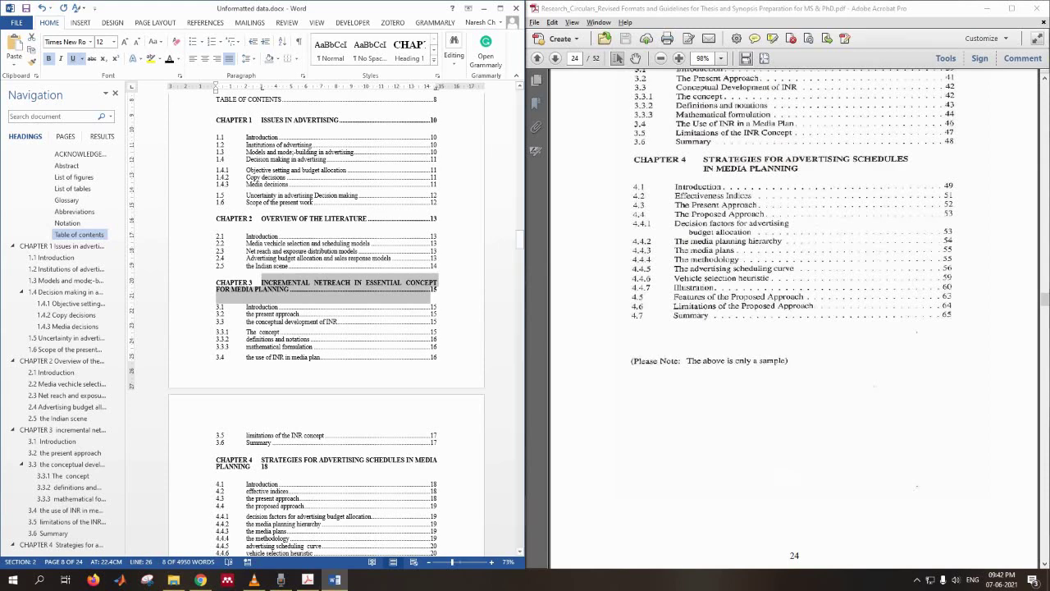
click(273, 247)
scroll(273, 247, down, 1)
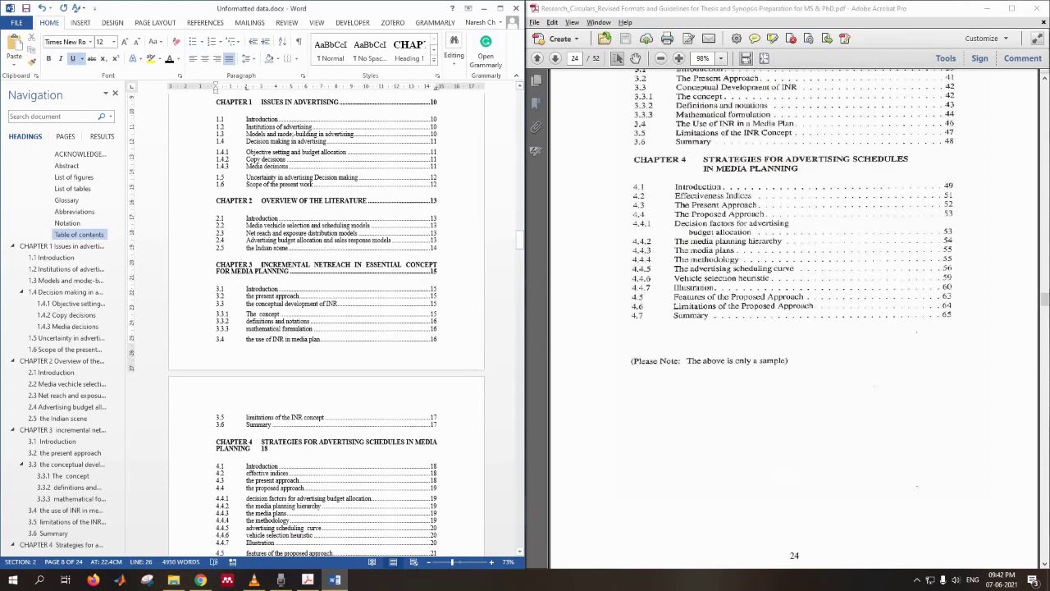
drag(216, 264, 437, 272)
click(437, 75)
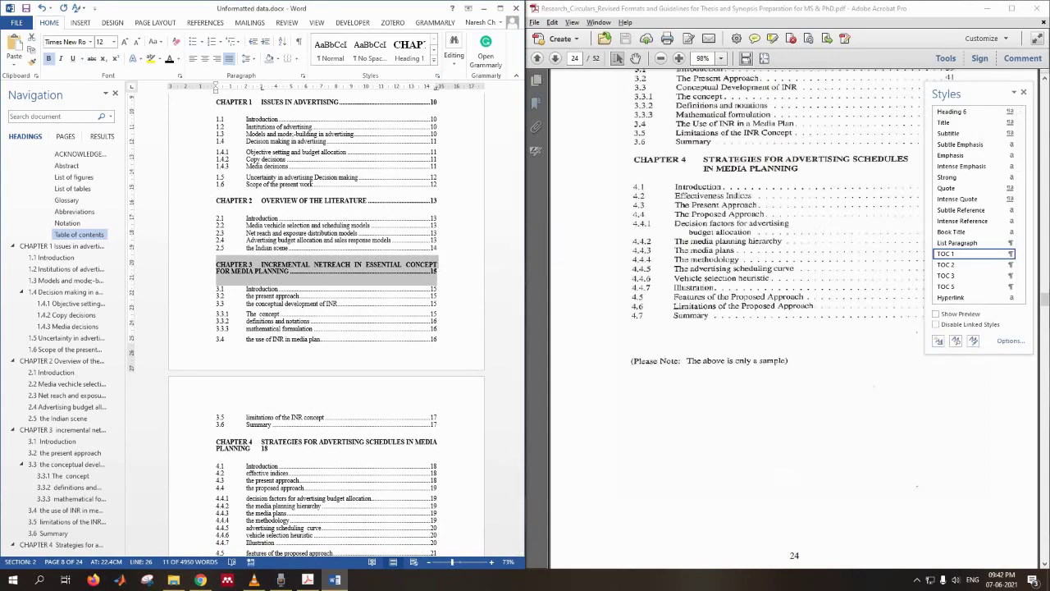
click(499, 7)
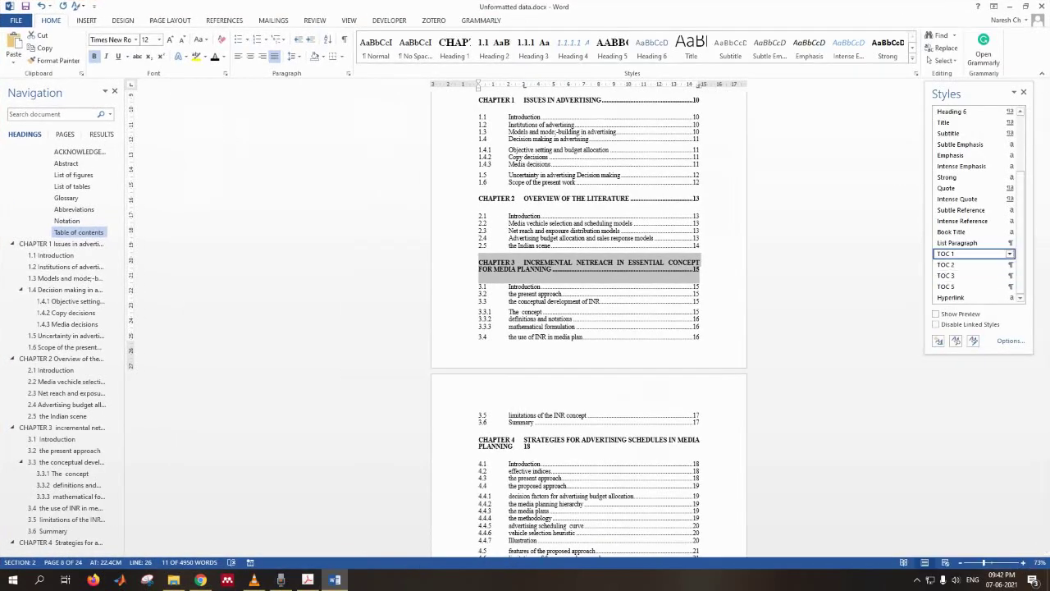
Modify the TOC 1 style's paragraph settings to use a hanging indent of 3 cm.
click(1010, 254)
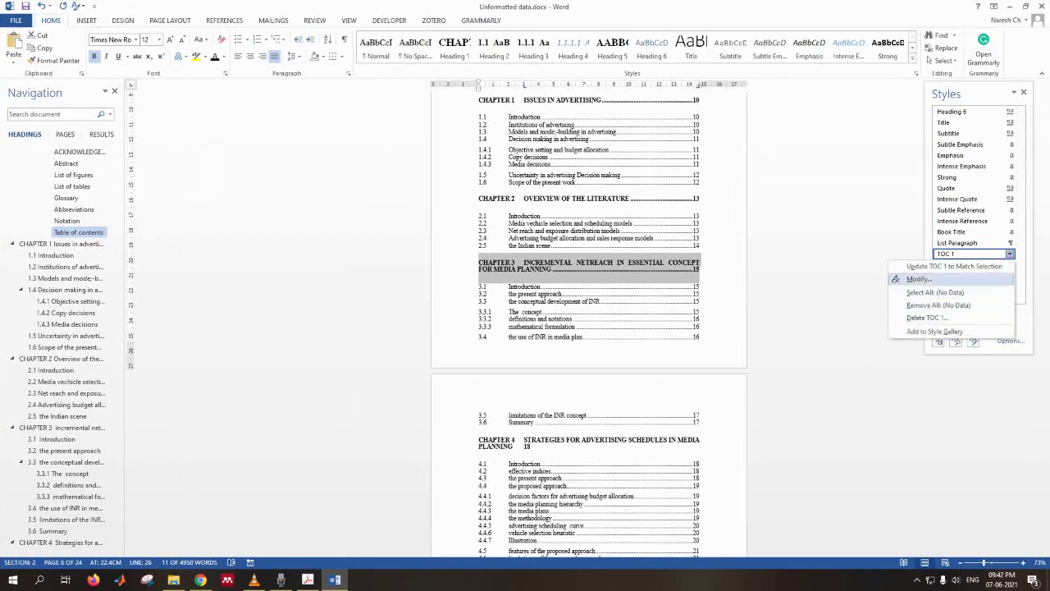
click(919, 279)
click(577, 365)
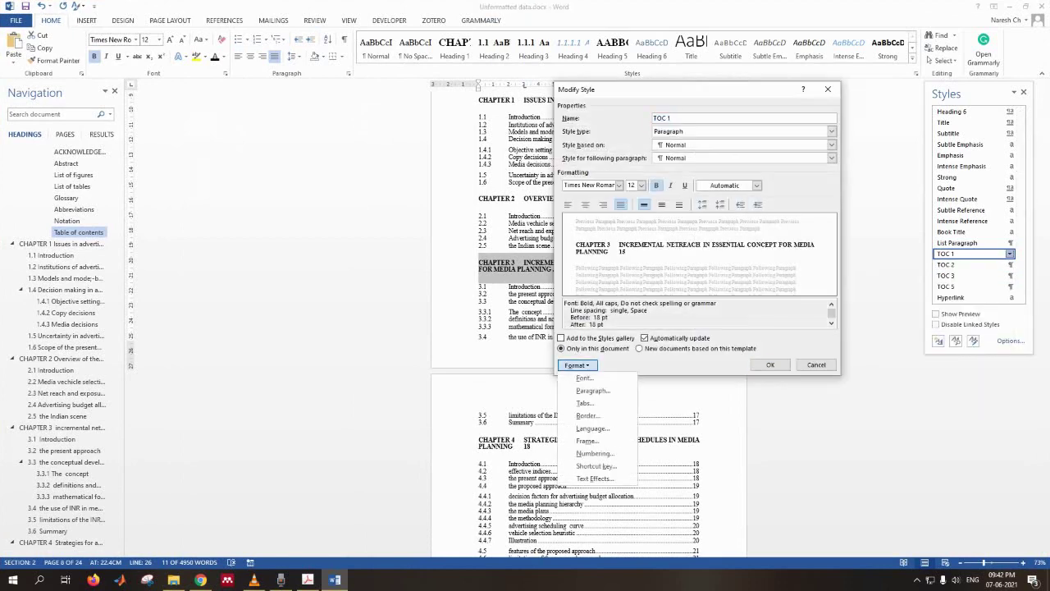
click(593, 390)
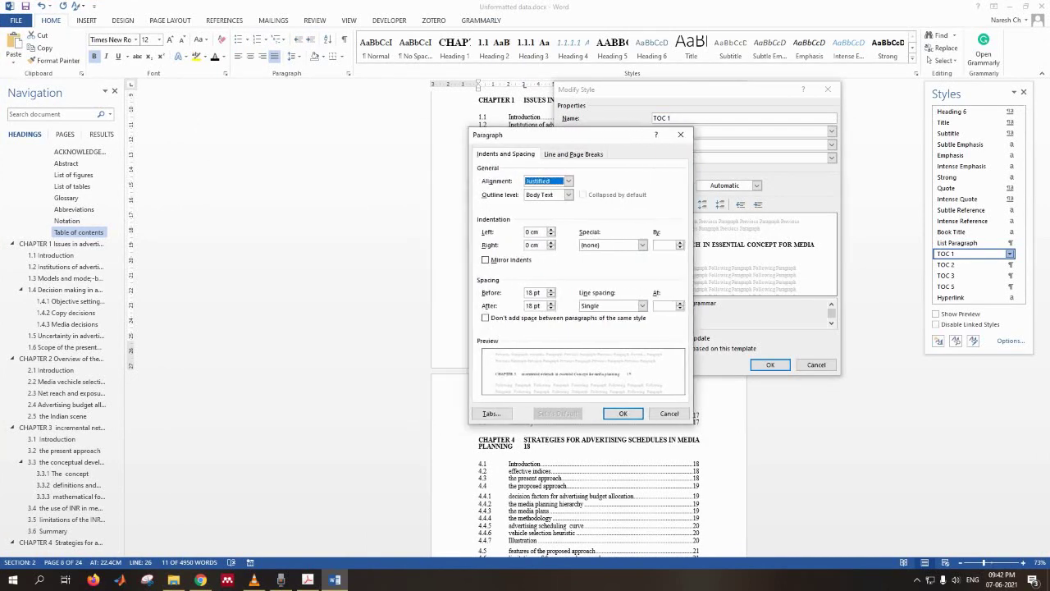
drag(509, 135, 316, 134)
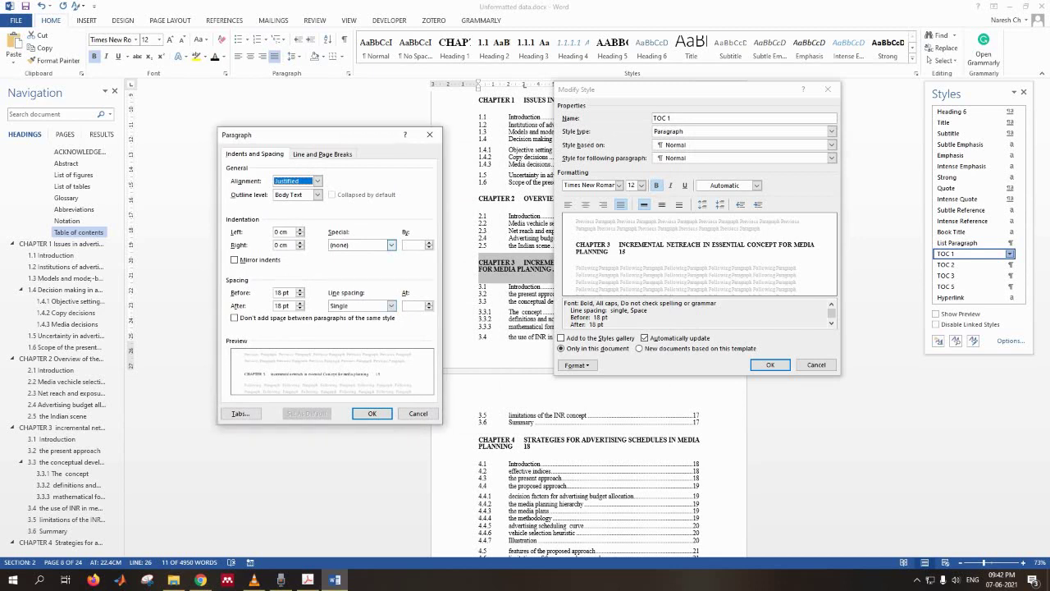
click(392, 244)
key(Down)
key(Down)
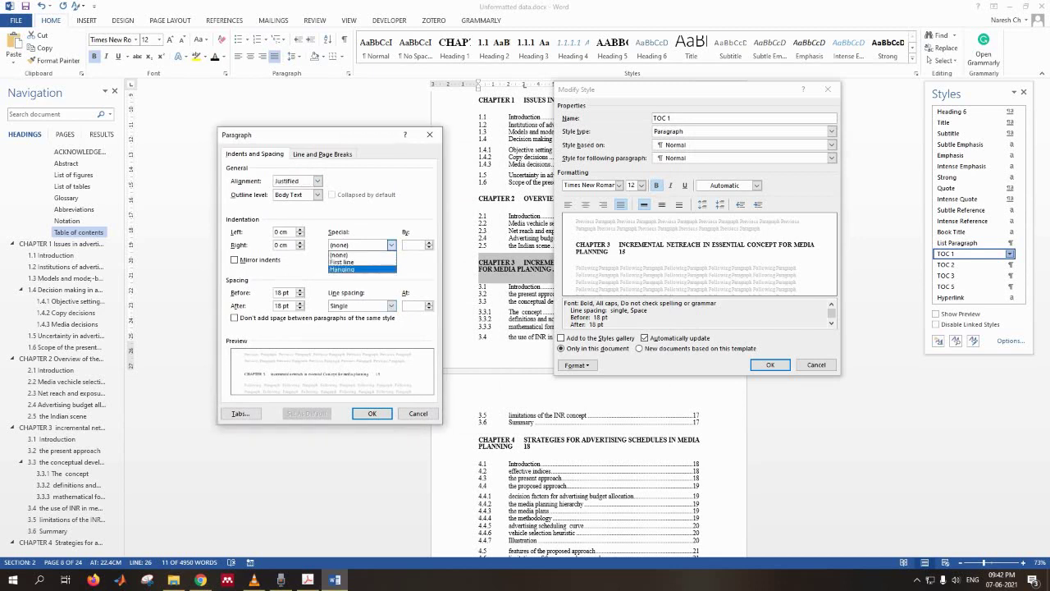
key(Return)
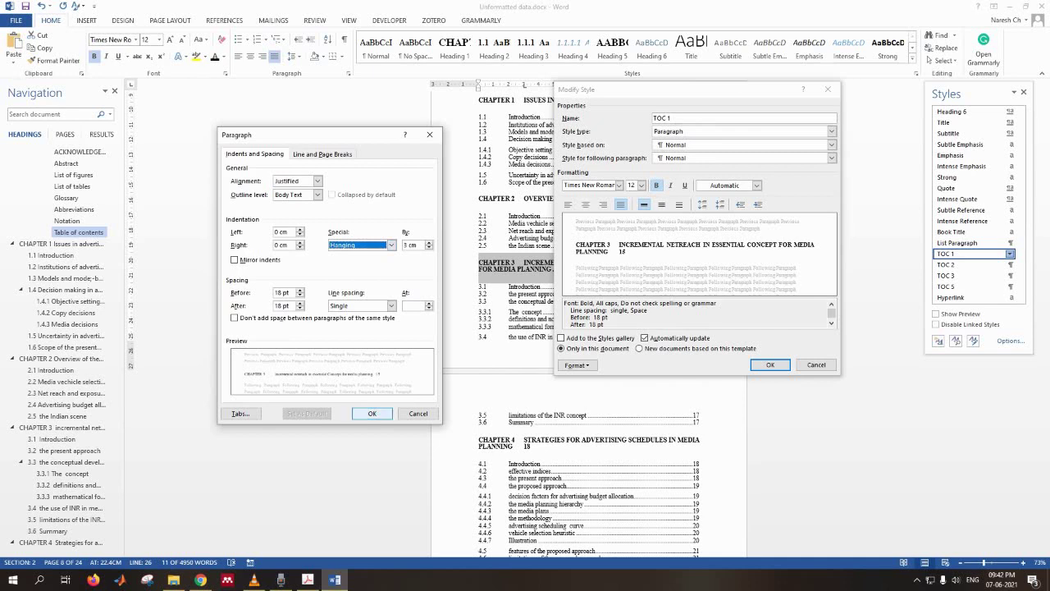
click(372, 413)
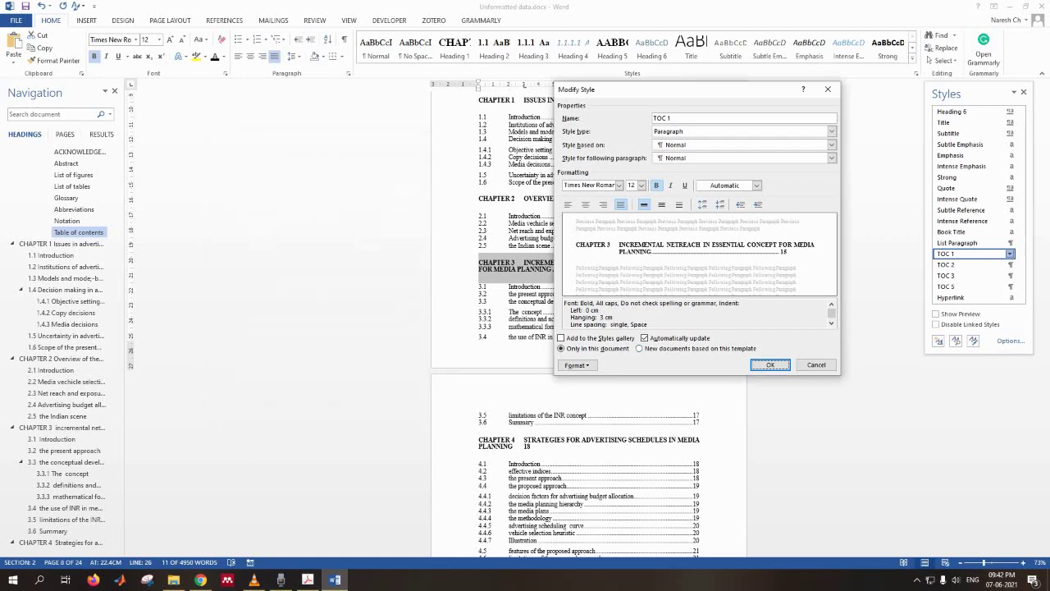
click(770, 365)
click(572, 319)
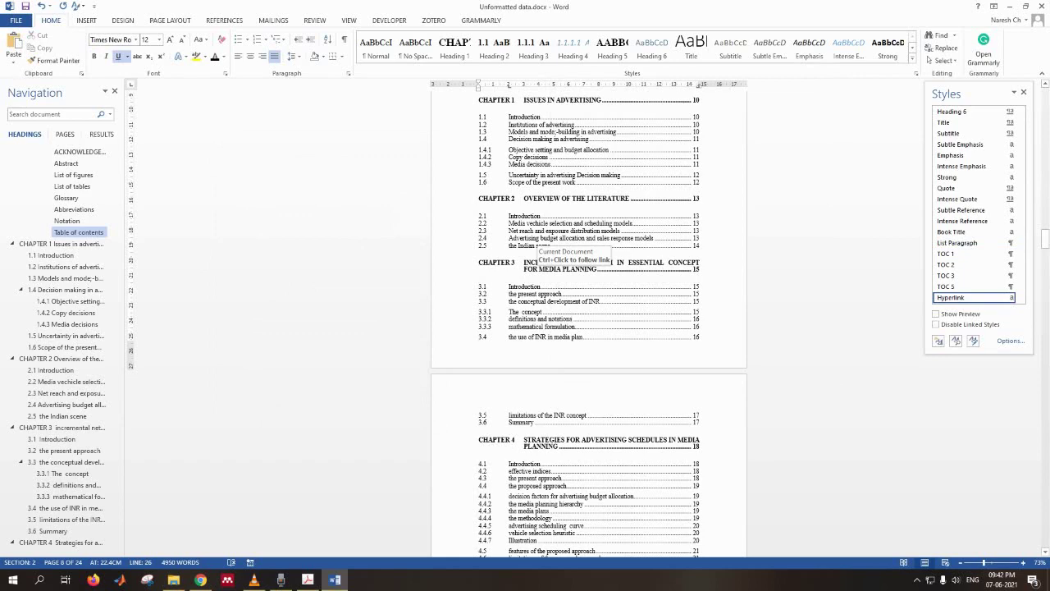
Follow the 1.3 entry from the table of contents to its heading and append a long string of filler characters to the heading.
scroll(590, 320, down, 5)
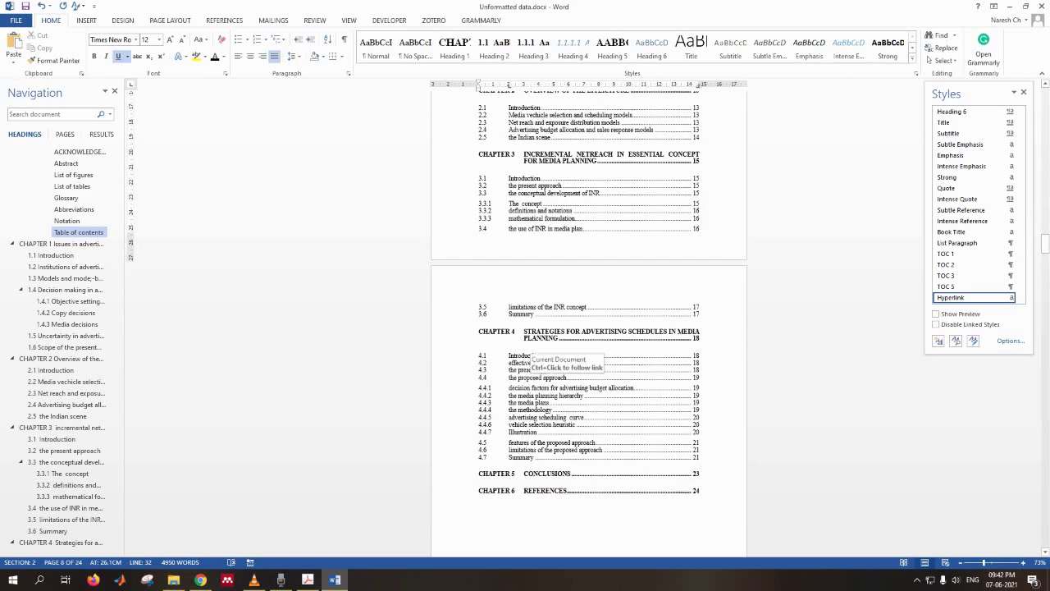
scroll(533, 324, up, 4)
scroll(534, 321, up, 2)
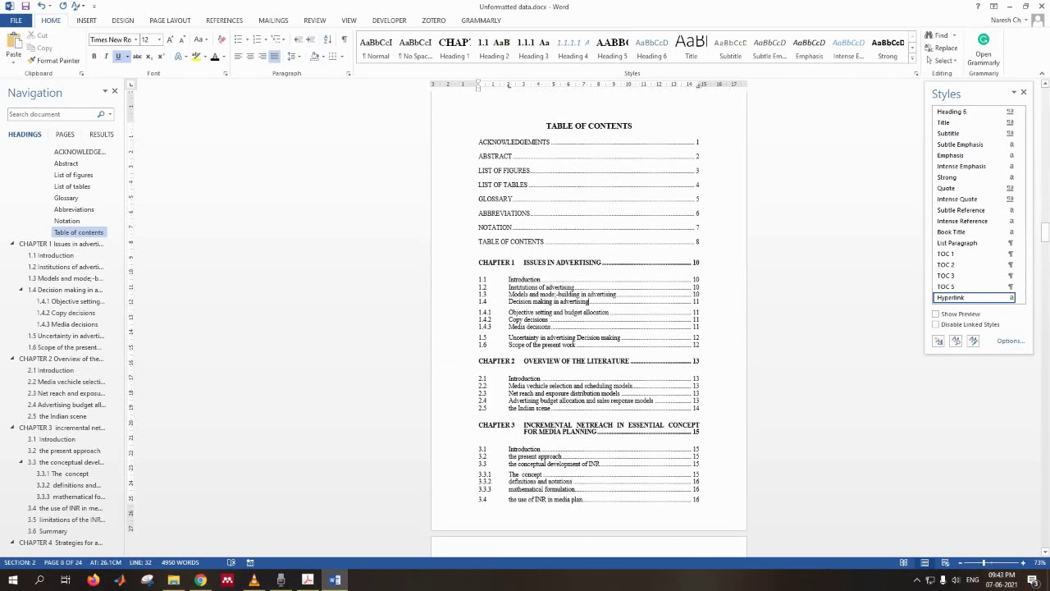
ctrl+click(564, 294)
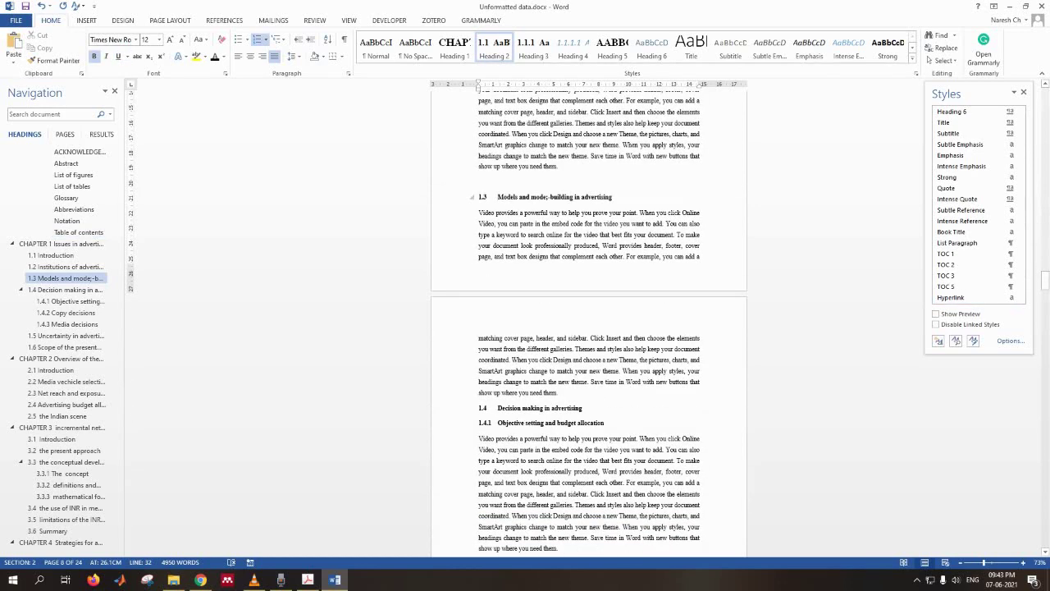
text(dfbgvdfvgklsdnmvldmvl;dfmvl;dfmvlmdfl;s)
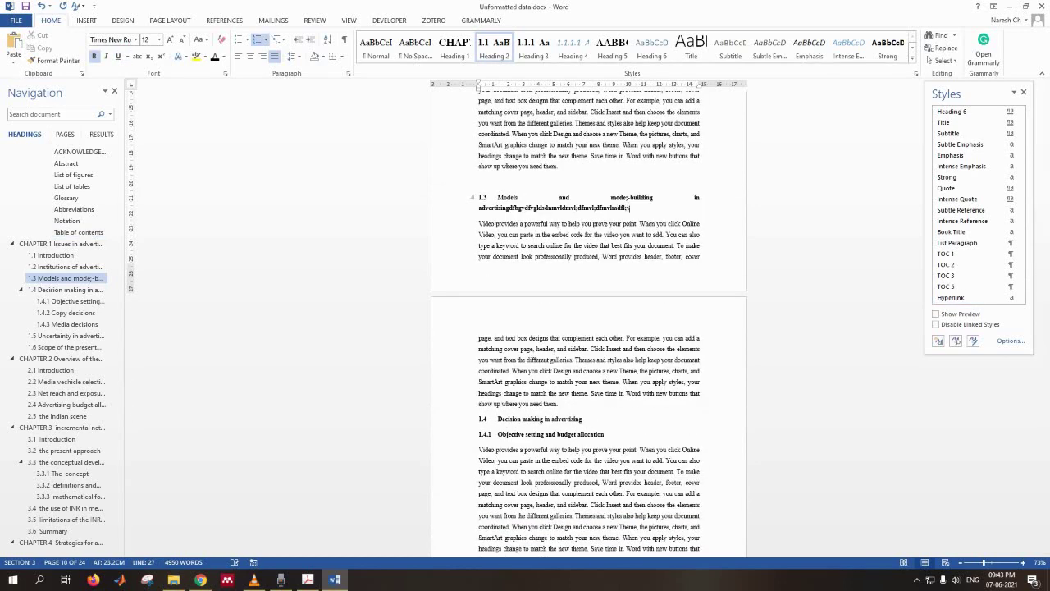
text(mdl;vmdl;)
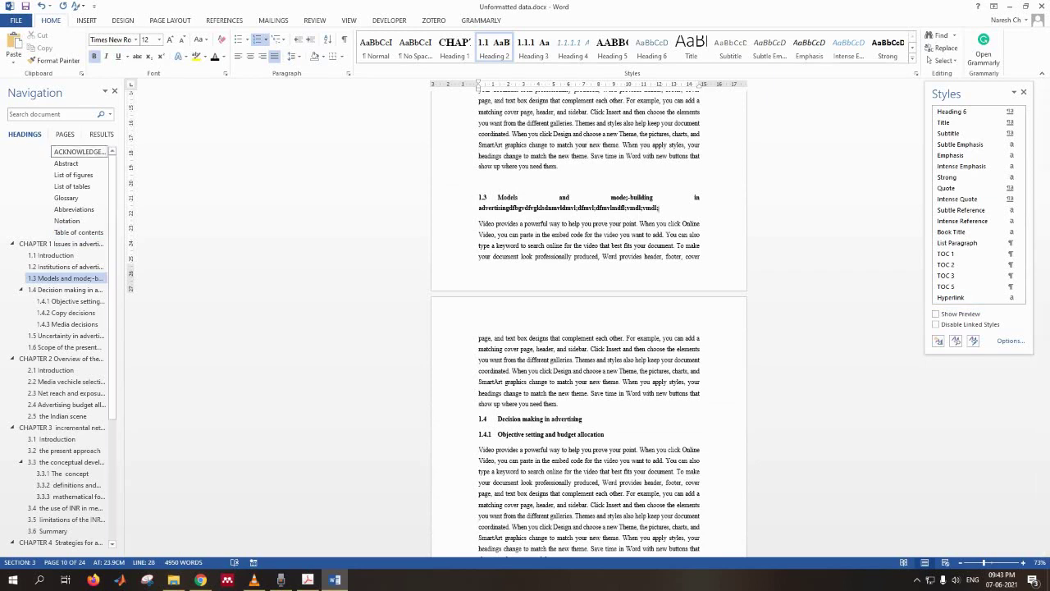
Update the entire table of contents so it picks up the lengthened 1.3 heading.
scroll(589, 328, up, 3)
scroll(589, 328, up, 2)
key(ctrl+Home)
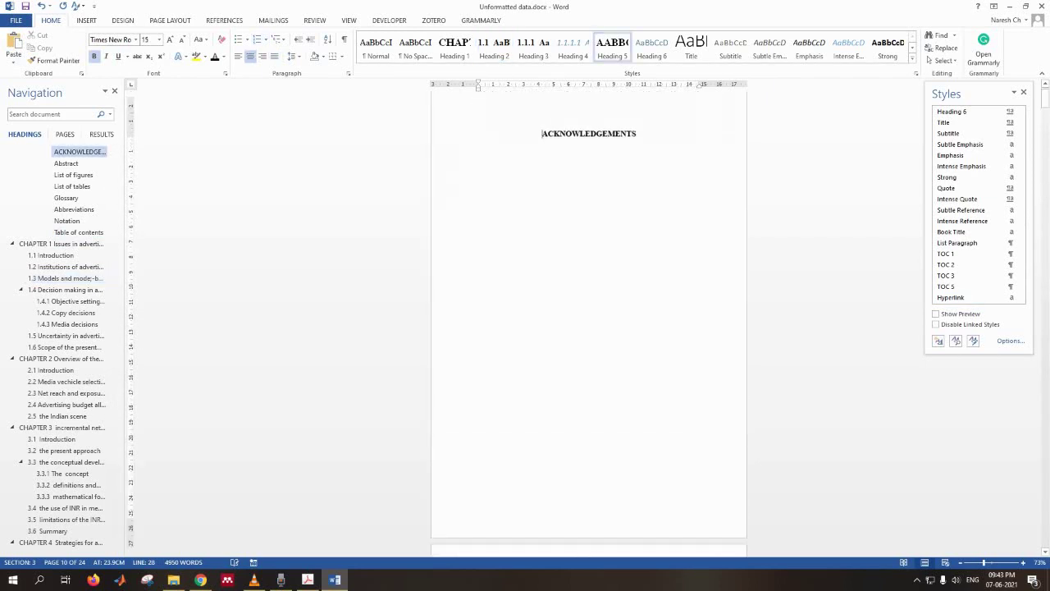
scroll(589, 329, down, 3)
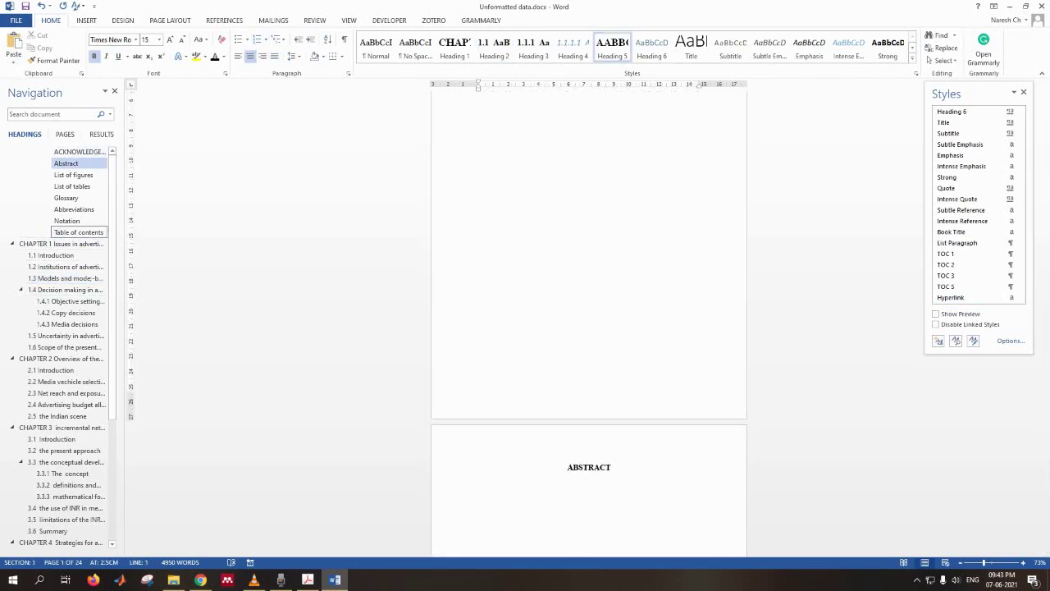
click(79, 233)
click(580, 266)
right_click(580, 265)
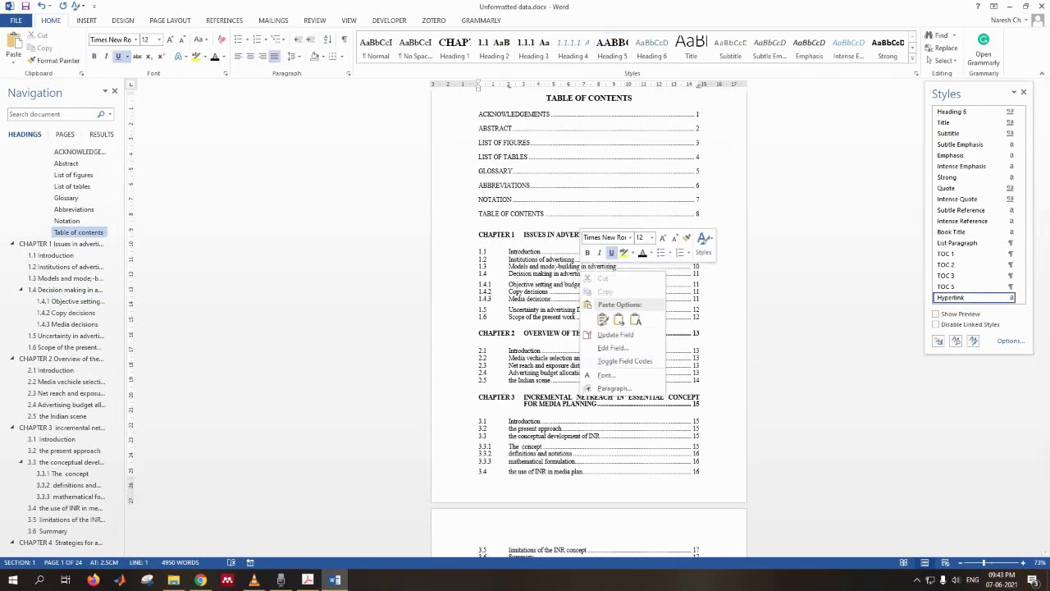
click(614, 335)
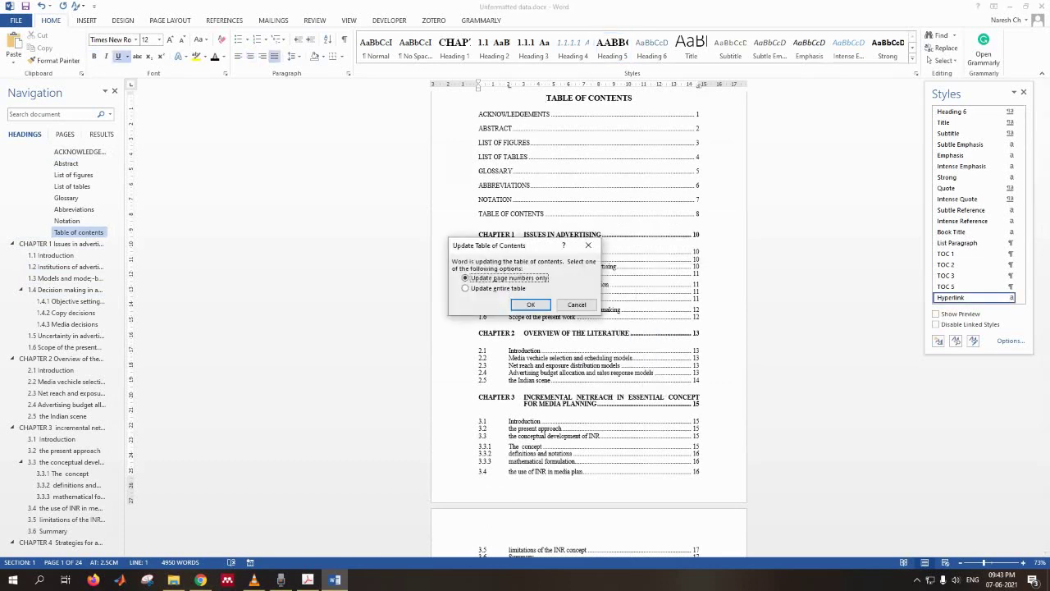
key(Down)
key(Return)
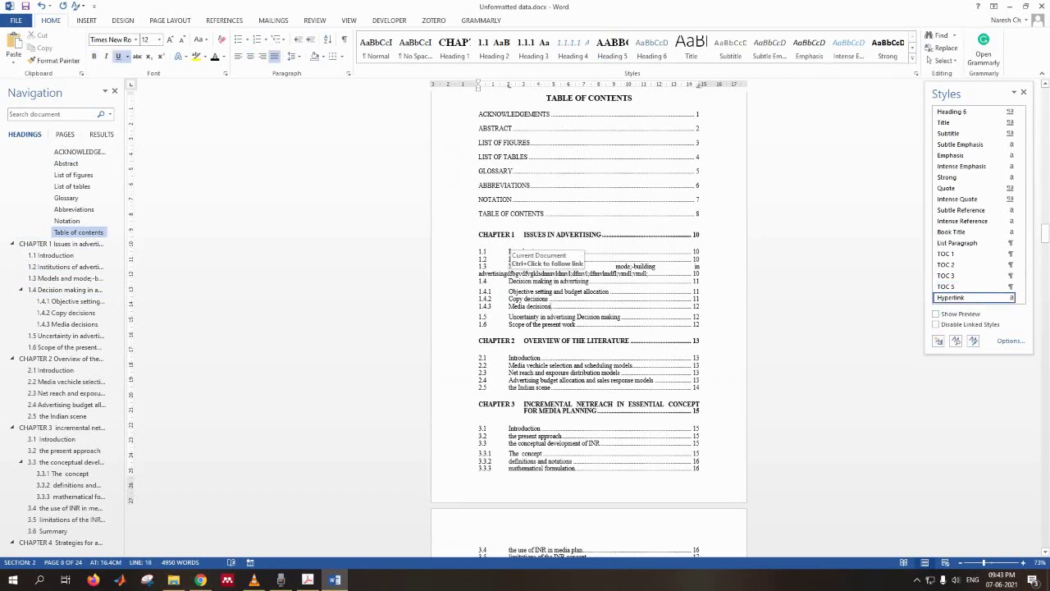
Modify the TOC 2 style of the long 1.3 entry to use a hanging indent of 2 cm.
drag(478, 266, 703, 274)
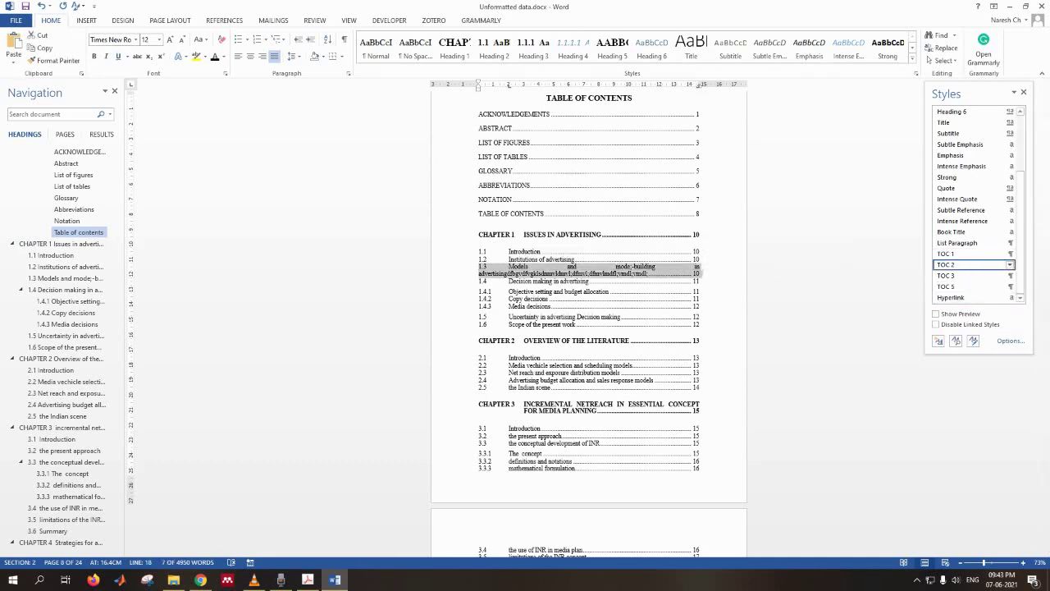
click(1010, 264)
click(944, 288)
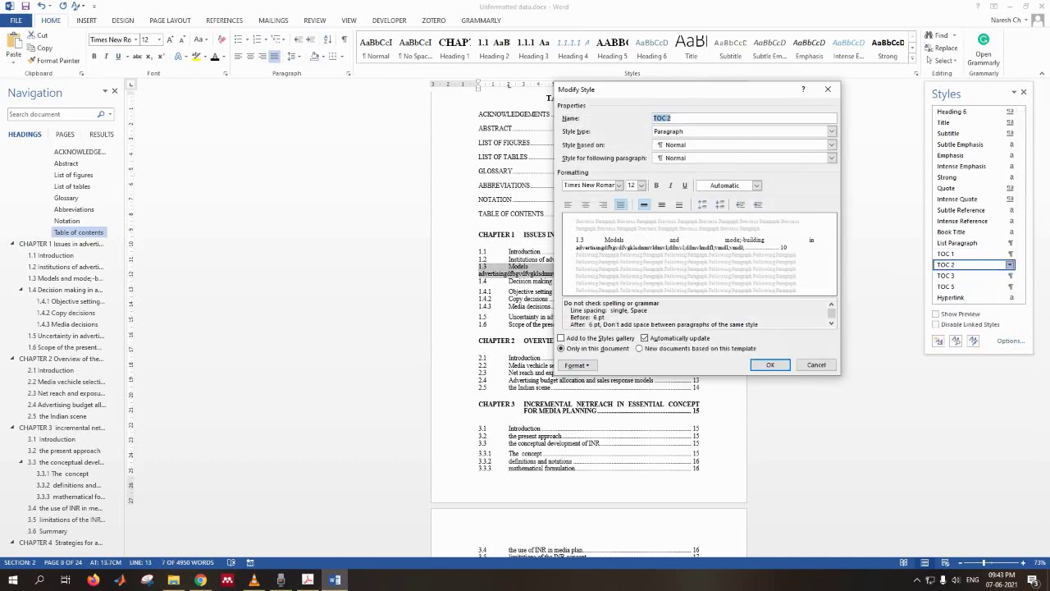
click(577, 365)
click(587, 389)
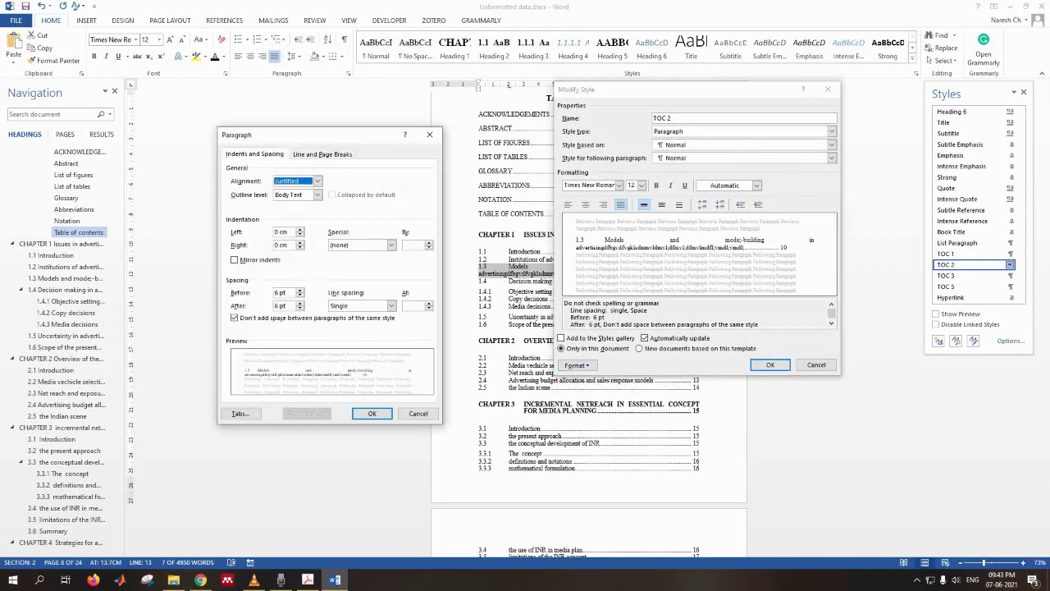
click(392, 244)
click(342, 269)
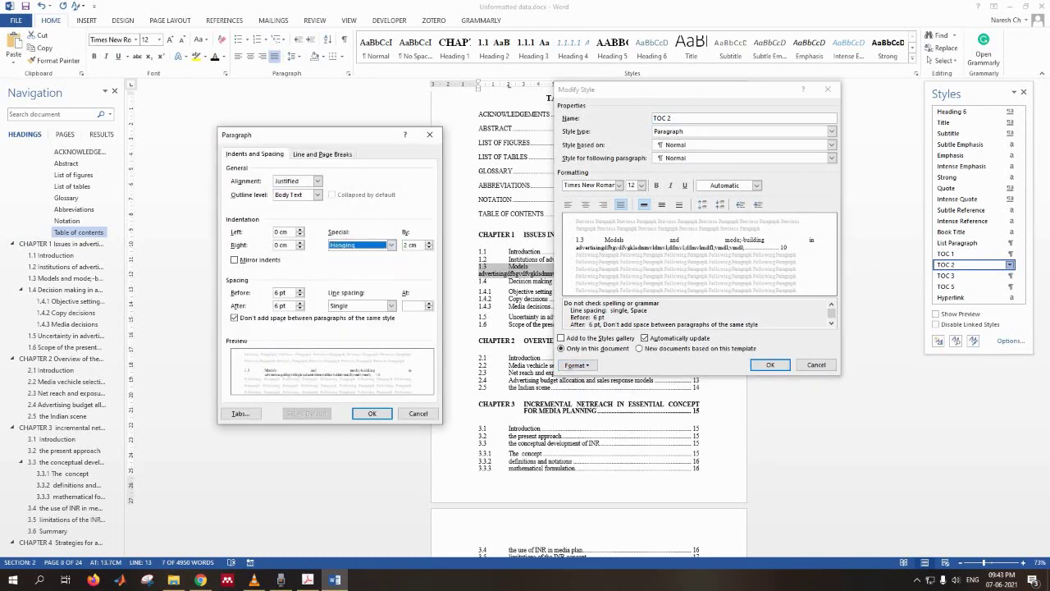
click(371, 413)
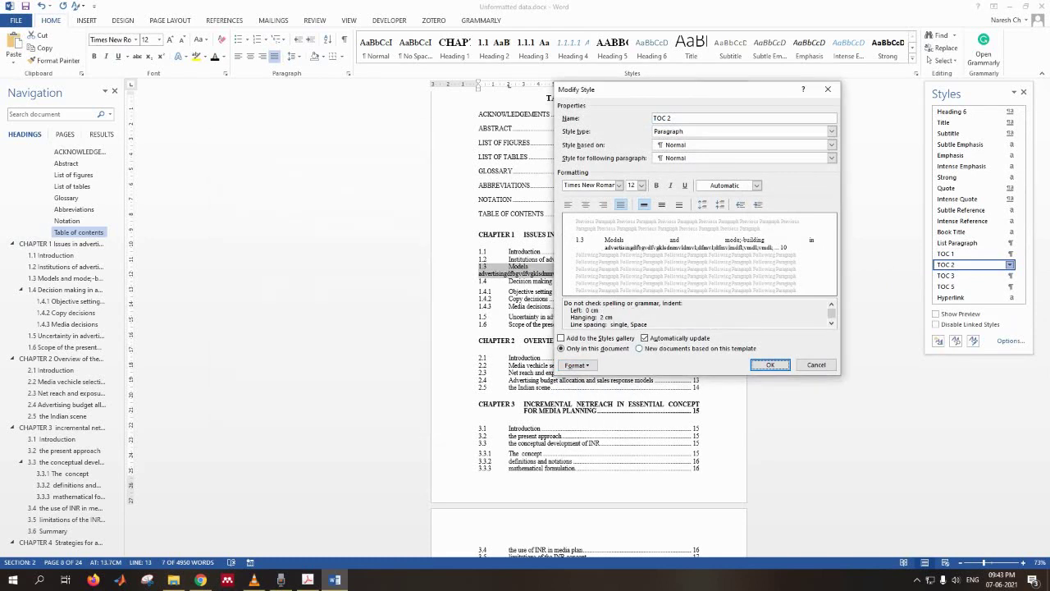
click(770, 365)
click(537, 281)
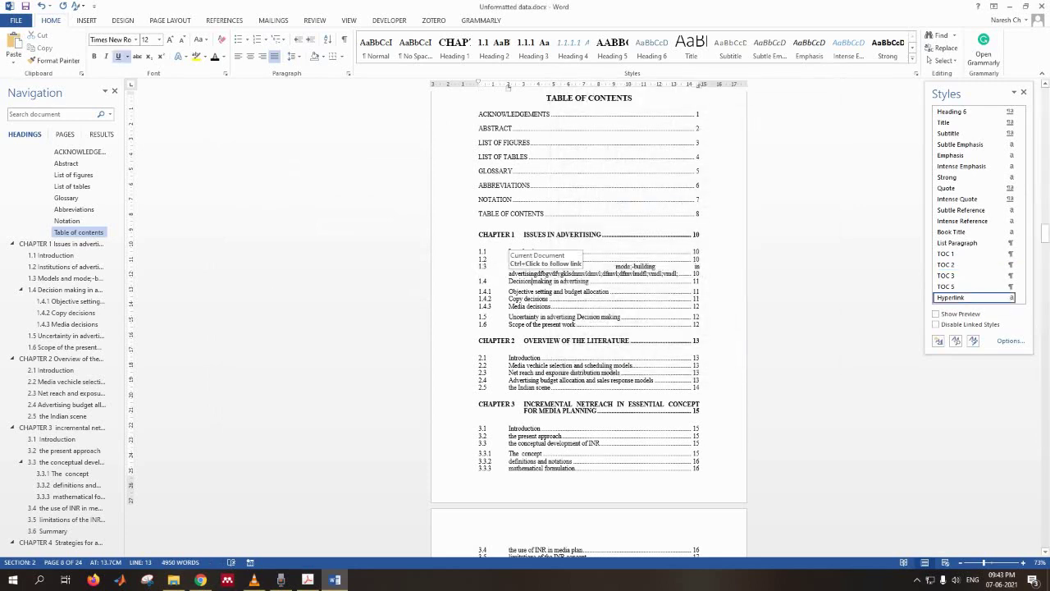
Modify the TOC 3 style of the 1.4.1 entry to use a hanging indent of 2 cm.
scroll(589, 329, up, 2)
scroll(589, 329, up, 4)
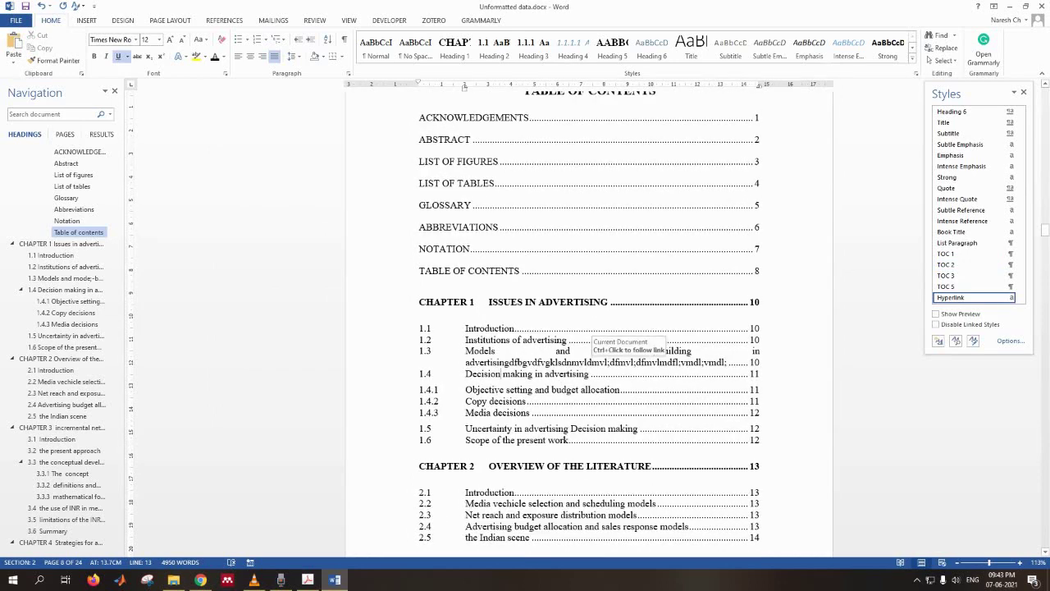
scroll(589, 328, down, 6)
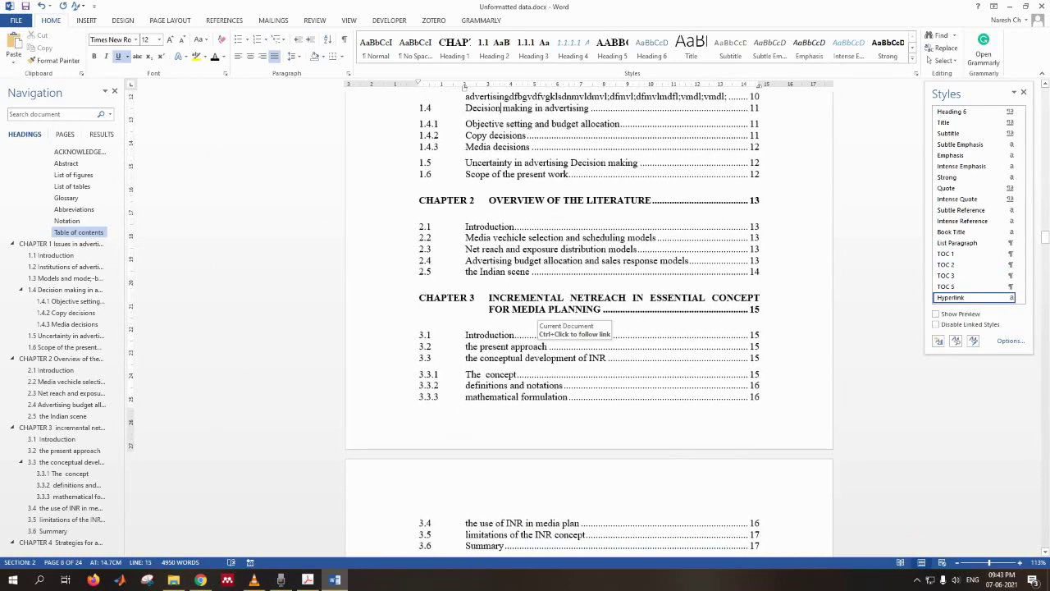
scroll(566, 320, up, 3)
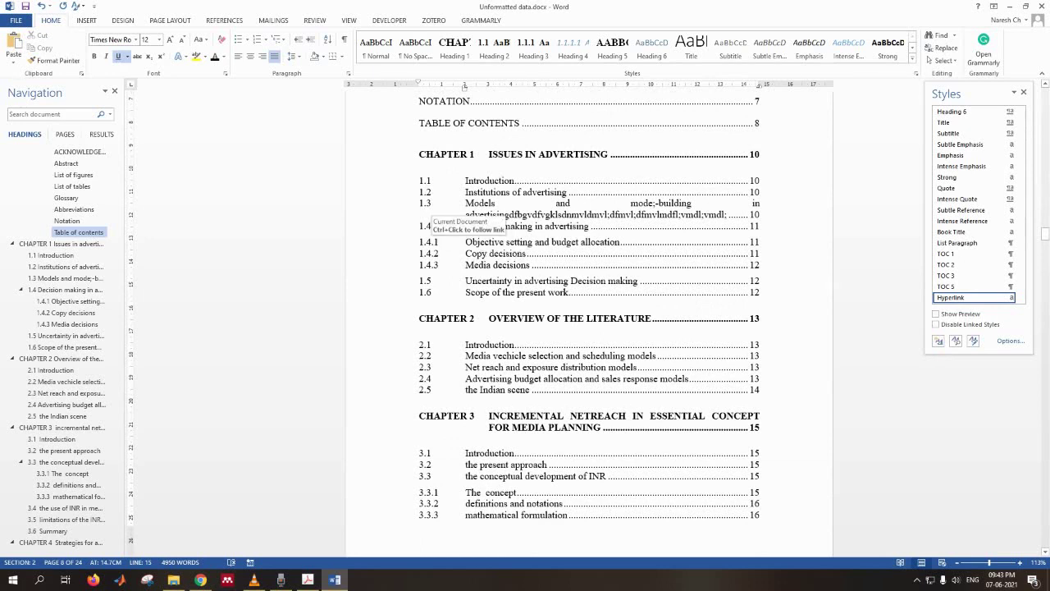
drag(420, 242, 763, 242)
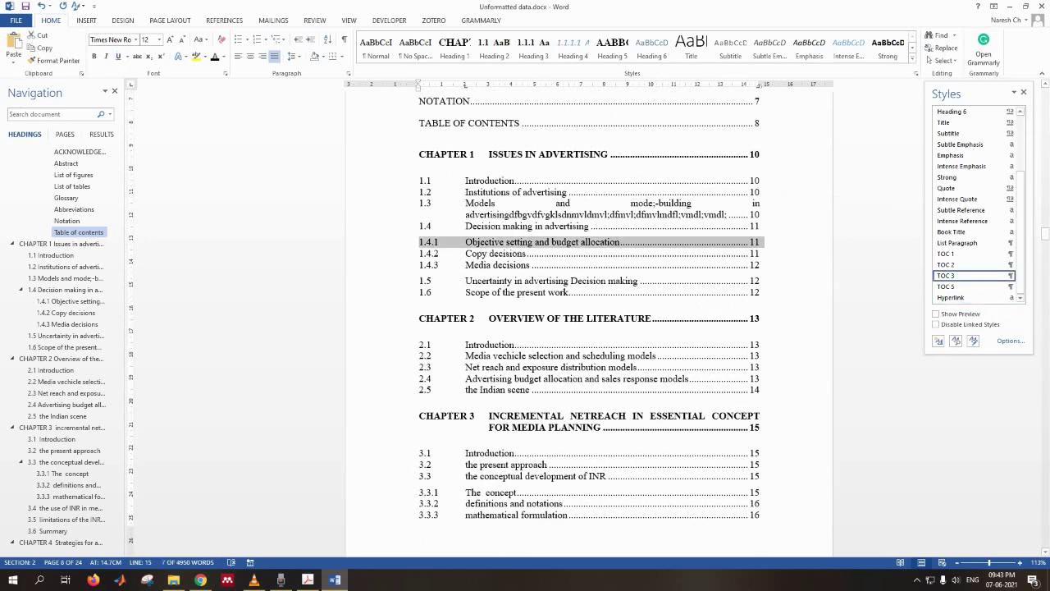
click(1010, 275)
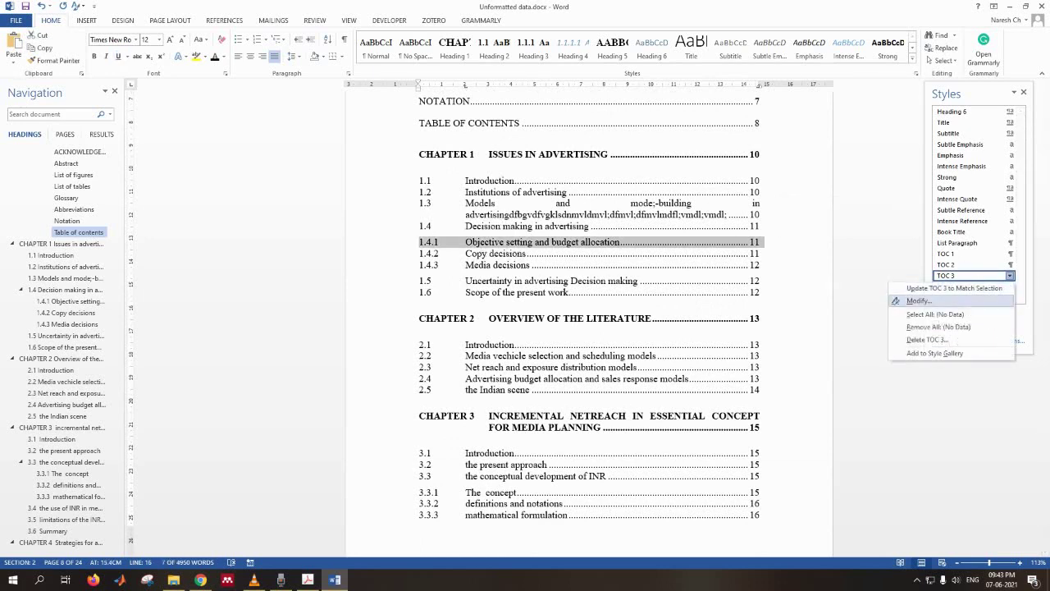
click(919, 300)
click(577, 364)
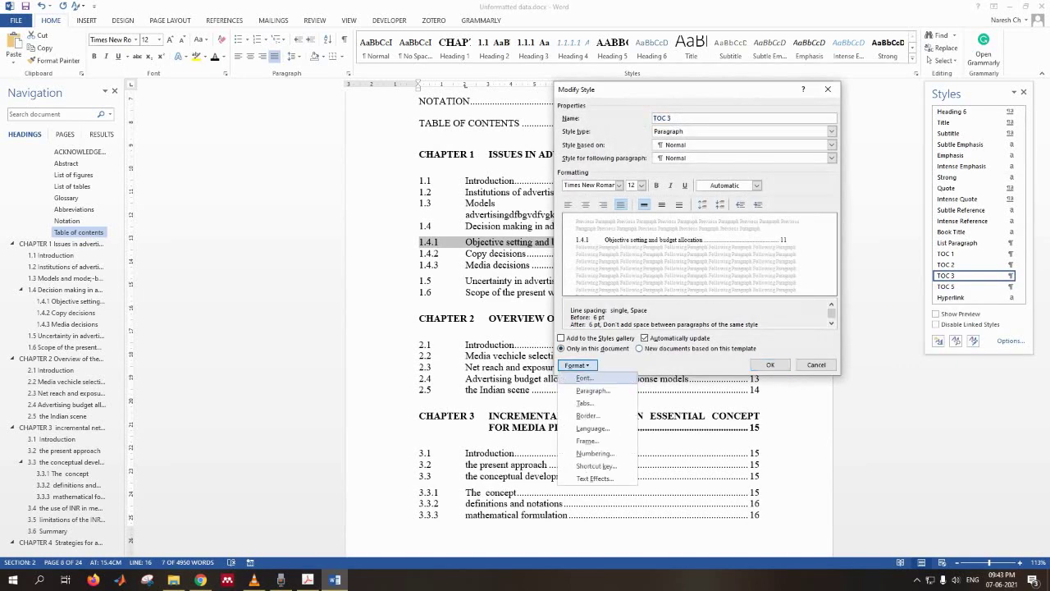
click(590, 391)
click(392, 245)
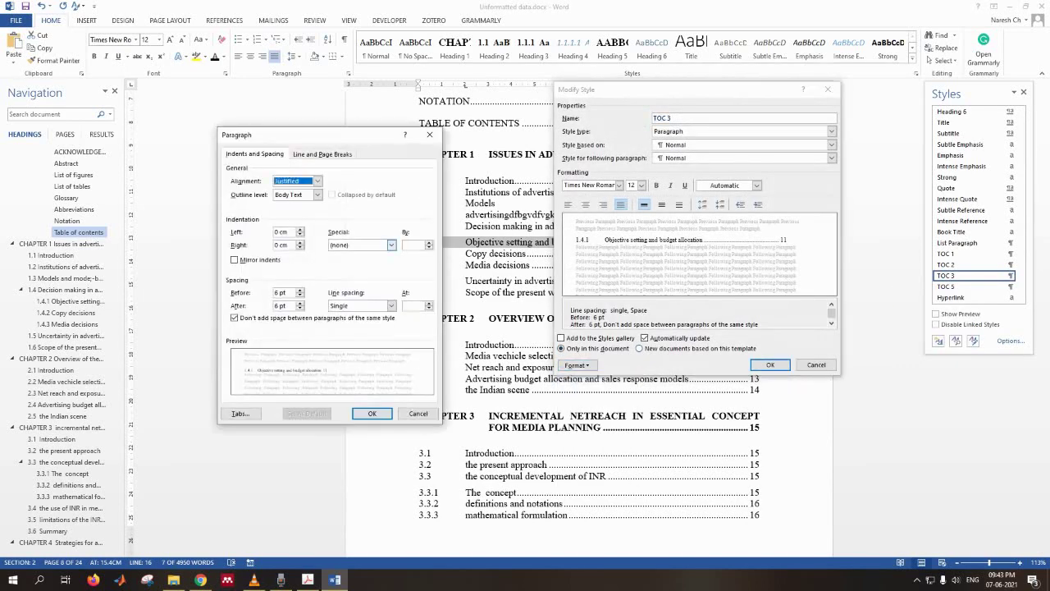
click(352, 269)
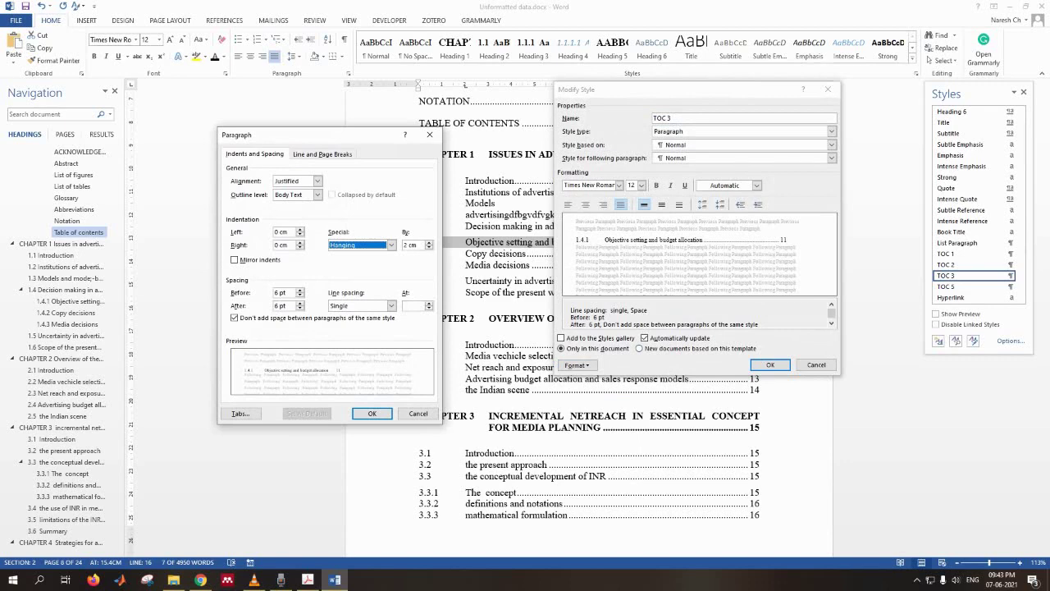
click(372, 412)
click(771, 364)
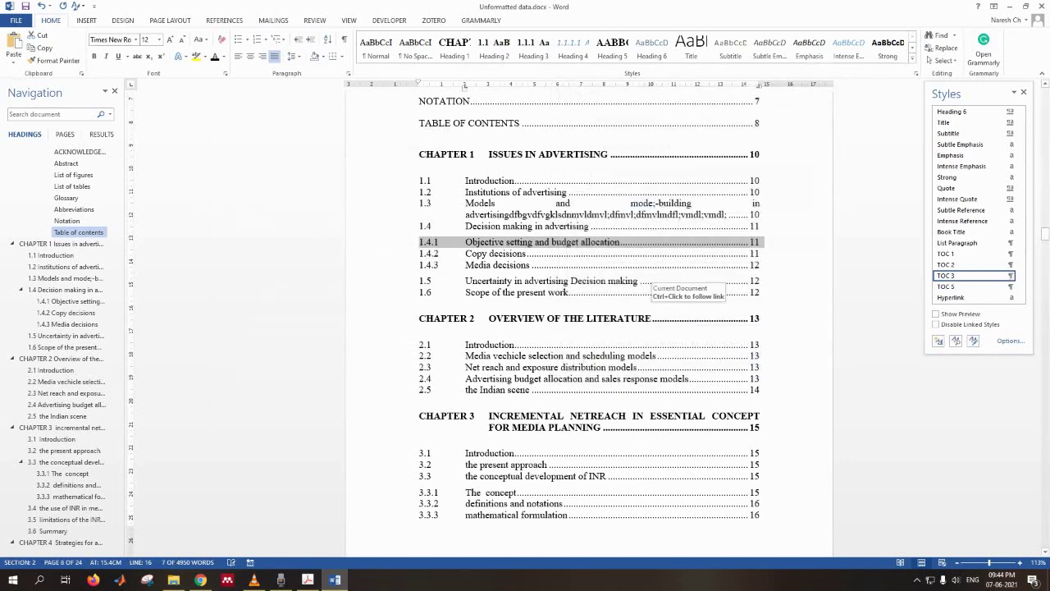
Place the thesis beside the guidelines PDF and compare its table of contents with the sample on page 24.
scroll(589, 320, down, 2)
scroll(590, 320, up, 7)
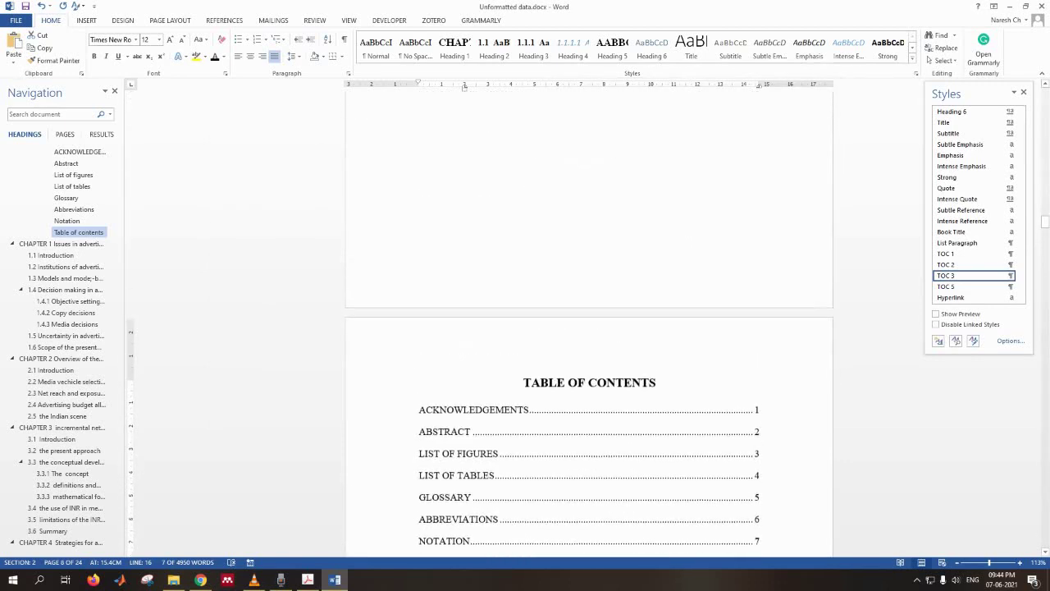
scroll(589, 329, down, 2)
key(super+Left)
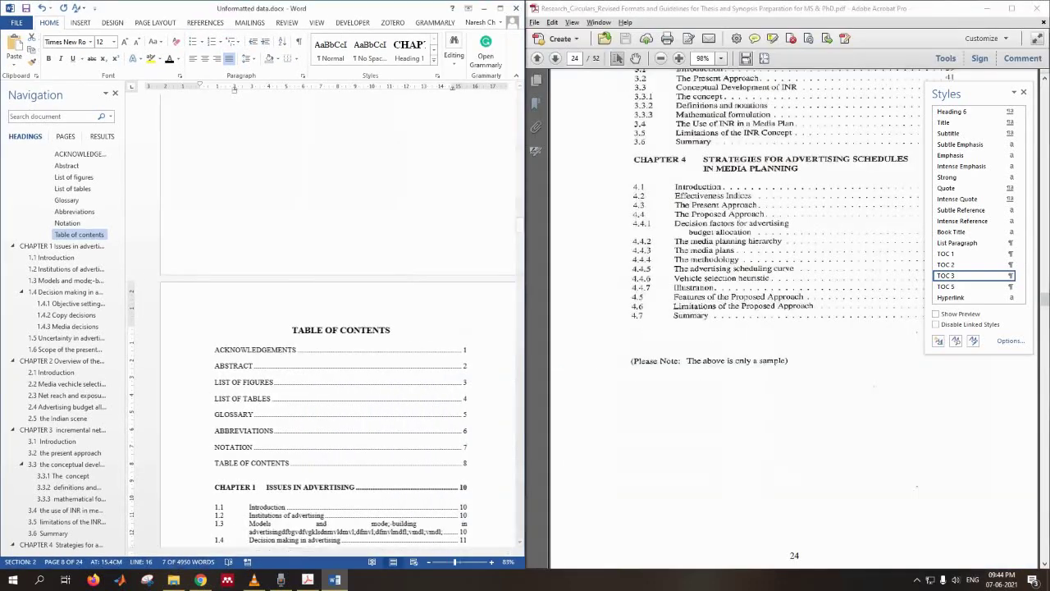
scroll(326, 318, down, 5)
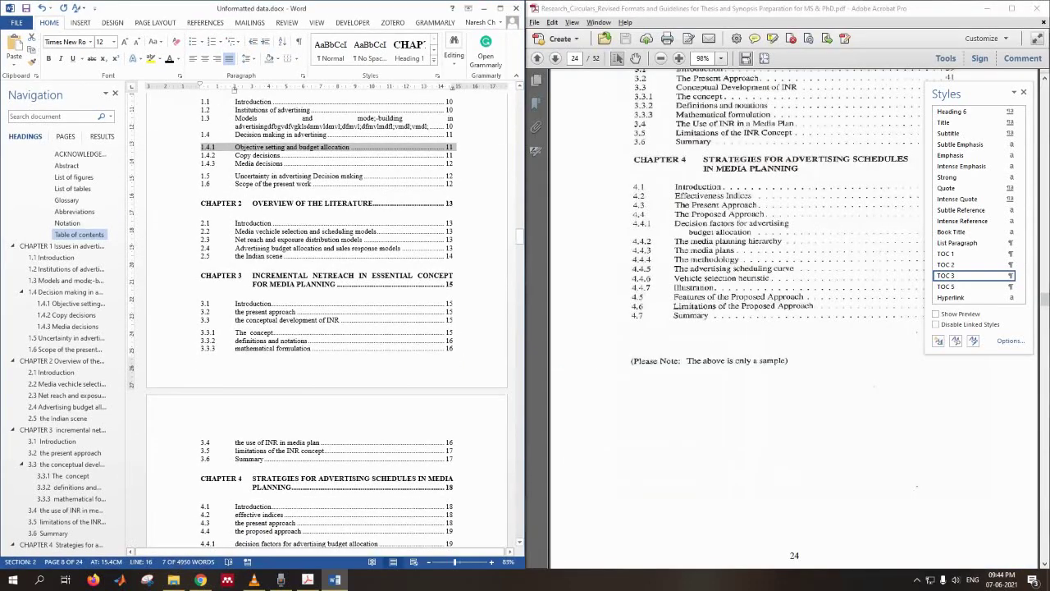
click(326, 317)
scroll(325, 318, up, 3)
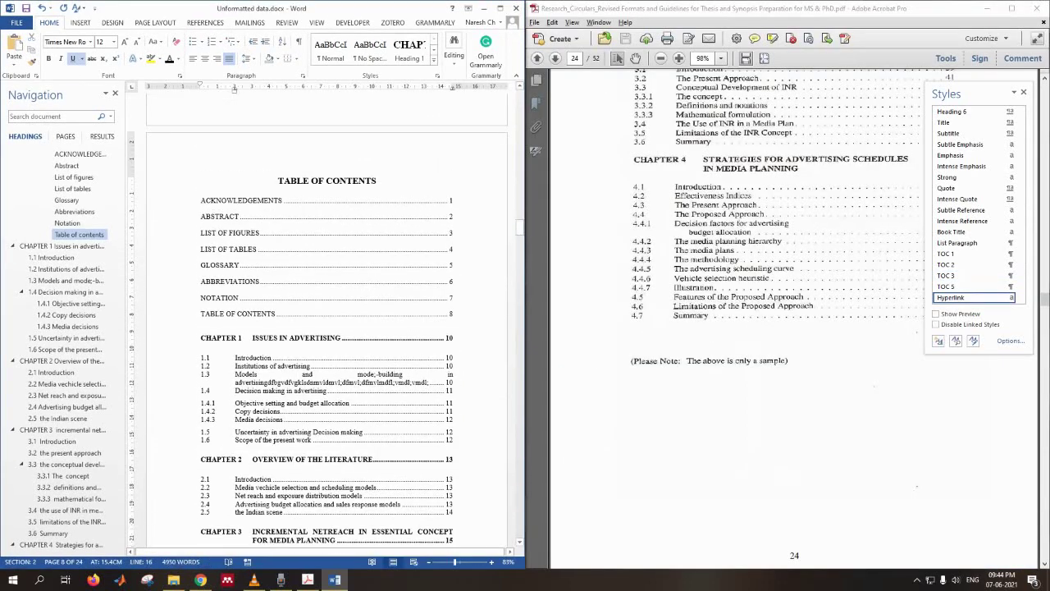
scroll(326, 317, down, 1)
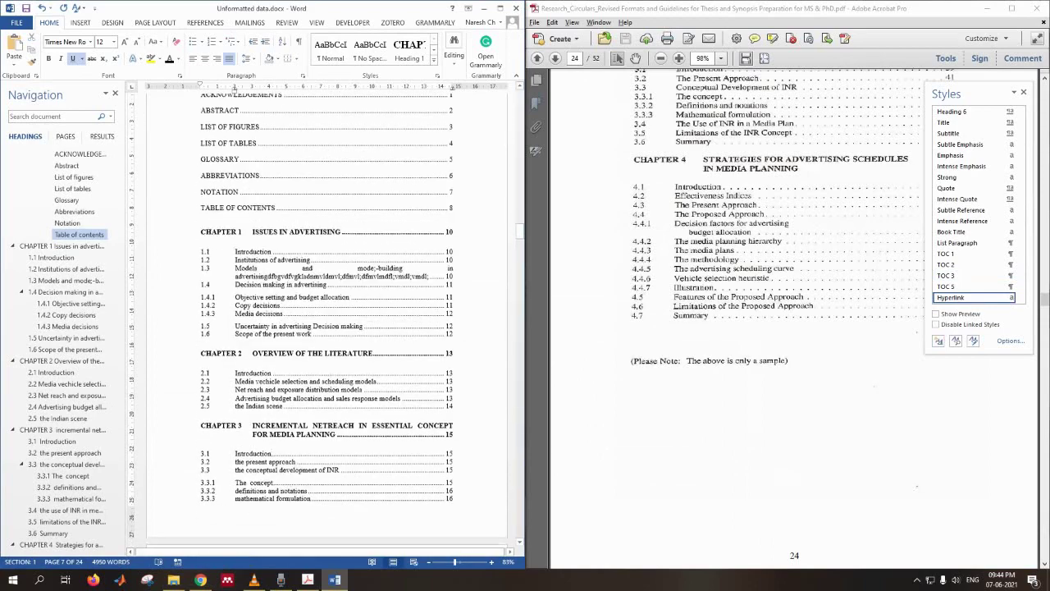
Add the line "Random sub sub sub heading" below the 1.4.3 Media decisions heading and apply the Heading 4 style to it.
click(65, 269)
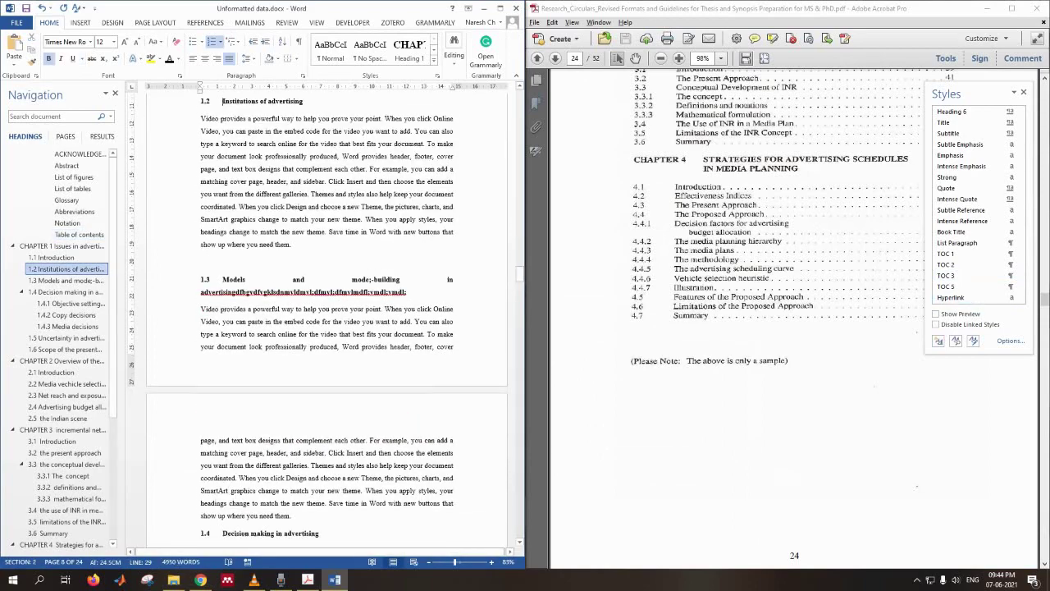
click(65, 314)
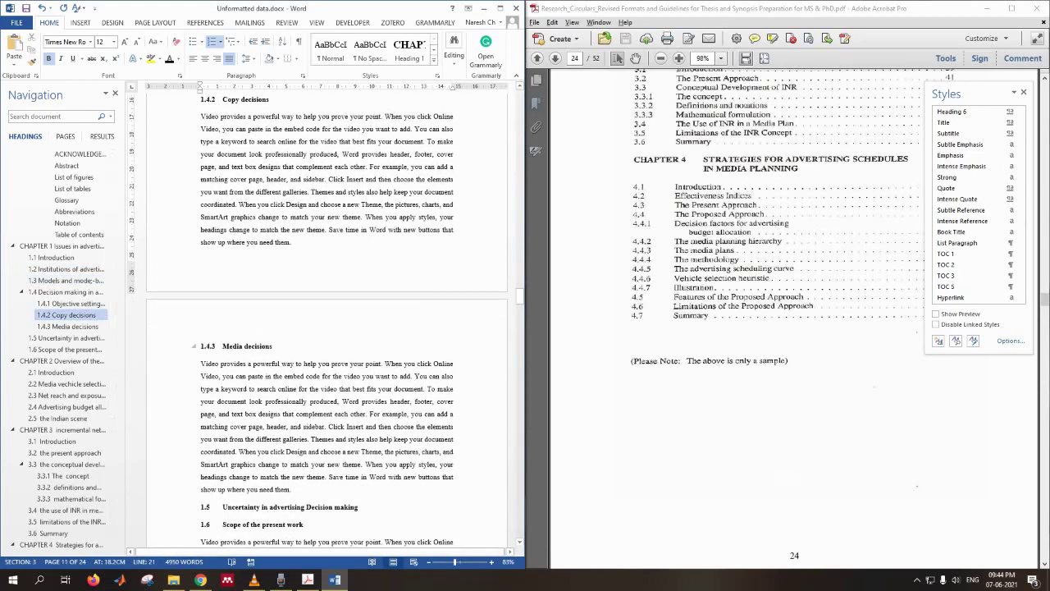
click(66, 326)
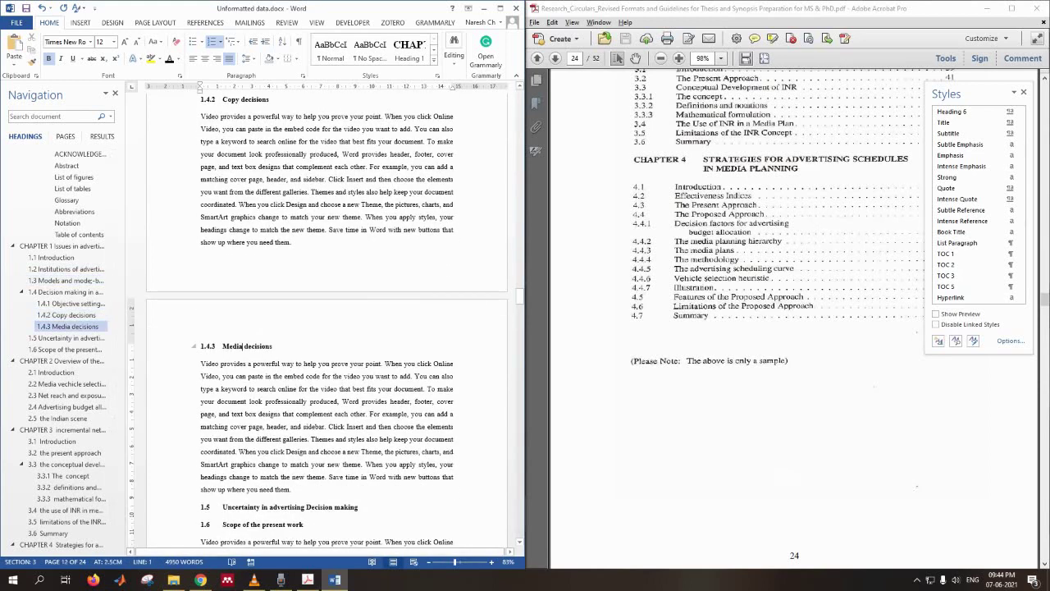
key(Return)
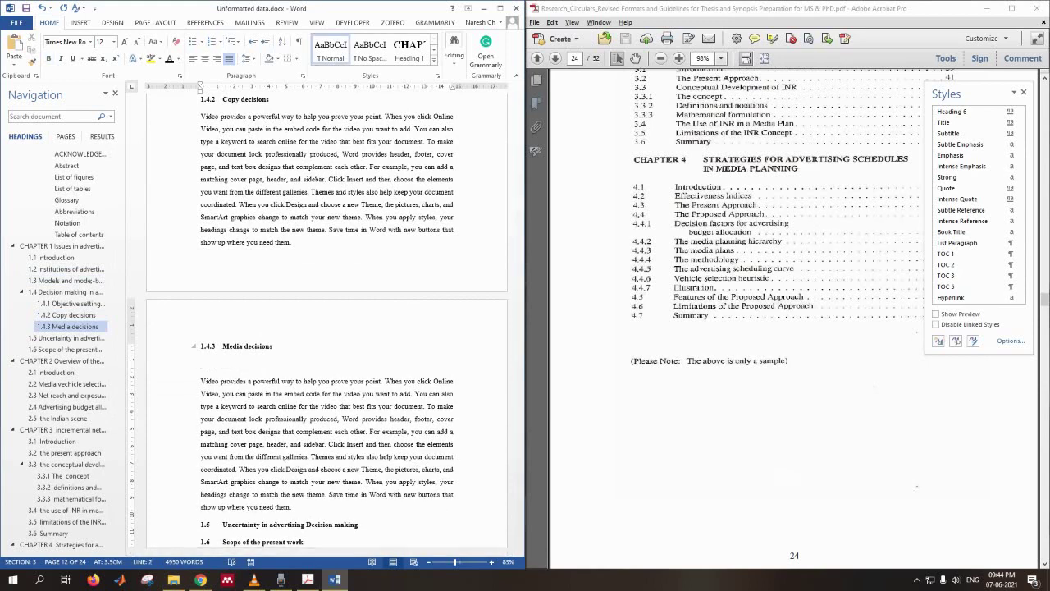
text(Random sub sub sub beading)
click(434, 50)
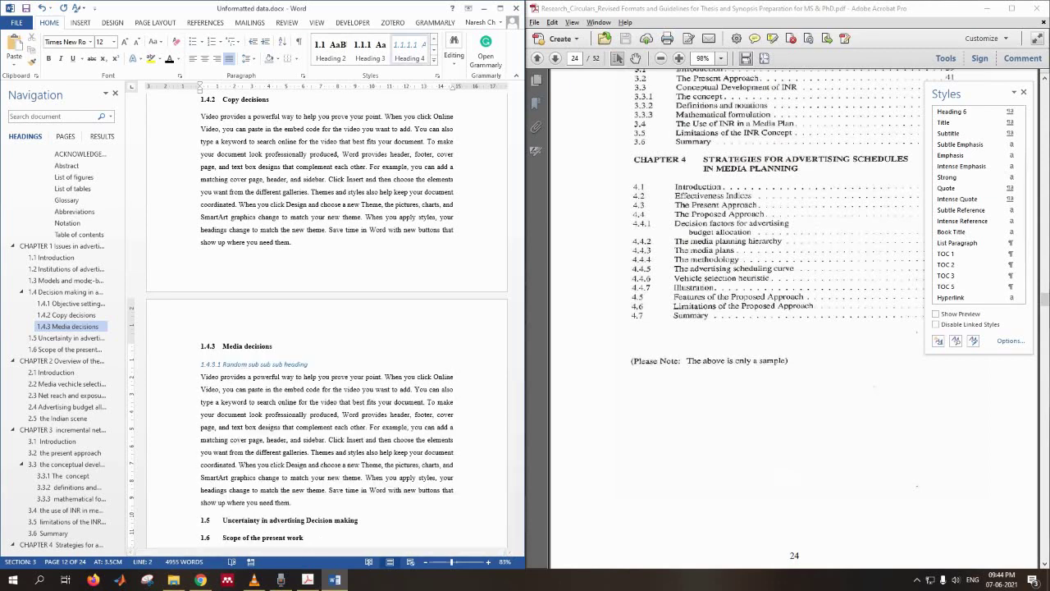
click(409, 51)
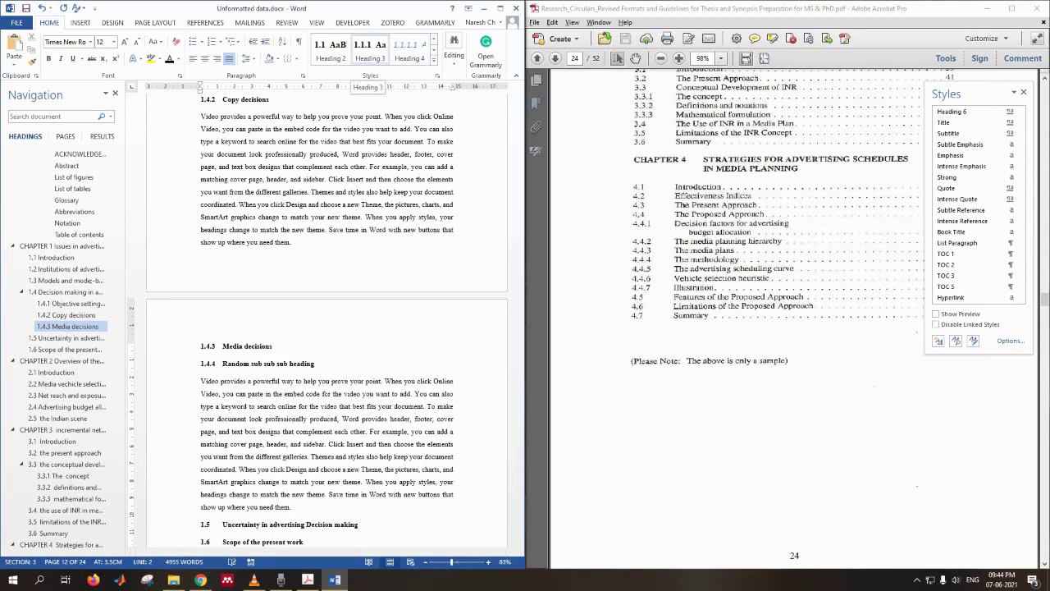
click(410, 49)
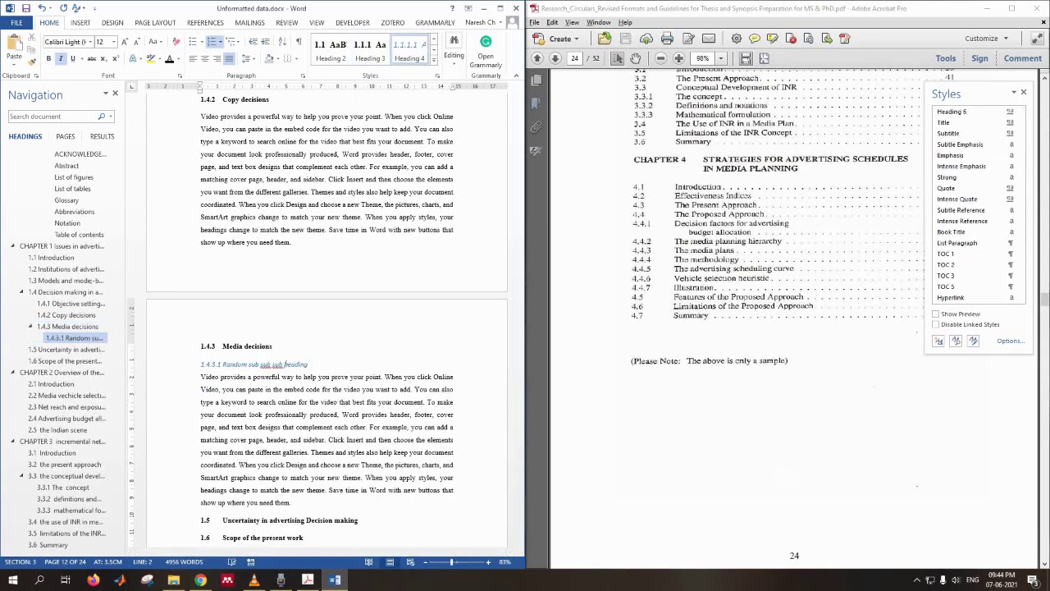
Modify the Heading 4 style to use regular Times New Roman in the automatic colour, with automatic updating turned on.
drag(233, 365, 221, 365)
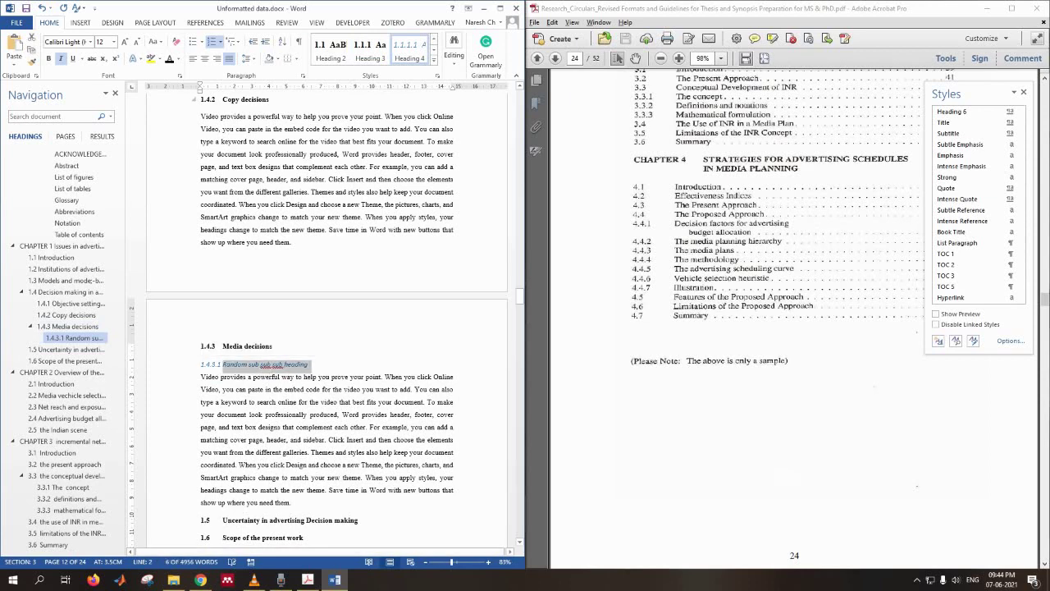
right_click(411, 62)
click(441, 83)
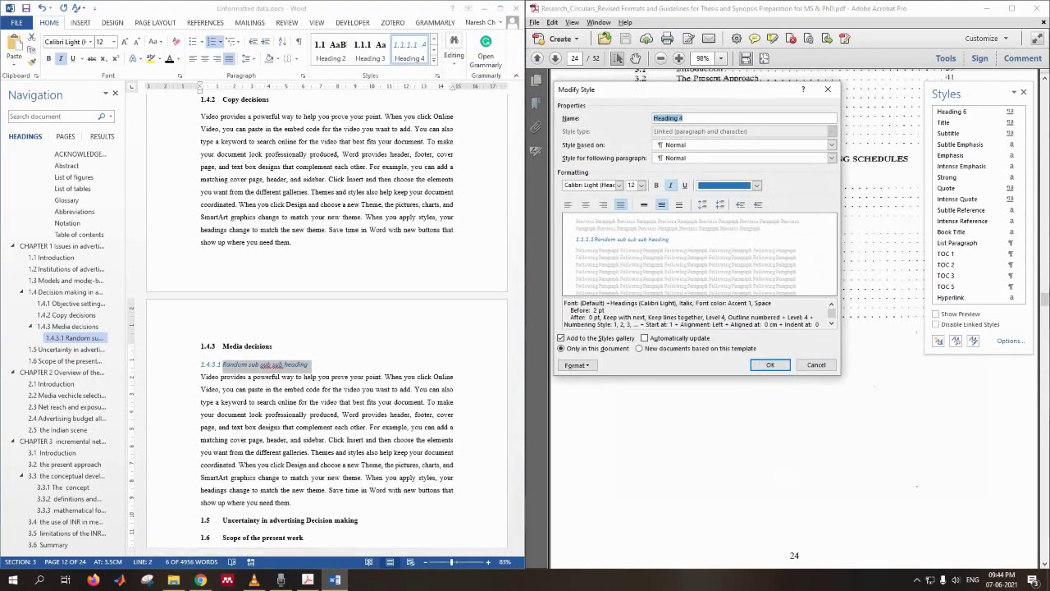
click(576, 364)
click(585, 377)
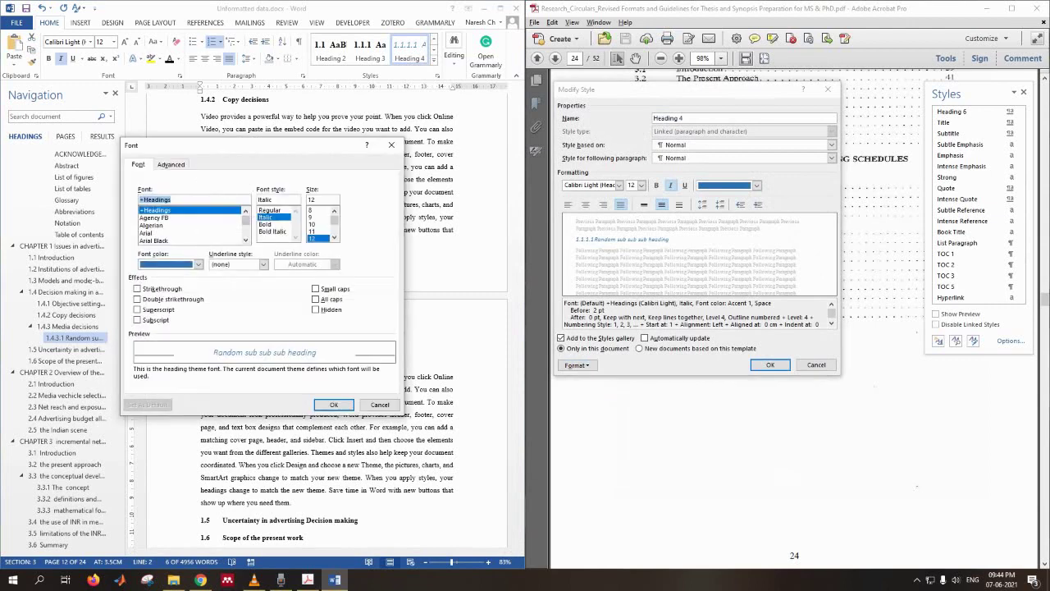
text(t)
click(165, 233)
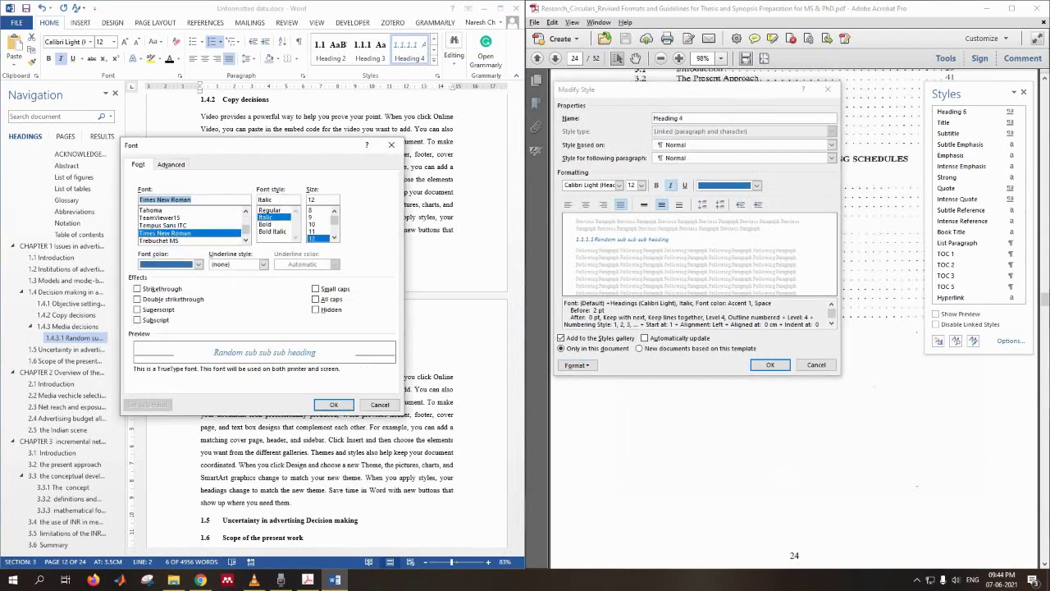
click(269, 210)
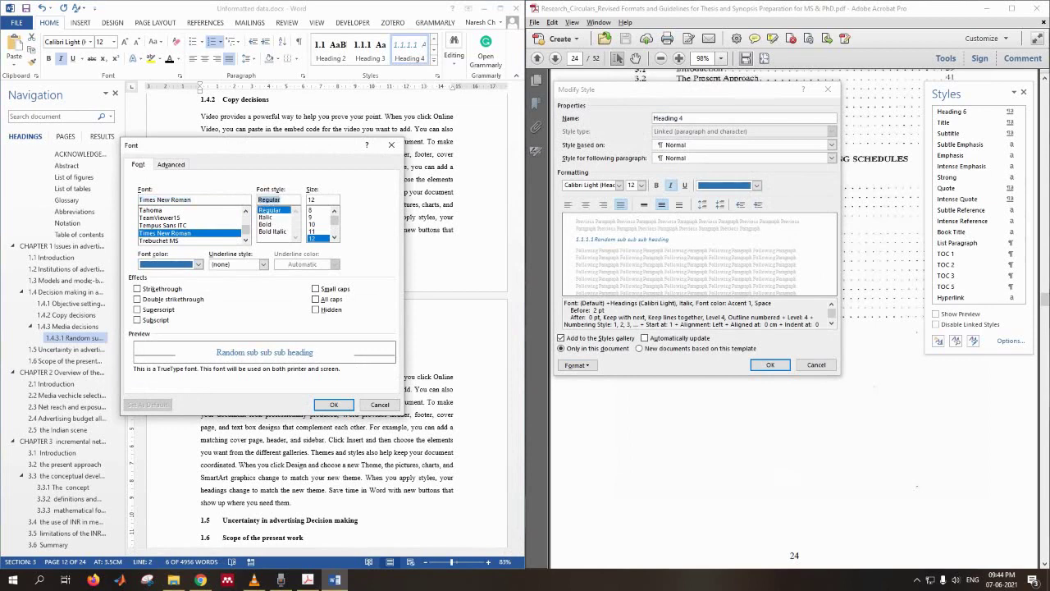
click(198, 263)
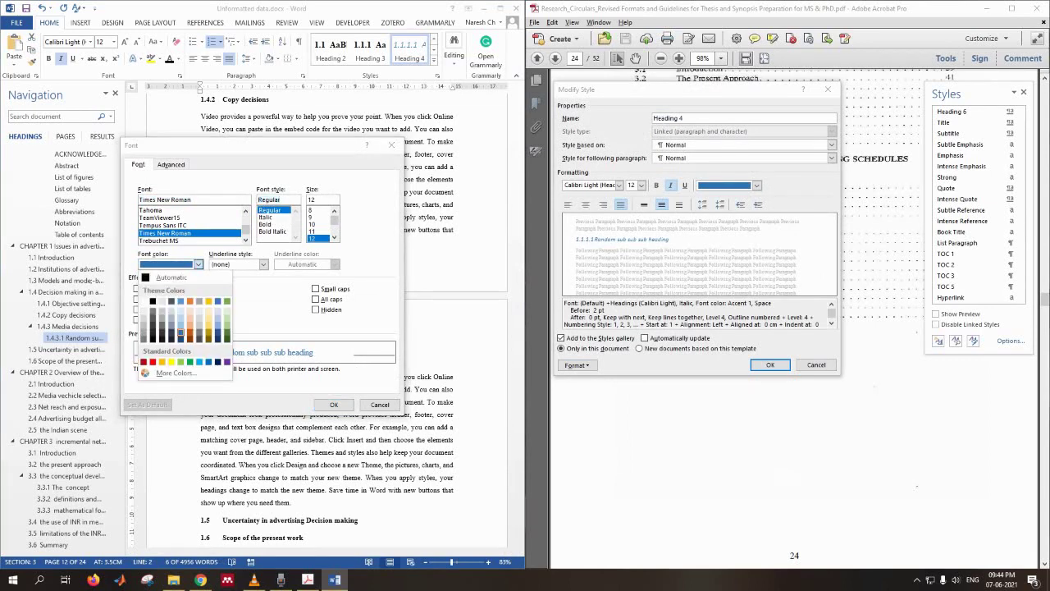
click(186, 276)
click(334, 404)
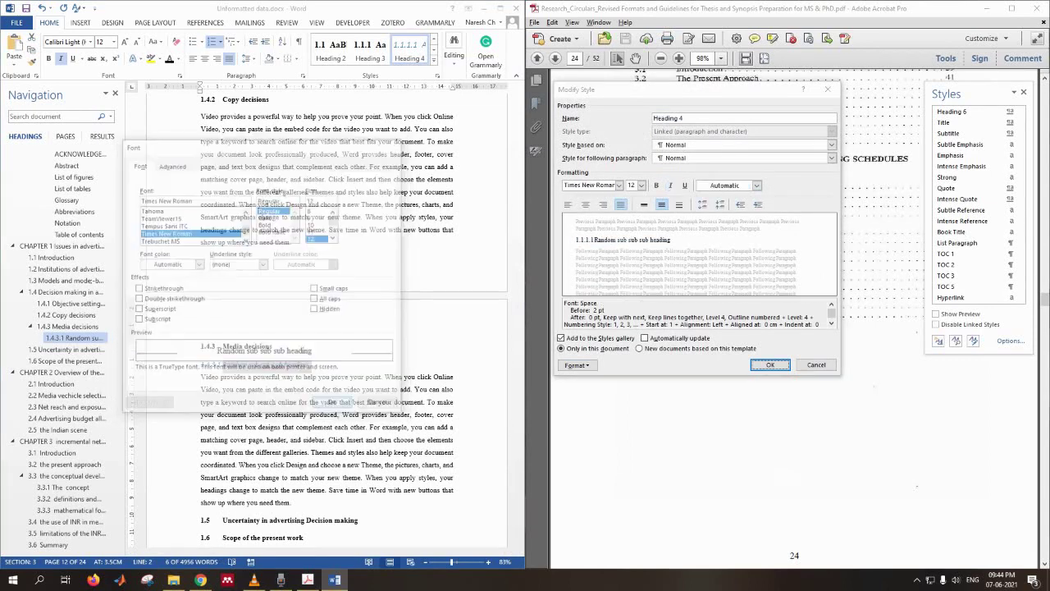
click(645, 337)
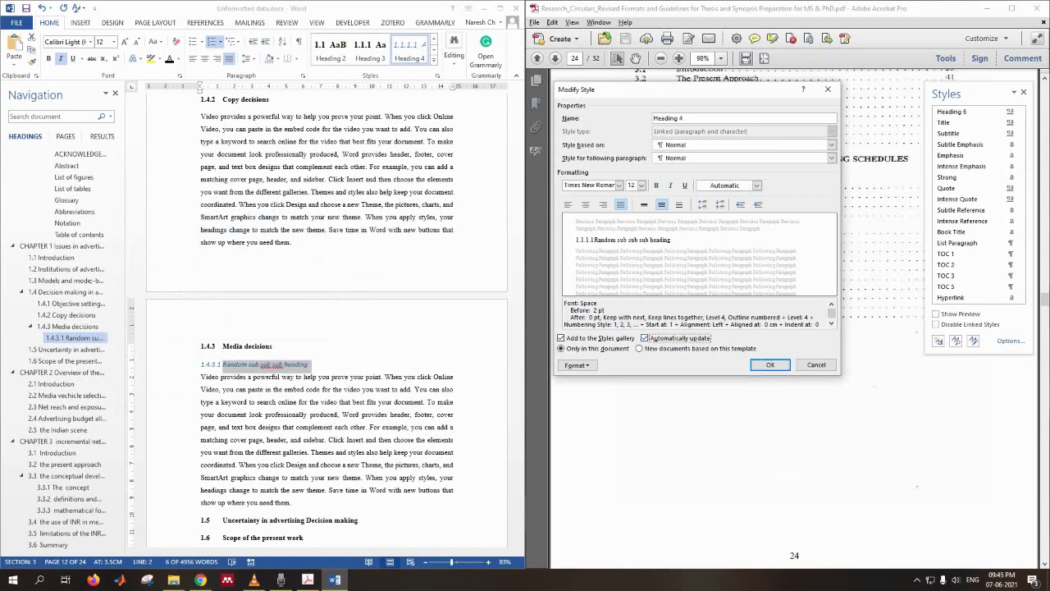
click(771, 365)
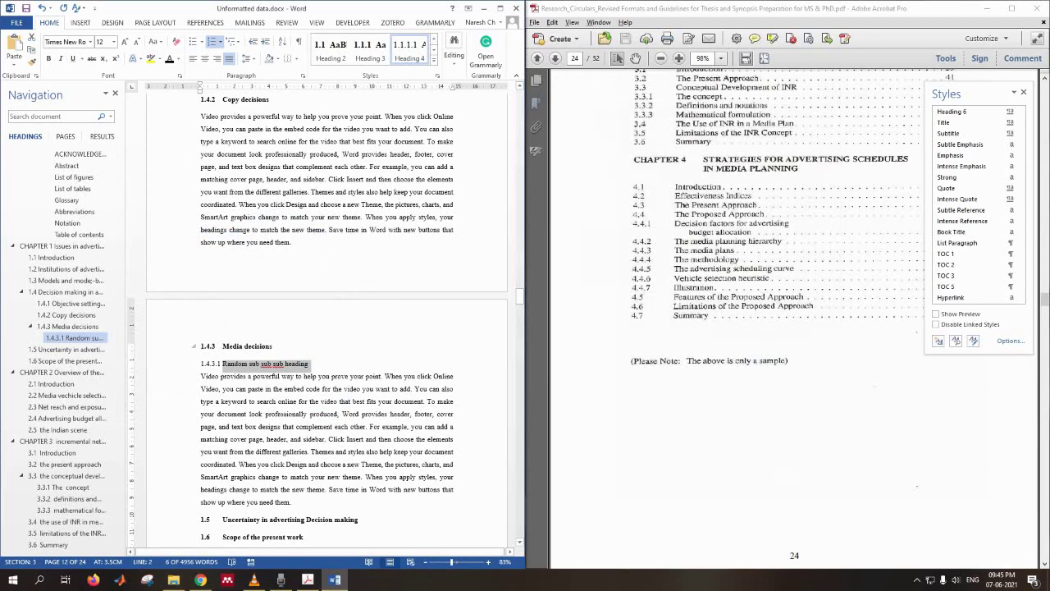
Make the 1.4.3.1 heading text bold.
click(222, 363)
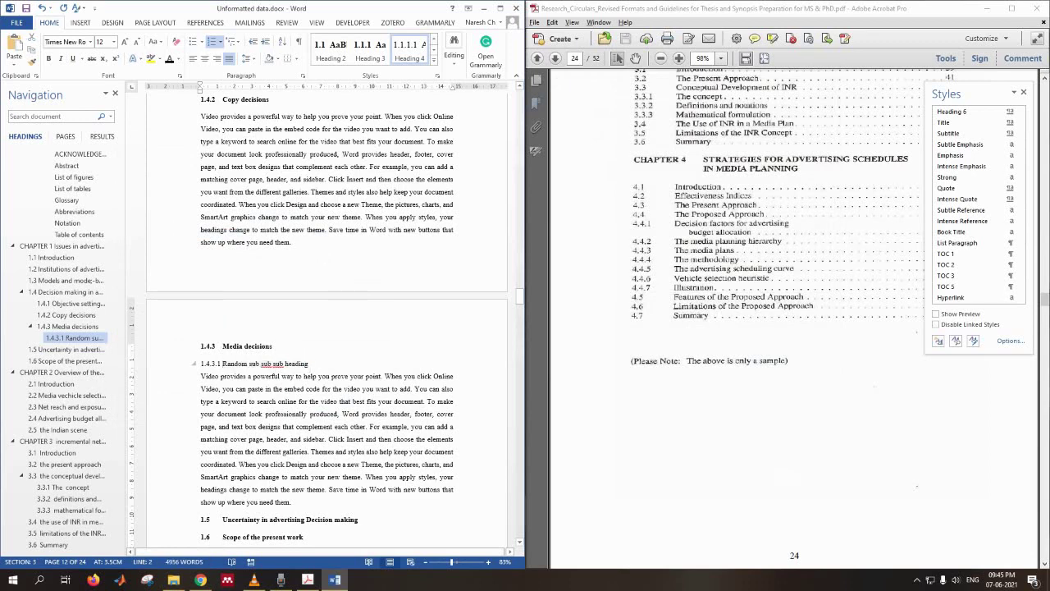
key(shift+End)
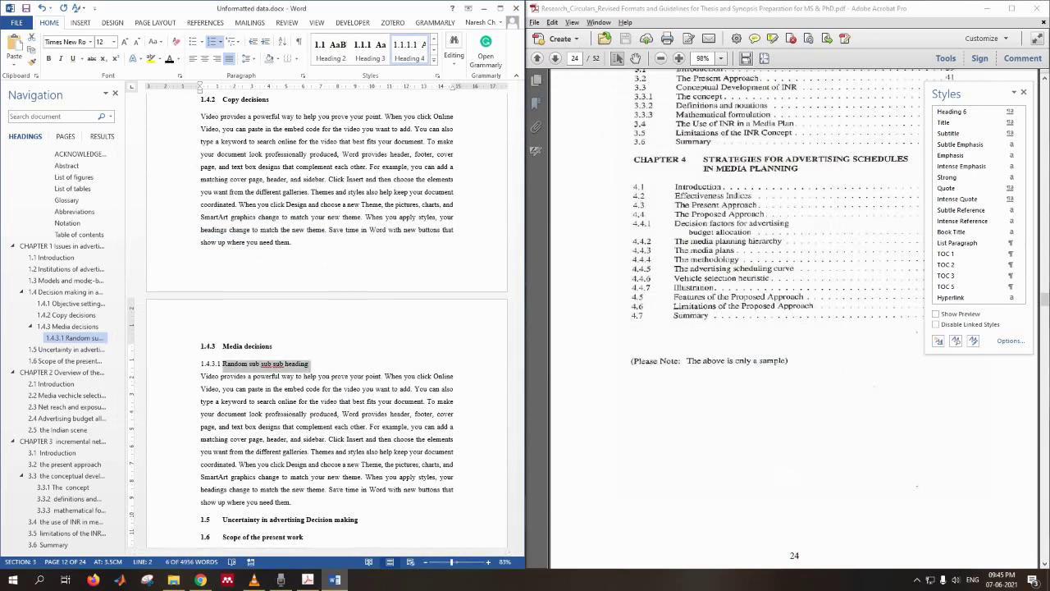
key(ctrl+b)
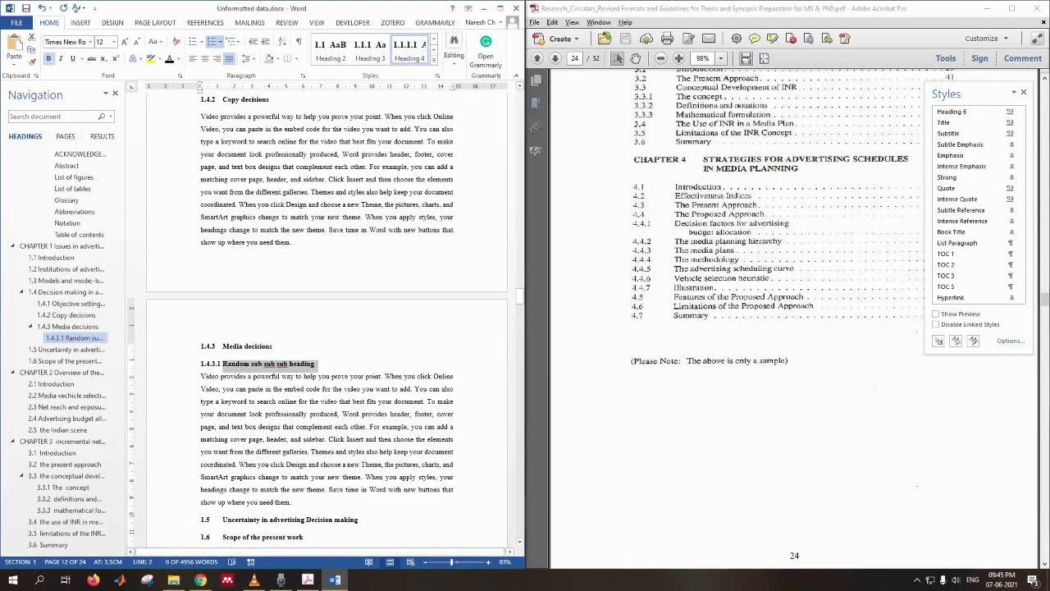
click(260, 390)
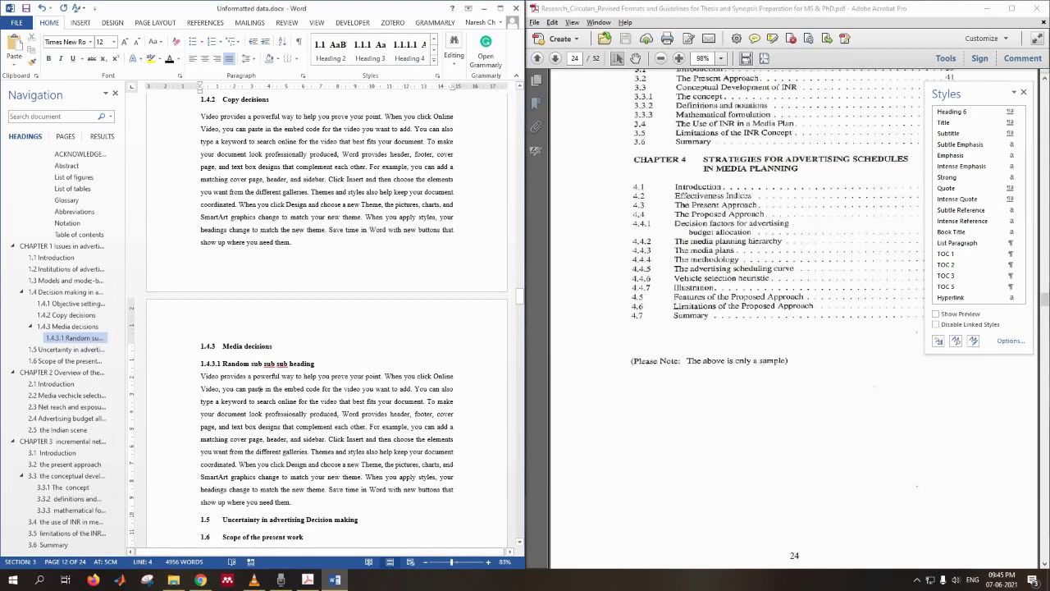
Split the 1.4.3.1 body paragraph after "header, and sidebar." and insert a line about a random 4 level subheading there.
click(327, 439)
key(Return)
key(Return)
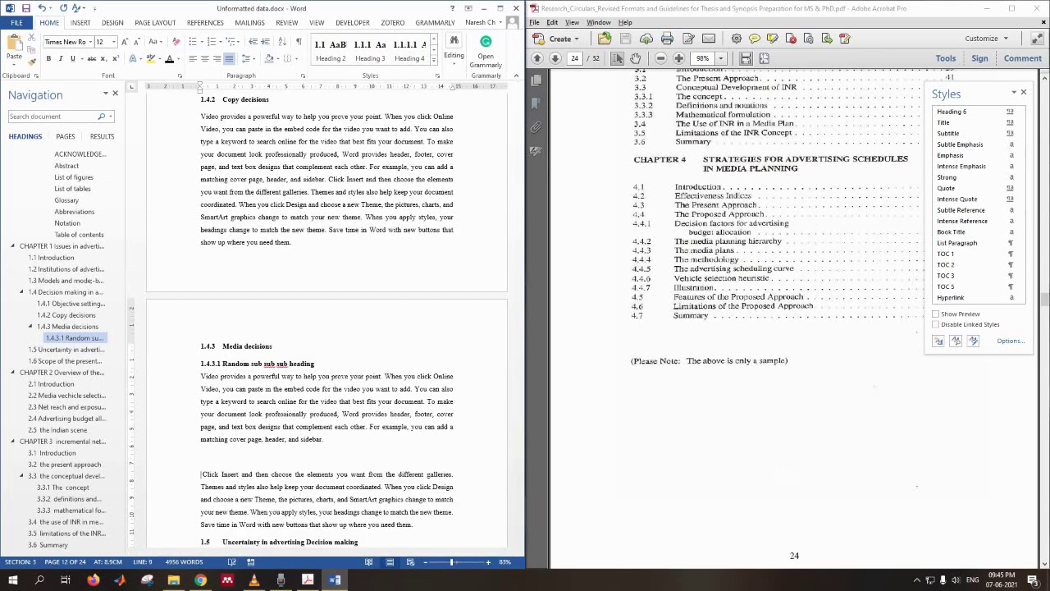
text(vdvjklpdajj)
key(BackSpace)
key(BackSpace)
key(BackSpace)
key(BackSpace)
key(BackSpace)
key(BackSpace)
key(BackSpace)
key(BackSpace)
key(BackSpace)
key(BackSpace)
text(Random 4 lecel subheading)
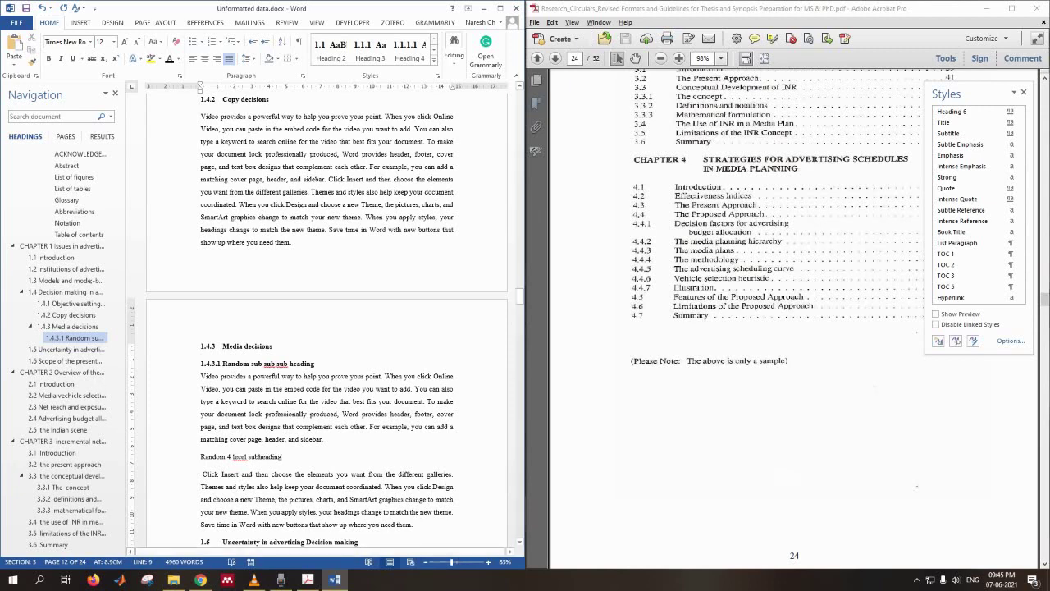
Apply the Heading 4 style to the new line and correct its wording to "Random 4 level subheading".
click(409, 50)
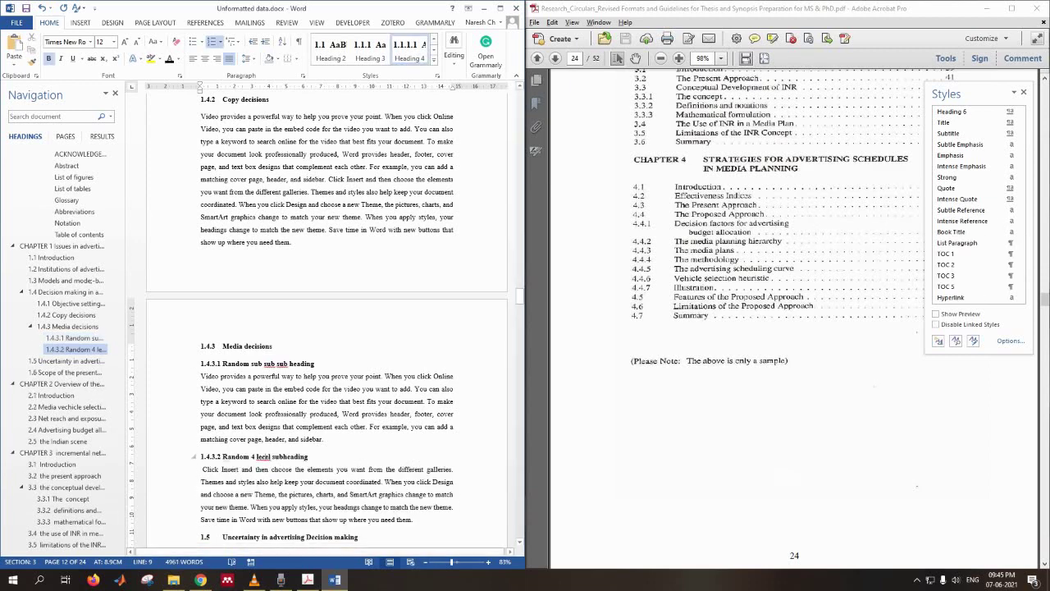
key(BackSpace)
text(v)
Update the entire table of contents to include the fourth-level headings.
key(ctrl+Home)
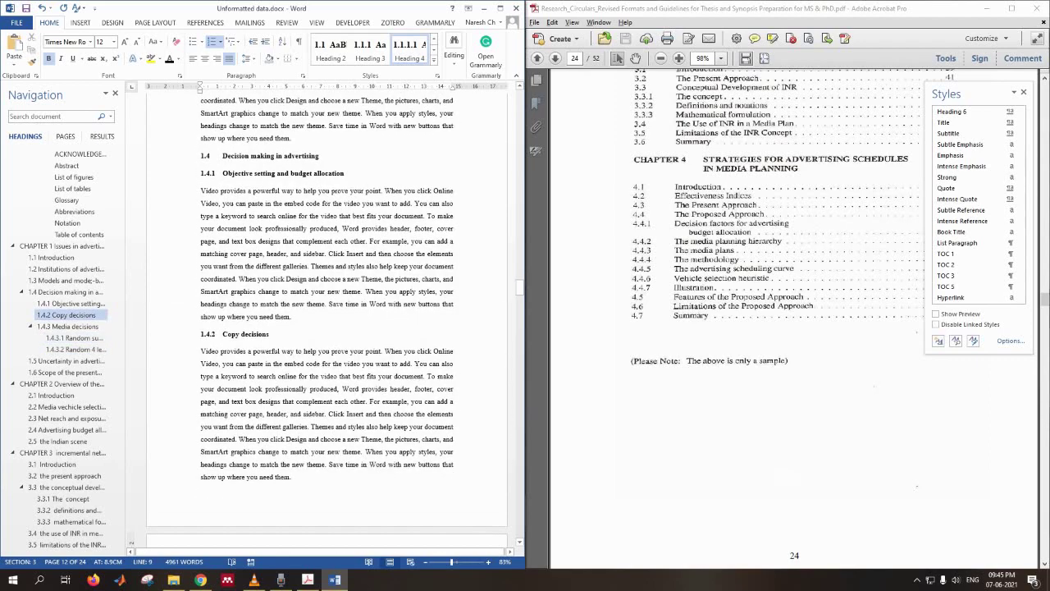
click(78, 234)
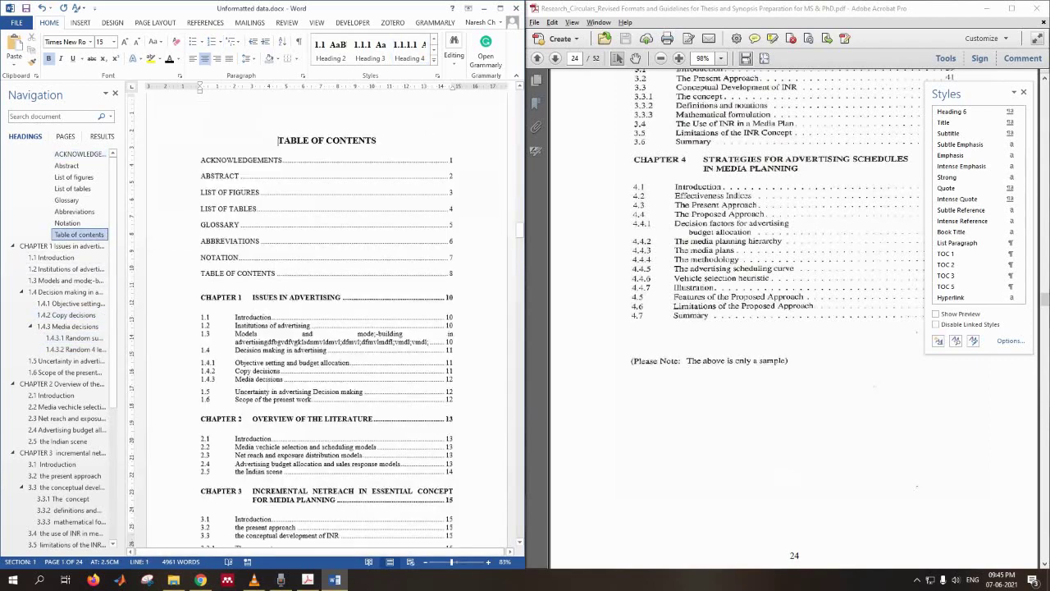
scroll(266, 289, down, 2)
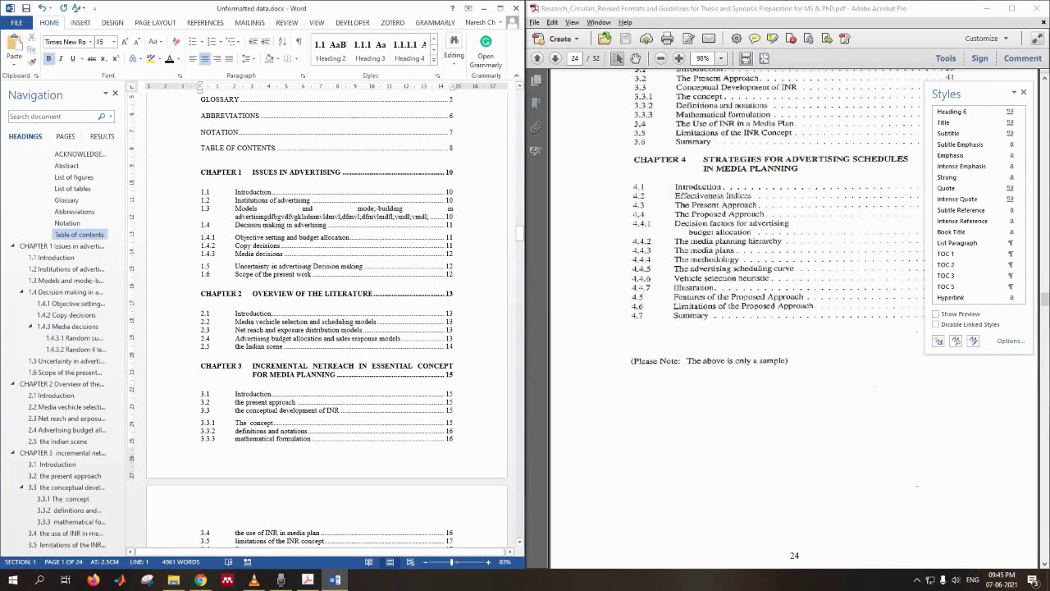
click(254, 246)
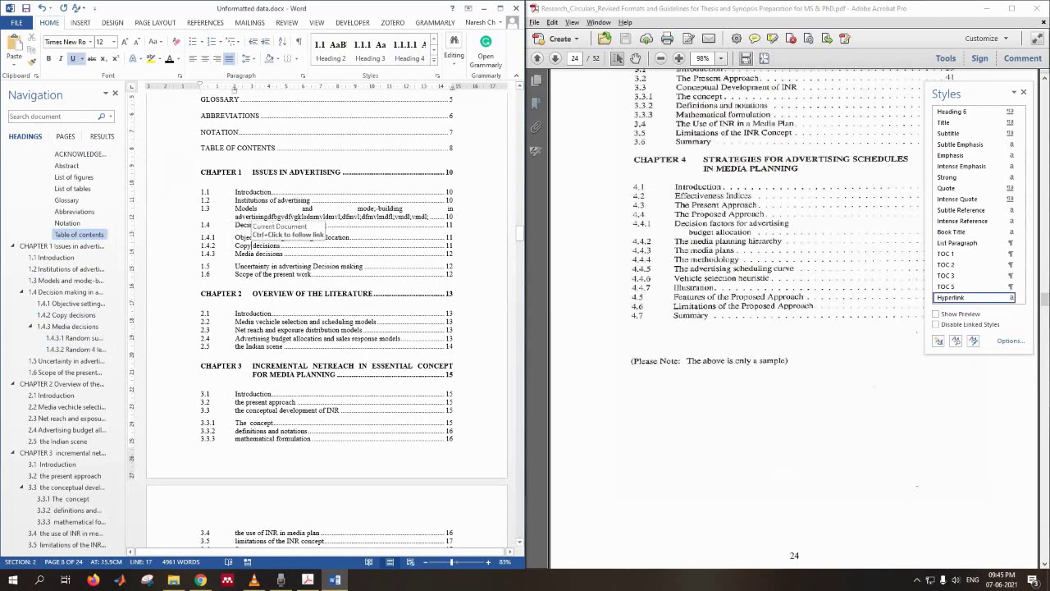
right_click(254, 246)
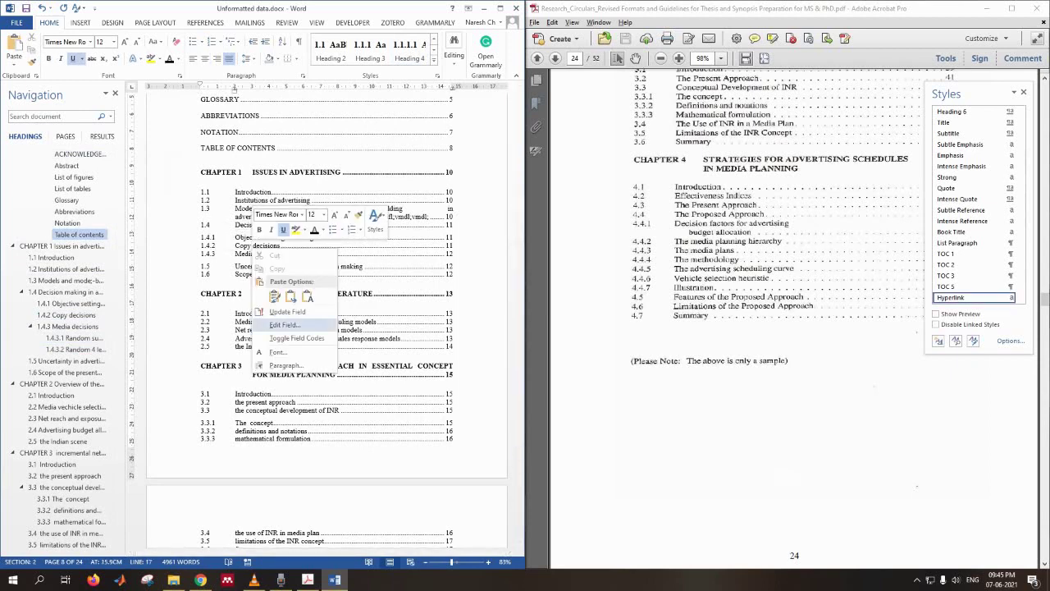
click(287, 312)
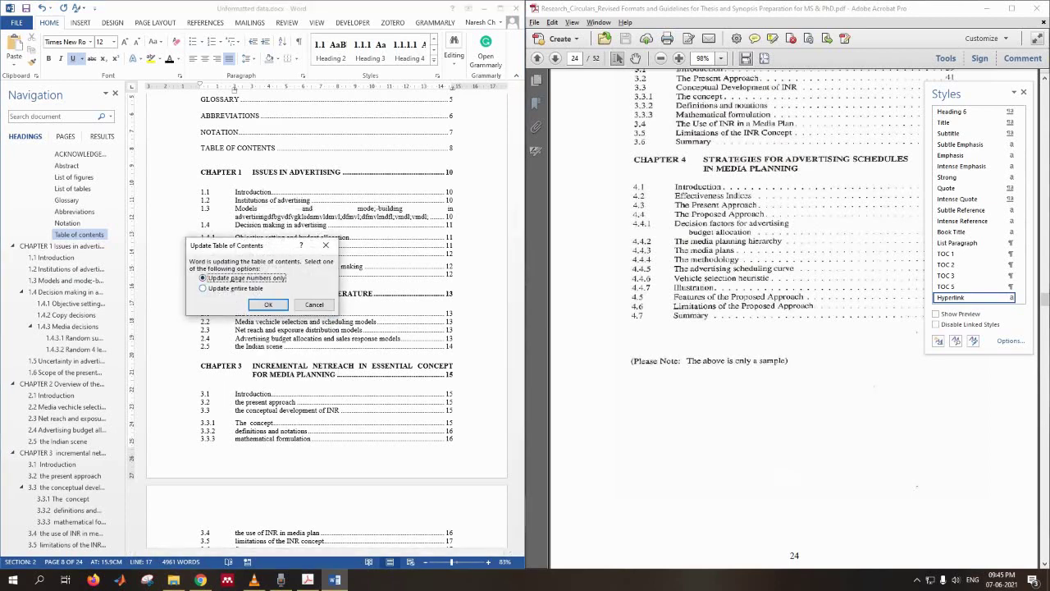
key(Down)
click(268, 305)
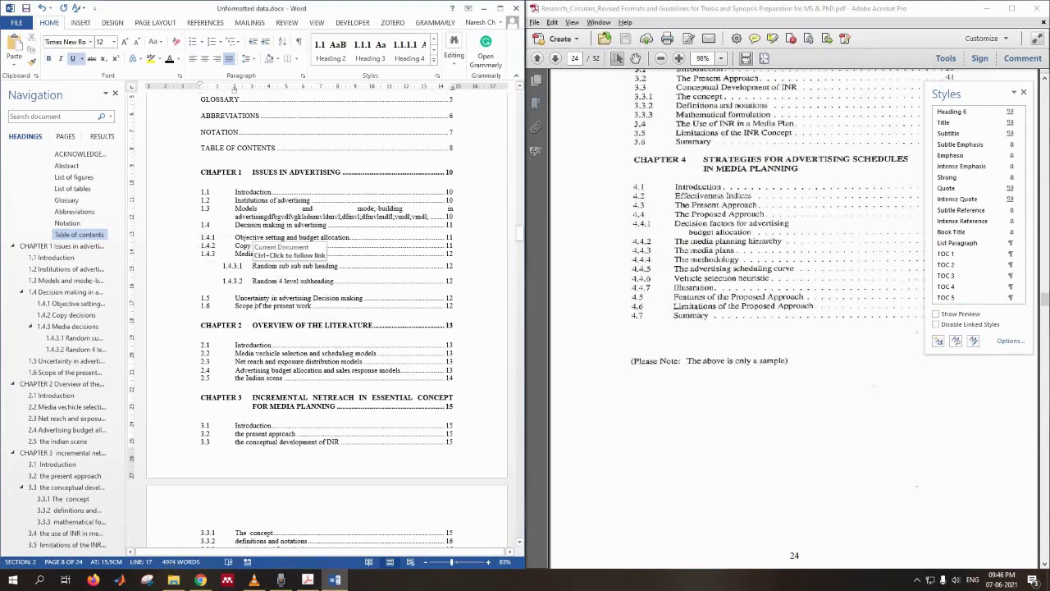
Modify the TOC 4 style of the 1.4.3.1 entry to a left indent of 0 cm and a hanging indent of 2 cm.
click(296, 266)
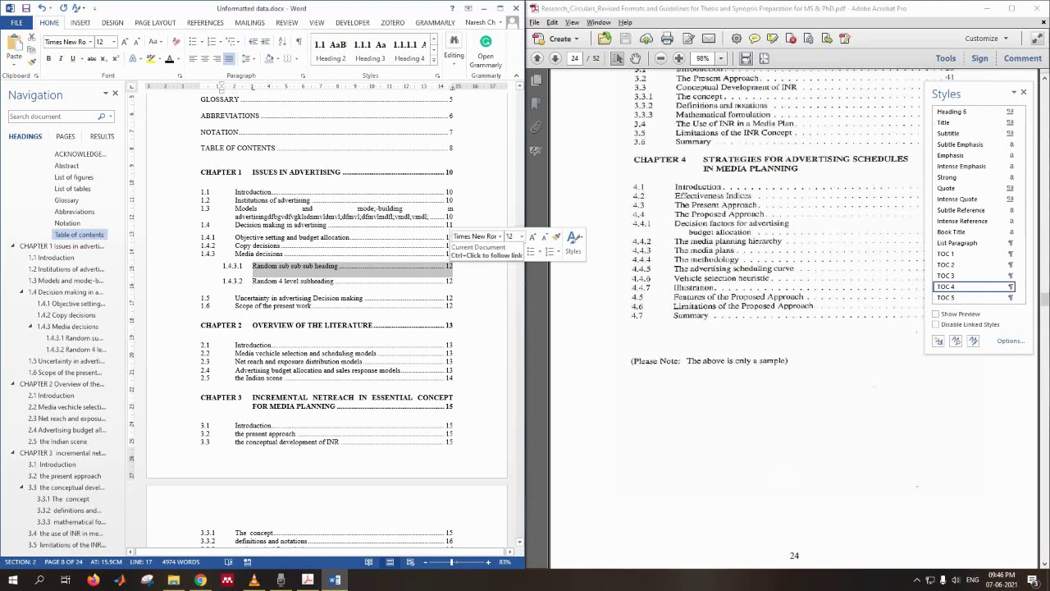
click(1009, 286)
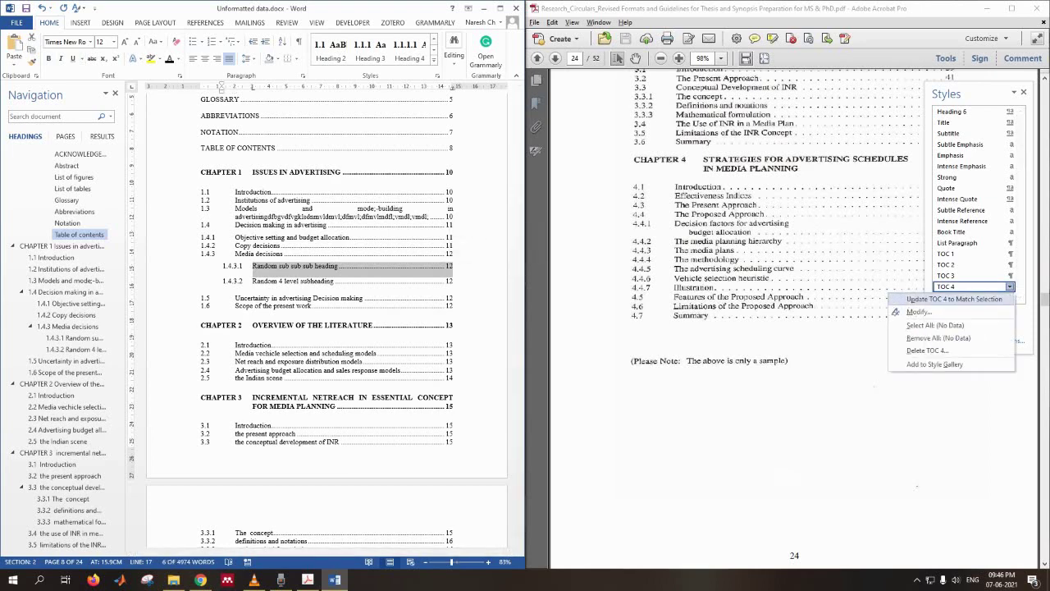
click(919, 311)
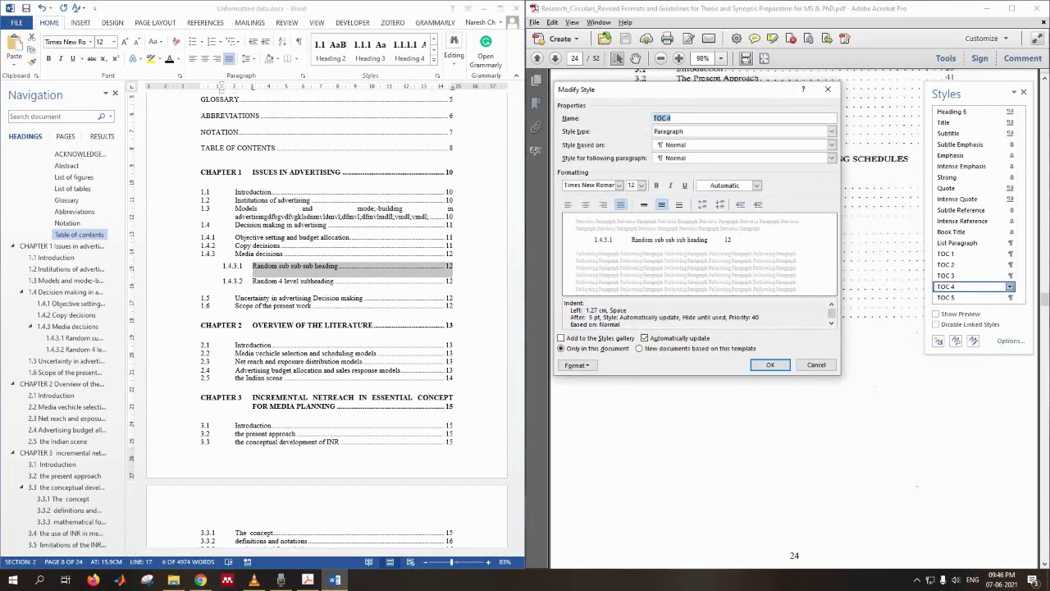
click(576, 364)
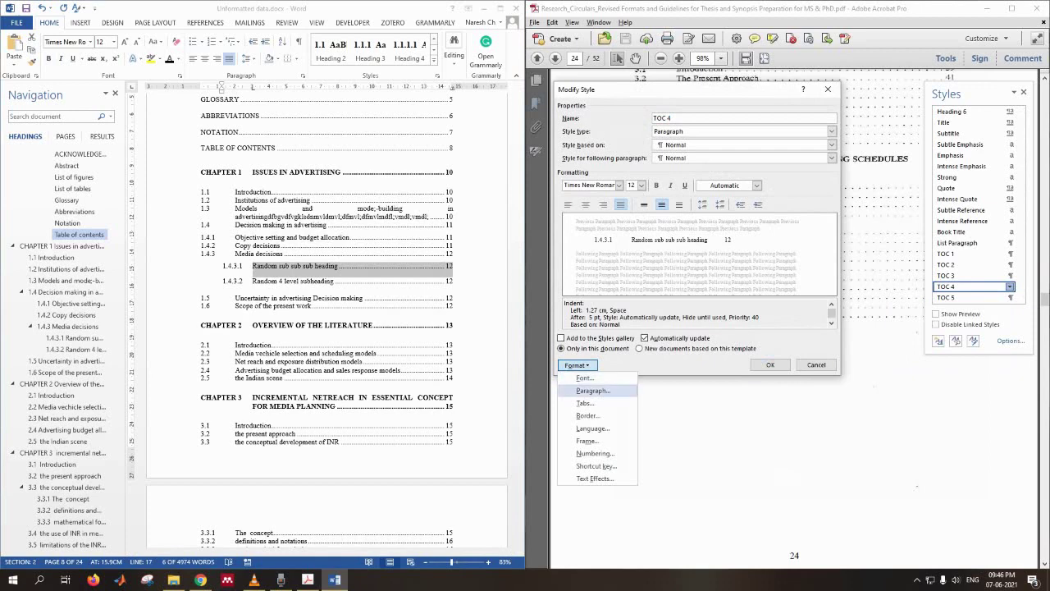
key(Return)
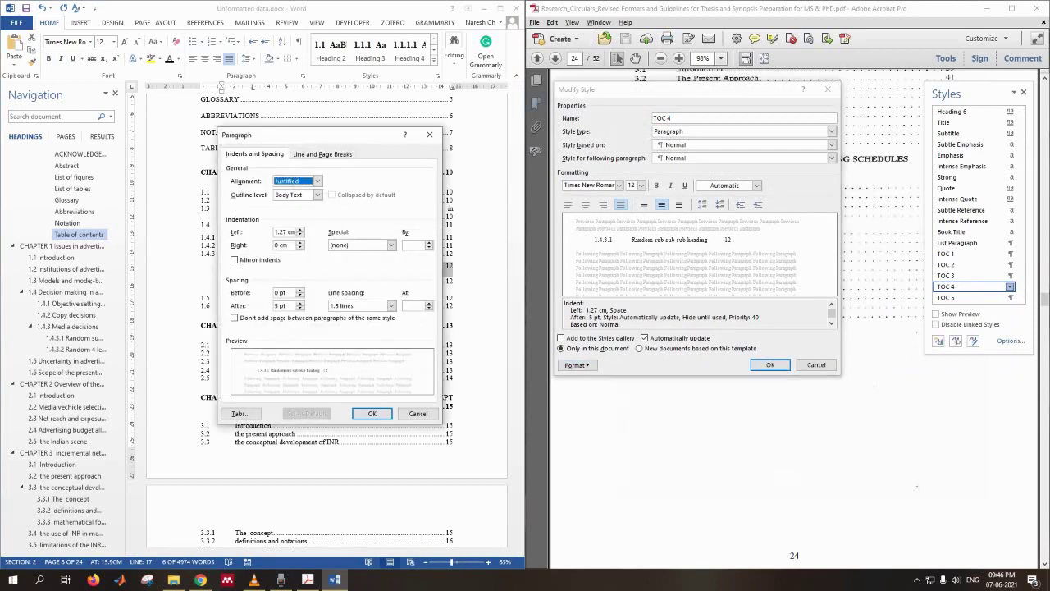
click(581, 218)
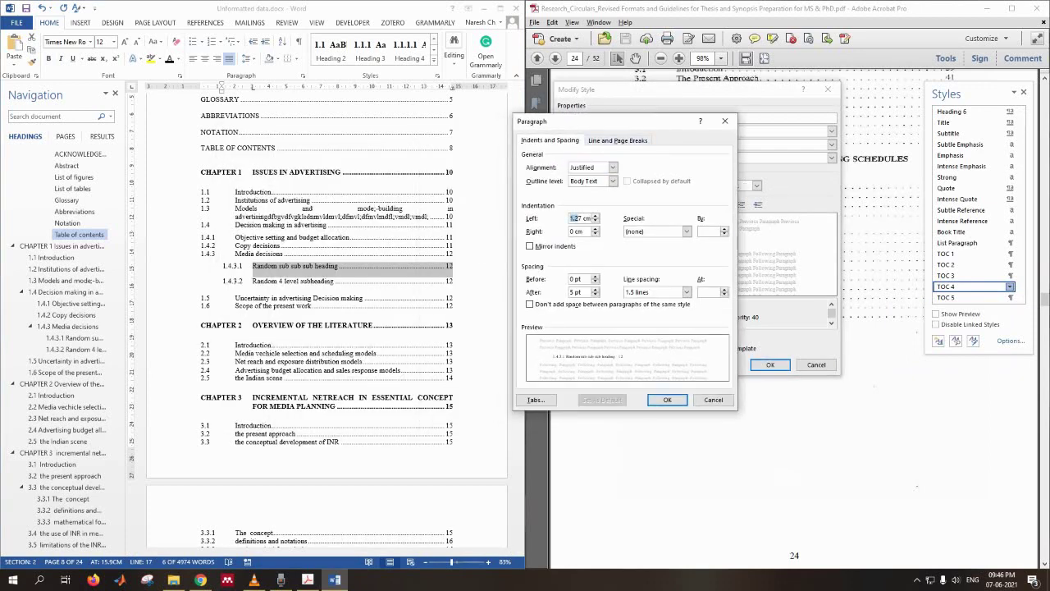
text(0cm)
click(686, 231)
click(648, 255)
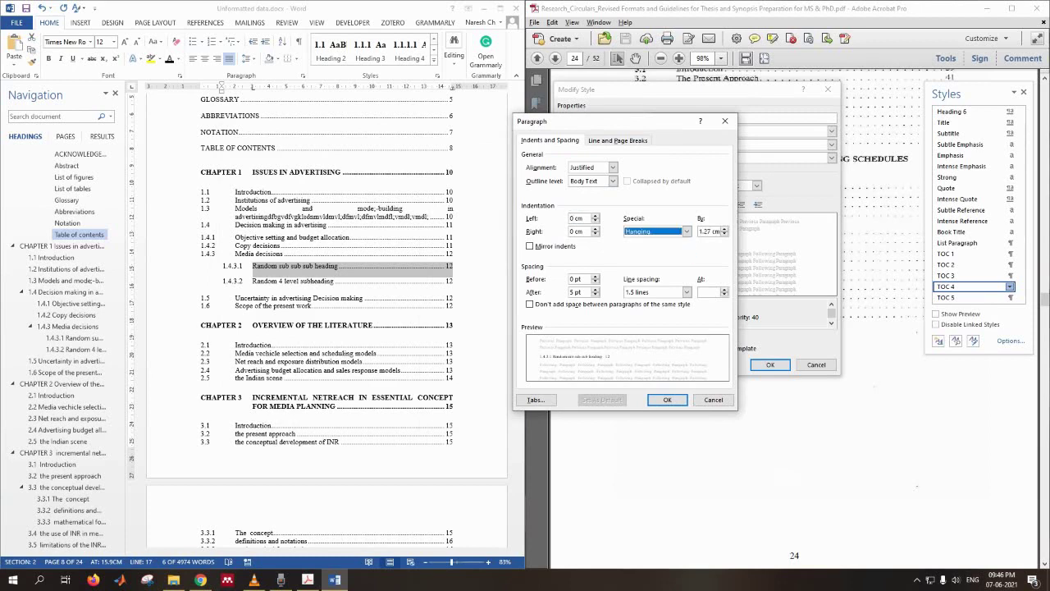
key(Tab)
text(2 cm)
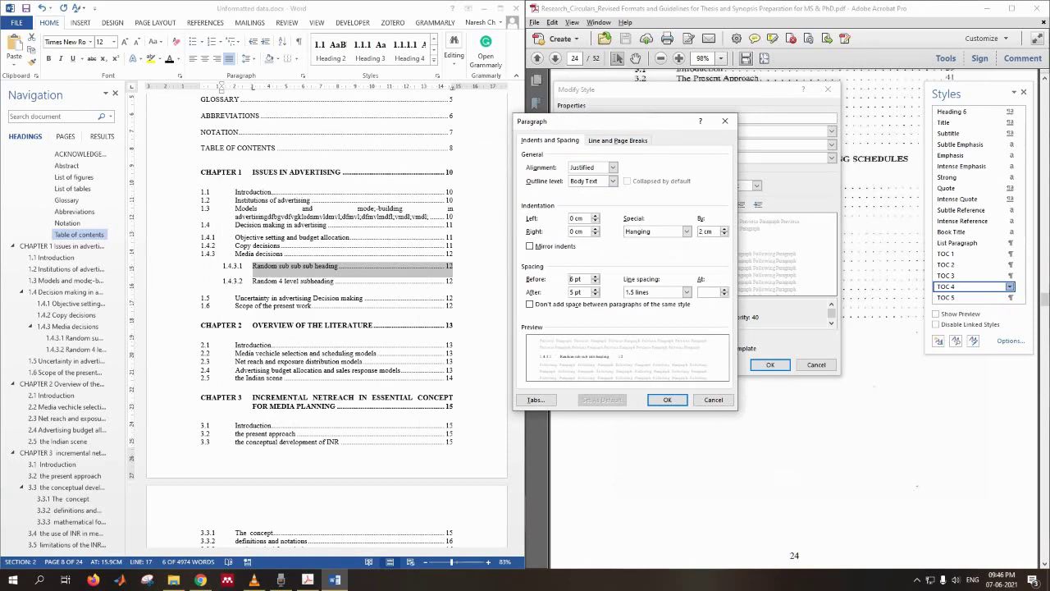
Set the TOC 4 style's spacing to 6 pt before and after, single line spacing, and no space between same-style paragraphs.
key(alt+c)
click(687, 292)
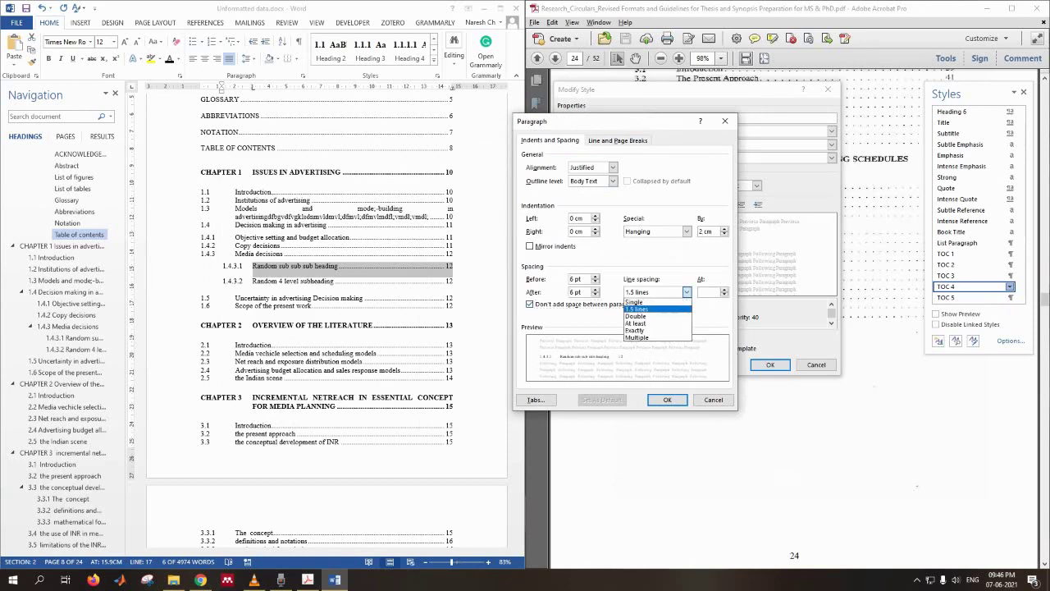
click(648, 300)
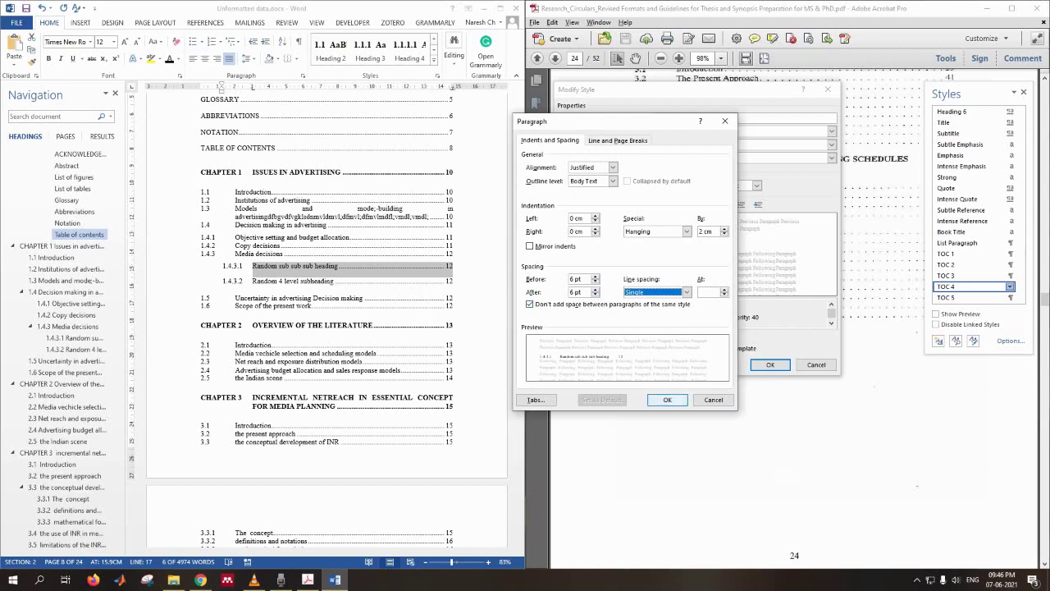
click(667, 400)
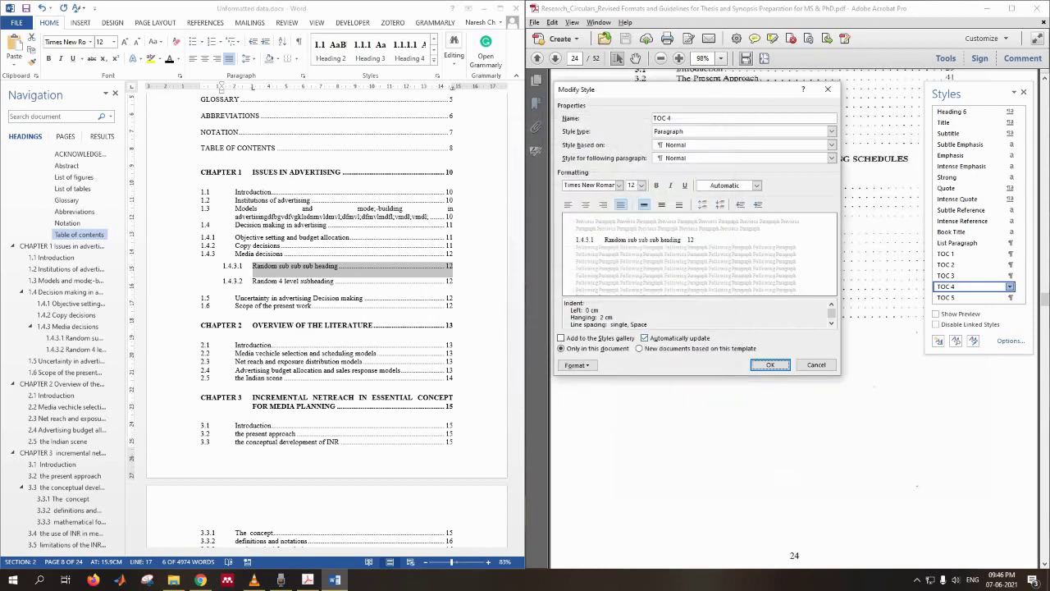
click(769, 364)
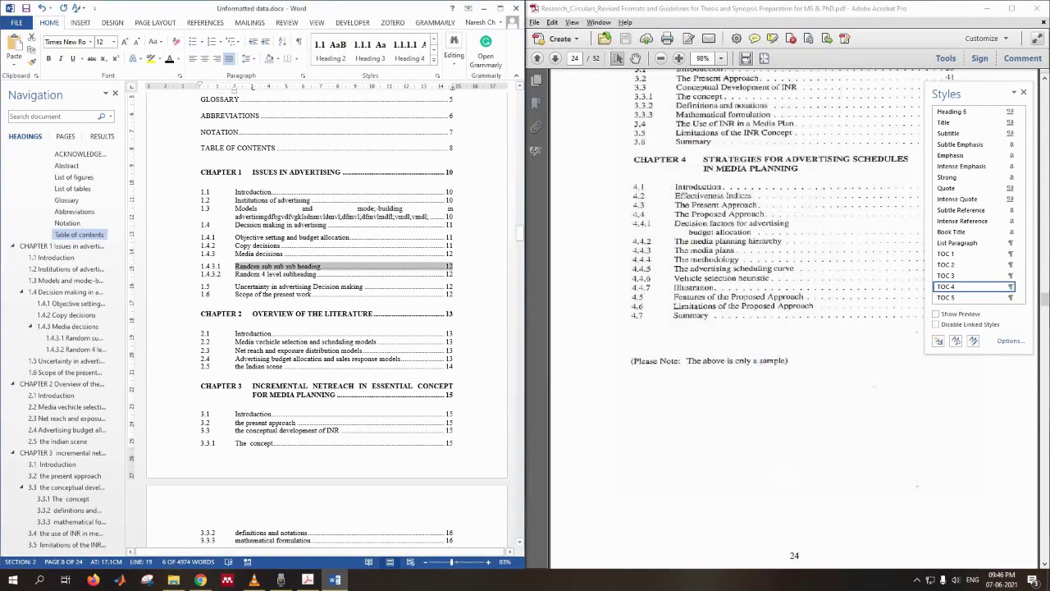
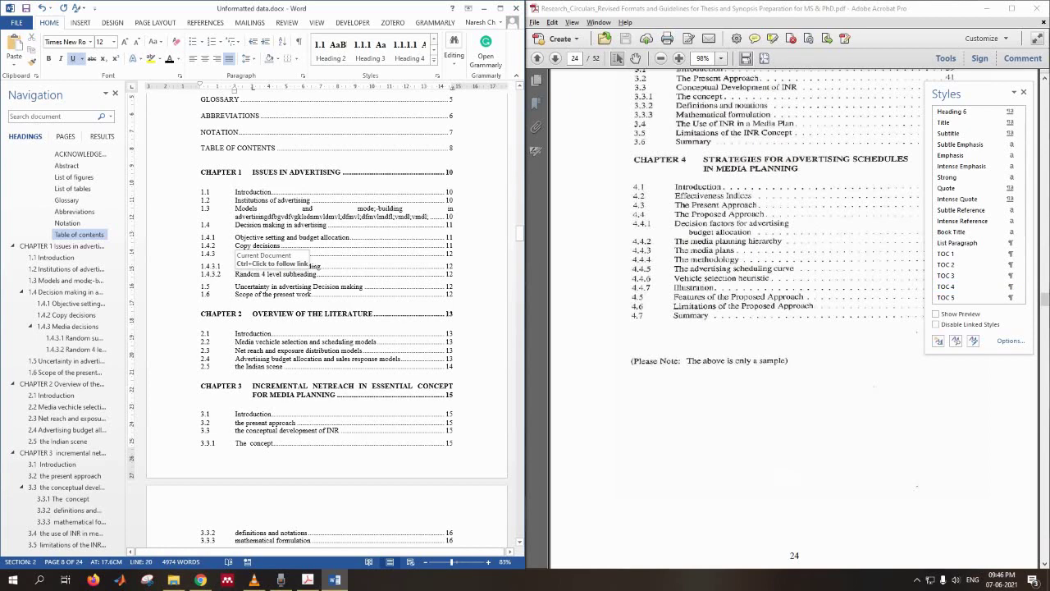
Check the formatted table of contents from Chapter 1 through the Chapter 6 References entry, and close the Styles pane.
scroll(255, 251, down, 3)
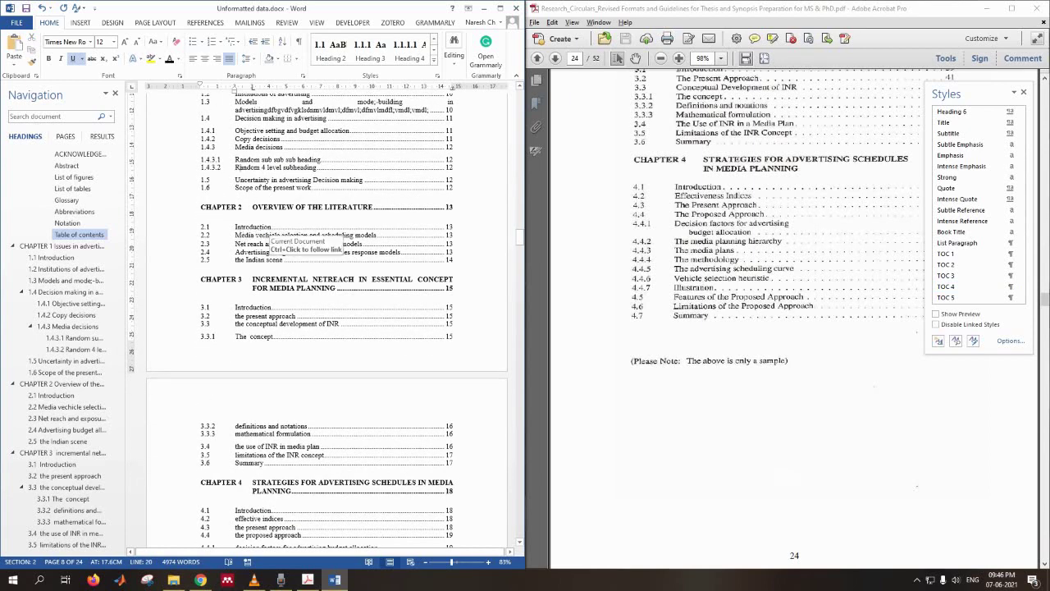
scroll(270, 238, down, 3)
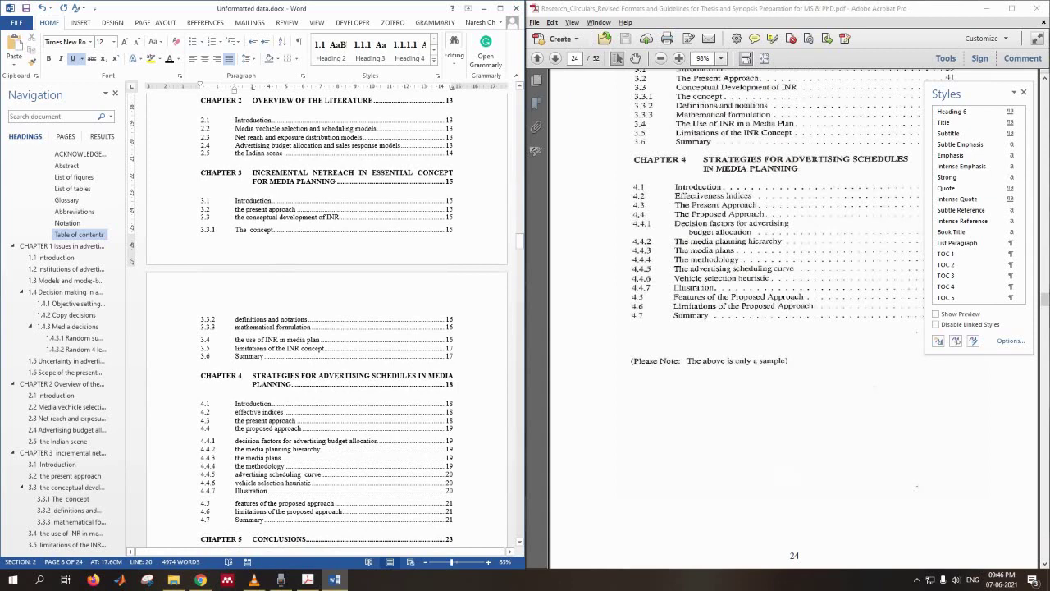
scroll(326, 320, down, 6)
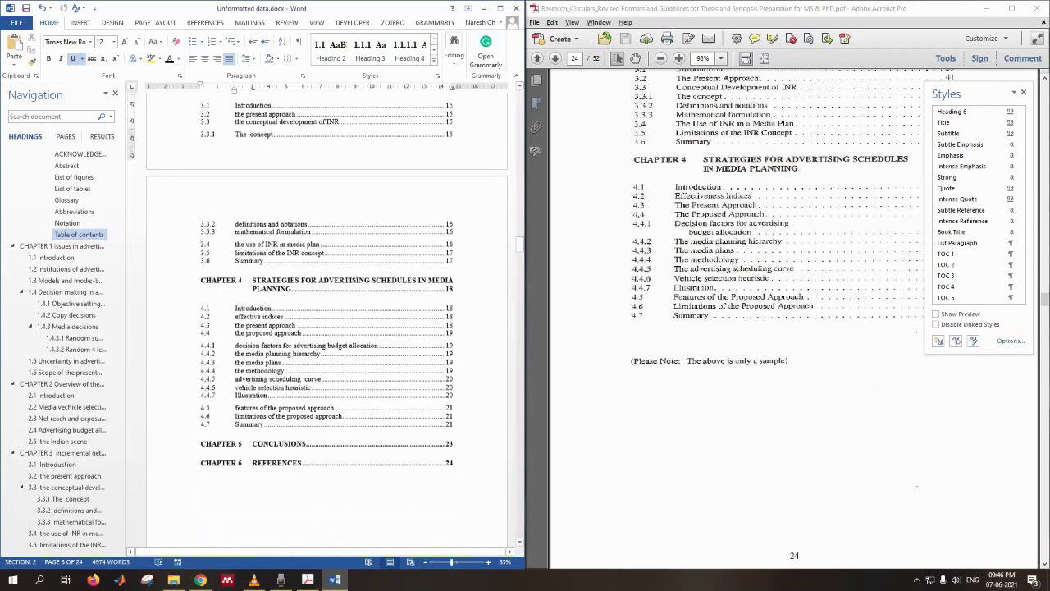
scroll(326, 319, down, 4)
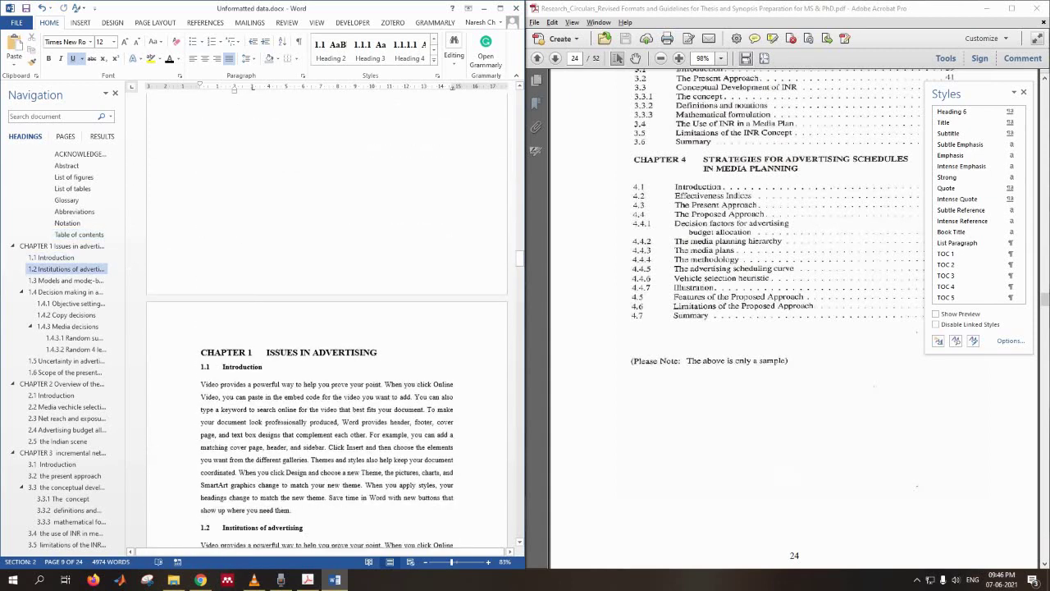
scroll(327, 320, up, 8)
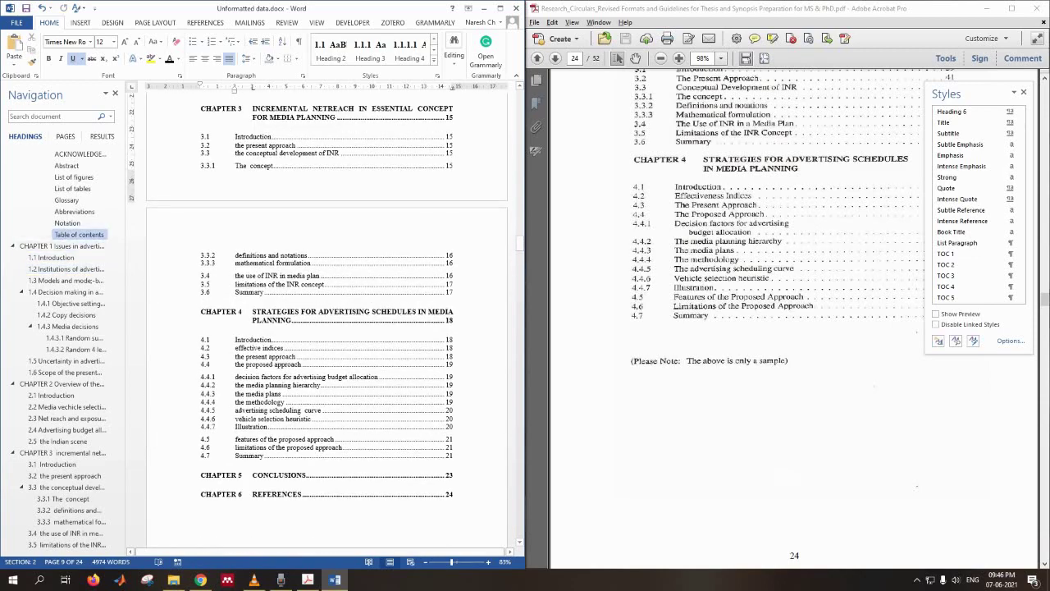
click(1023, 92)
Compare the thesis's table of contents with the Annexure 4 sample in the guidelines PDF, from the front-matter entries through the chapter entries.
scroll(794, 320, up, 15)
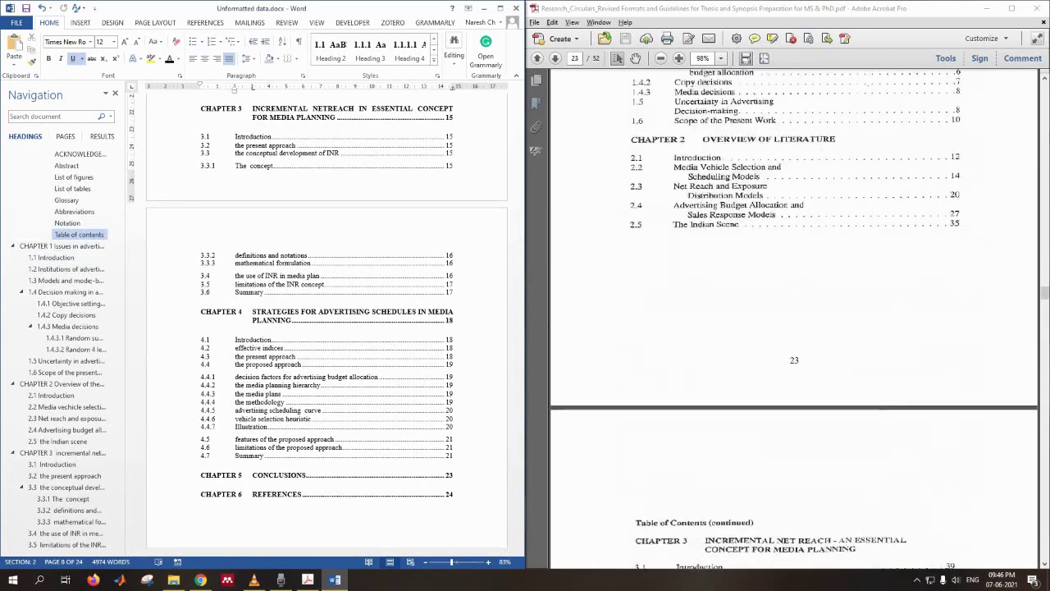
scroll(794, 320, down, 4)
scroll(326, 320, up, 12)
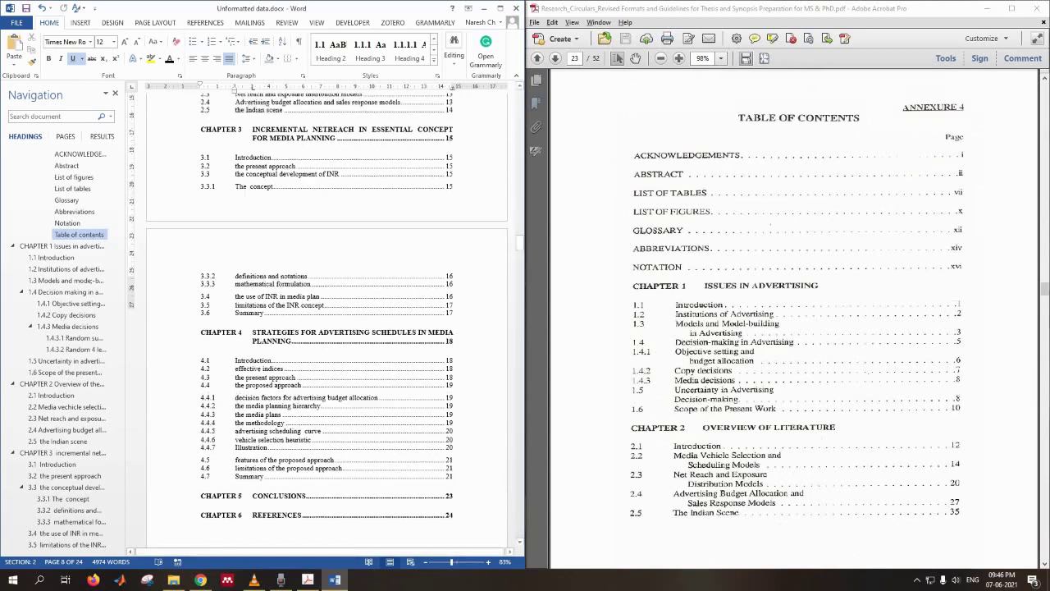
scroll(283, 270, down, 2)
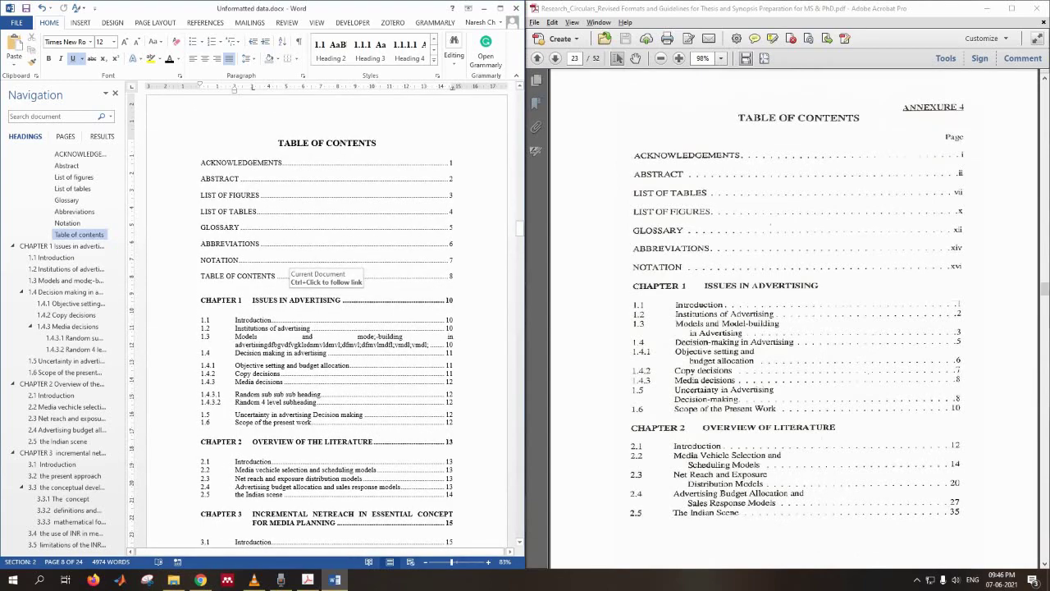
scroll(283, 271, down, 6)
scroll(794, 320, down, 7)
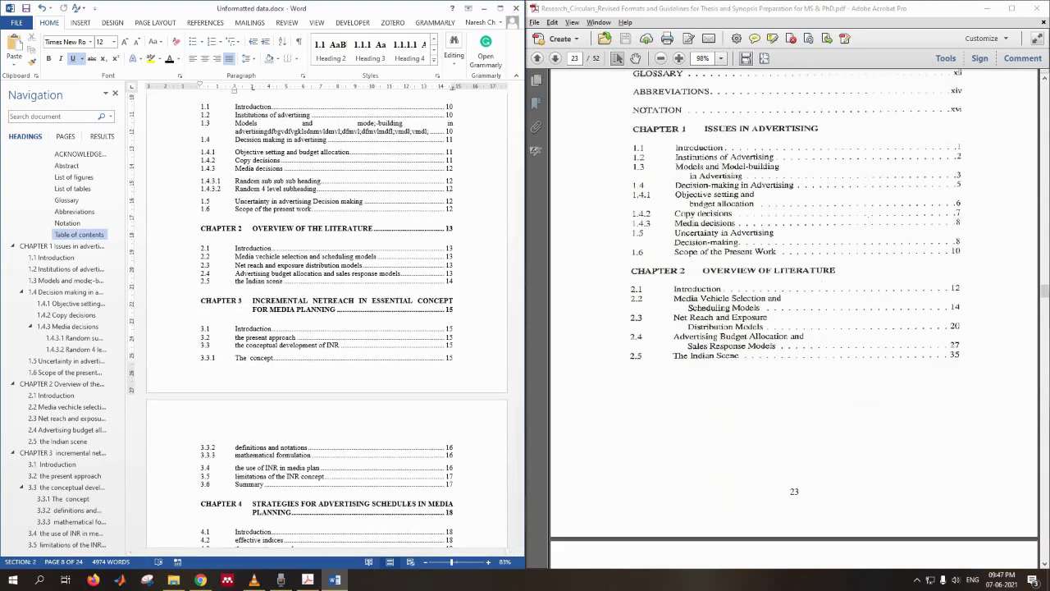
scroll(326, 320, down, 10)
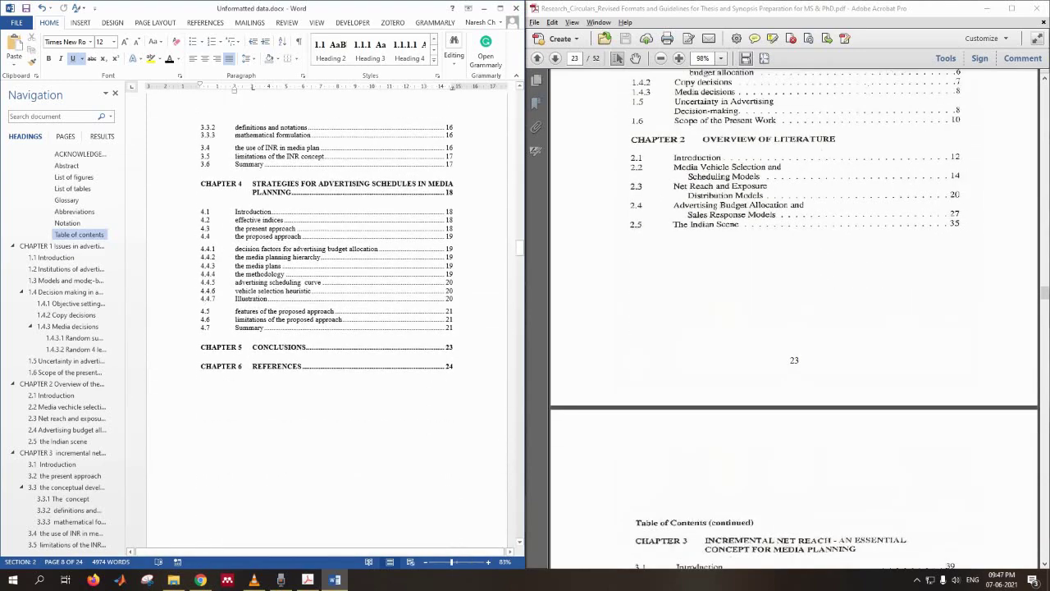
scroll(794, 320, down, 3)
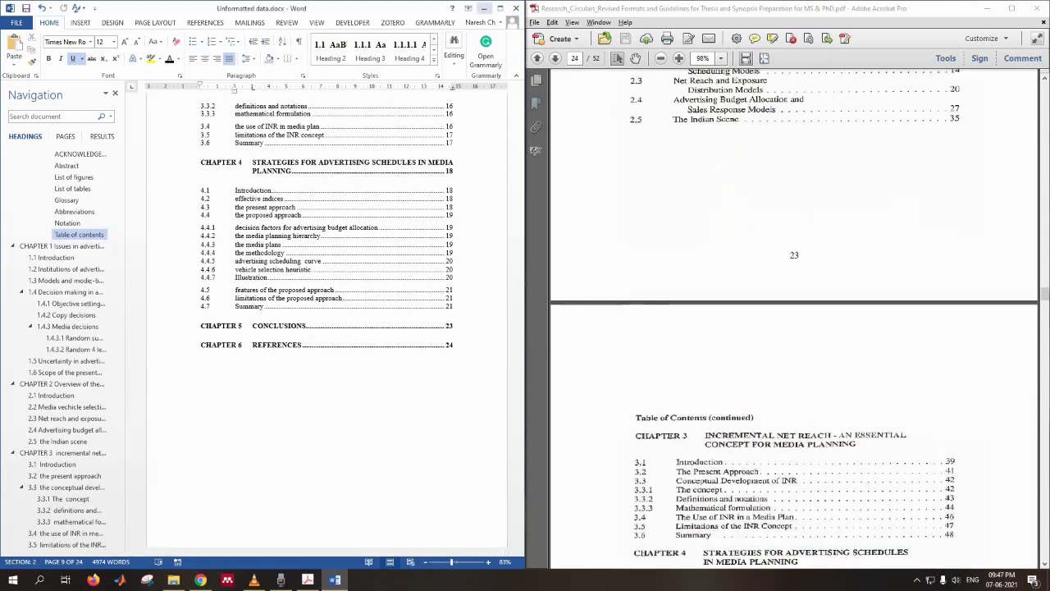
Maximize the thesis document's window and go back through the table of contents to the Notation and Abbreviations pages.
click(500, 8)
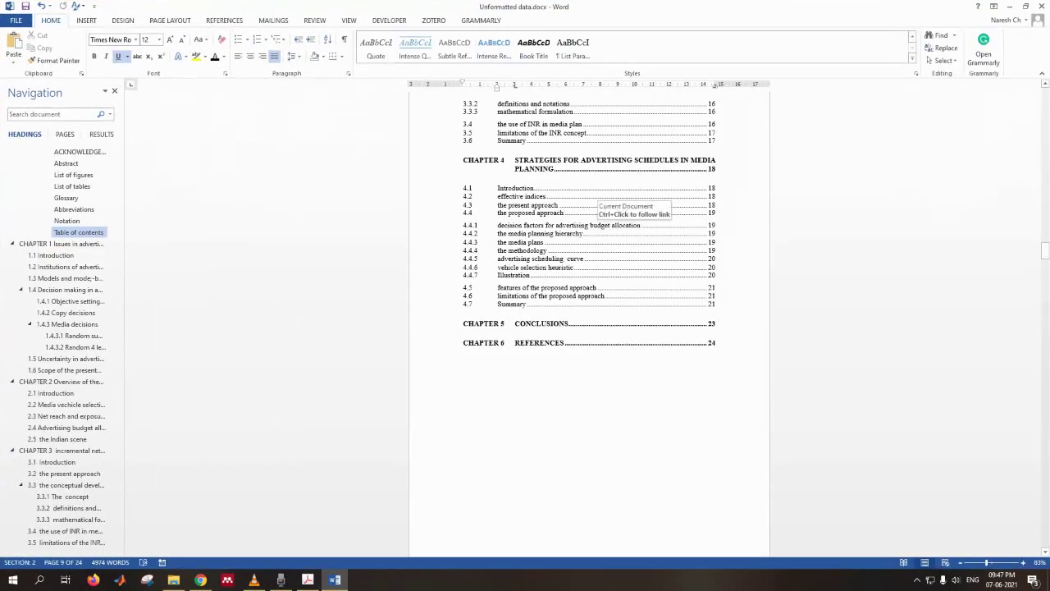
scroll(565, 210, up, 7)
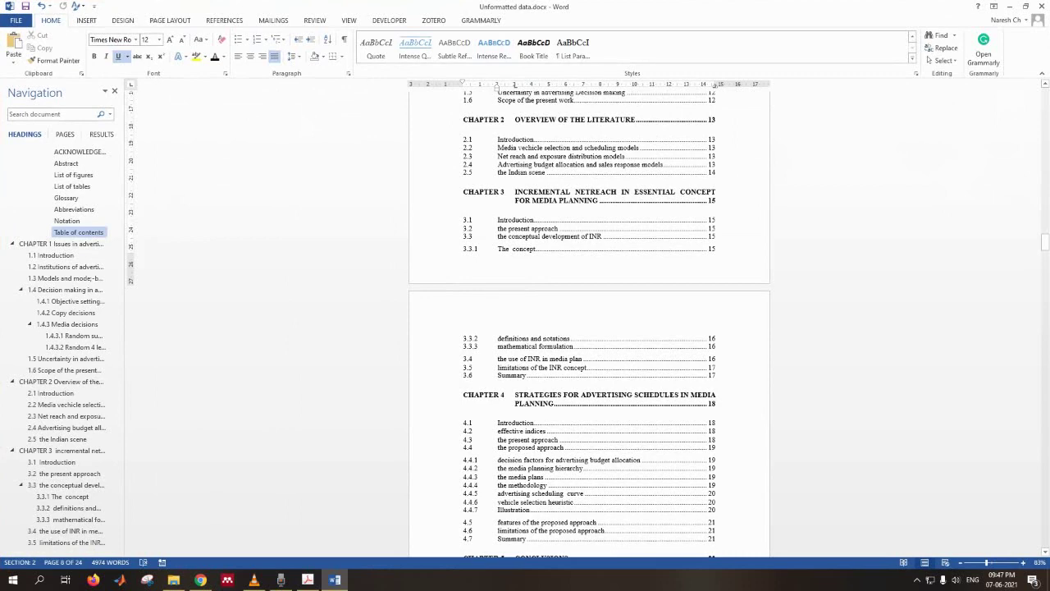
scroll(541, 179, up, 11)
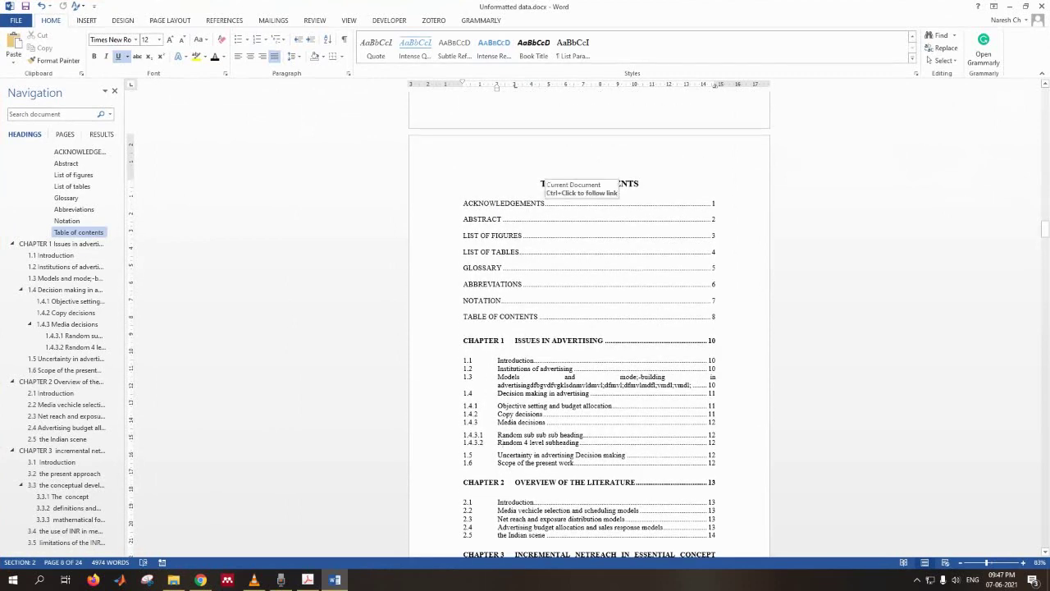
scroll(541, 179, up, 17)
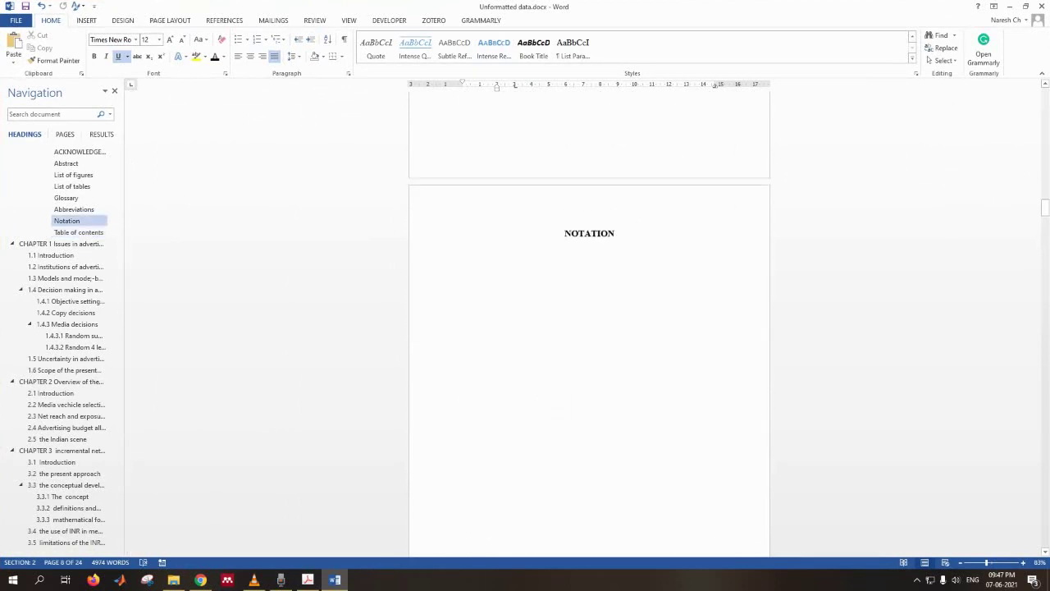
scroll(589, 319, up, 16)
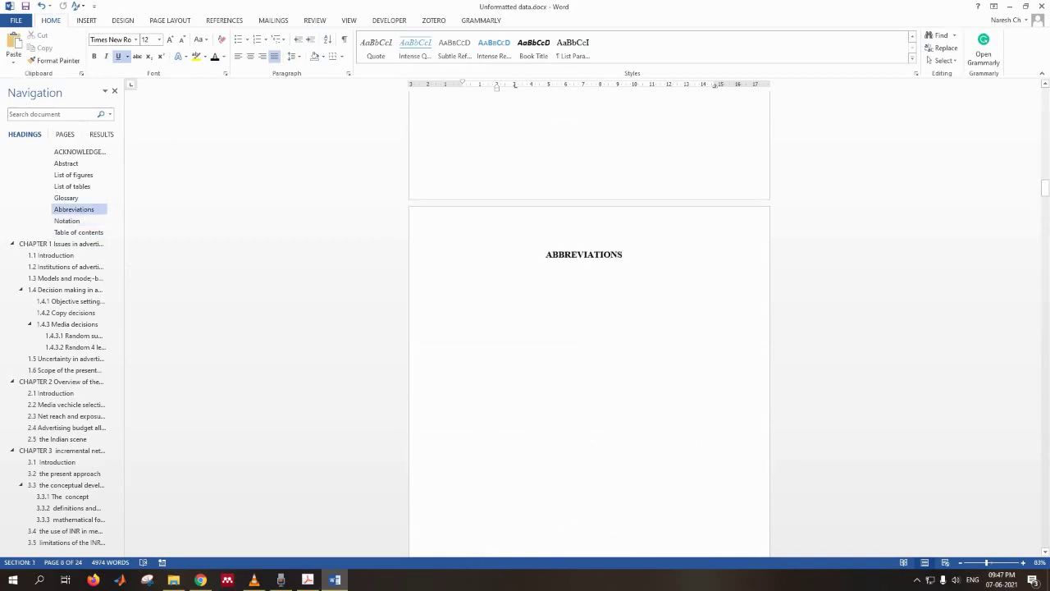